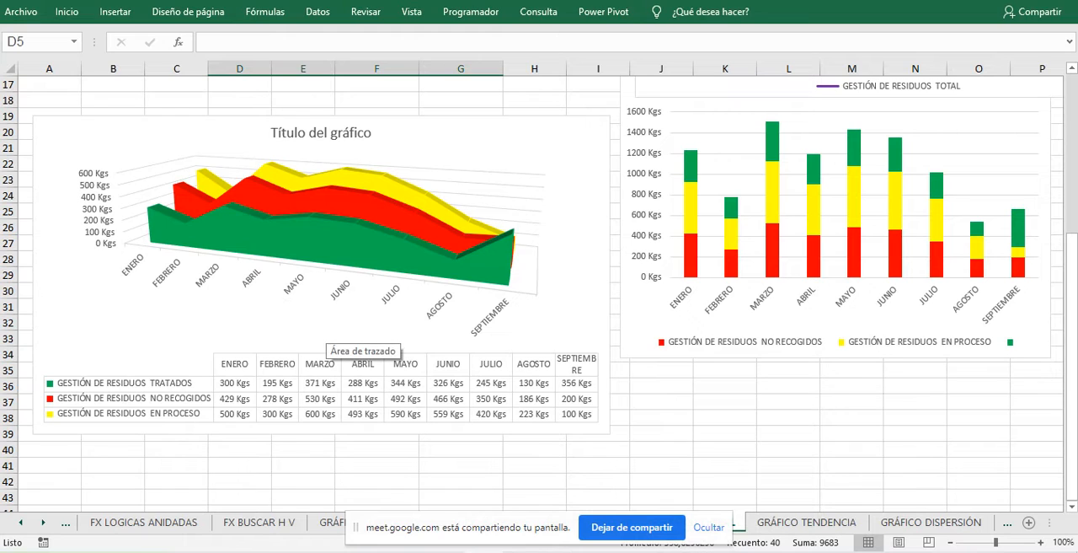
- Hide the screen-sharing notice that covers the sheet tabs
left_click(709, 528)
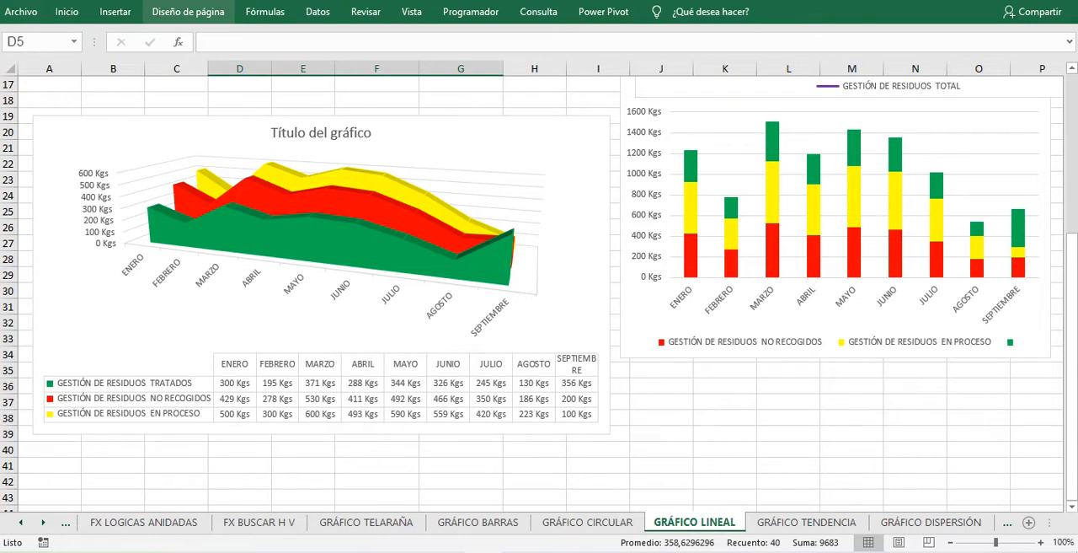
left_click(188, 12)
right_click(238, 65)
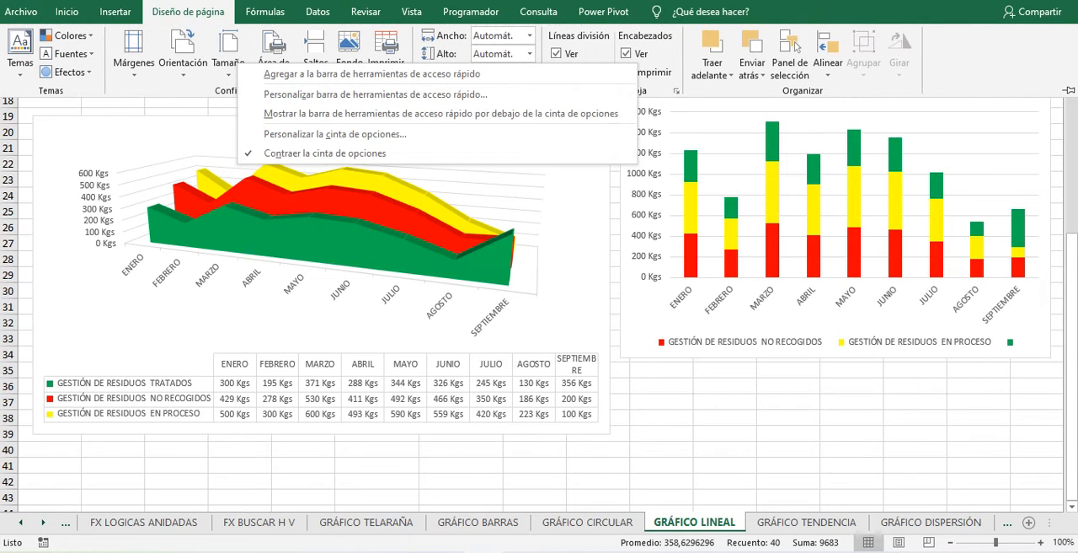
key("Escape")
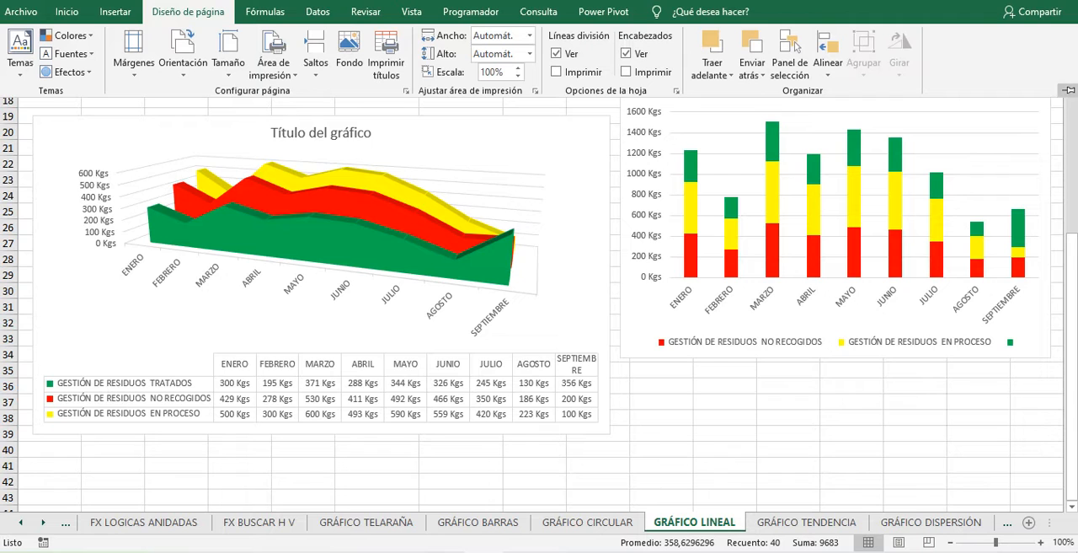
- Select the waste management table in D6:H15 and preview the recommended stacked area chart for it
left_click_drag(1072, 308, 1072, 253)
left_click(1029, 172)
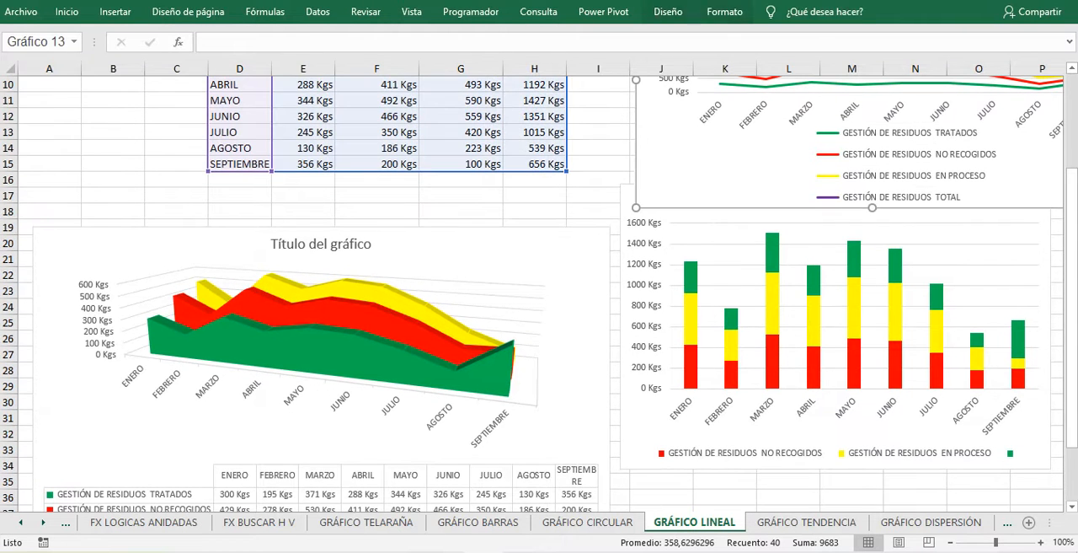
left_click(50, 147)
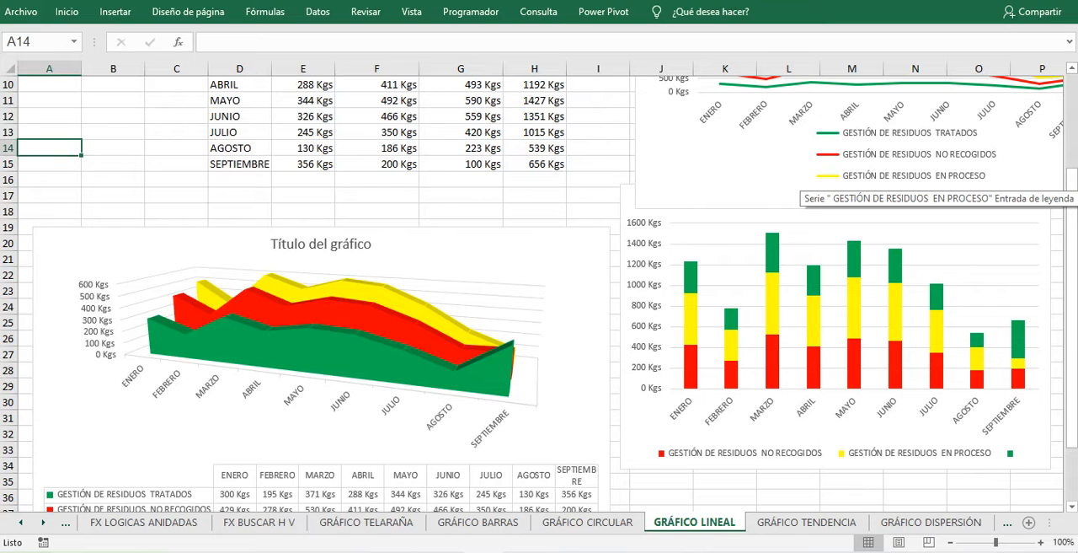
left_click_drag(1071, 257, 1071, 249)
left_click_drag(239, 147, 534, 291)
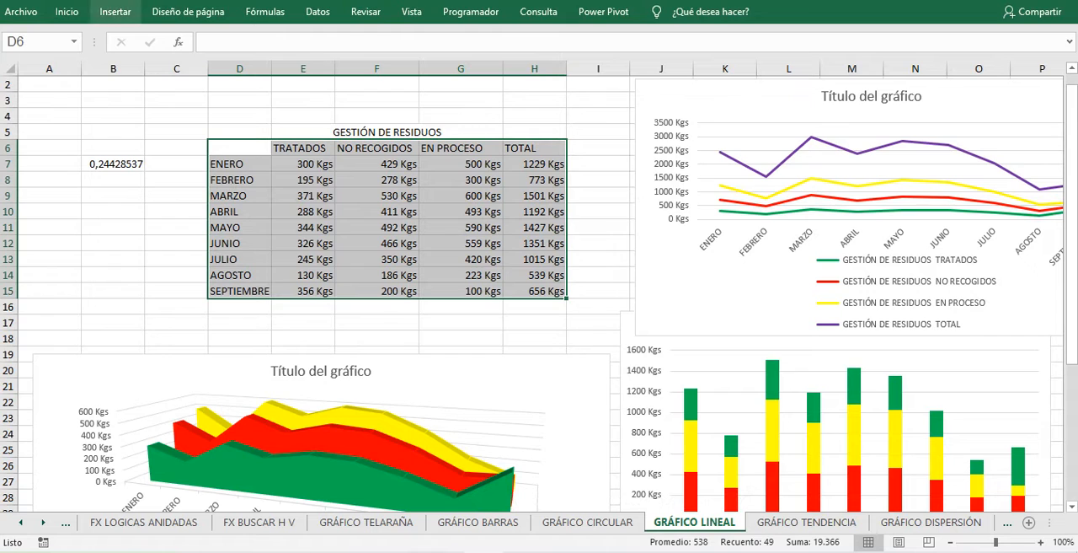
left_click(115, 12)
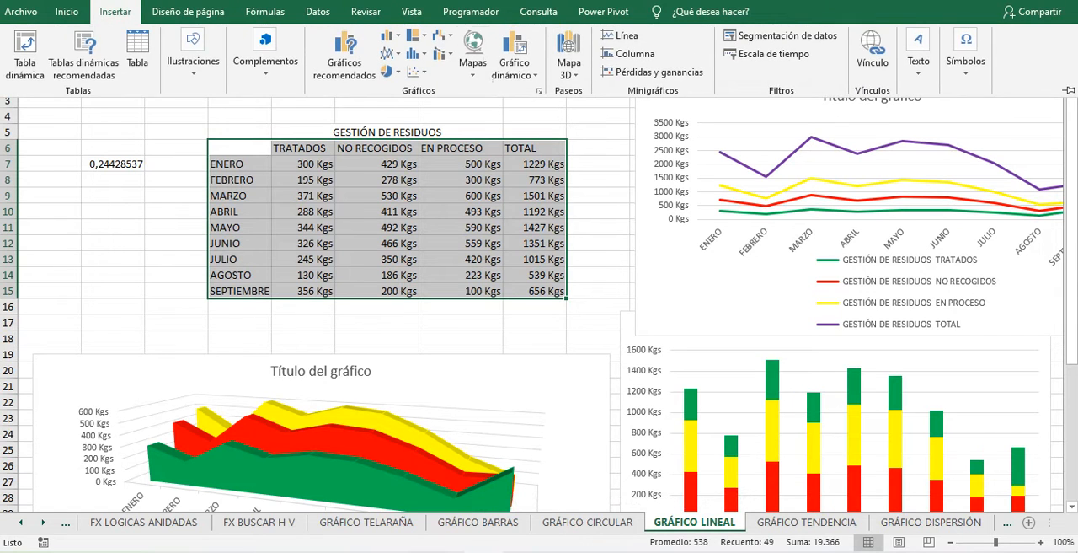
left_click(540, 91)
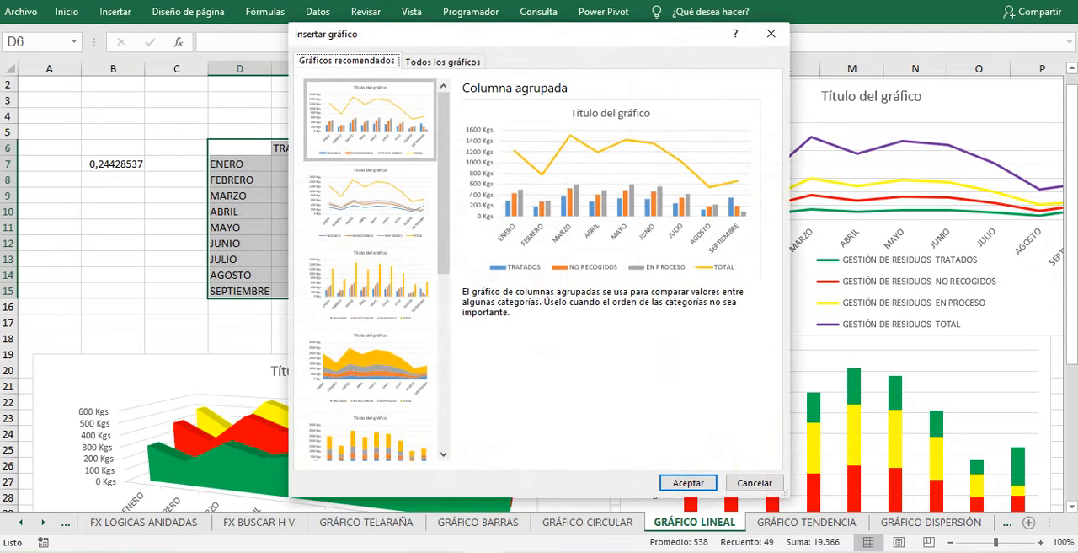
left_click(371, 369)
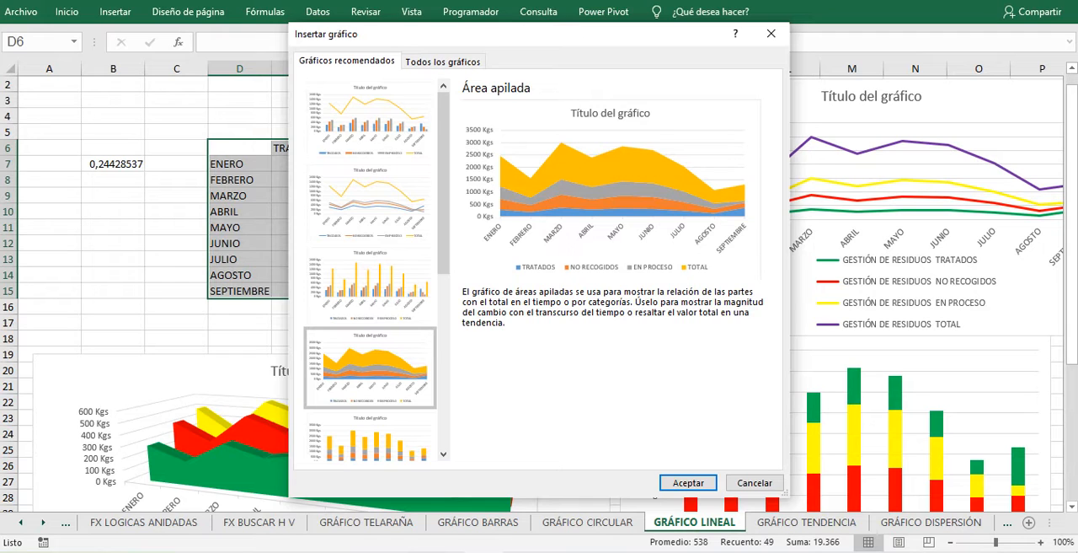
- Examine the line, area and stacked area previews in the full list of chart types for the selected table
left_click(442, 61)
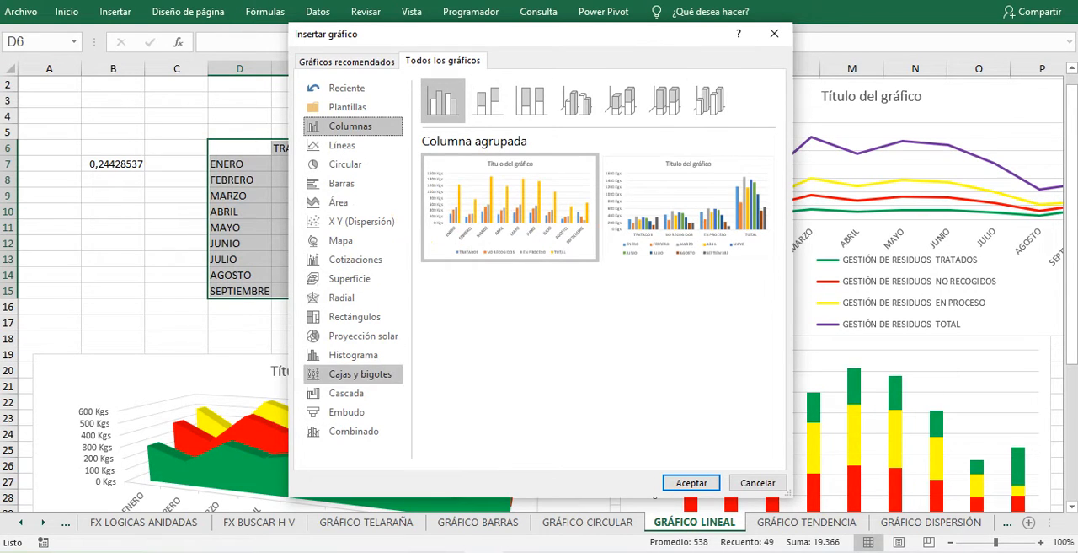
left_click(342, 145)
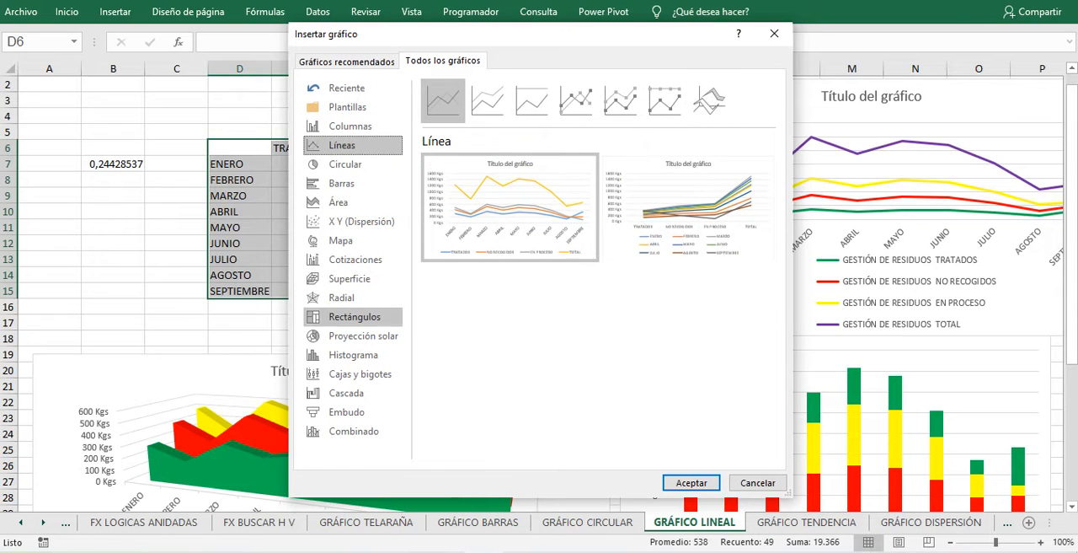
left_click(339, 203)
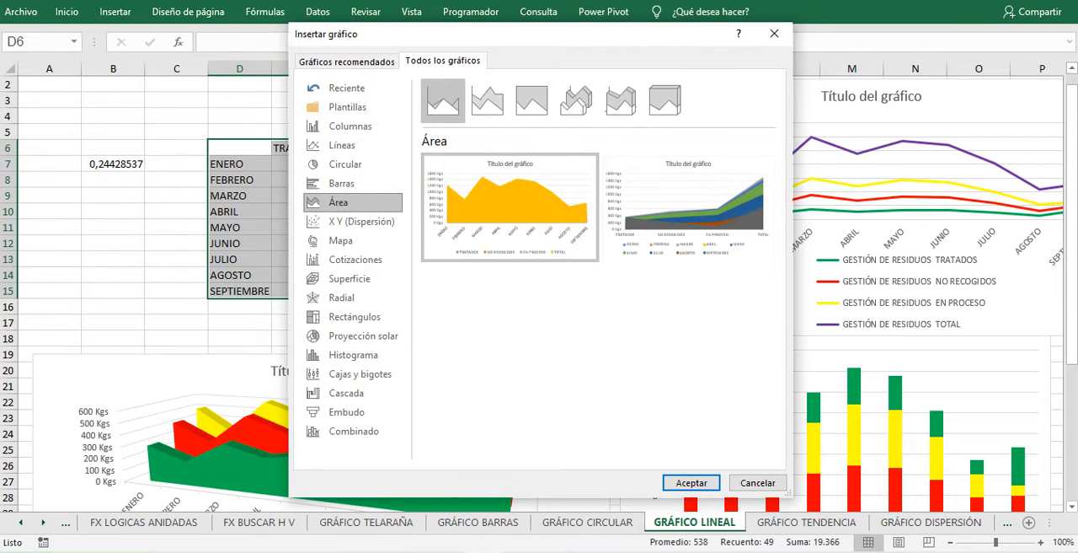
mouse_move(510, 207)
mouse_move(688, 207)
left_click(487, 100)
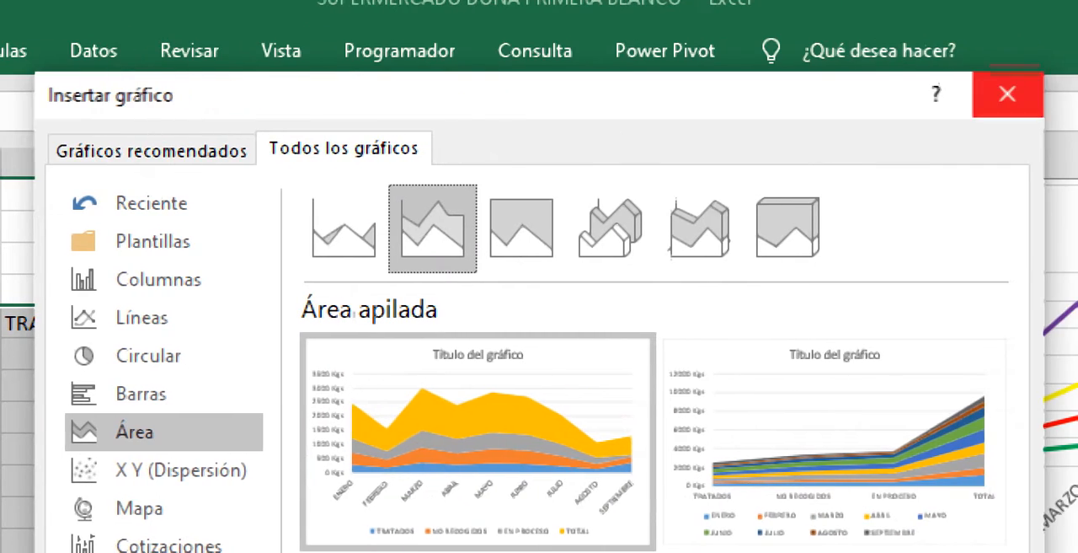
left_click(1008, 94)
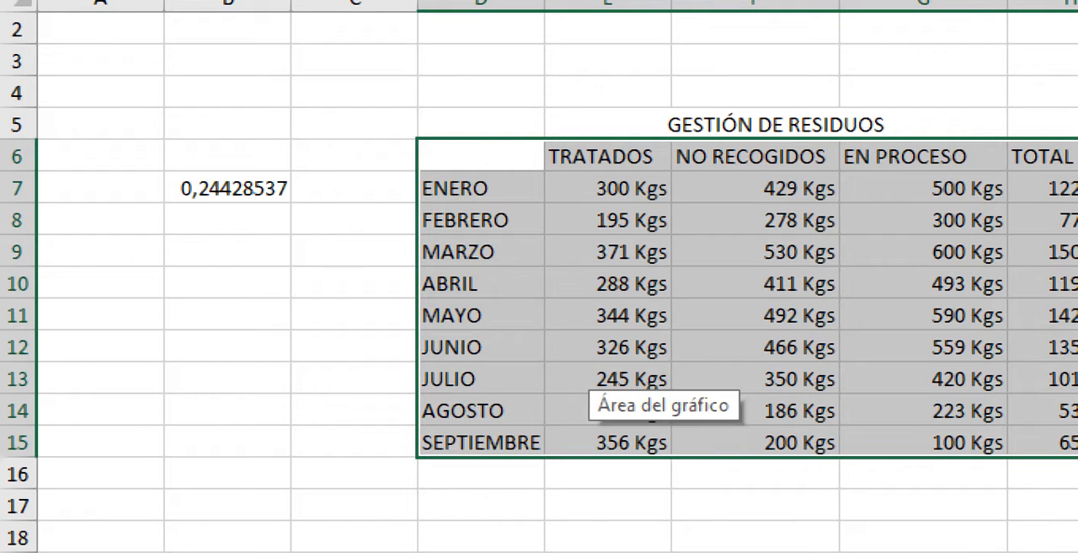
- Select cell D5 and compare the line, stacked line and 100% stacked line previews for the whole table, without inserting a chart
left_click(1053, 284)
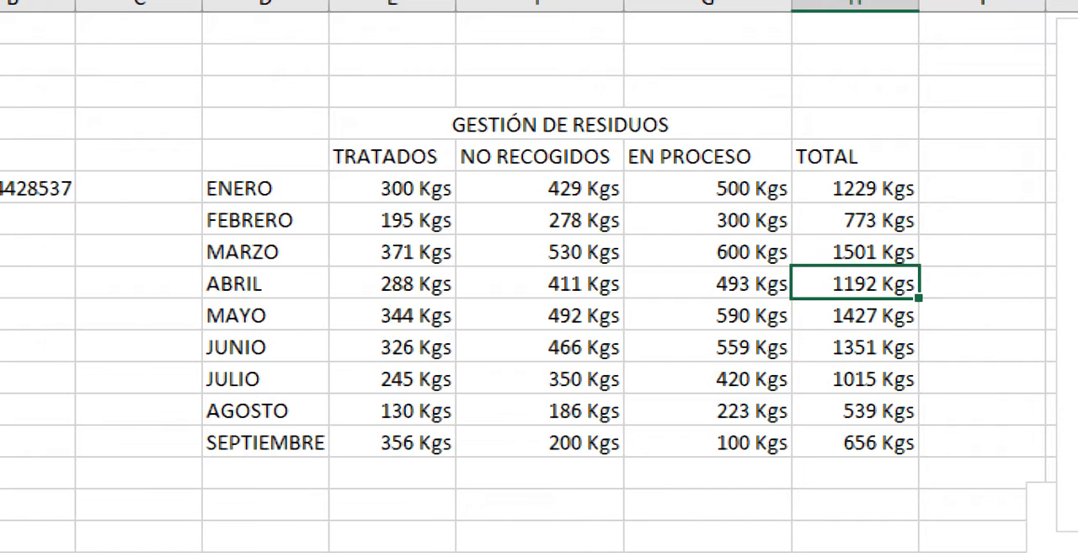
left_click(266, 124)
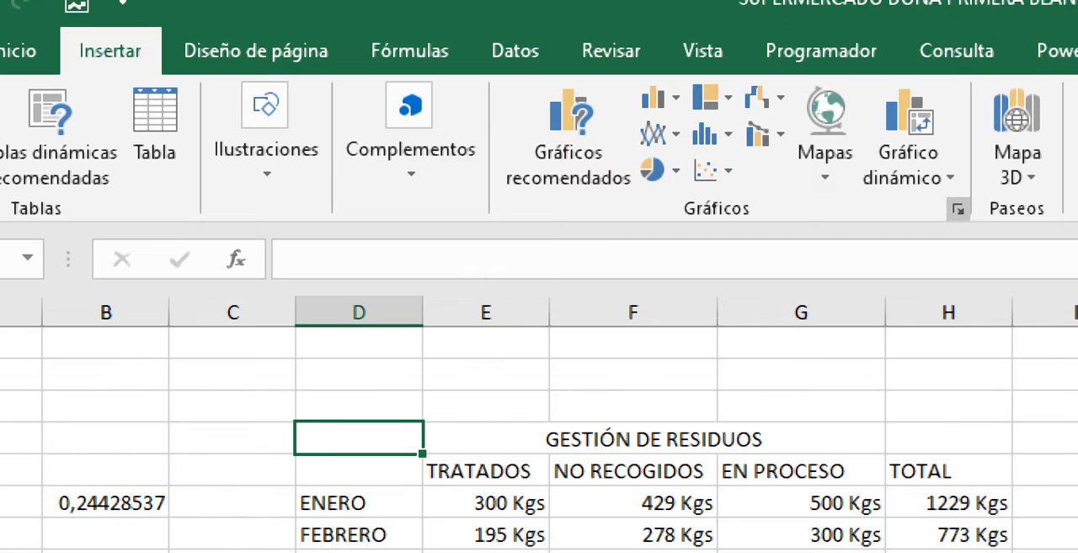
left_click(958, 209)
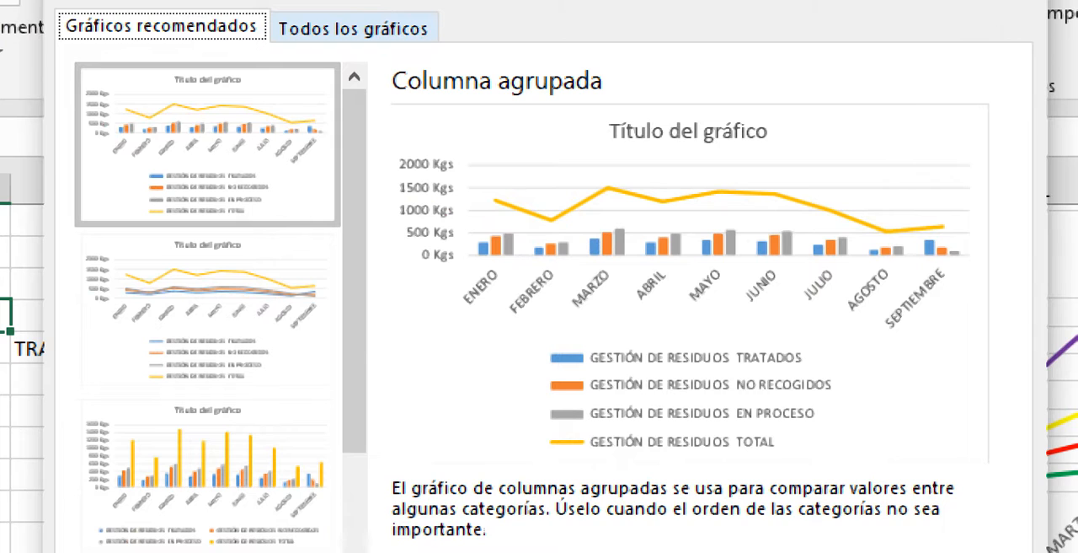
left_click(353, 29)
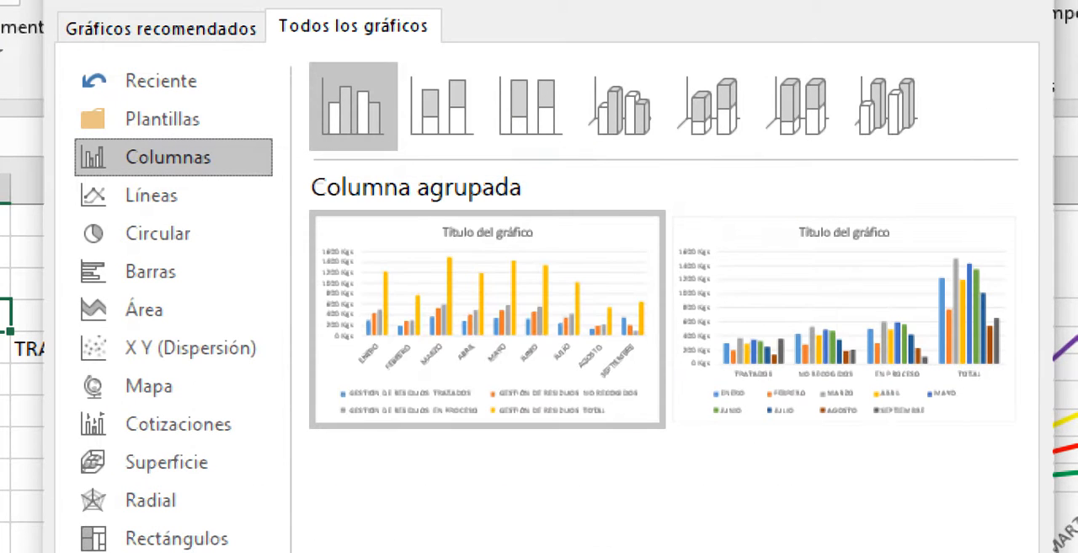
left_click(152, 194)
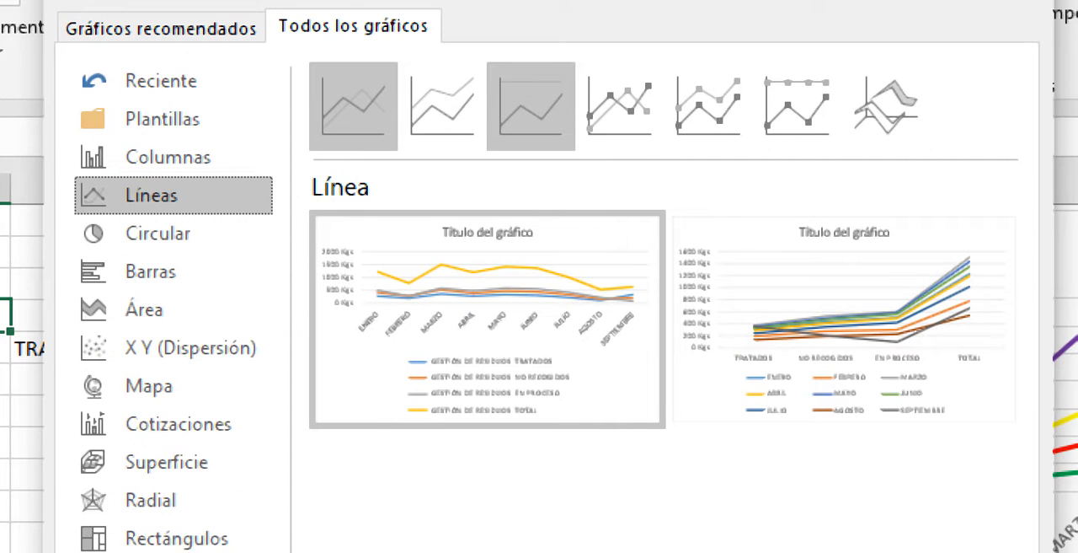
left_click(530, 105)
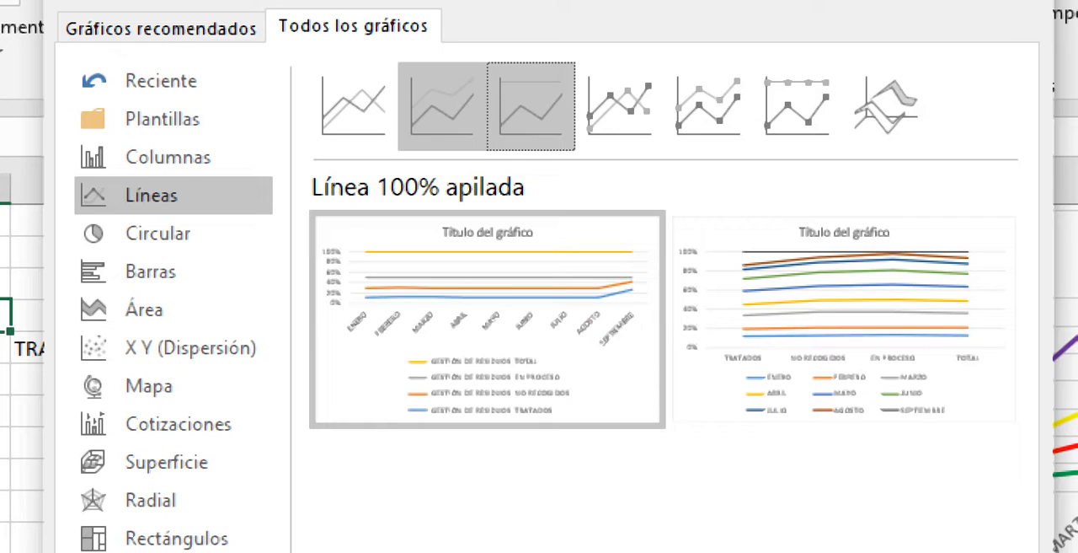
left_click(442, 106)
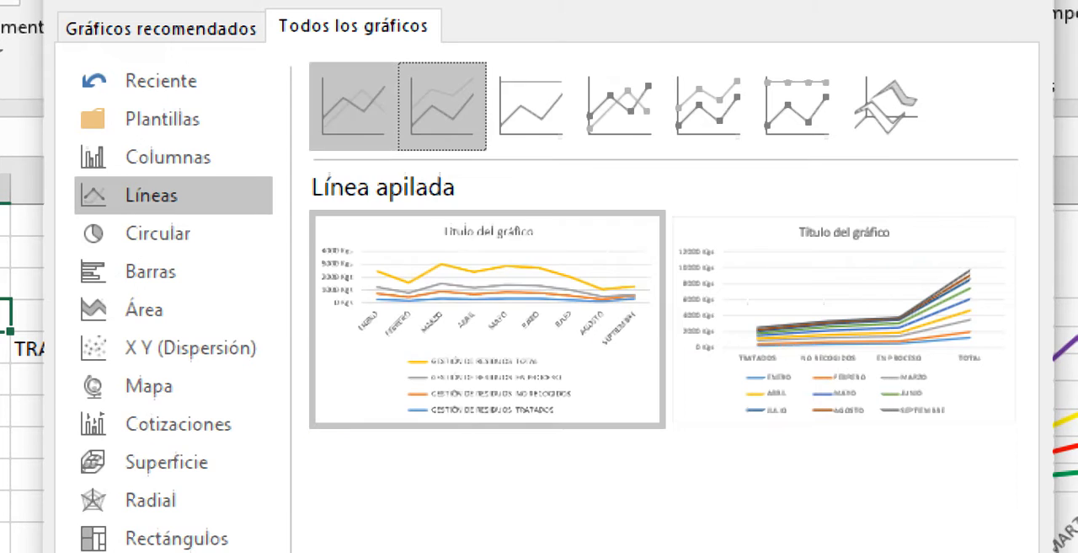
left_click(530, 105)
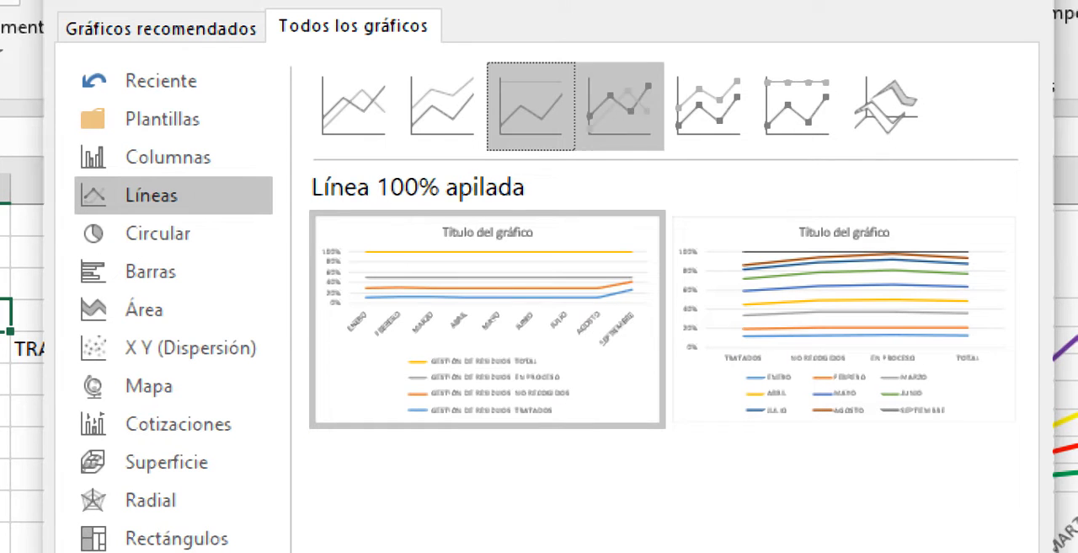
left_click(442, 106)
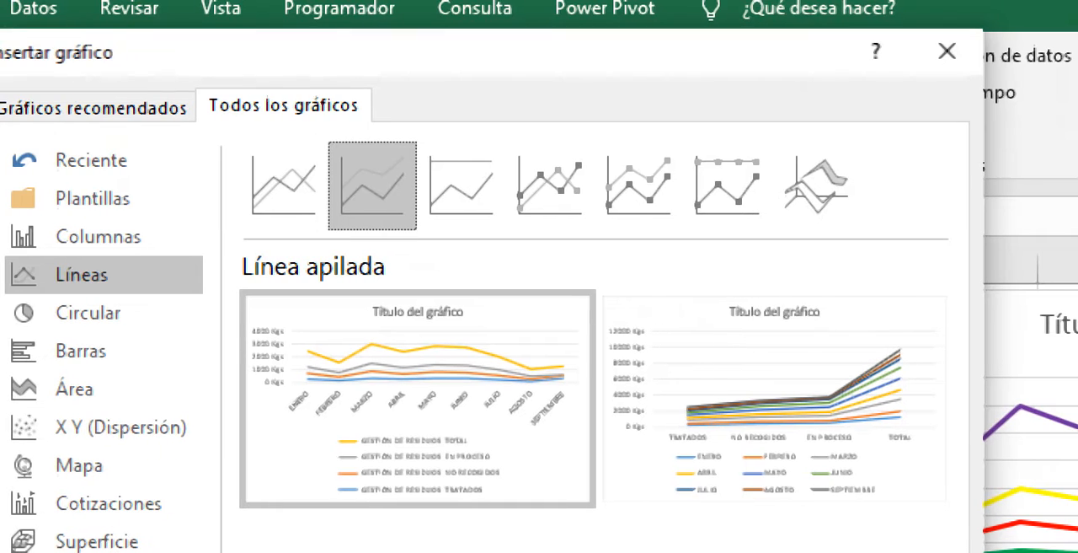
left_click(941, 48)
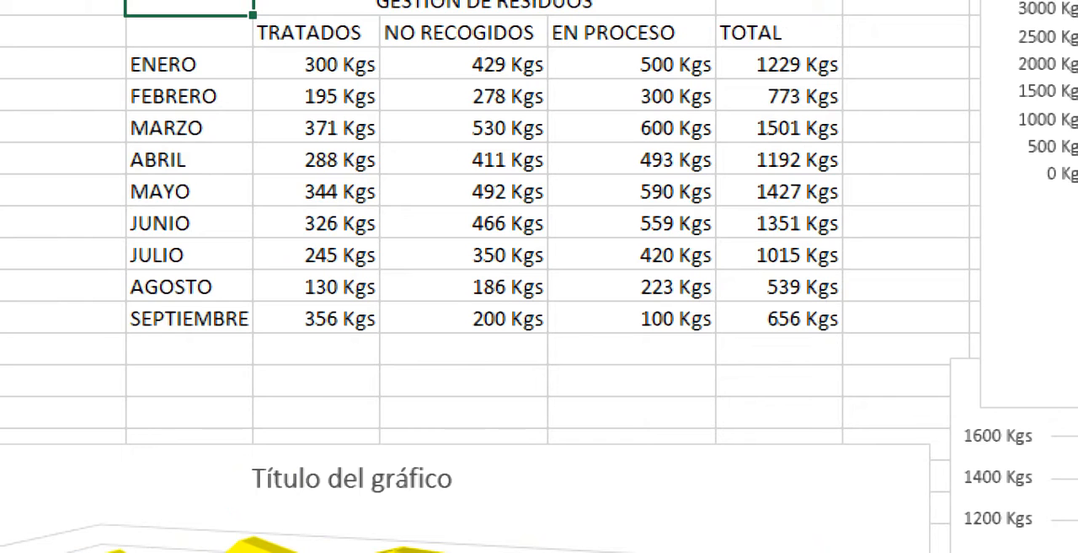
- Insert a basic 2D line chart from range D5:G15 and delete it from the sheet
left_click_drag(190, 51, 632, 369)
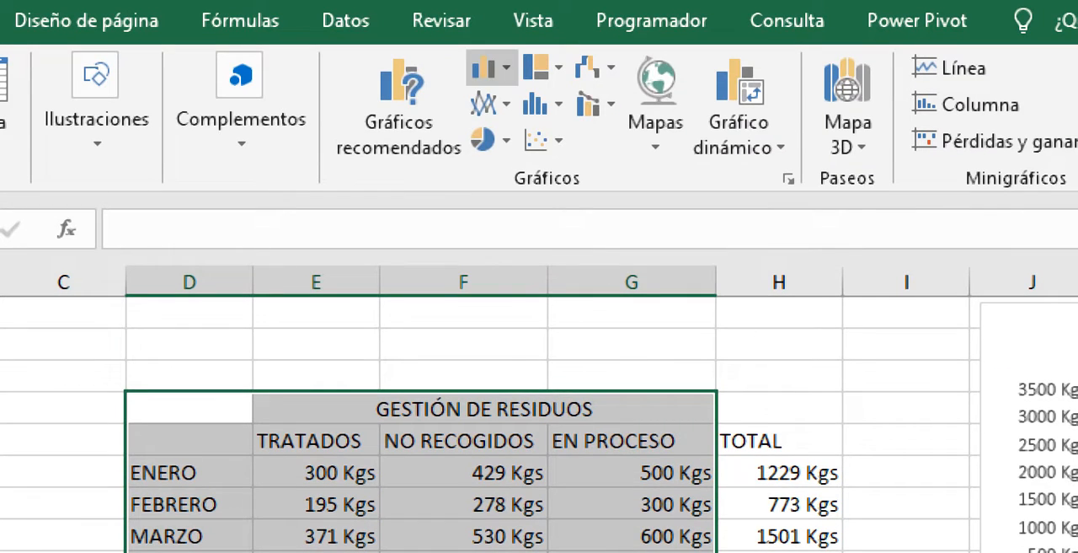
left_click(491, 68)
left_click(490, 67)
left_click(491, 103)
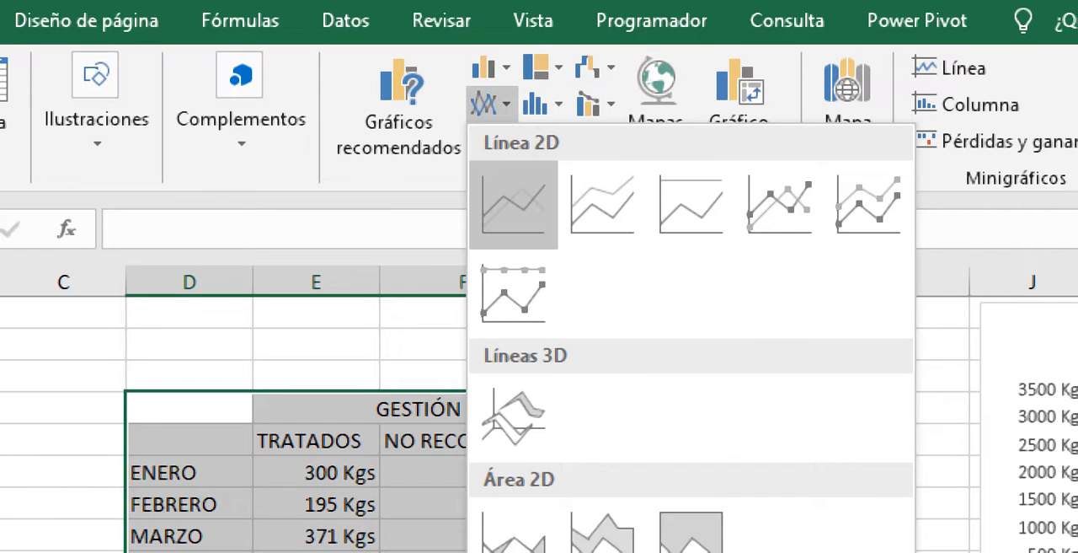
left_click(513, 204)
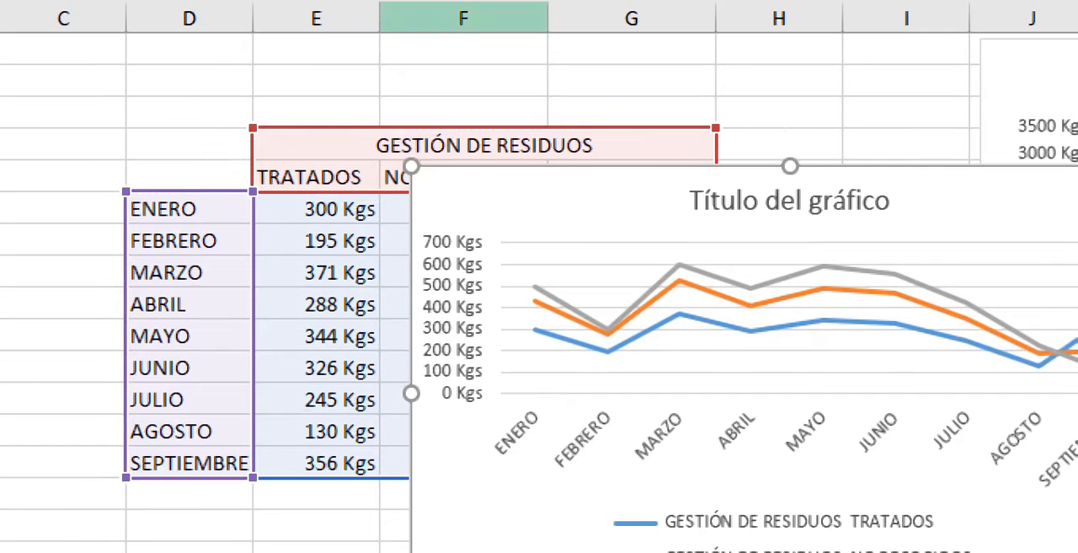
key("Delete")
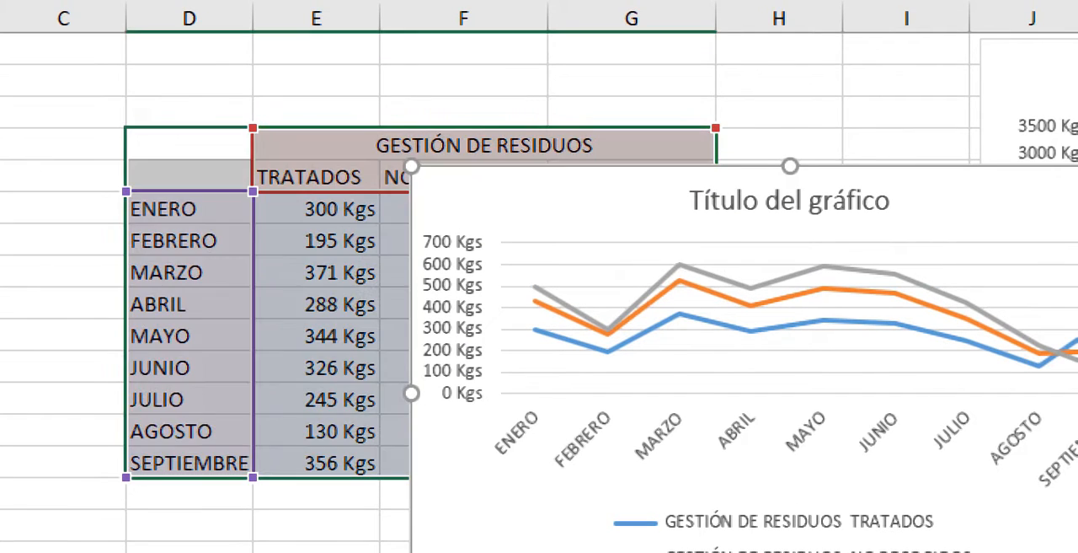
left_click(578, 216)
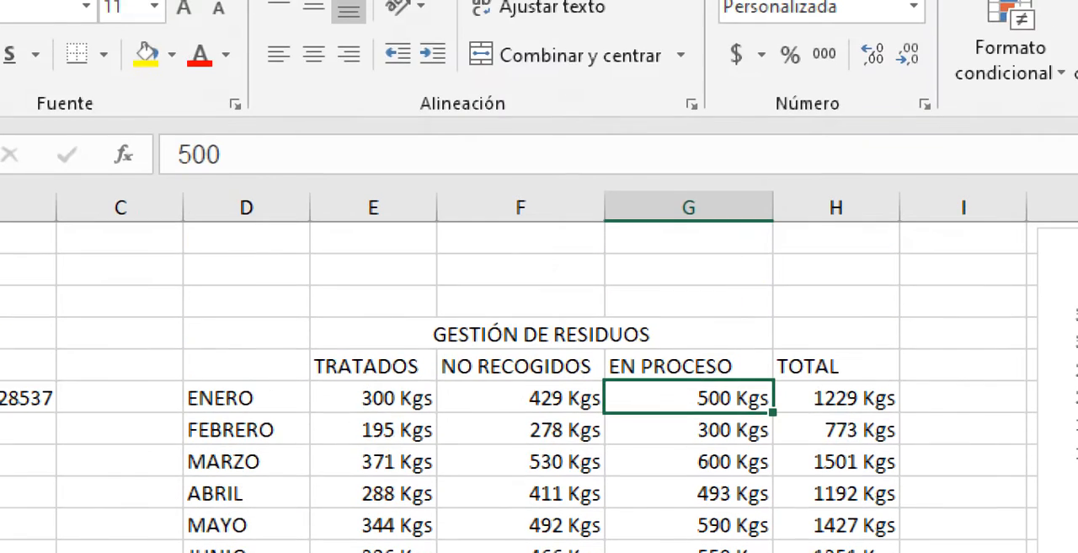
- Insert a 2D stacked line chart from the waste management data in D5:G15, leaving out the TOTAL column
left_click_drag(246, 335, 708, 546)
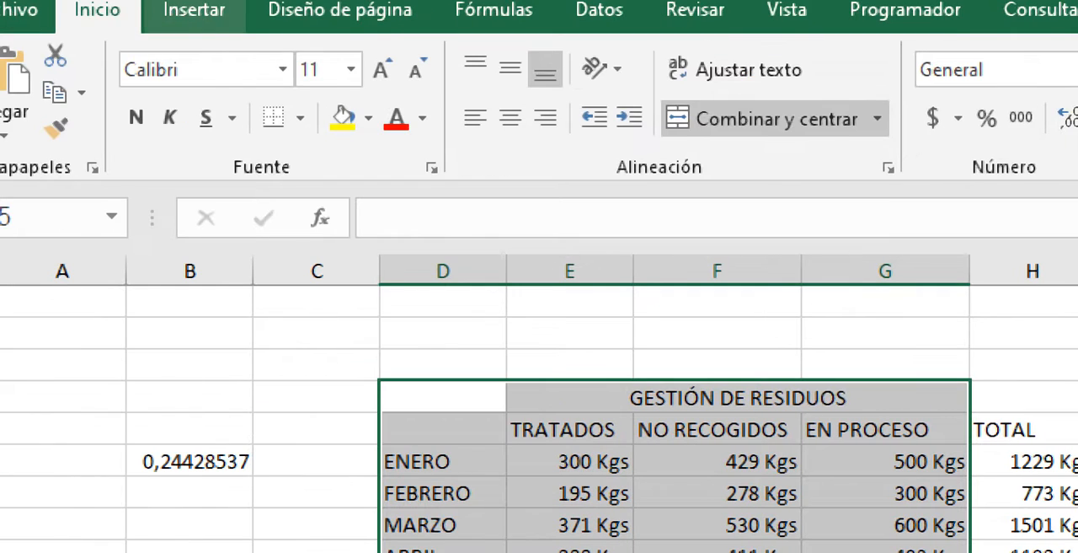
left_click(195, 10)
left_click(740, 92)
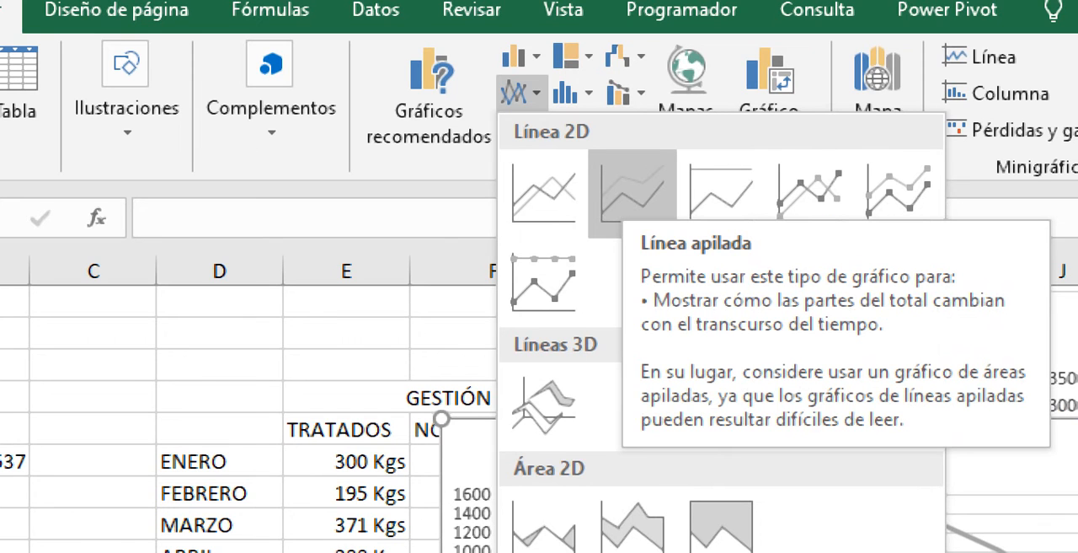
left_click(632, 193)
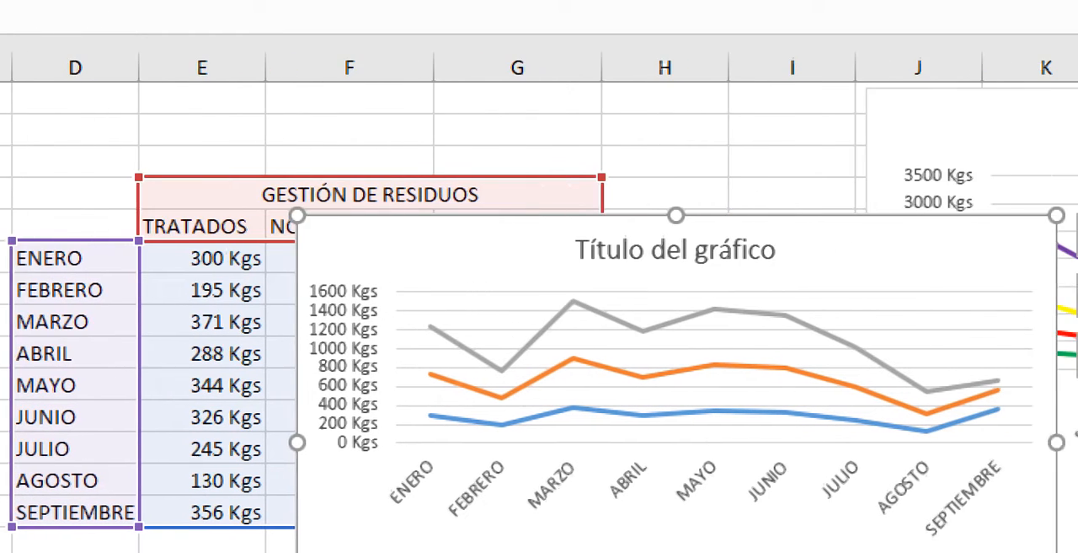
- Move the stacked line chart down to start at column D over the ABRIL row and delete its title
left_click_drag(472, 240, 178, 381)
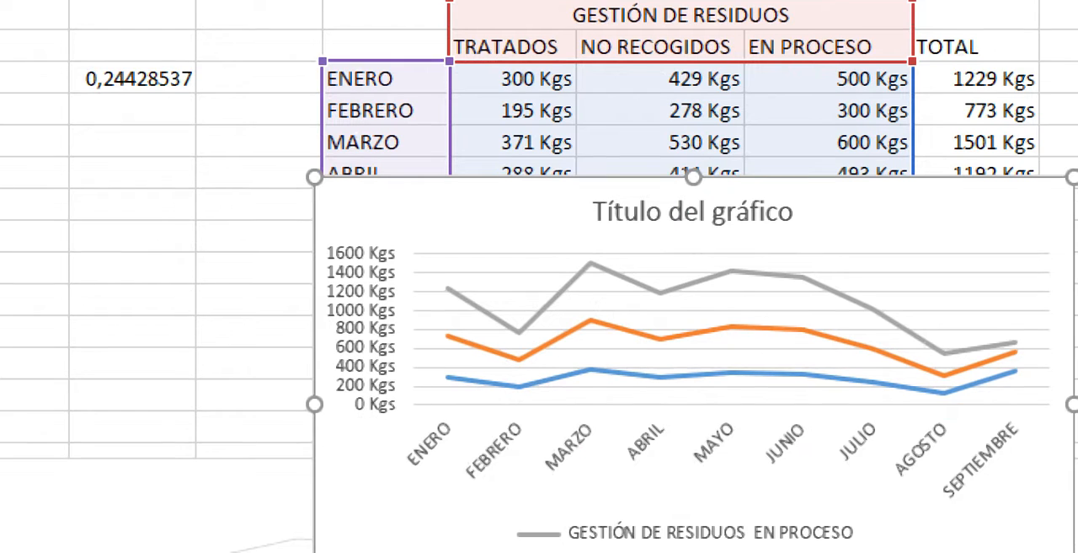
left_click(694, 191)
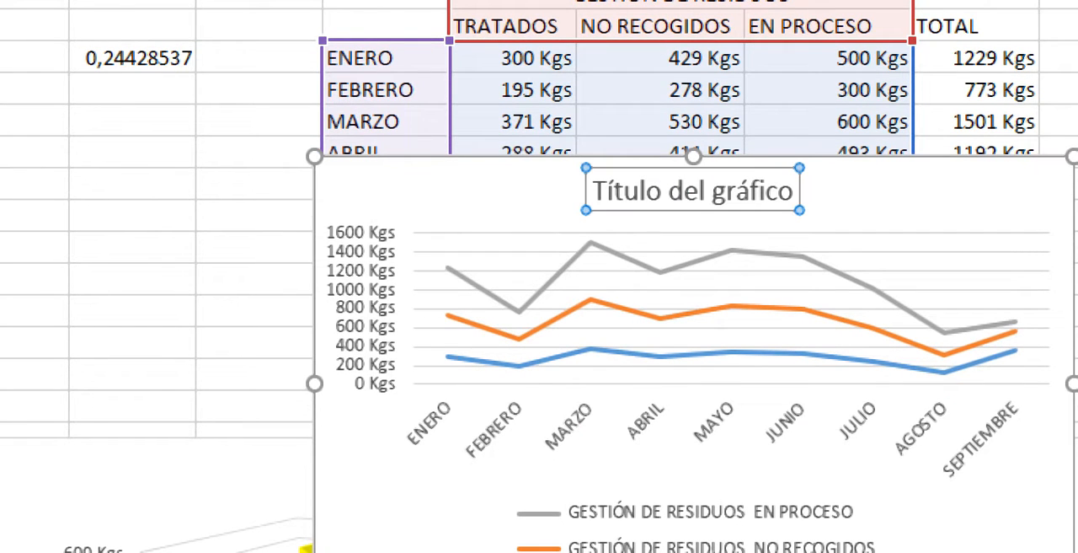
key("Delete")
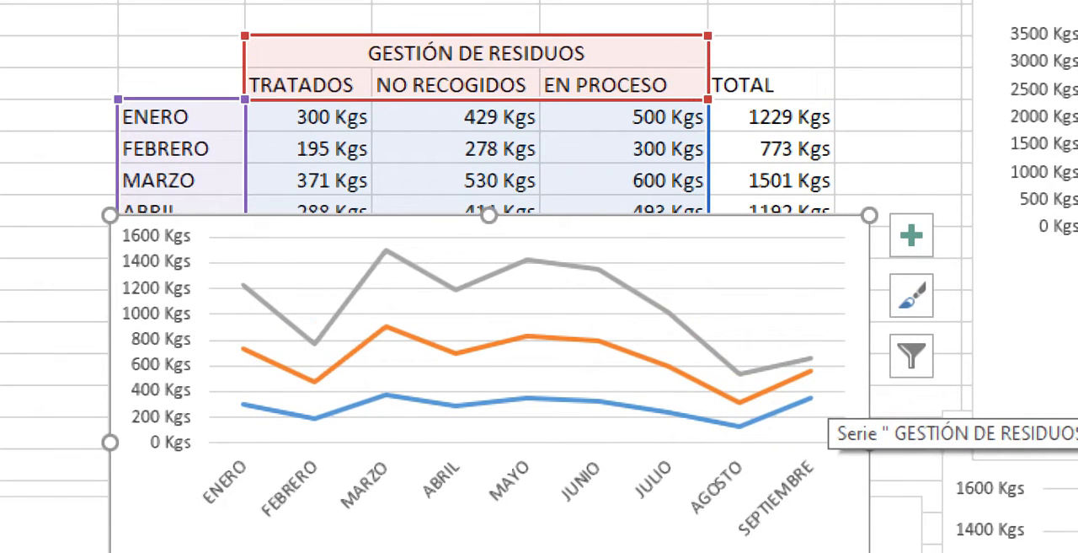
- Move the stacked line chart down below the SEPTIEMBRE row and extend its data range to include the TOTAL column
mouse_move(313, 417)
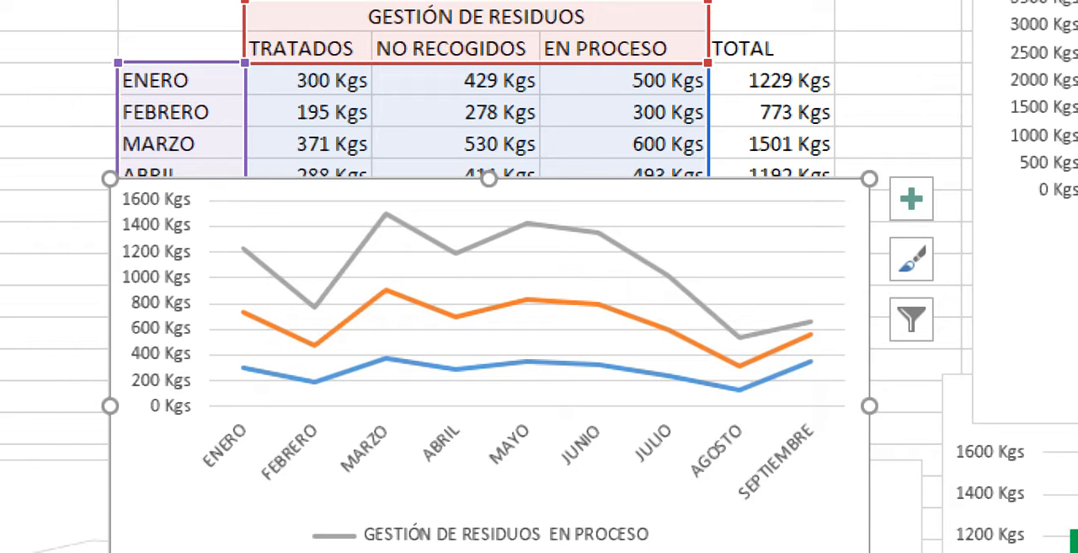
mouse_move(245, 250)
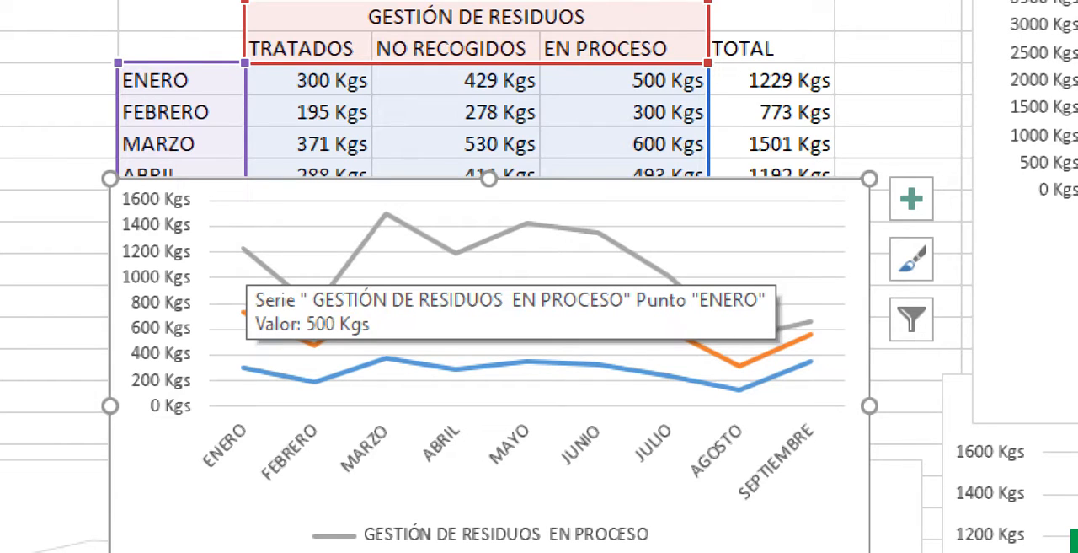
mouse_move(244, 312)
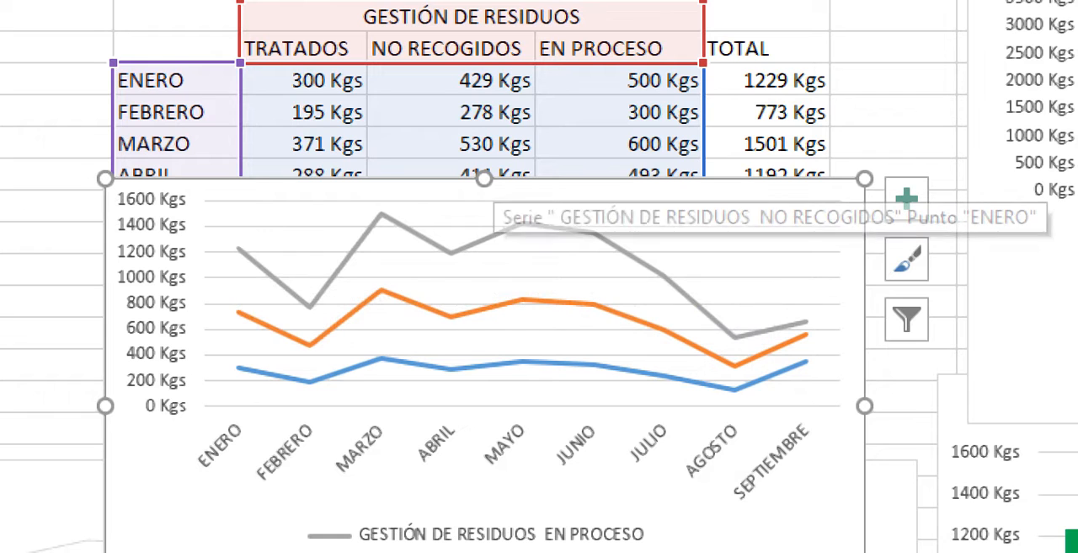
left_click_drag(495, 188, 498, 382)
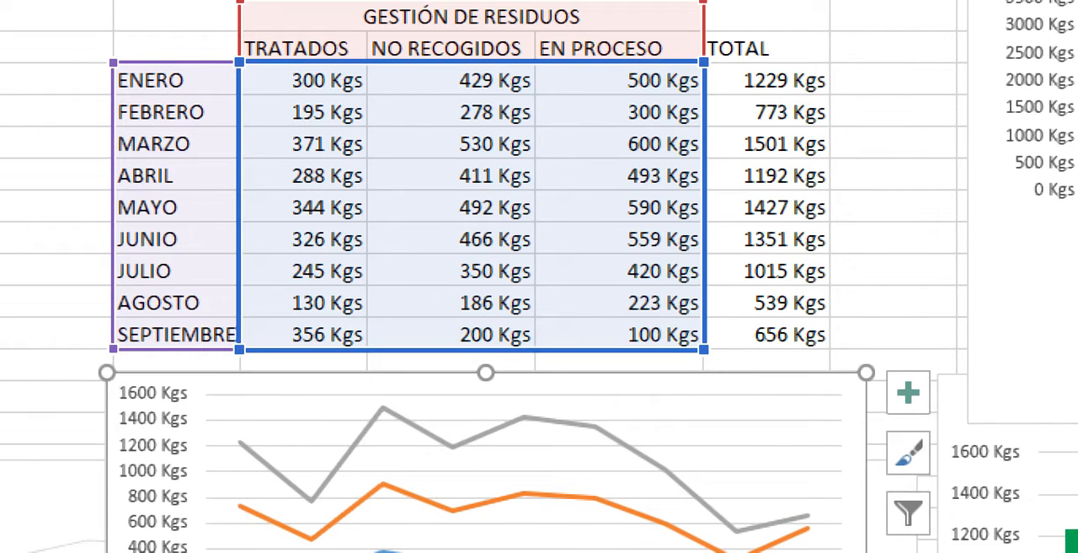
left_click_drag(704, 349, 829, 349)
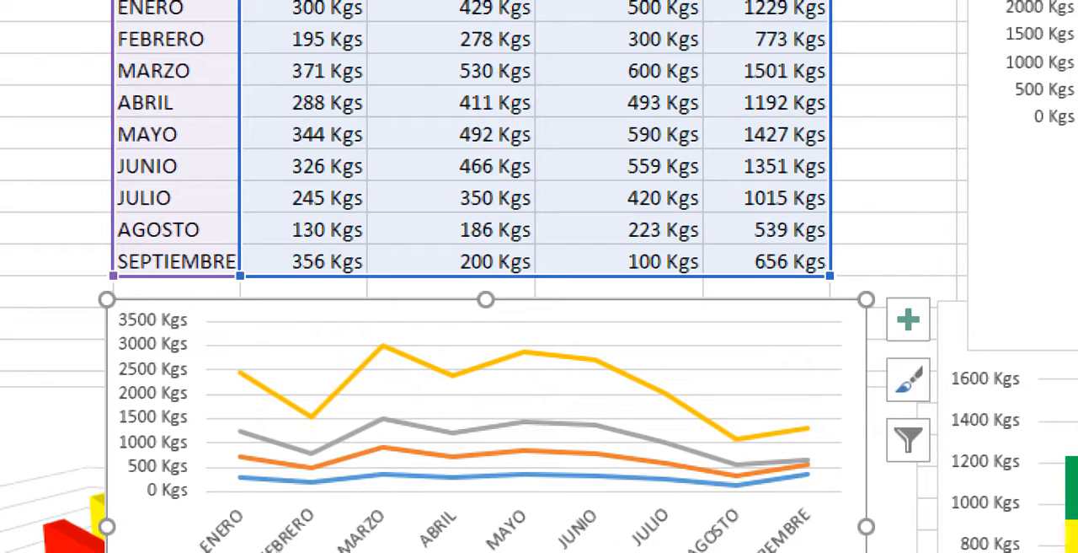
- Shift the stacked line chart left to start over column C and delete it from the sheet
left_click(296, 405)
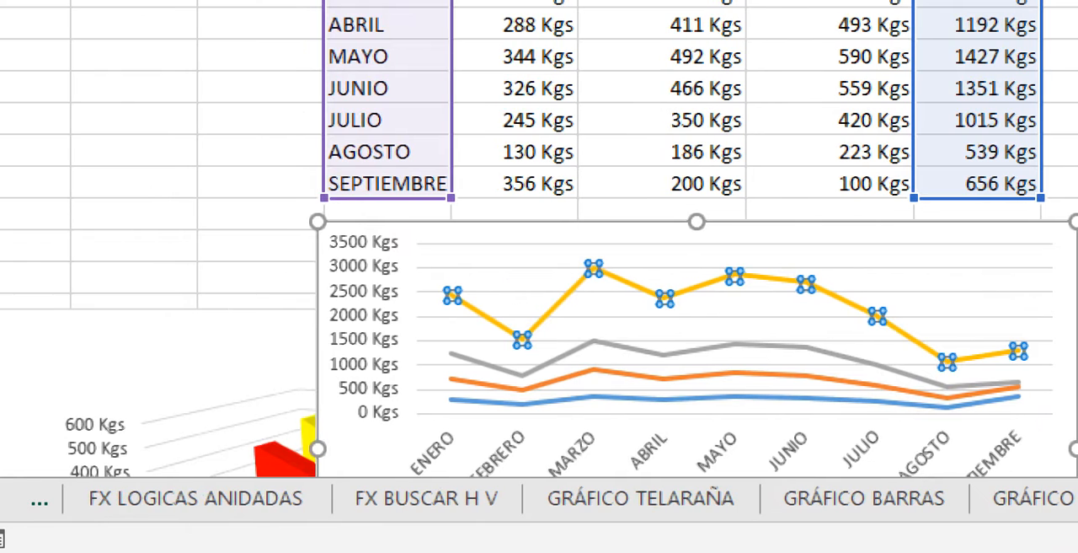
left_click_drag(166, 442, 157, 342)
mouse_move(368, 341)
left_mouse_down()
mouse_move(362, 208)
mouse_move(305, 431)
left_mouse_up()
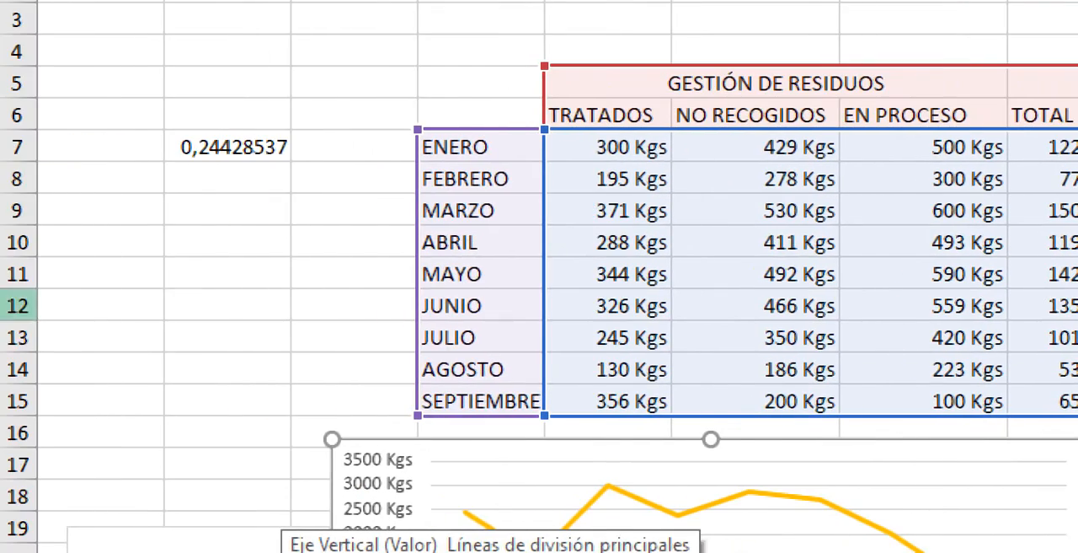
left_click(481, 19)
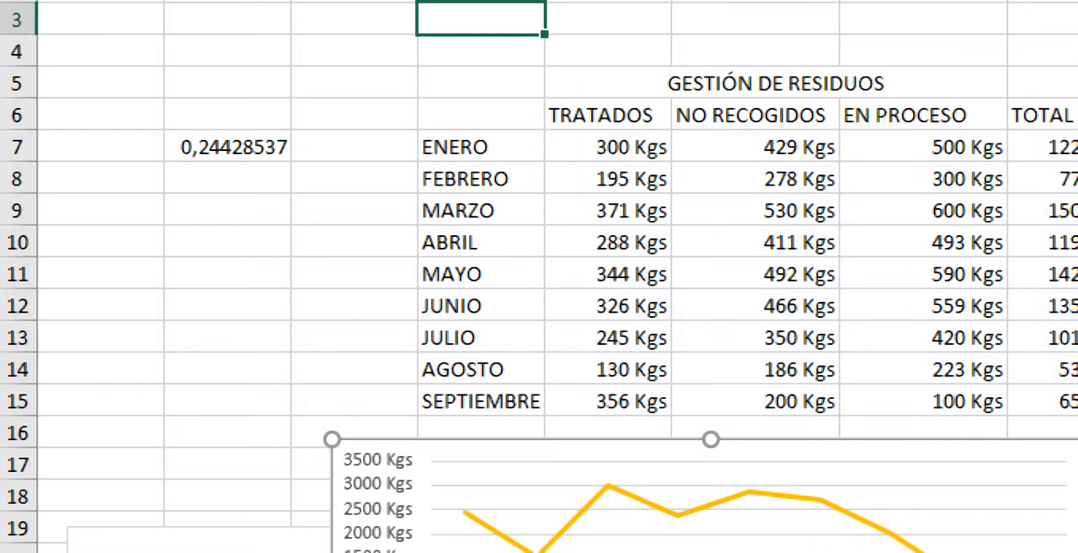
left_click(708, 506)
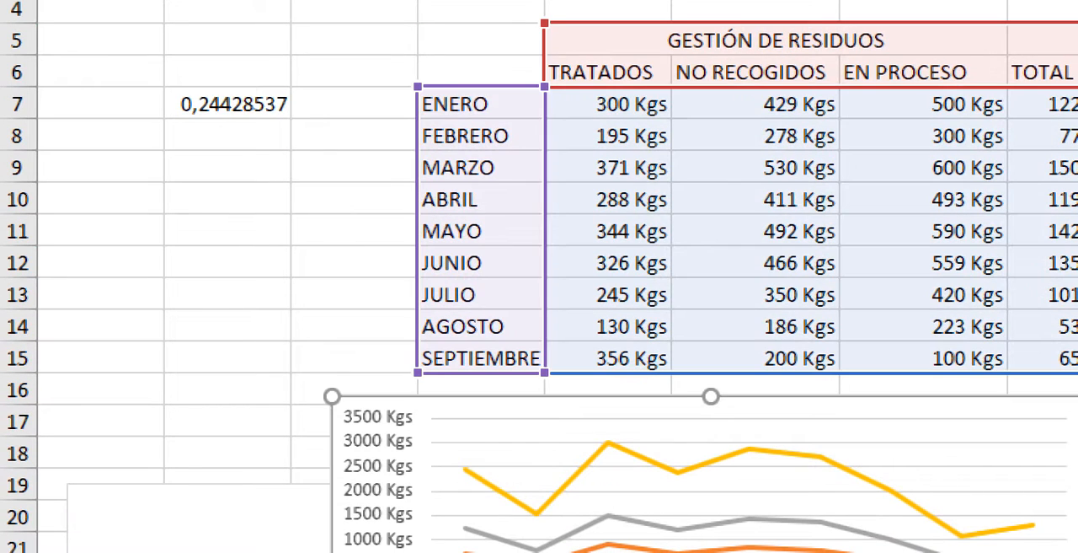
left_click(481, 276)
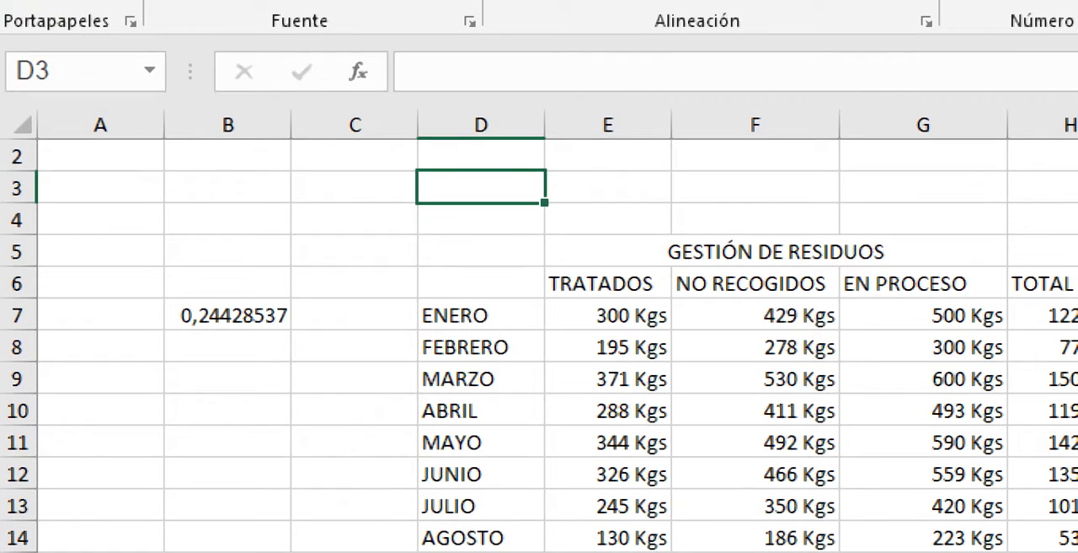
- Move the 3D area chart up to row 17, just beneath the table, and select the TRATADOS values down to row 15
middle_click(320, 494)
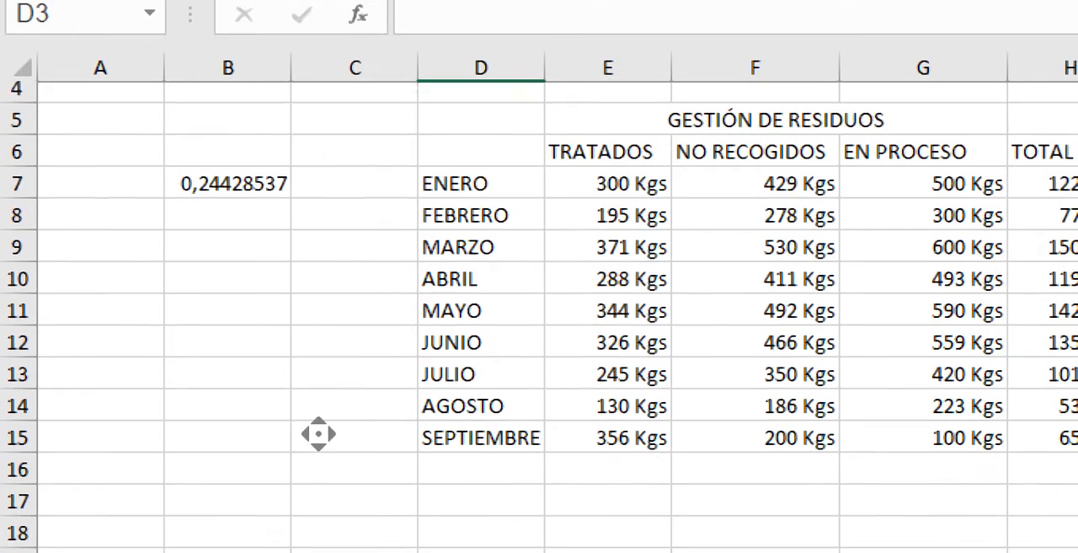
middle_click(427, 450)
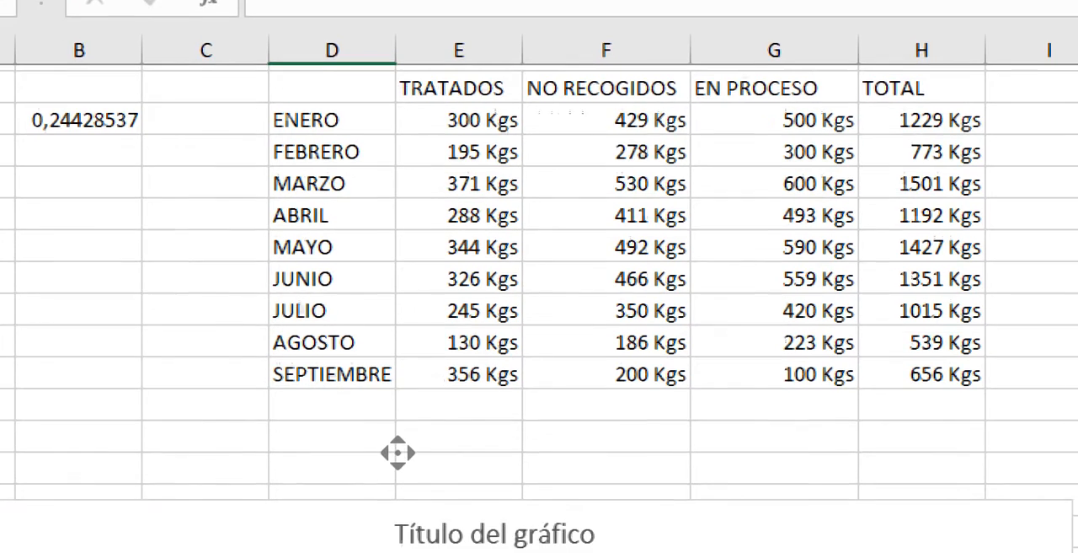
middle_click(397, 442)
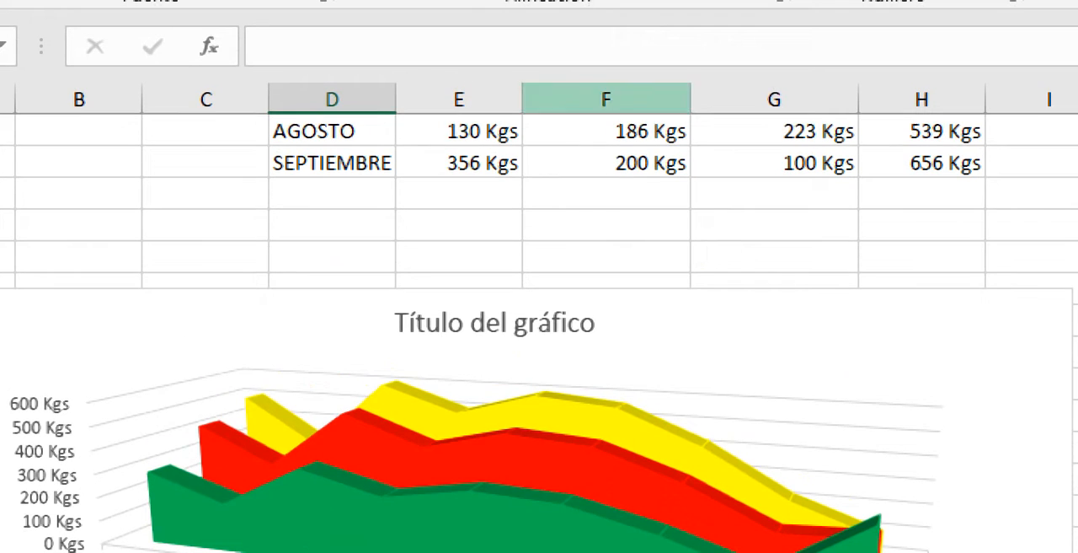
middle_click(568, 191)
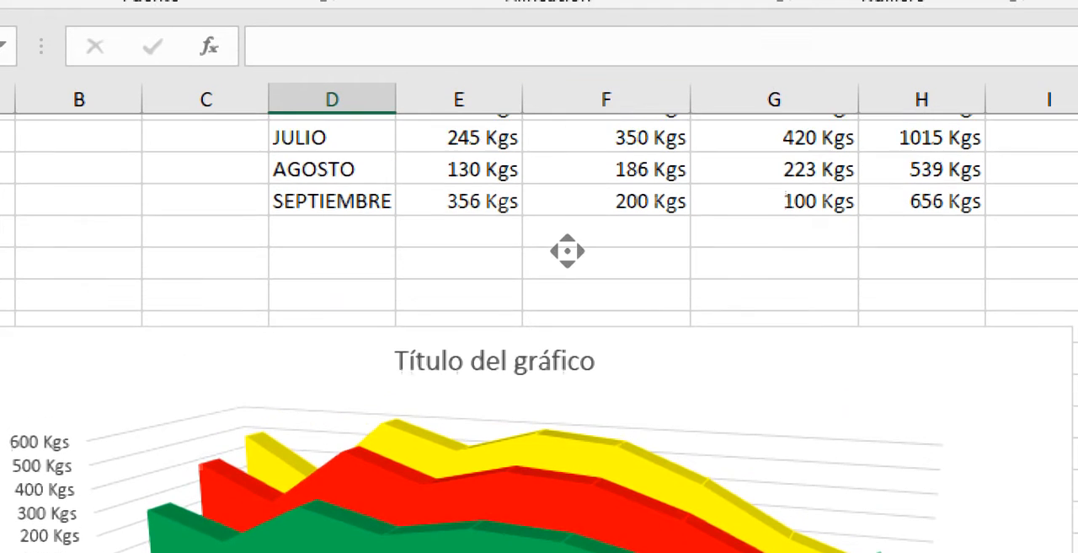
middle_click(568, 250)
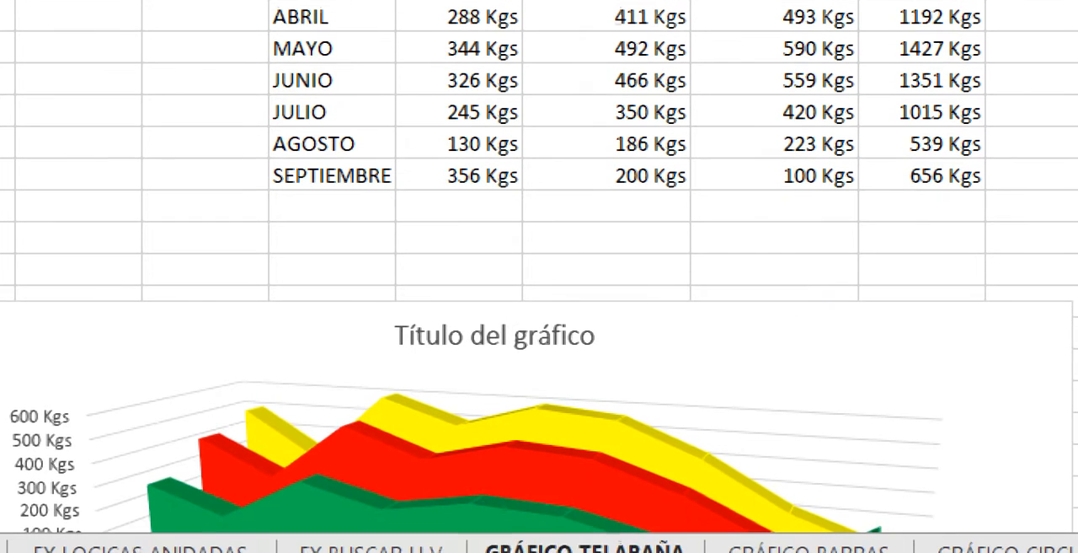
left_click_drag(699, 287, 669, 221)
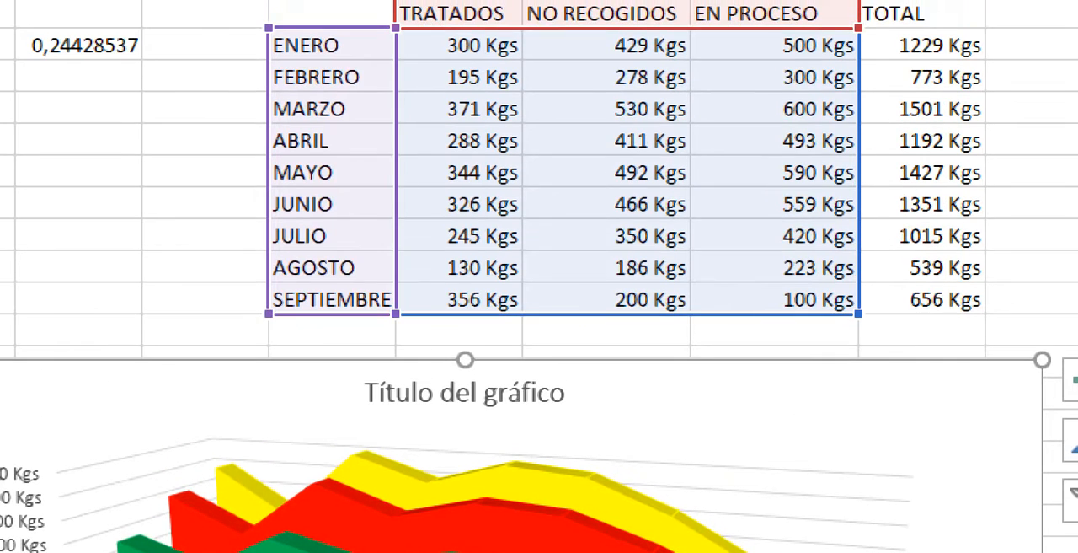
left_click_drag(460, 45, 459, 299)
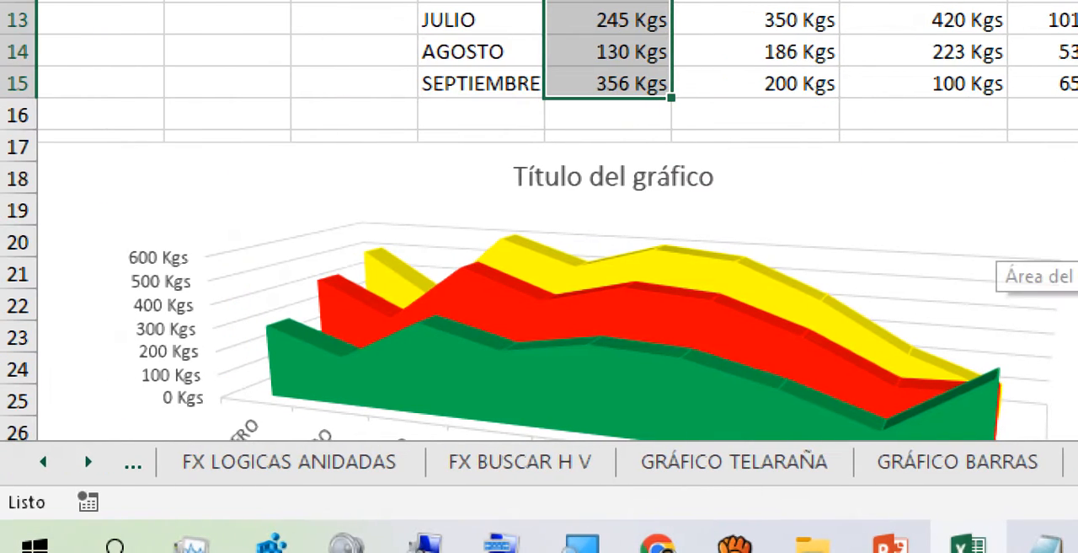
- Open the GRÁFICO TENDENCIA worksheet
left_click(76, 462)
left_click(76, 461)
left_click(75, 462)
left_click(75, 462)
left_click(88, 462)
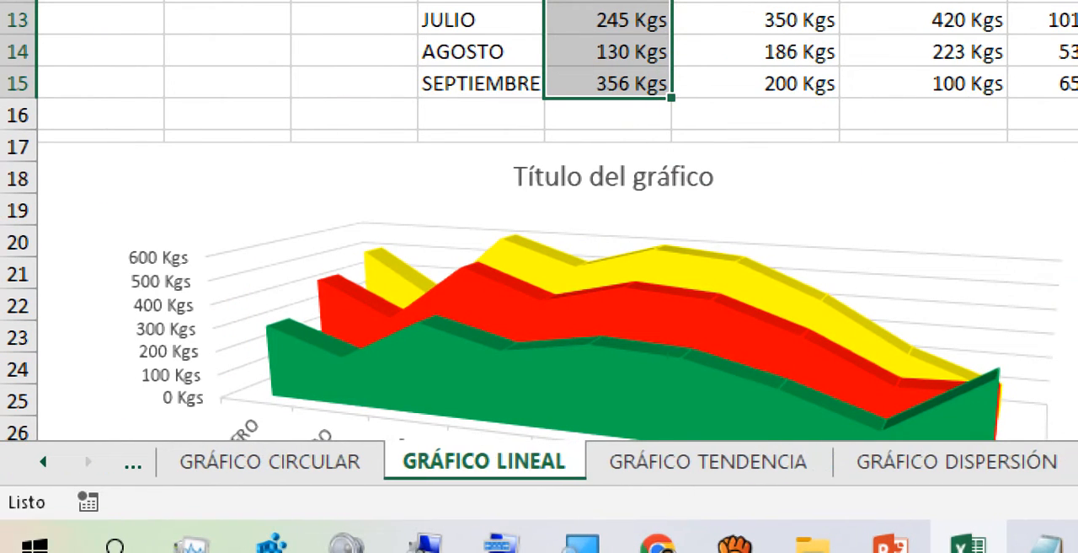
left_click(708, 462)
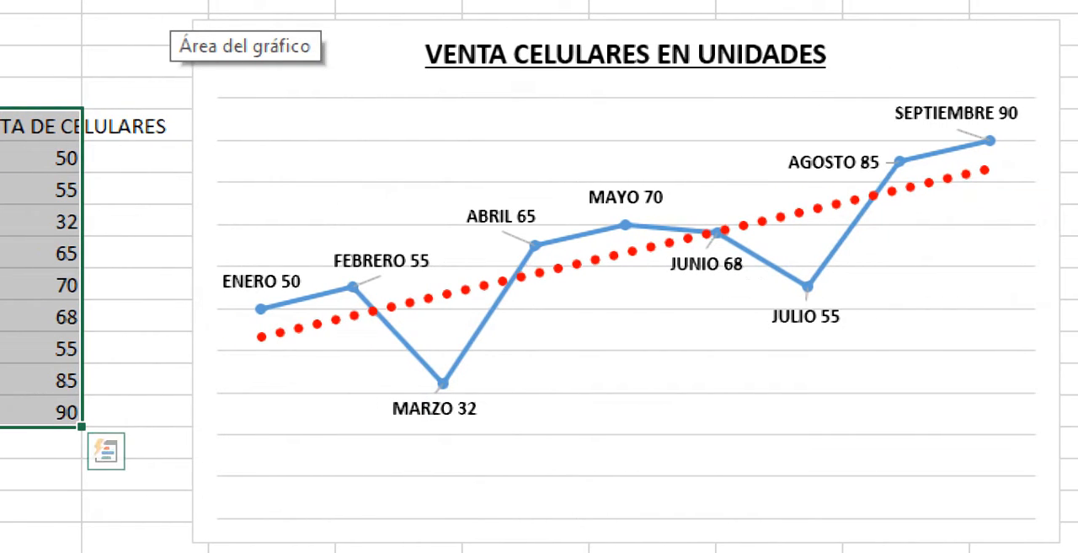
- Move the cell phone sales trend chart further right of the table and move the VENTA DE CELULARES heading up to cell E5
left_click(595, 260)
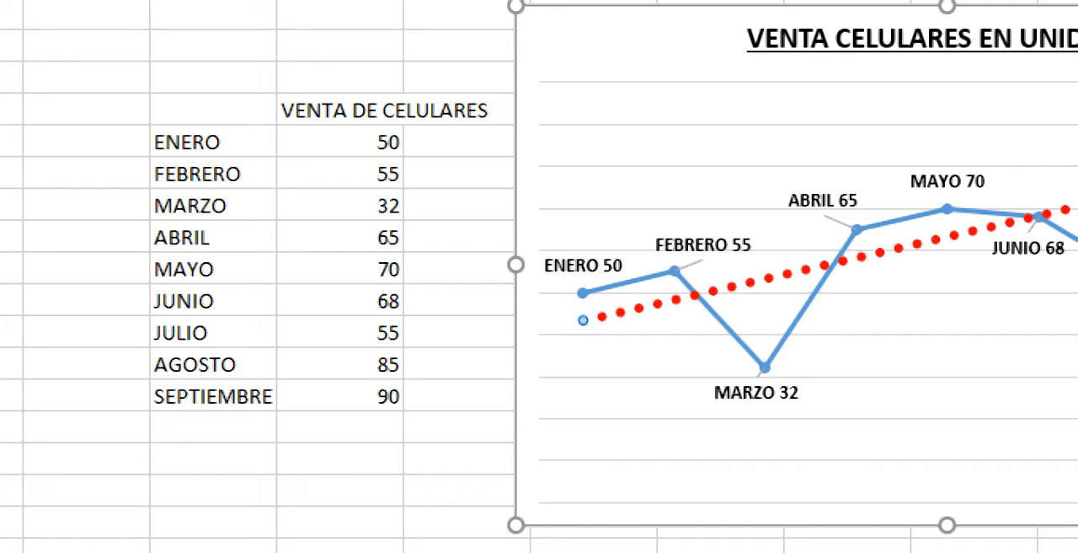
left_click_drag(640, 34, 738, 8)
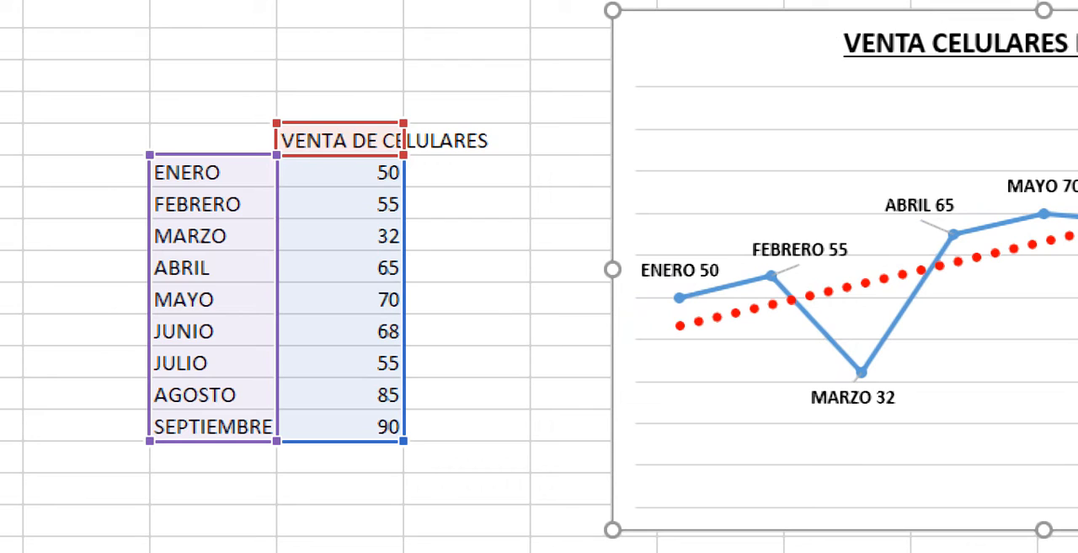
left_click(467, 171)
left_click(467, 140)
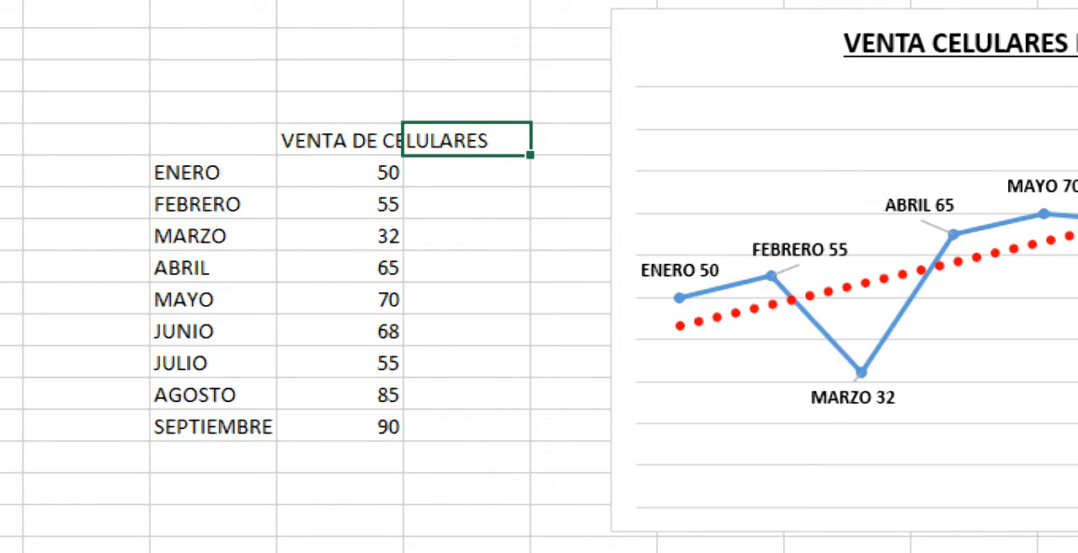
left_click(340, 140)
left_click_drag(337, 123, 467, 109)
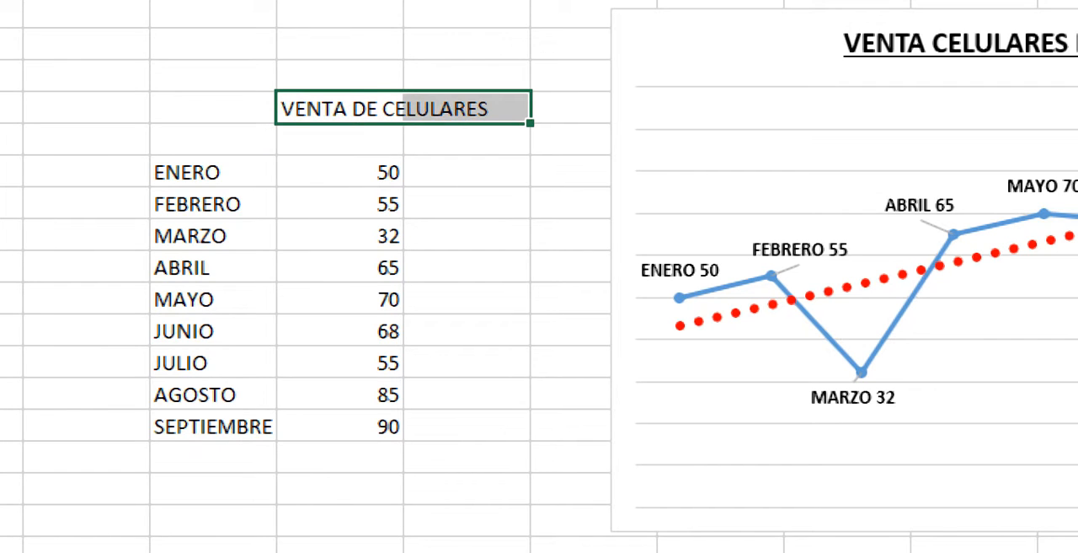
- Enter the year headings 2020 in E6 and 2021 in F6 above the monthly sales values
left_click(340, 140)
type("202")
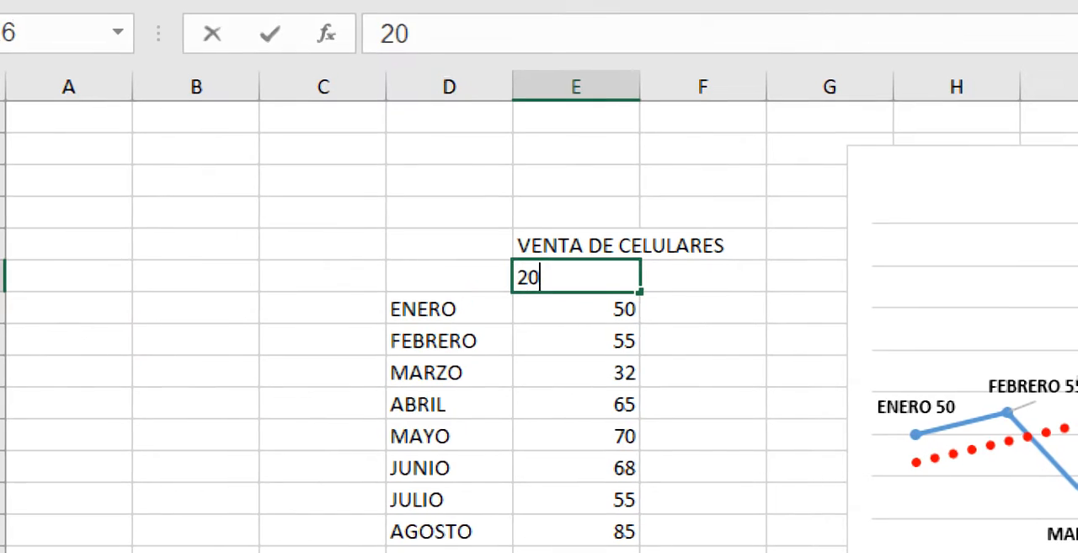
type("0")
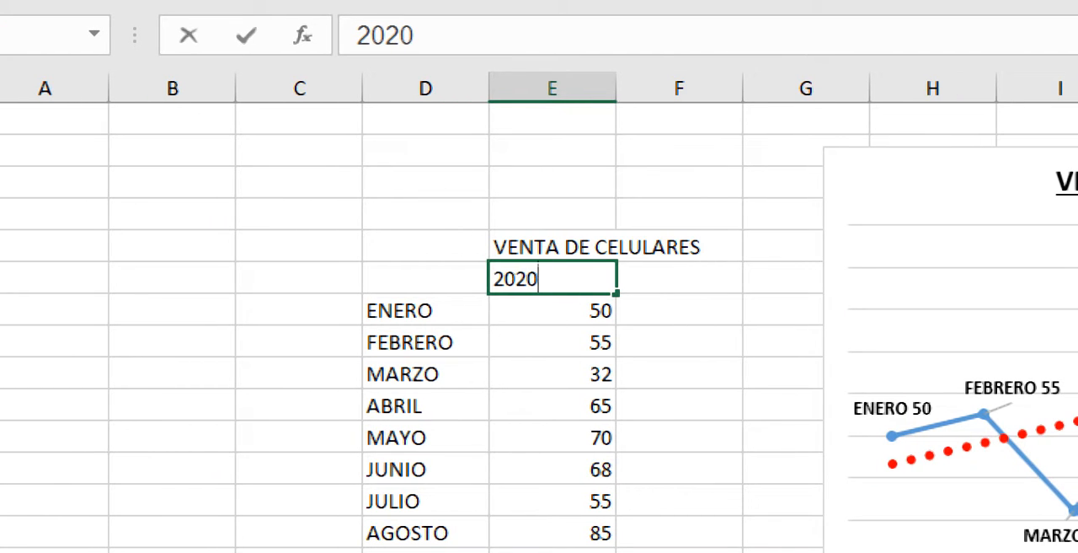
key("Tab")
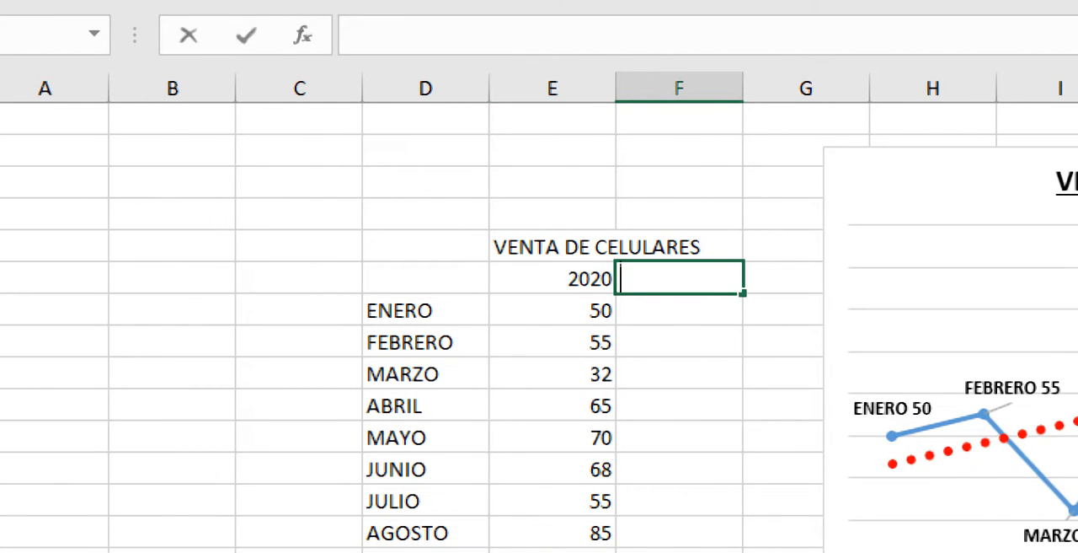
type("201")
key("BackSpace")
type("21")
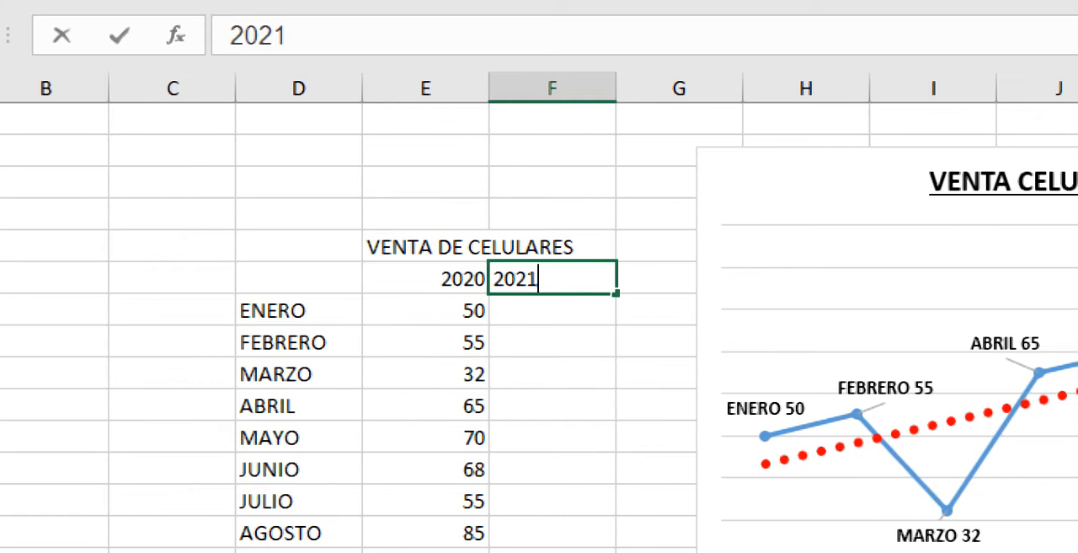
left_click(564, 500)
- Enter the formula =ALEATORIO.ENTRE(30;90) in F7 as the 2021 sales value for ENERO
left_click(553, 311)
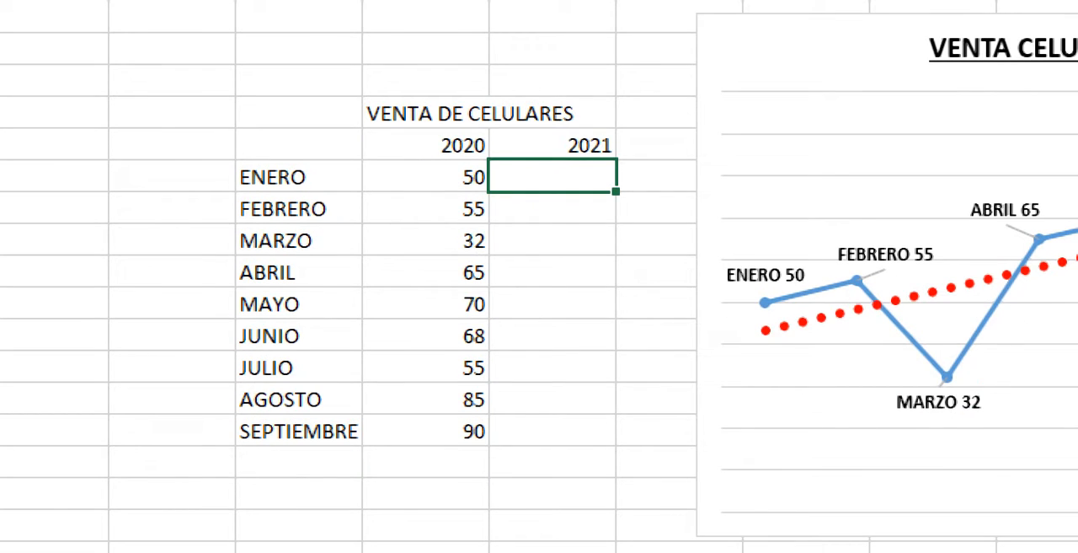
type("=aleat")
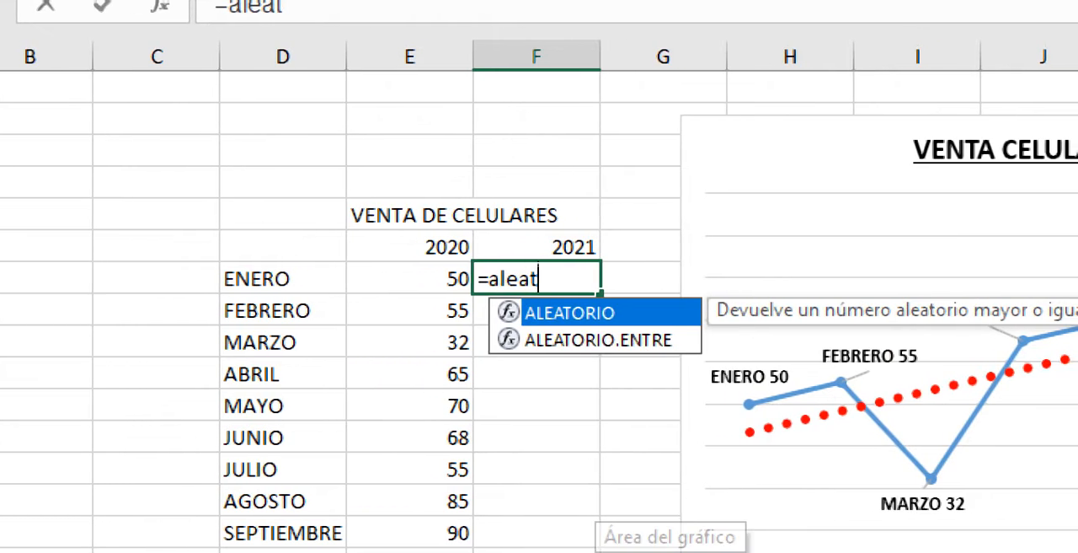
type("orio.ent")
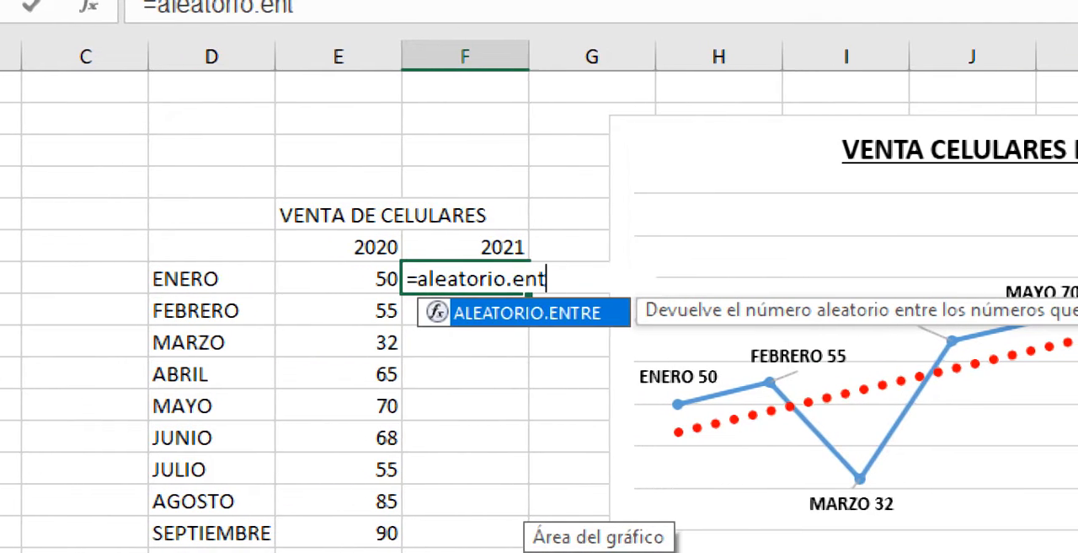
type("re(")
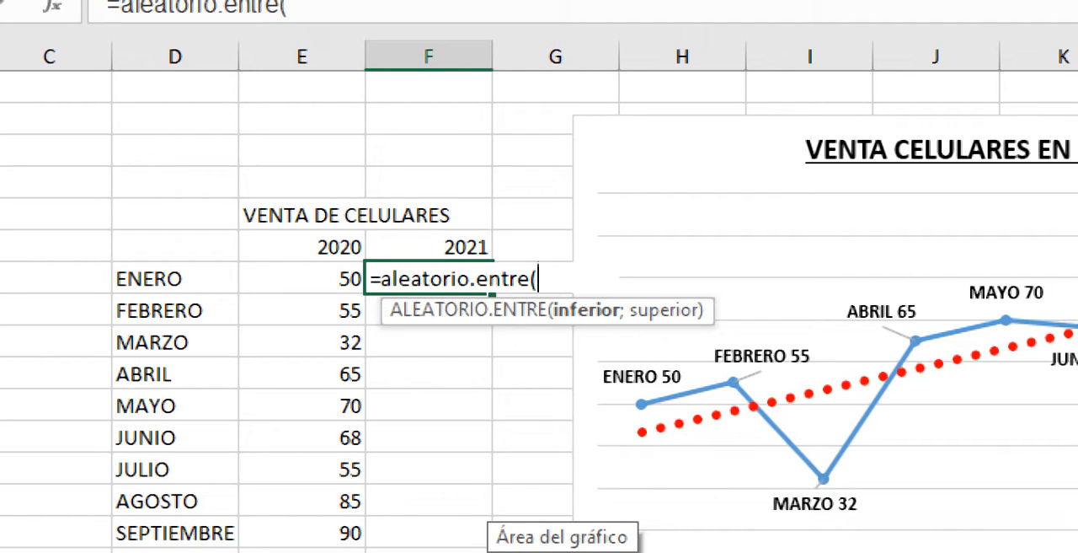
type("30;")
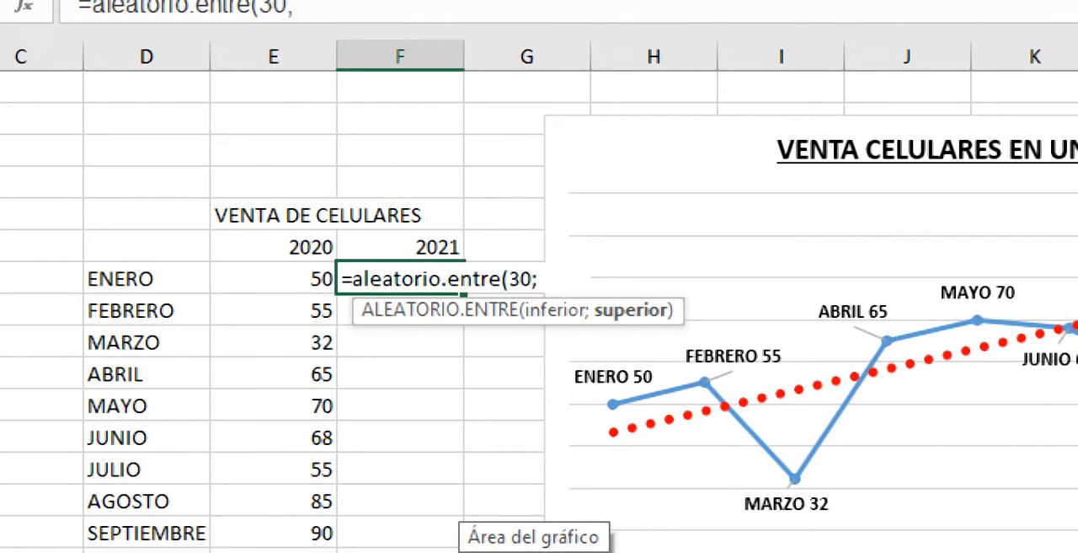
type("90")
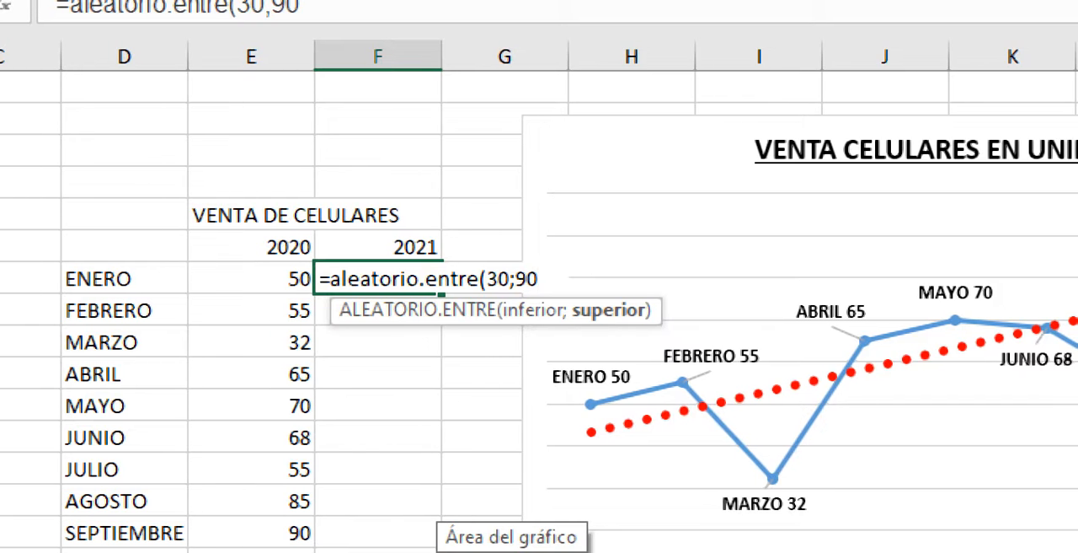
type(")")
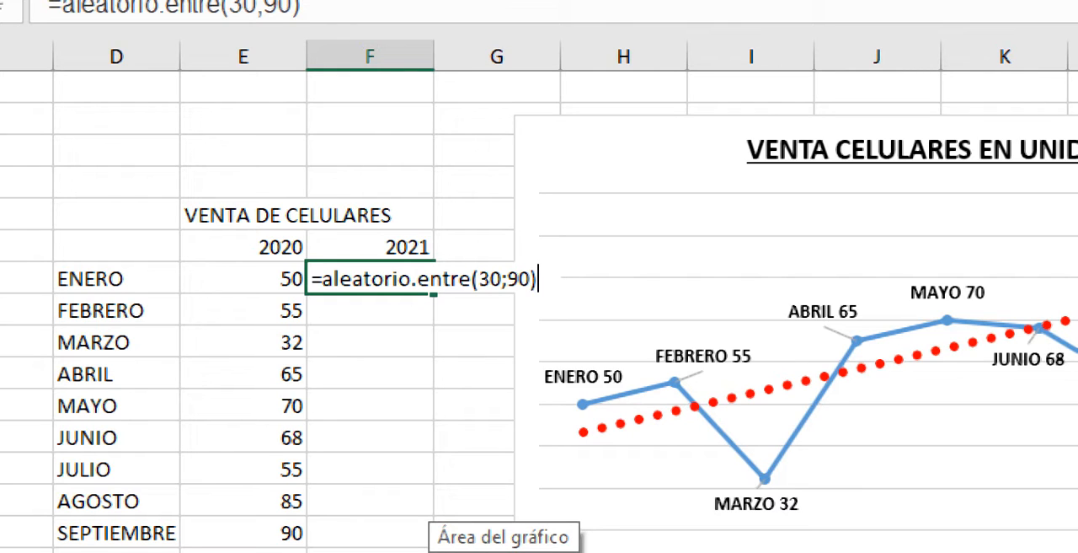
key("Return")
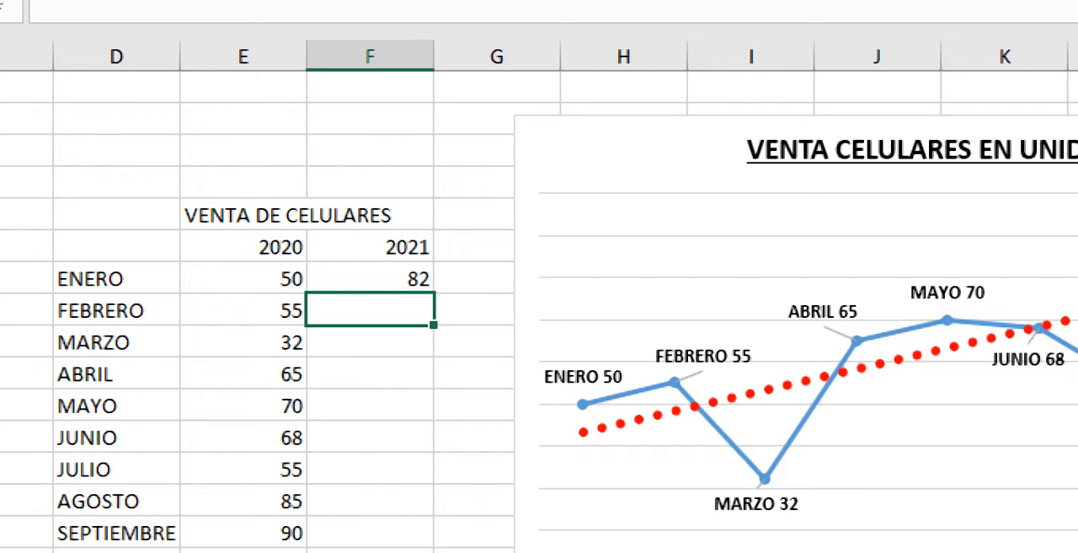
- Fill the random-number formula from F7 down to F15 for SEPTIEMBRE and review its limits 30 and 90 in F7
left_click(370, 279)
left_click_drag(433, 293, 434, 543)
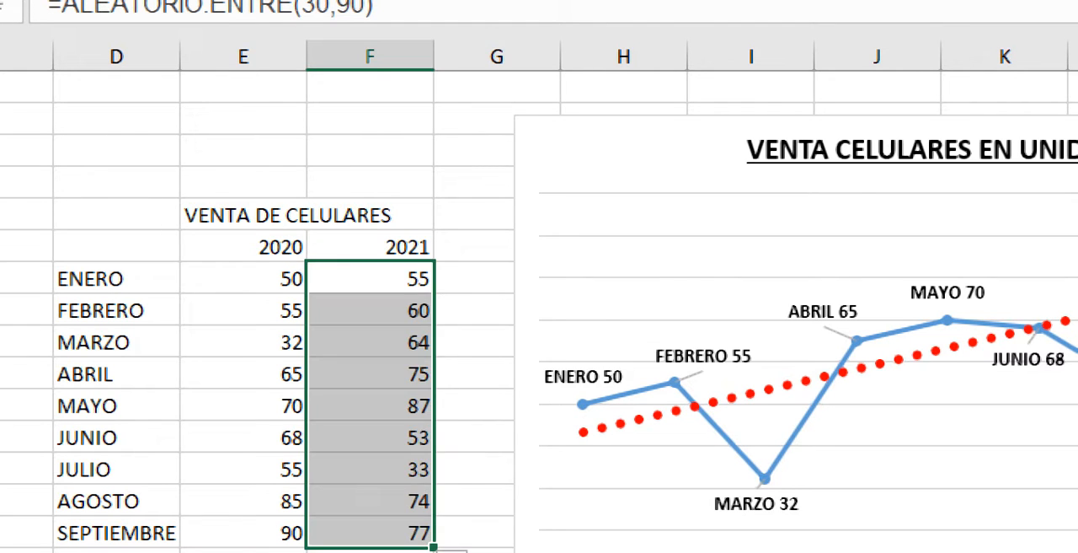
left_click(370, 279)
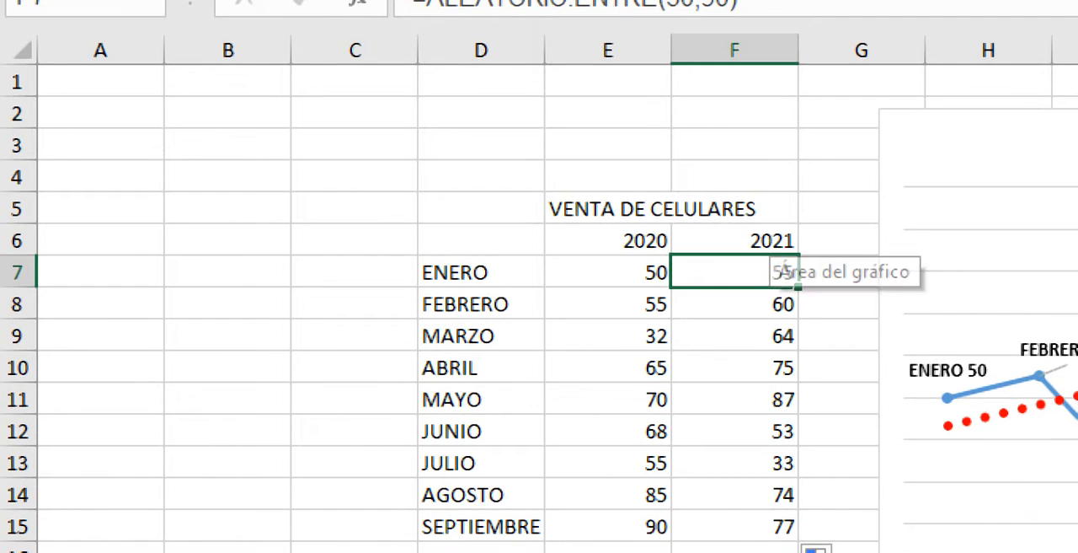
left_click(668, 3)
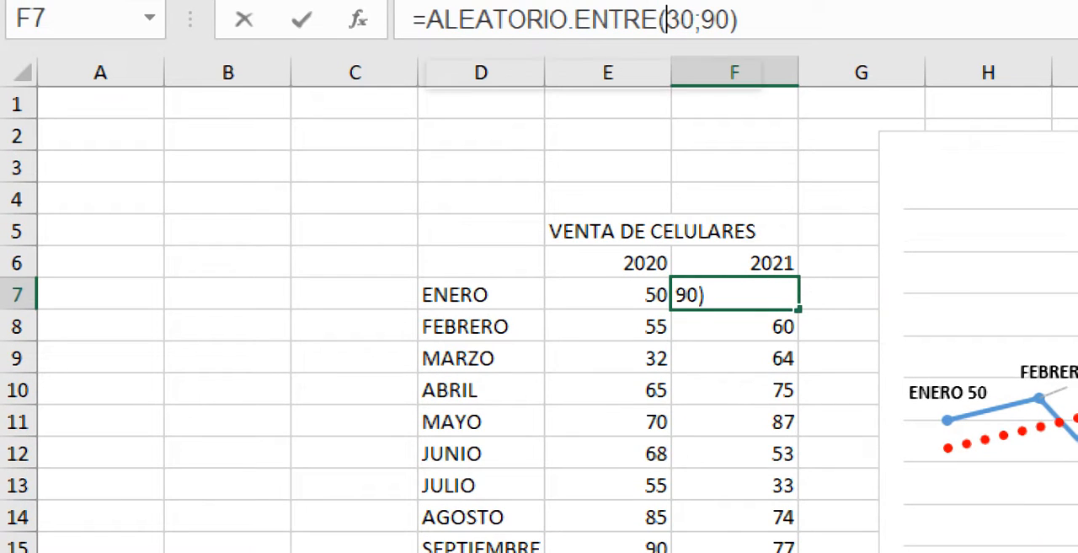
left_click(717, 3)
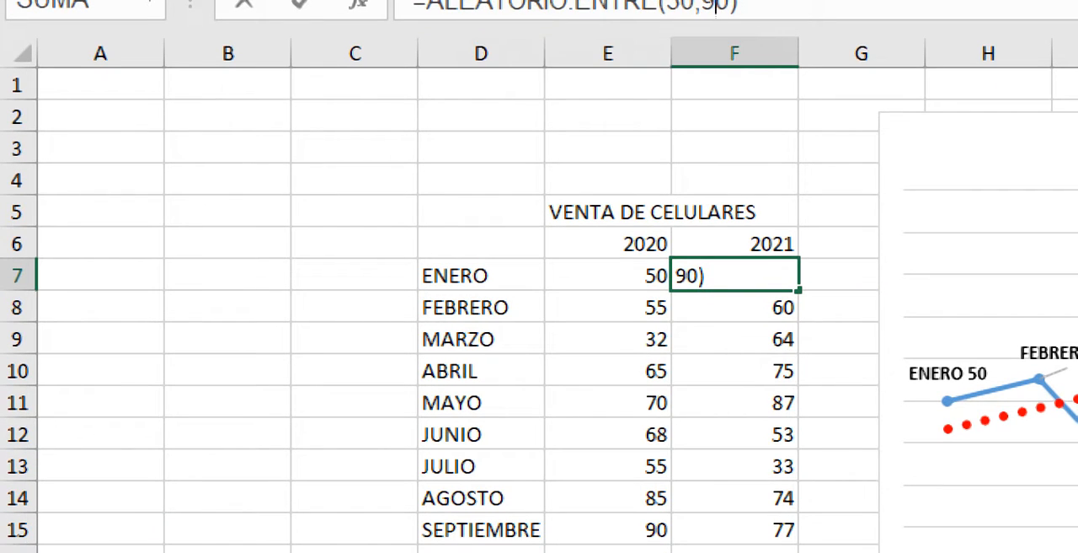
key("Return")
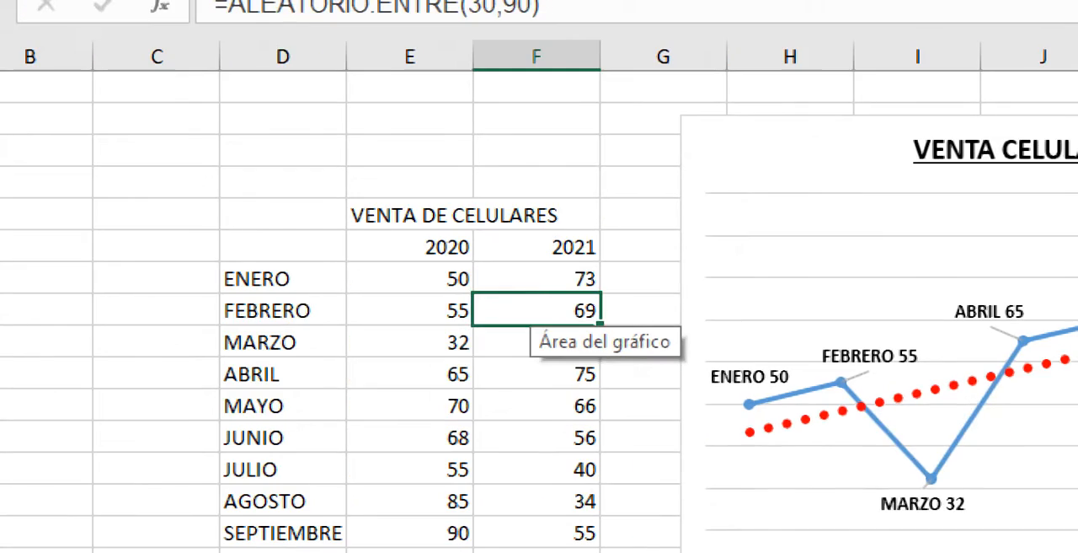
- Replace the random formulas in F7:F15 with fixed numbers by copying the range and pasting it over itself as values only
left_click_drag(734, 276, 735, 307)
left_click_drag(540, 310, 556, 534)
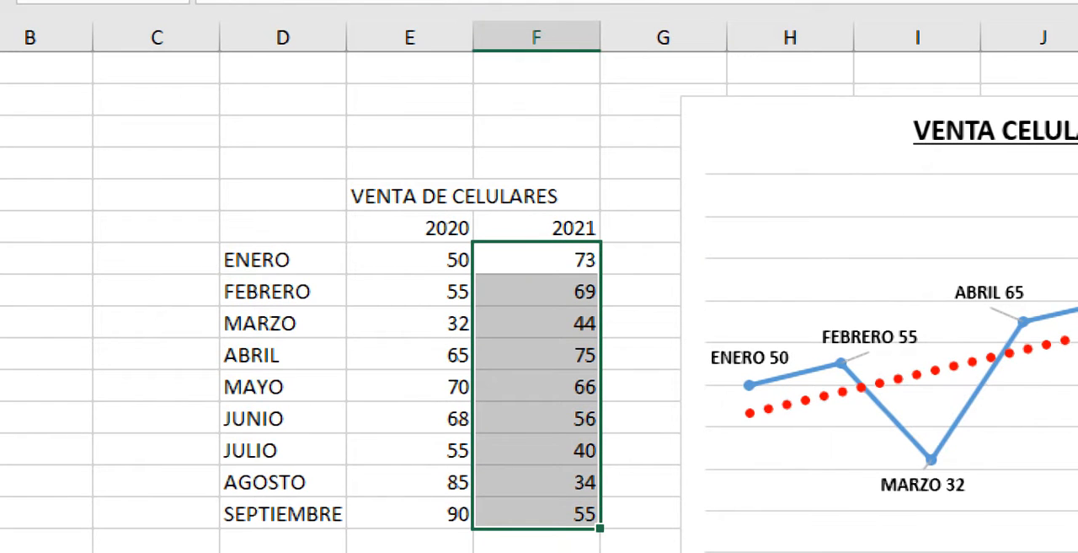
right_click(563, 497)
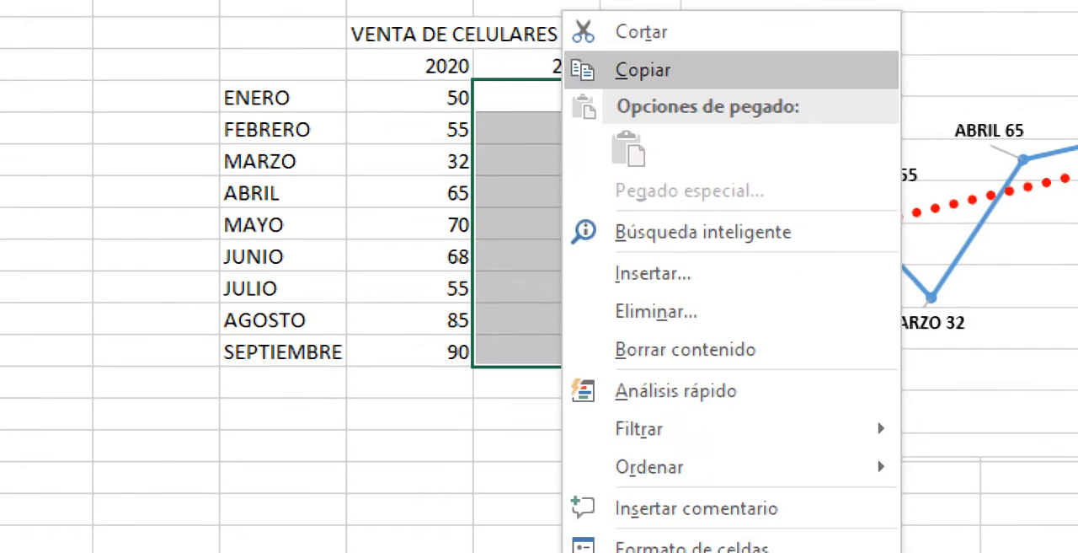
left_click(642, 70)
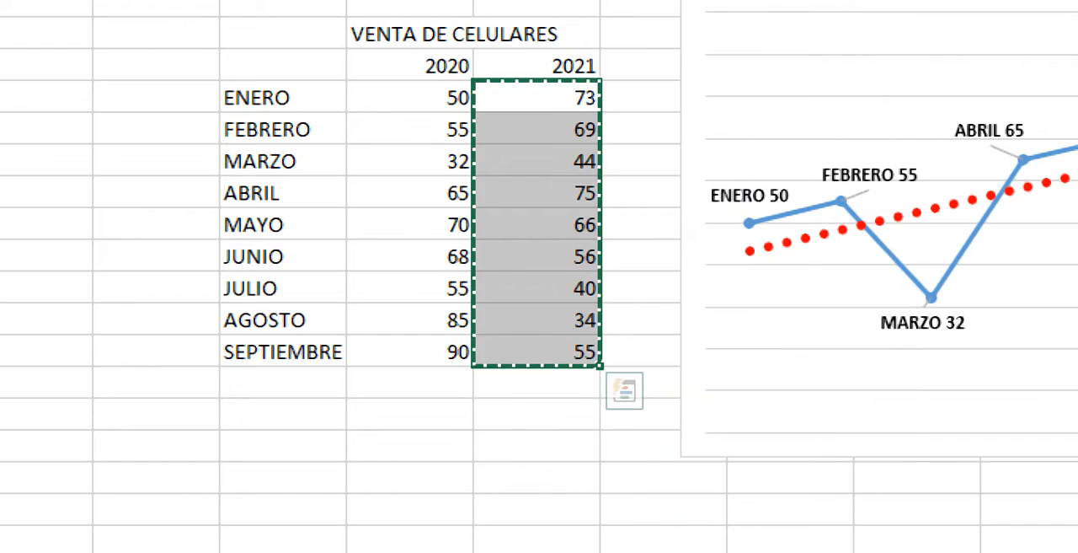
right_click(552, 337)
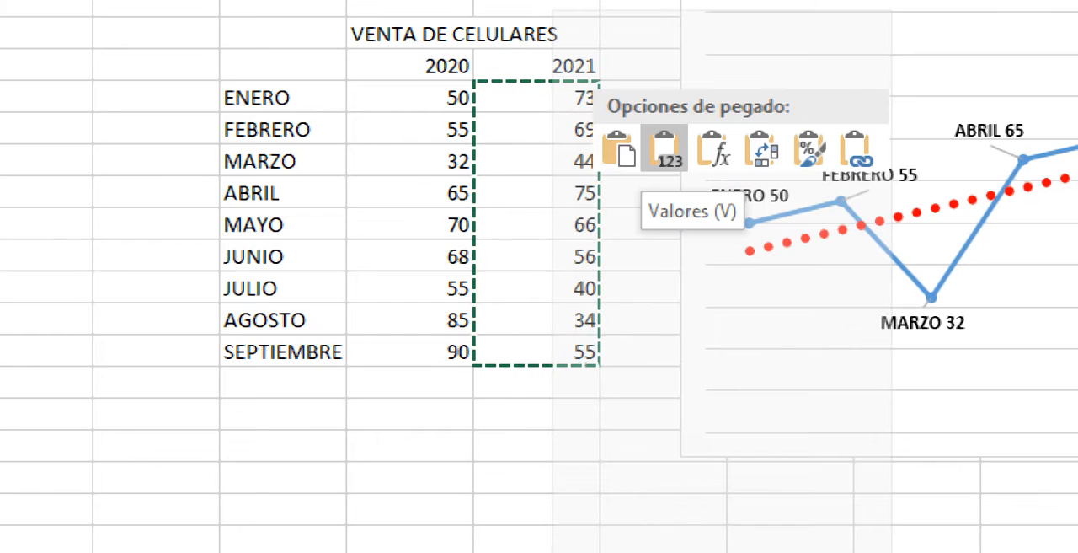
left_click(664, 149)
left_click(536, 193)
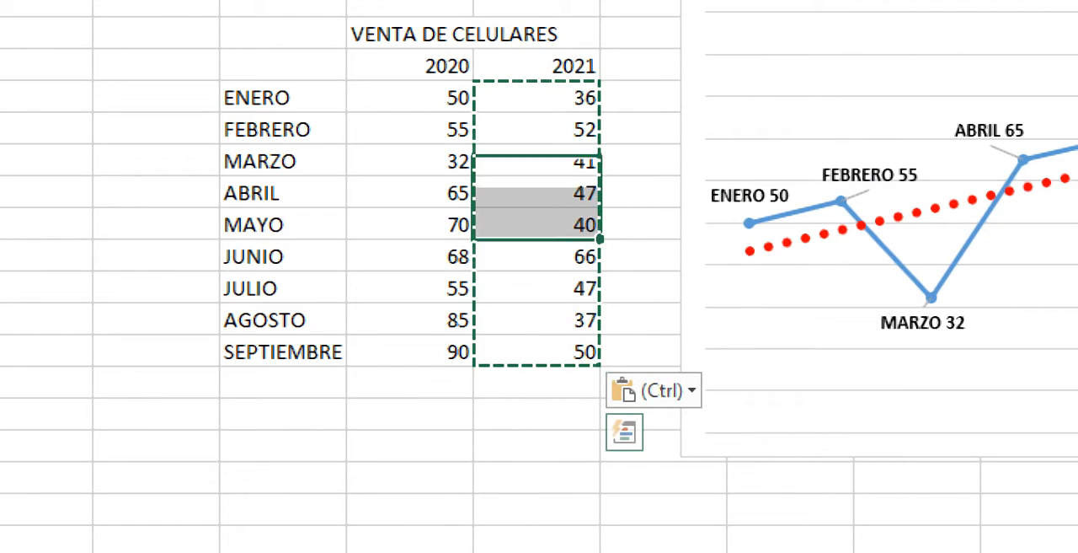
left_click(537, 66)
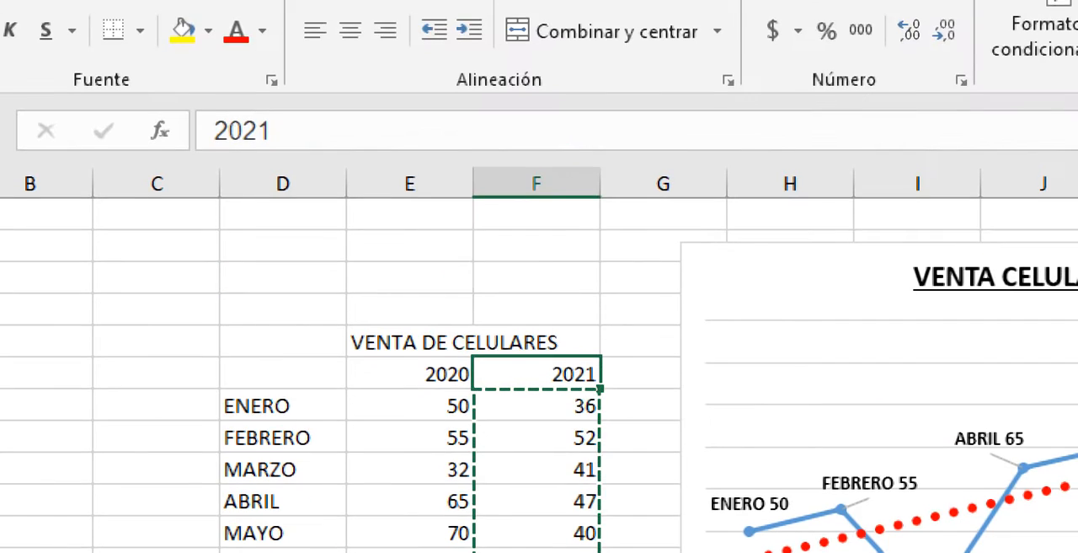
left_click(536, 193)
left_click(410, 161)
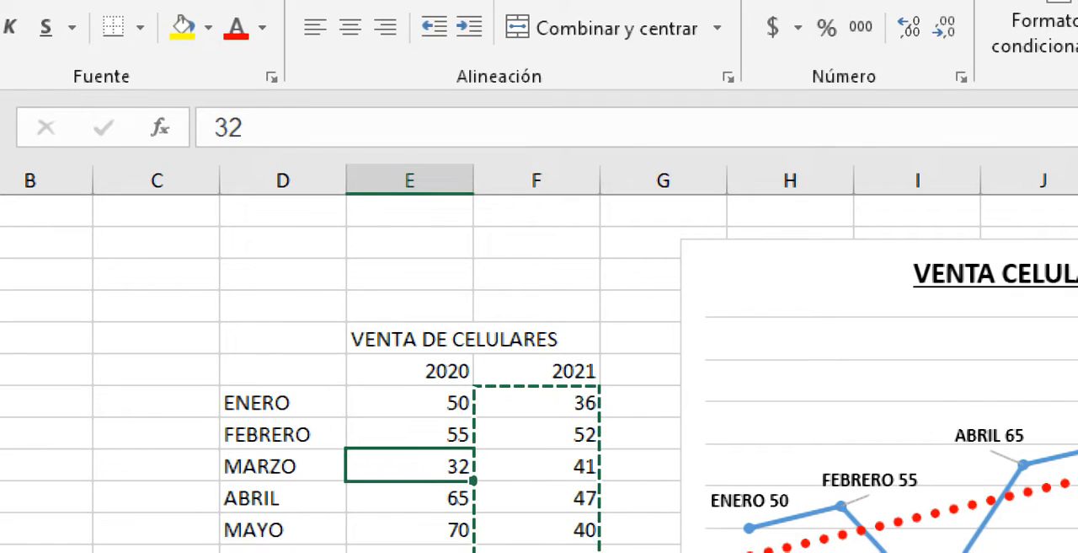
double_click(641, 273)
left_click(411, 274)
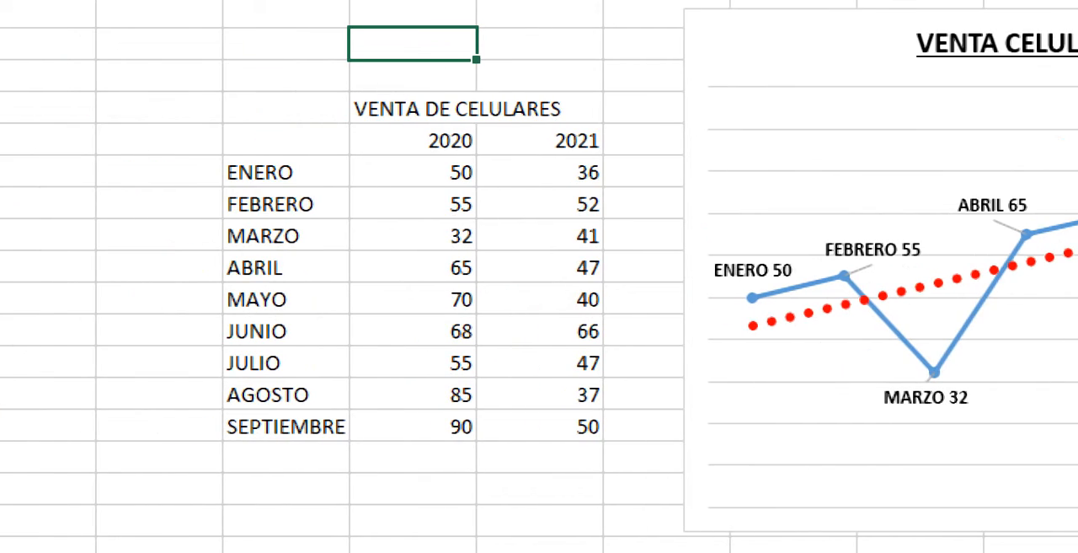
- Insert a basic 2D line chart from the months and 2020 sales in D5:E15 and place it over the table's lower rows
left_click_drag(287, 108, 421, 426)
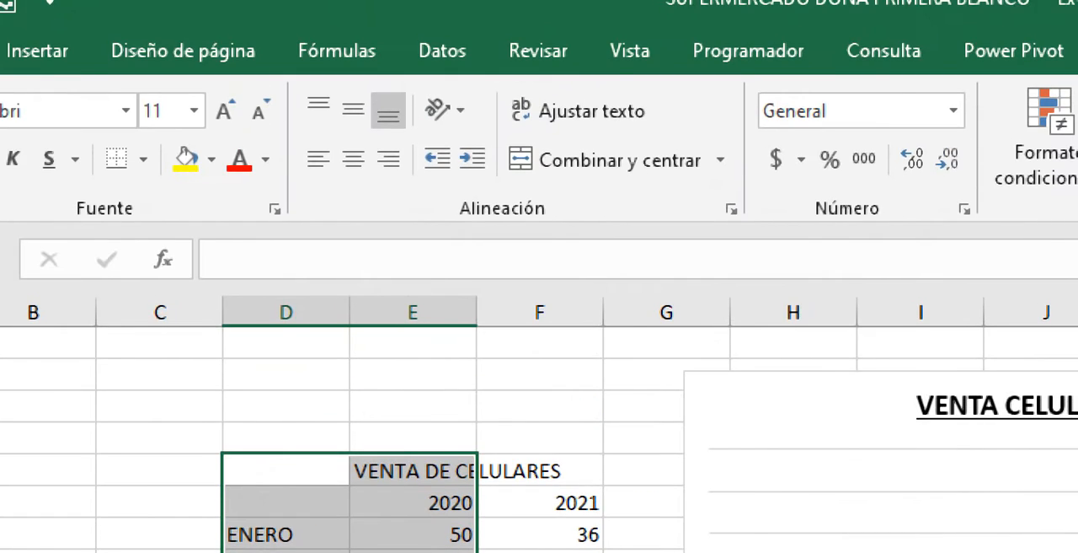
left_click(37, 50)
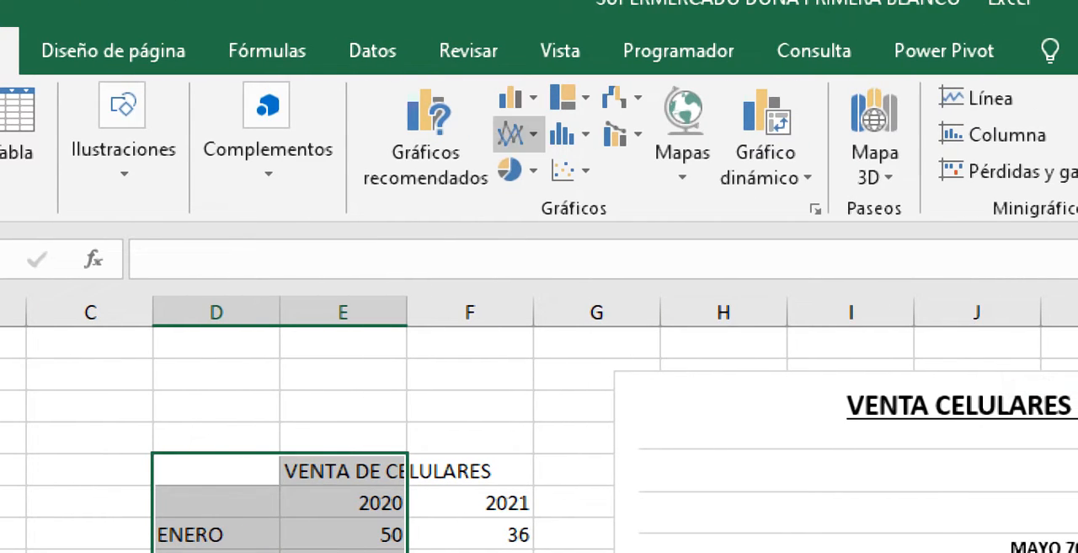
left_click(512, 134)
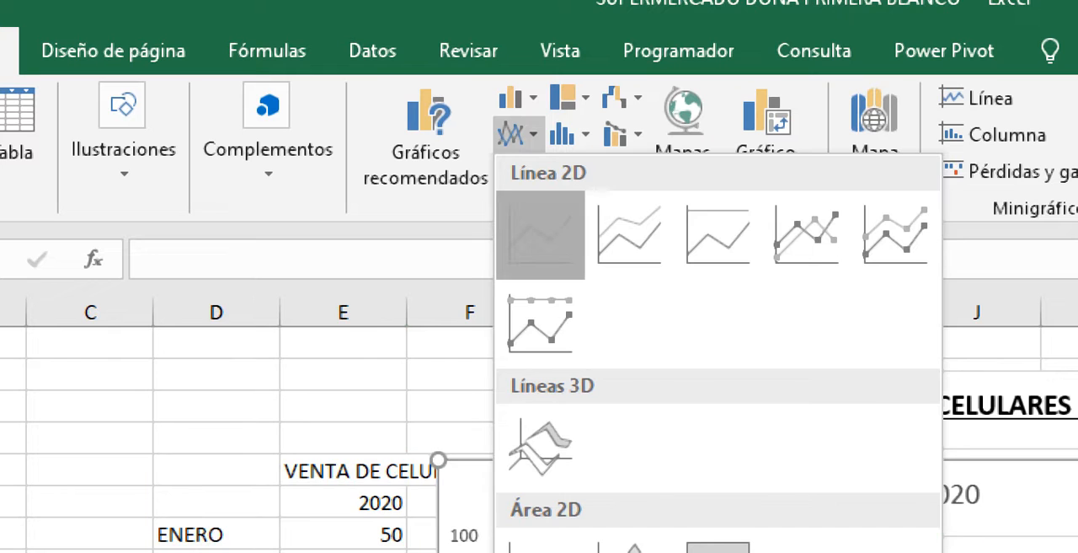
left_click(541, 233)
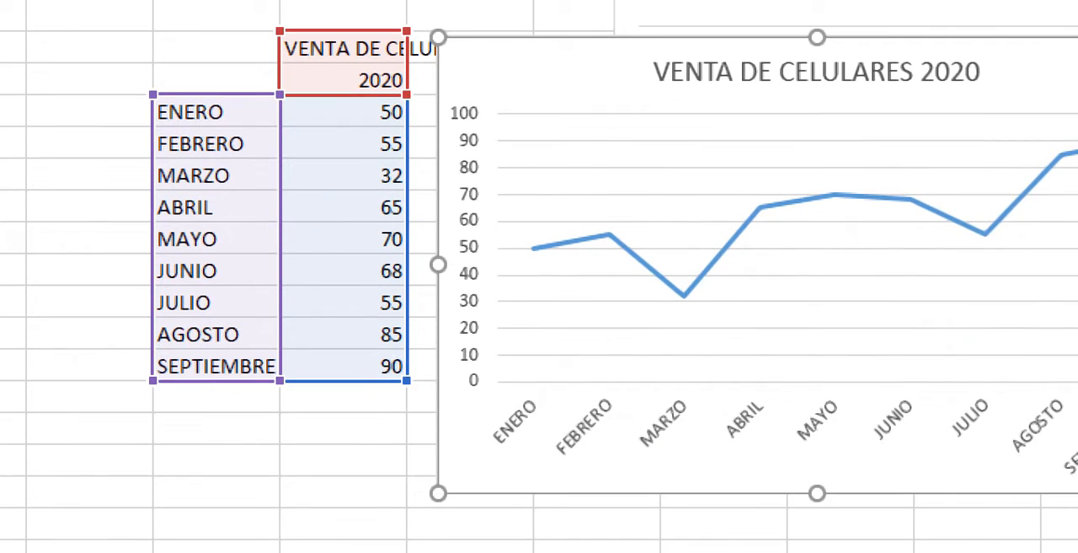
left_click_drag(661, 52, 222, 225)
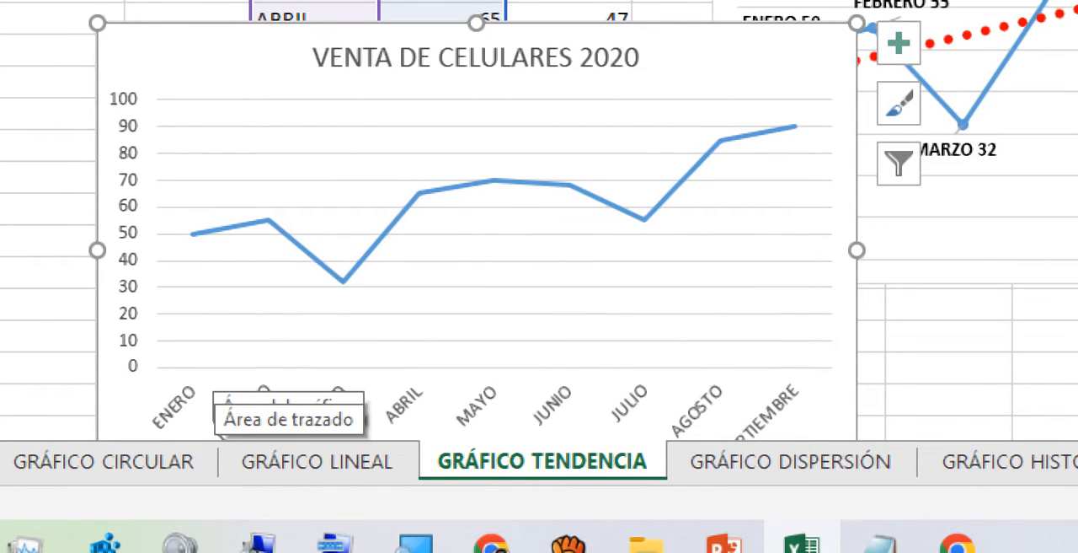
- Add a trendline to the VENTA DE CELULARES 2020 chart and format it with a 2¼ pt thickness and red color
left_click(898, 43)
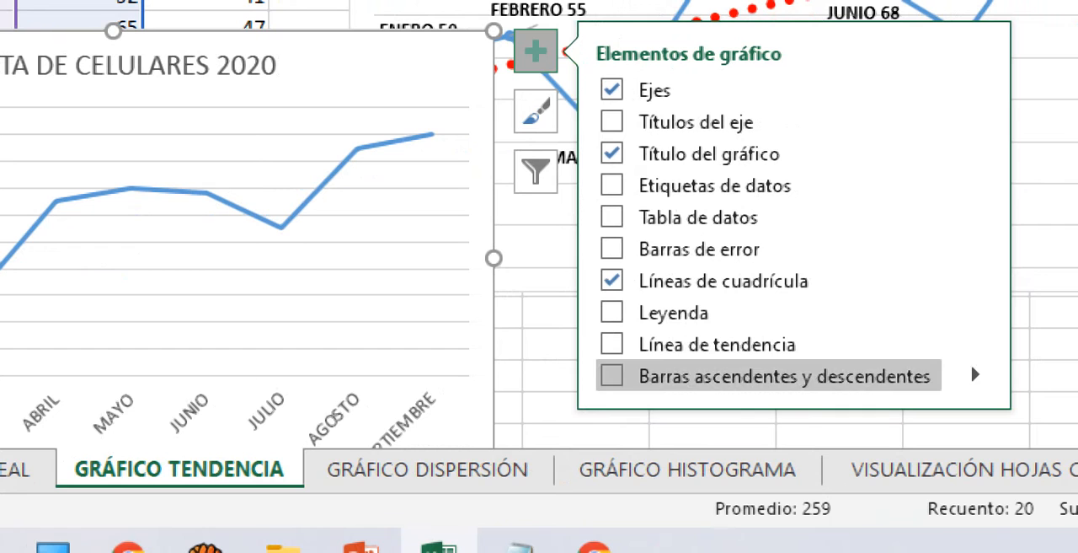
left_click(612, 344)
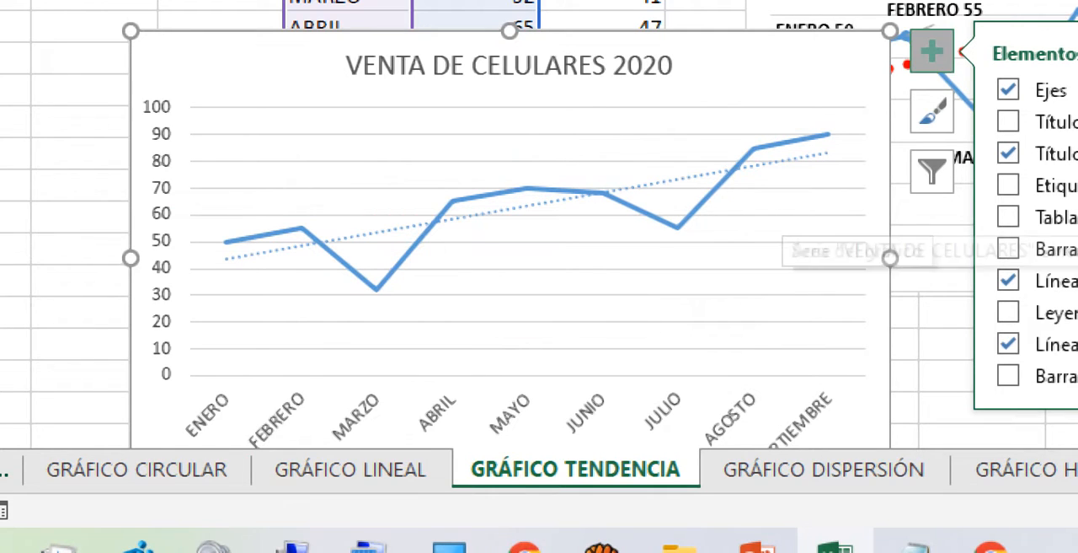
left_click(771, 163)
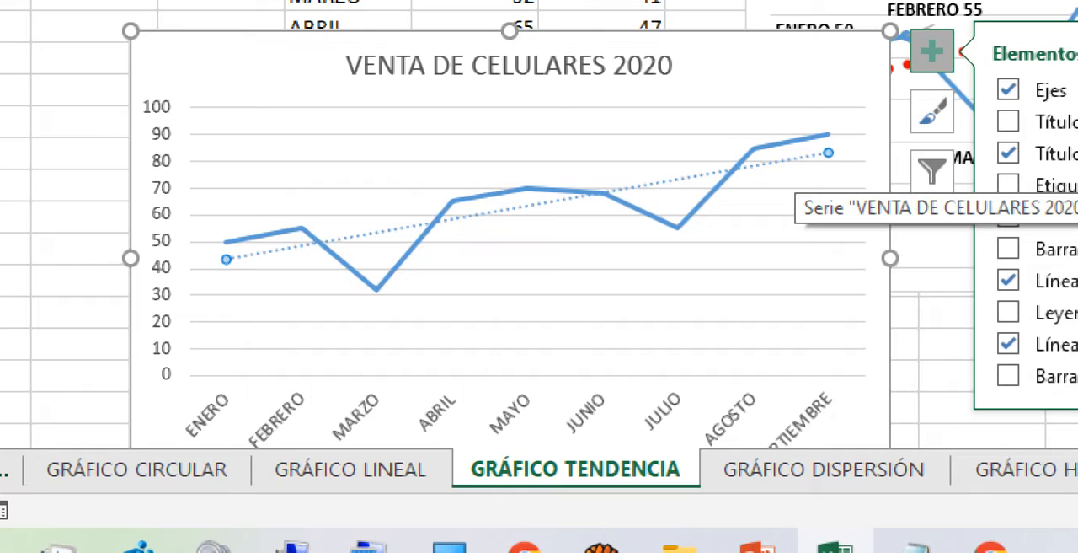
right_click(796, 161)
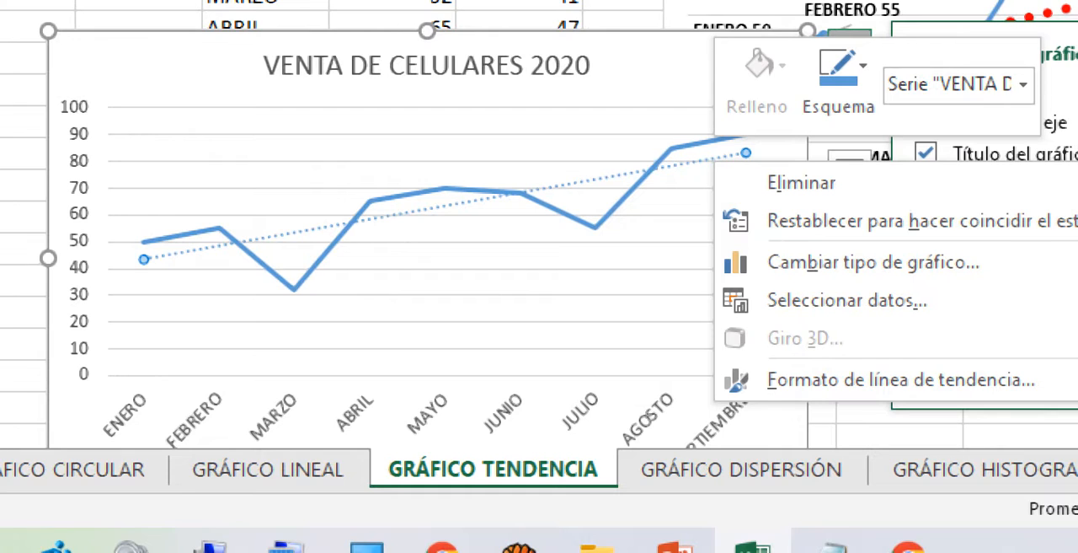
right_click(687, 164)
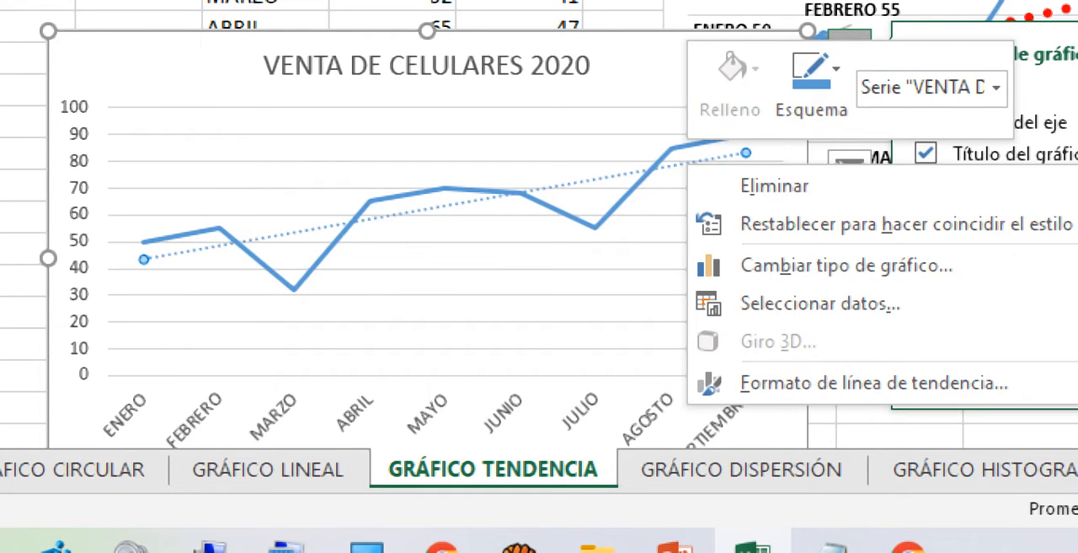
right_click(675, 163)
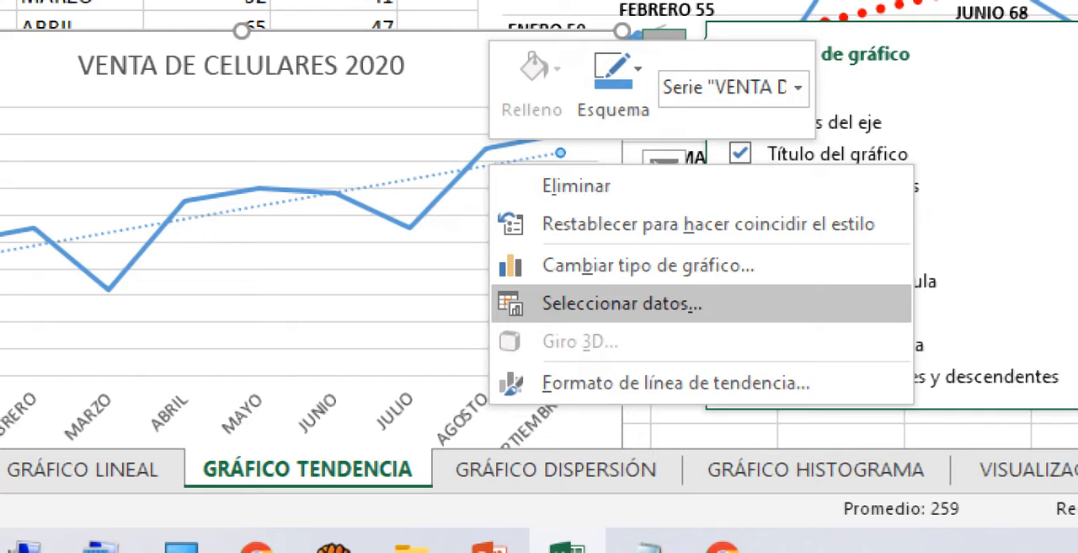
left_click(613, 84)
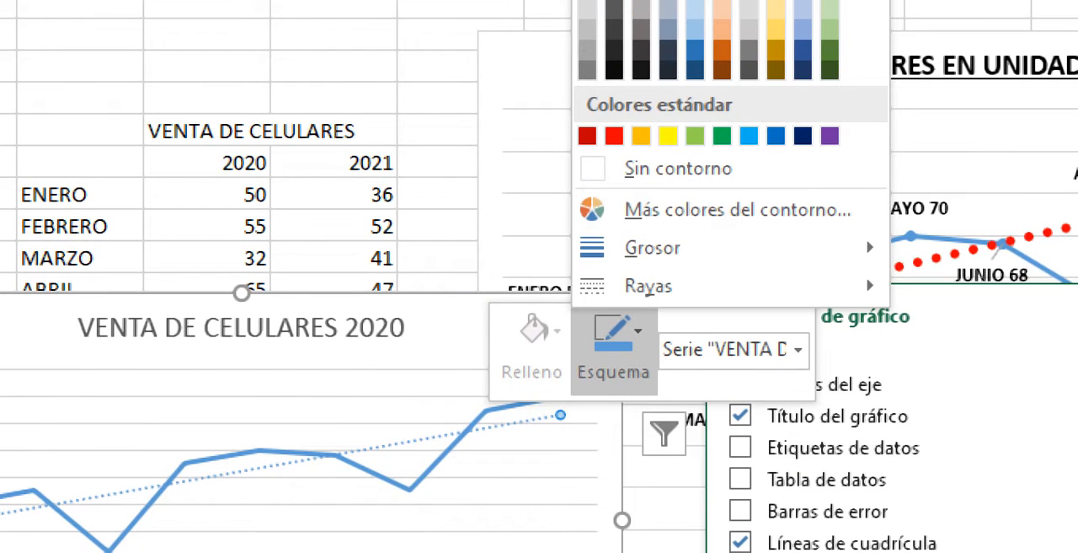
mouse_move(648, 247)
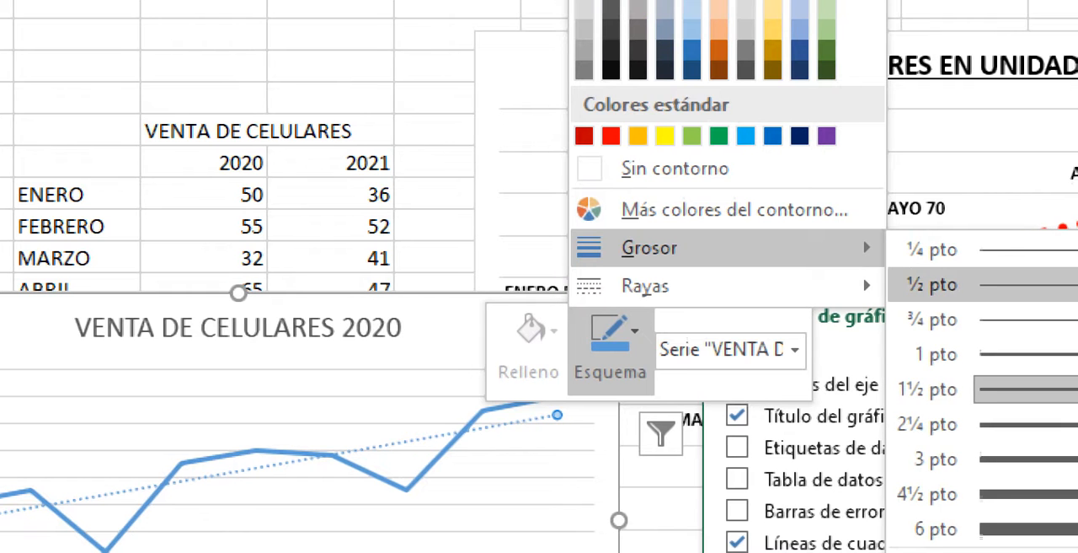
left_click(927, 423)
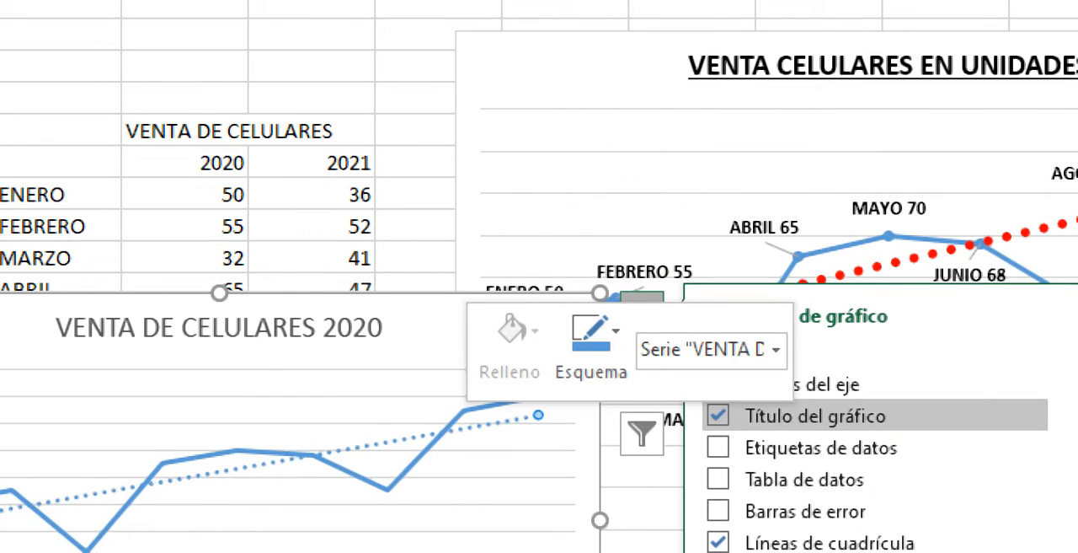
left_click(592, 341)
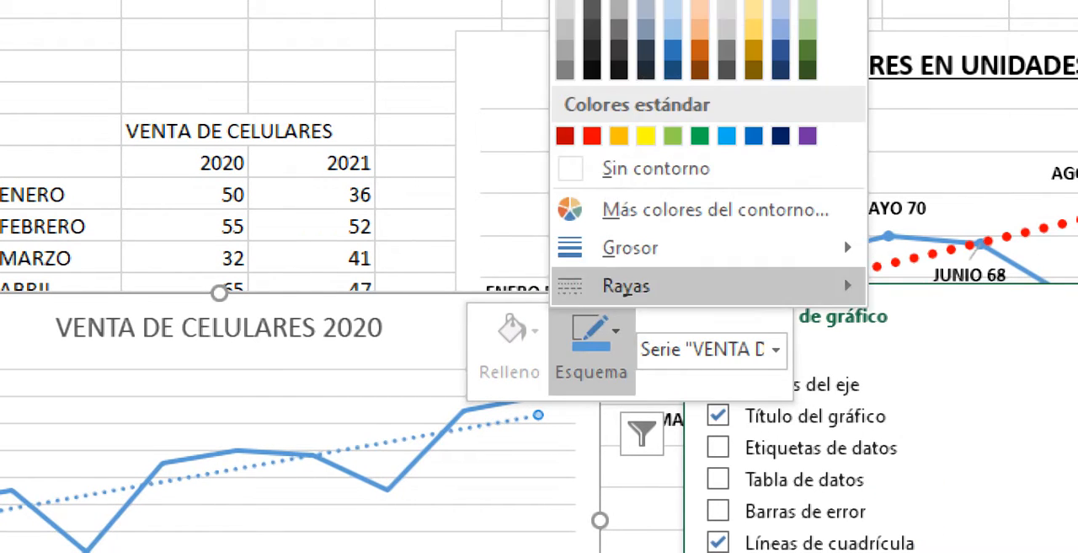
left_click(591, 135)
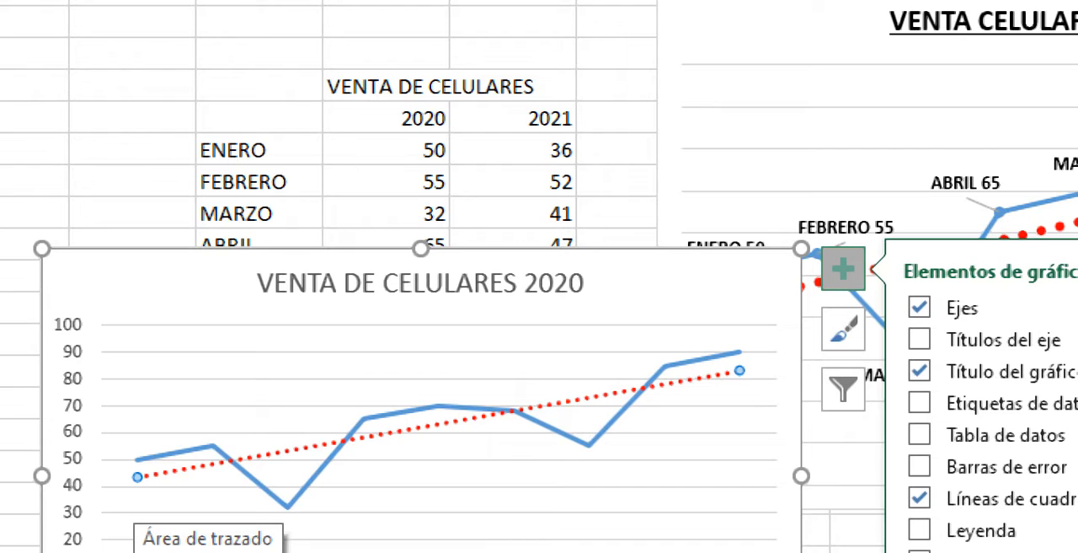
- Extend the new line chart's data range to include the 2021 sales in F7:F15 and reposition the chart over the table's lower rows
left_click(135, 497)
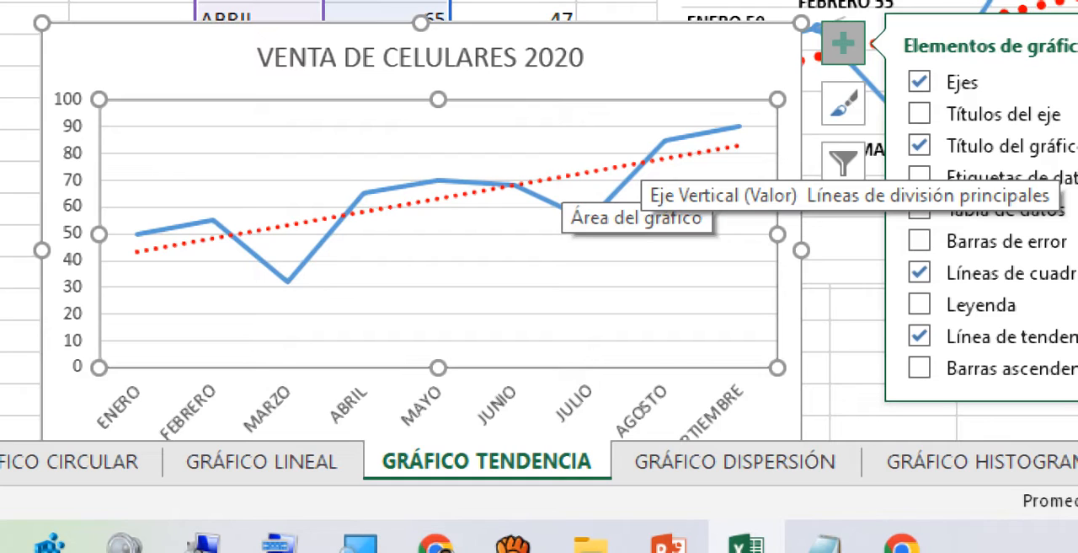
left_click(674, 63)
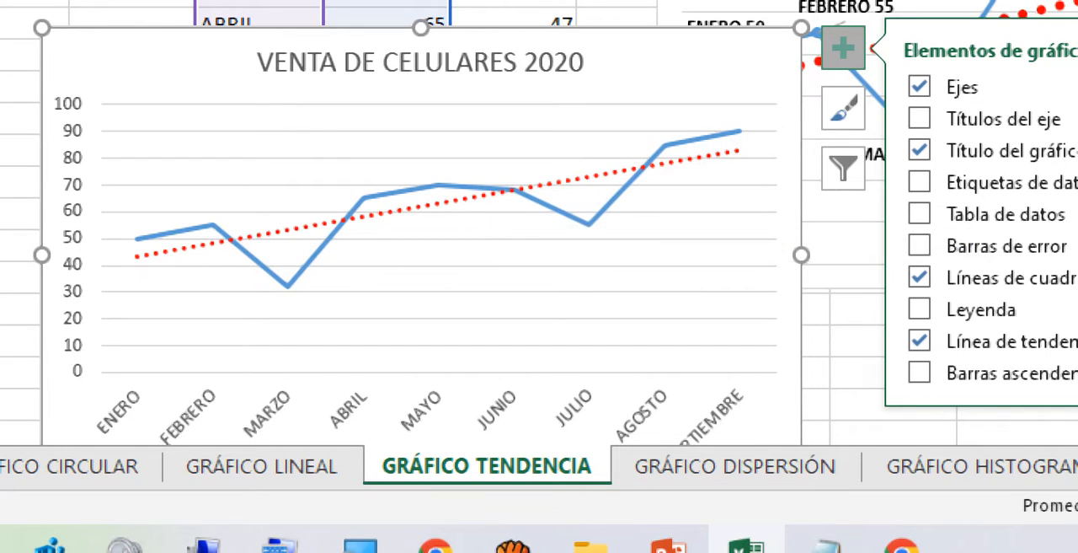
left_click_drag(674, 64, 675, 299)
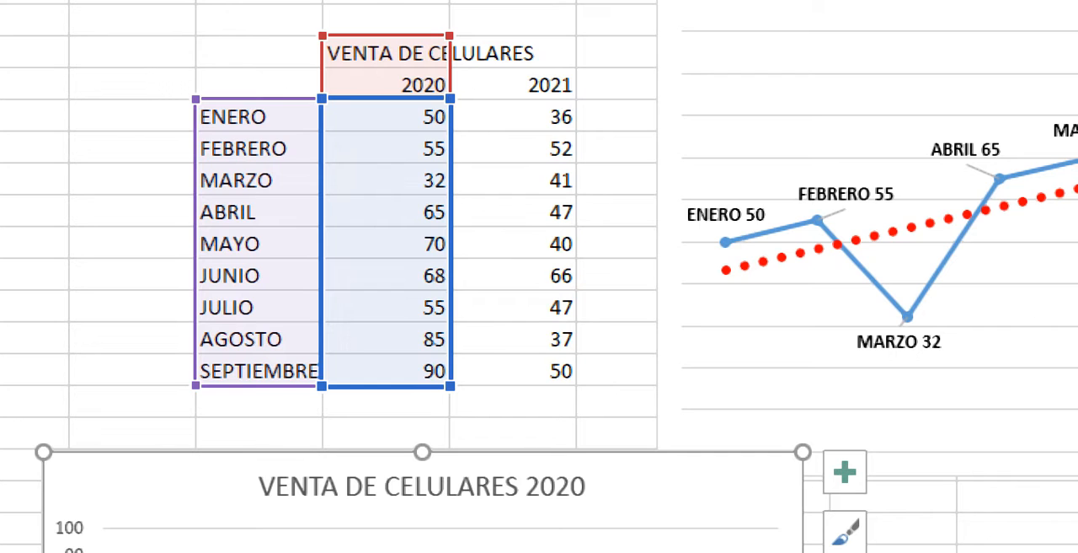
left_click_drag(450, 386, 577, 386)
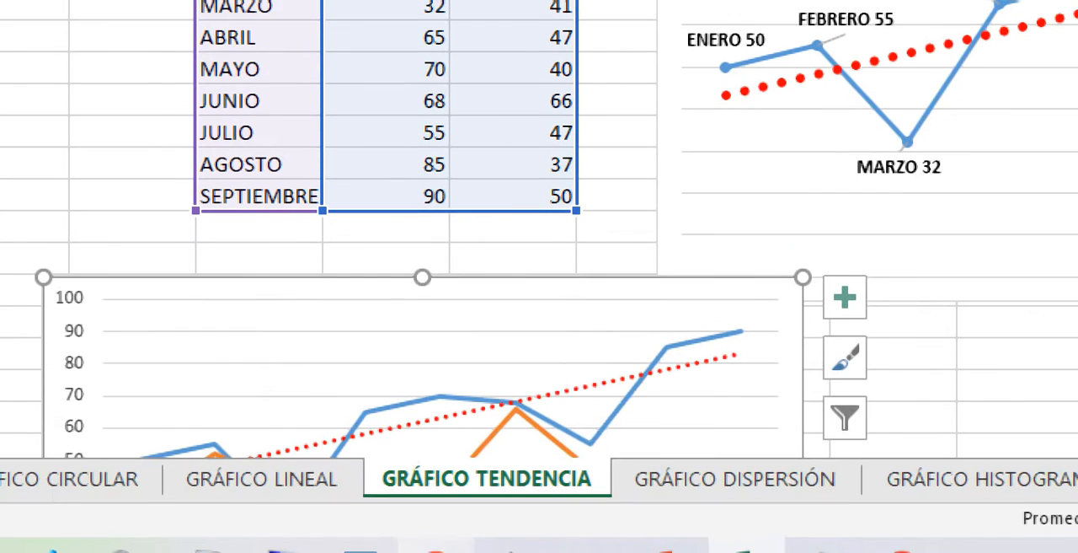
left_click_drag(582, 285, 611, 62)
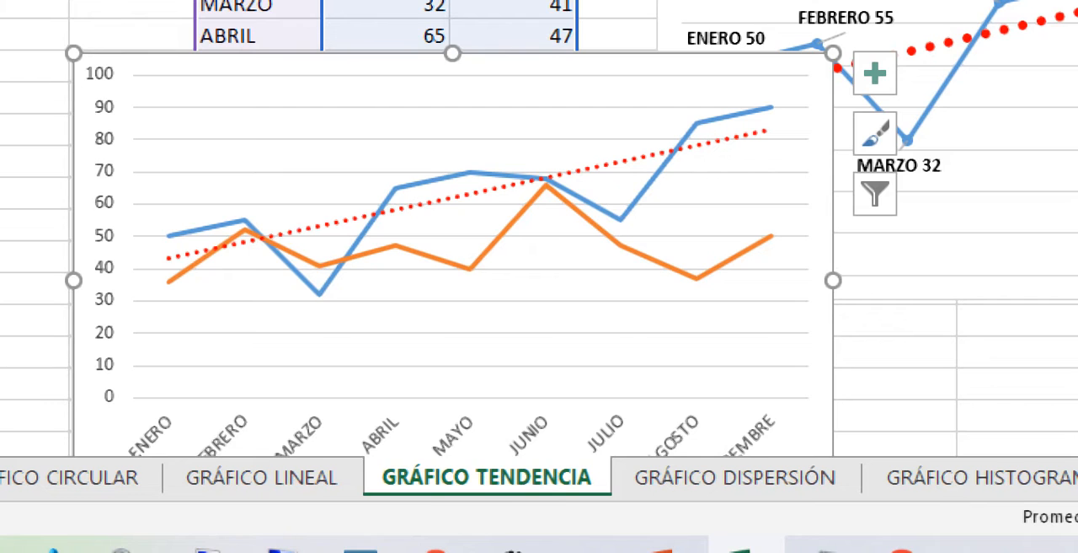
- Add a trendline to the 2021 sales series in the VENTA DE CELULARES line chart
left_click(509, 225)
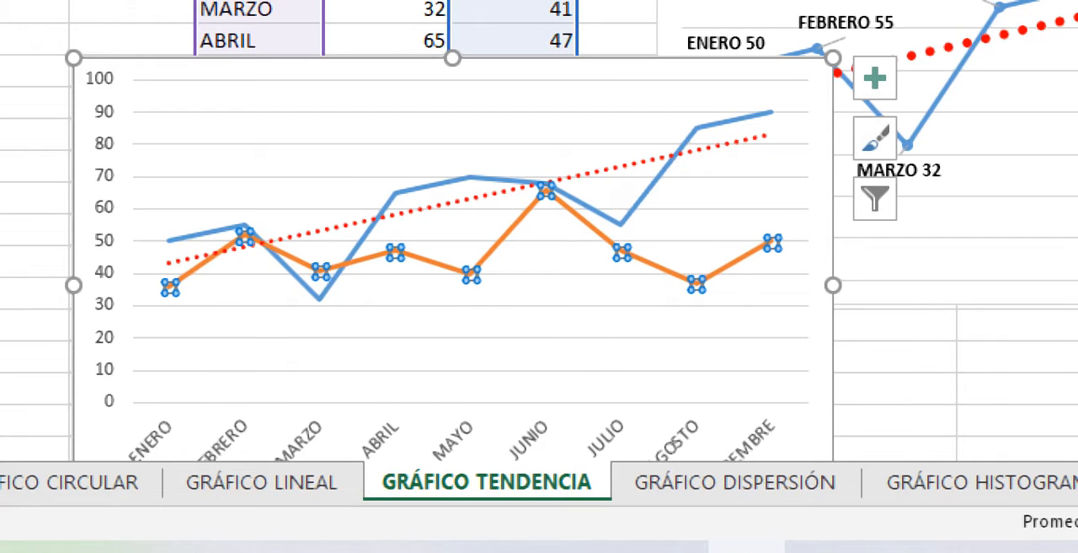
left_click(876, 78)
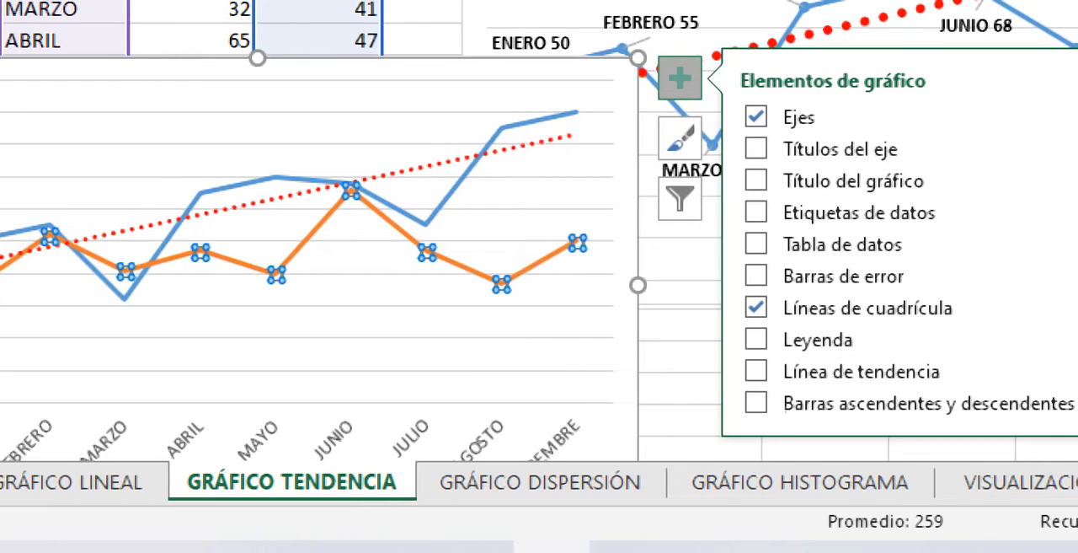
left_click(756, 371)
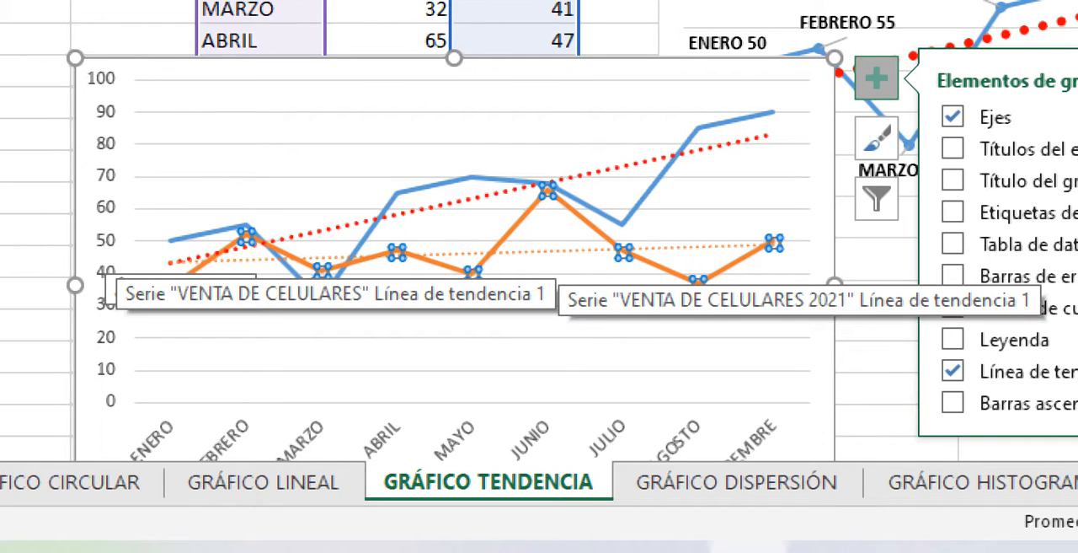
- Set the 2021 trendline's line thickness to 3 pt
left_click(558, 251)
right_click(558, 250)
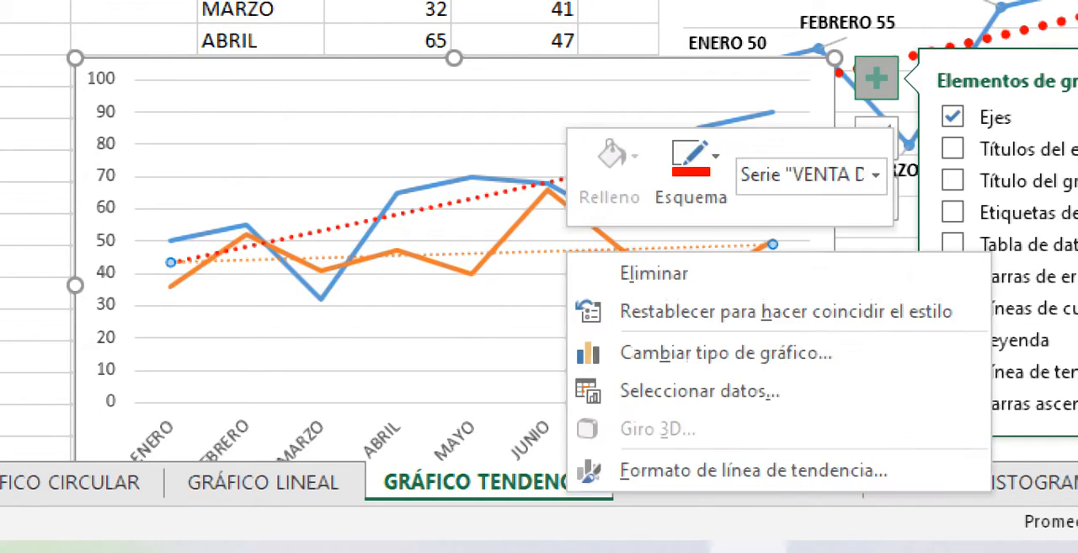
left_click(692, 165)
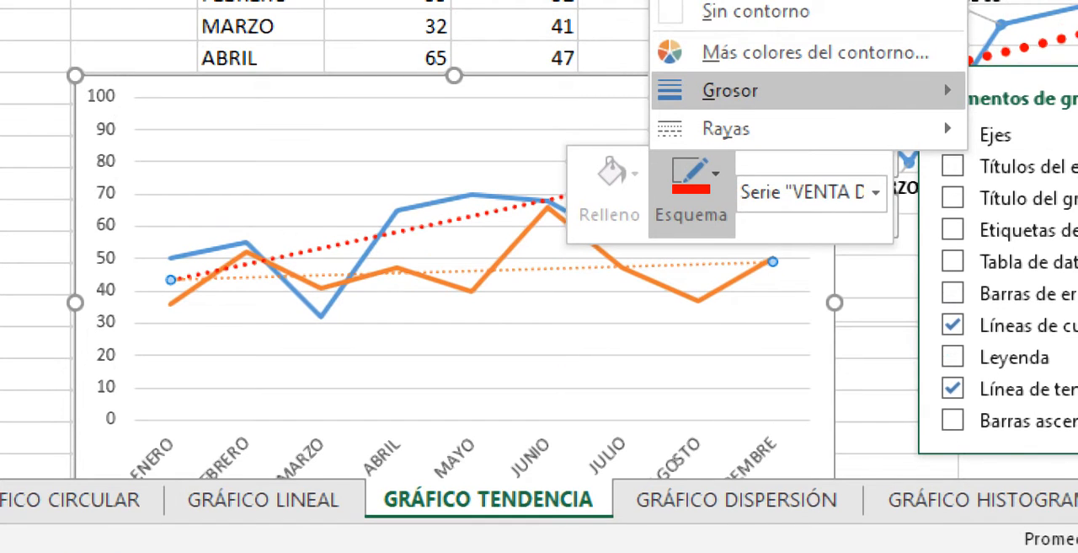
mouse_move(732, 73)
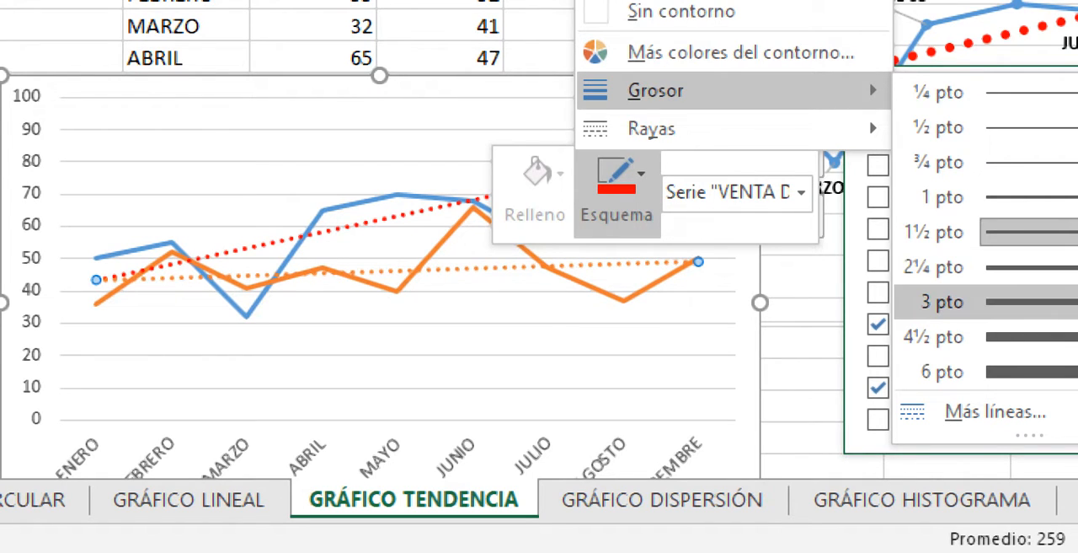
left_click(940, 302)
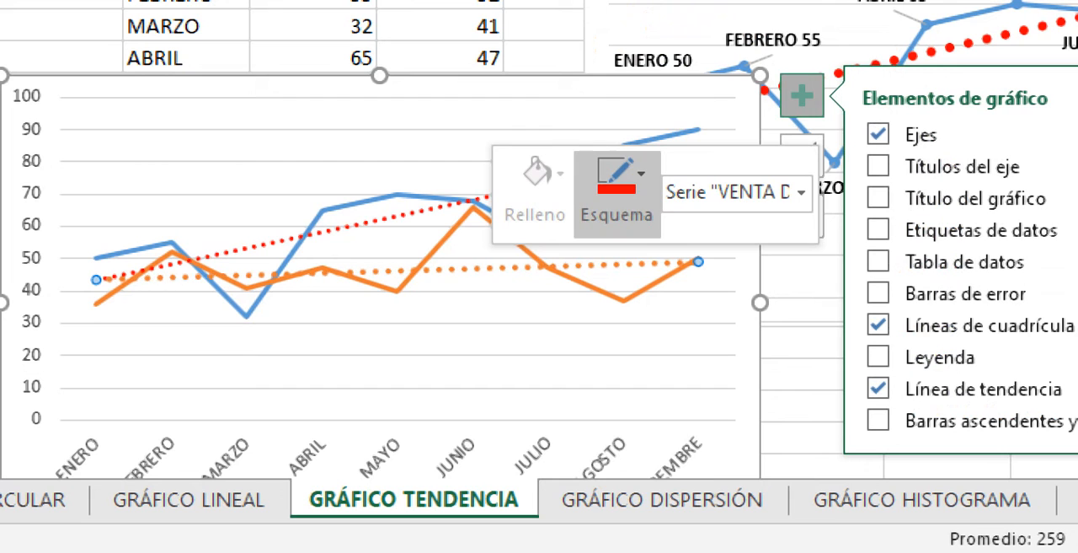
- Try yellow for the 2021 trendline and settle on the standard purple color
left_click(617, 182)
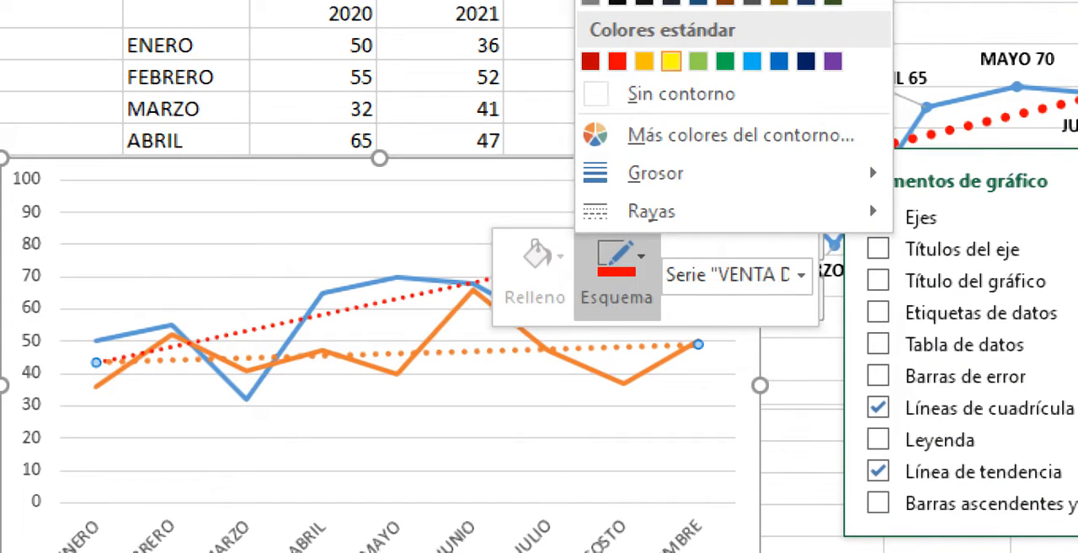
left_click(672, 61)
left_click(617, 274)
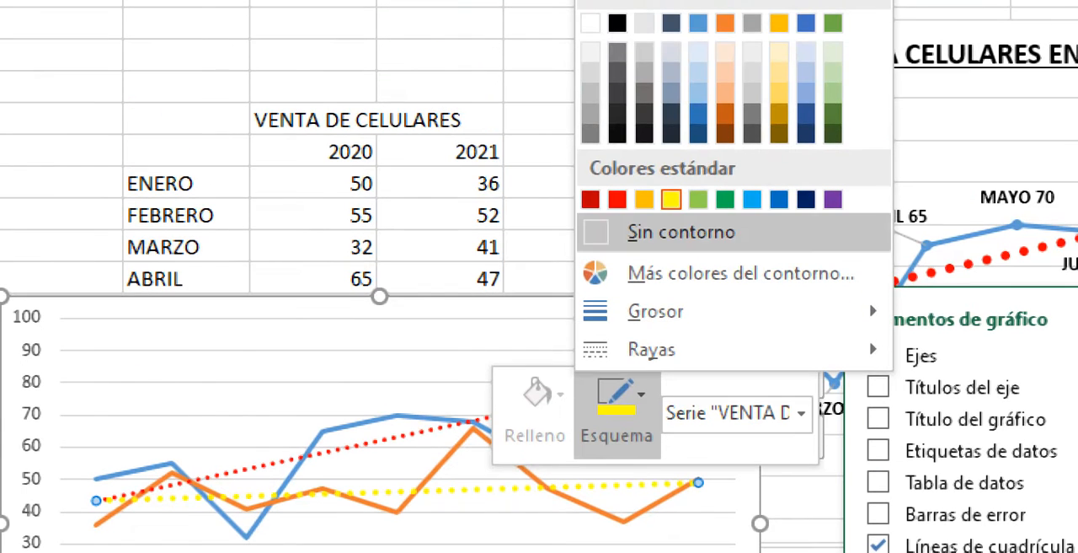
left_click(833, 199)
left_click(573, 551)
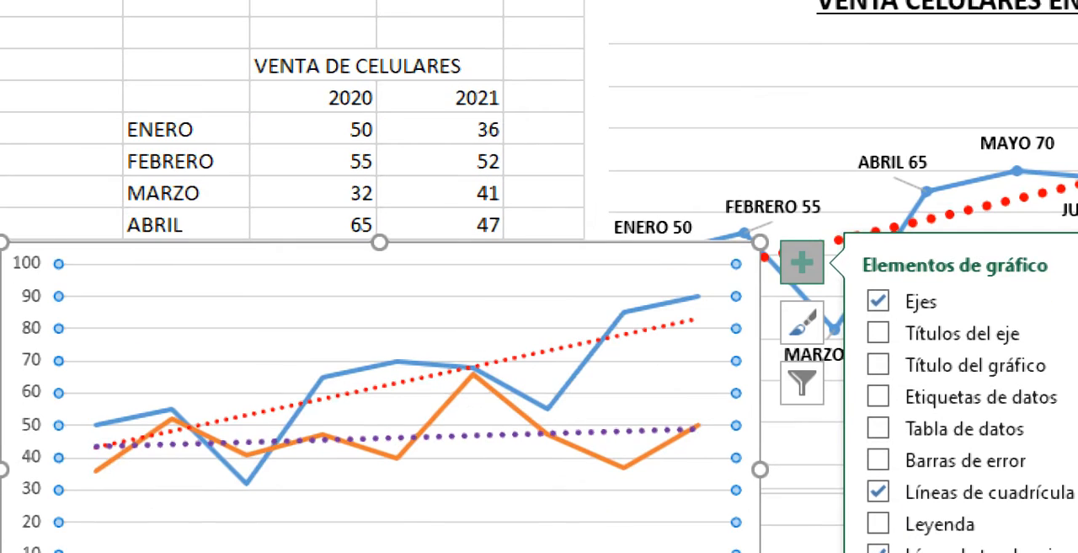
left_click(344, 308)
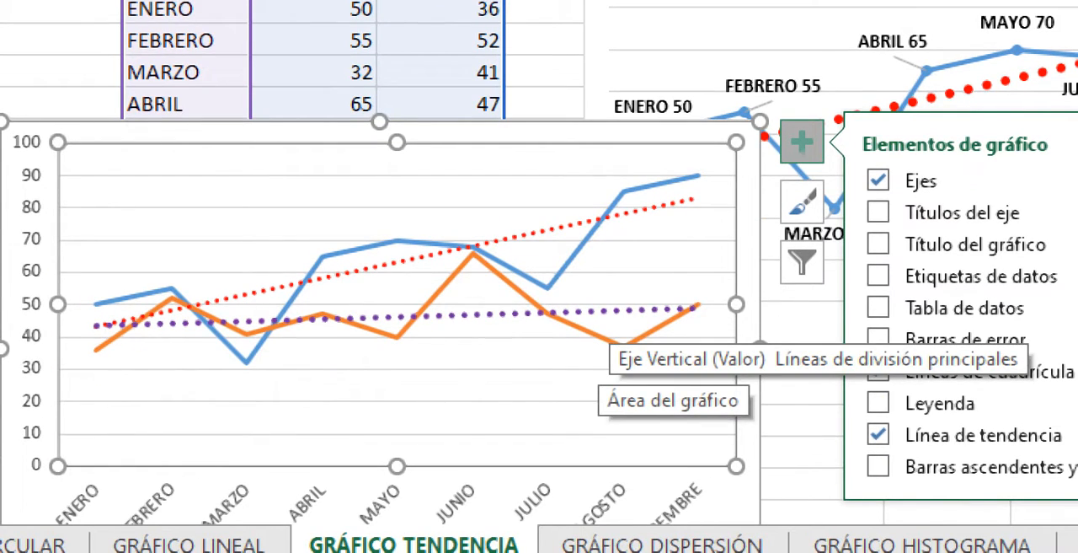
left_click(610, 305)
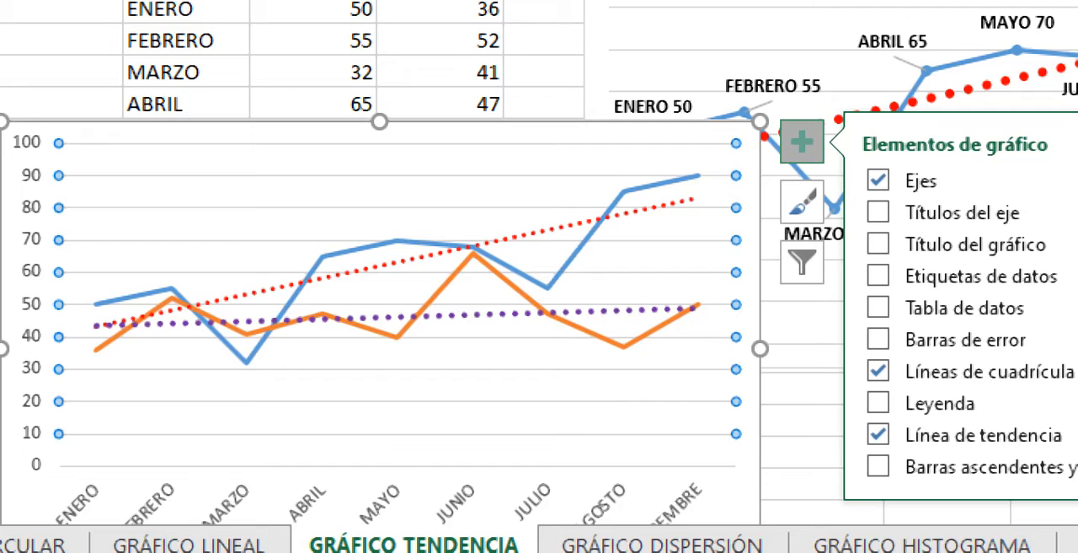
left_click(354, 385)
mouse_move(549, 313)
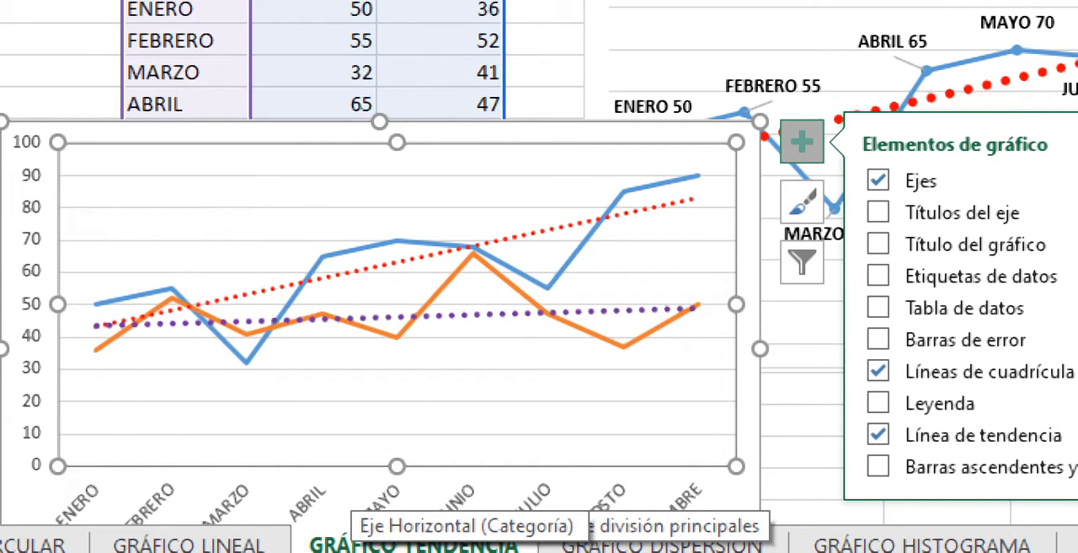
left_click(352, 484)
left_click(362, 433)
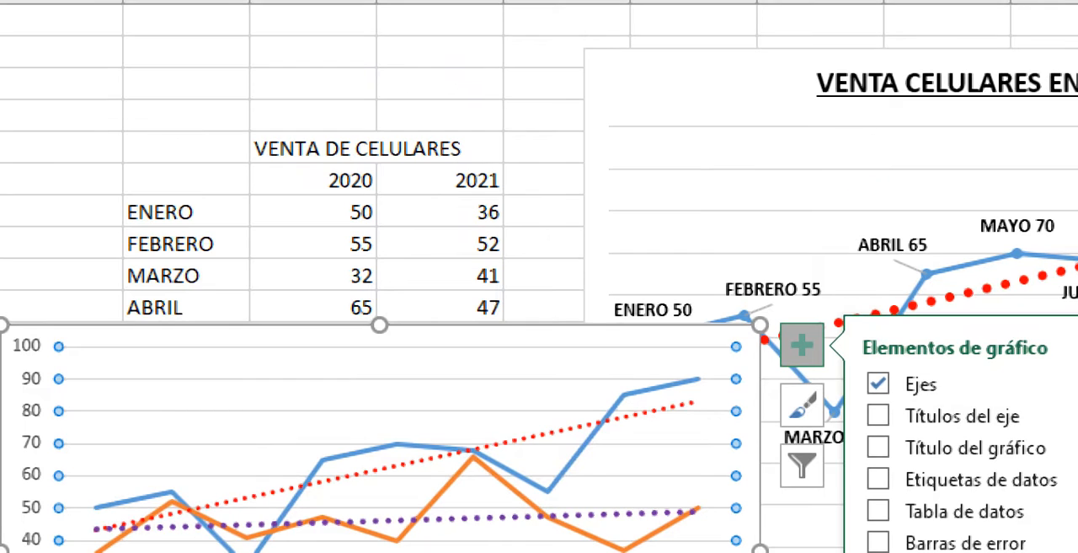
- Move the titled sales chart further right, away from the table, and enter the heading 2022 in G6
left_click(725, 18)
left_click_drag(651, 66, 1021, 55)
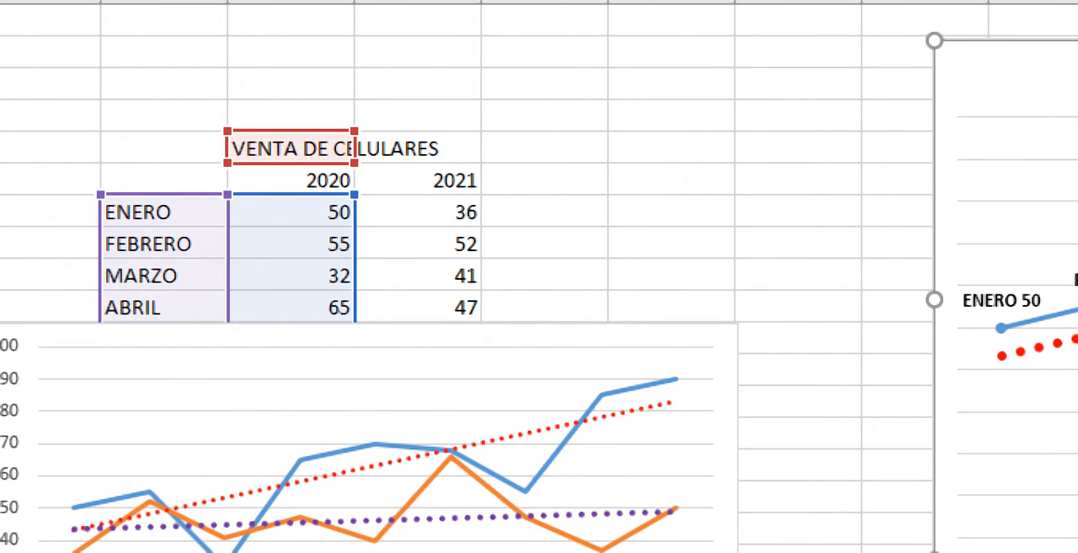
left_click(545, 180)
type("2")
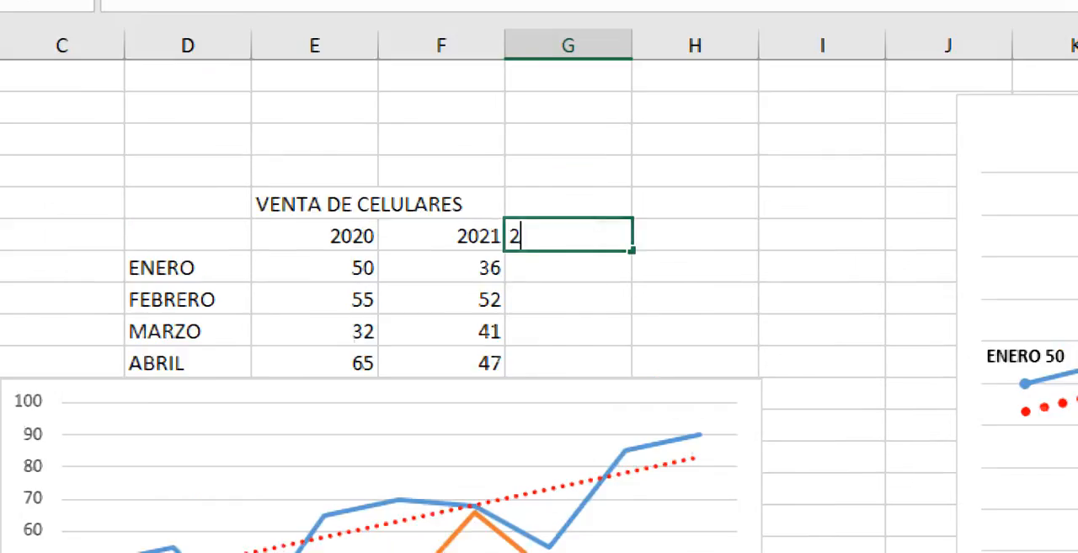
type("022")
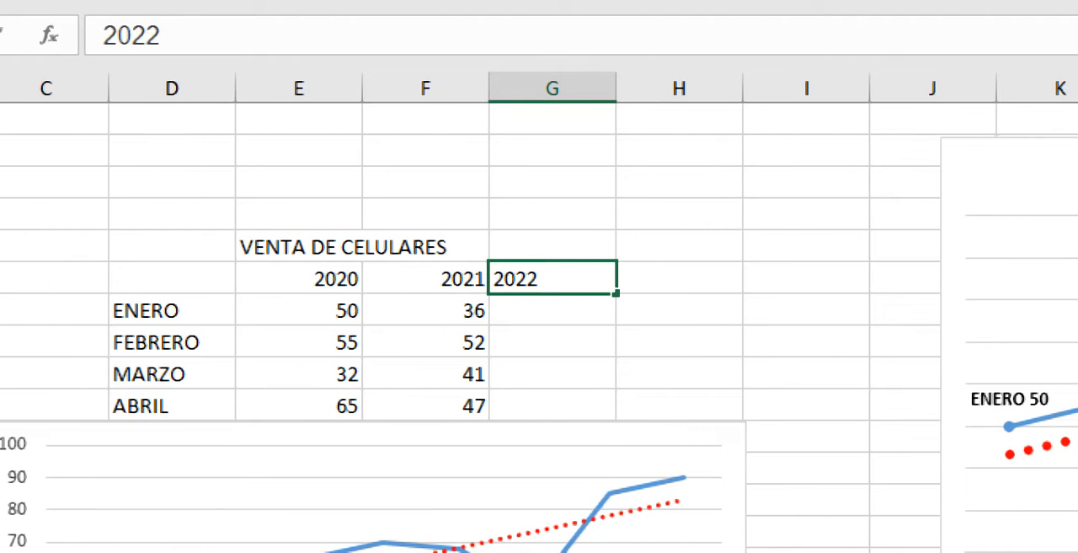
left_click(459, 374)
- Enter the formula =ALEATORIO.ENTRE(30;90) in G7 to generate a random January sales figure for 2022
left_click(552, 311)
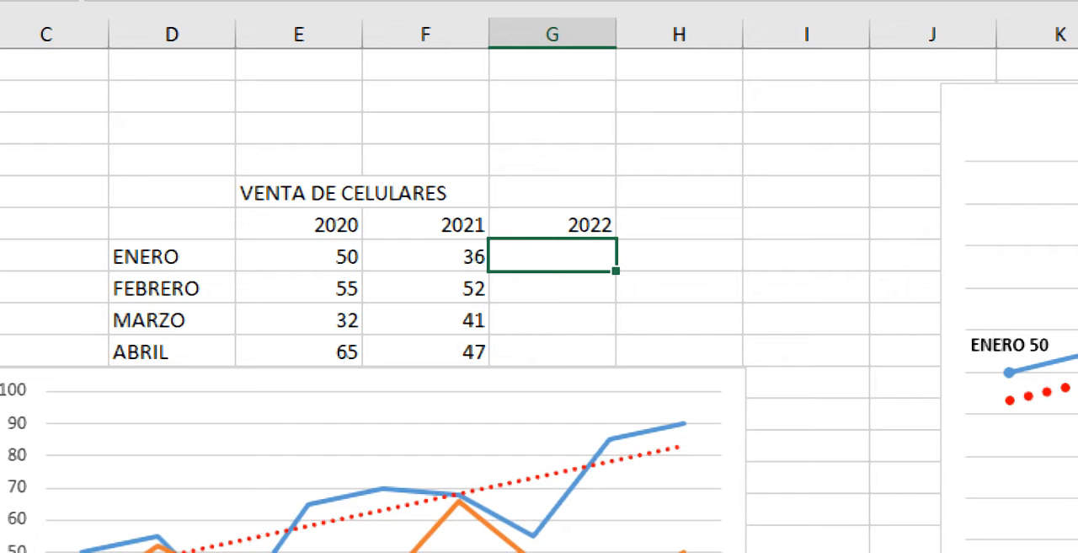
type("=a")
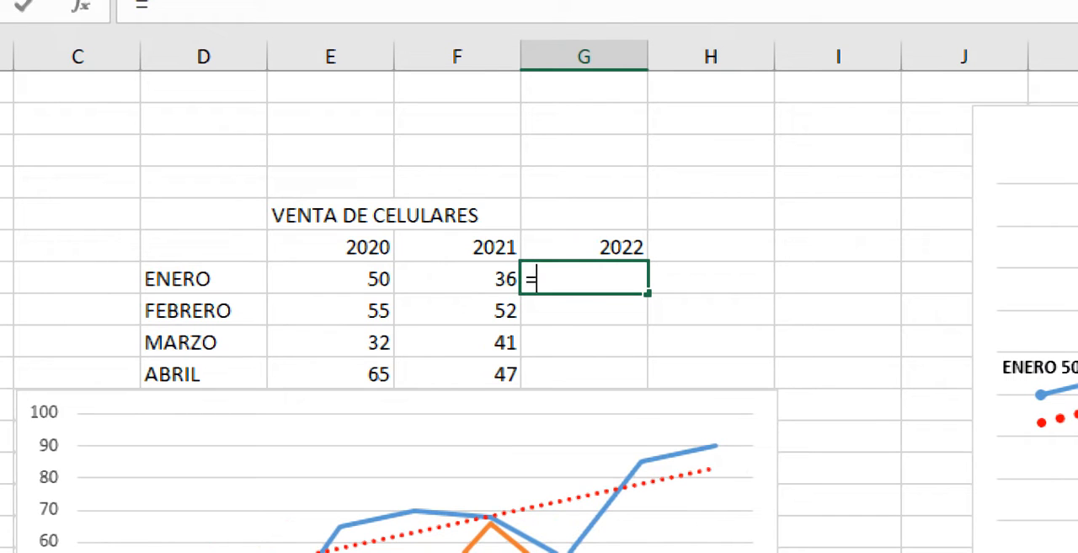
type("leator")
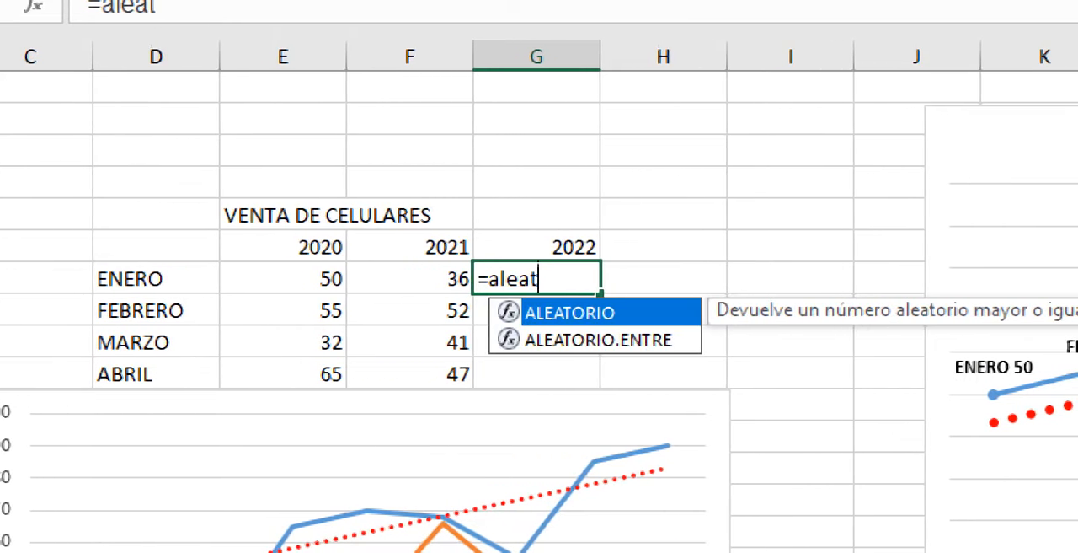
type("io")
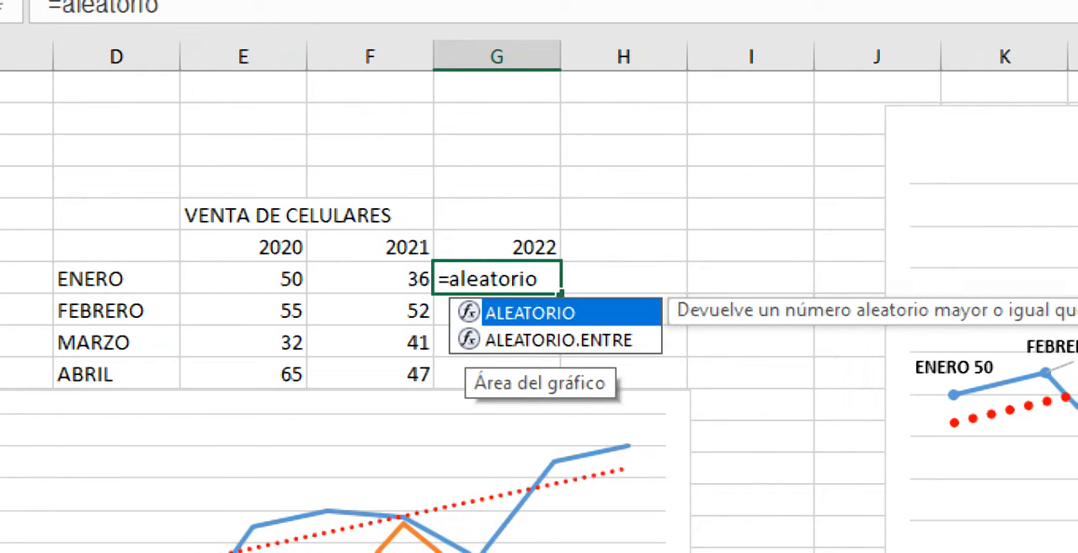
key("Down")
key("Tab")
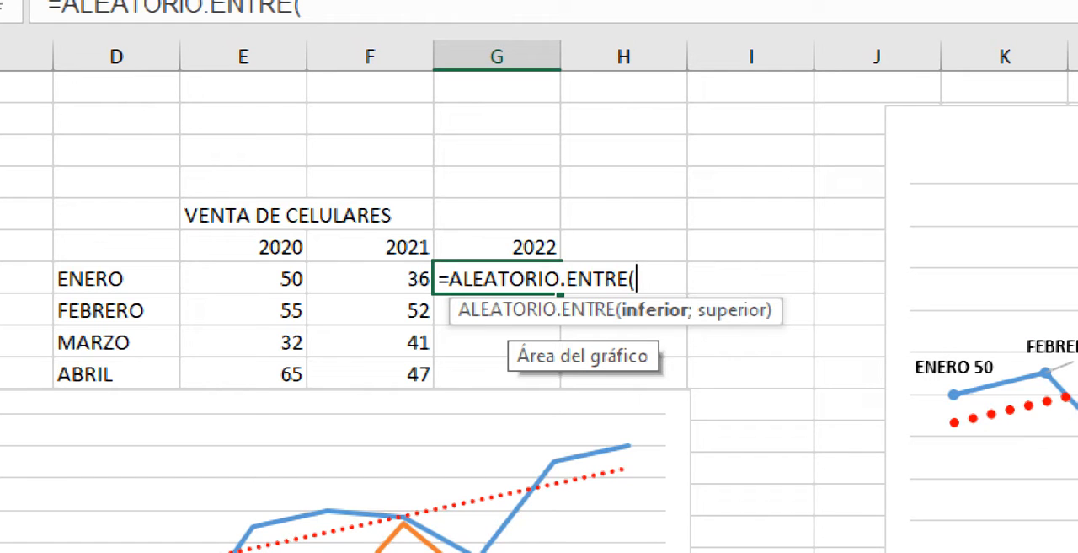
type("30;90")
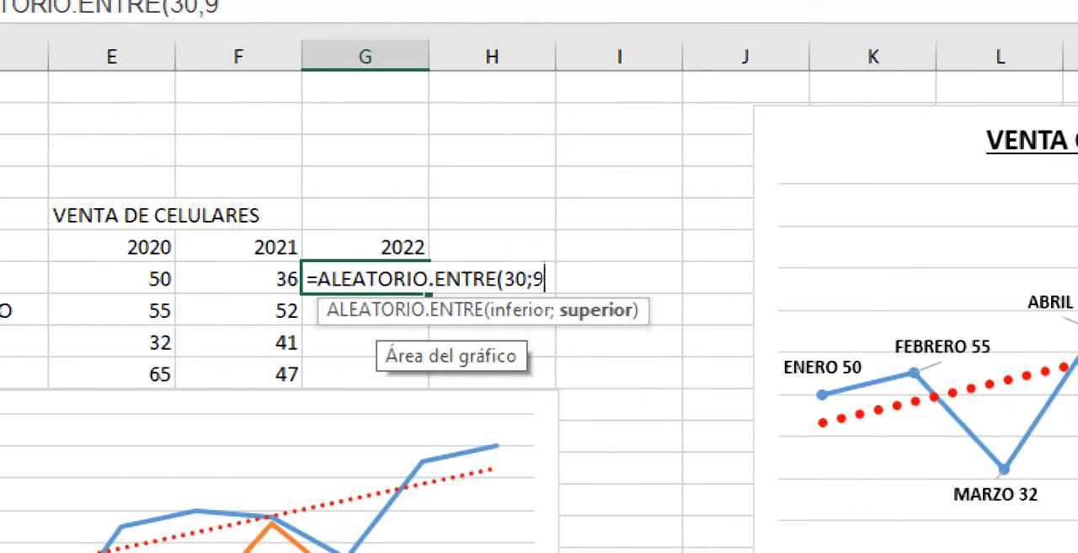
type(")")
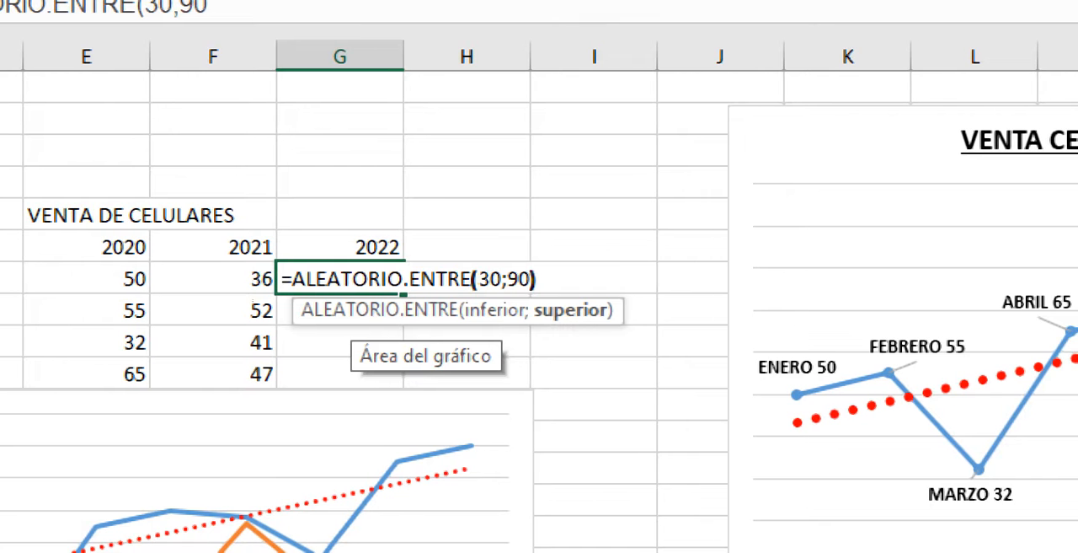
key("Return")
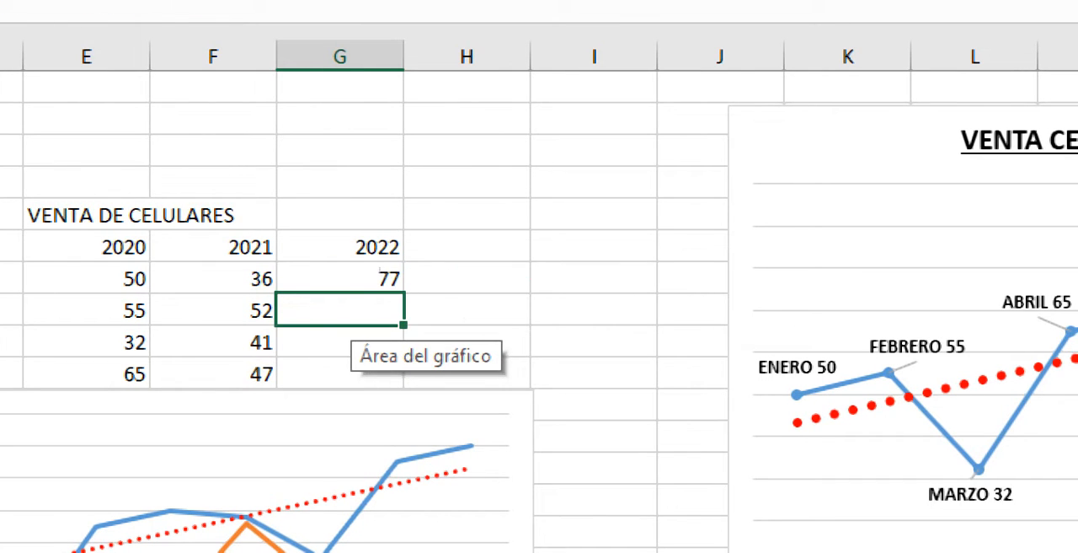
- Fill the random formula from G7 down to G15 for the remaining months and move the two-series line chart below the table
left_click(368, 277)
left_click_drag(404, 292, 404, 542)
mouse_move(404, 489)
left_mouse_down()
mouse_move(404, 365)
mouse_move(421, 473)
mouse_move(413, 547)
mouse_move(410, 498)
left_mouse_up()
left_click(340, 280)
left_click_drag(403, 295, 404, 484)
- Replace the random formulas in G7:G15 with fixed numbers by copying the range and pasting it over itself as values
left_click_drag(770, 217, 775, 470)
right_click(777, 407)
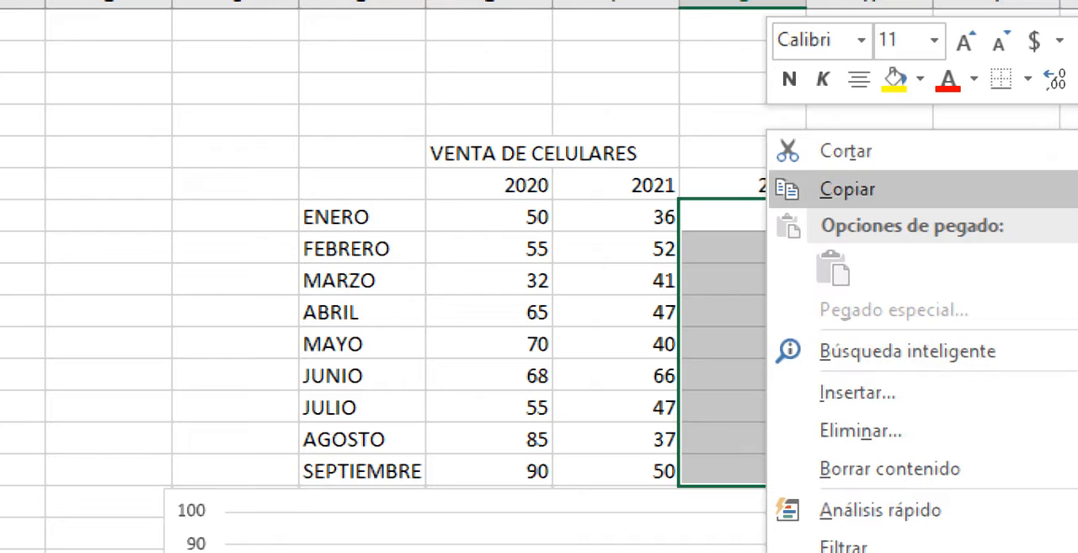
left_click(846, 189)
right_click(771, 379)
left_click(876, 267)
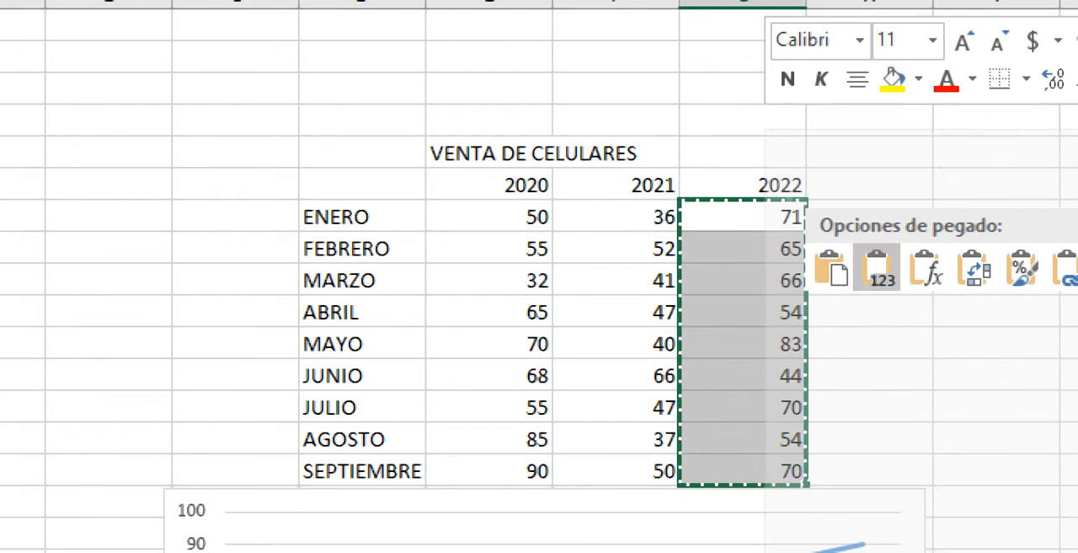
left_click(876, 270)
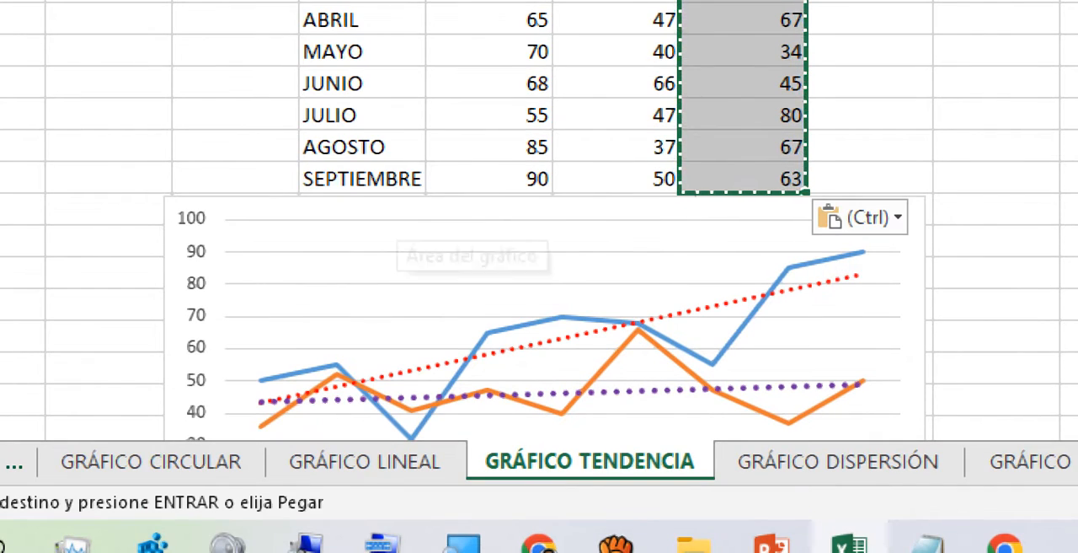
- Move the two-series line chart slightly lower to leave a blank row under the table and select its plot area
left_click(455, 379)
left_click_drag(471, 208, 470, 247)
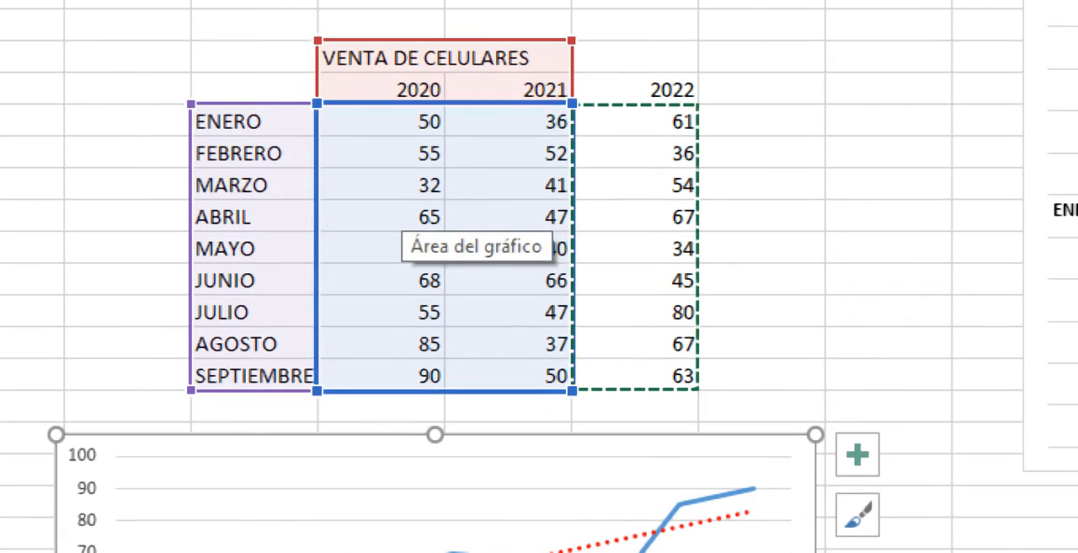
left_click(514, 407)
left_click(514, 531)
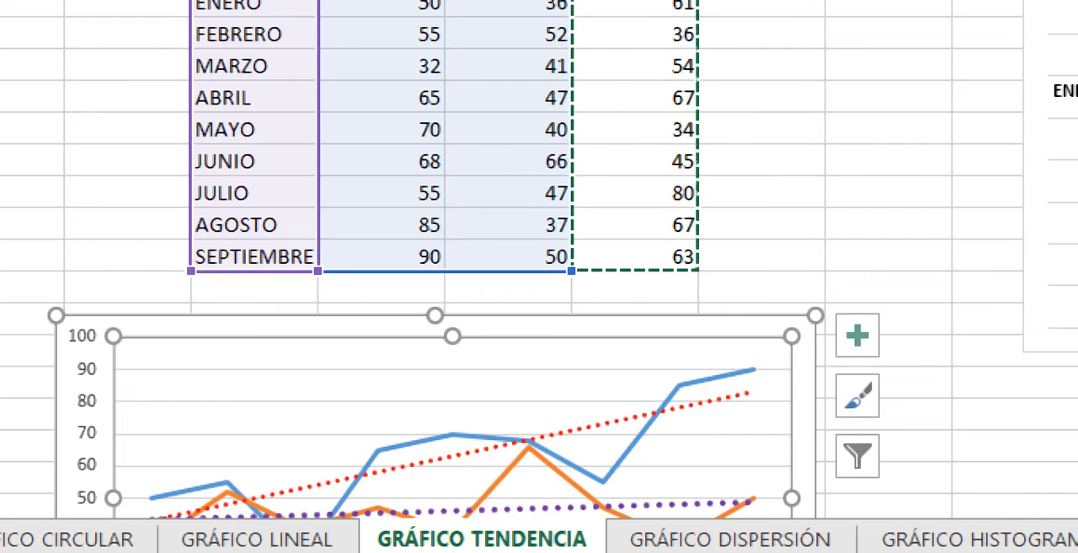
- Reduce the line chart's data range to the 2020 sales, then extend it through the 2021 and 2022 sales, covering E7:G15
left_click_drag(571, 270, 444, 270)
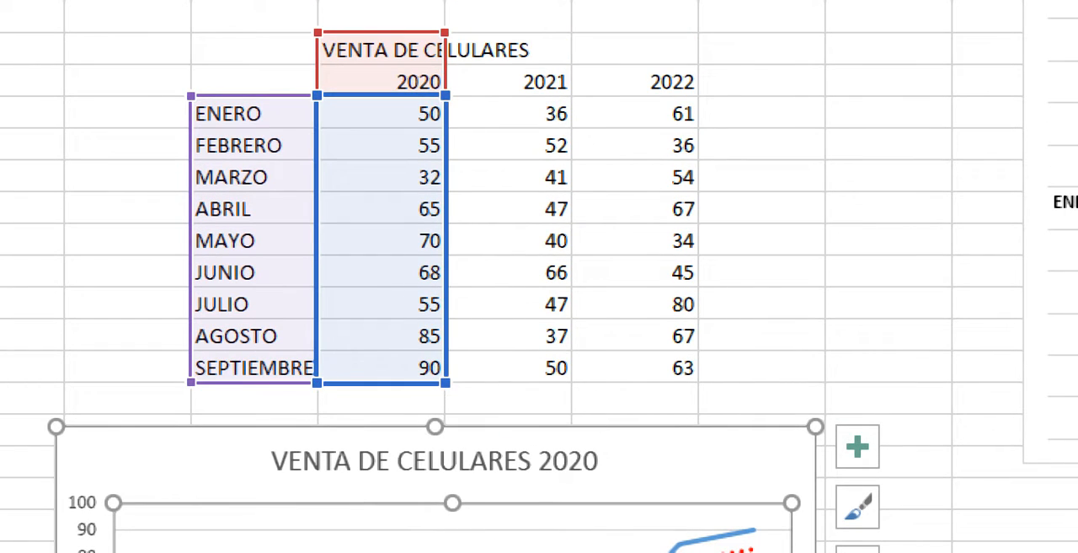
left_click_drag(445, 382, 572, 381)
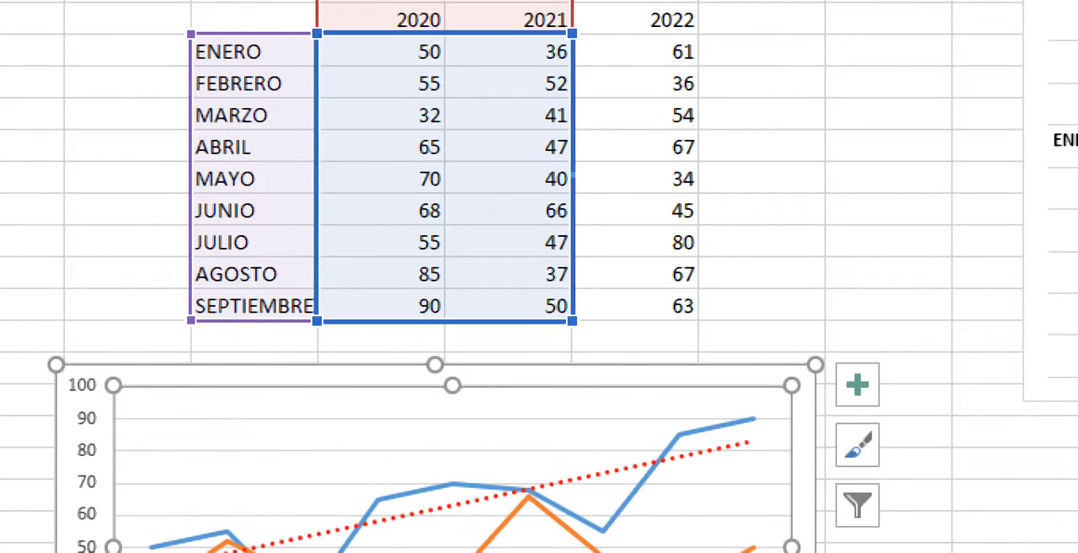
left_click_drag(572, 320, 699, 320)
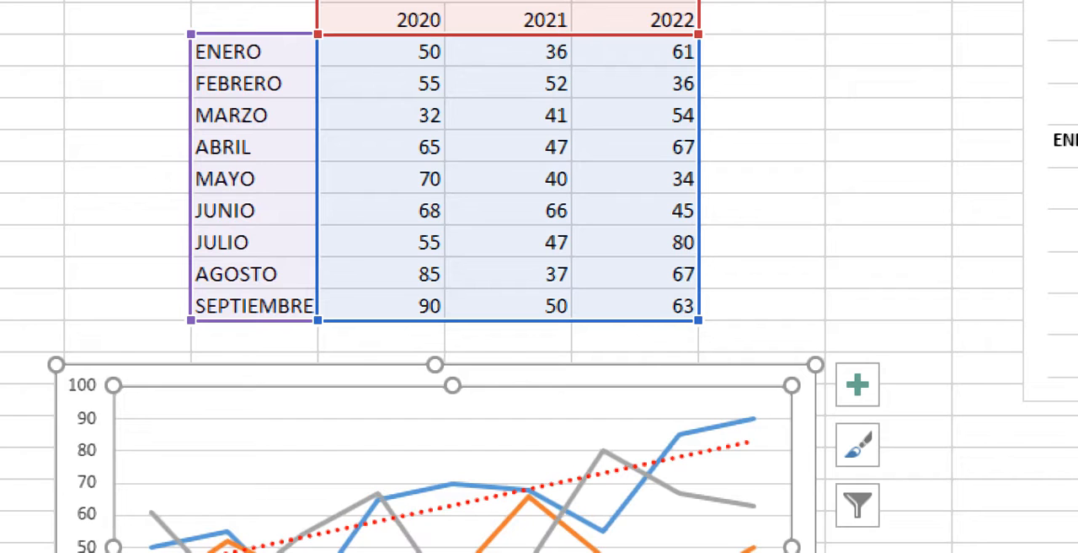
middle_click(839, 221)
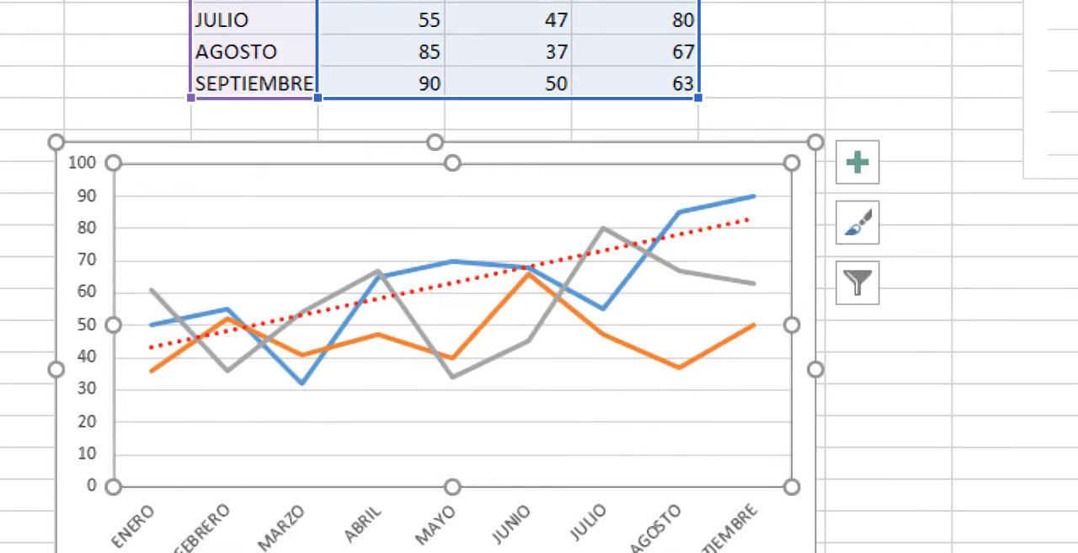
left_click(506, 422)
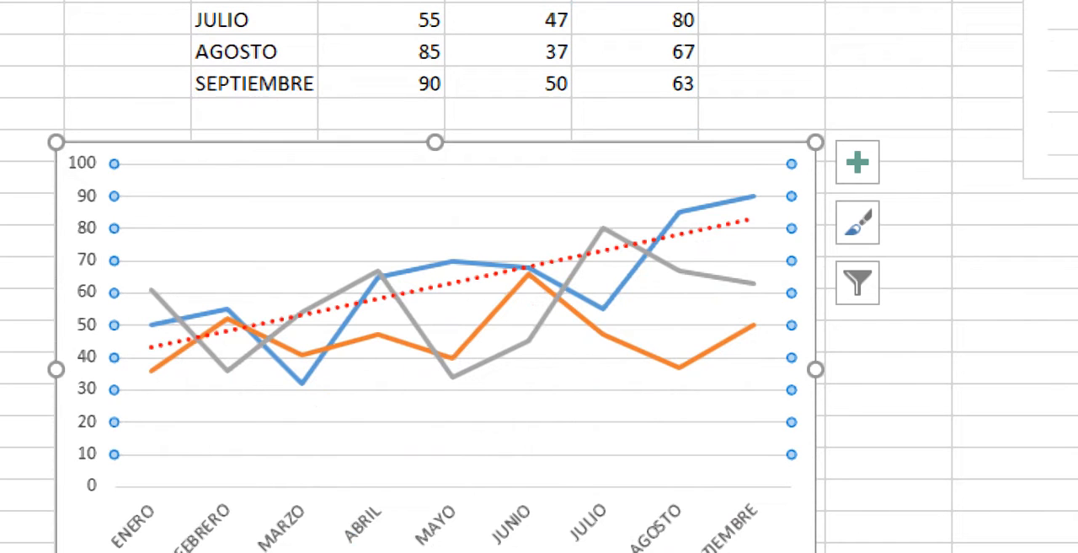
- Add a linear trendline to the 2021 sales series of the three-year line chart
left_click(454, 261)
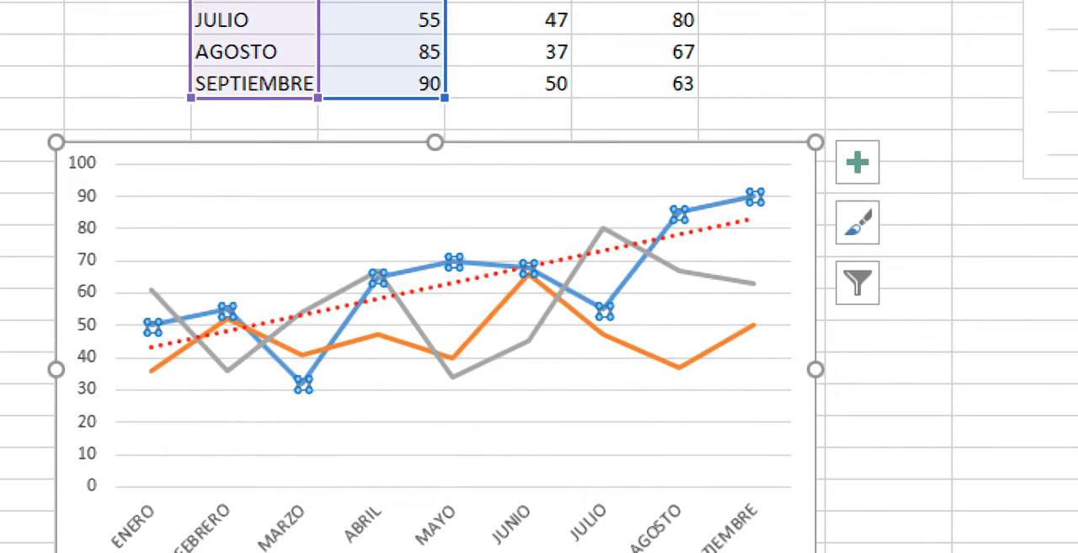
left_click(691, 233)
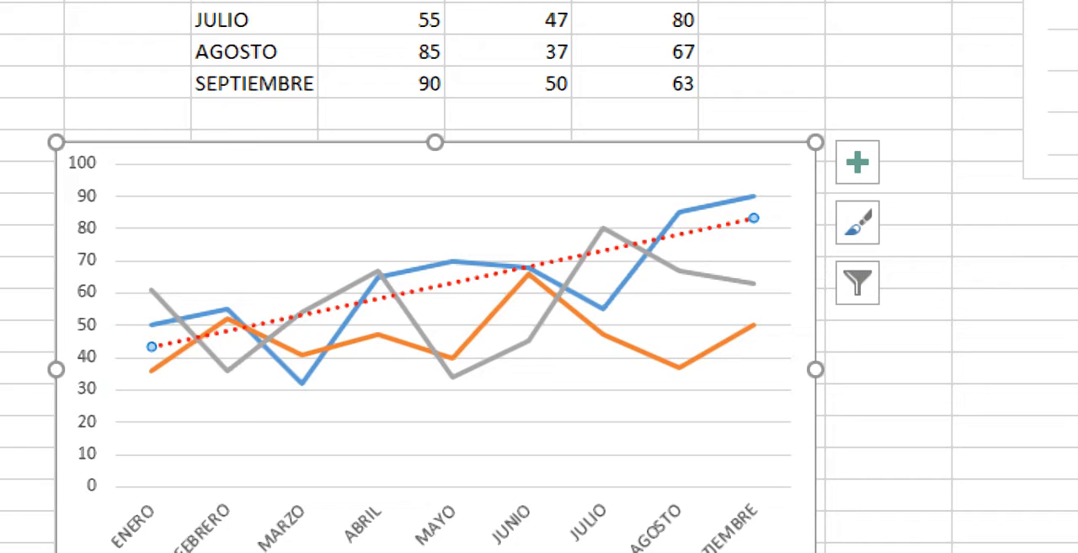
left_click(642, 351)
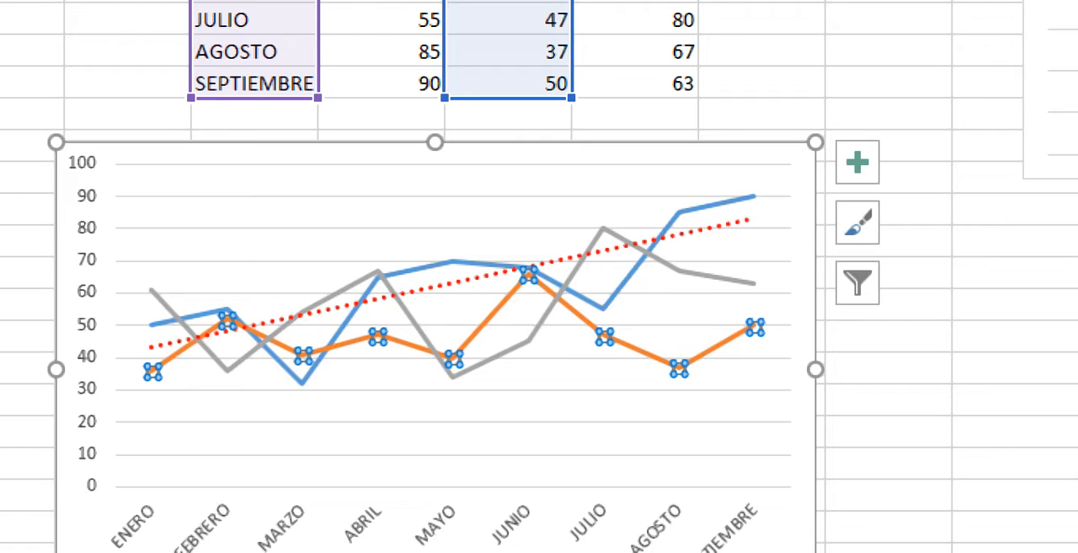
left_click(889, 495)
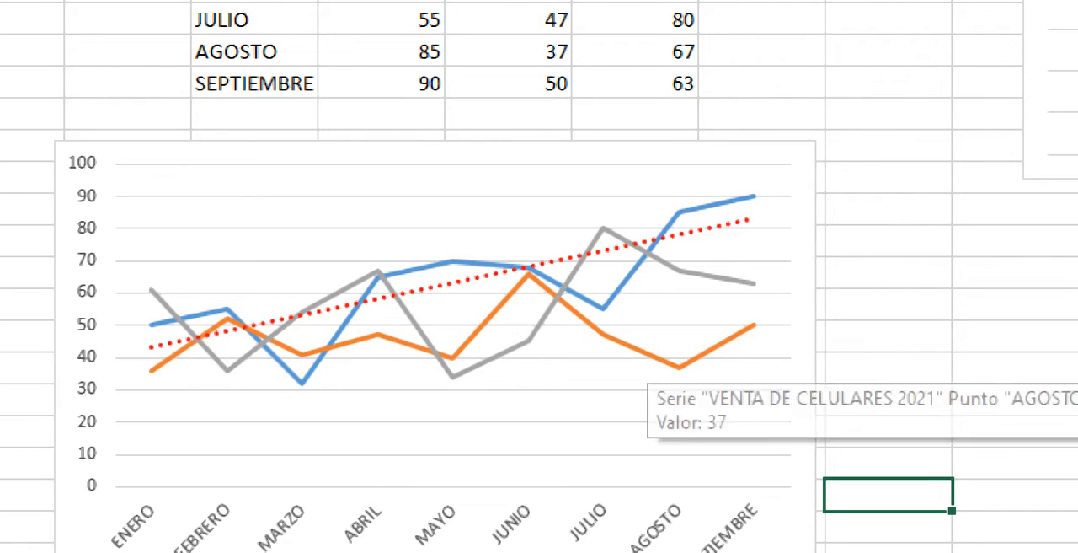
left_click(679, 368)
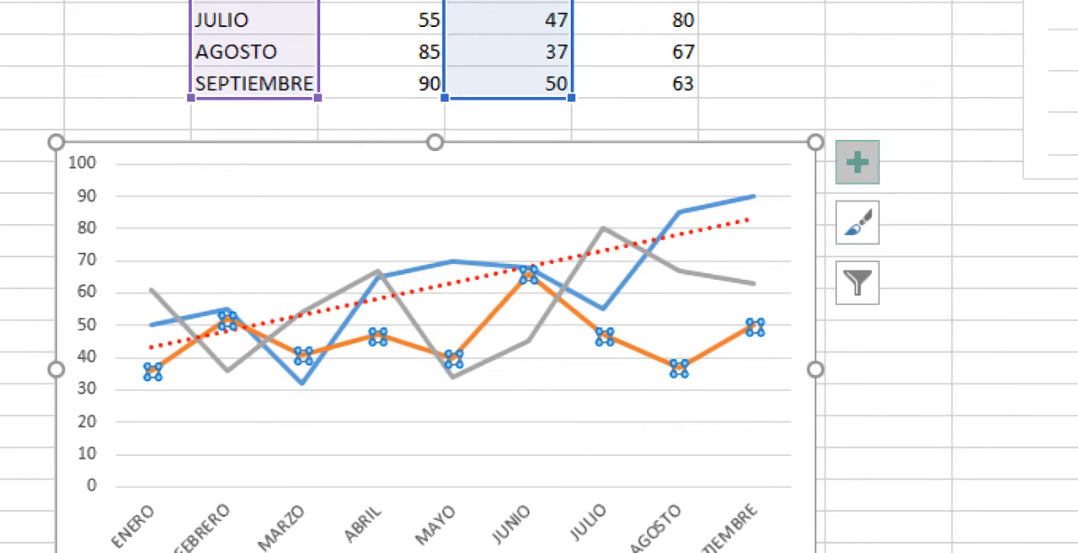
left_click(858, 162)
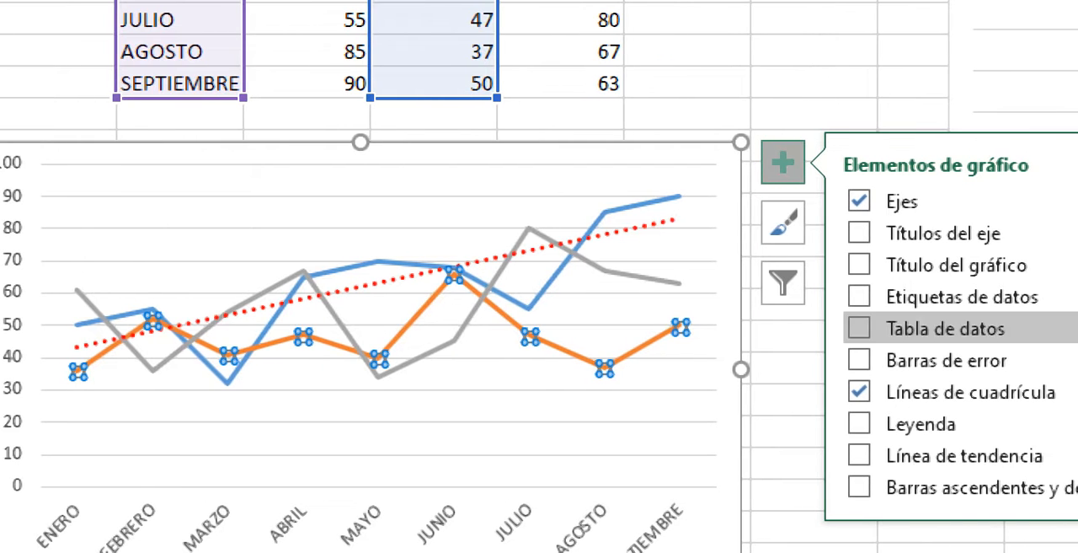
left_click(784, 455)
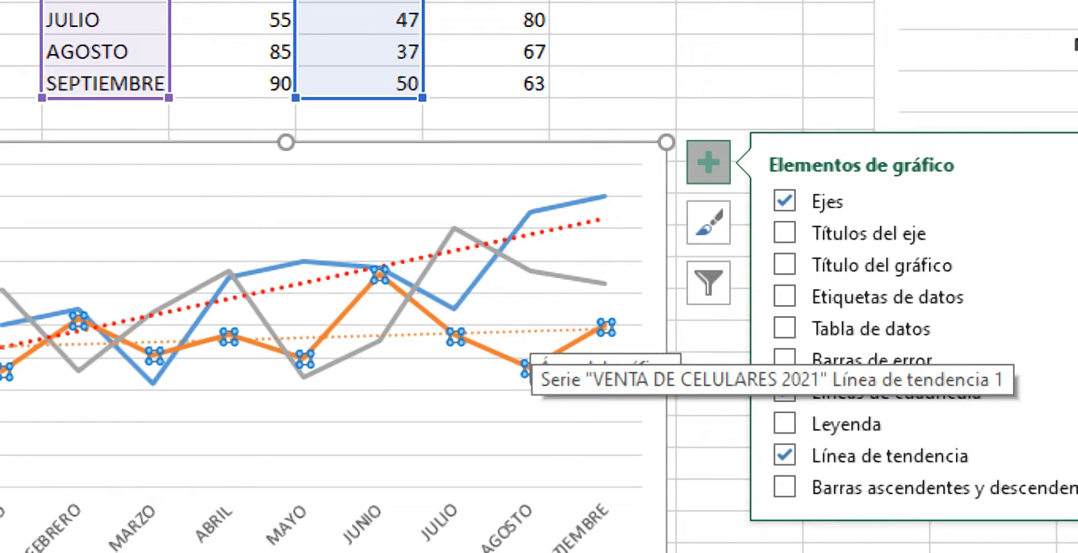
- Select the 2021 series' trendline and change its outline colour to the standard purple
left_click(531, 331)
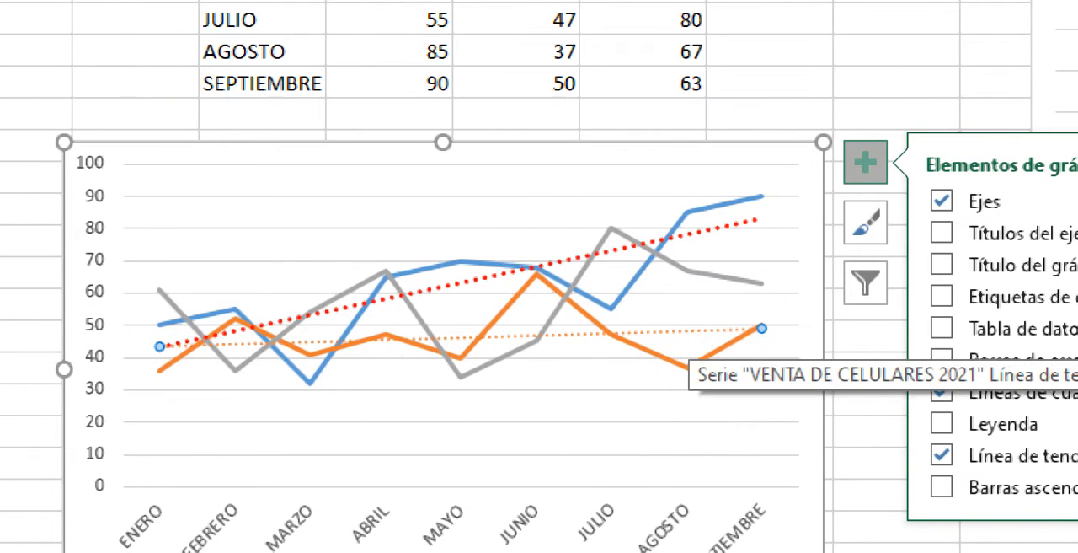
right_click(689, 330)
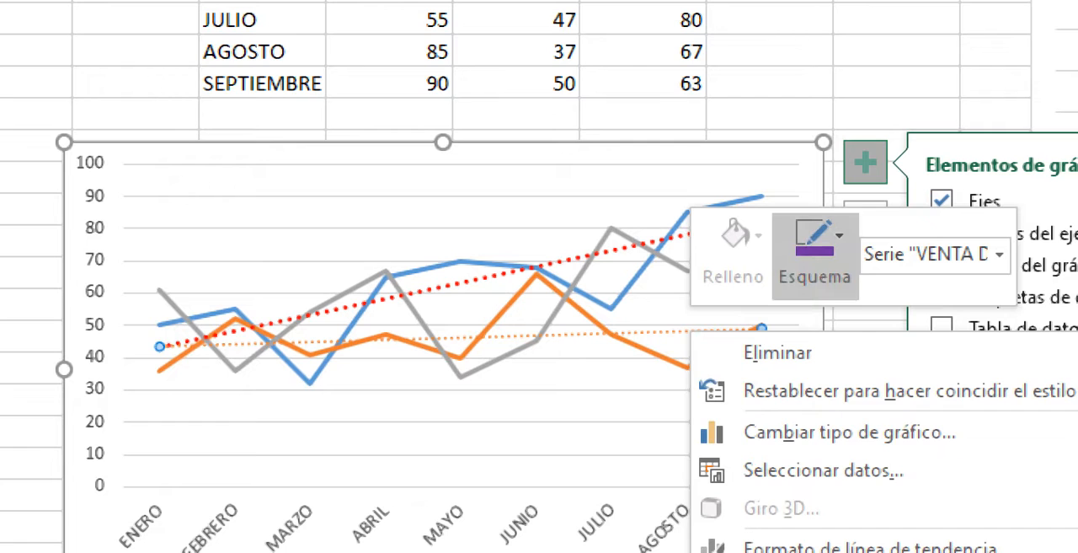
left_click(815, 257)
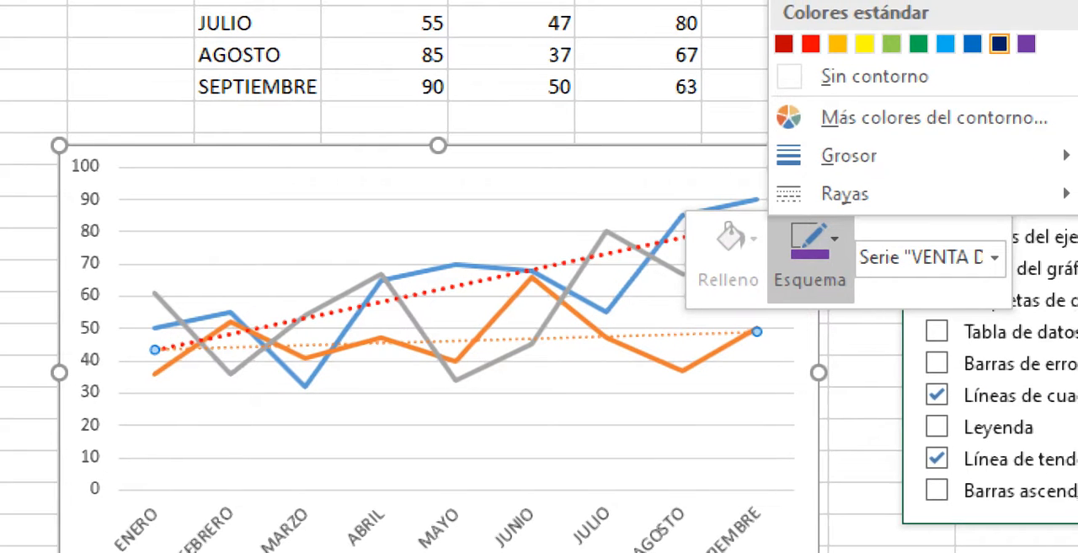
left_click(1031, 40)
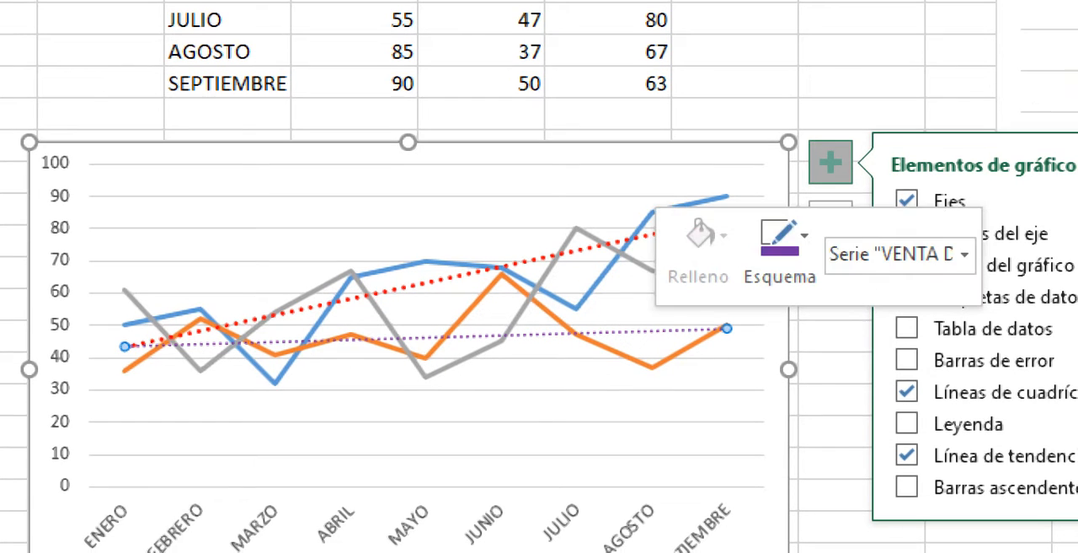
- Open the trendline formatting for the purple 2021 trendline and set its line width to 2,25 pt
right_click(672, 331)
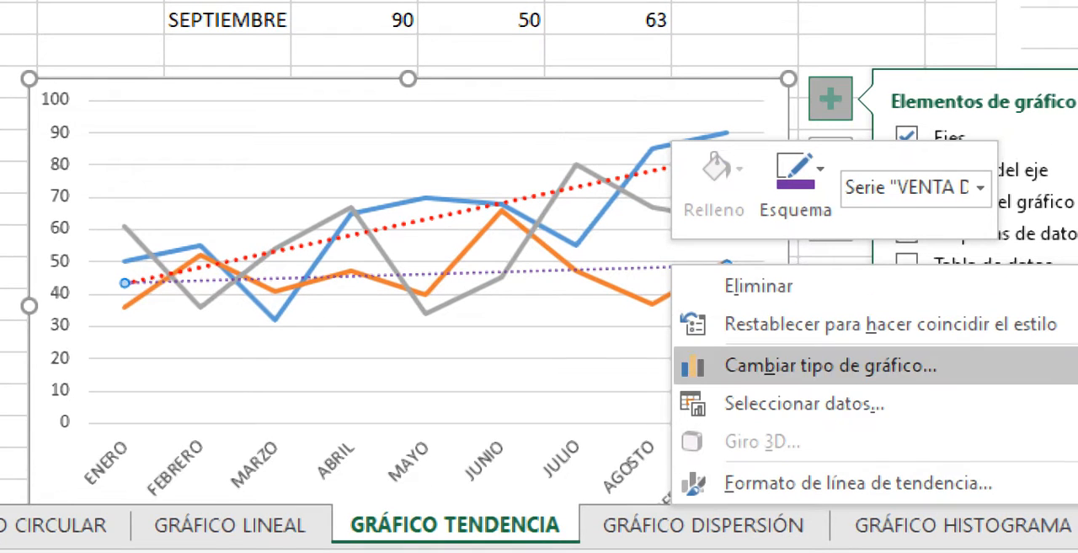
key("Escape")
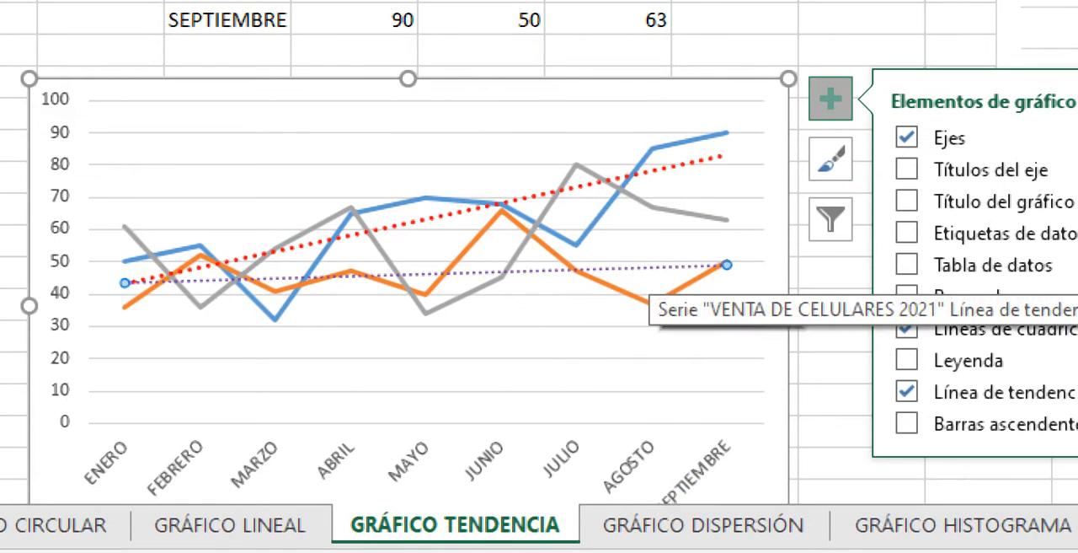
right_click(652, 268)
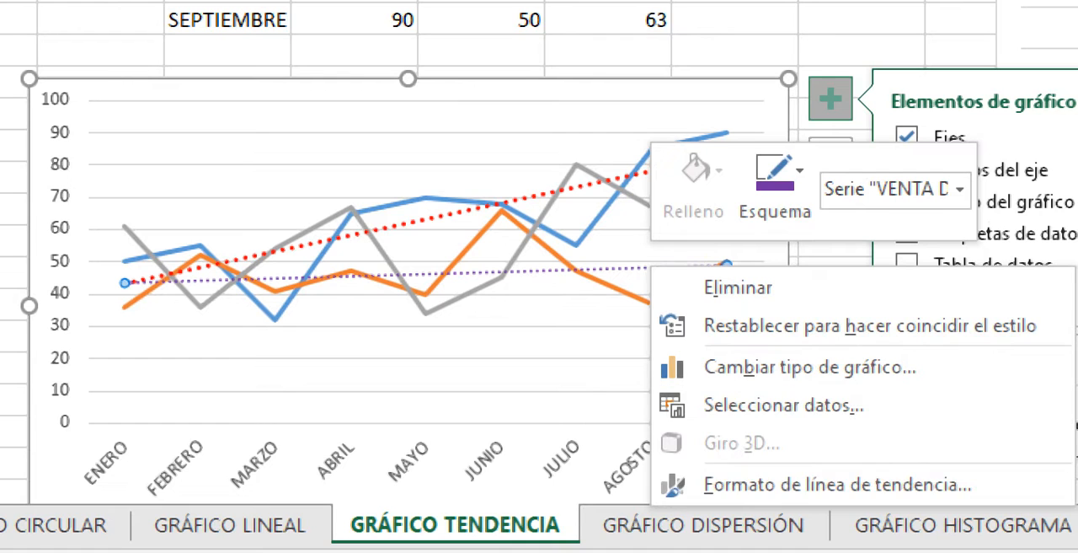
left_click(837, 484)
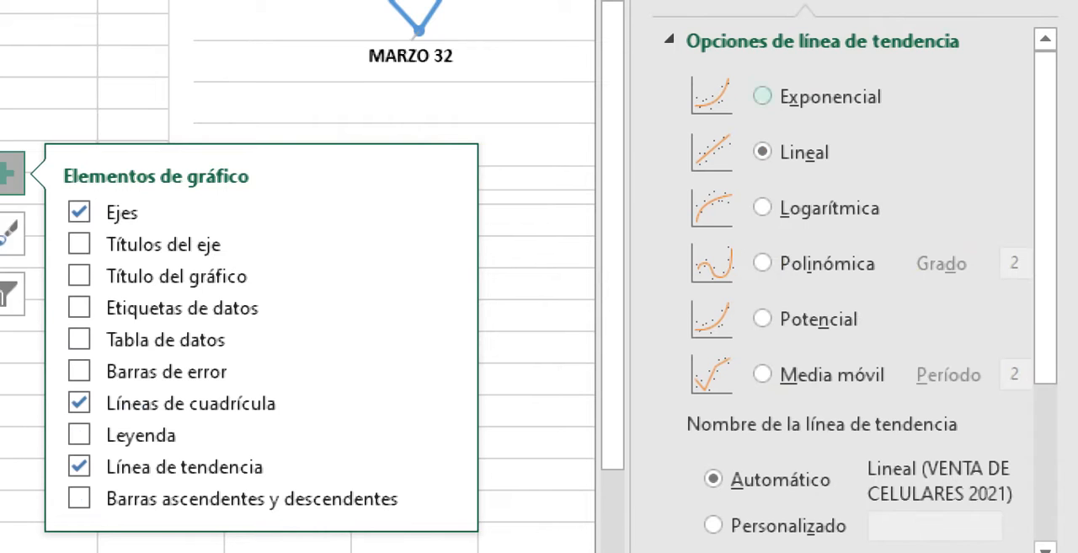
mouse_move(1045, 295)
left_mouse_down()
mouse_move(1046, 453)
mouse_move(1046, 291)
left_mouse_up()
left_click(679, 48)
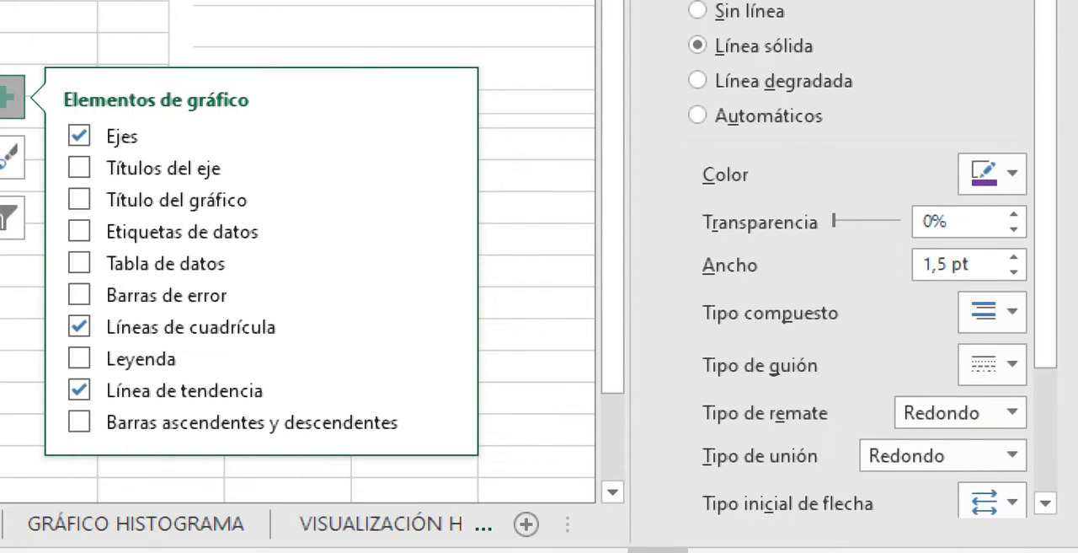
left_click(1013, 257)
left_click(1013, 257)
left_click(1014, 257)
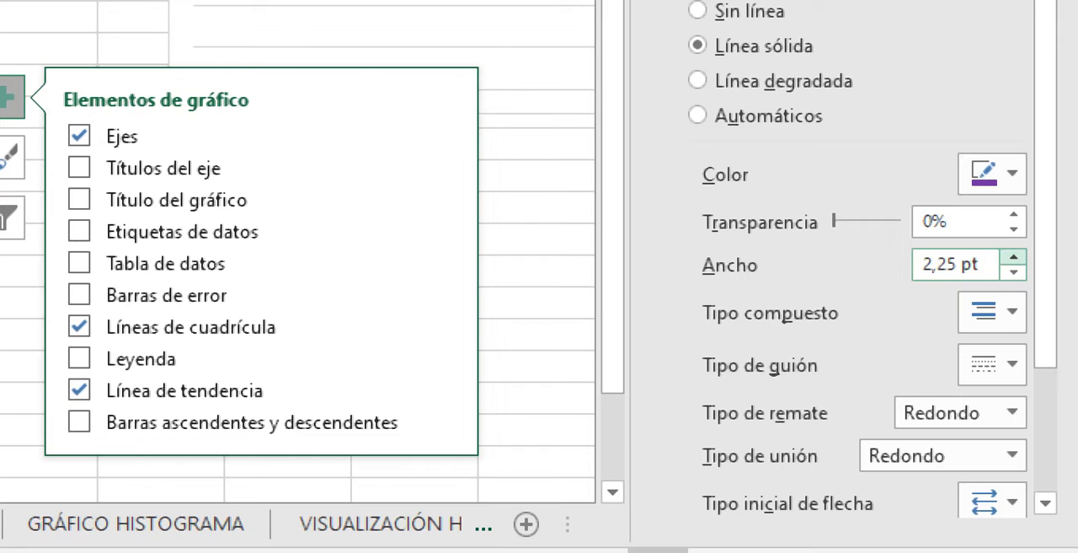
left_click(49, 318)
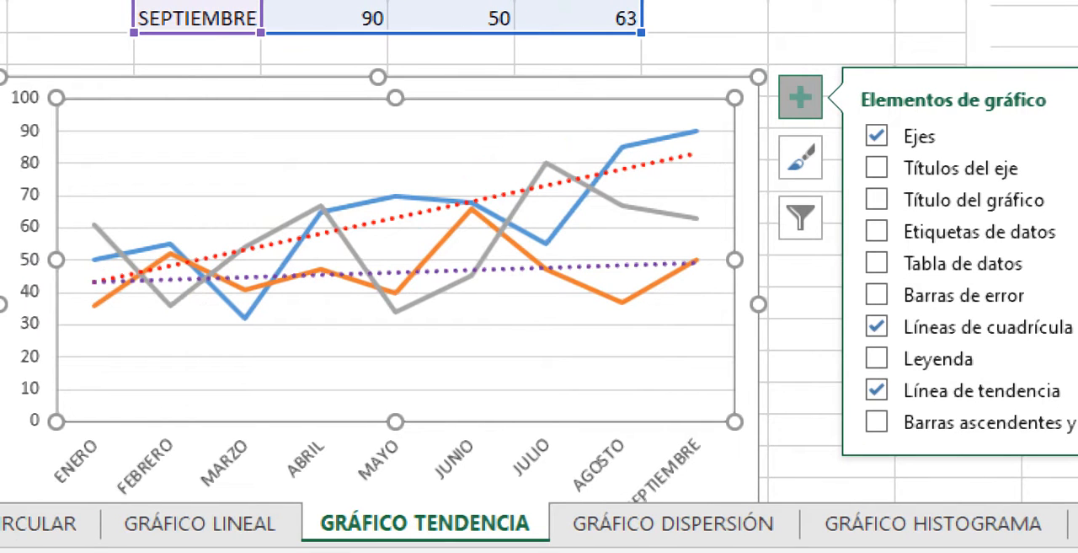
- Select the purple 2021 trendline again and bring up its line formatting settings
left_click(421, 272)
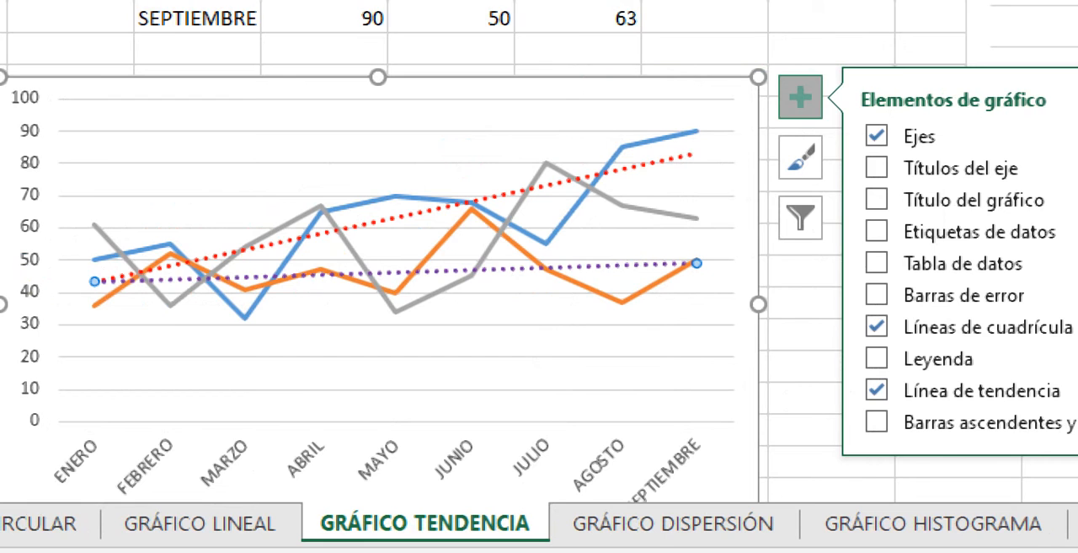
right_click(612, 264)
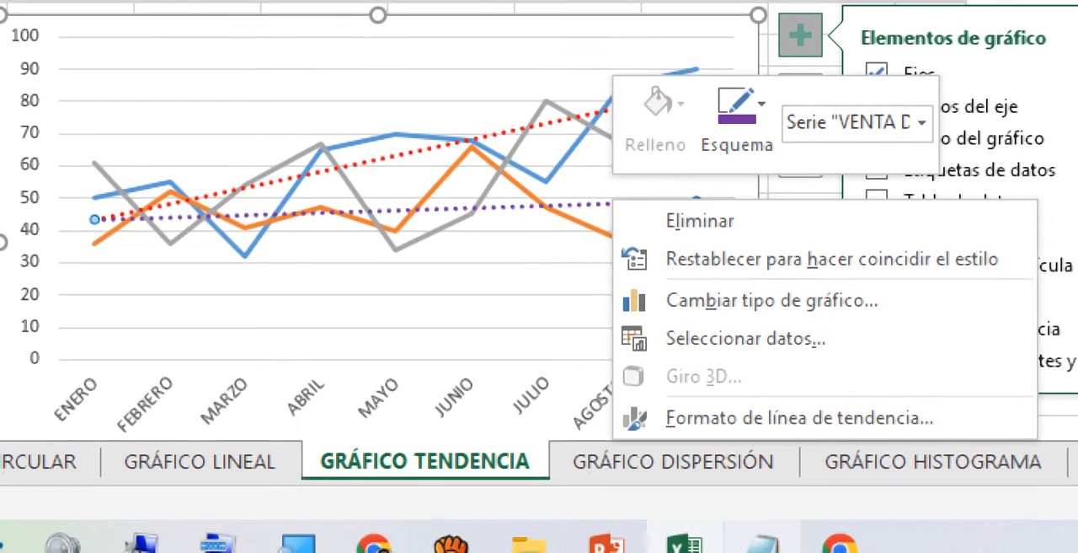
left_click(738, 418)
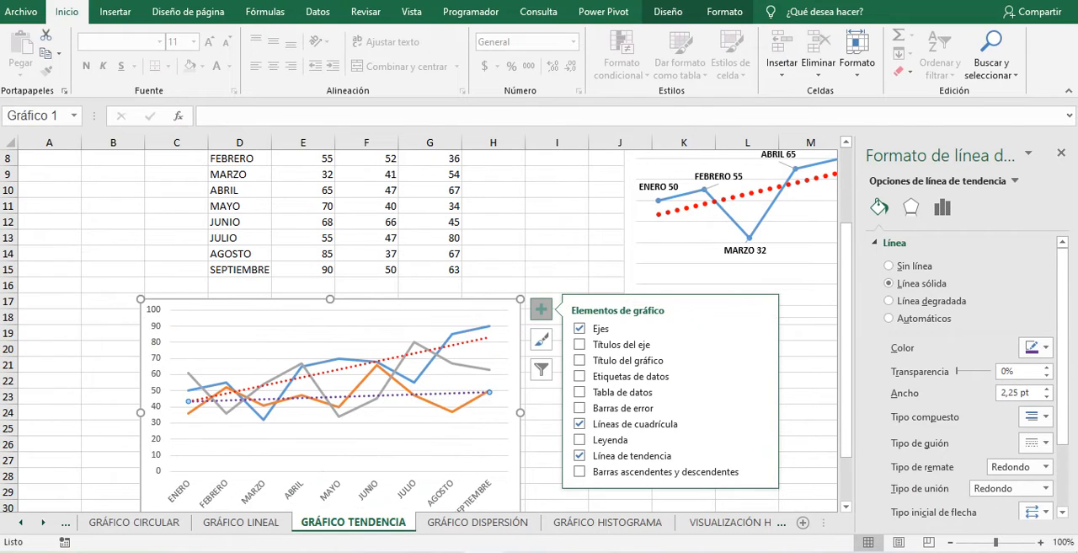
right_click(453, 393)
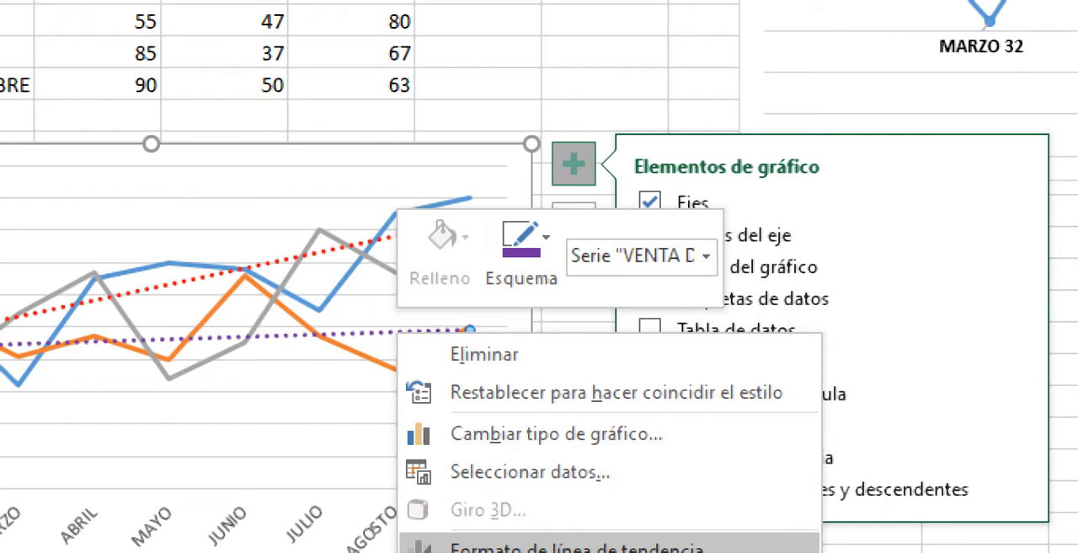
left_click(578, 547)
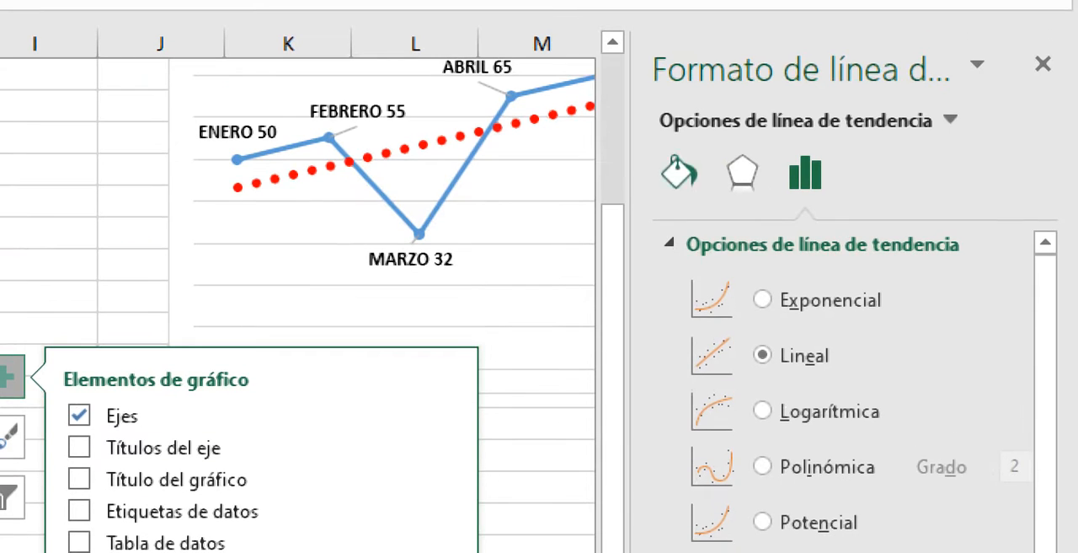
left_click(680, 173)
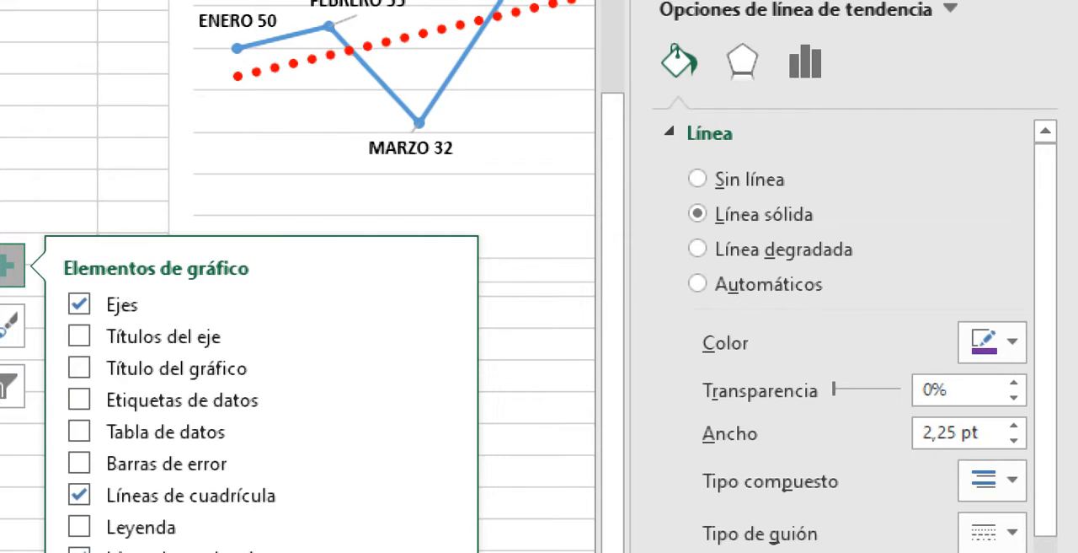
- Review the 2021 trendline's width and compound type options, and keep the round dot dash type
left_click(1013, 416)
left_click(1013, 430)
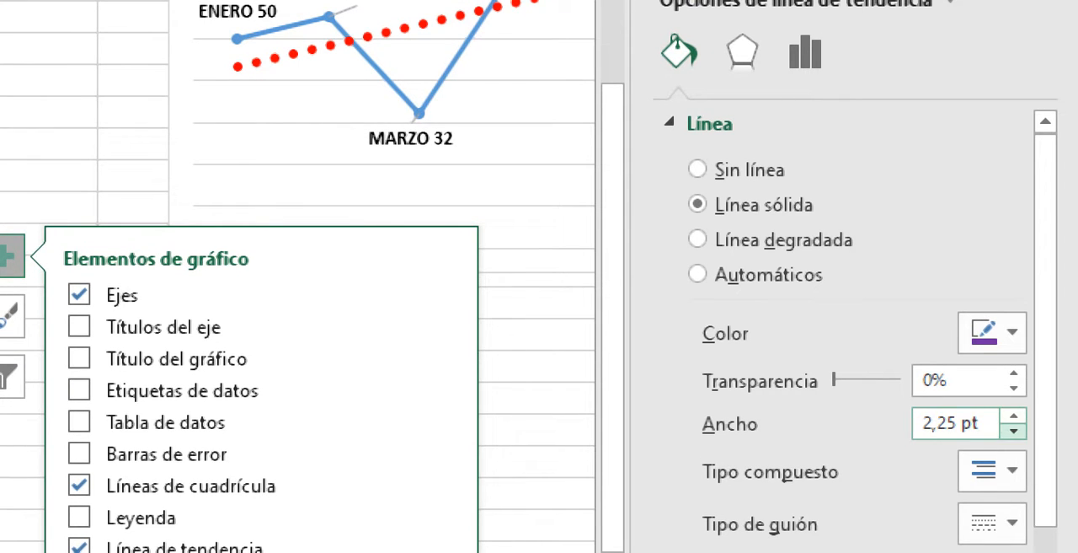
left_click(992, 471)
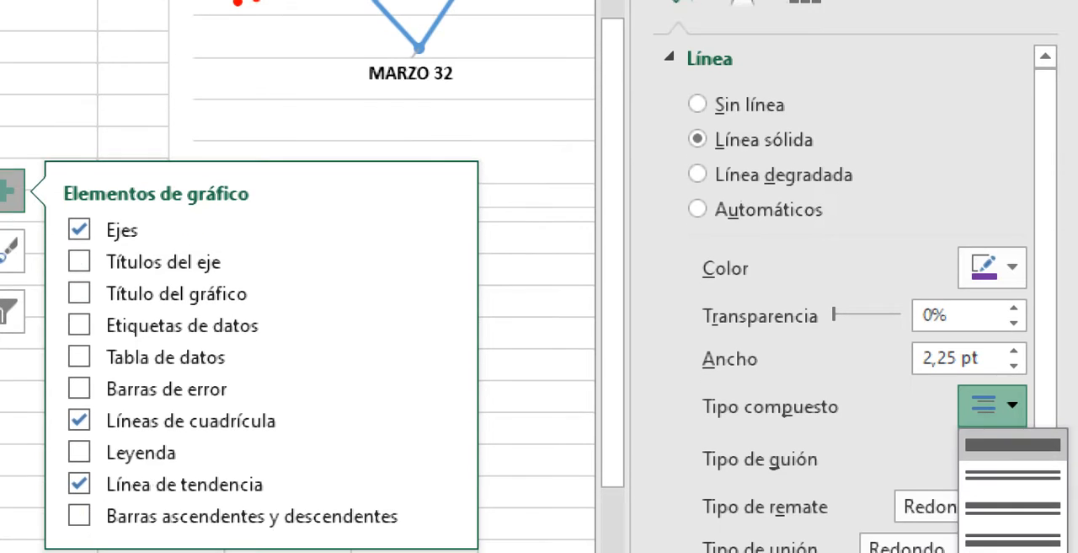
left_click(993, 406)
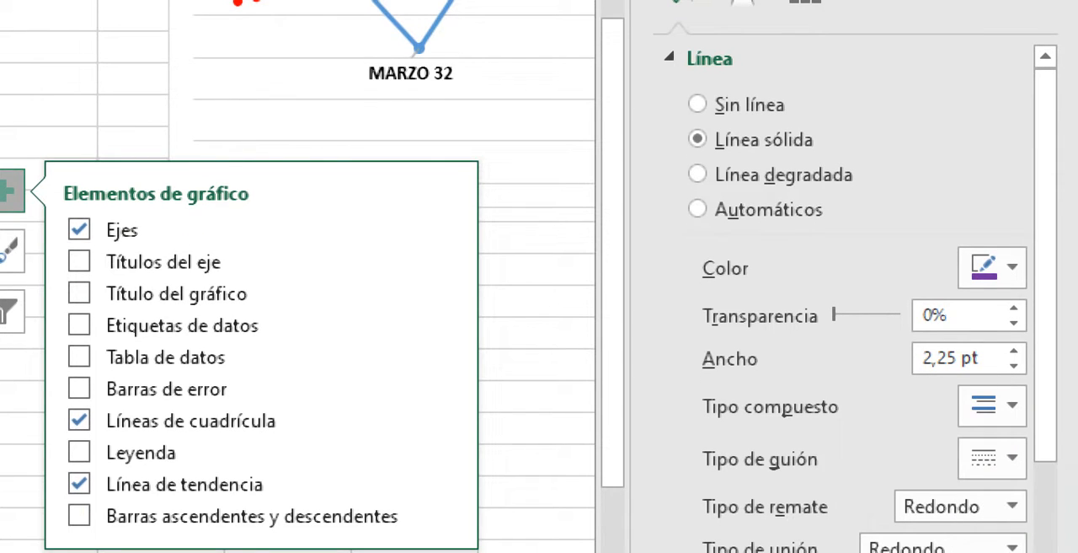
left_click(992, 458)
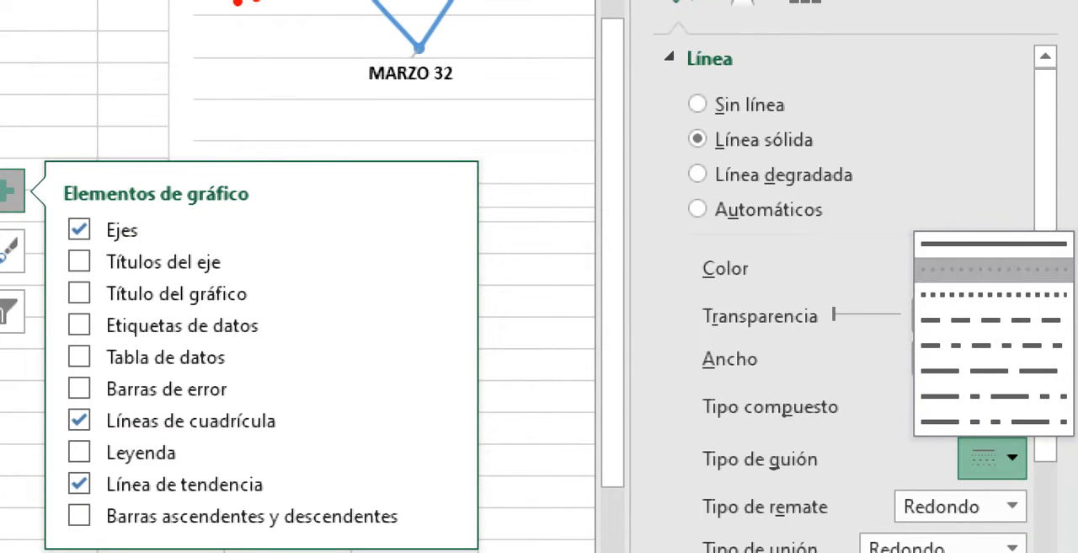
left_click(994, 270)
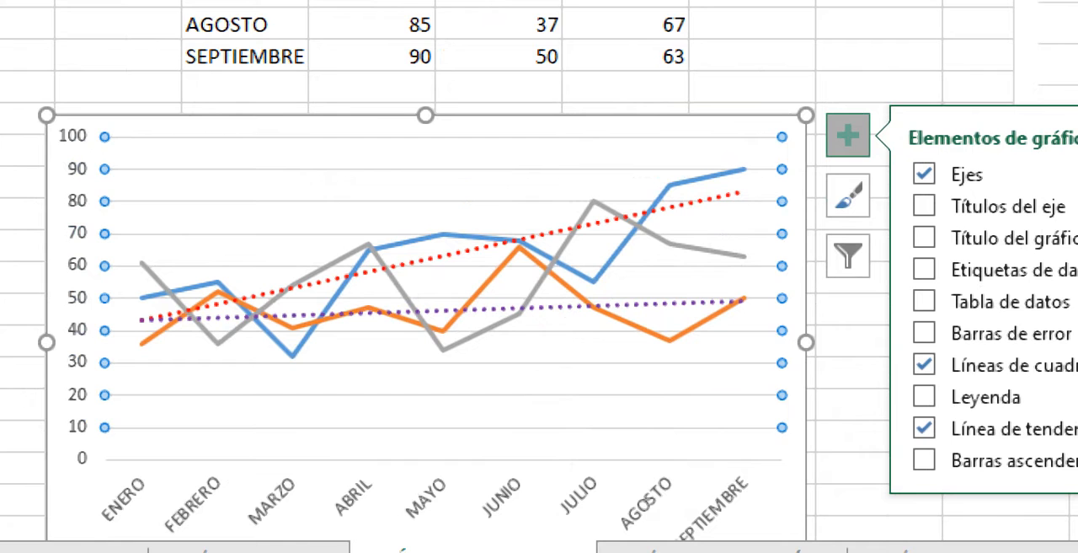
- Select the grey 2022 sales series in the three-year chart and set its line weight to 3 pt
left_click(632, 222)
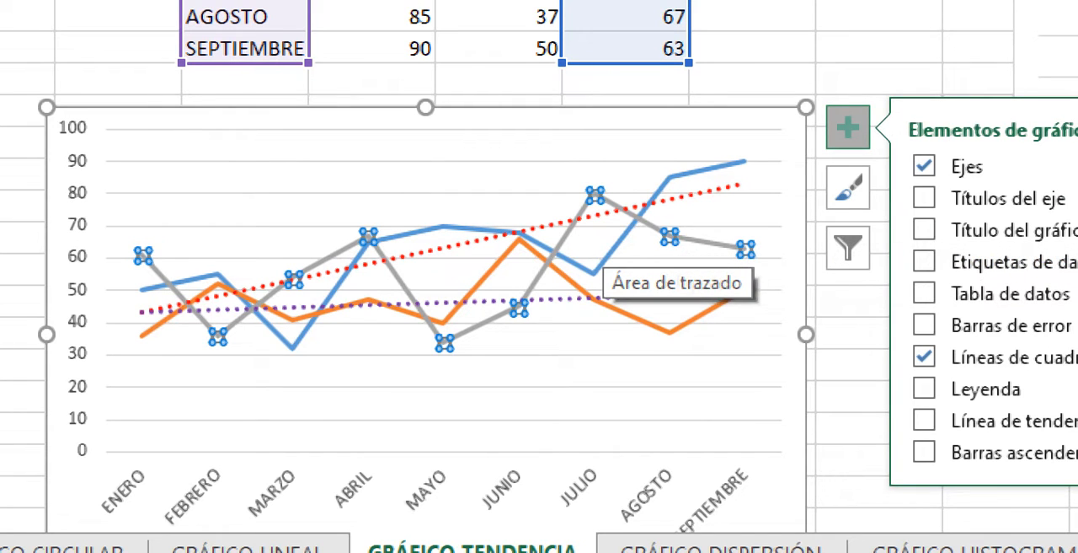
right_click(718, 242)
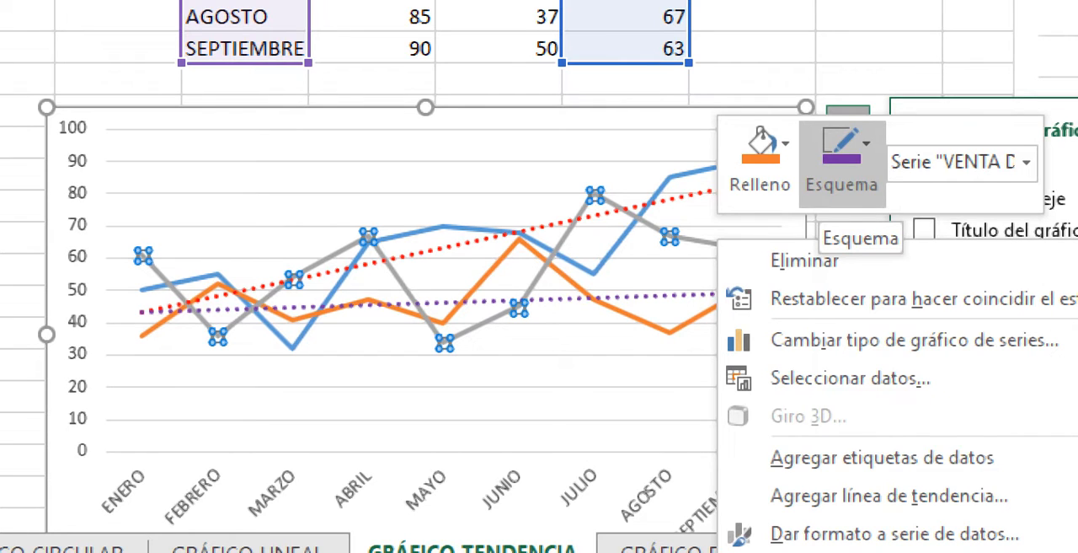
left_click(842, 152)
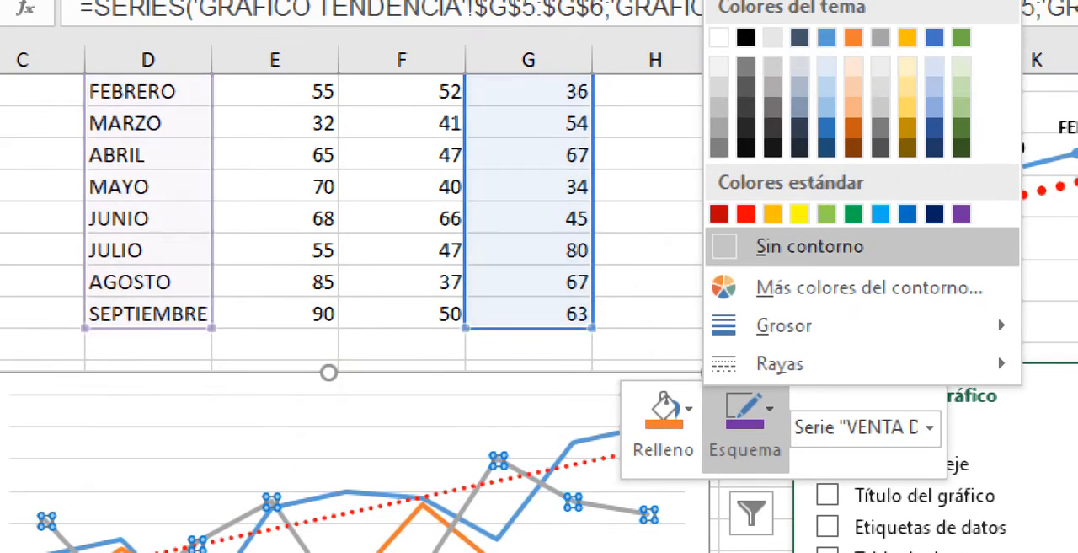
mouse_move(784, 326)
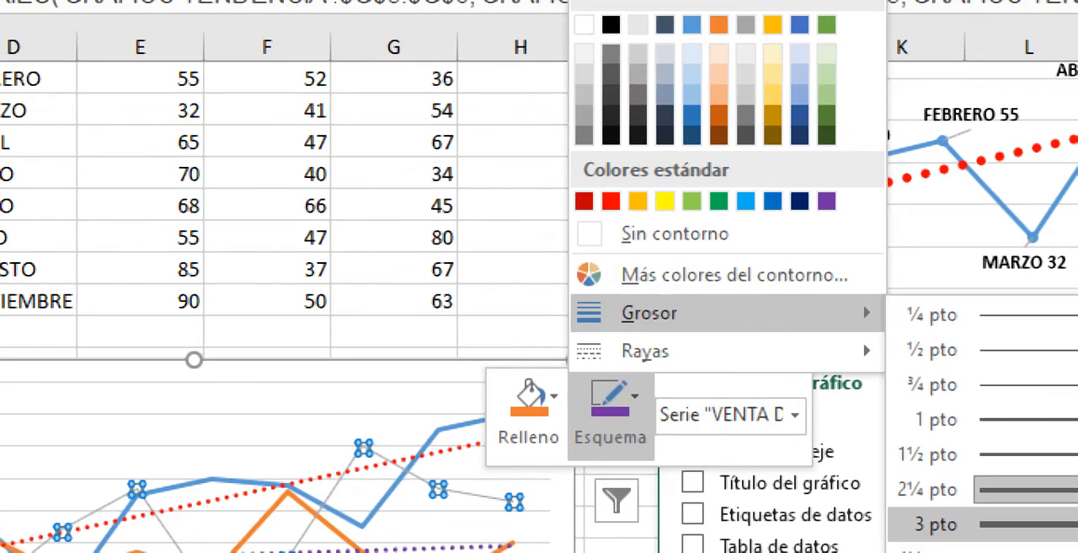
left_click(936, 524)
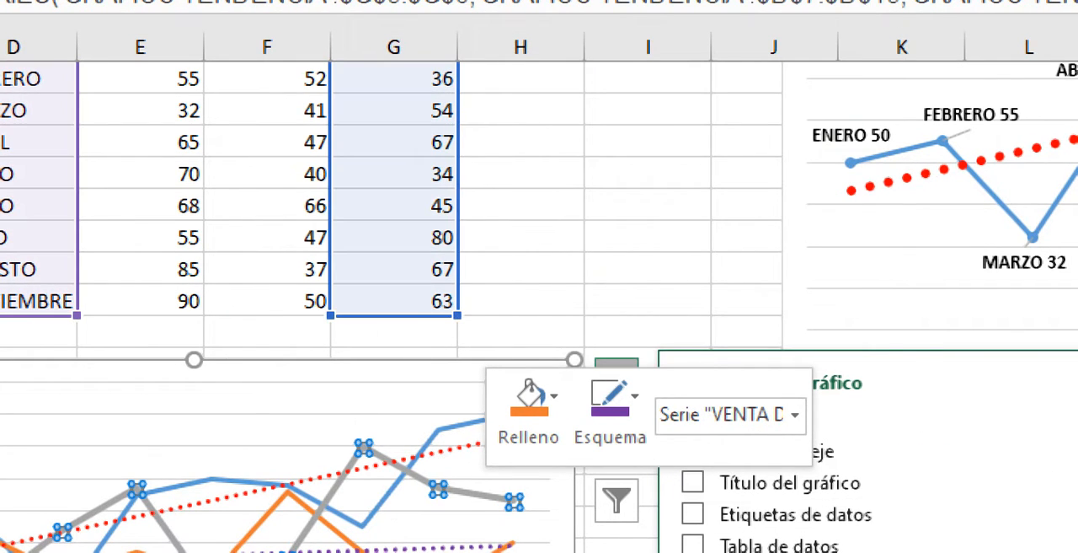
left_click(611, 409)
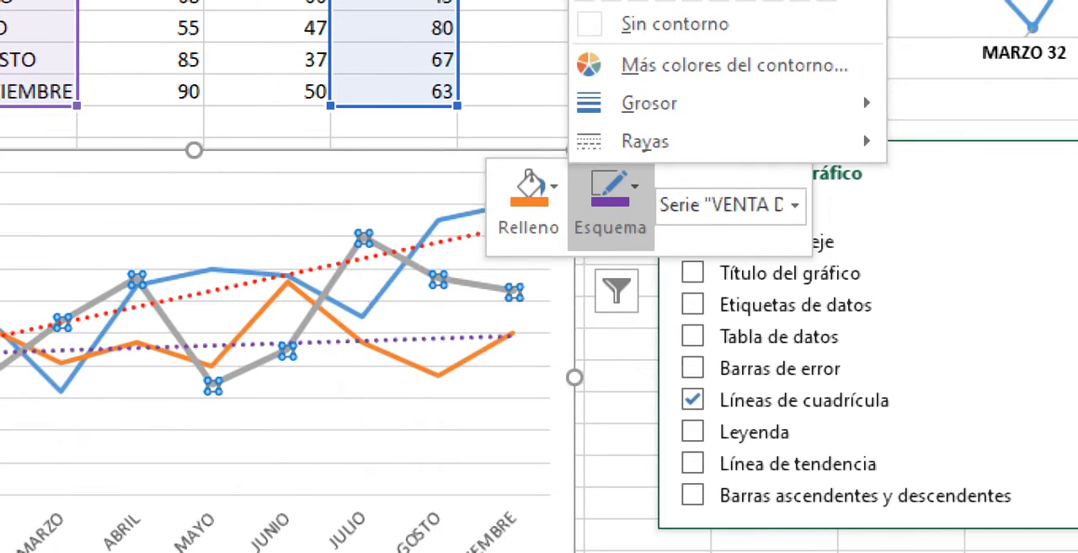
key("Escape")
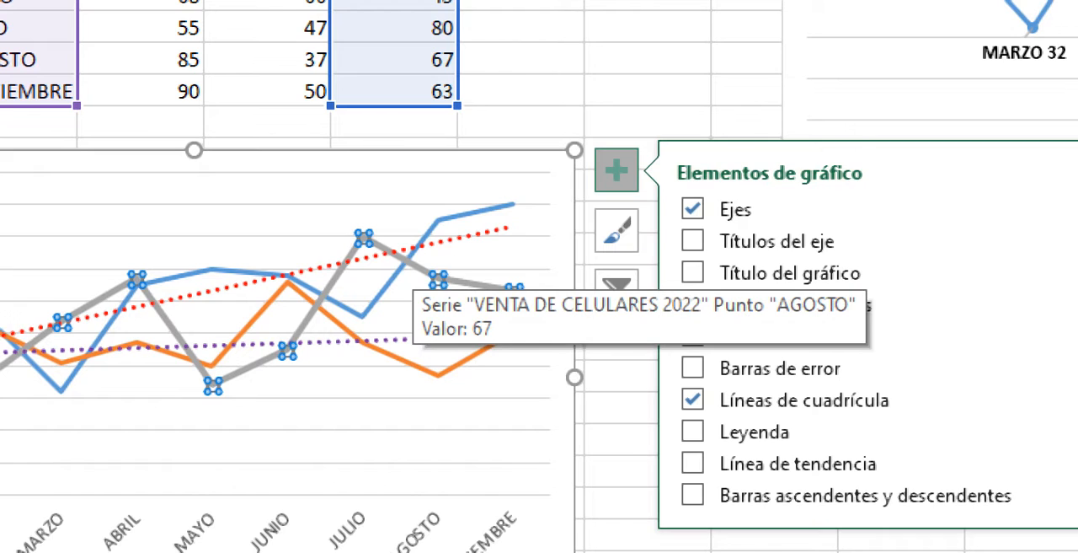
- Select the grey 2022 series again and add a trendline to it
left_click(419, 310)
left_click(648, 551)
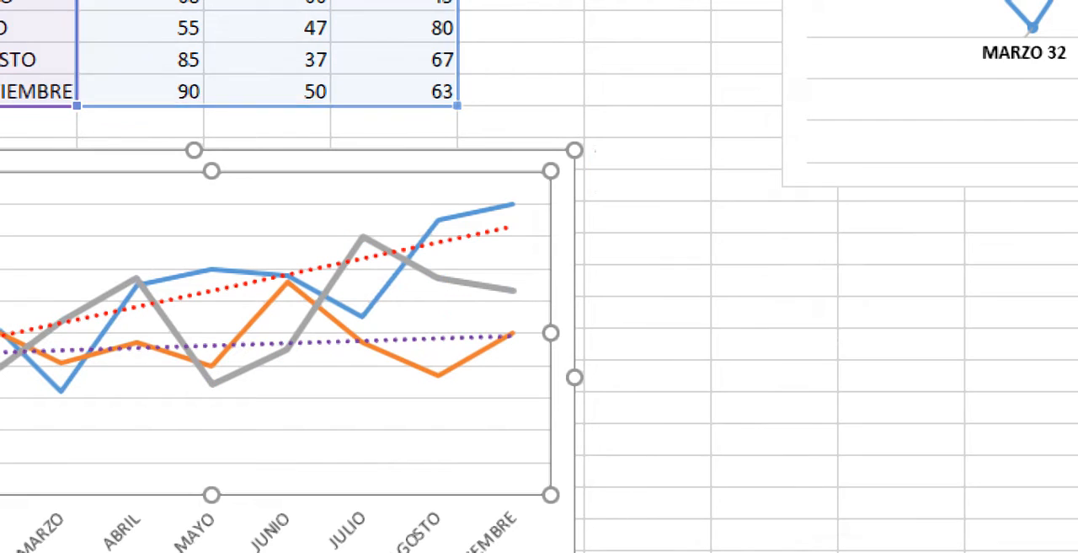
left_click(439, 278)
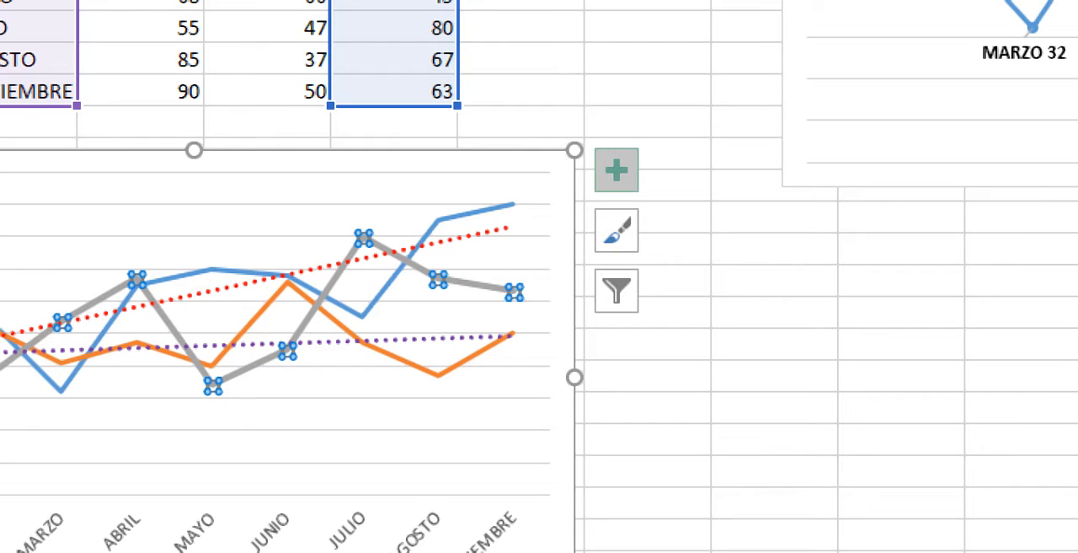
left_click(616, 170)
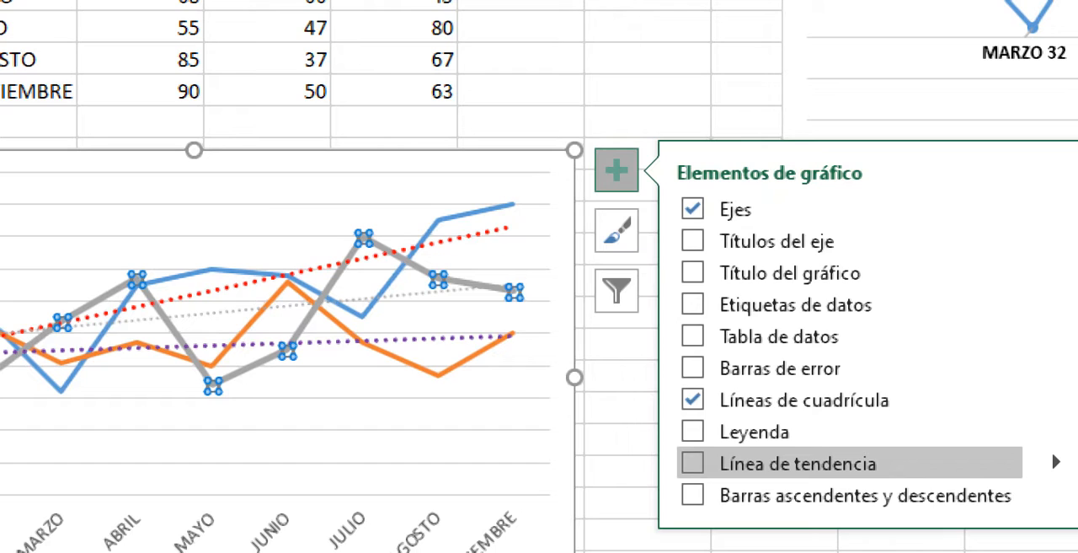
left_click(693, 462)
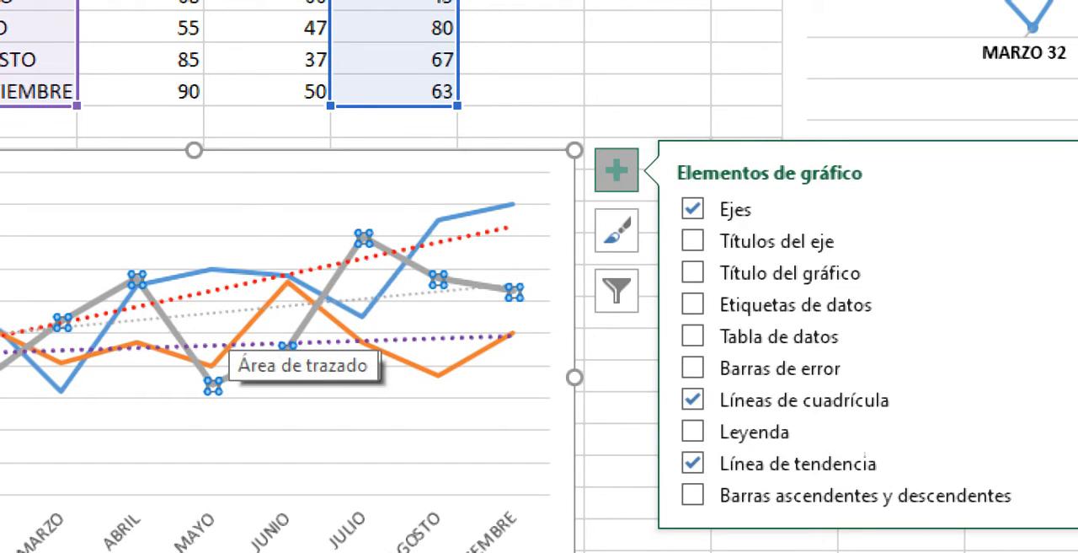
- Select the 2022 series' thin grey trendline and thicken its outline to match the other two trendlines
left_click(413, 295)
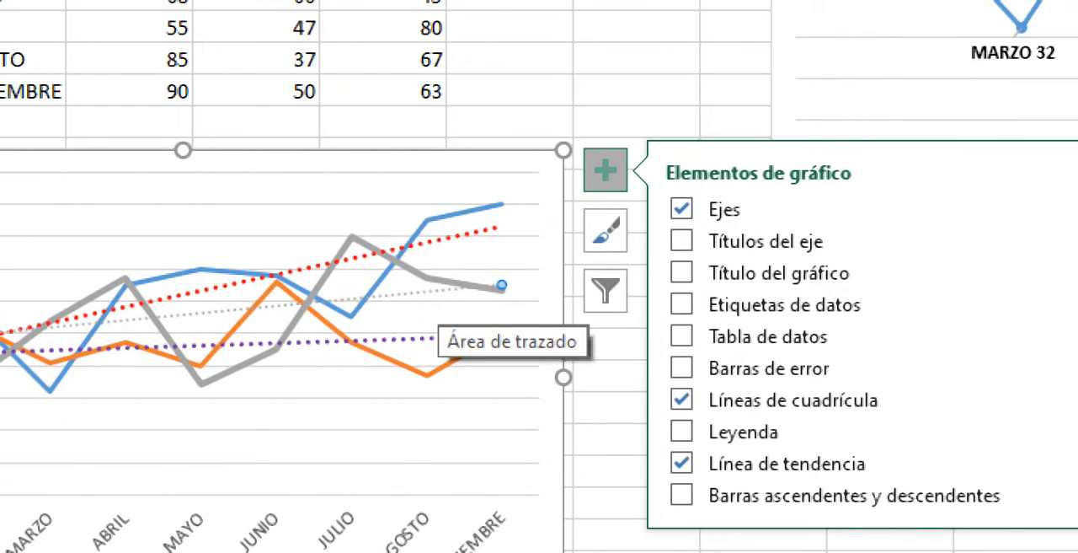
right_click(422, 339)
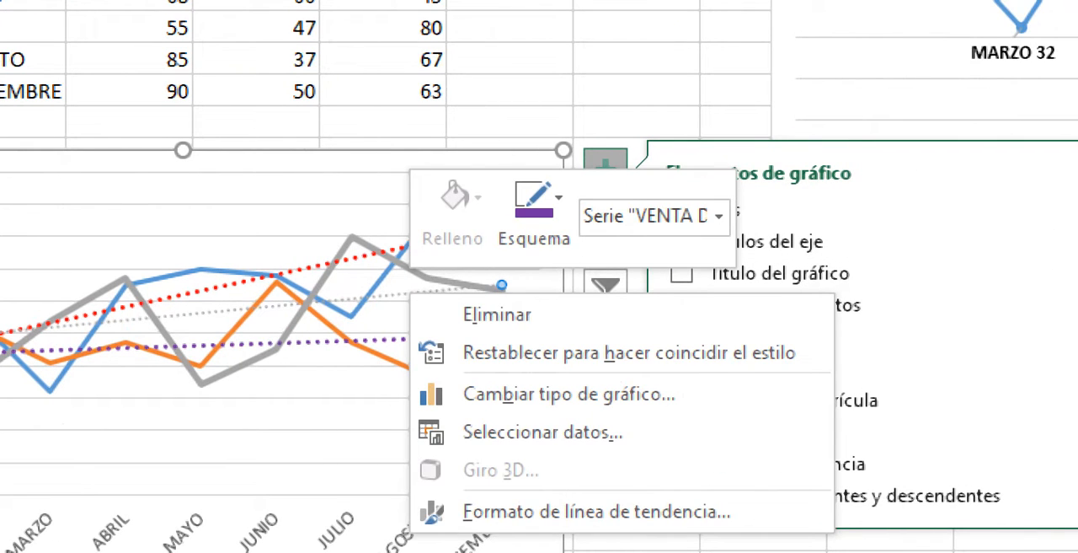
left_click(534, 206)
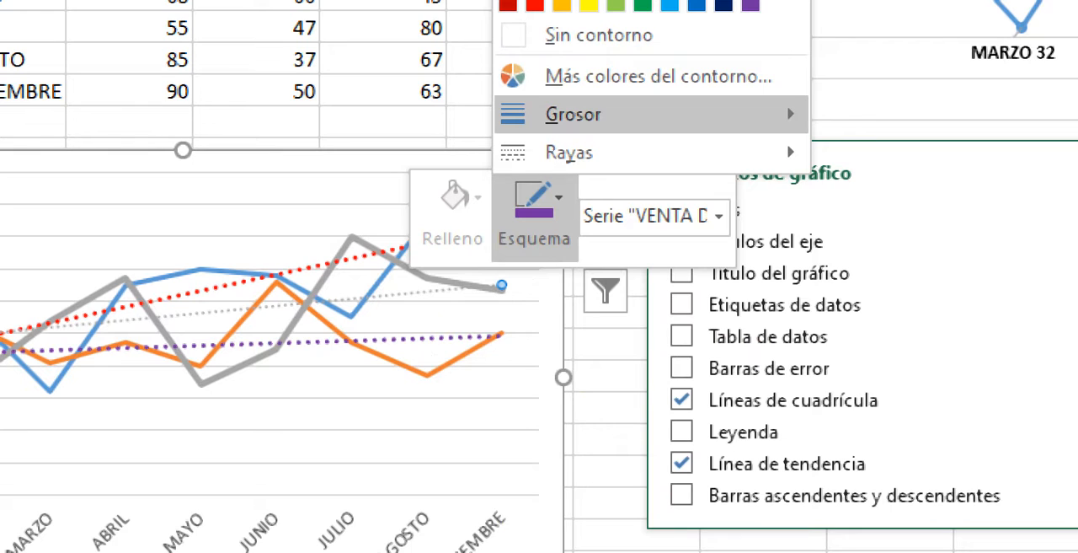
mouse_move(640, 114)
left_click(926, 287)
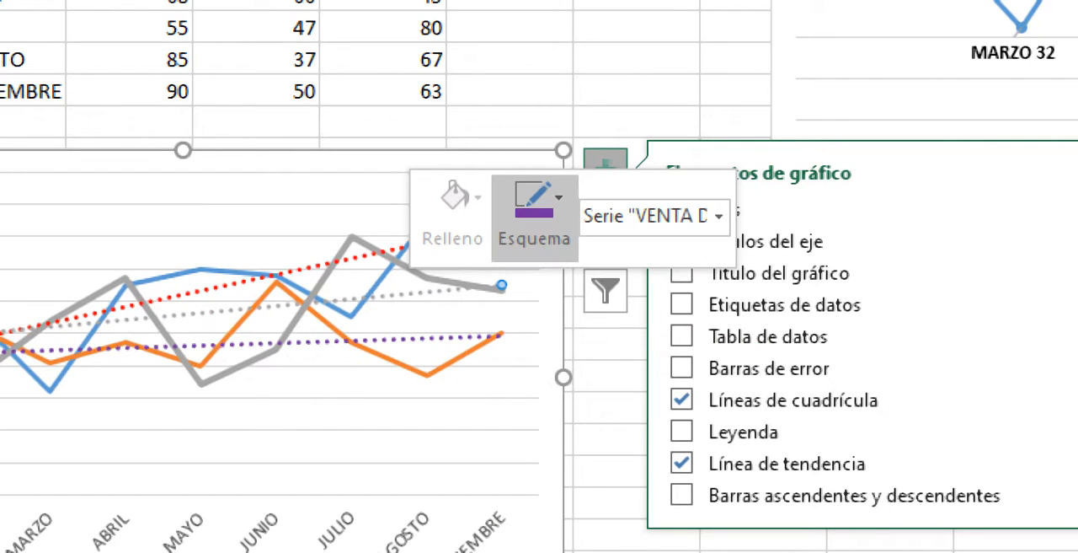
- Change the 2022 trendline's outline colour to a dark green theme colour and deselect the trendline
left_click(534, 206)
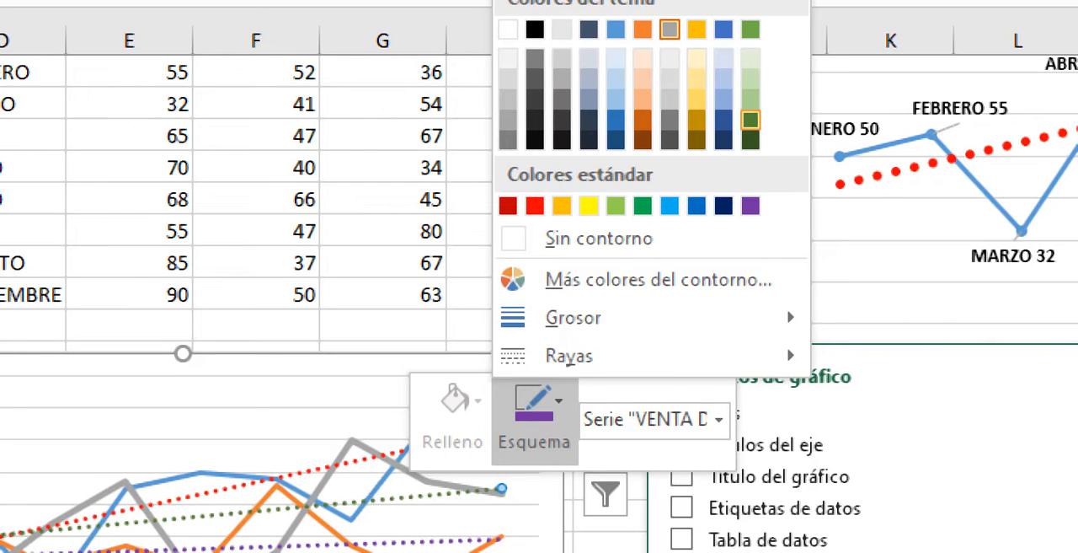
left_click(750, 140)
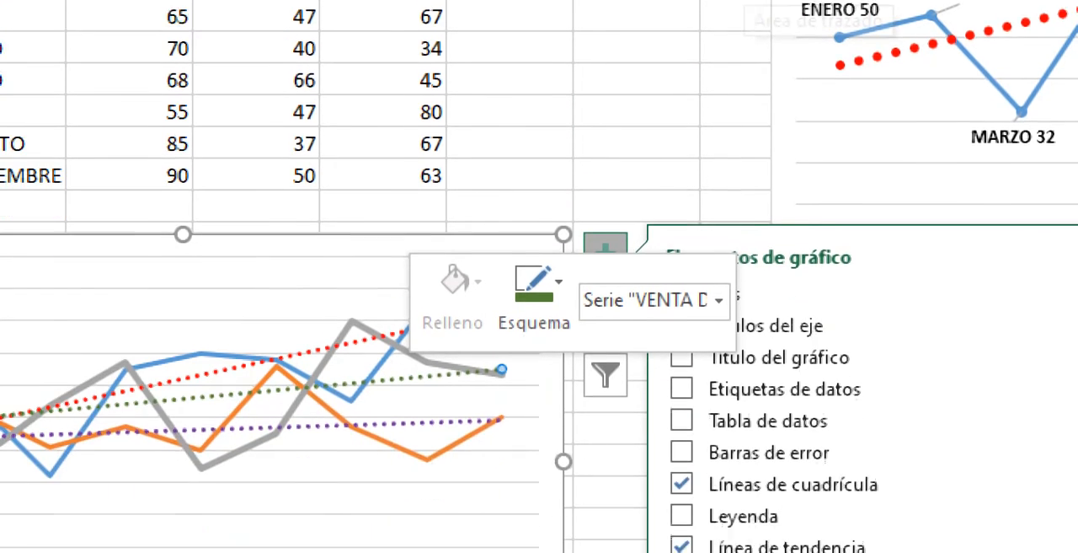
left_click(367, 480)
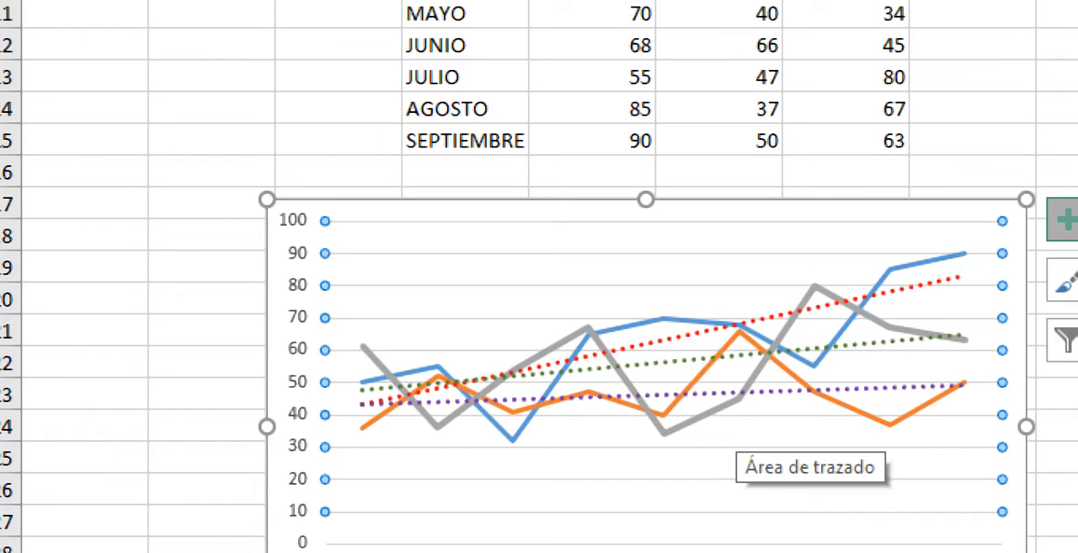
- Examine the yearly trendlines against the value axis, and review the separate single-series 2020 trend chart
left_click(792, 353)
left_click(796, 312)
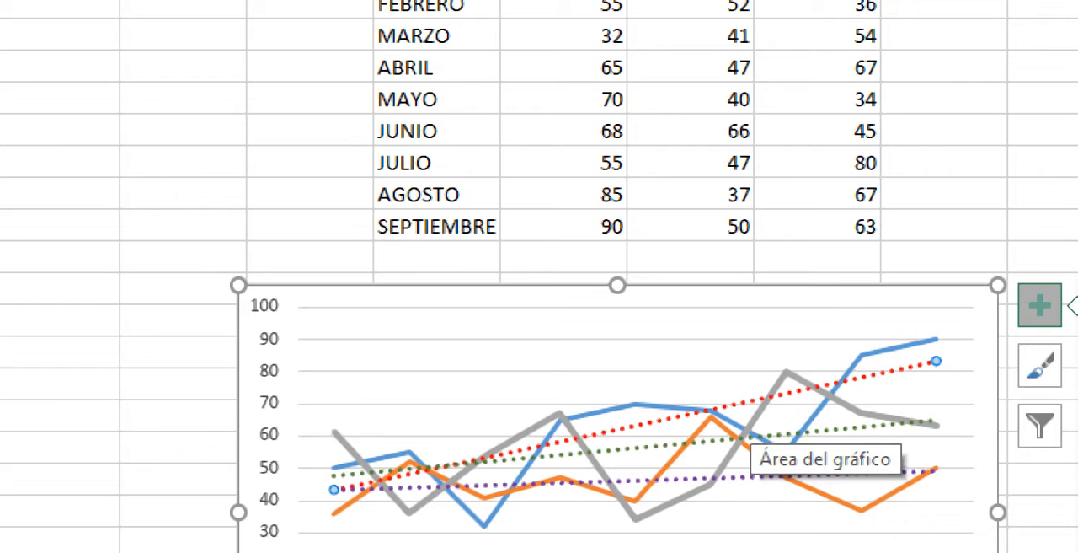
left_click(765, 436)
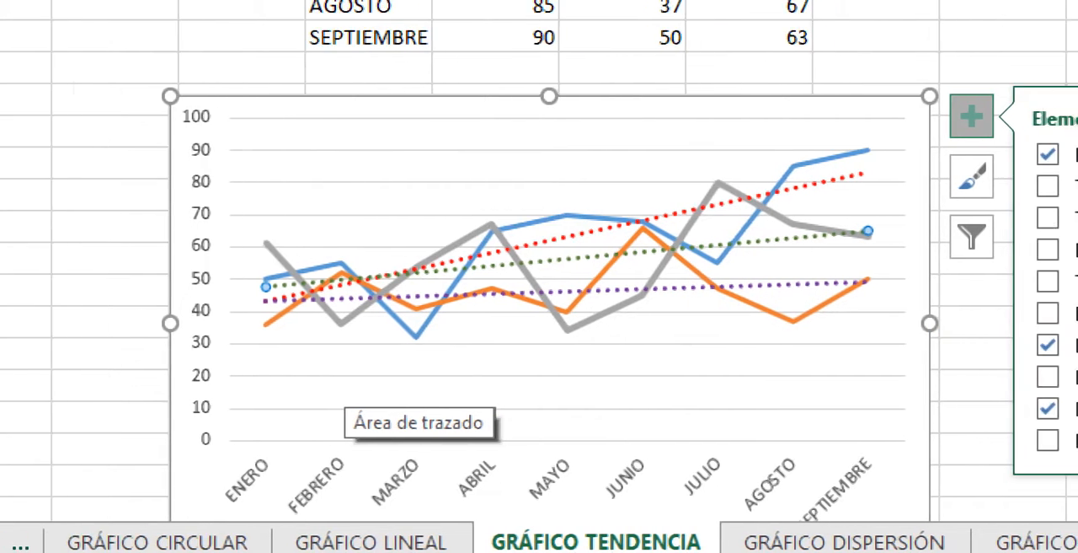
left_click(203, 371)
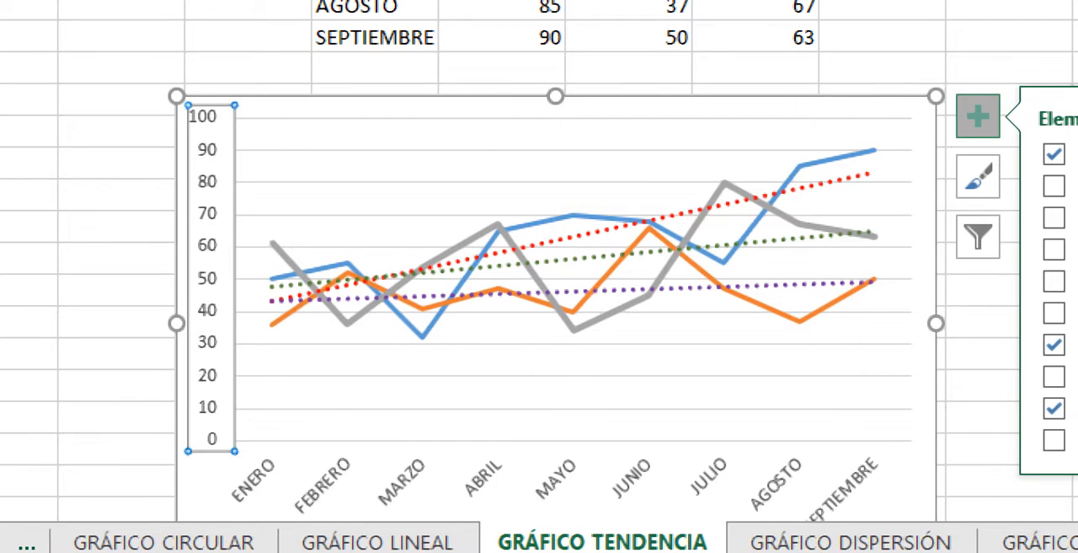
left_click(249, 43)
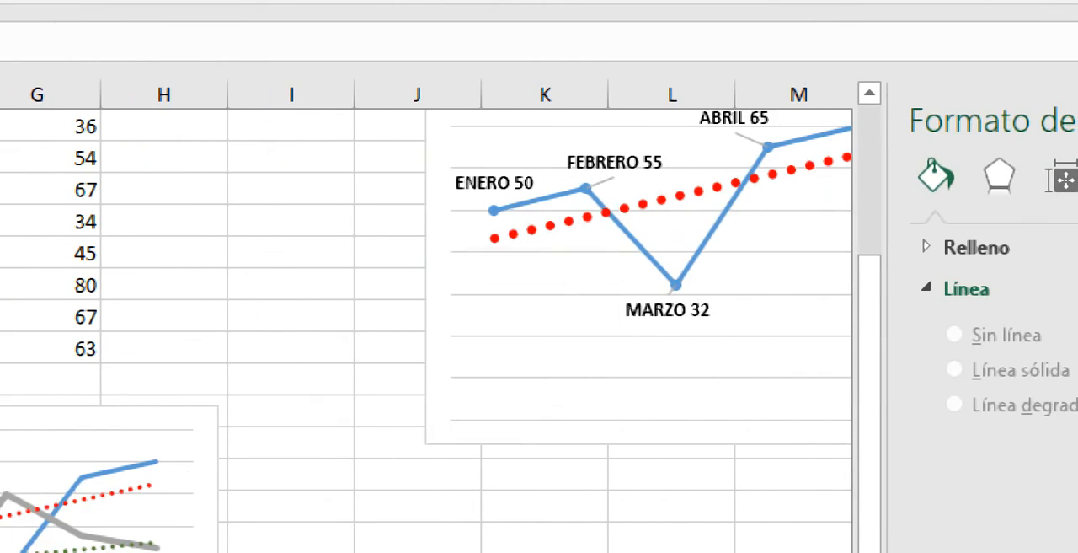
scroll(510, 446, "up", 2)
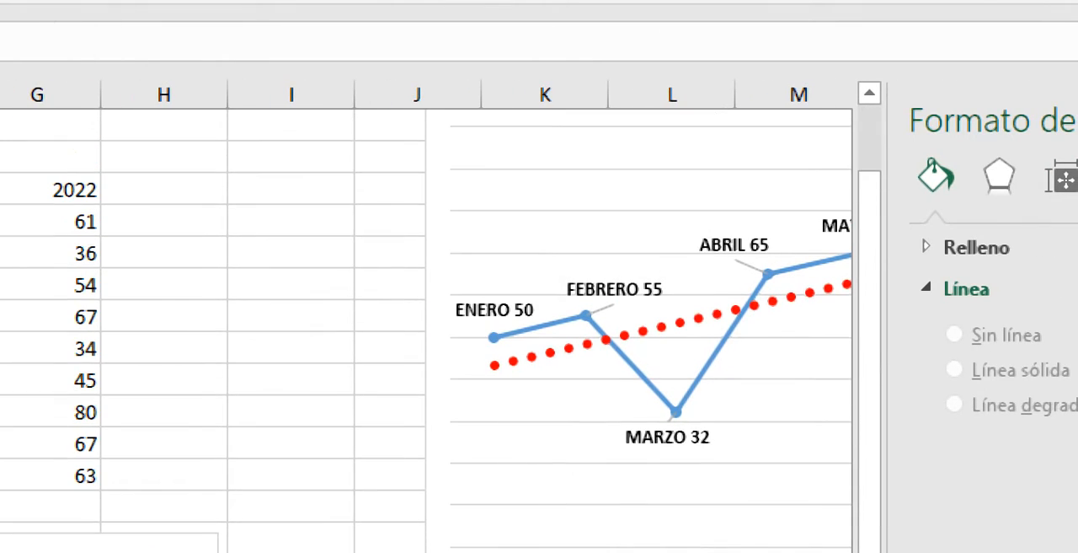
scroll(570, 419, "right", 4)
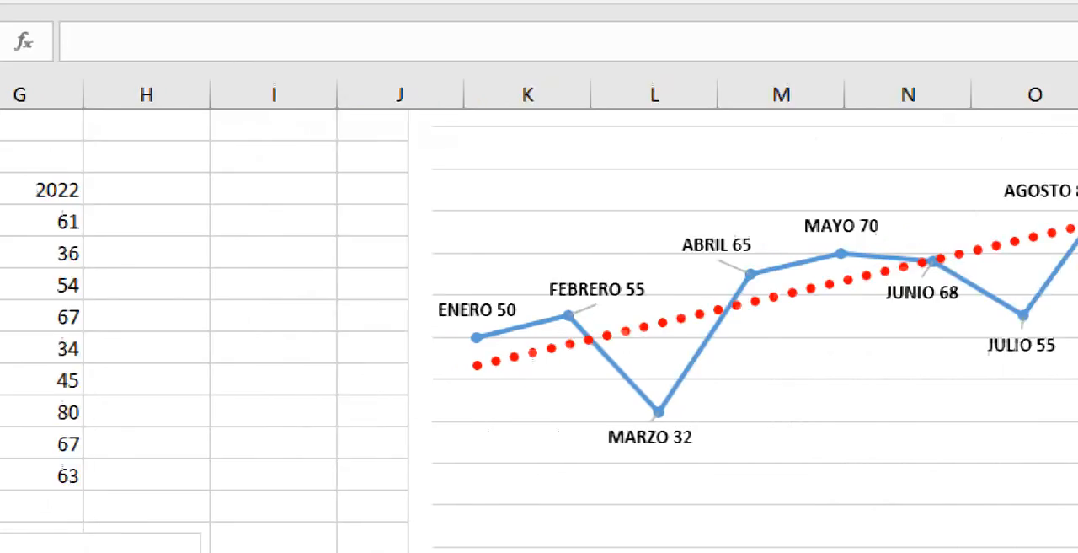
left_click(455, 541)
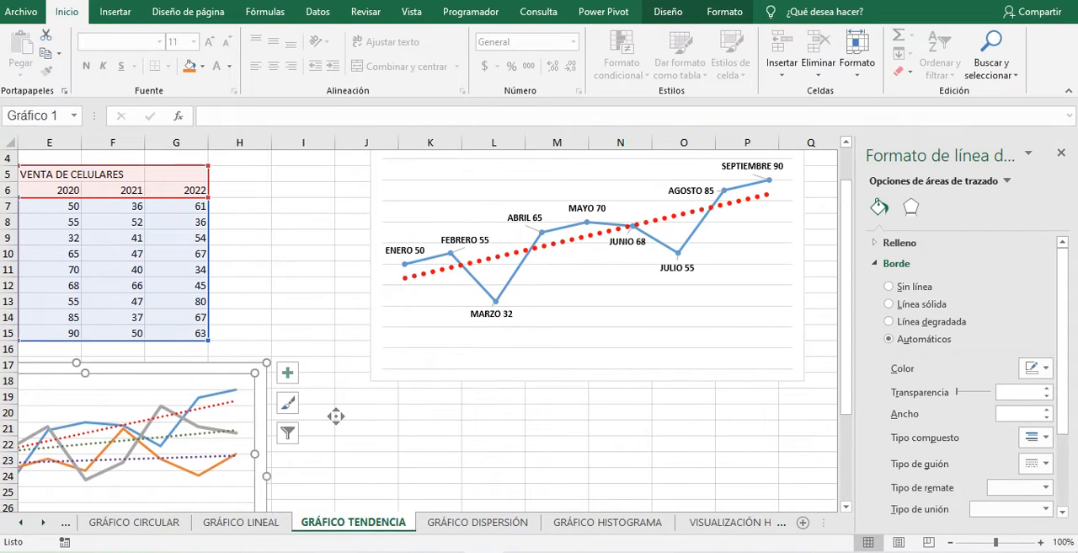
- Enlarge the three-year chart in both directions until it reaches about column I and row 37
scroll(335, 416, "down", 1)
scroll(335, 415, "down", 1)
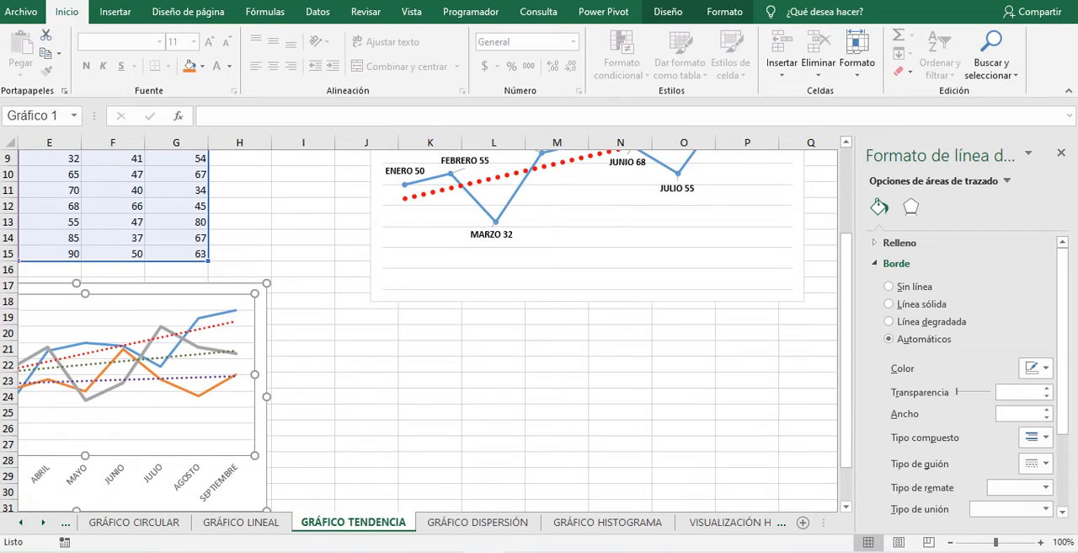
scroll(241, 441, "left", 1)
scroll(241, 441, "left", 2)
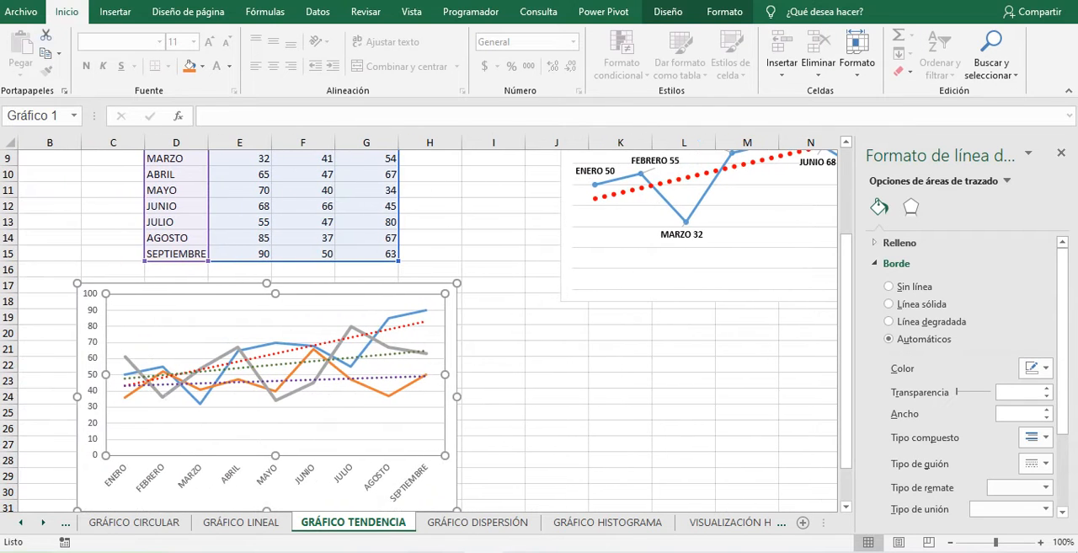
scroll(493, 476, "down", 1)
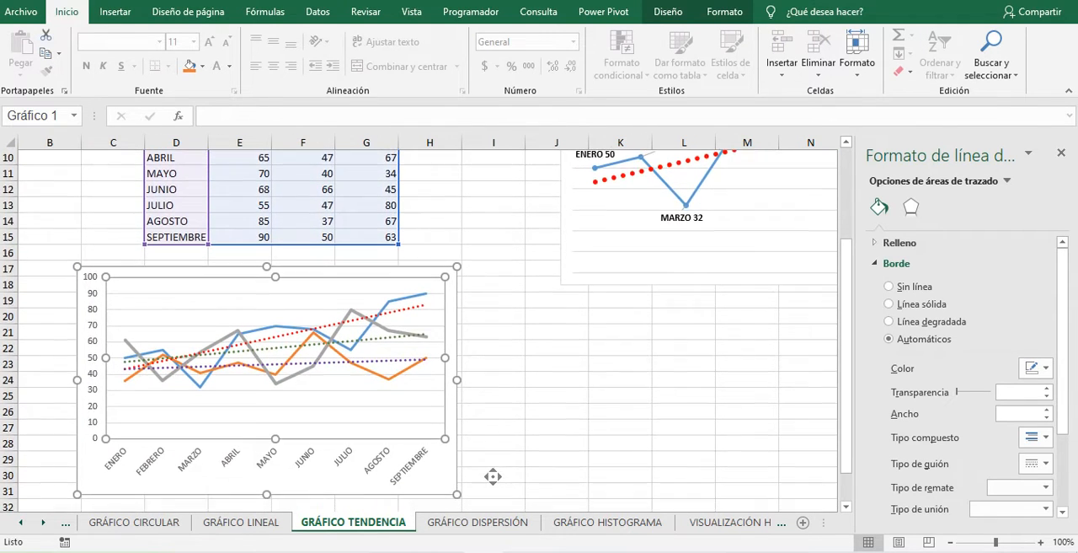
scroll(493, 476, "down", 1)
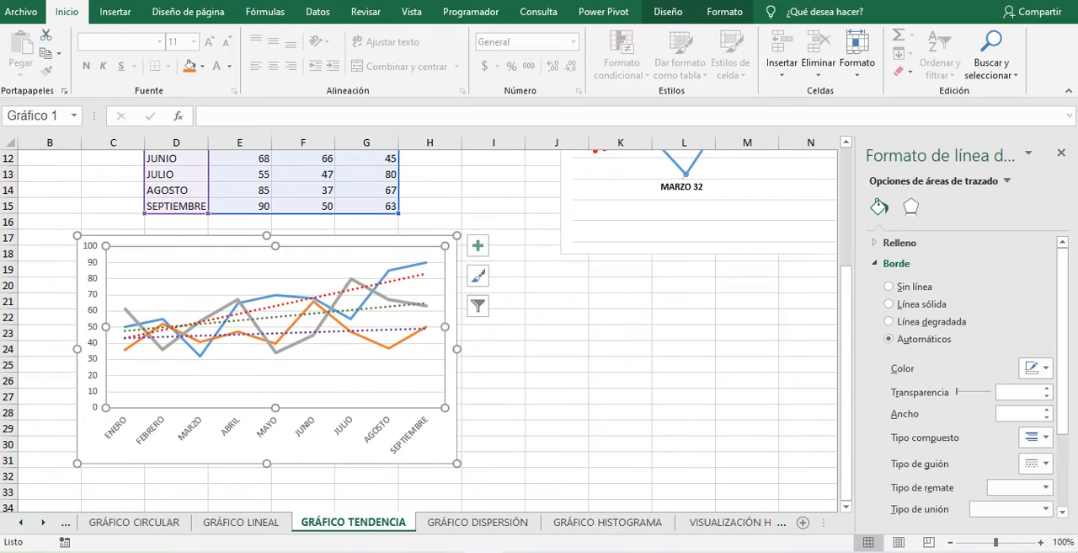
scroll(493, 476, "down", 1)
left_click_drag(457, 431, 544, 530)
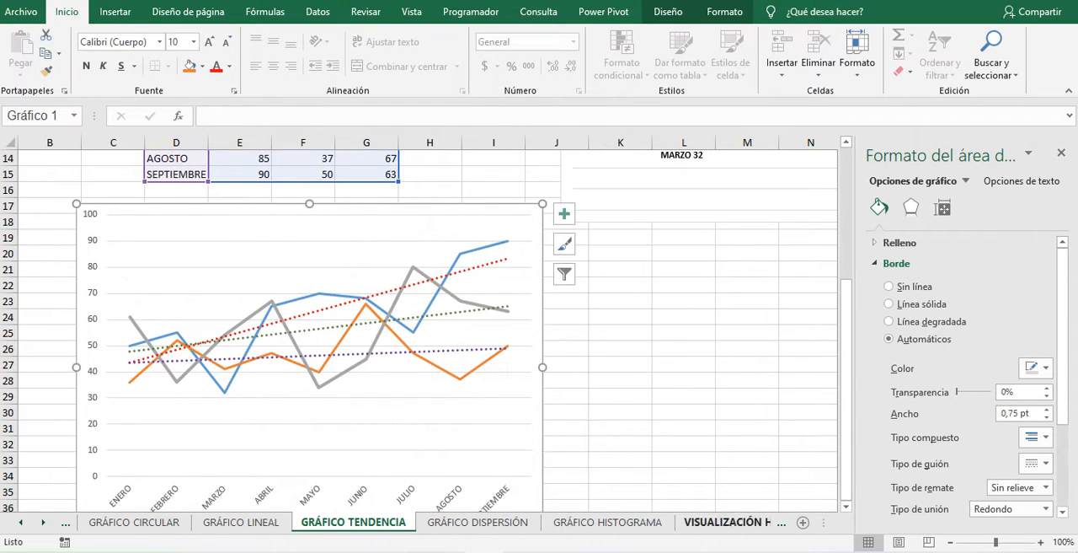
- Close the formatting pane and enlarge the three-year chart further, to just past column M and about row 40
scroll(700, 447, "down", 1)
scroll(700, 446, "down", 2)
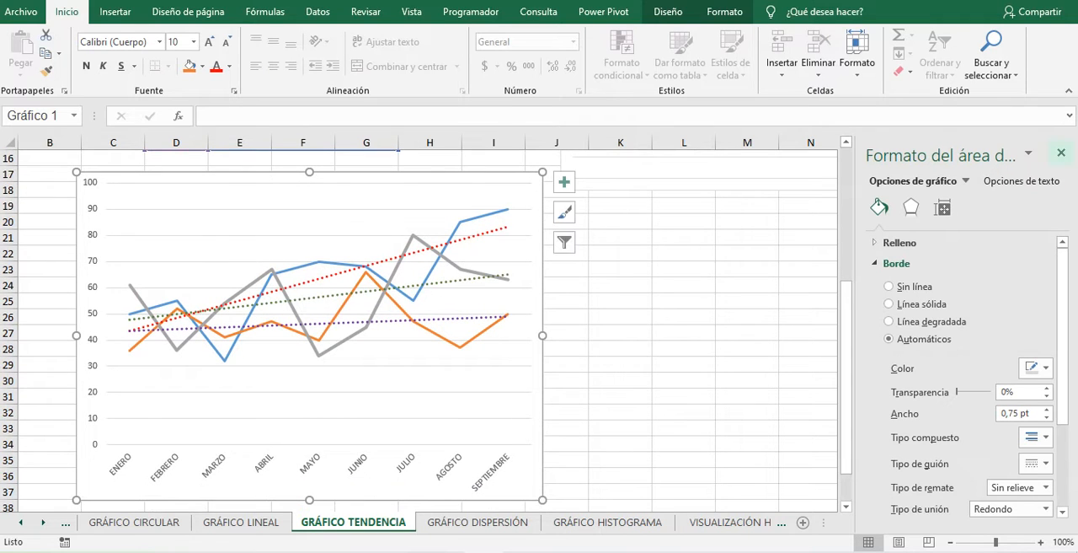
left_click(1061, 153)
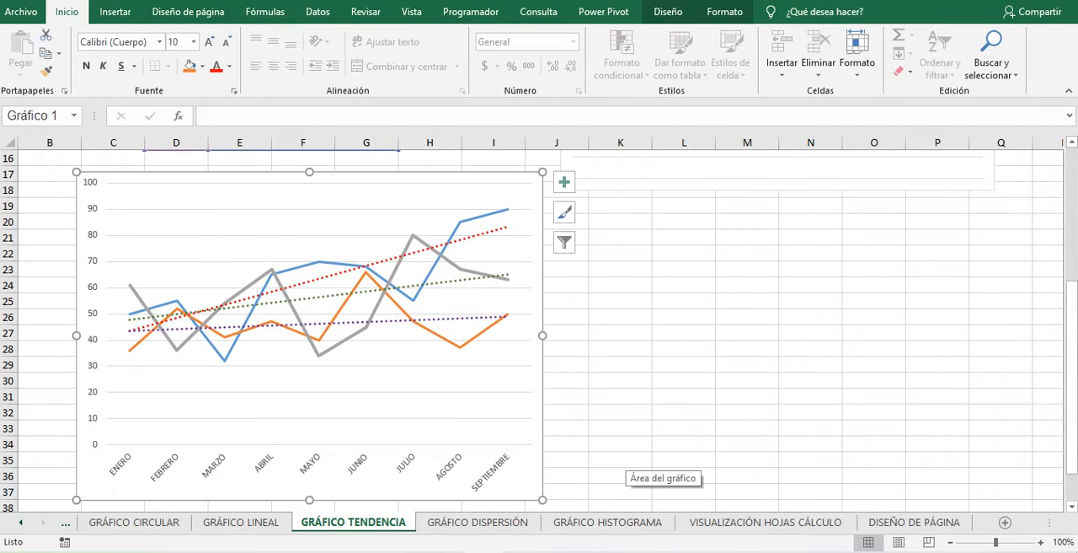
left_click_drag(542, 500, 590, 532)
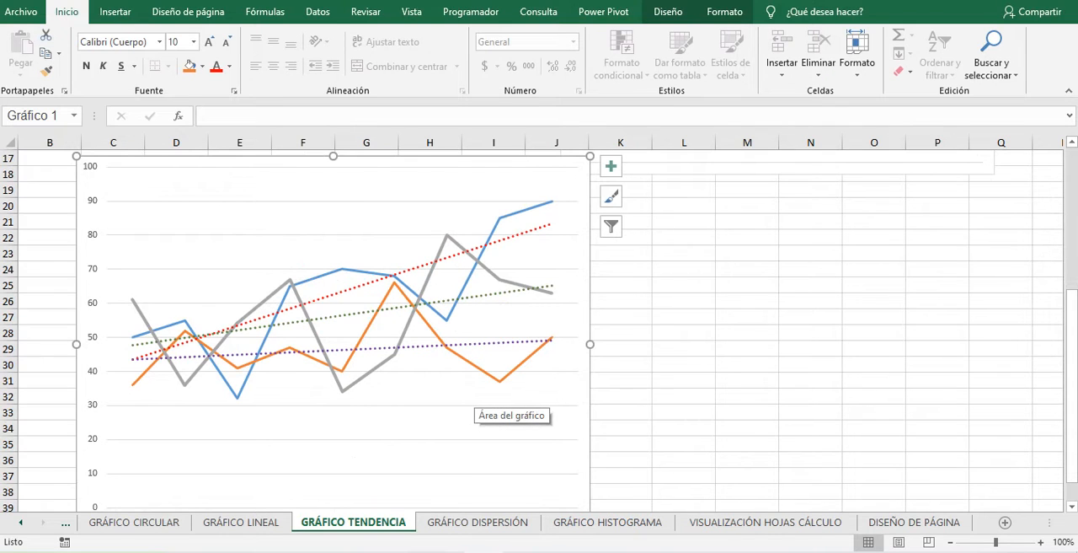
left_click_drag(589, 344, 799, 343)
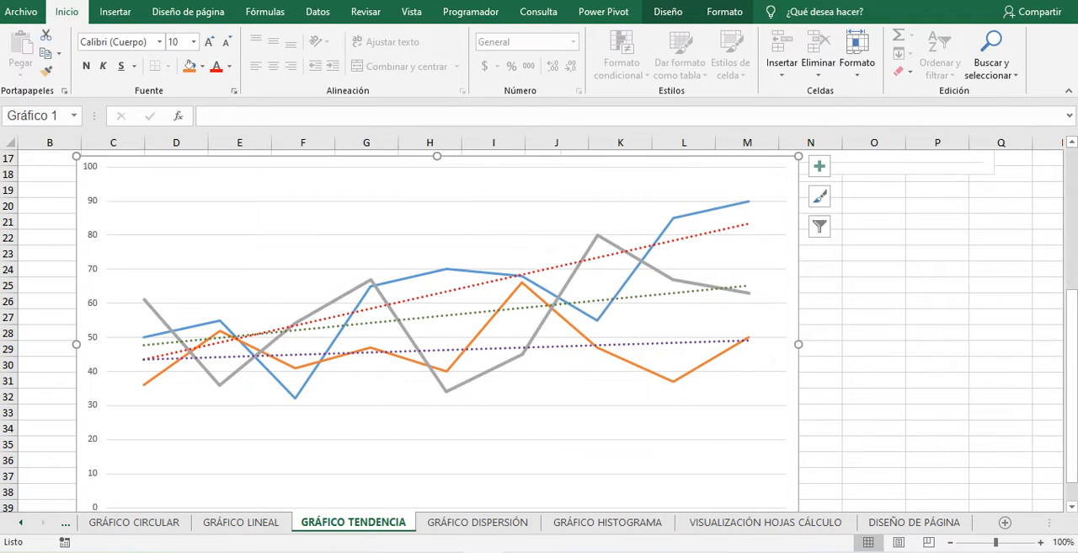
scroll(125, 414, "down", 2)
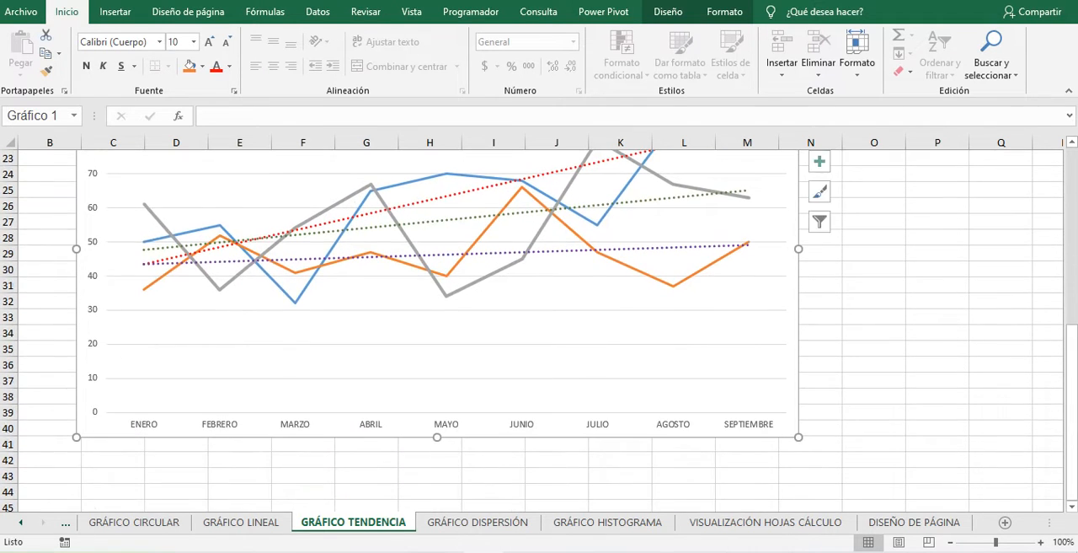
- Set the orange 2021 series' fill to a light purple picked from the standard colours in the full colour palette
scroll(874, 378, "up", 1)
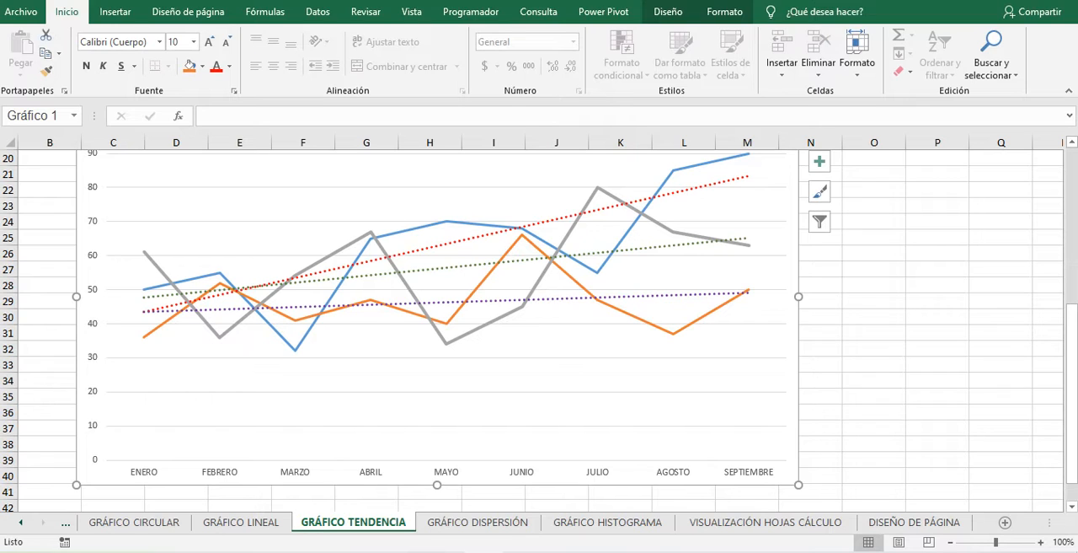
left_click(484, 280)
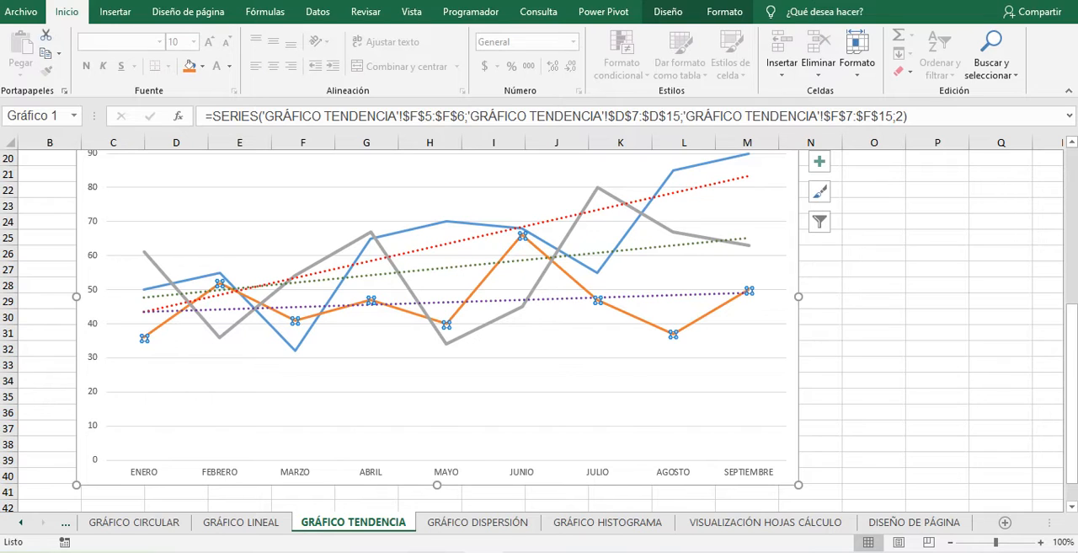
right_click(721, 305)
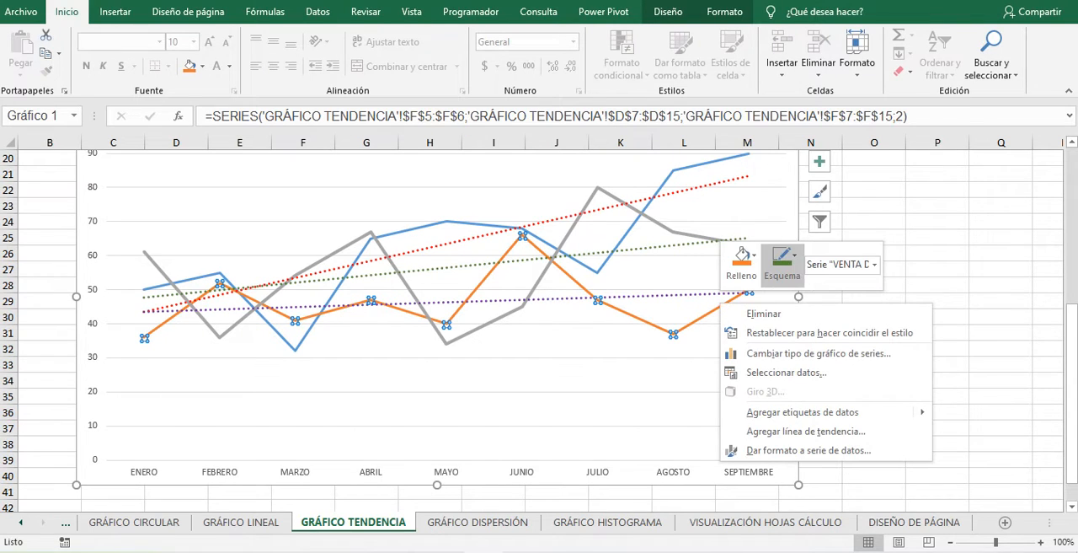
left_click(742, 258)
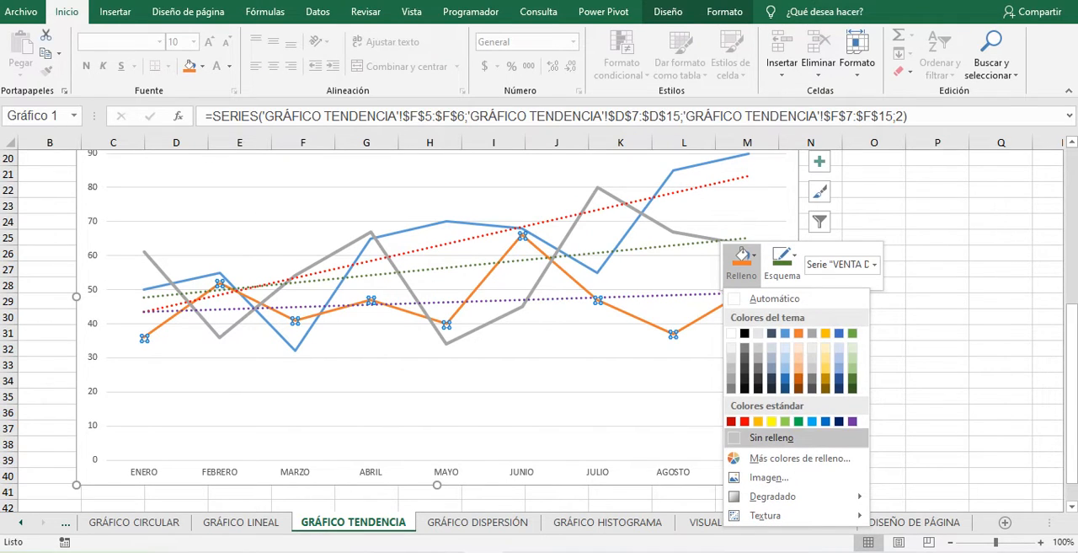
left_click(799, 457)
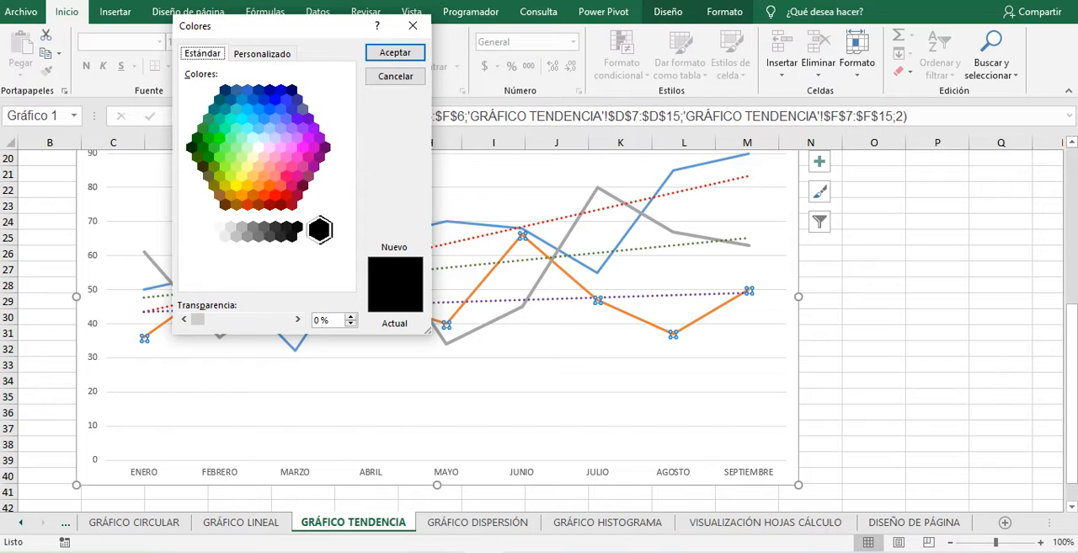
left_click(303, 167)
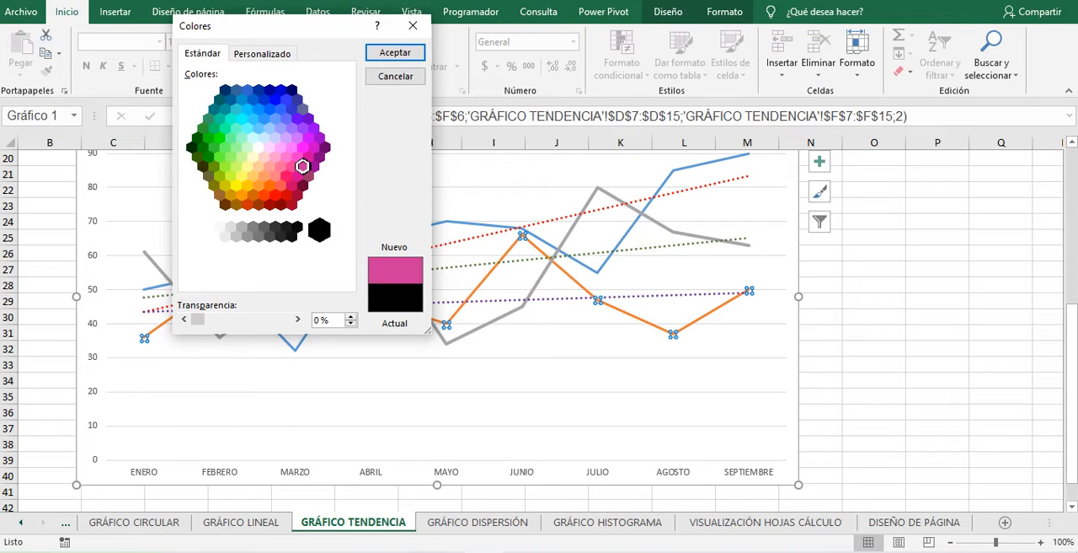
left_click(296, 157)
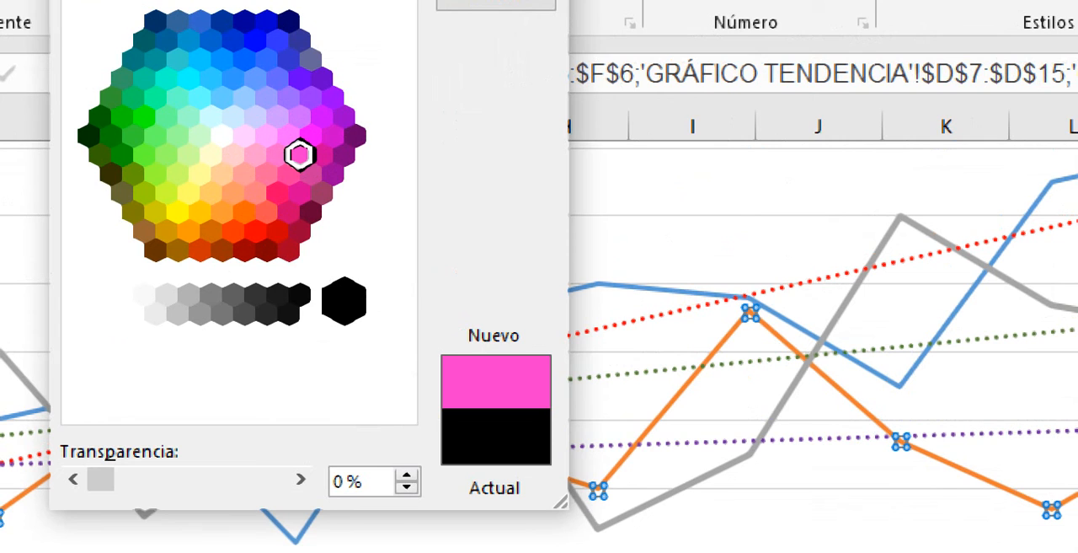
left_click(278, 156)
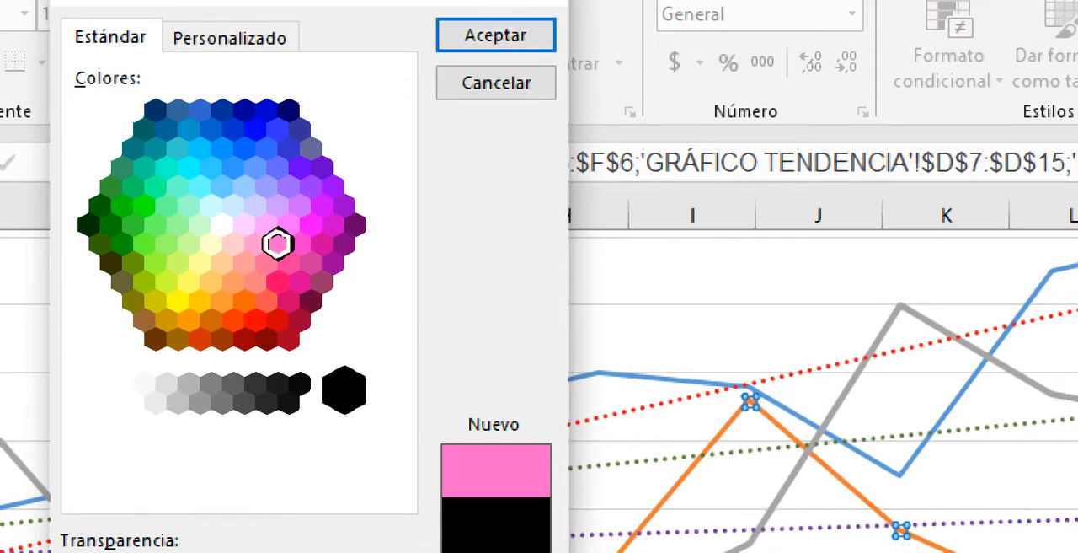
left_click(322, 243)
left_click(333, 224)
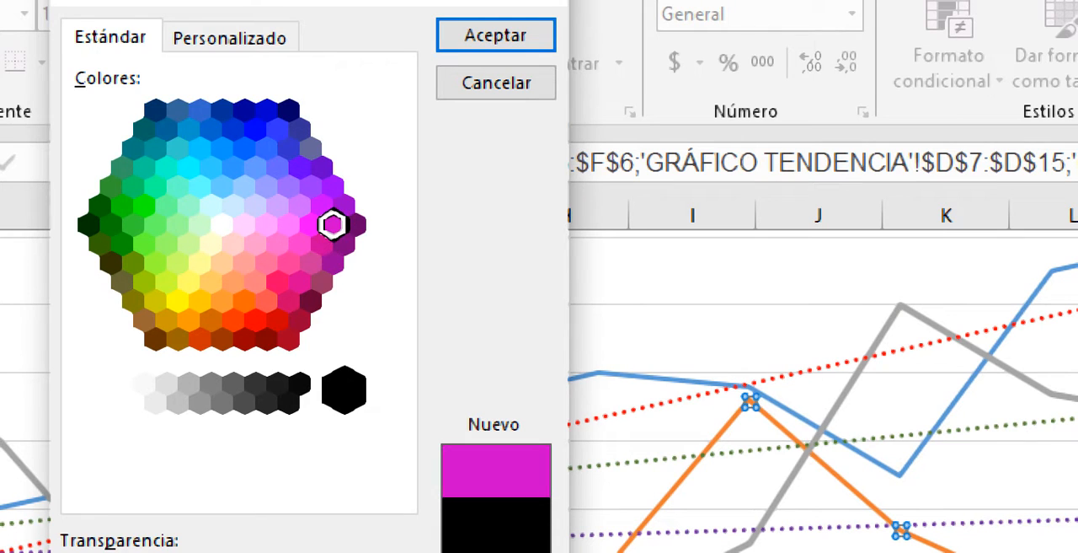
left_click(321, 206)
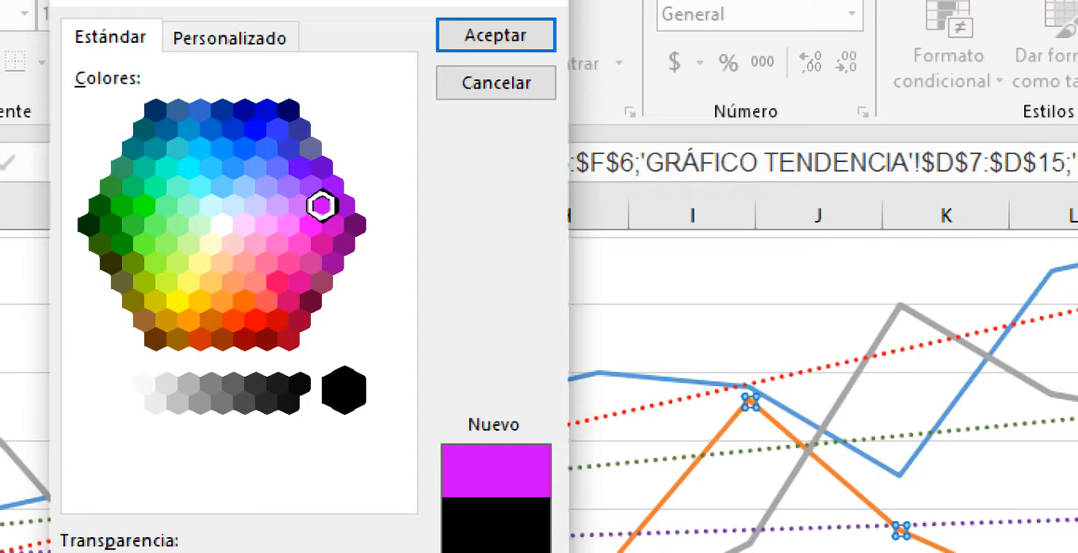
left_click(300, 206)
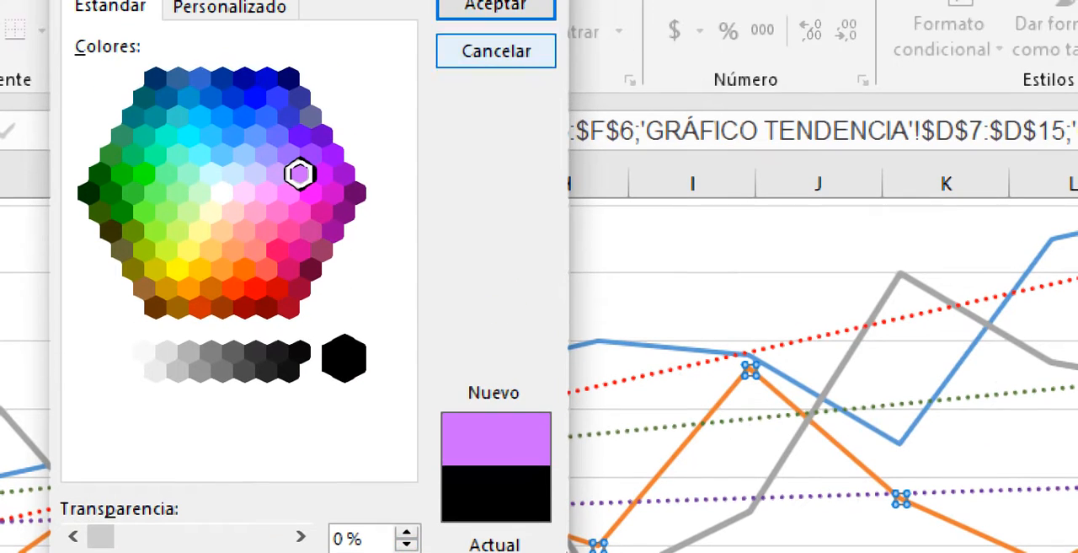
left_click(496, 5)
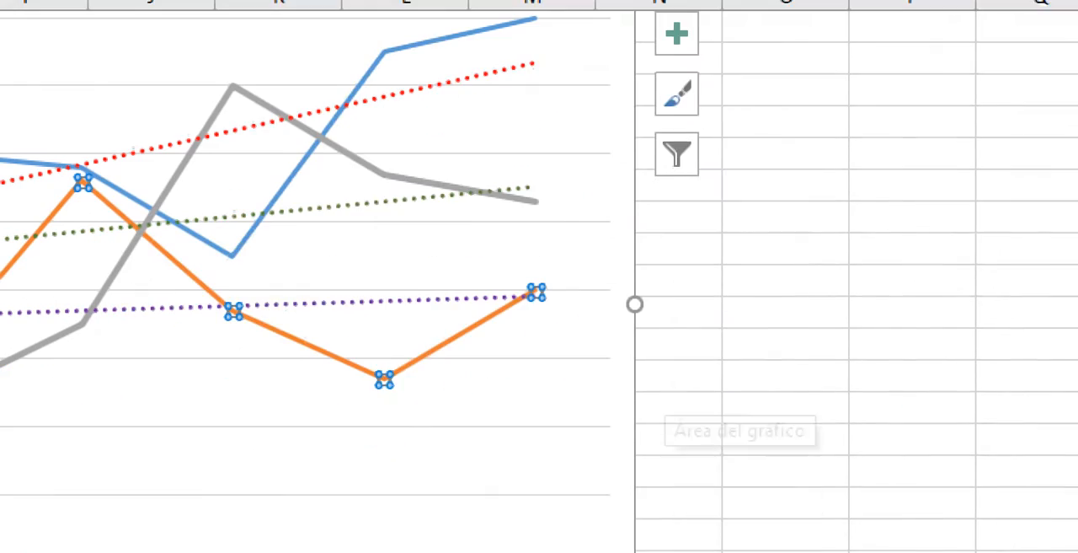
- Change the orange 2021 line's outline to the recently used light purple and deselect the series
left_click(717, 497)
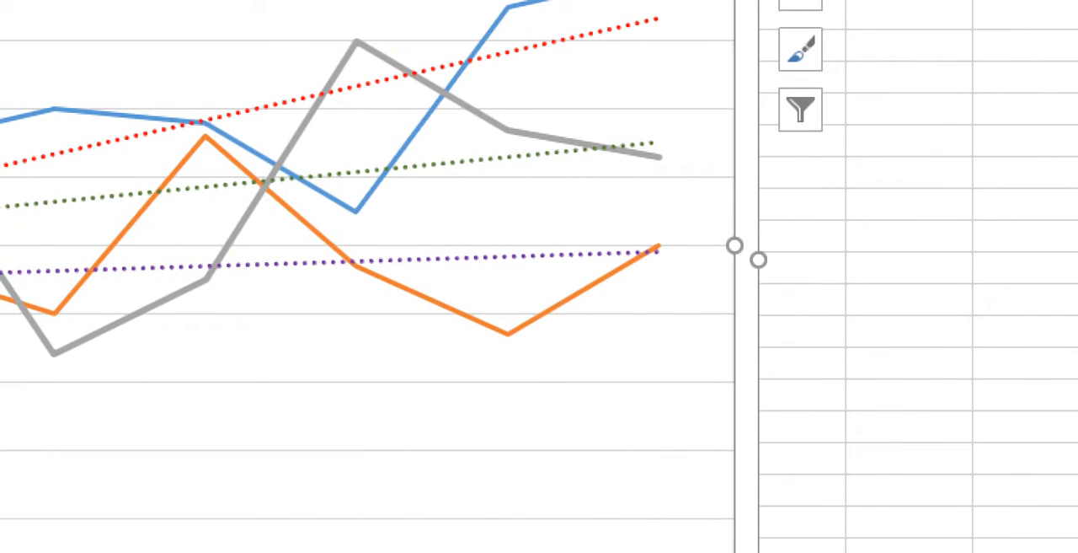
left_click(540, 316)
right_click(539, 315)
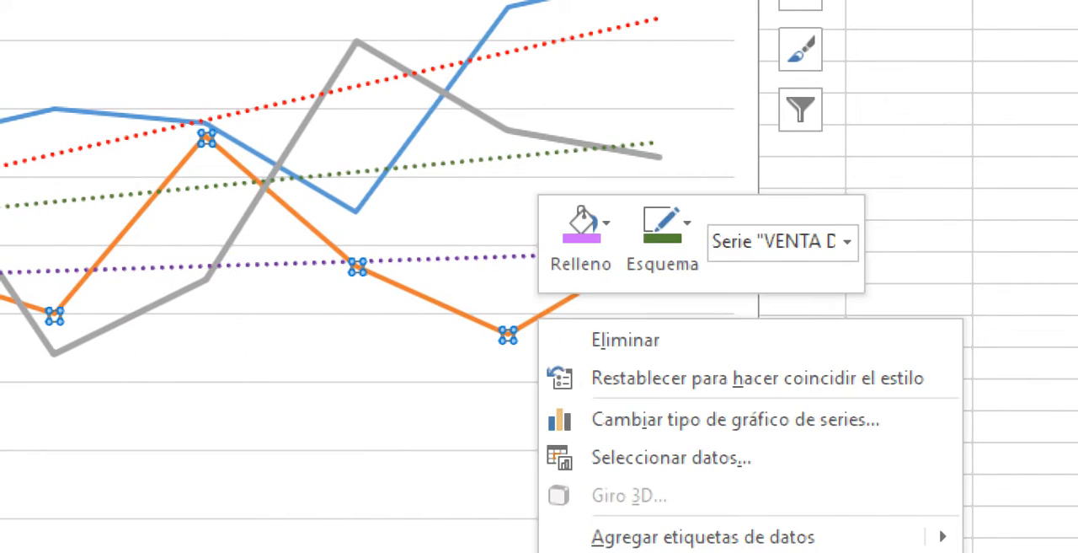
left_click(663, 241)
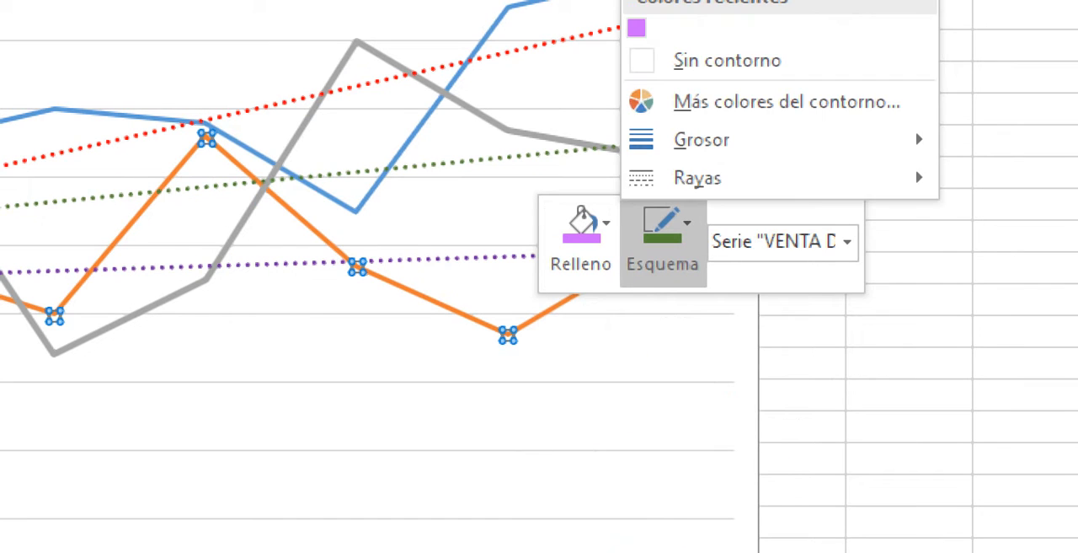
left_click(637, 28)
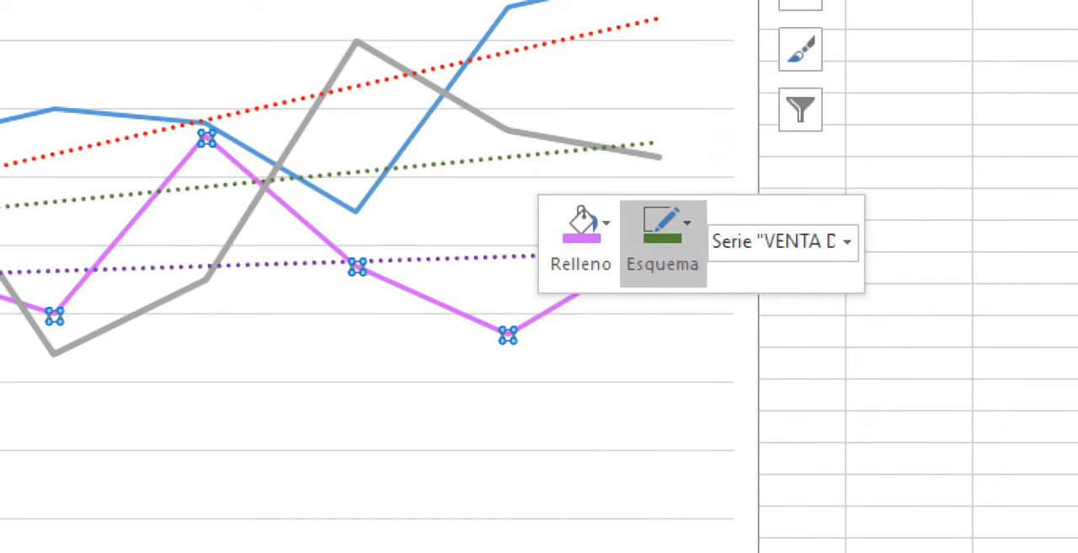
left_click(513, 316)
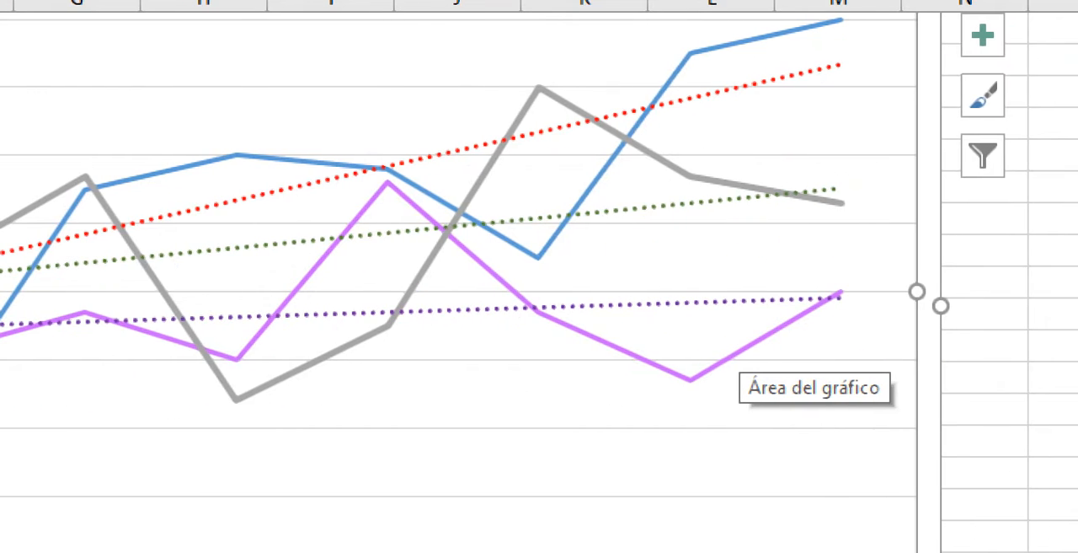
- Change the grey 2022 series' fill and outline to a light green theme colour
left_click(741, 198)
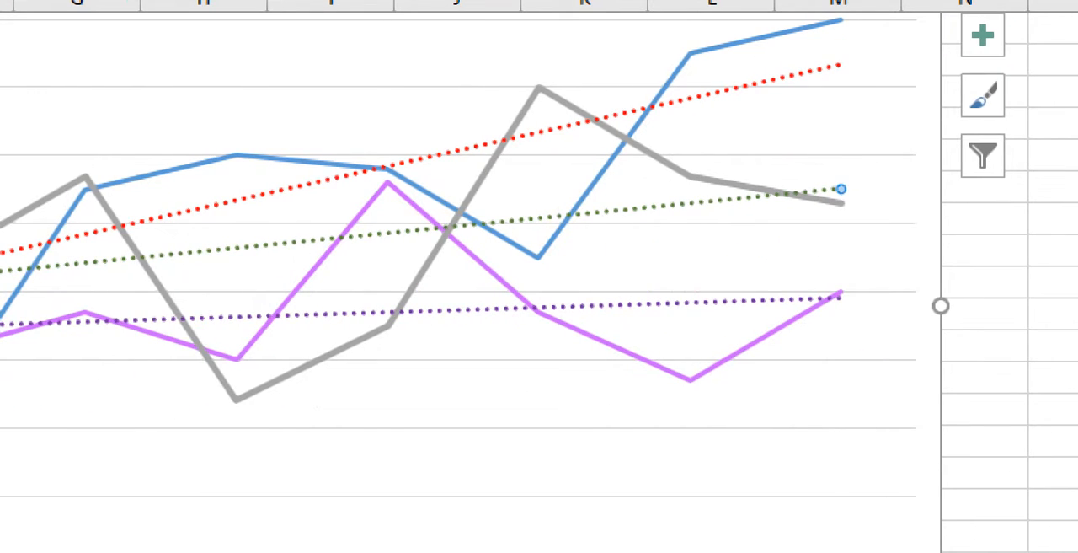
right_click(637, 145)
left_click(681, 77)
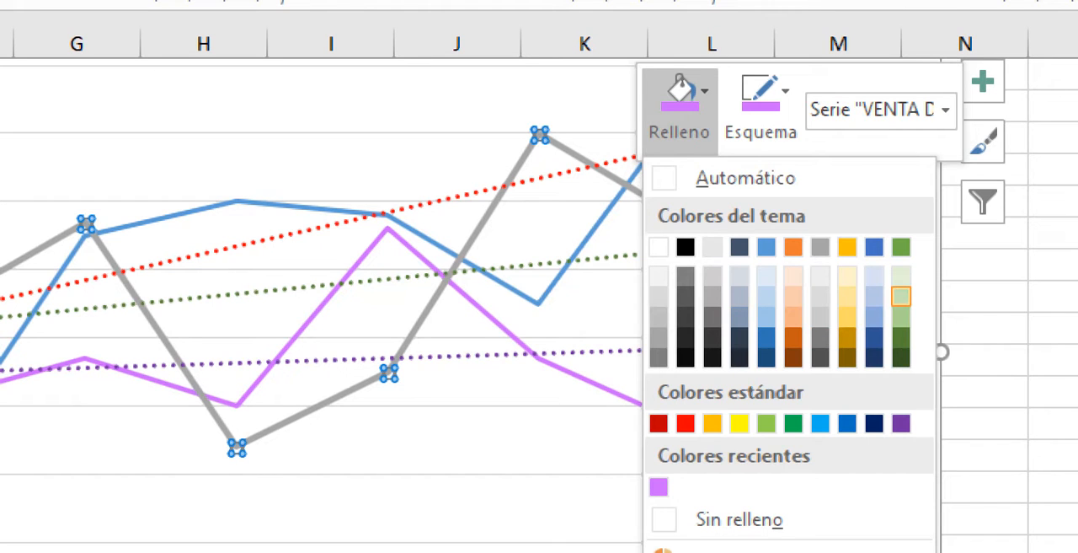
left_click(901, 316)
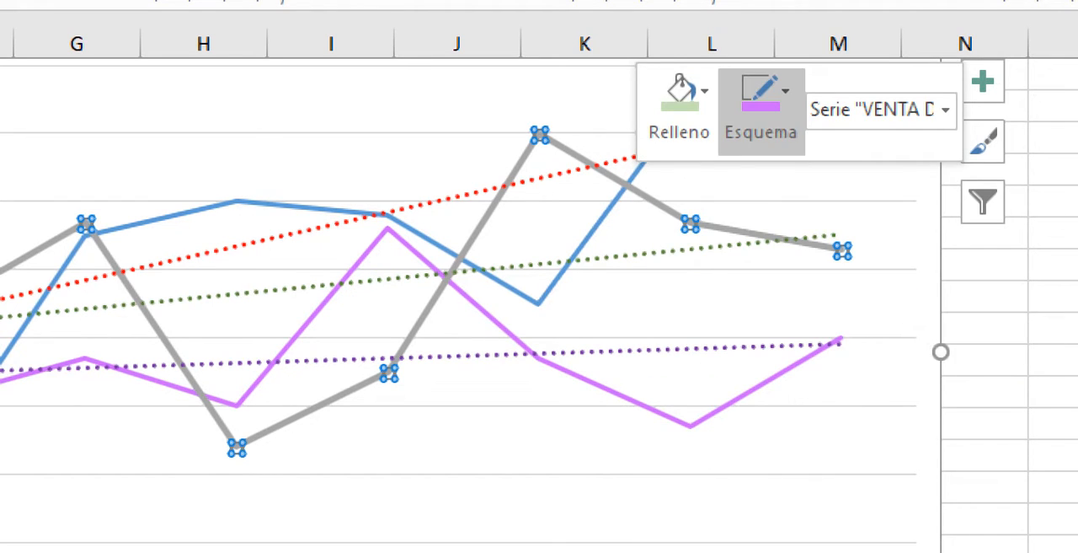
left_click(761, 92)
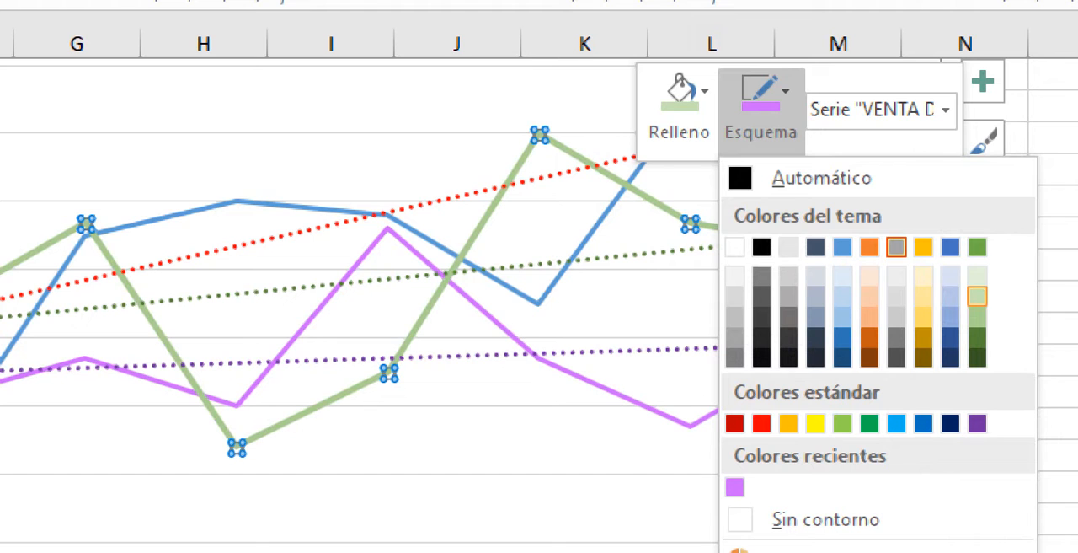
left_click(977, 316)
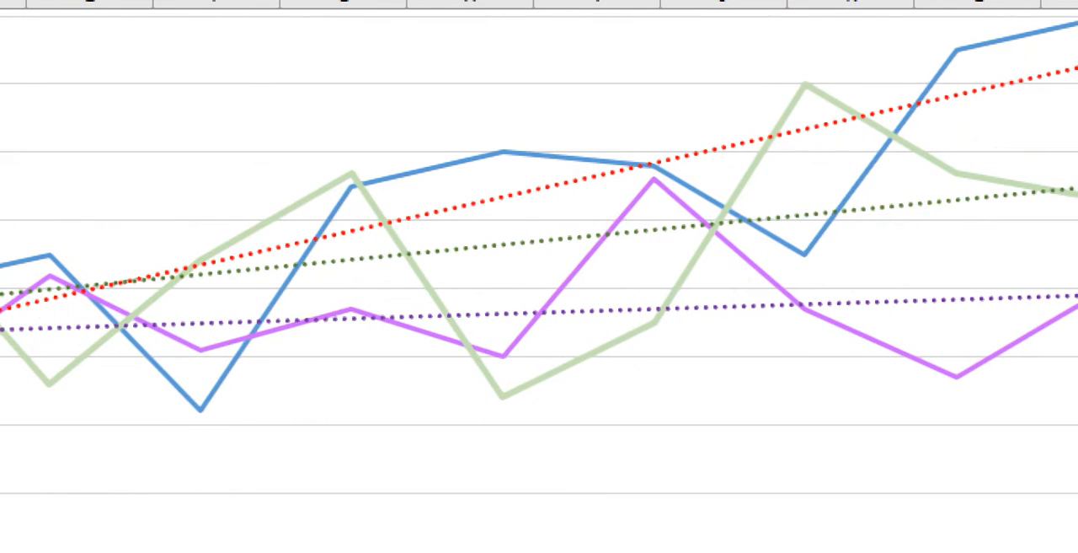
- Change the blue 2020 series' fill and outline to a light blue theme colour and deselect the series
left_click(957, 51)
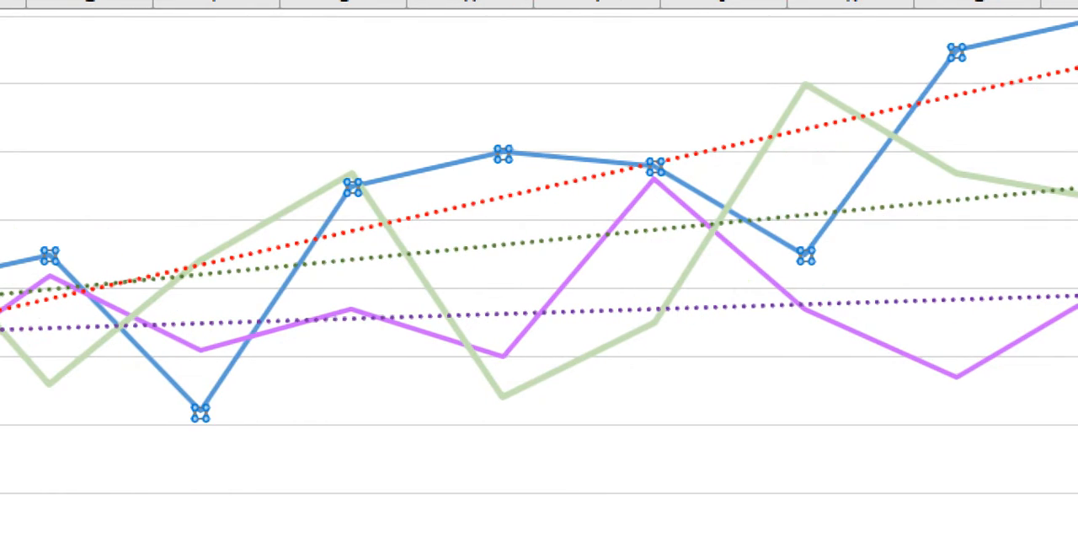
right_click(861, 174)
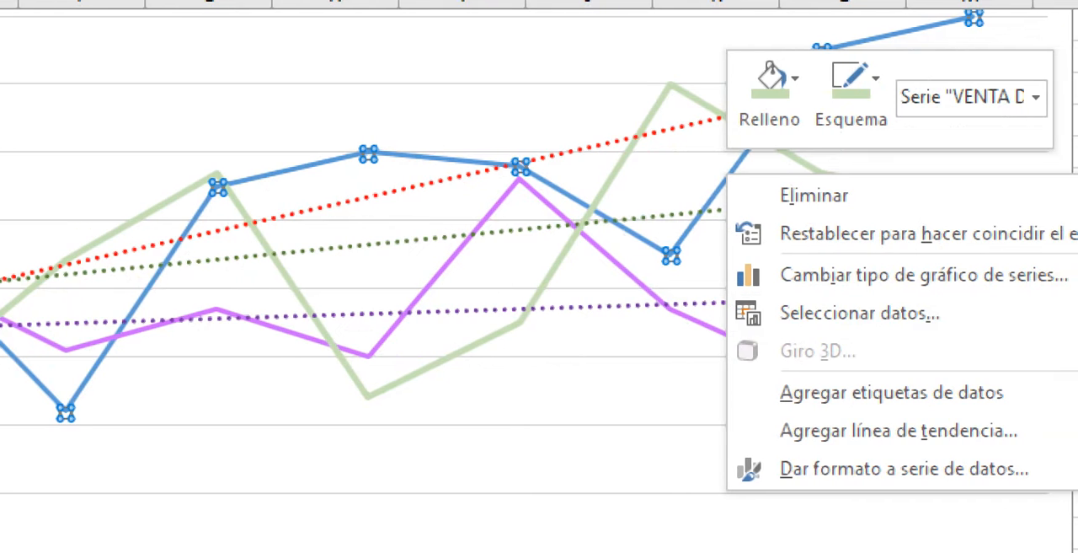
left_click(905, 100)
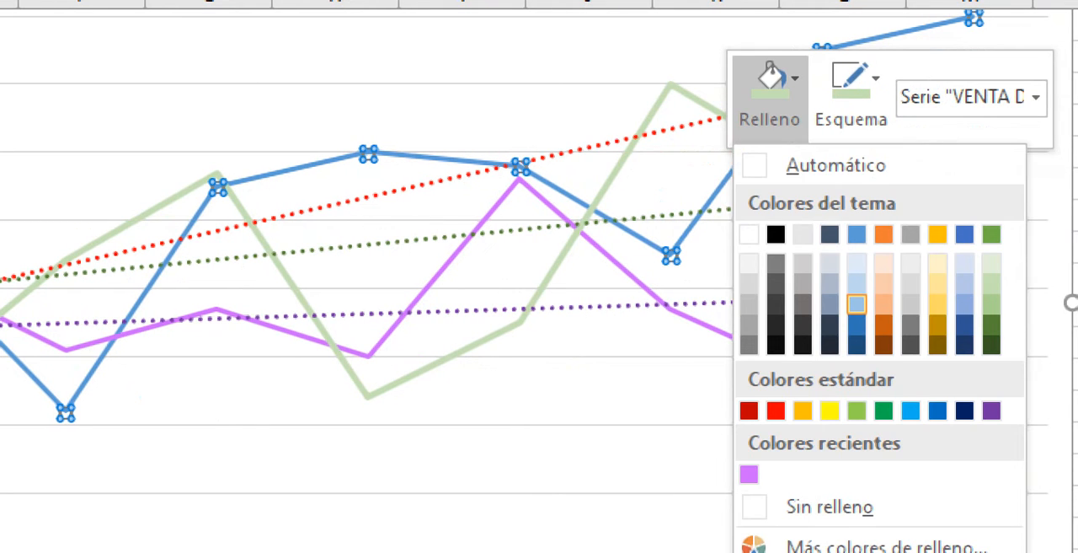
left_click(856, 304)
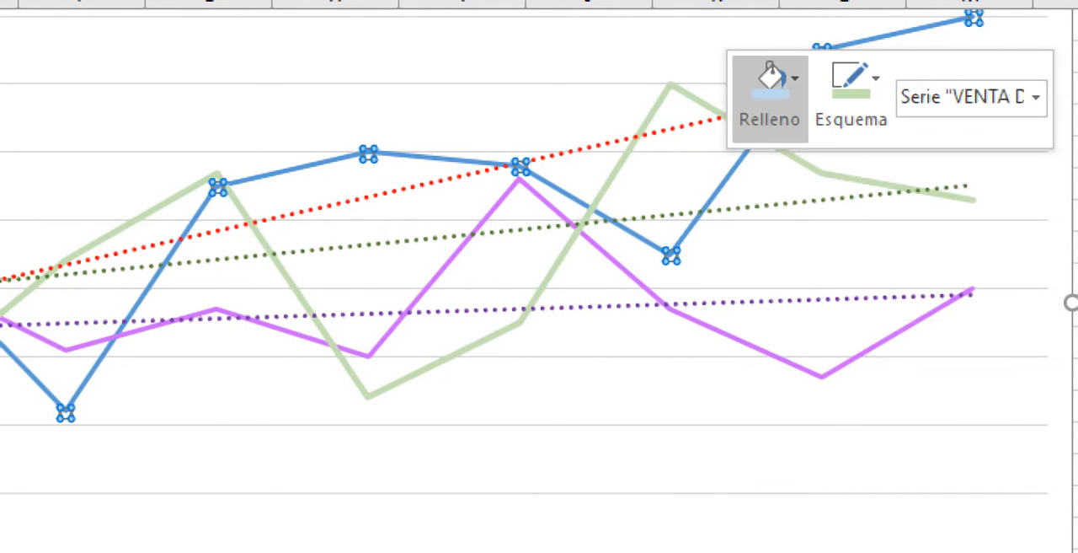
left_click(851, 97)
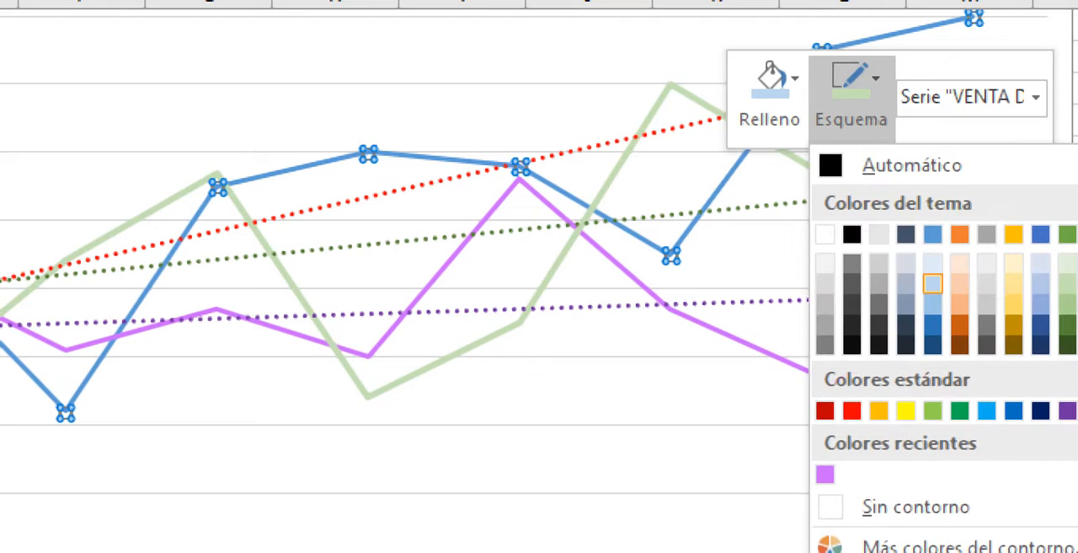
left_click(934, 283)
left_click(843, 438)
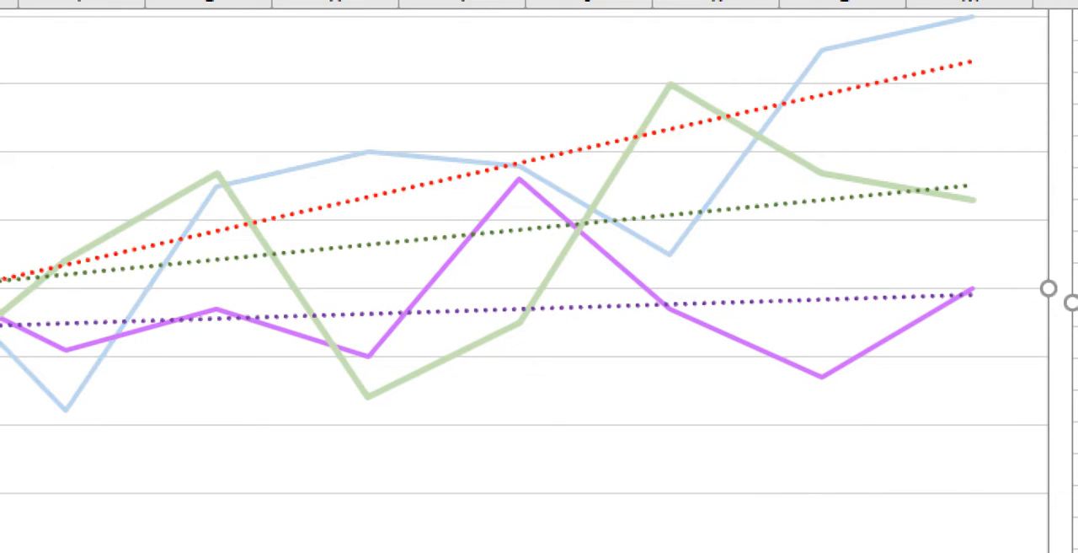
- Change the red 2020 trendline's outline to a darker blue theme colour and deselect the trendline
left_click(843, 84)
right_click(805, 92)
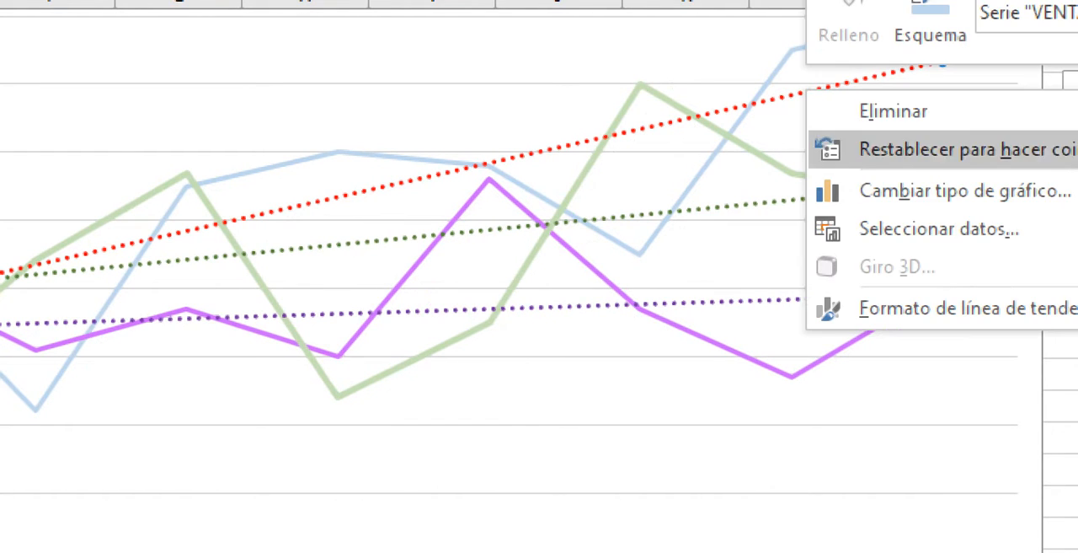
left_click(903, 34)
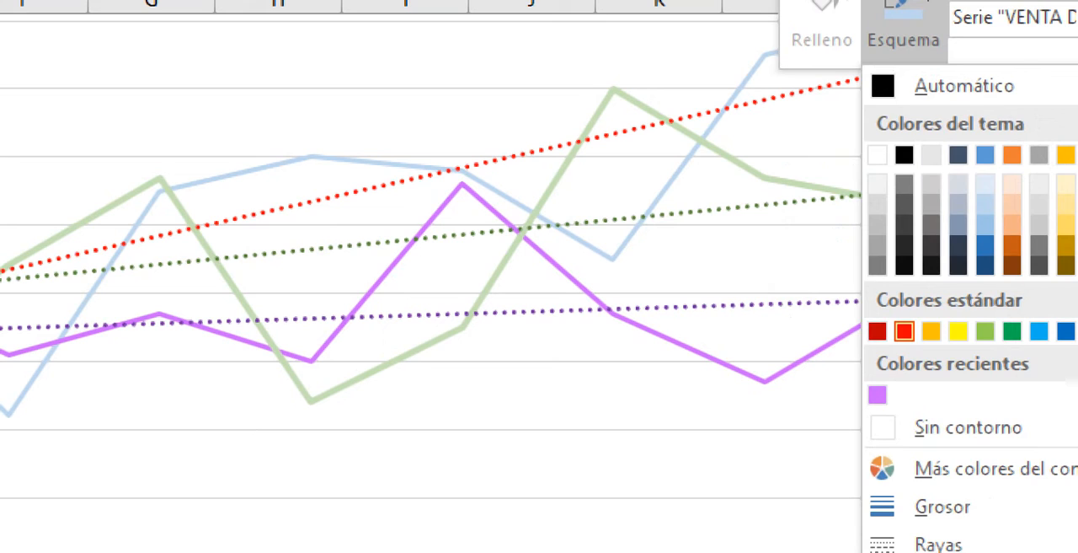
key("Escape")
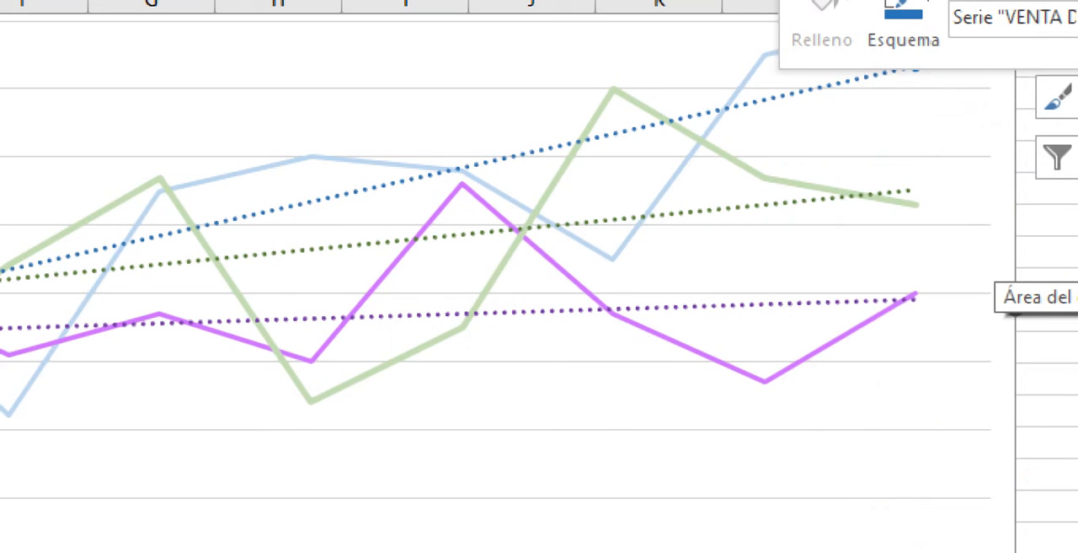
left_click(988, 252)
left_click(811, 303)
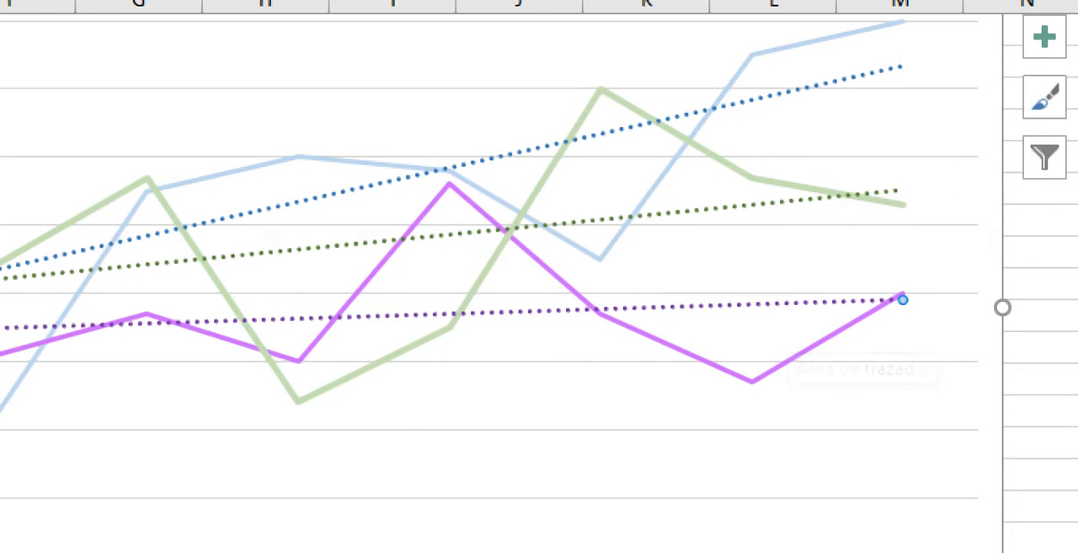
right_click(806, 303)
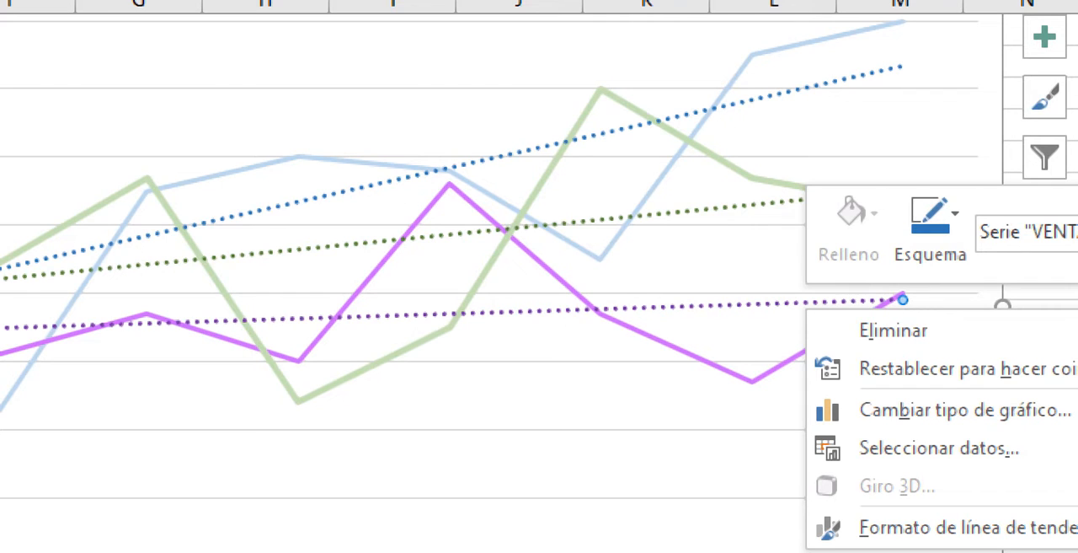
key("Escape")
- Change the purple 2021 series' outline to a light orange theme colour
right_click(769, 373)
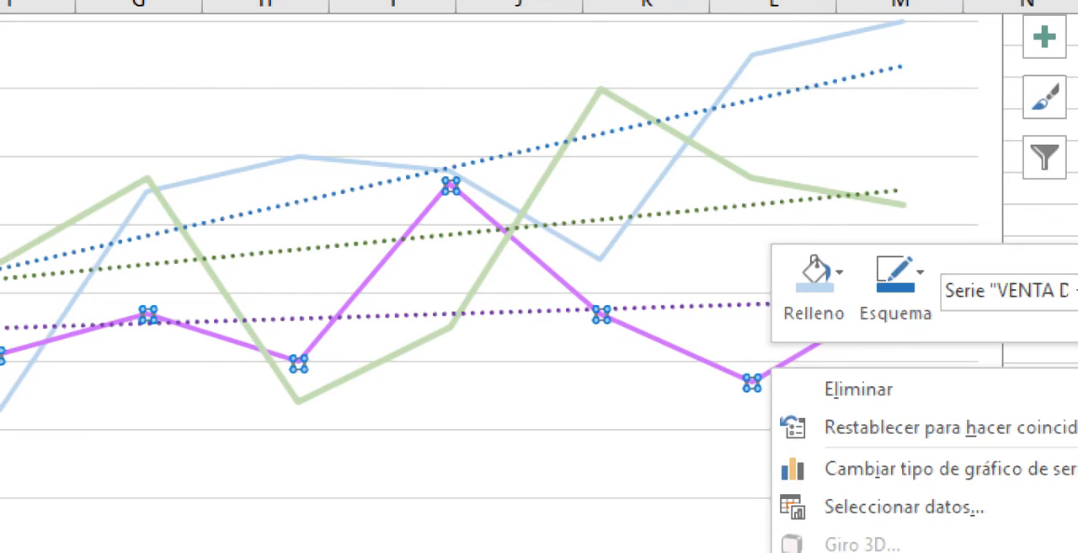
left_click(896, 287)
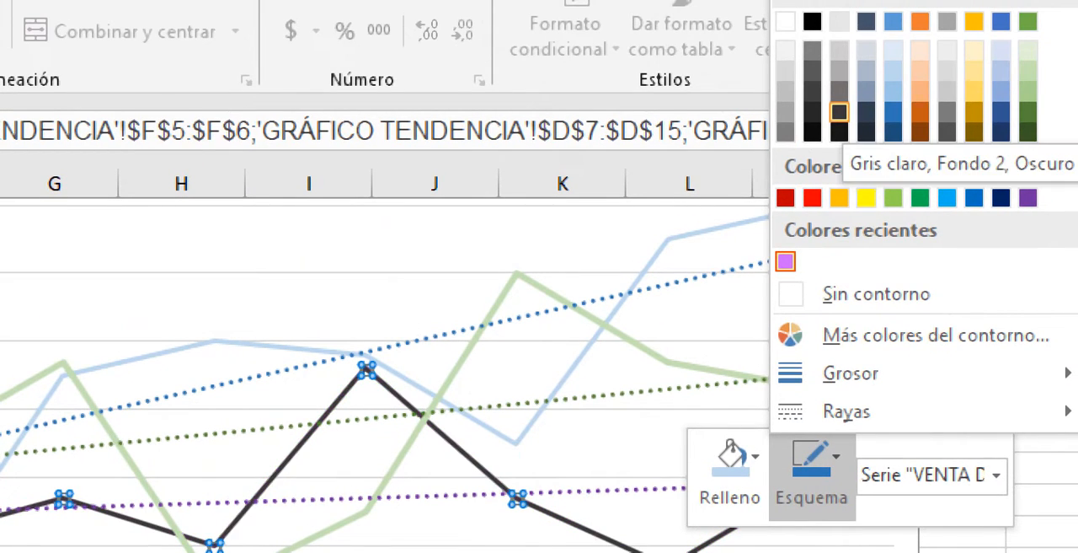
left_click(920, 70)
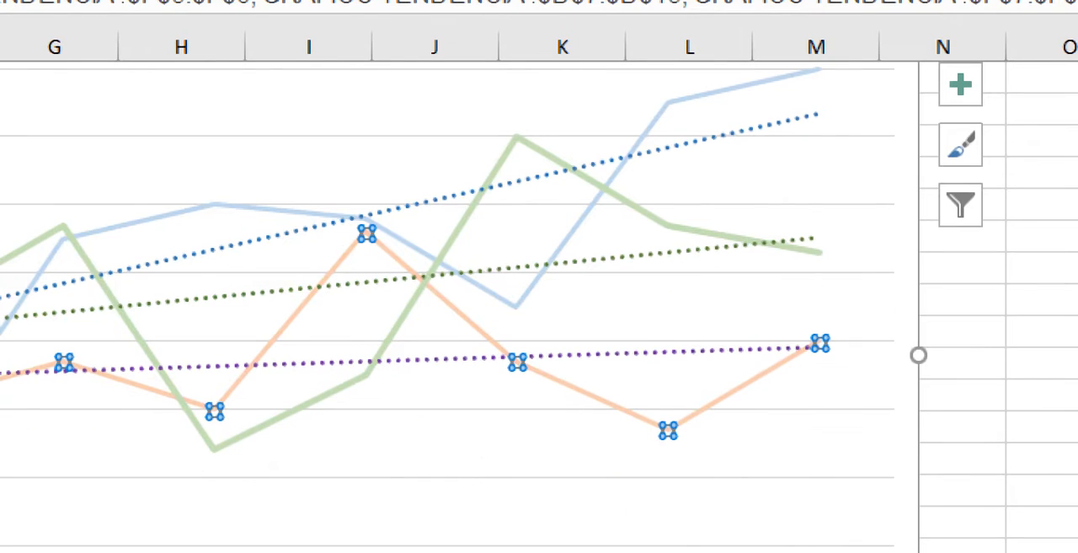
- Change the purple 2021 trendline's outline to a darker orange theme colour and deselect the trendline
left_click(622, 354)
right_click(616, 354)
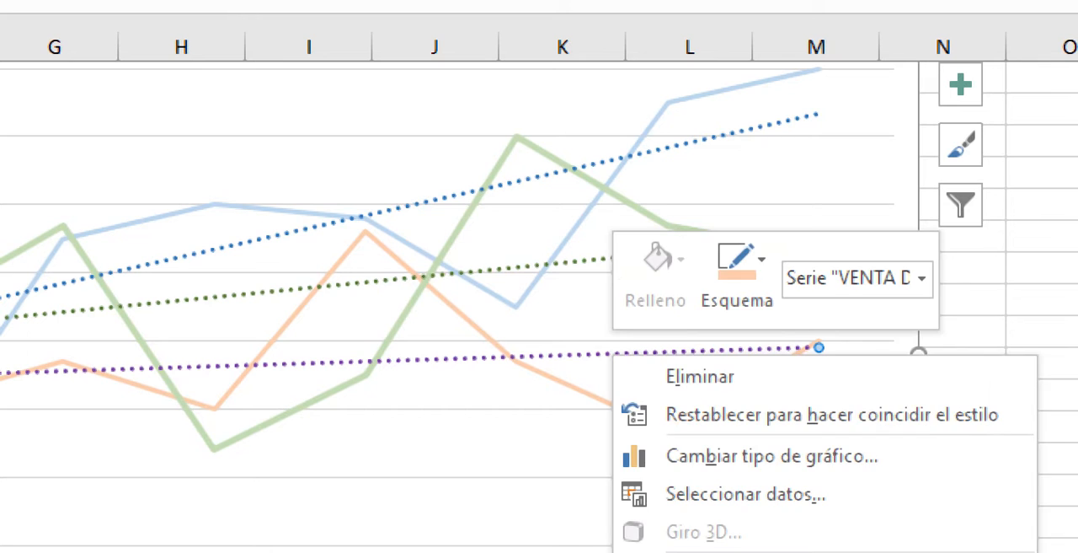
left_click(737, 269)
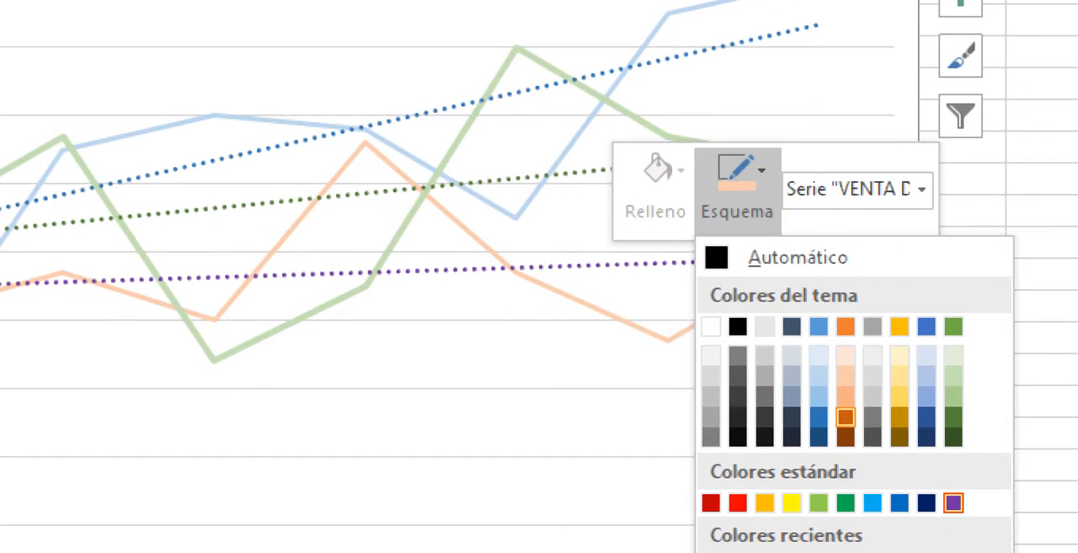
left_click(845, 416)
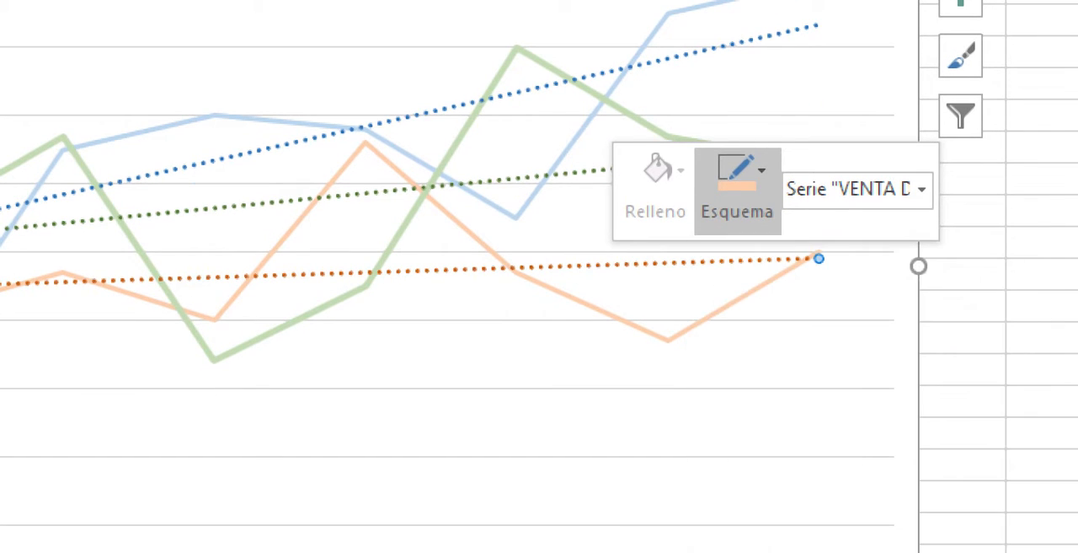
left_click(843, 417)
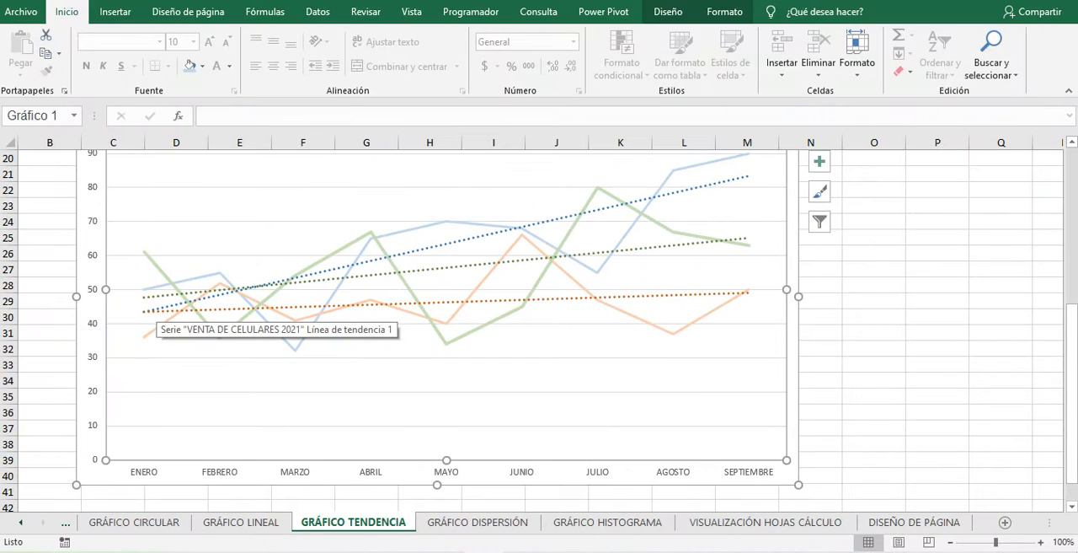
left_click(534, 425)
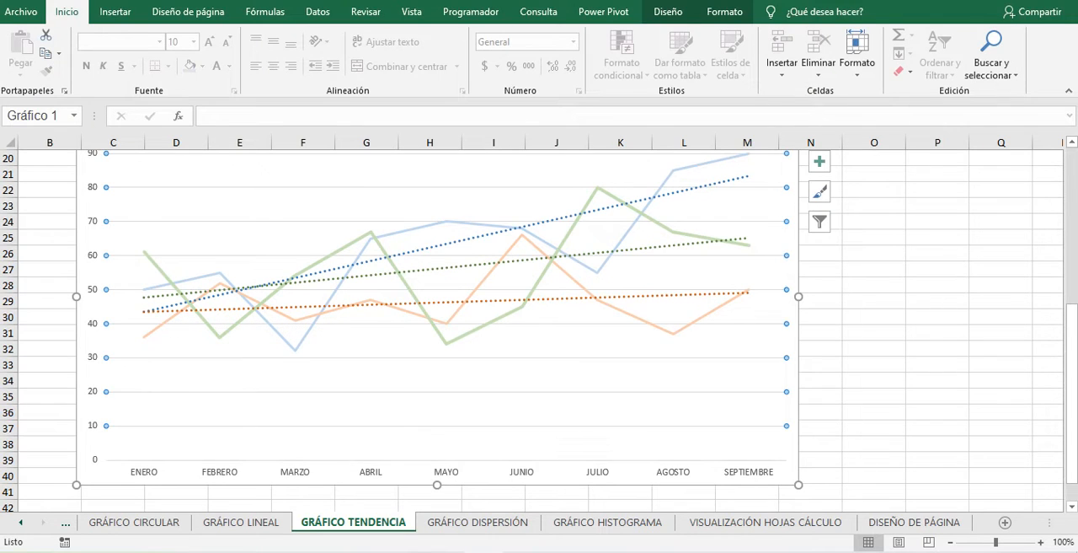
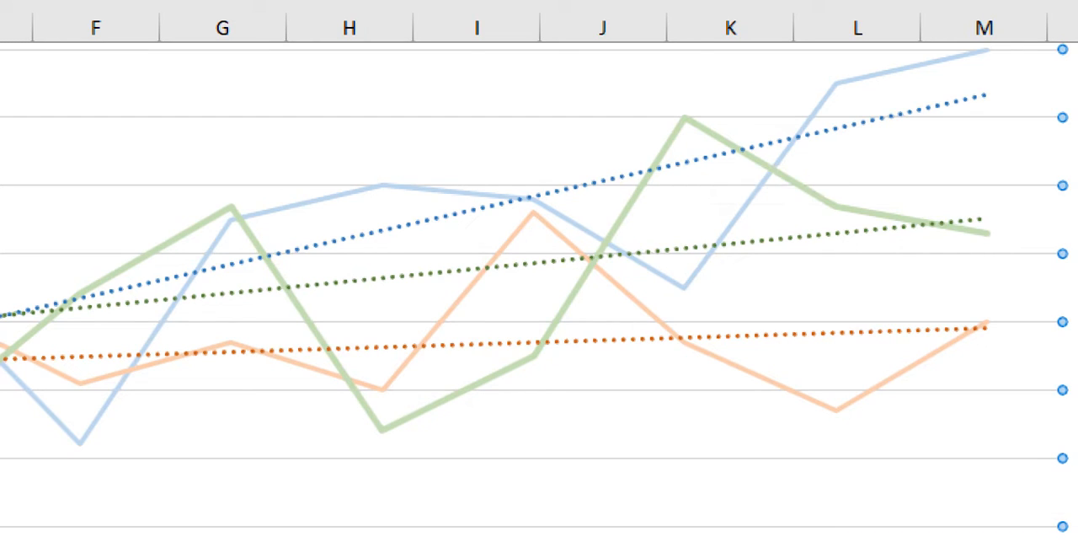
- Change the light blue 2020 series' fill and outline to a medium light gold theme colour and deselect the series
left_click(728, 244)
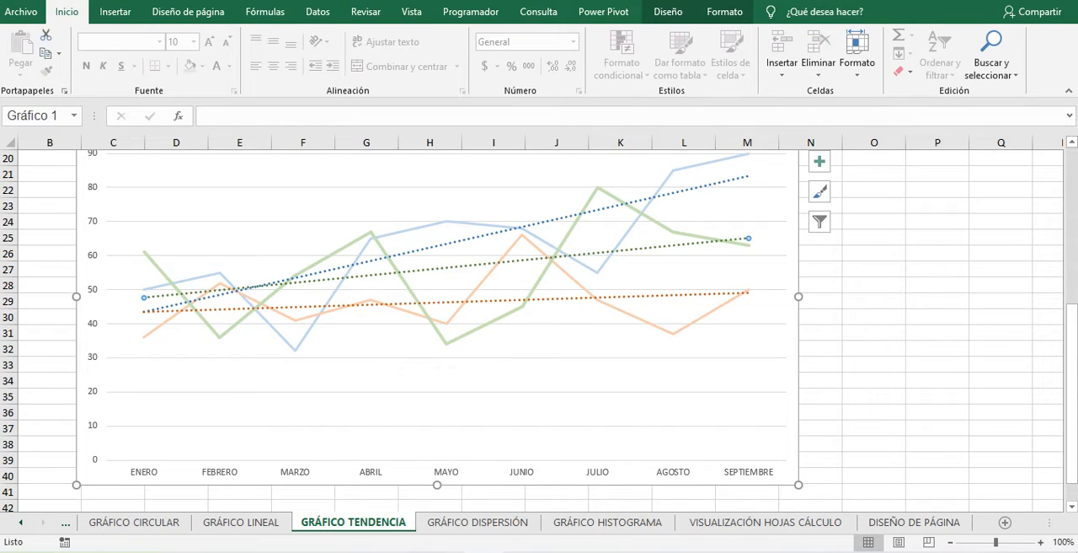
left_click(447, 222)
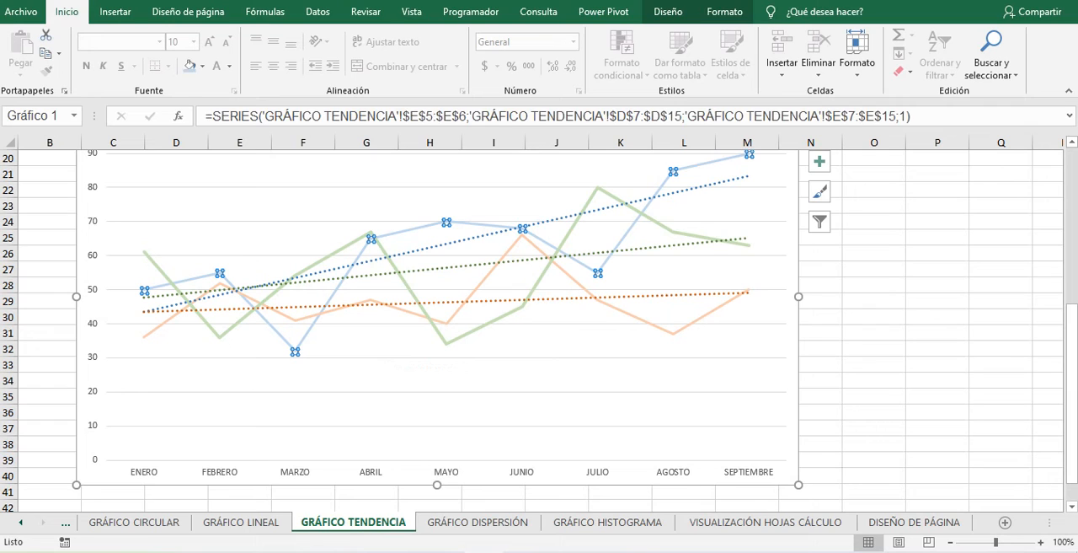
right_click(673, 172)
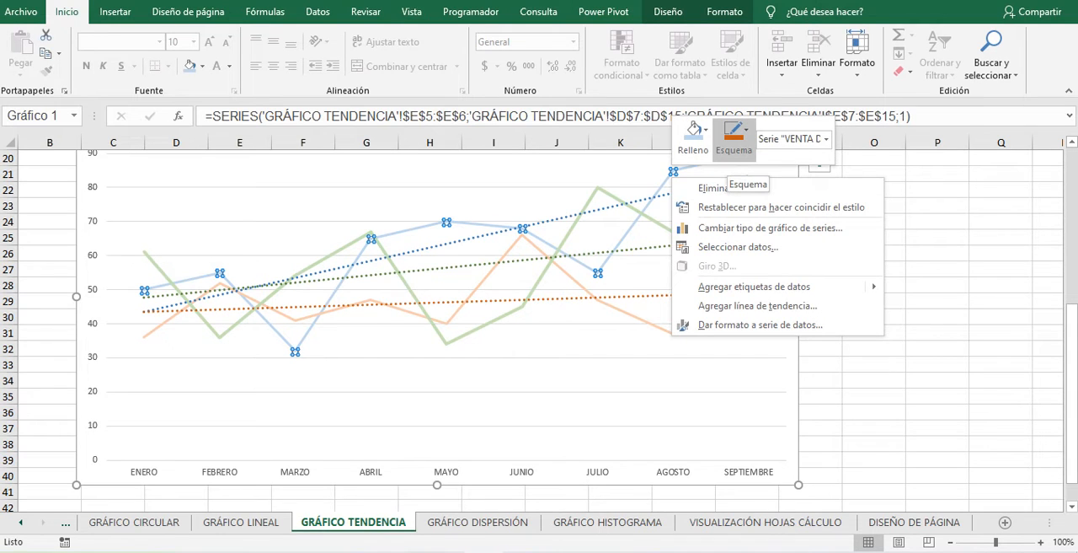
left_click(695, 133)
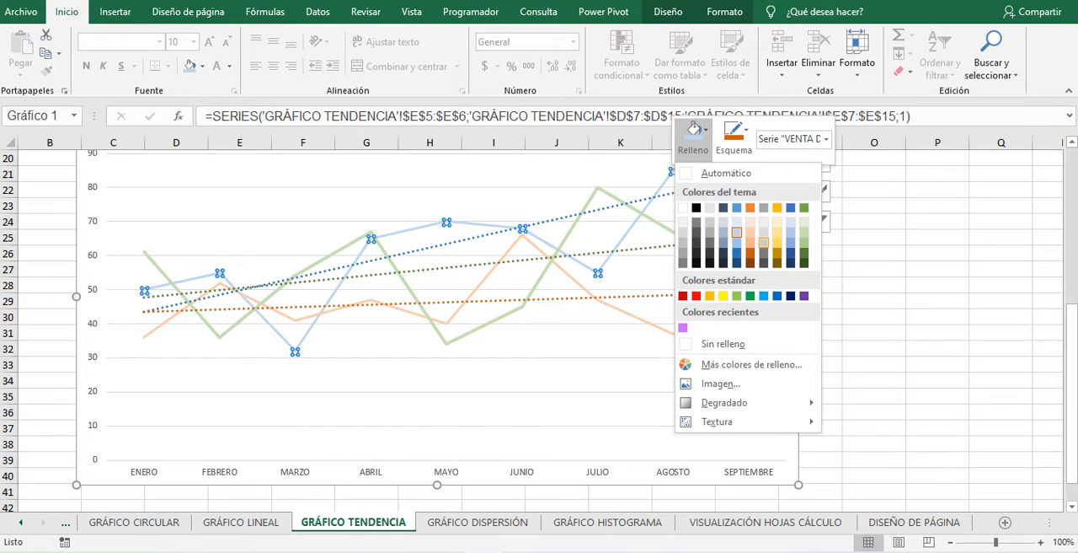
left_click(777, 241)
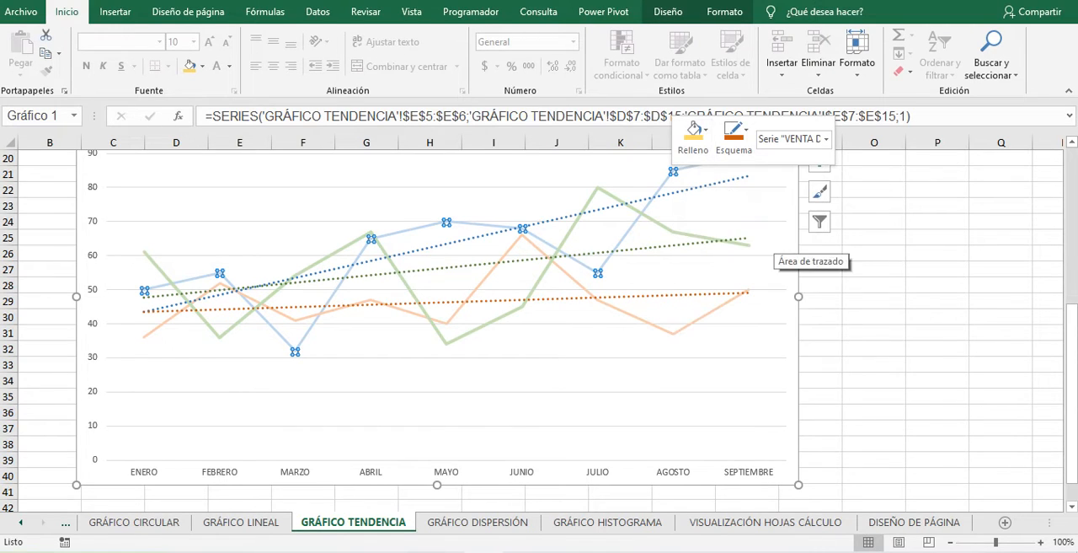
left_click(734, 135)
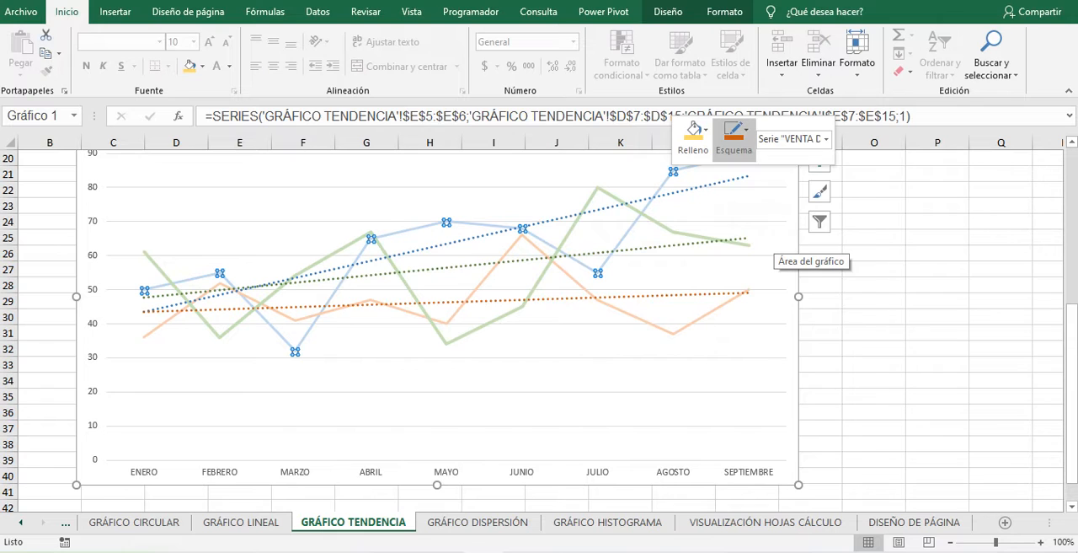
left_click(774, 232)
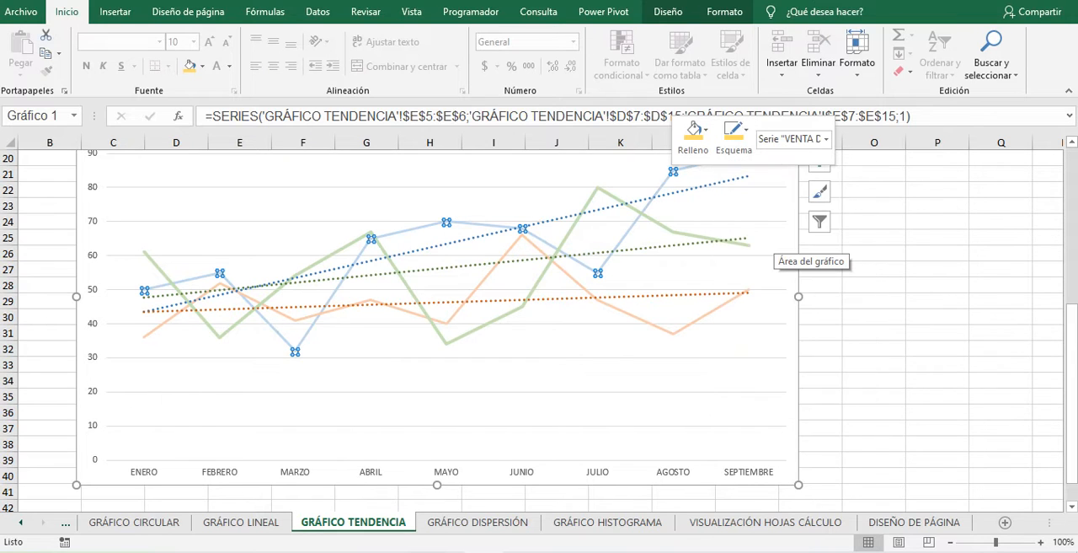
left_click(770, 368)
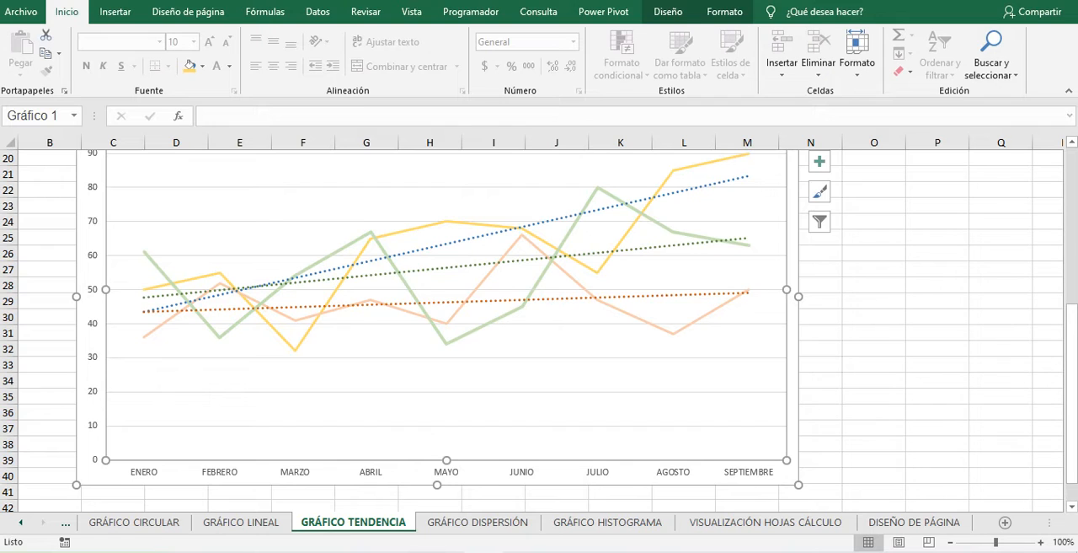
- Change the blue 2020 trendline's outline to the standard yellow colour
left_click(653, 197)
left_click(653, 197)
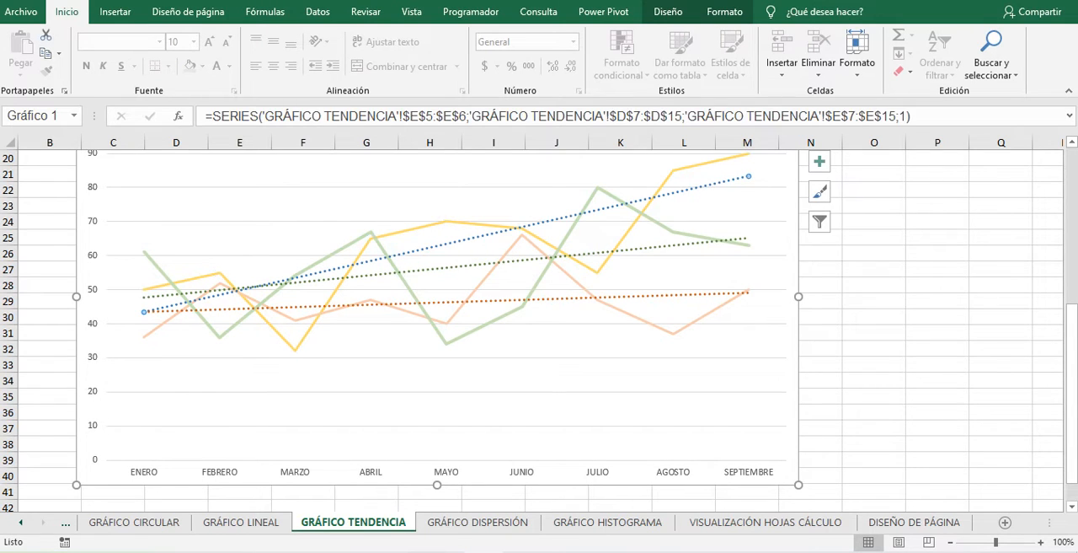
right_click(678, 192)
left_click(727, 152)
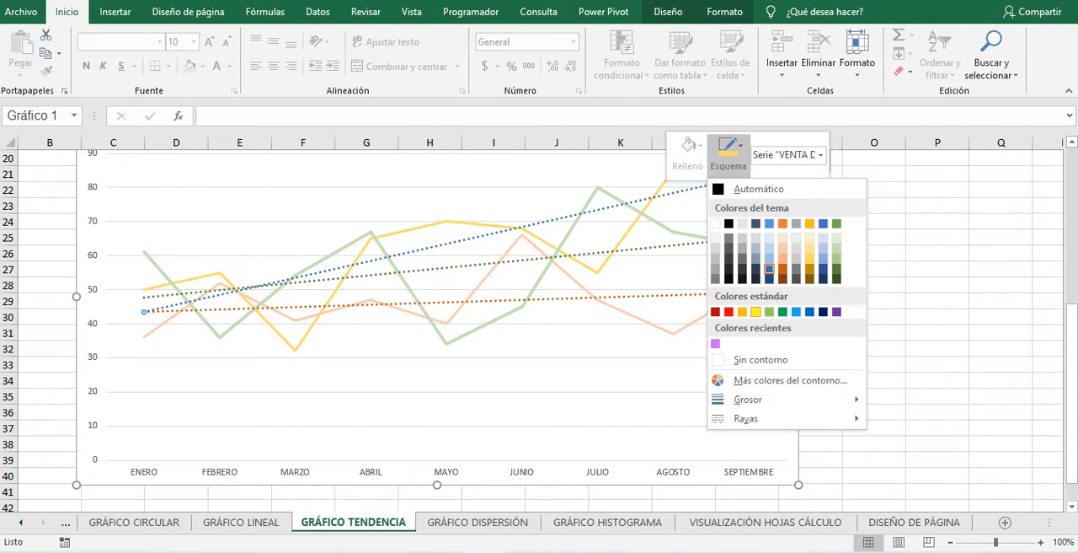
left_click(756, 311)
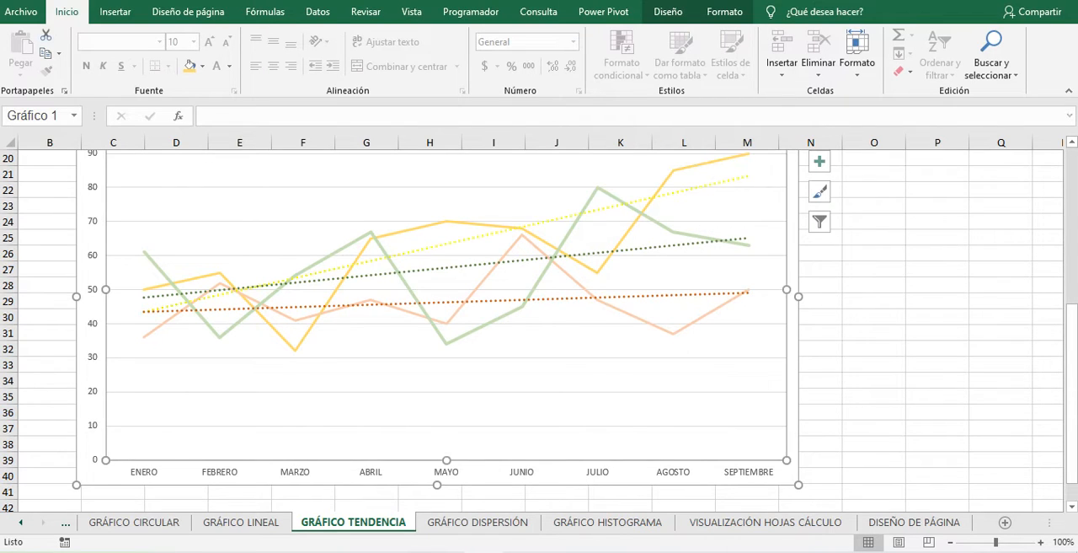
- Change the 2020 trendline's outline to a darker gold theme colour
left_click(693, 189)
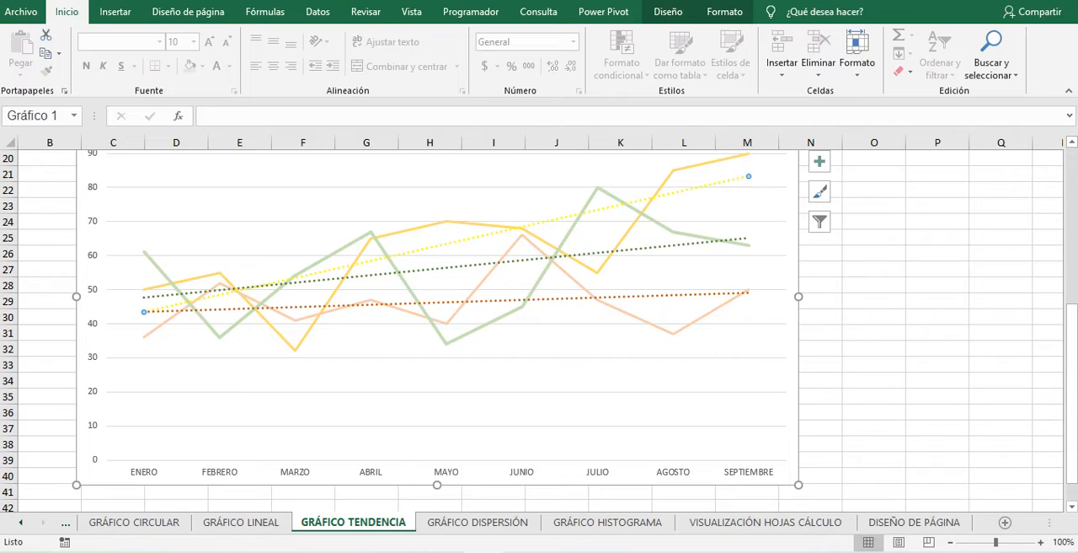
right_click(693, 189)
left_click(753, 152)
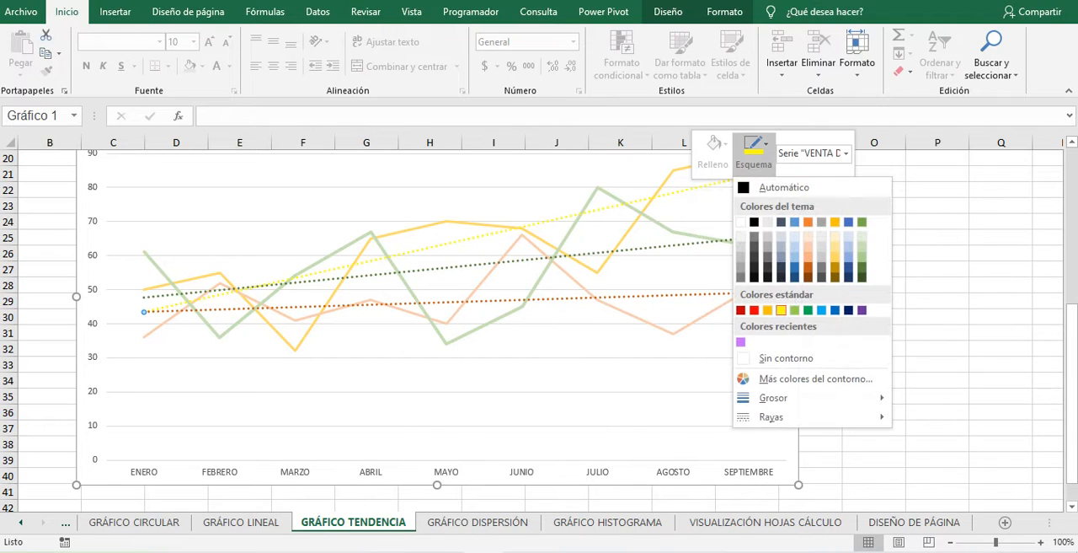
left_click(834, 267)
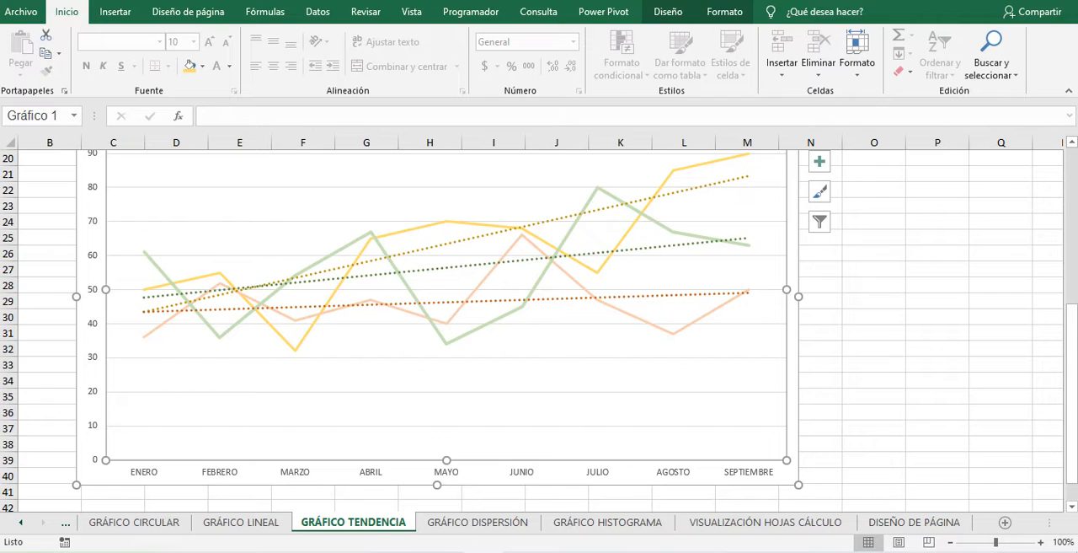
- Change the 2020 series' fill and outline to a paler gold theme colour and deselect the series
right_click(668, 176)
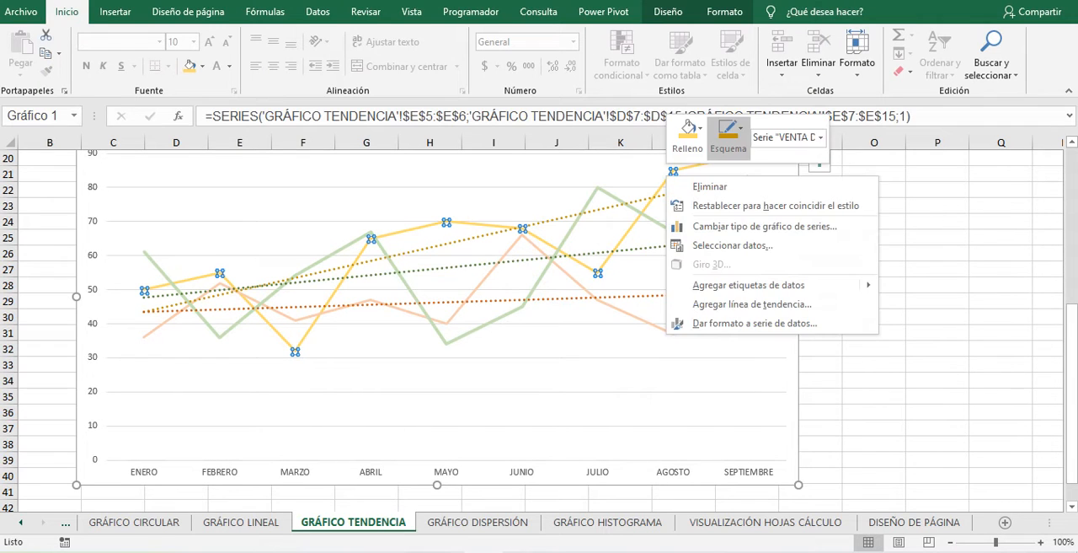
left_click(688, 130)
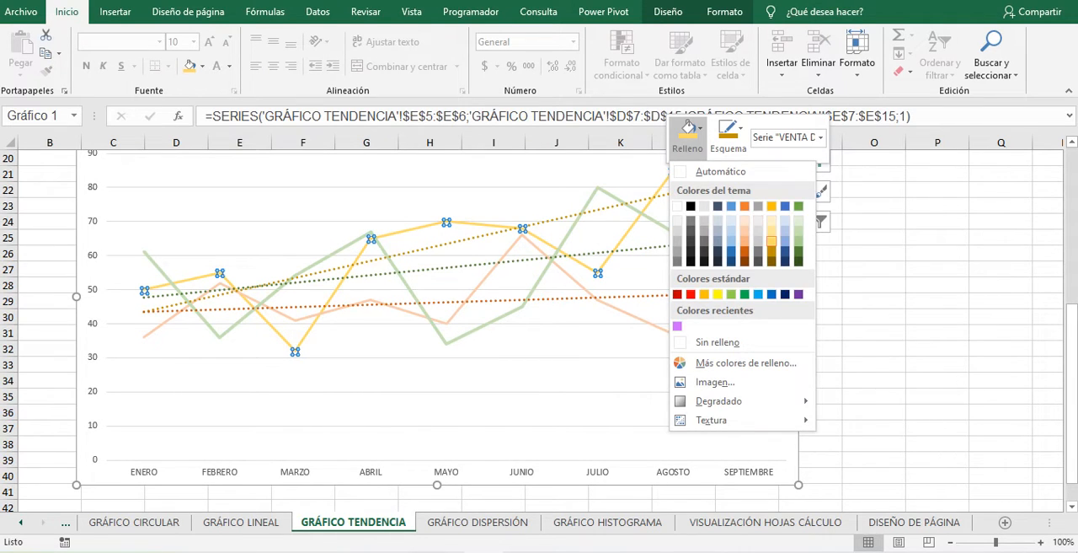
left_click(772, 230)
left_click(729, 134)
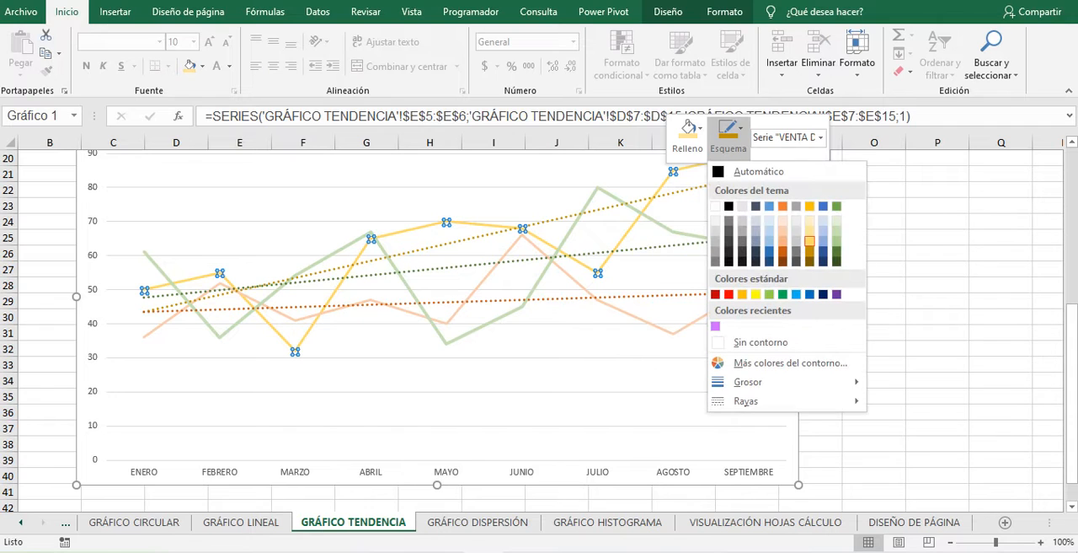
left_click(810, 230)
left_click(679, 371)
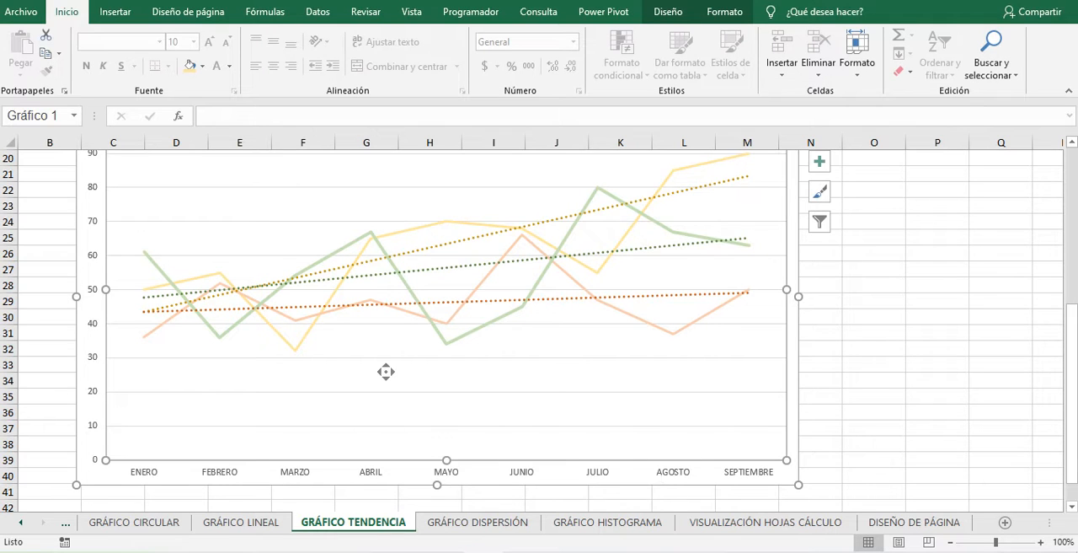
- Add a chart title and a data table to the three-year comparison chart and deselect the chart
scroll(386, 371, "up", 1)
scroll(386, 372, "up", 2)
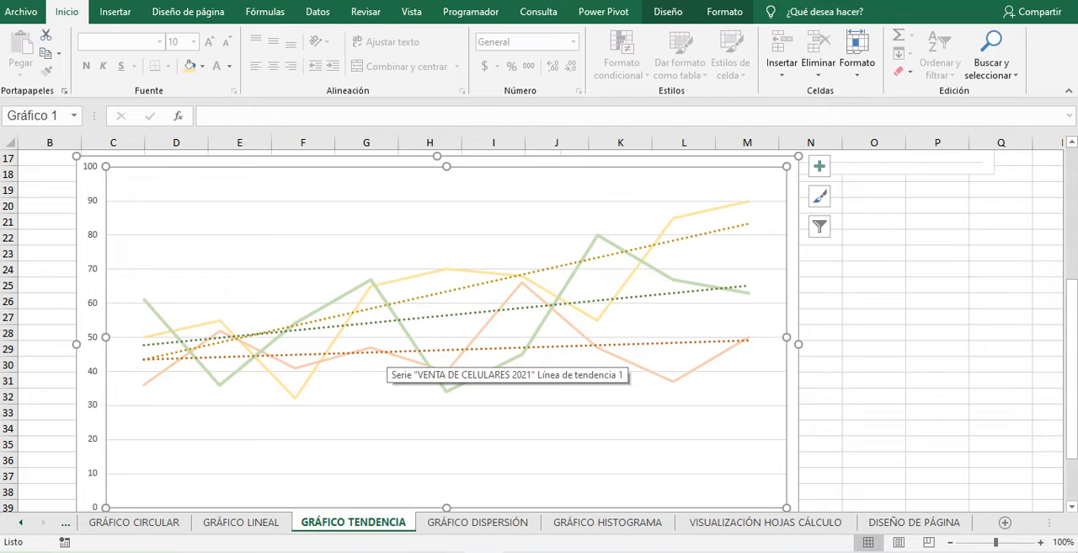
scroll(917, 301, "up", 5)
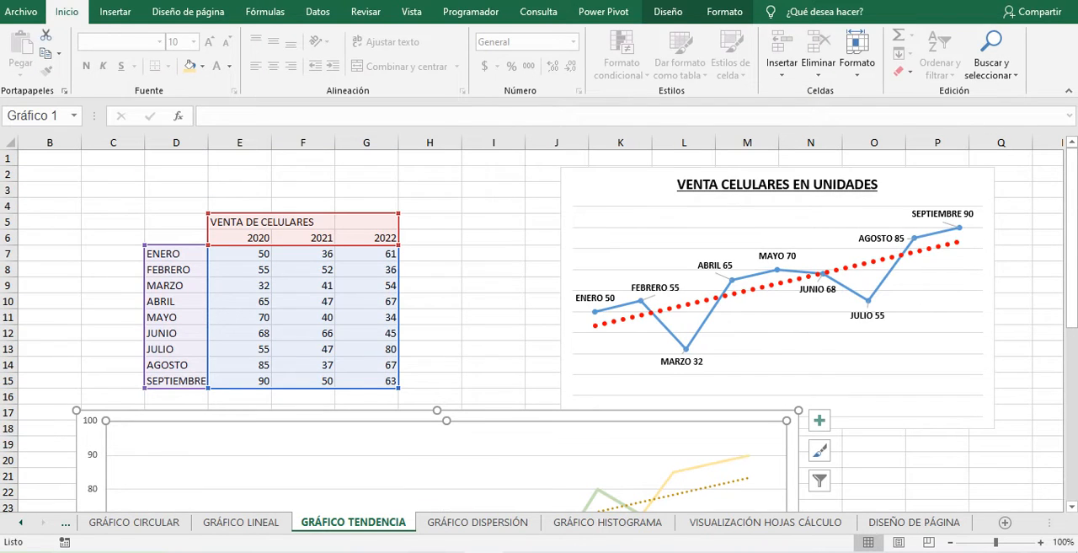
scroll(901, 479, "down", 2)
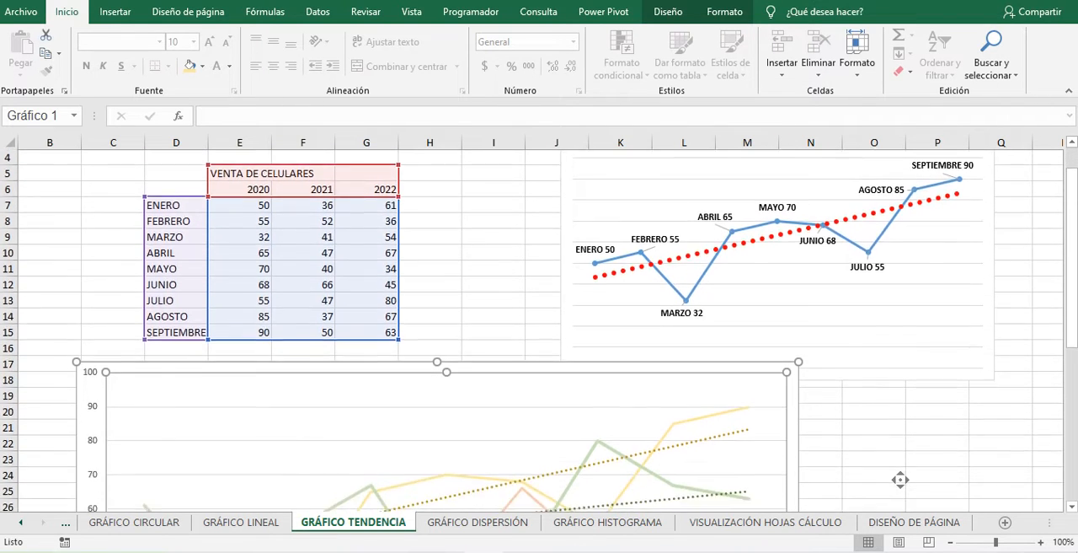
scroll(900, 479, "down", 3)
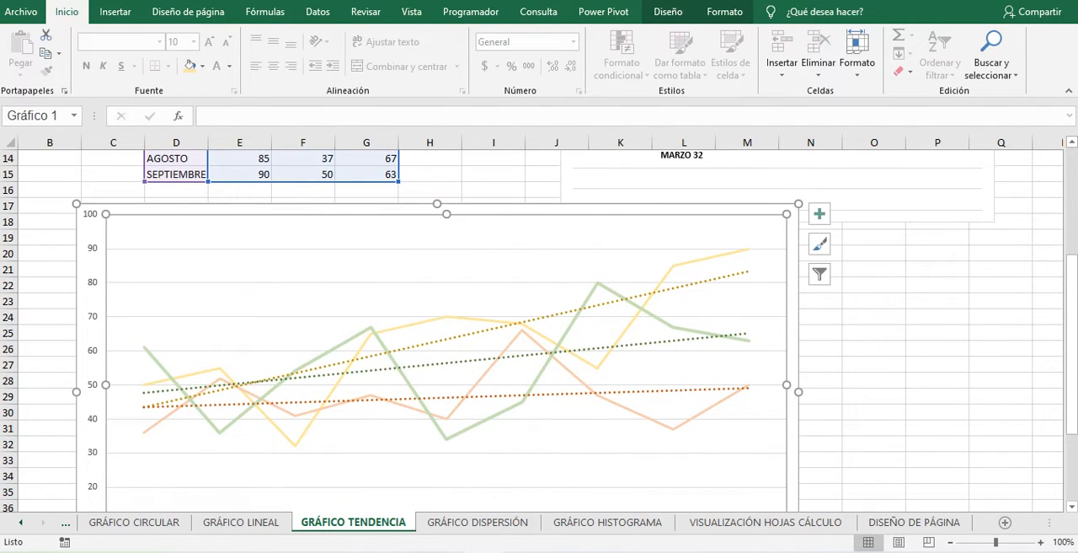
left_click(820, 213)
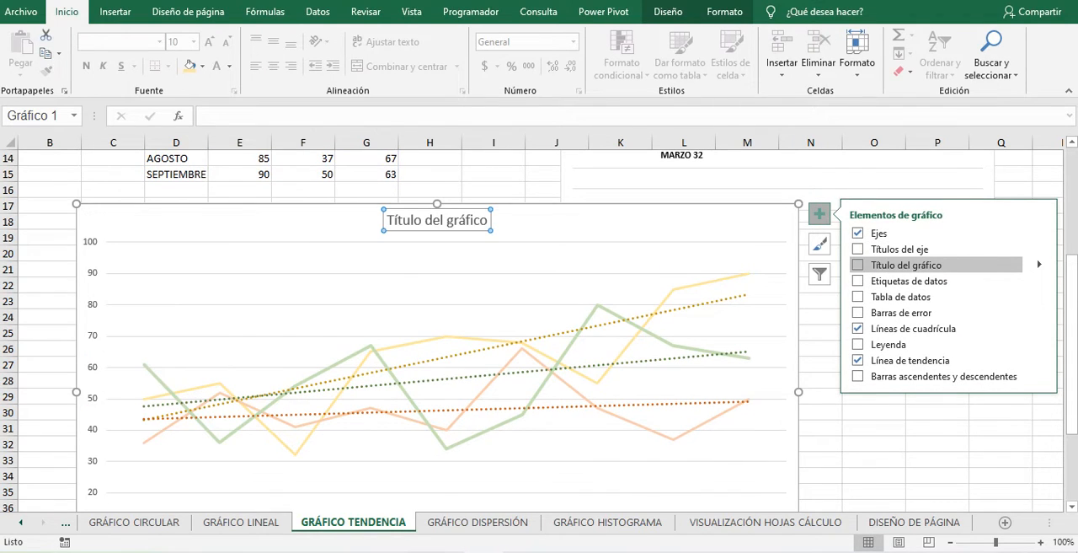
left_click(906, 265)
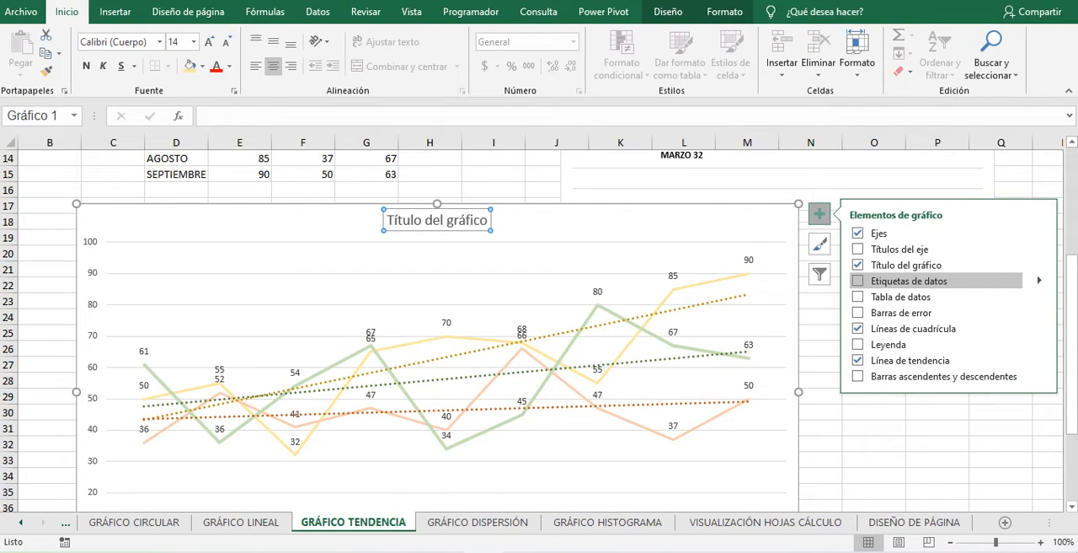
left_click(900, 296)
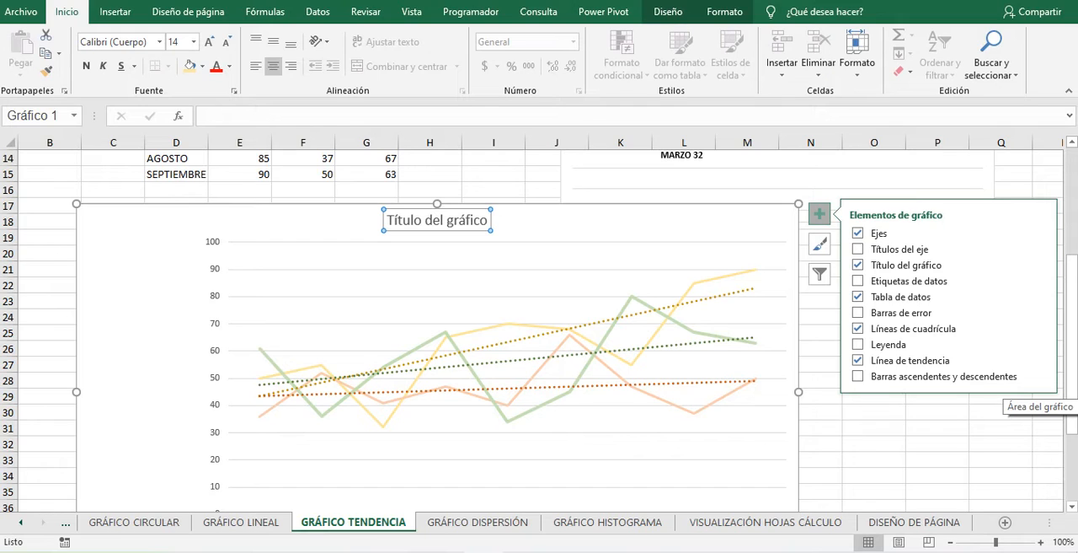
left_click(938, 459)
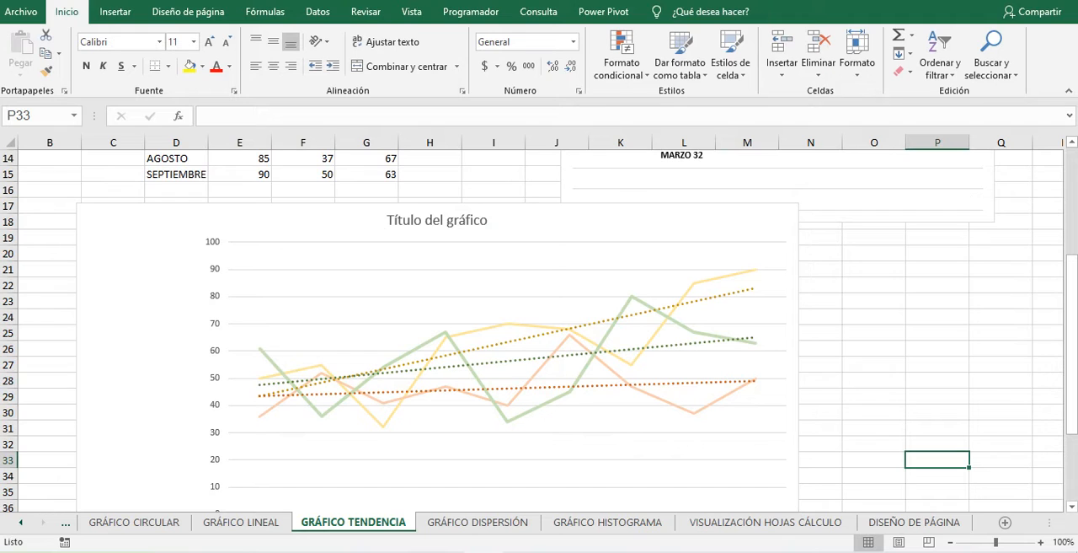
left_click(874, 365)
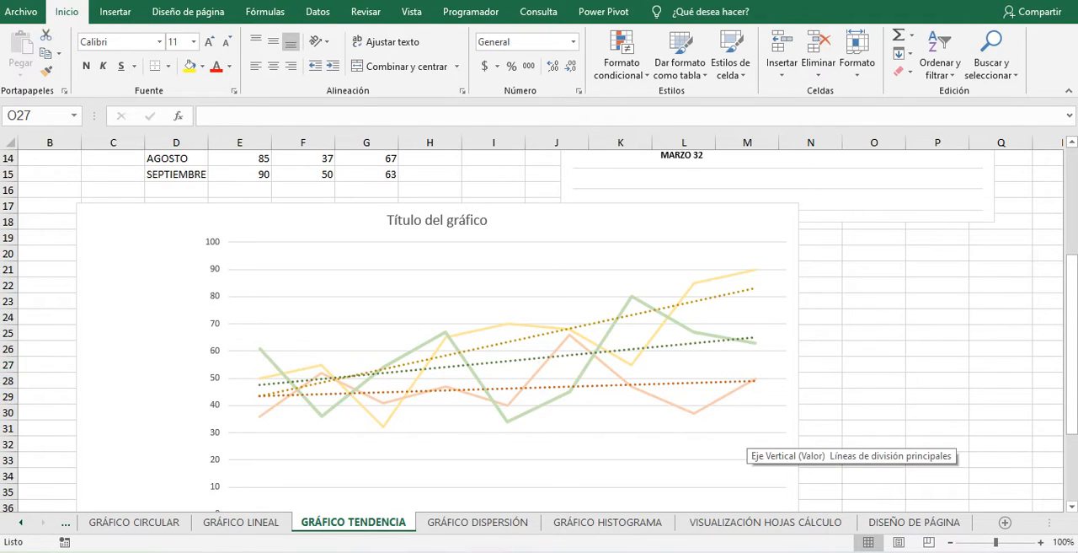
key("super")
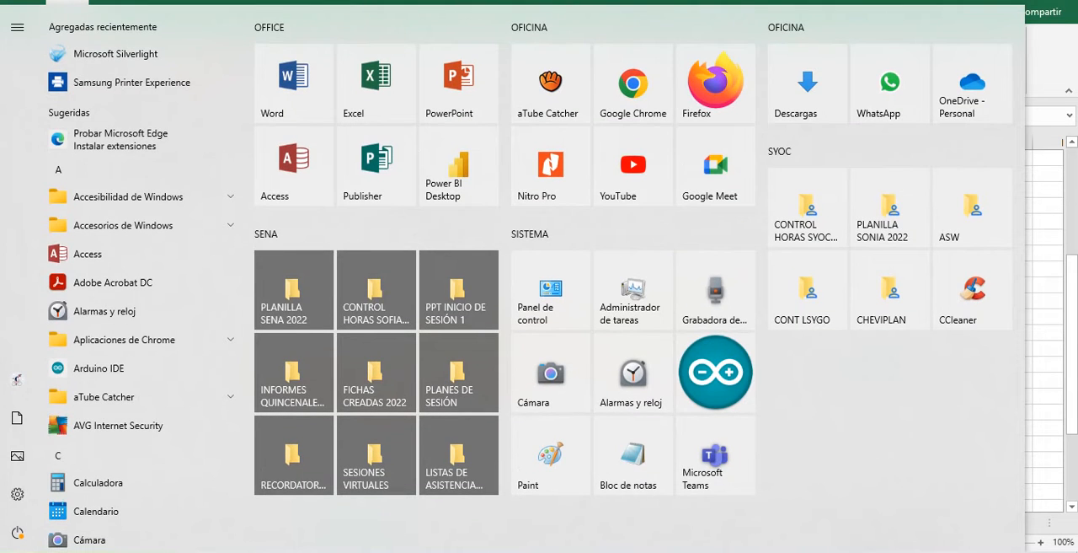
key("super")
- Move the three-year comparison chart below both the sales table and the first trend chart, and deselect it
left_click(314, 237)
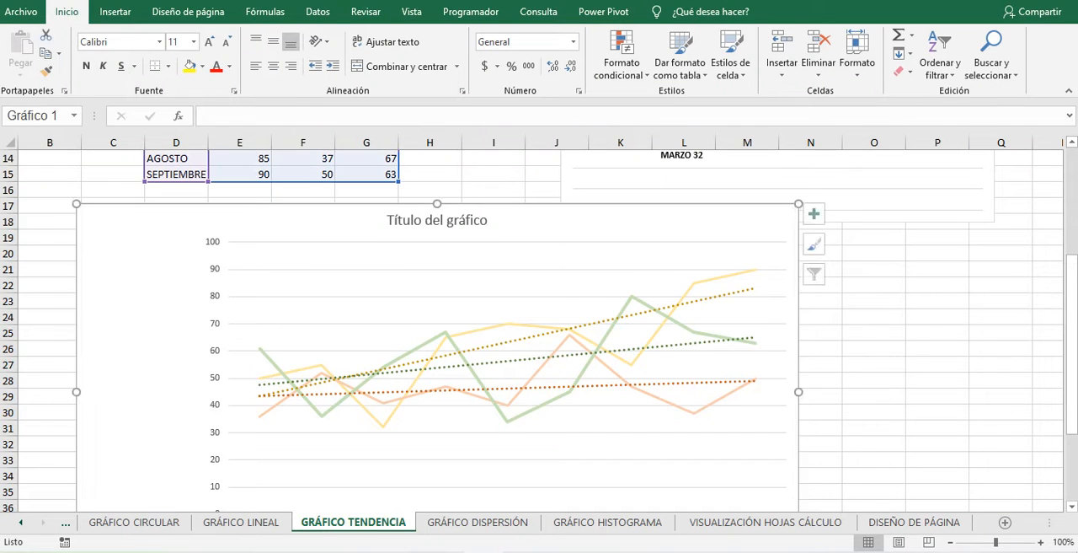
left_click_drag(314, 236, 320, 207)
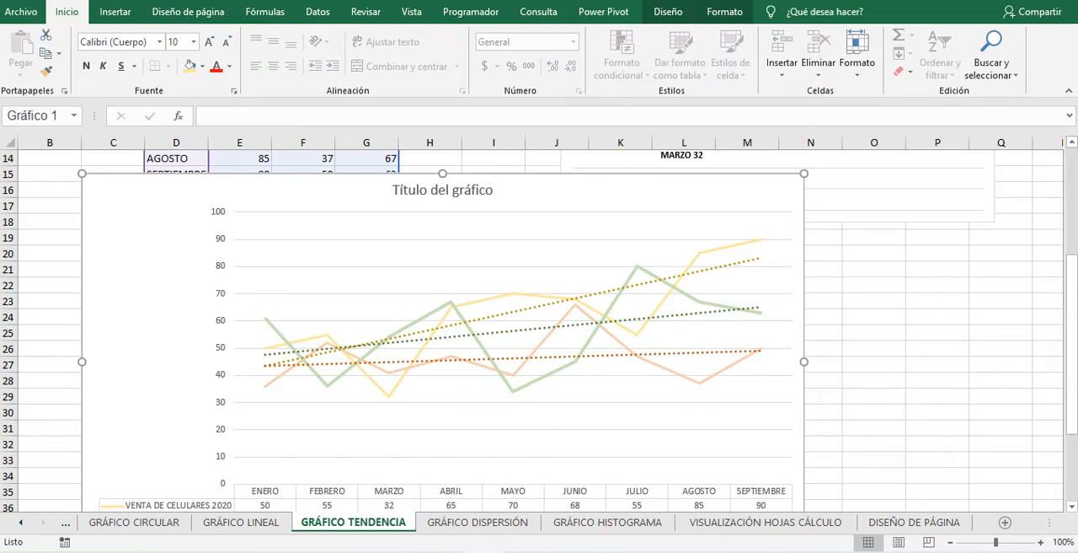
scroll(885, 463, "down", 1)
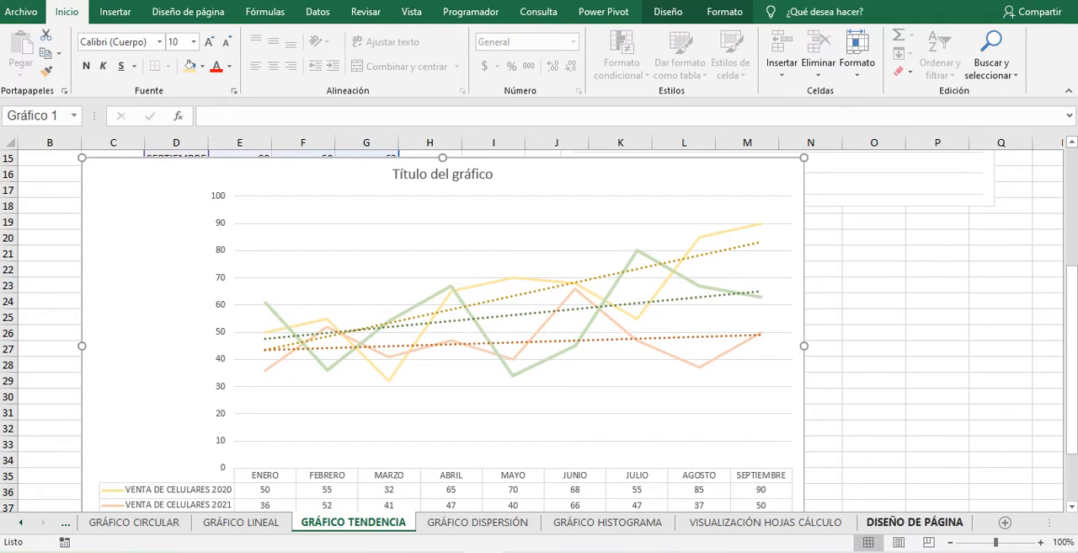
scroll(886, 463, "down", 3, "ctrl")
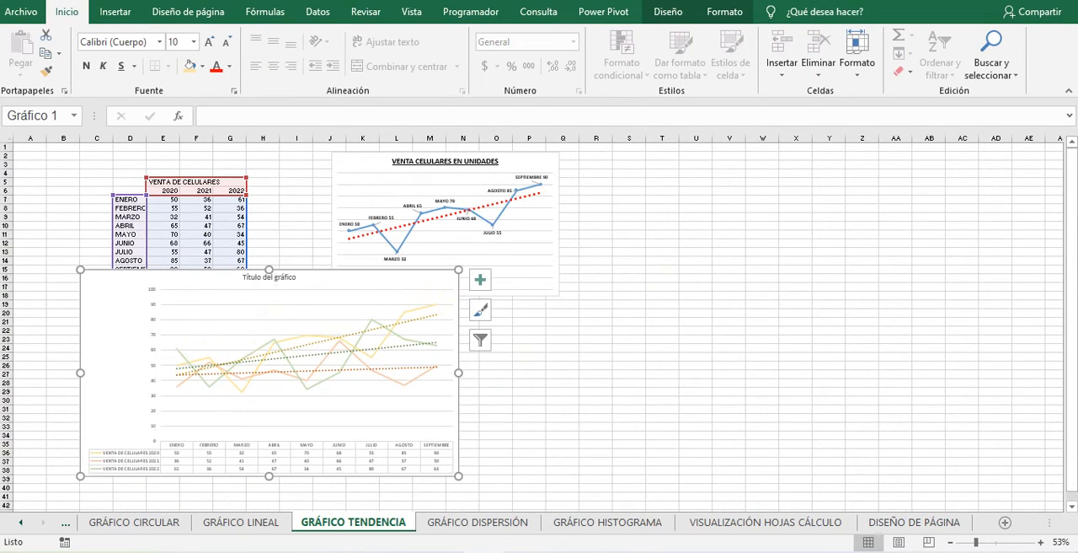
left_click_drag(215, 310, 332, 346)
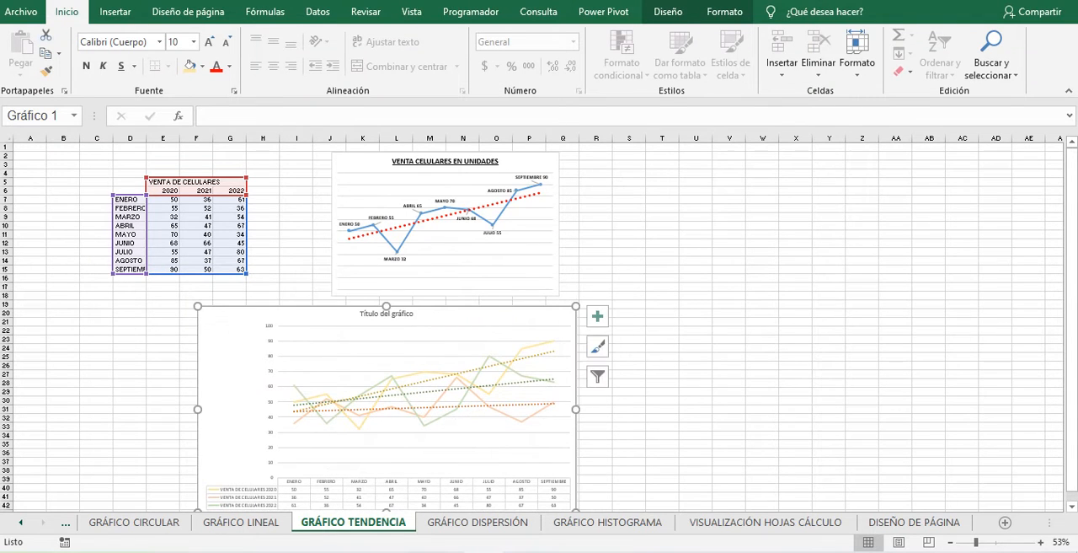
left_click(1072, 507)
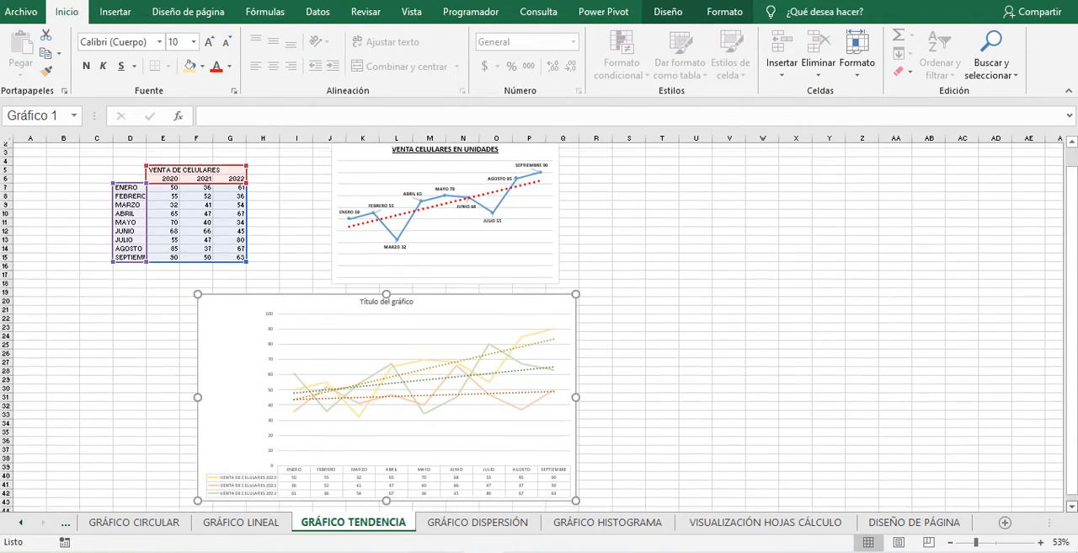
left_click(795, 427)
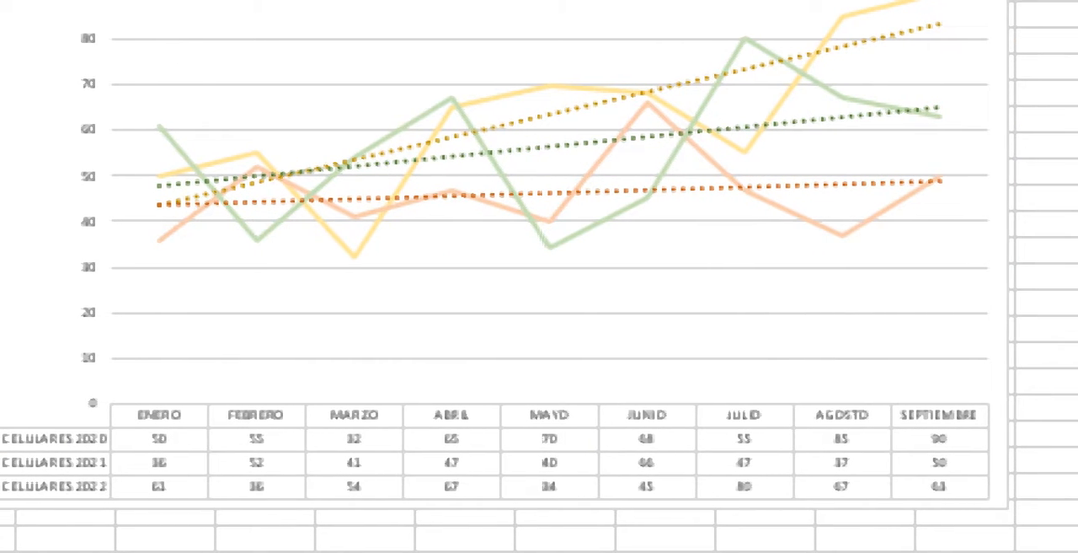
- Enlarge the three-year comparison chart so its trendlines and data table are bigger
left_click(987, 500)
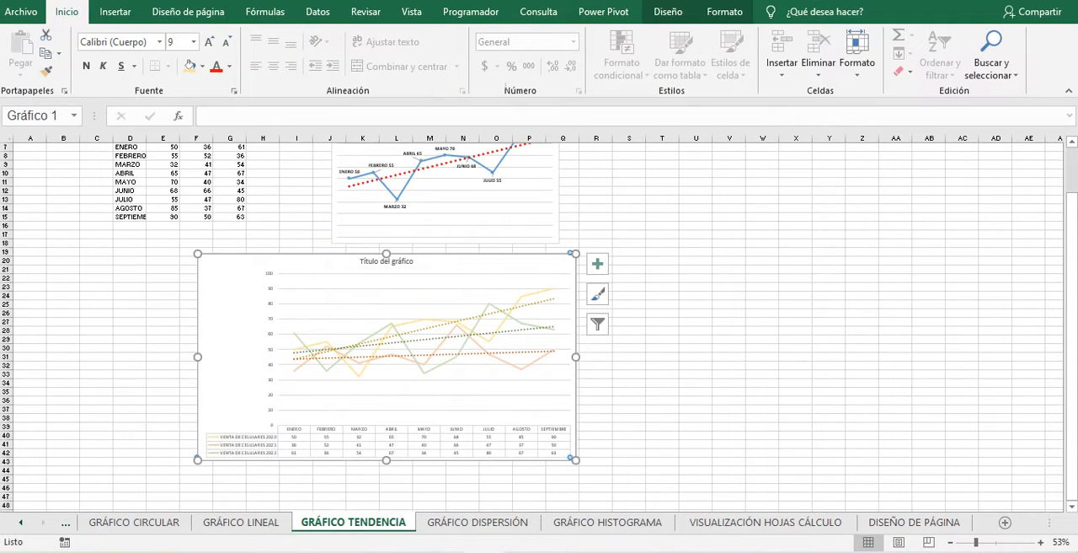
left_click(424, 387)
left_click_drag(577, 460, 783, 454)
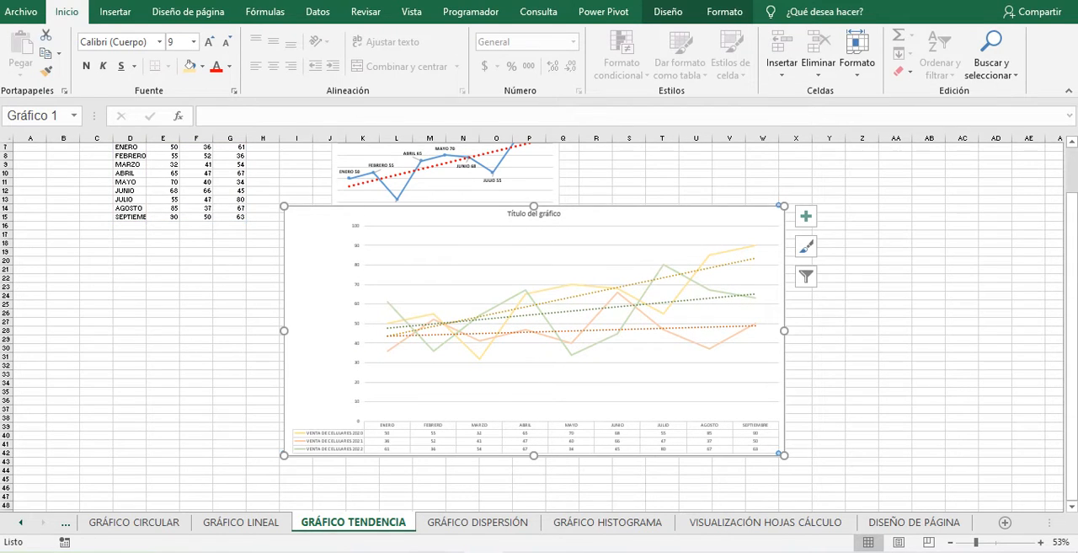
left_click(792, 227)
left_click(640, 381)
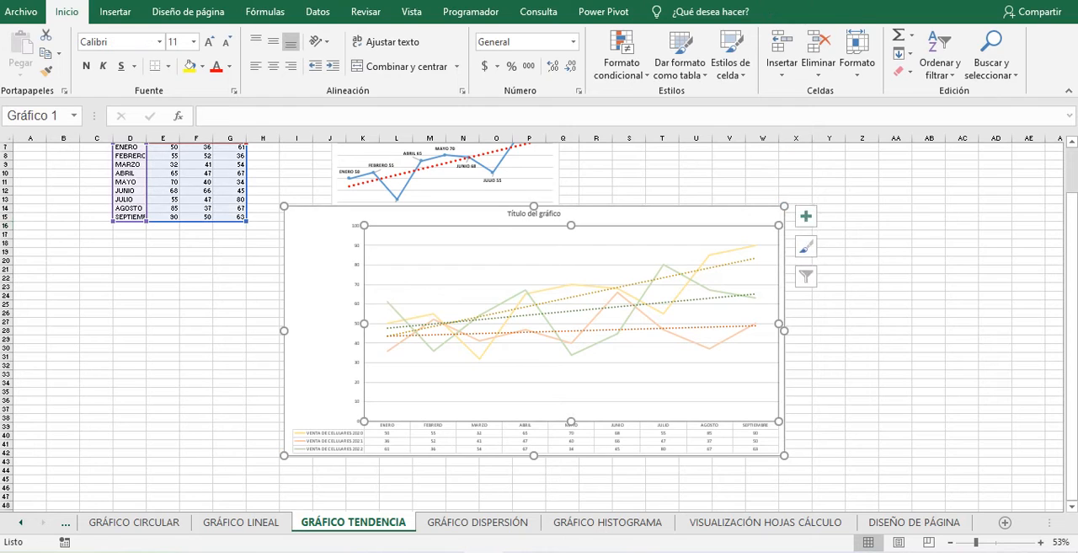
left_click(725, 215)
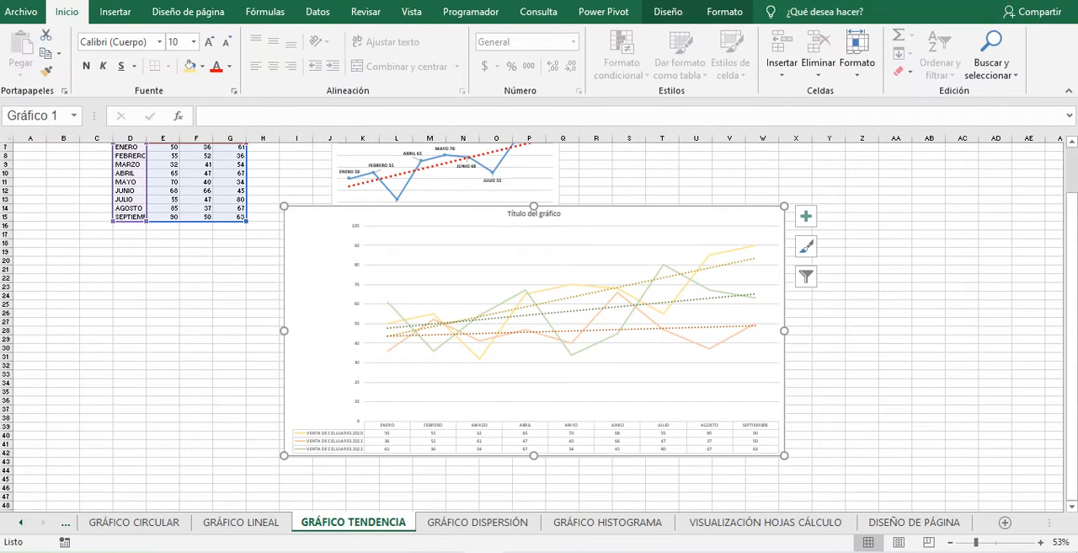
- Open the data table's formatting and set its text to a solid black theme fill with 0% transparency
left_click(617, 433)
left_click(324, 404)
double_click(540, 437)
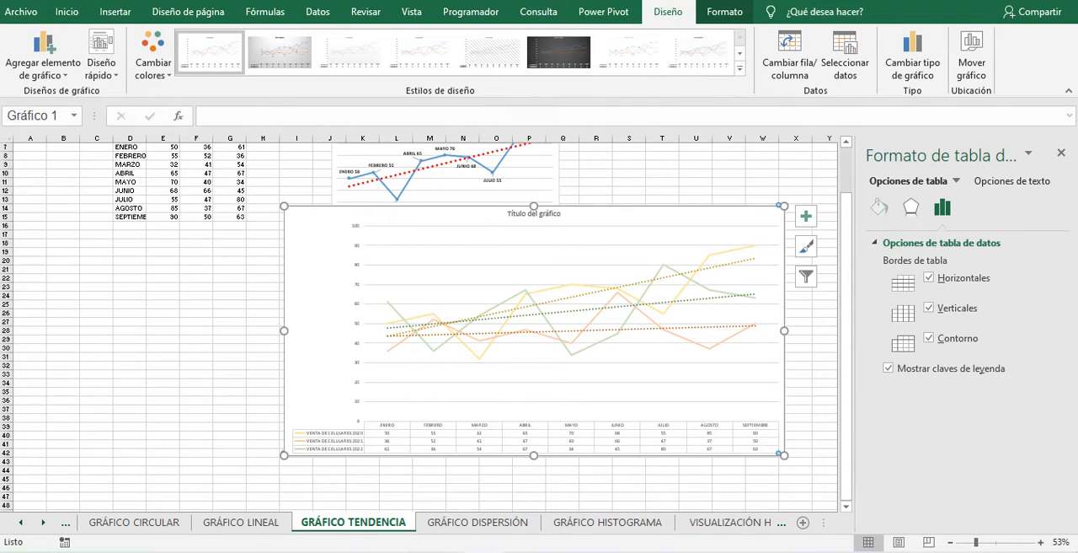
left_click(879, 207)
left_click(1012, 180)
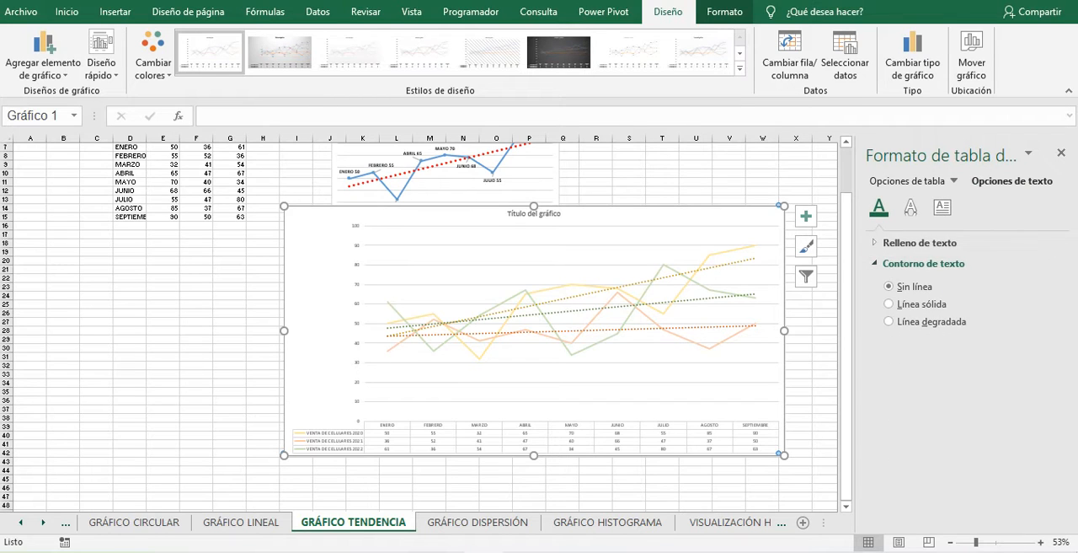
left_click(925, 243)
left_click(1038, 364)
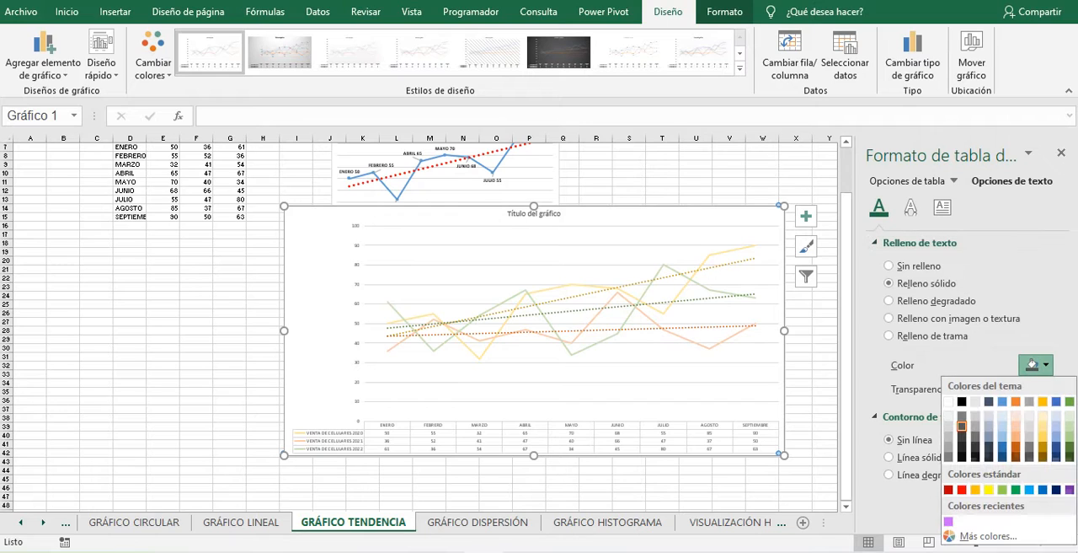
left_click(961, 424)
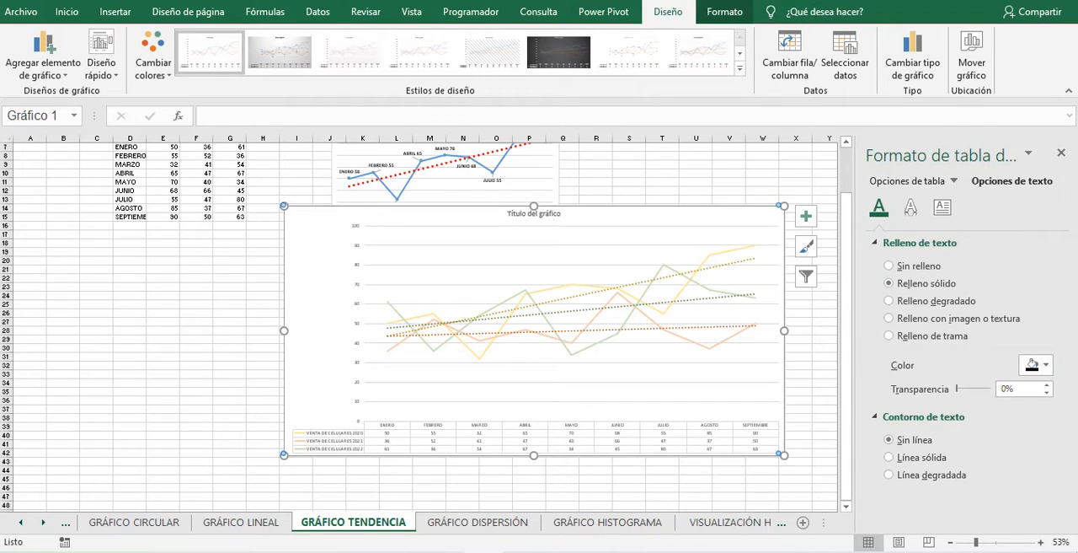
- Set the text of the whole three-year chart area to a solid black theme fill and close the alternative text pane
left_click(666, 215)
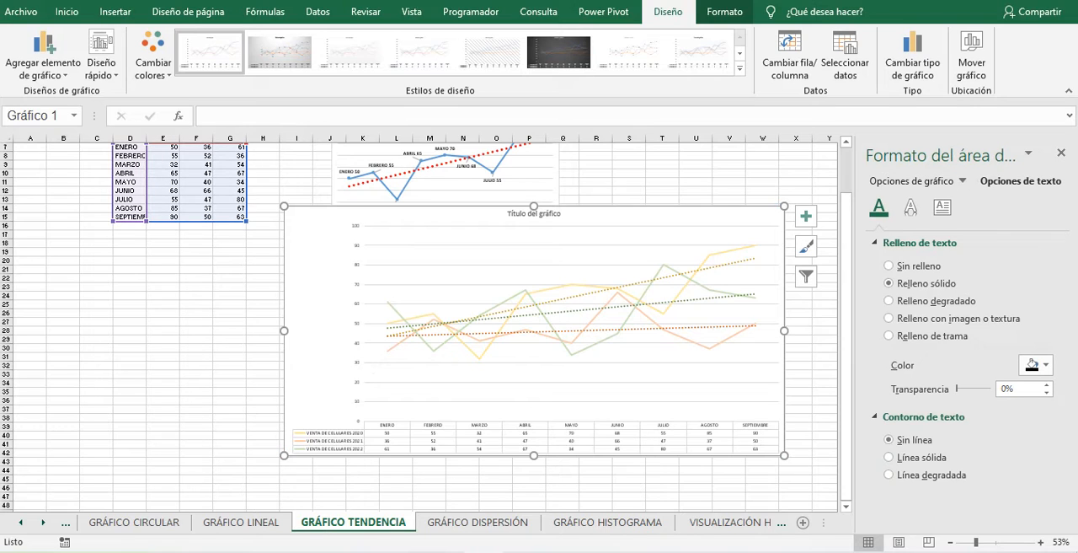
right_click(531, 436)
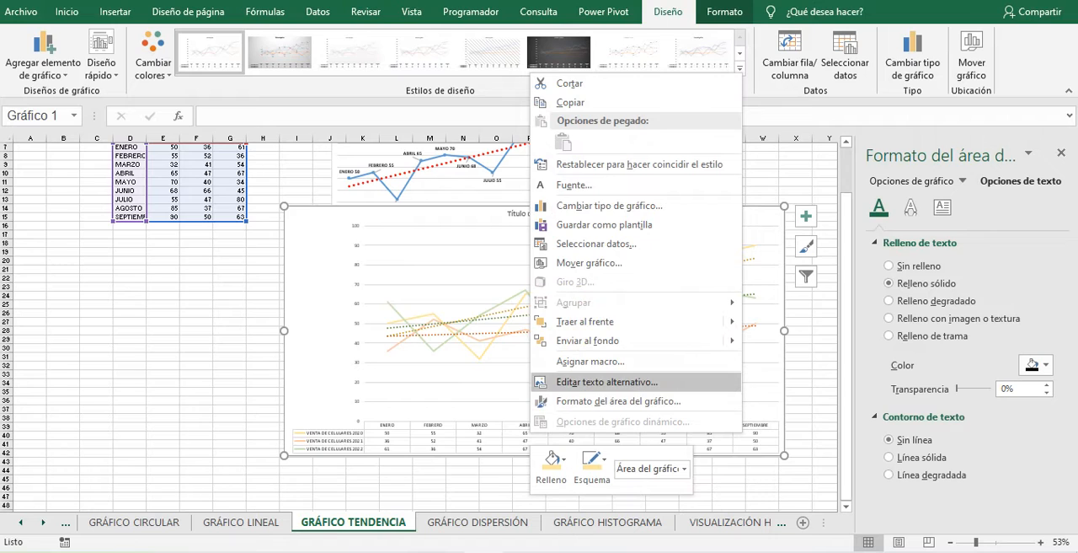
left_click(606, 382)
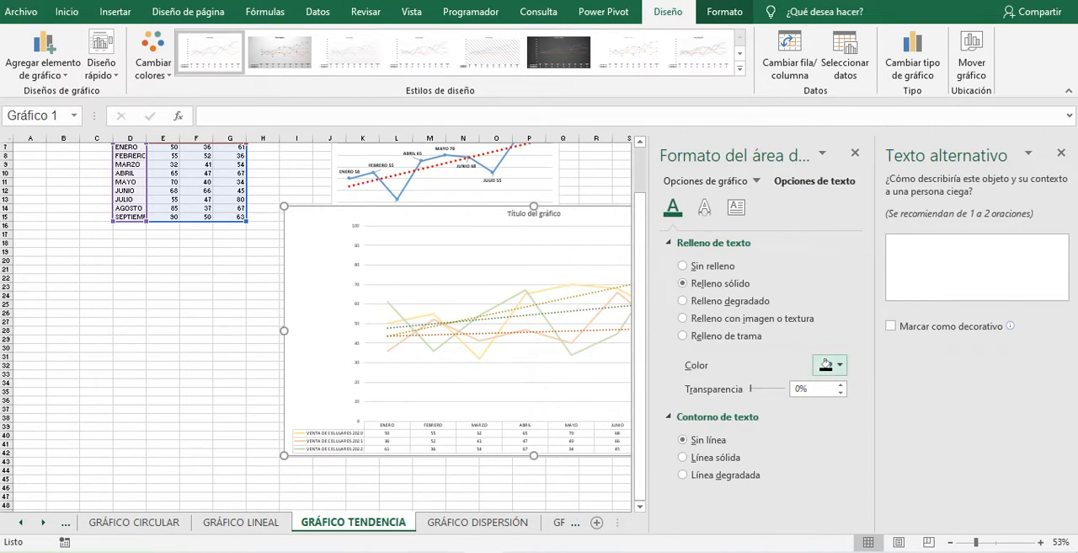
left_click(830, 365)
left_click(833, 402)
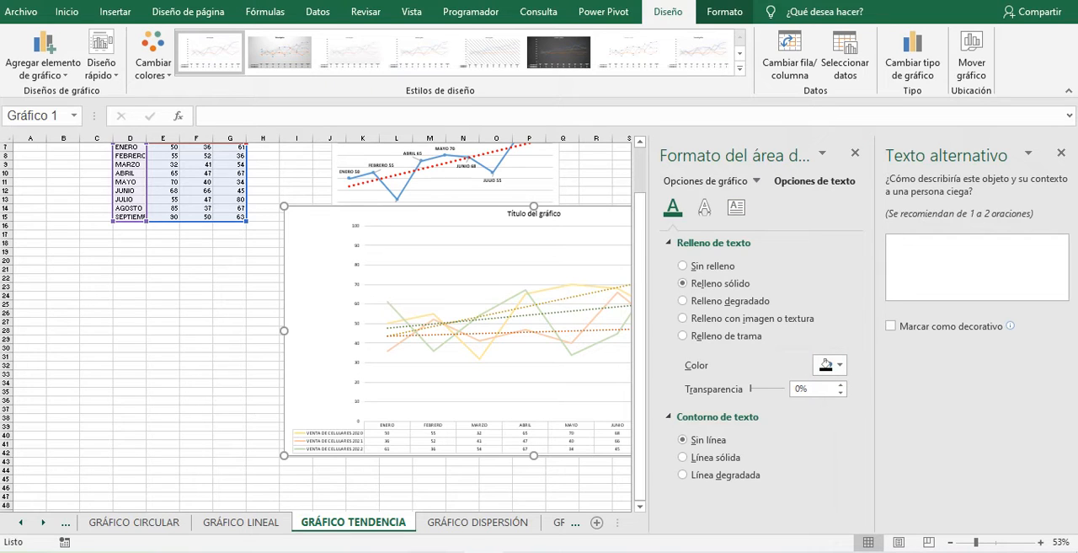
left_click(1061, 152)
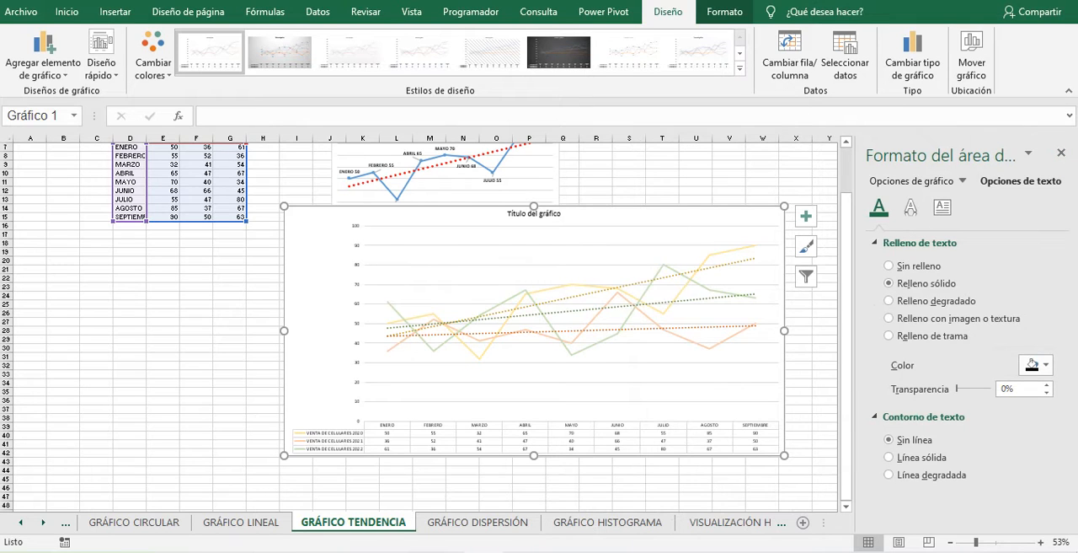
- Move the enlarged three-year chart so it sits below the sales table and the first trend chart
left_click(196, 391)
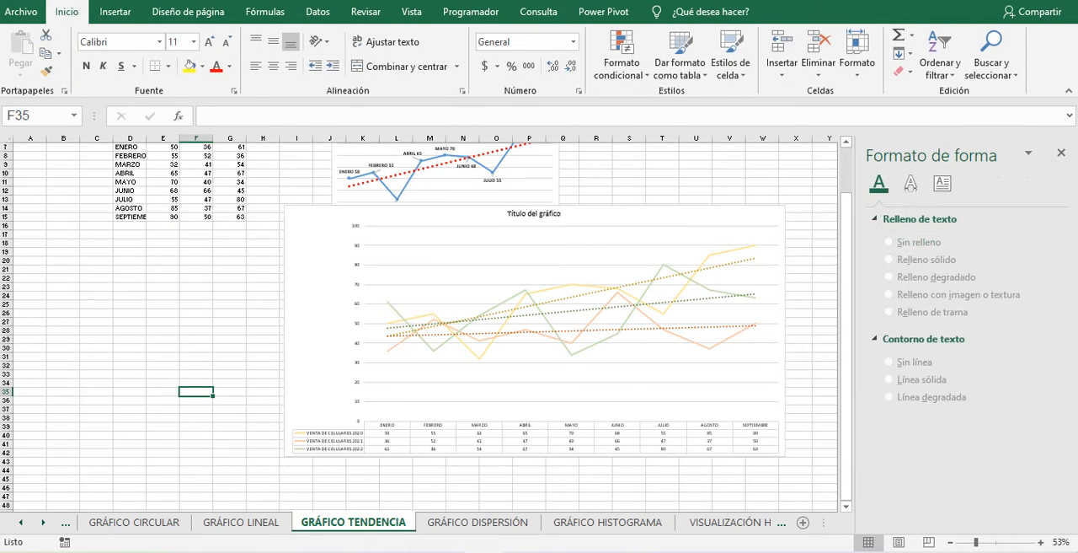
left_click_drag(325, 253, 215, 298)
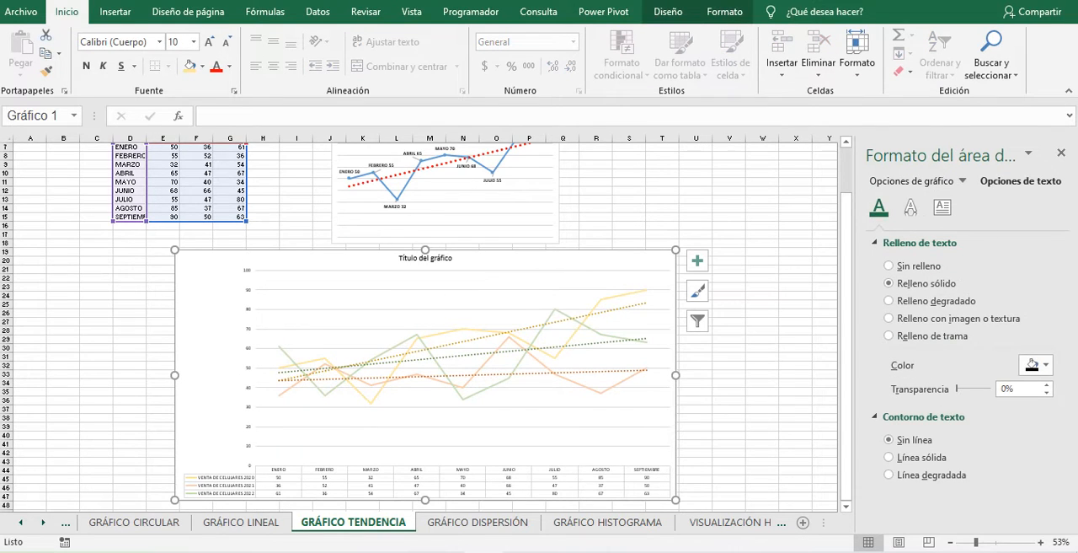
- Switch to the GRÁFICO DISPERSIÓN sheet, close the formatting pane and look over the potato consumption data
left_click(478, 523)
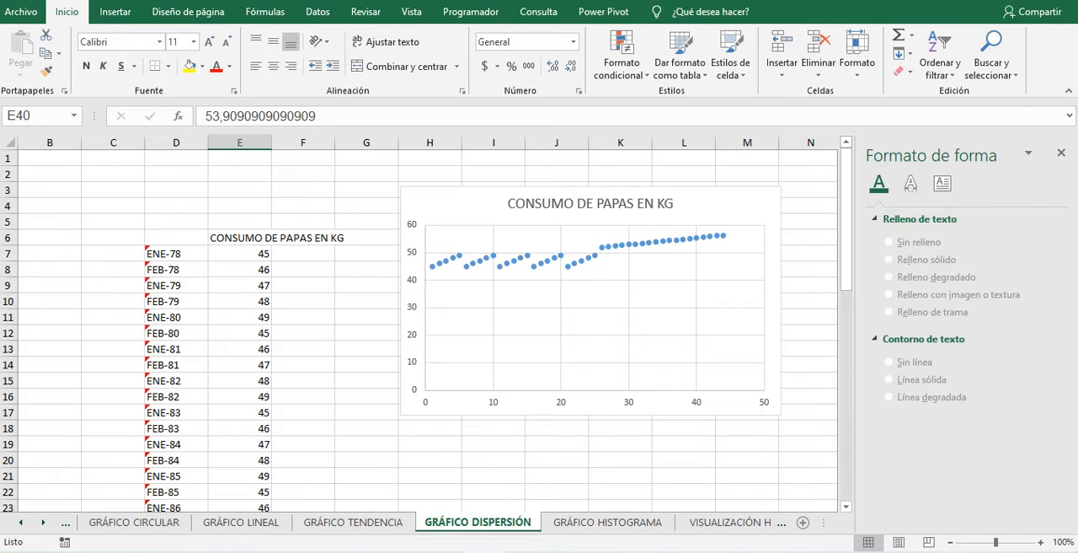
left_click(1062, 153)
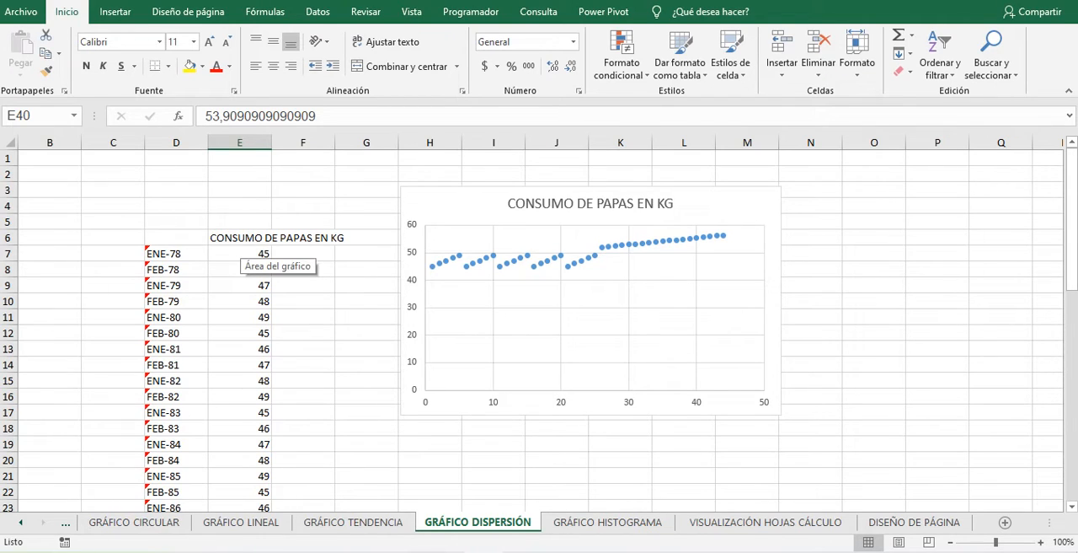
scroll(376, 445, "down", 2)
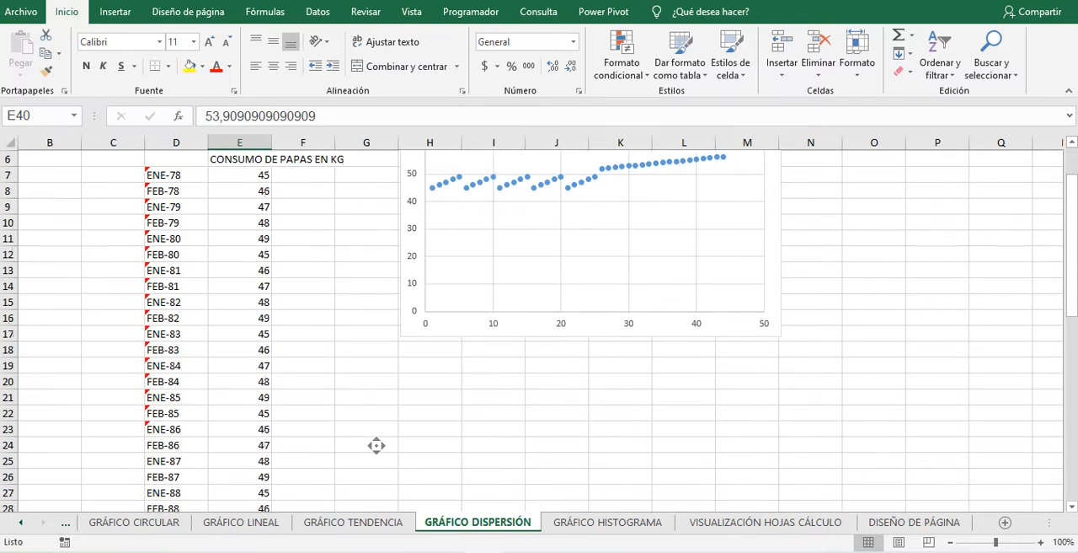
left_click(240, 317)
scroll(317, 445, "up", 2)
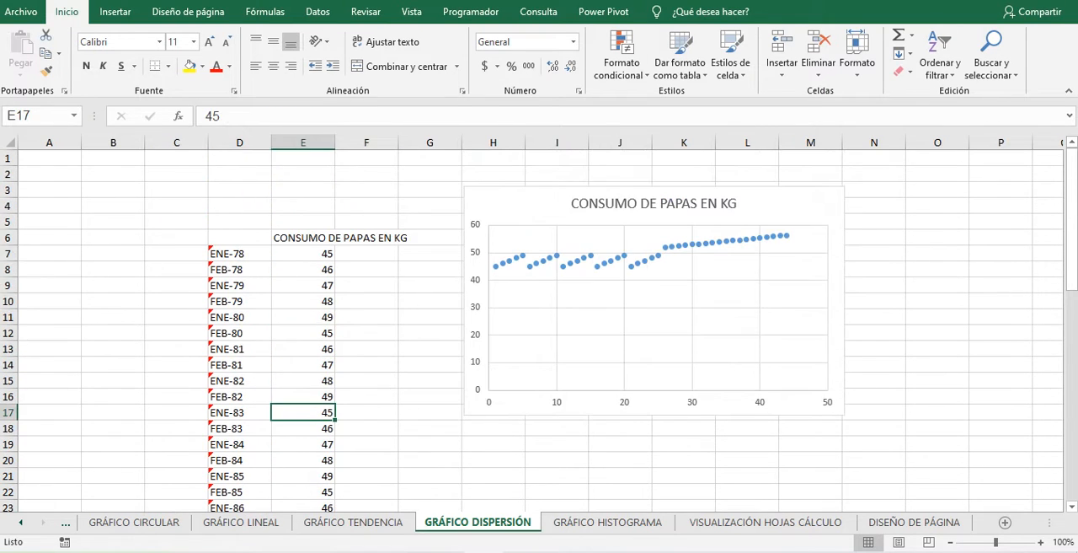
- Insert a markers-only scatter chart from the potato consumption data in D6:E21
left_click_drag(240, 237, 303, 476)
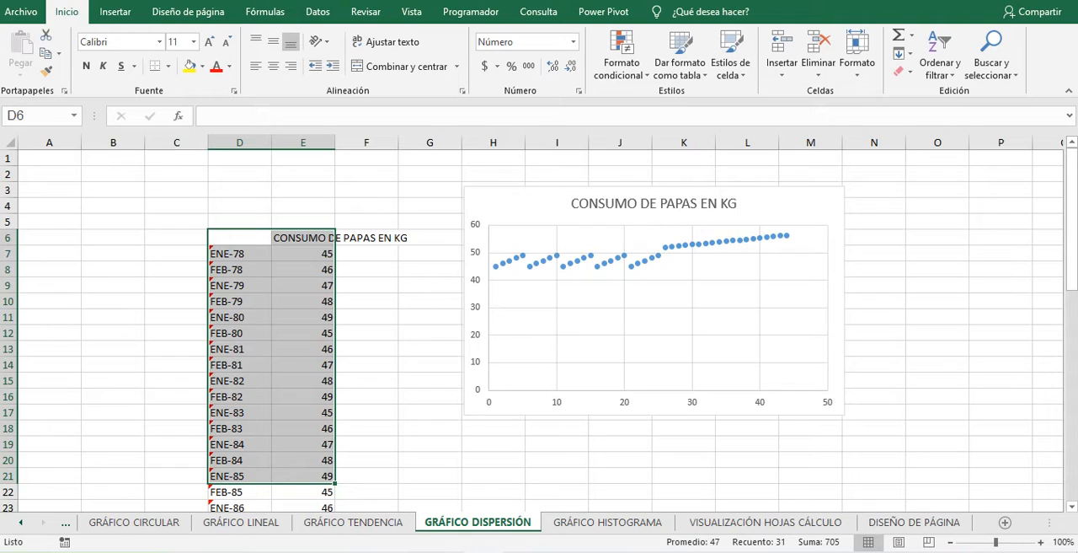
left_click_drag(239, 238, 303, 476)
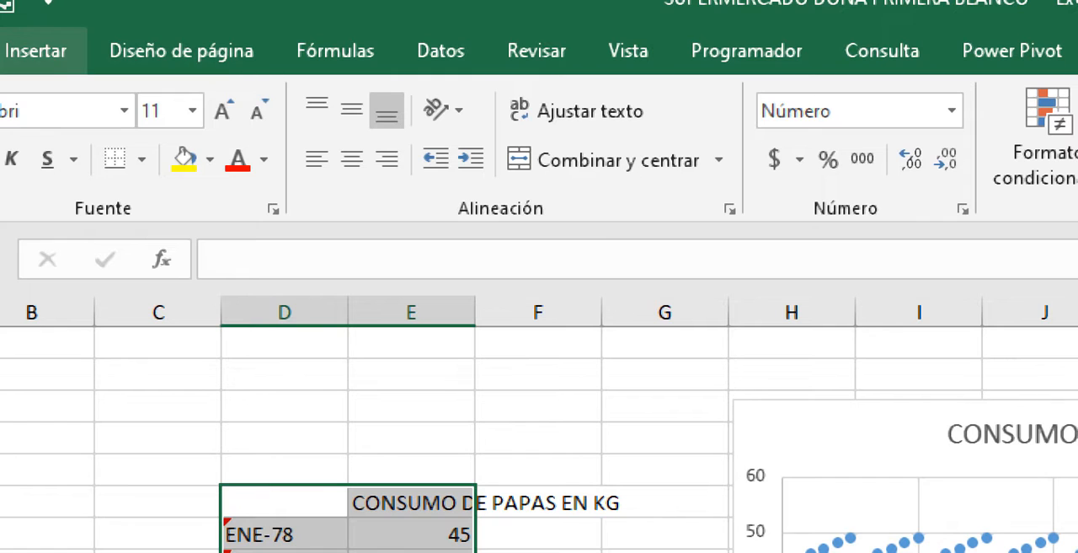
left_click(35, 51)
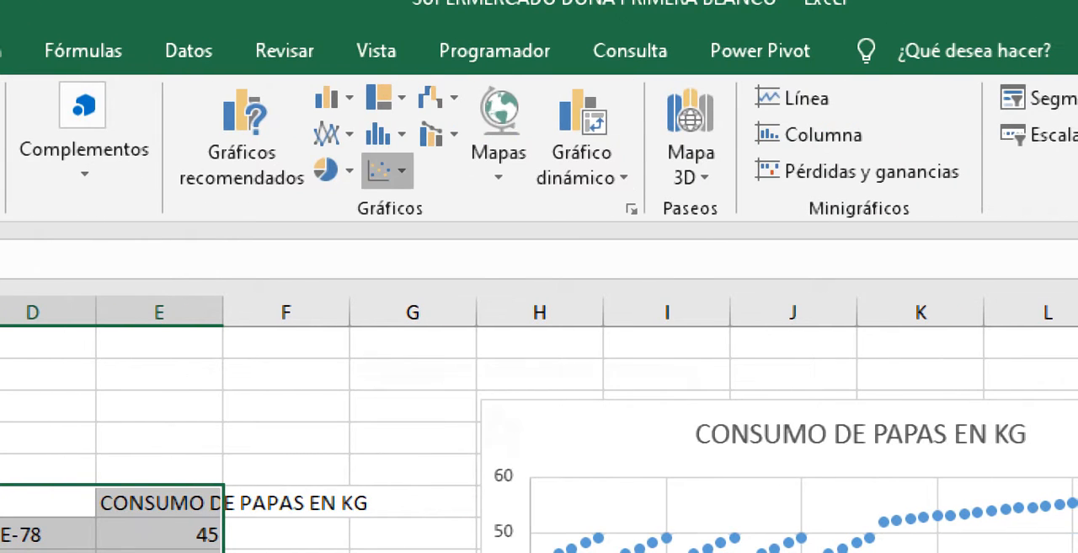
left_click(384, 170)
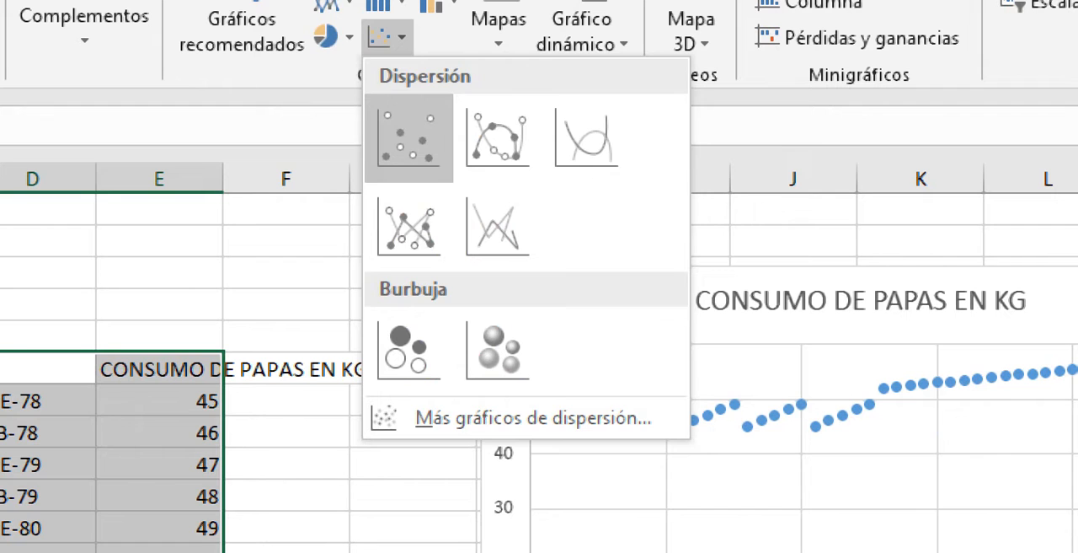
left_click(408, 137)
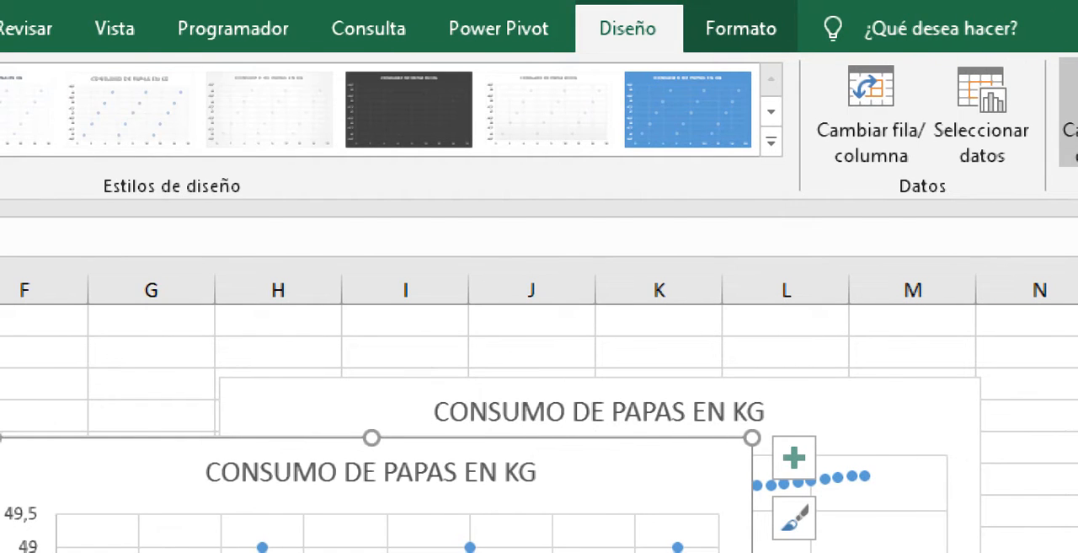
- View the XY scatter chart types and the Bubble chart's description, and delete the new scatter chart
left_click(1070, 114)
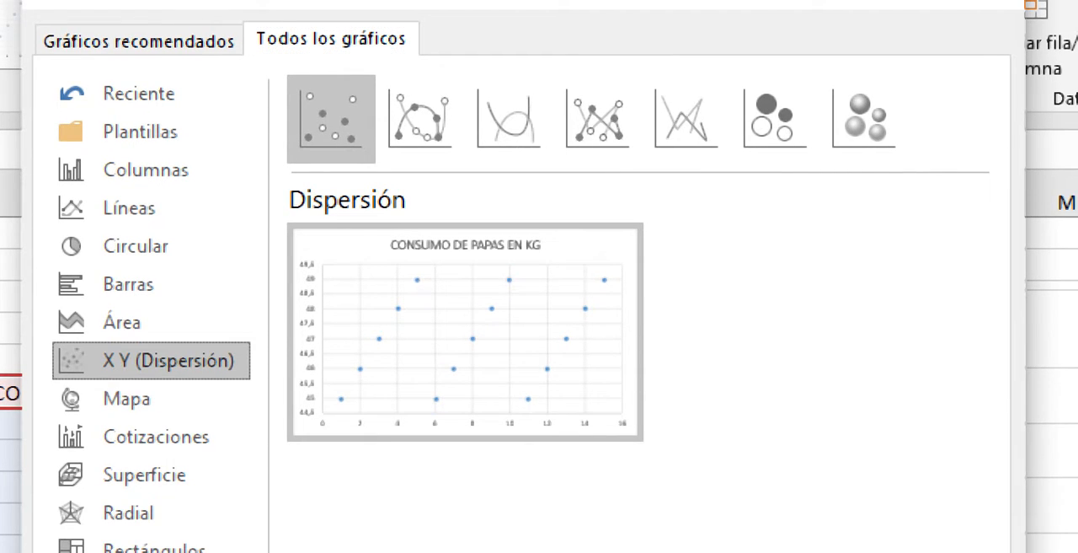
left_click(835, 6)
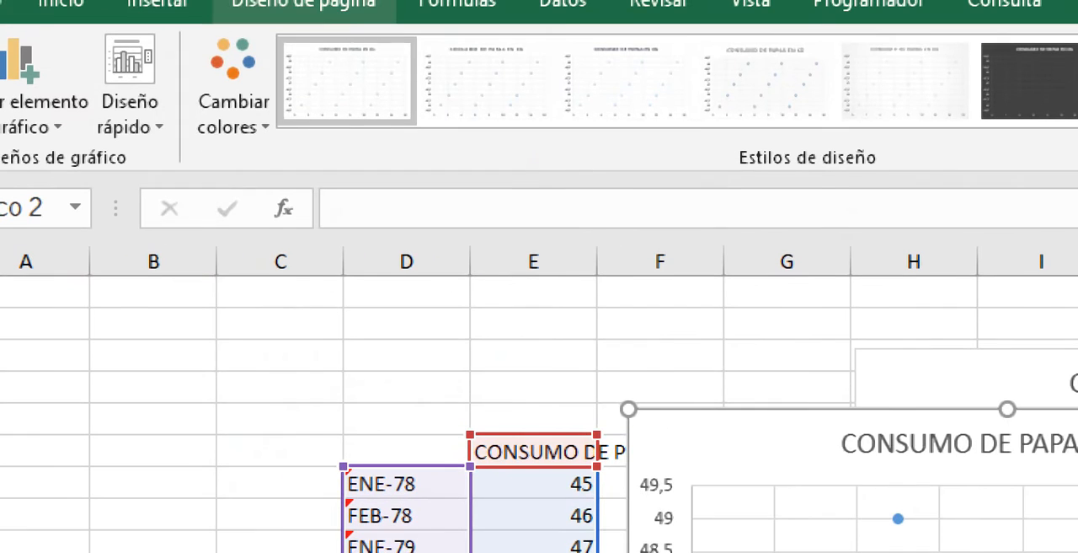
left_click(158, 3)
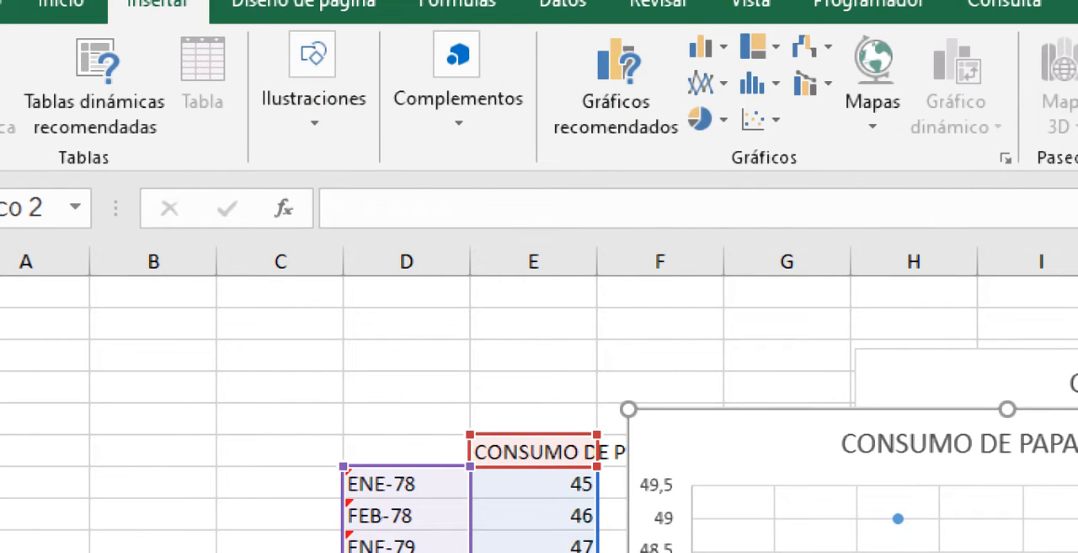
left_click(754, 119)
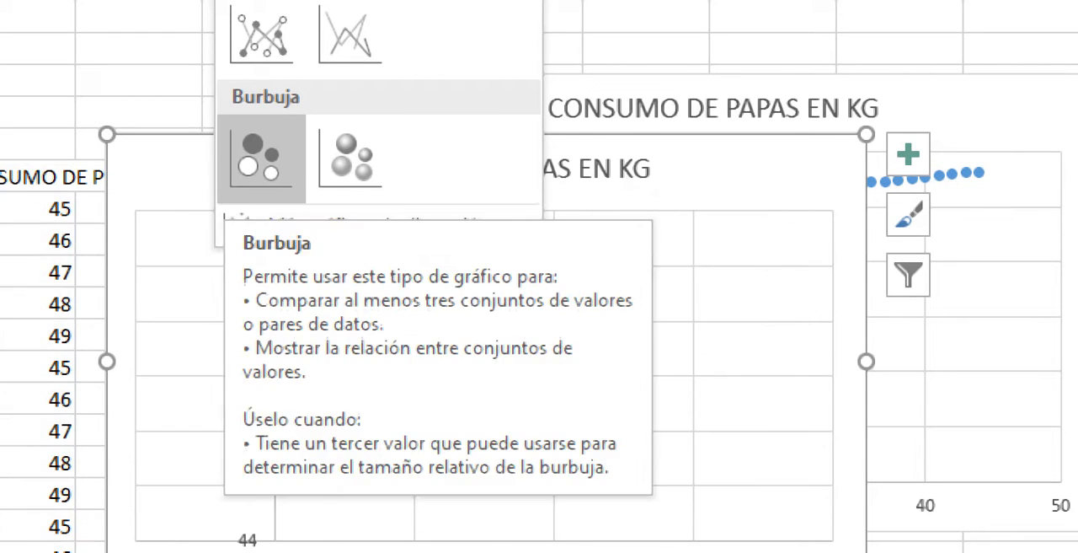
key("Escape")
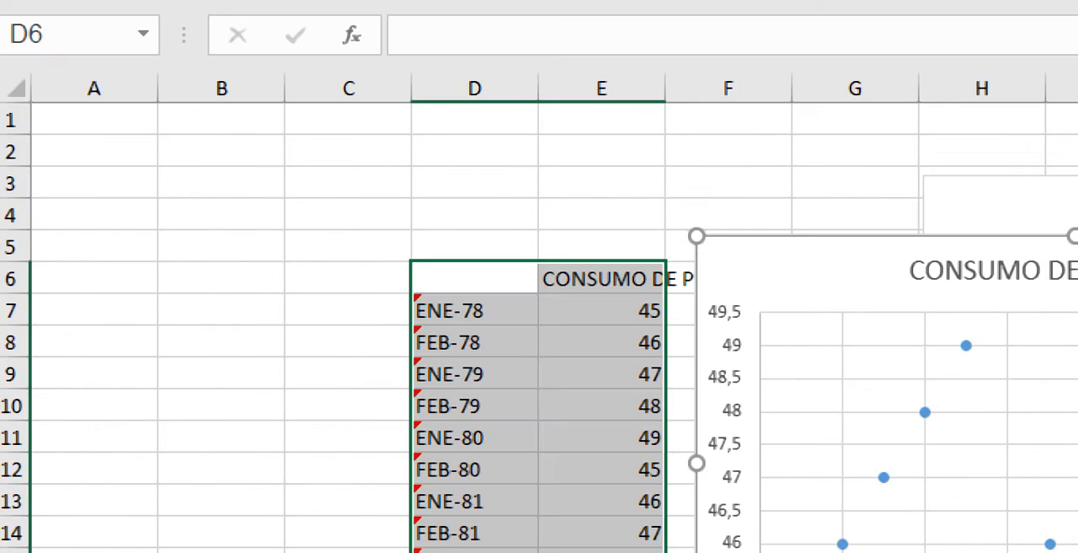
key("Delete")
left_click(602, 437)
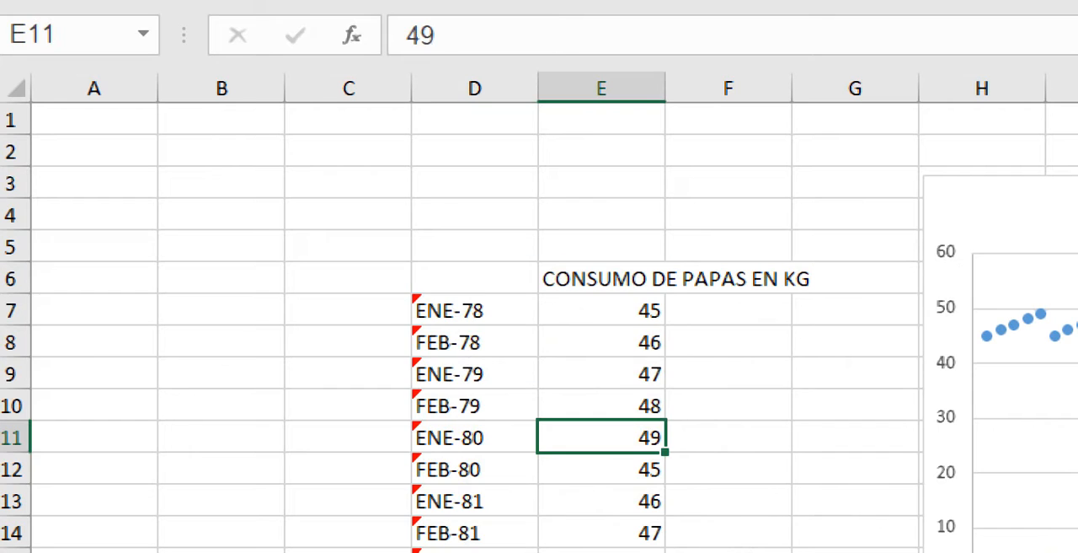
- Insert a 3D bubble chart from the full potato consumption table starting at D6, and inspect its stacked bubbles
left_click_drag(475, 278, 658, 375)
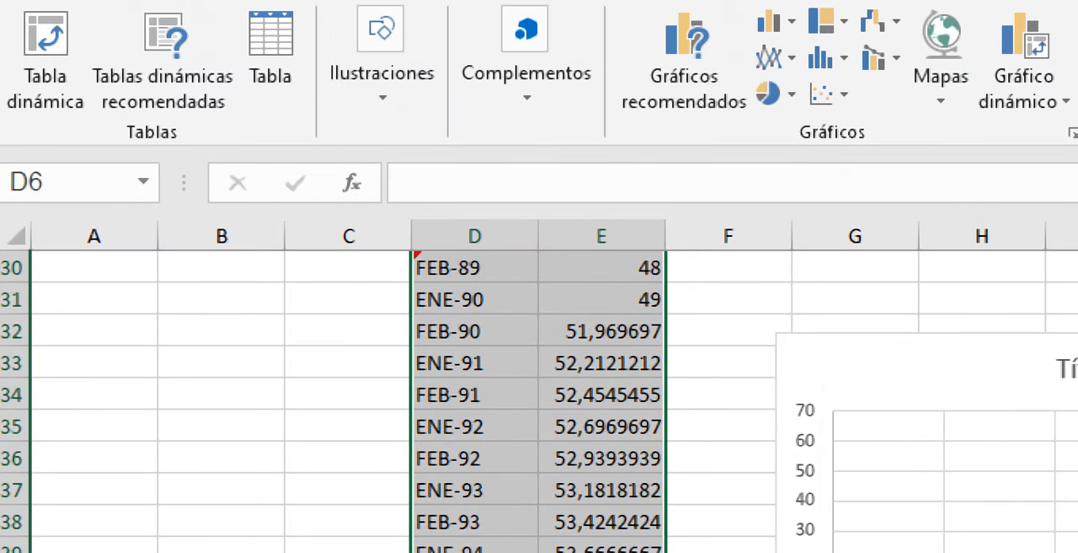
right_click(541, 328)
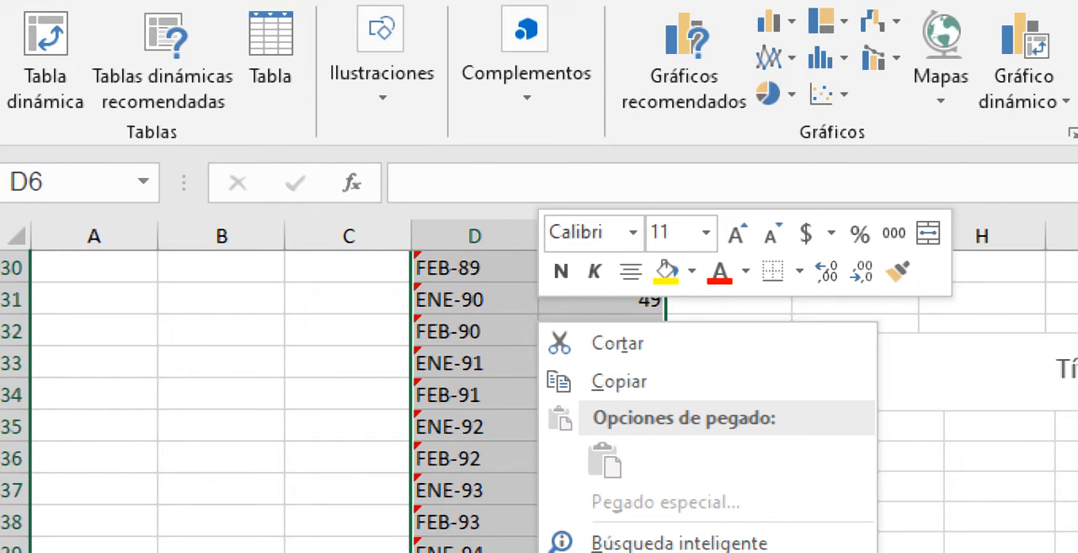
left_click(829, 94)
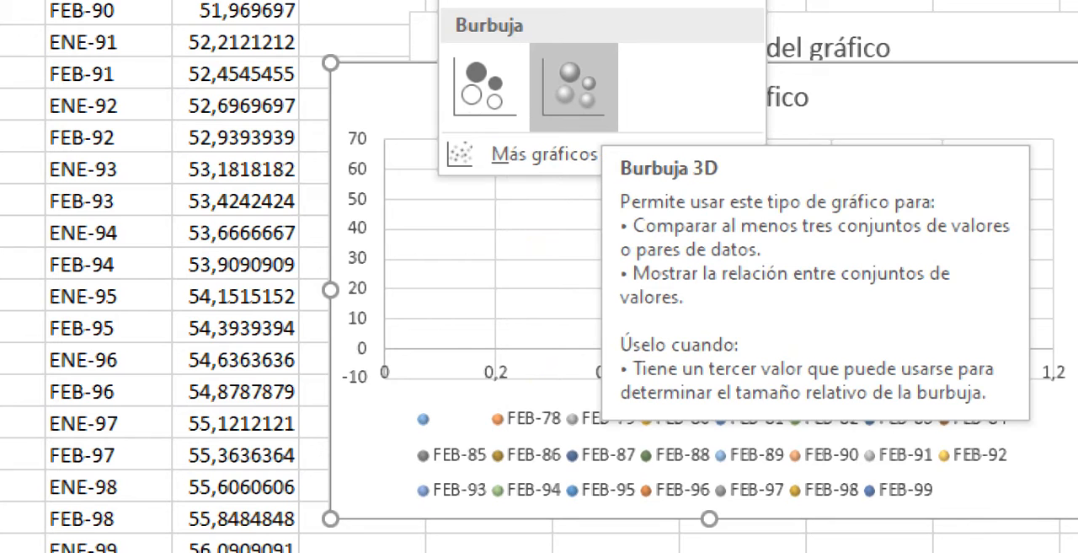
left_click(574, 87)
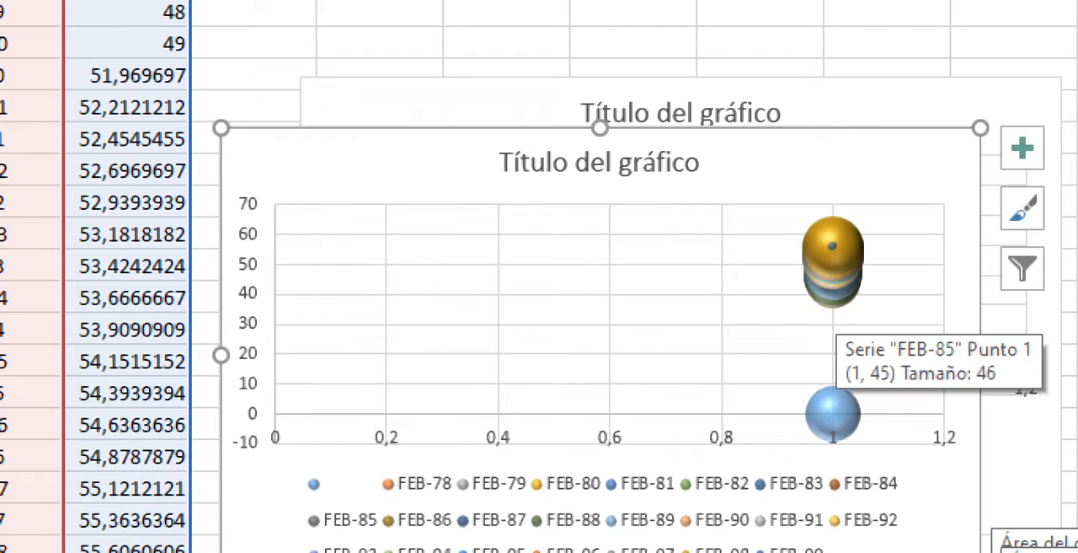
mouse_move(832, 246)
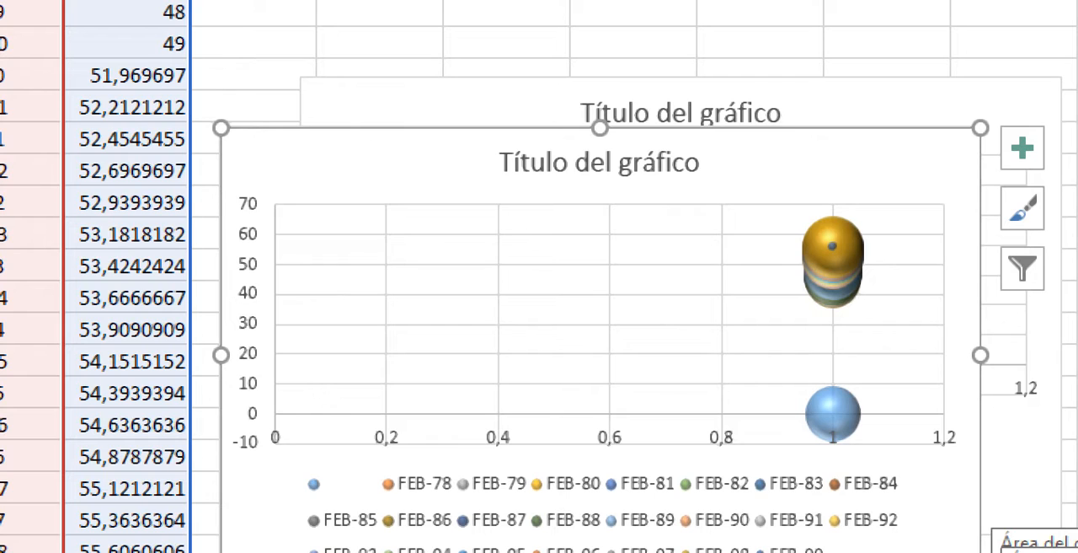
- Select individual bubbles in the stacked group of the 3D bubble chart to examine which series they belong to
mouse_move(829, 413)
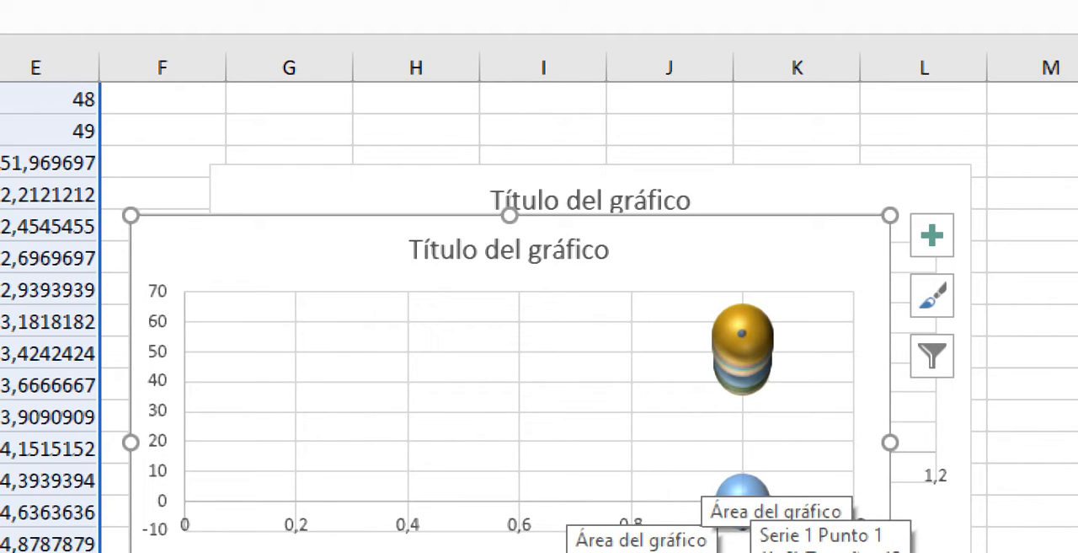
left_click(742, 346)
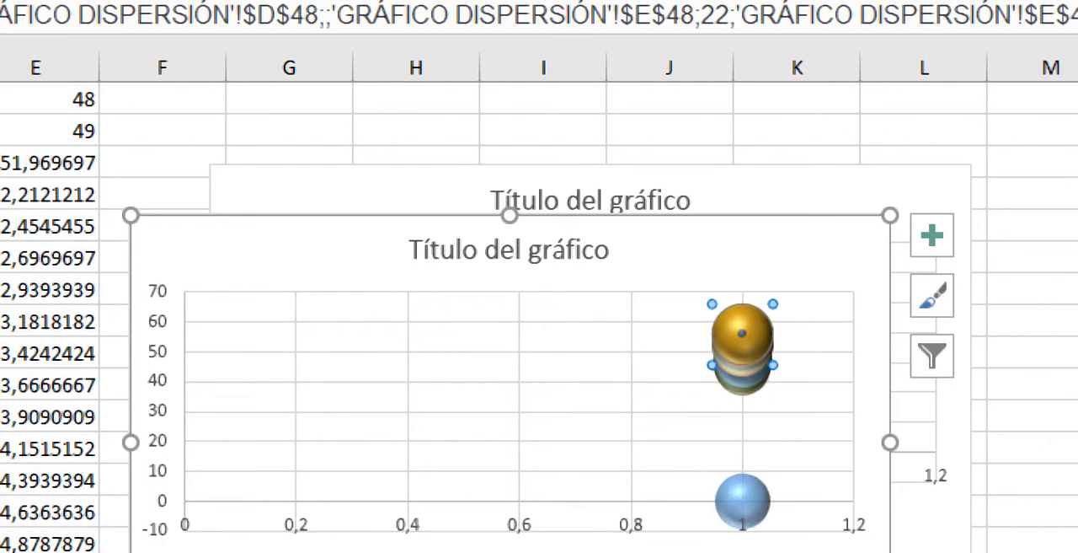
left_click(743, 380)
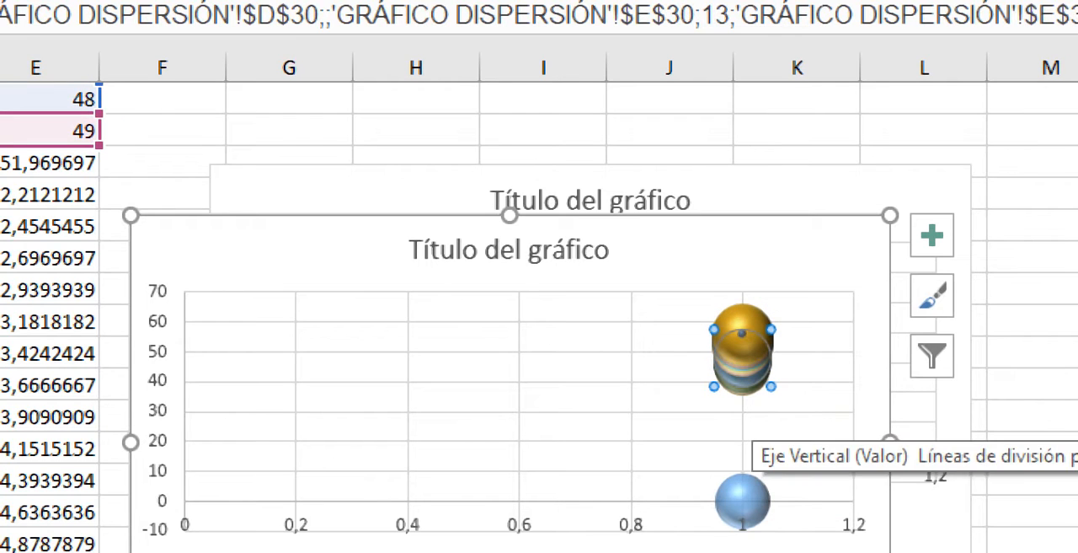
left_click(743, 425)
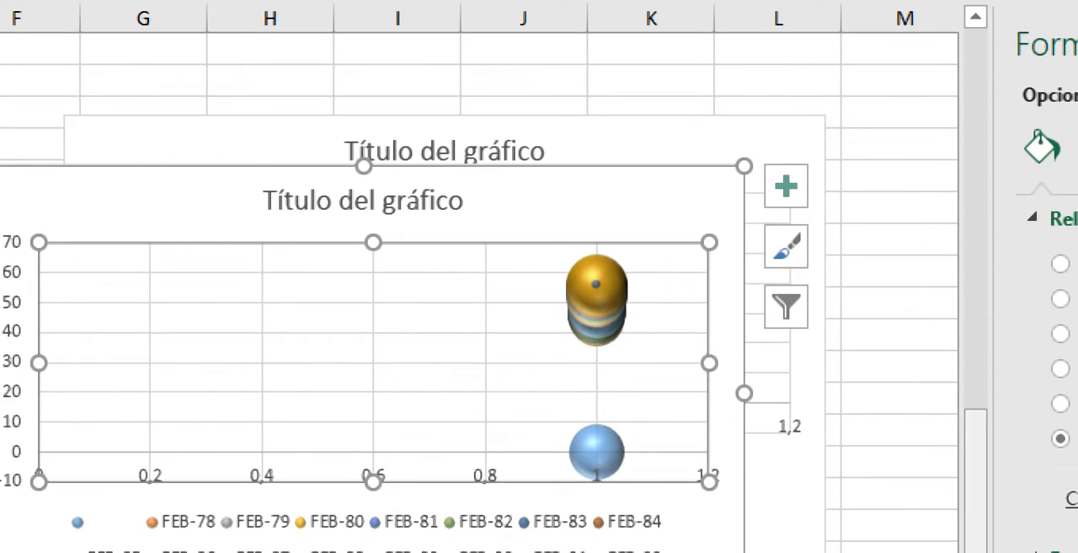
- Review the potato consumption table in D6:E50 from its first to its last row against the bubble chart
left_click_drag(976, 515, 976, 406)
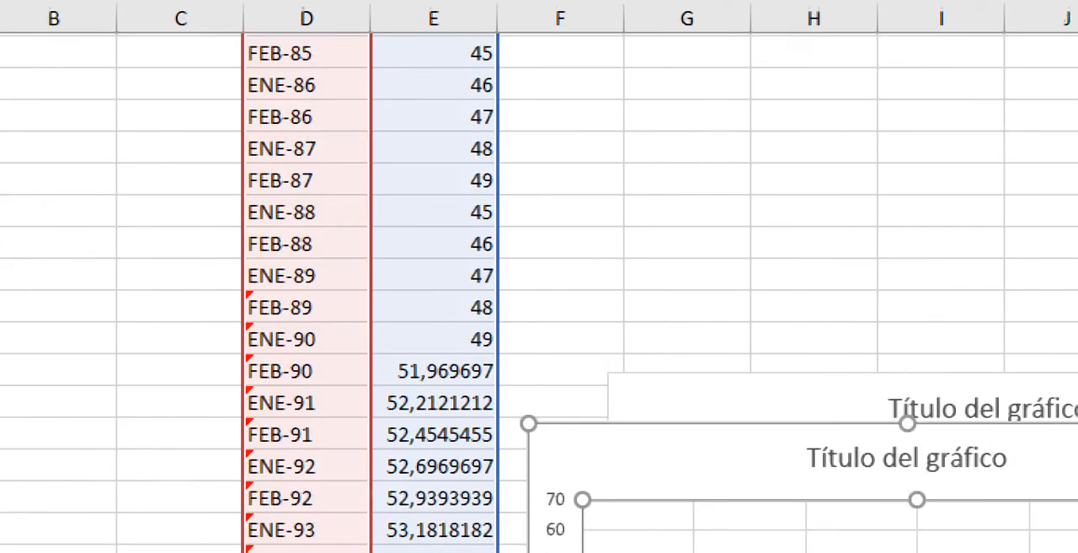
scroll(663, 344, "up", 7)
scroll(776, 414, "down", 4)
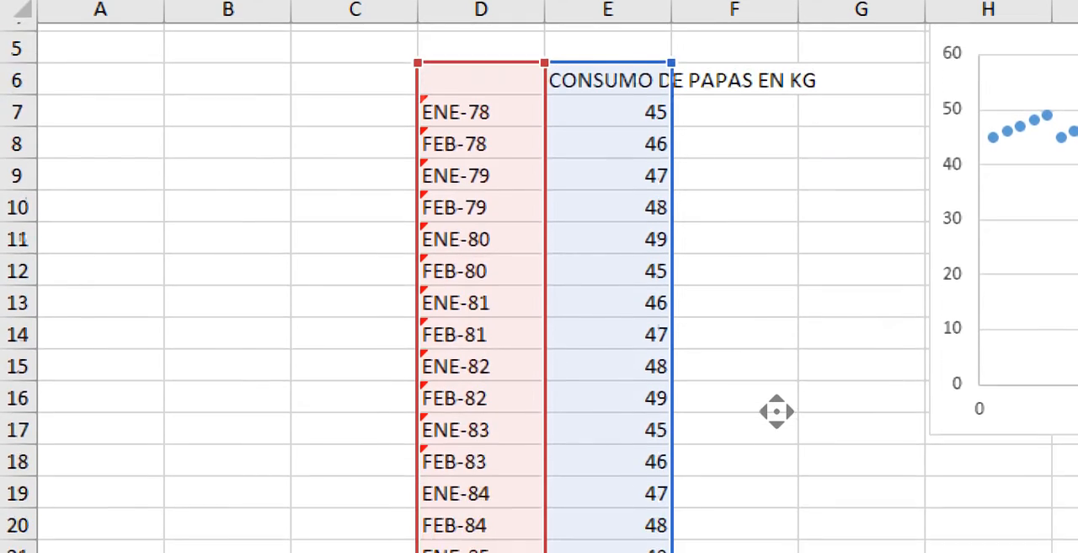
scroll(777, 375, "down", 6)
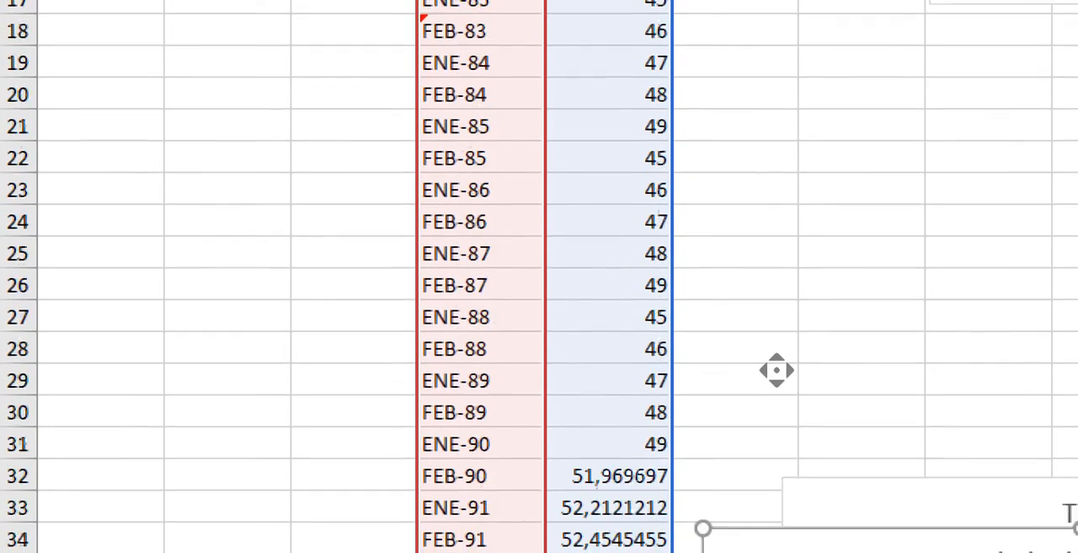
scroll(777, 368, "down", 3)
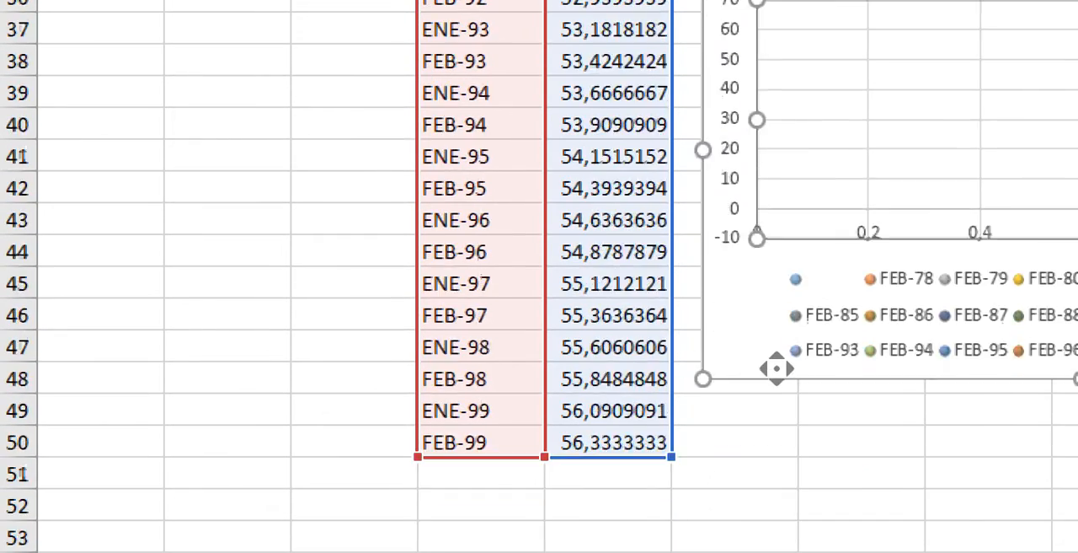
scroll(702, 311, "up", 4)
scroll(706, 336, "up", 8)
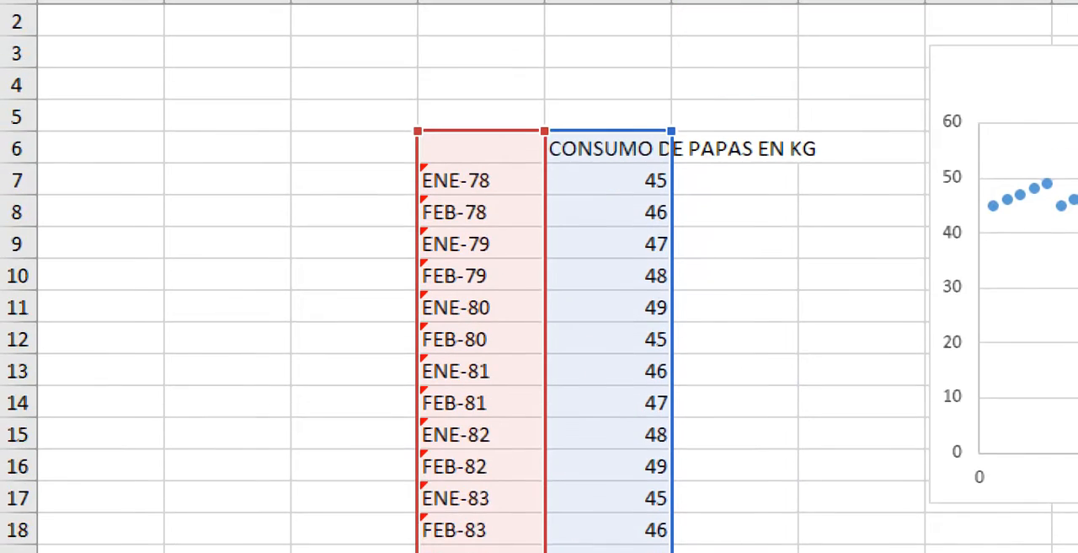
scroll(654, 272, "down", 4)
scroll(661, 223, "down", 1)
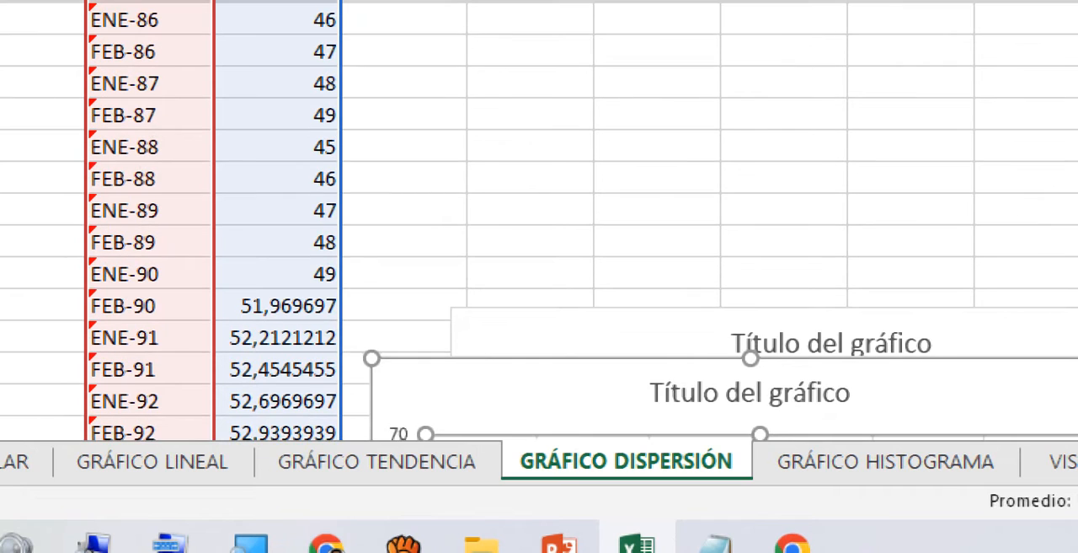
scroll(661, 223, "down", 5)
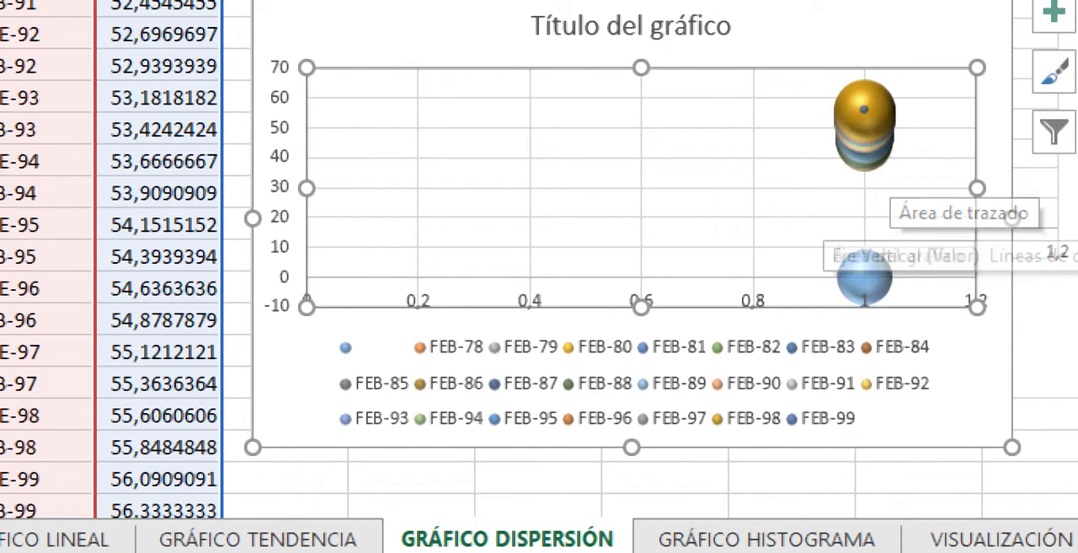
- Examine the isolated blue bubble of the 3D bubble chart and the formatting options available for its series
left_click(865, 277)
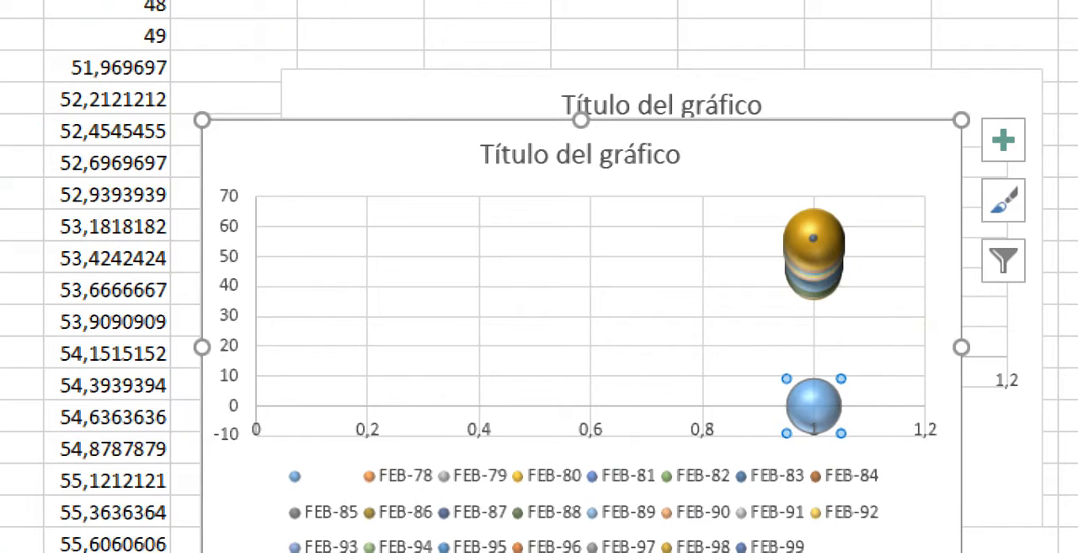
right_click(815, 408)
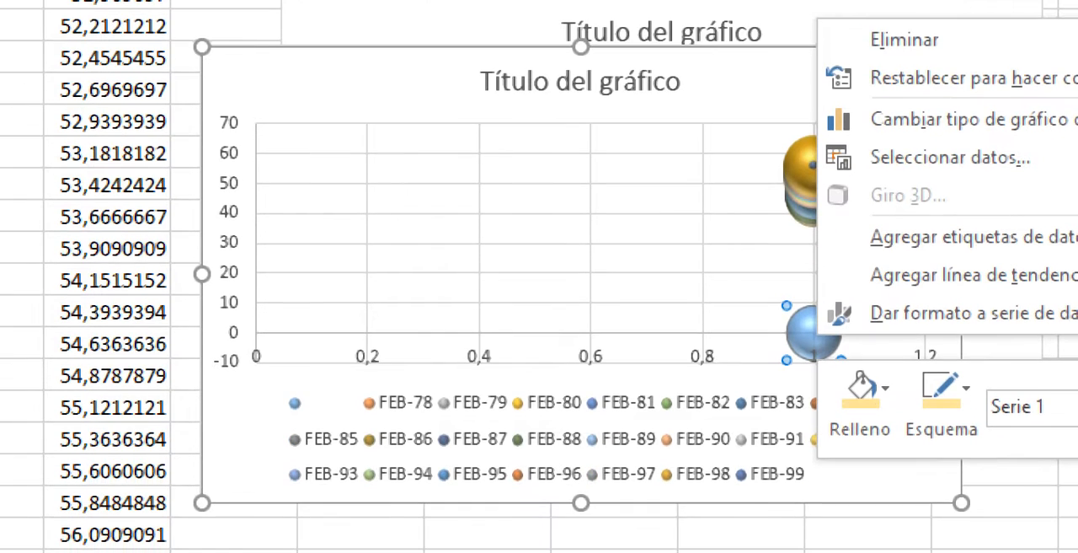
key("Escape")
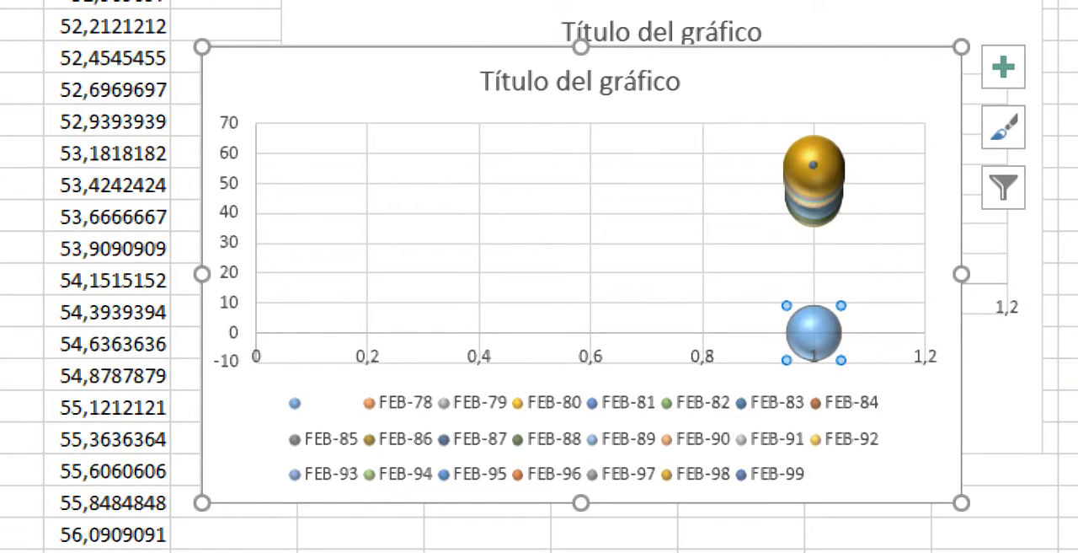
left_click(674, 243)
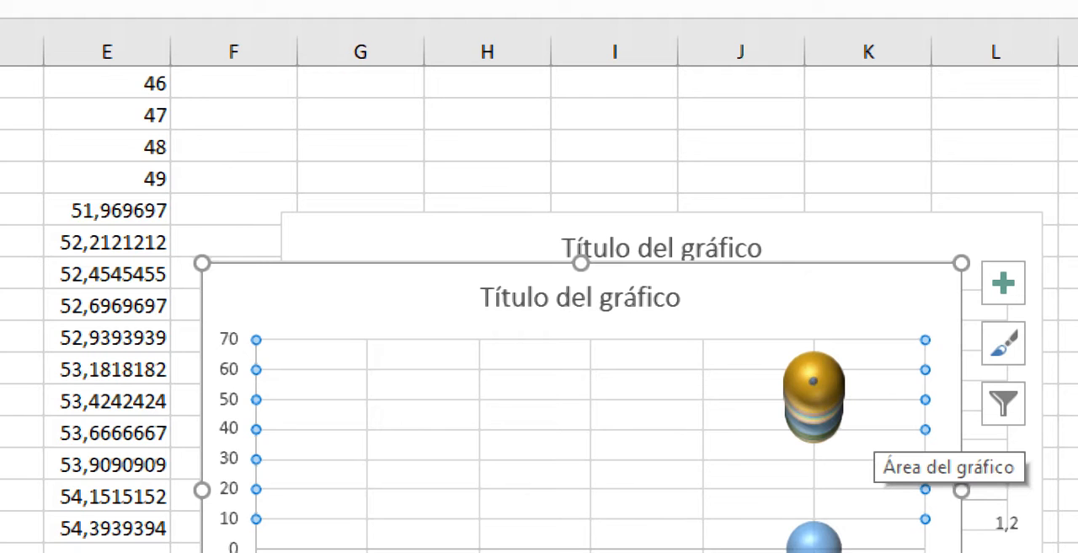
- Switch to the GRÁFICO HISTOGRAMA sheet and move the COMPRA DE GALLETAS chart clear of the cumulative frequency column
left_click(101, 243)
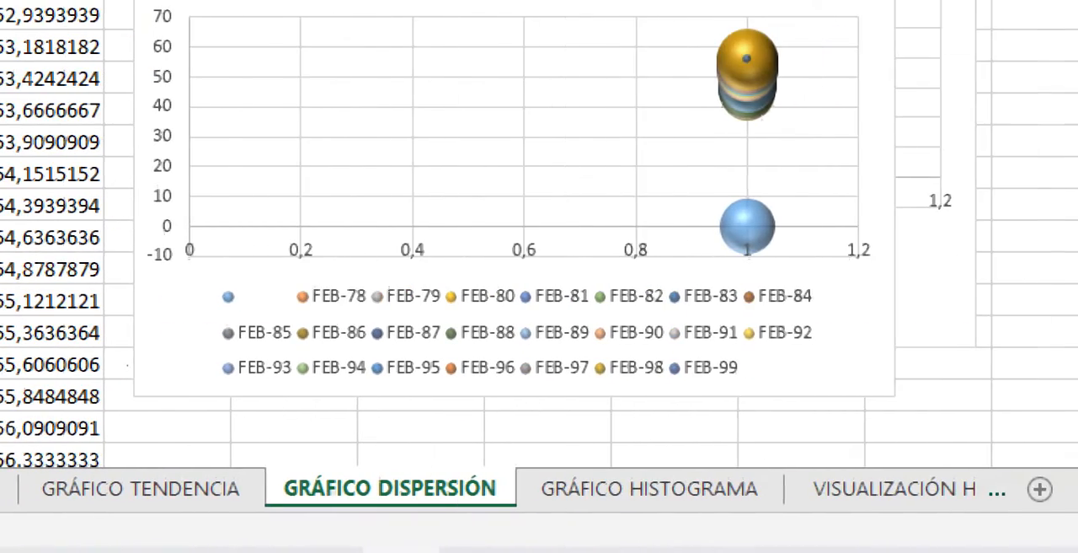
left_click(722, 487)
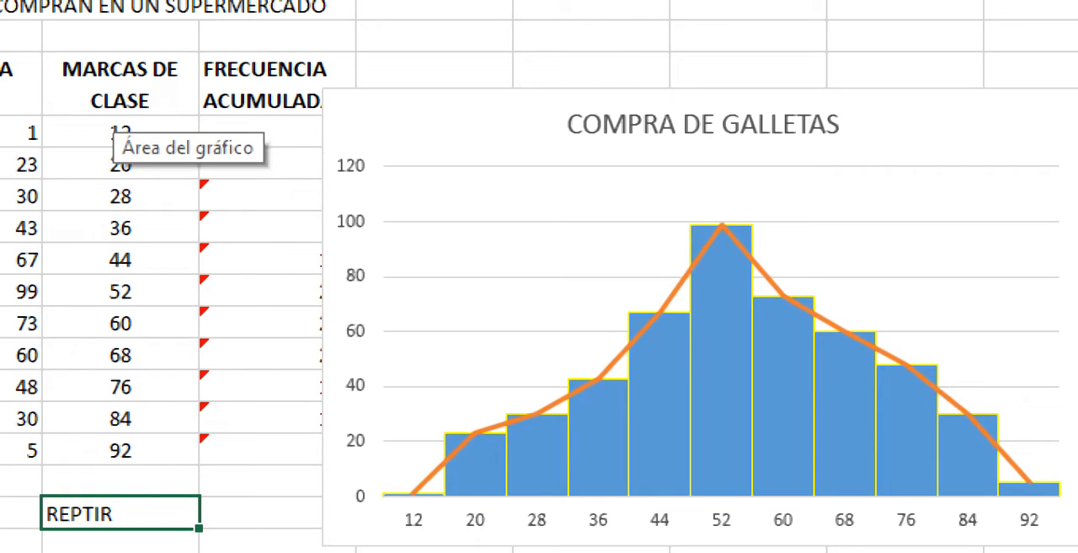
left_click_drag(446, 127, 531, 54)
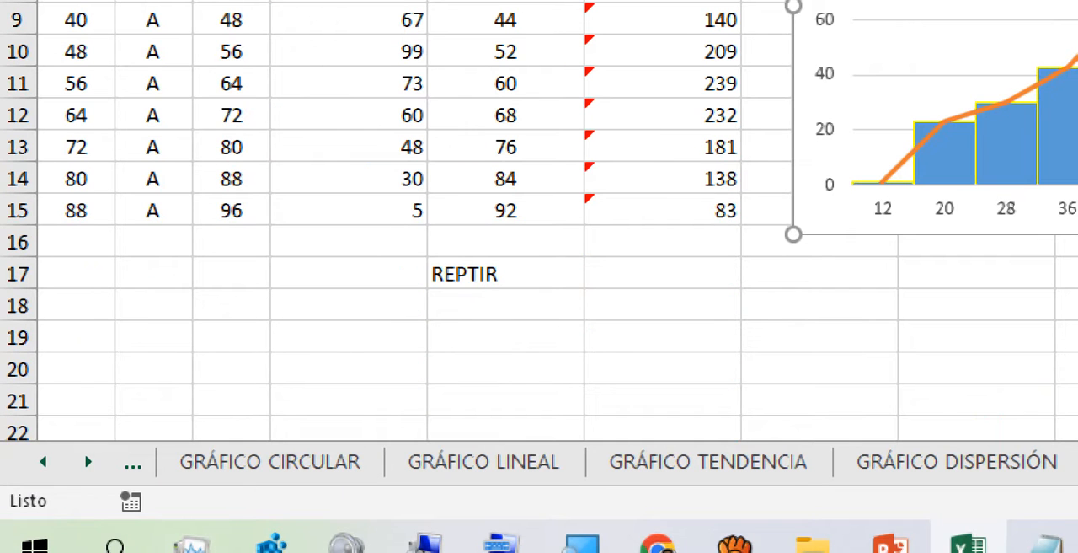
- Delete the REPTIR text from cell E17 below the MARCAS DE CLASE column
left_click(506, 274)
key("BackSpace")
left_click(76, 242)
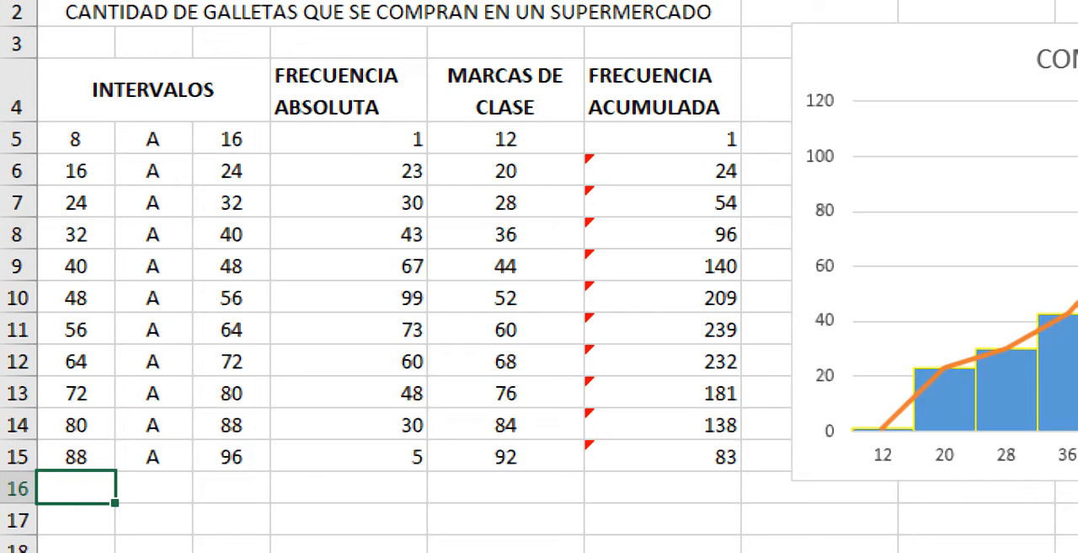
- Examine the FRECUENCIA ABSOLUTA and FRECUENCIA ACUMULADA headings and go through the cumulative frequency cells
left_click(349, 91)
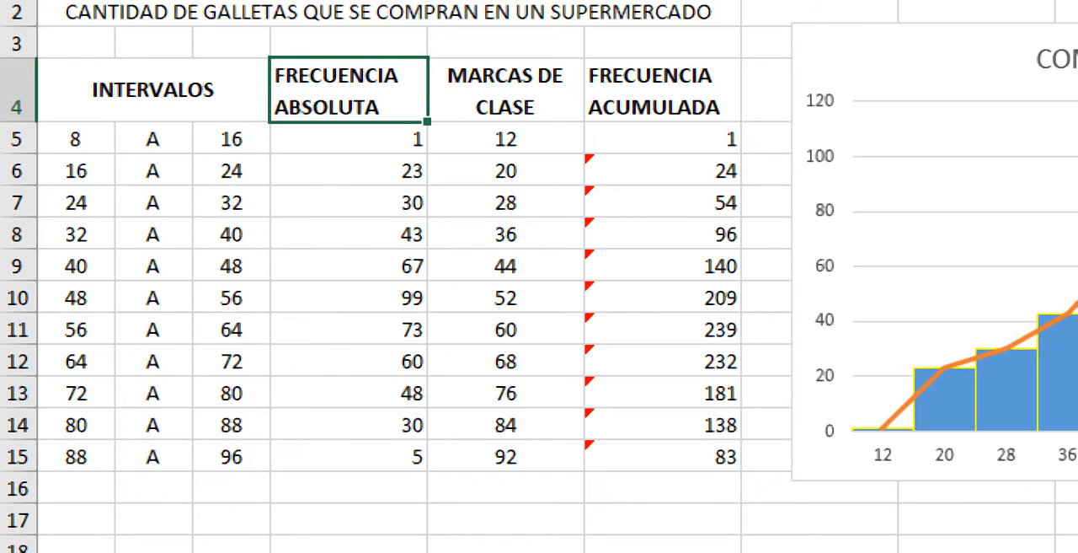
left_click(663, 91)
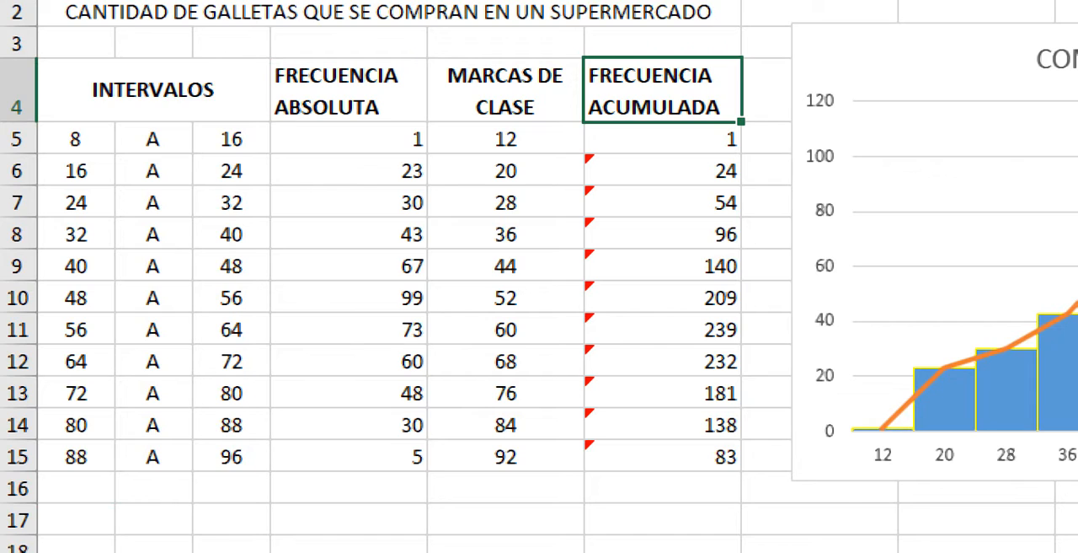
left_click(349, 171)
left_click(349, 91)
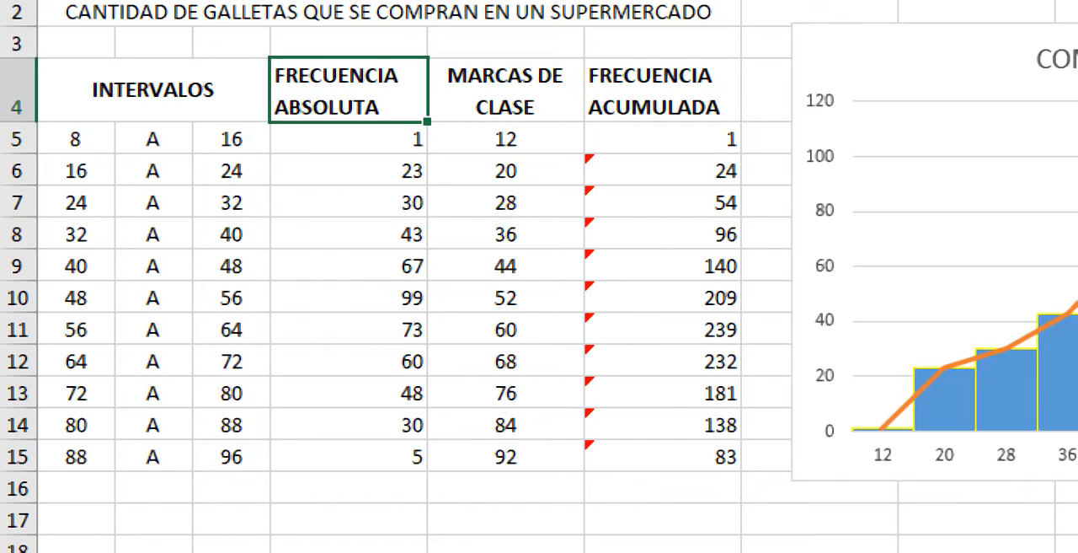
left_click(662, 138)
left_click(663, 171)
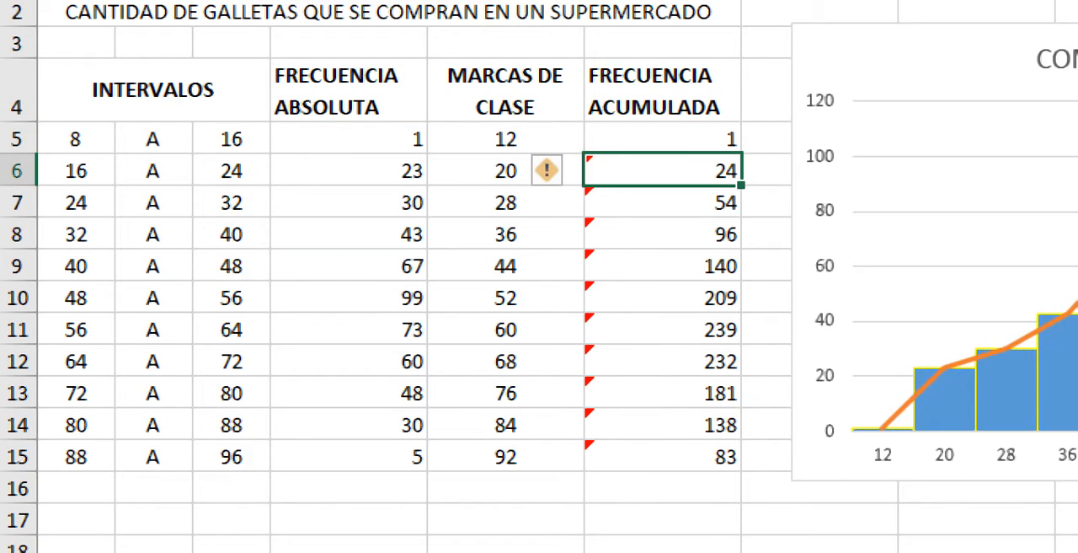
left_click(662, 203)
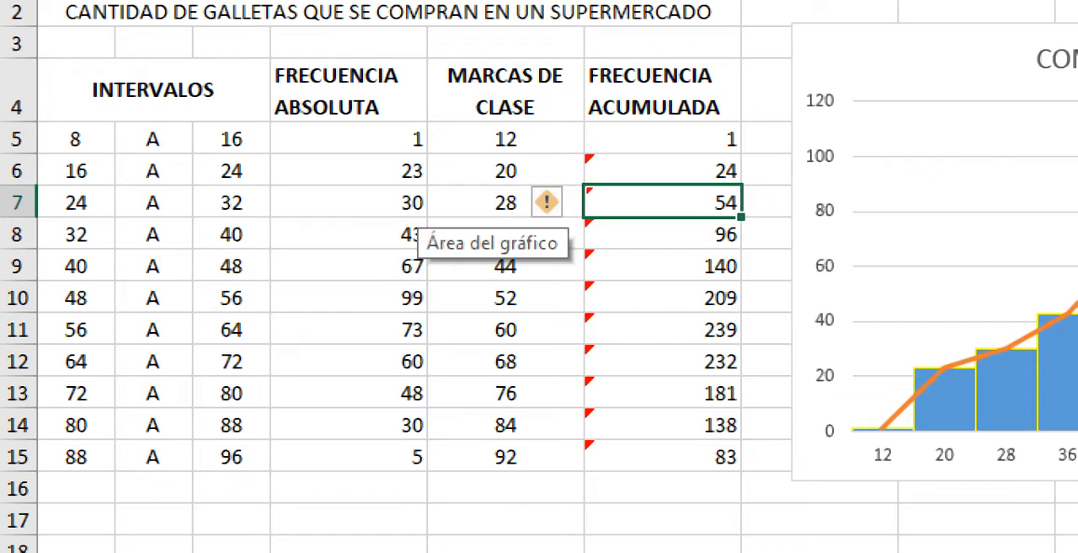
left_click(662, 234)
left_click(662, 266)
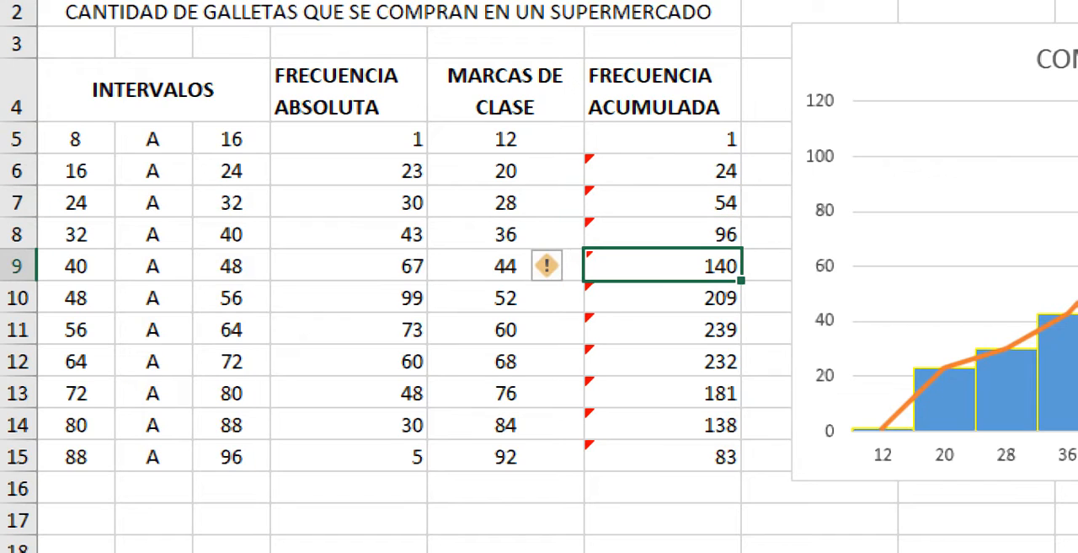
left_click(662, 394)
left_click(662, 361)
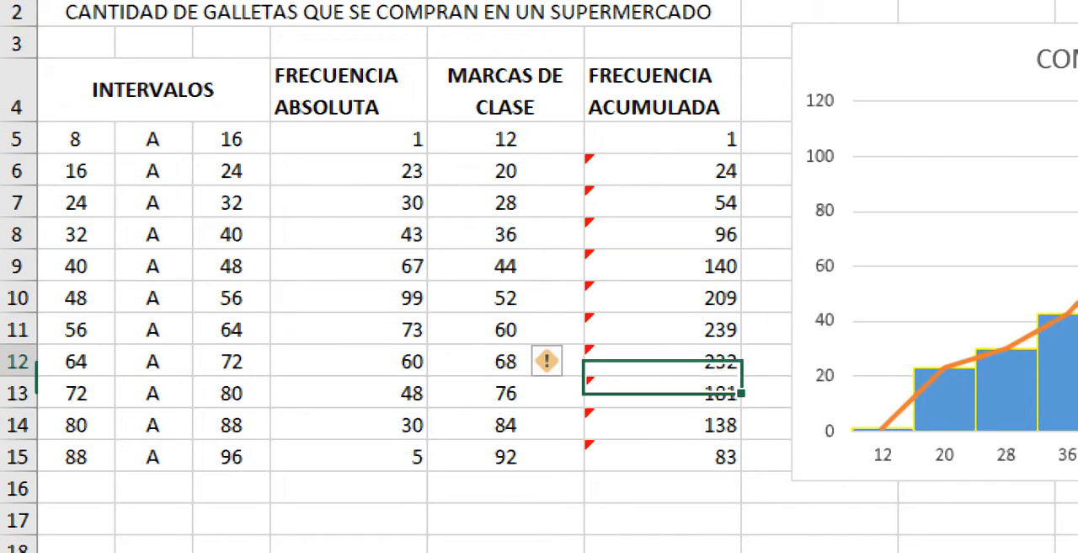
- Inspect the SUMA formulas in the cumulative frequency cells F12, F11 and F10, leaving them as they are
double_click(680, 361)
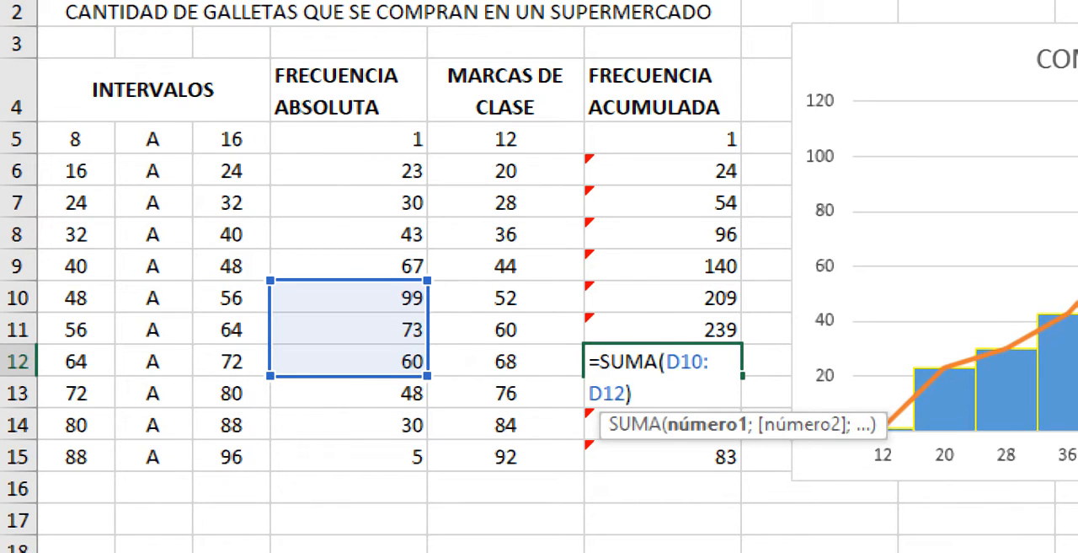
key("Return")
left_click(539, 249)
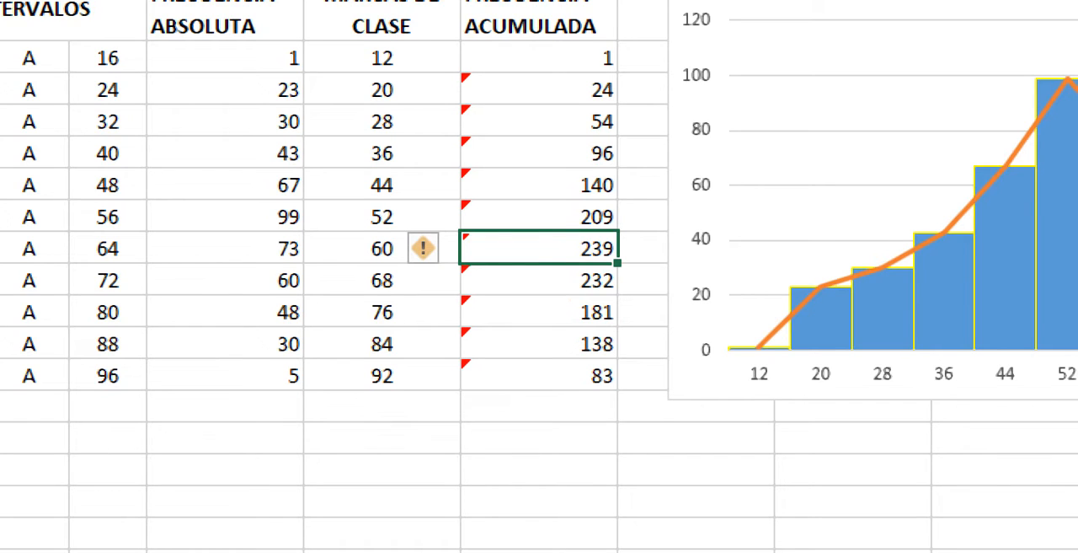
double_click(570, 249)
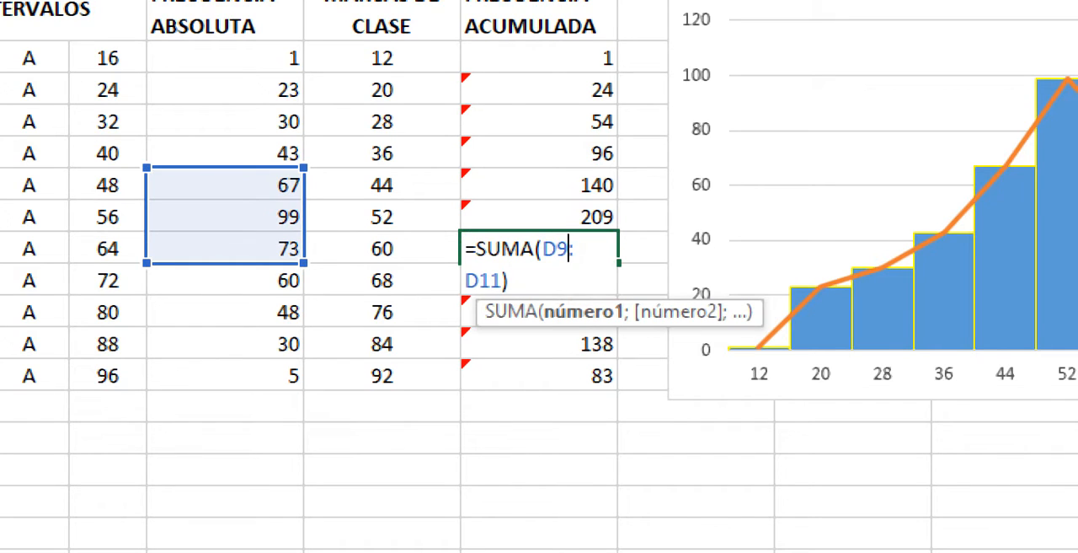
left_click(556, 218)
double_click(557, 217)
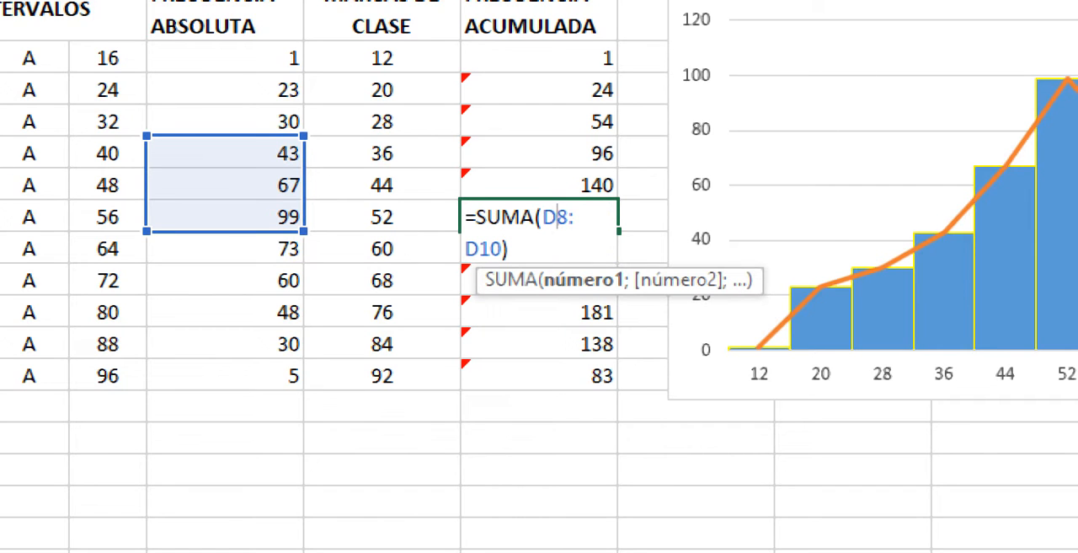
key("Return")
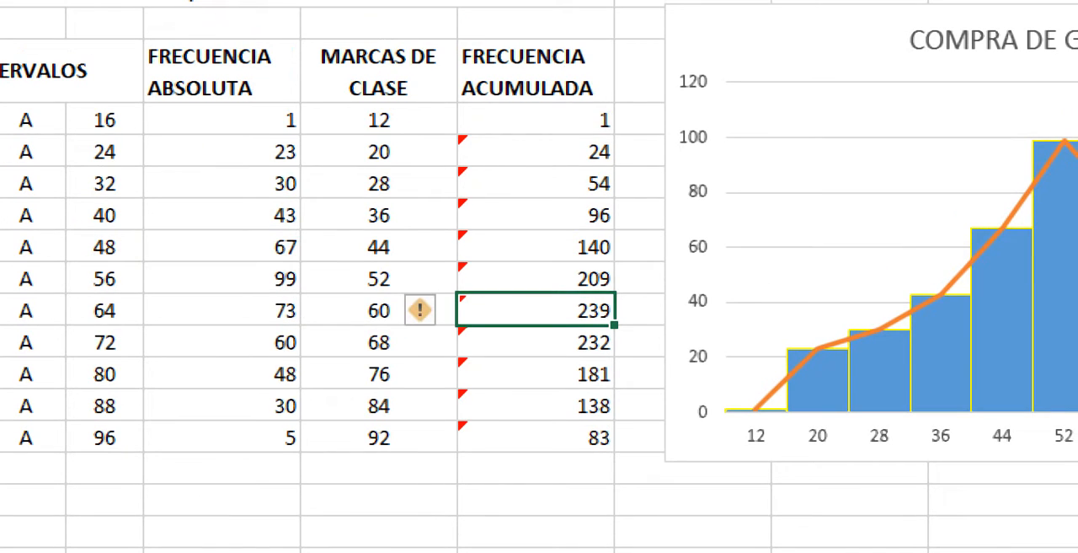
- Examine the class marks in E5:E15 and the source data of the columns in the COMPRA DE GALLETAS histogram
left_click(536, 499)
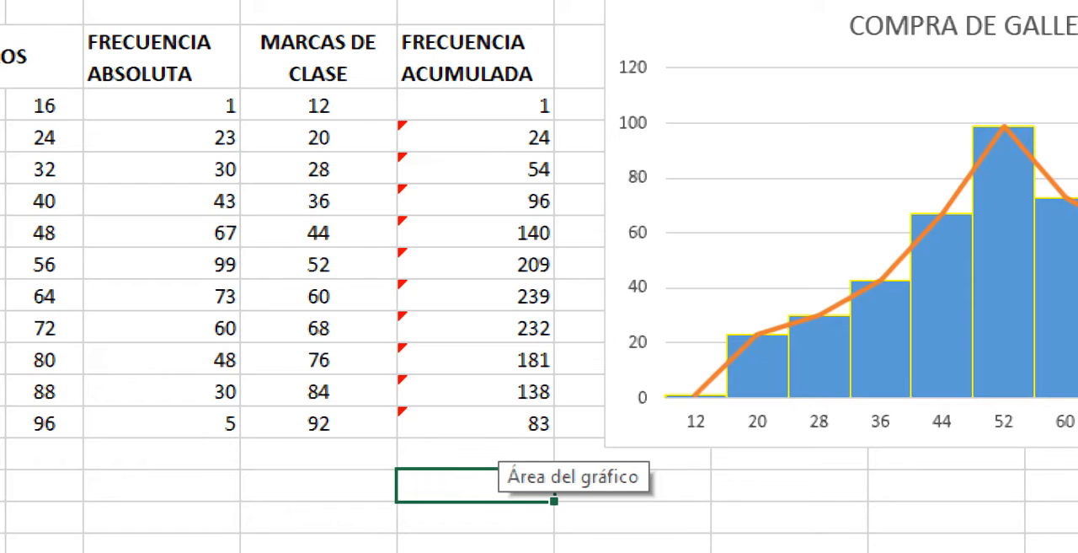
left_click_drag(344, 106, 344, 423)
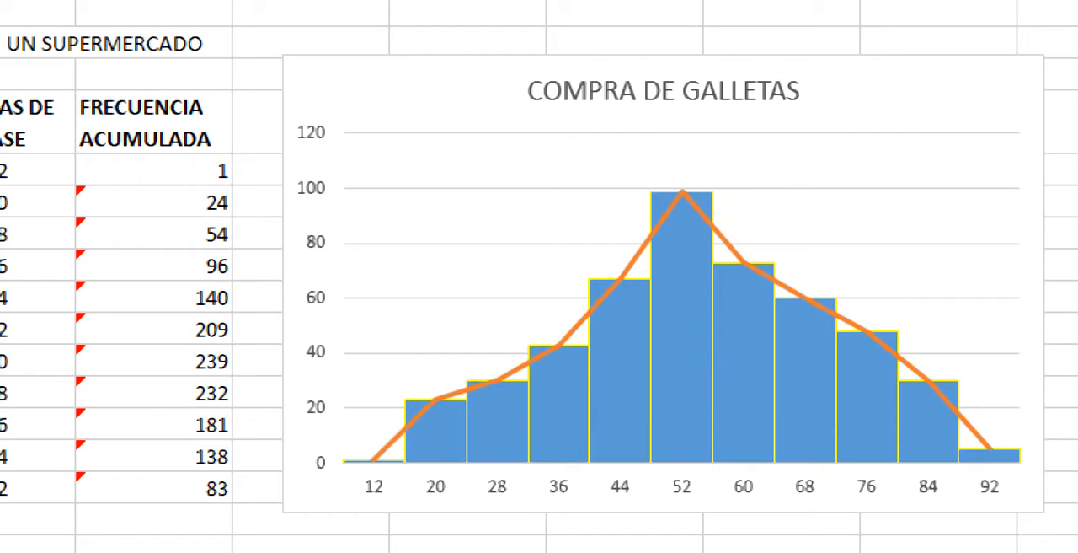
left_click(682, 354)
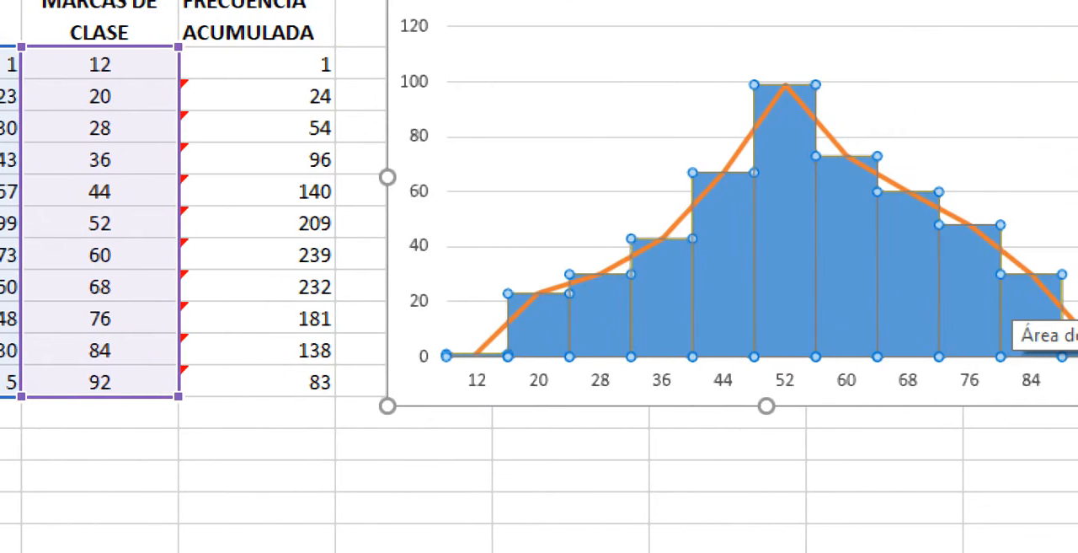
left_click(570, 444)
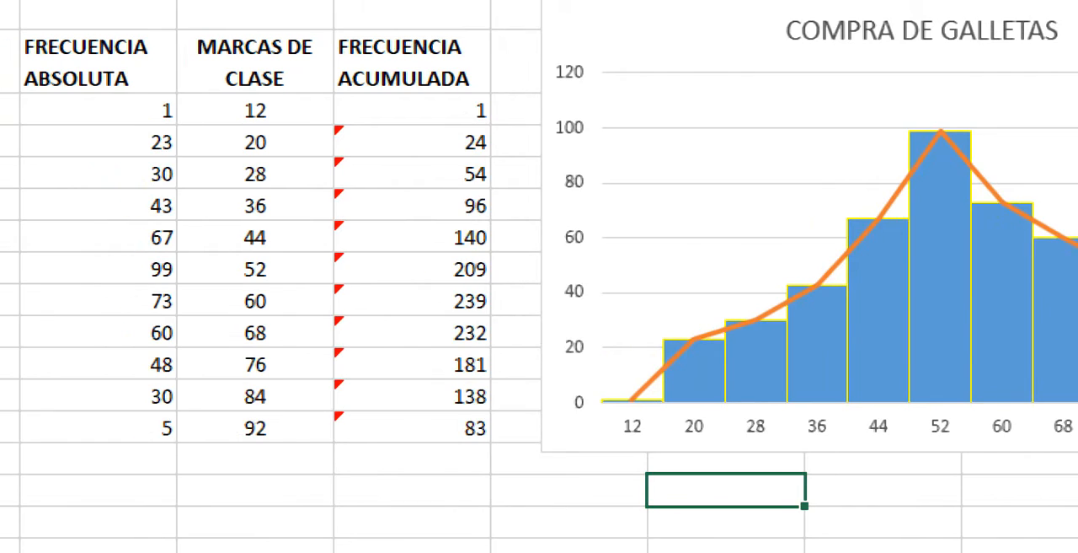
left_click(102, 142)
left_click_drag(102, 141, 102, 396)
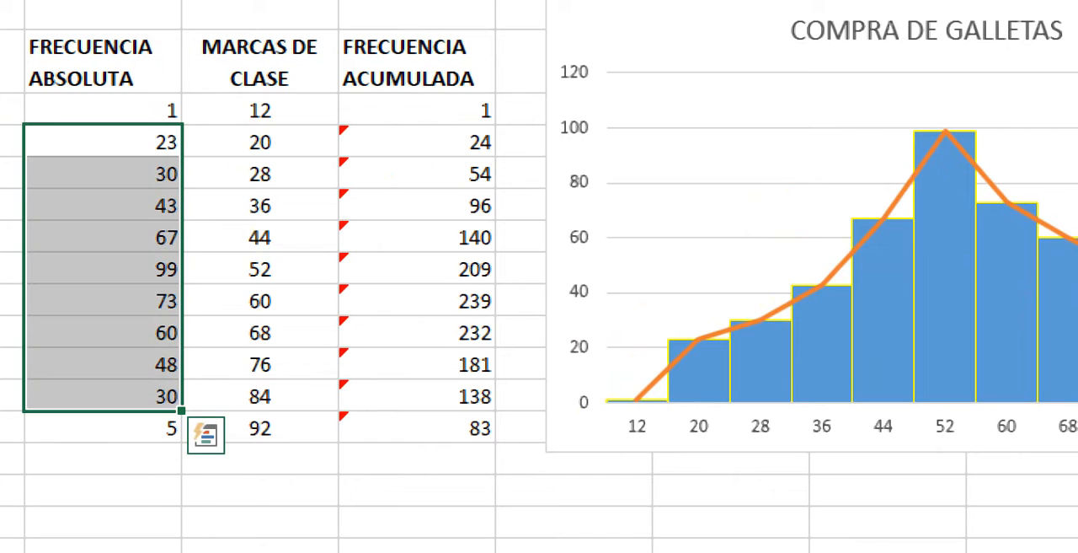
left_click_drag(102, 63, 102, 396)
double_click(102, 428)
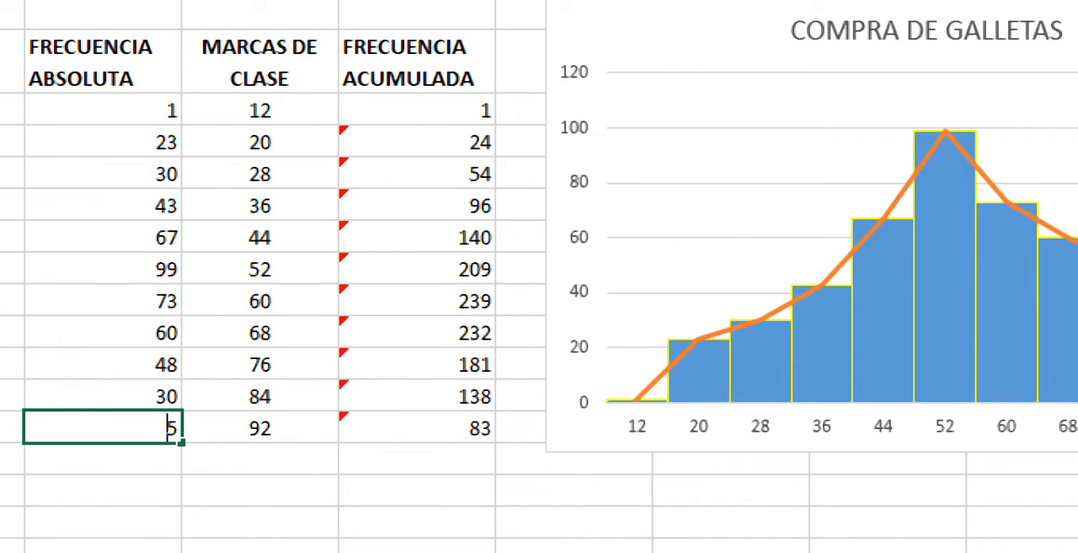
left_click(102, 522)
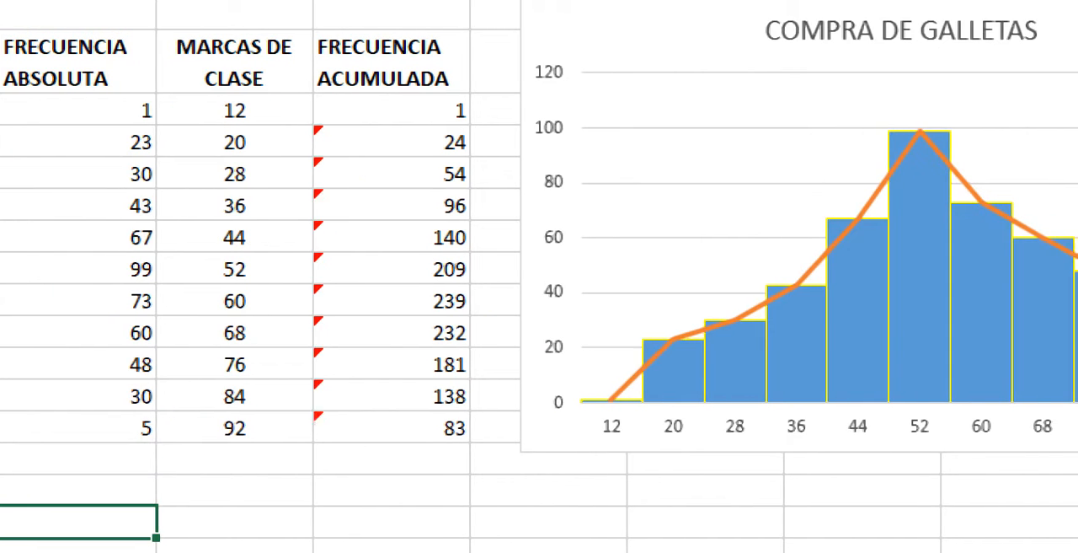
- Insert a 2-D clustered column chart from the absolute frequencies in D5:D15 and place it below the frequency table
left_click_drag(348, 110, 348, 428)
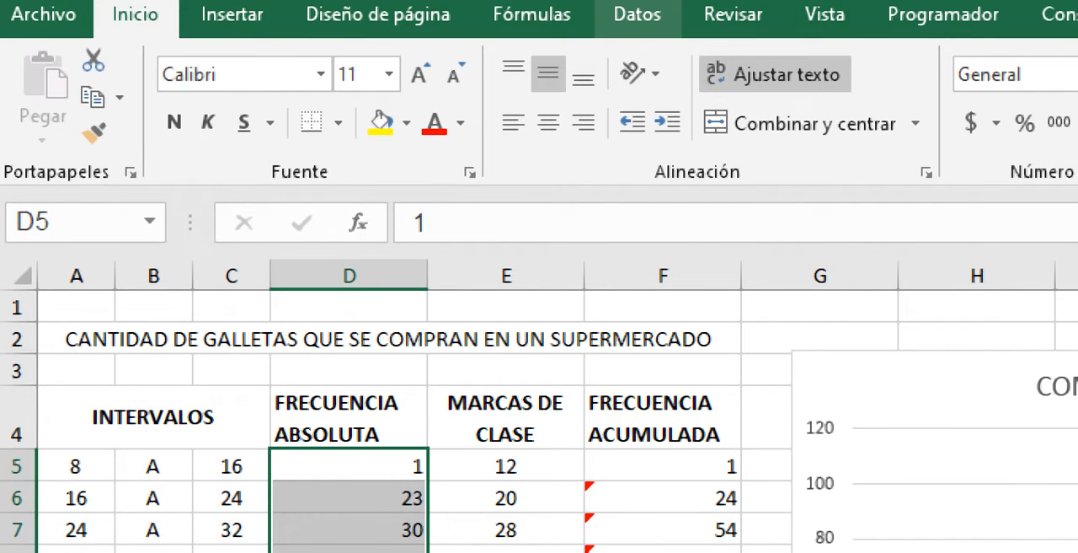
left_click(232, 14)
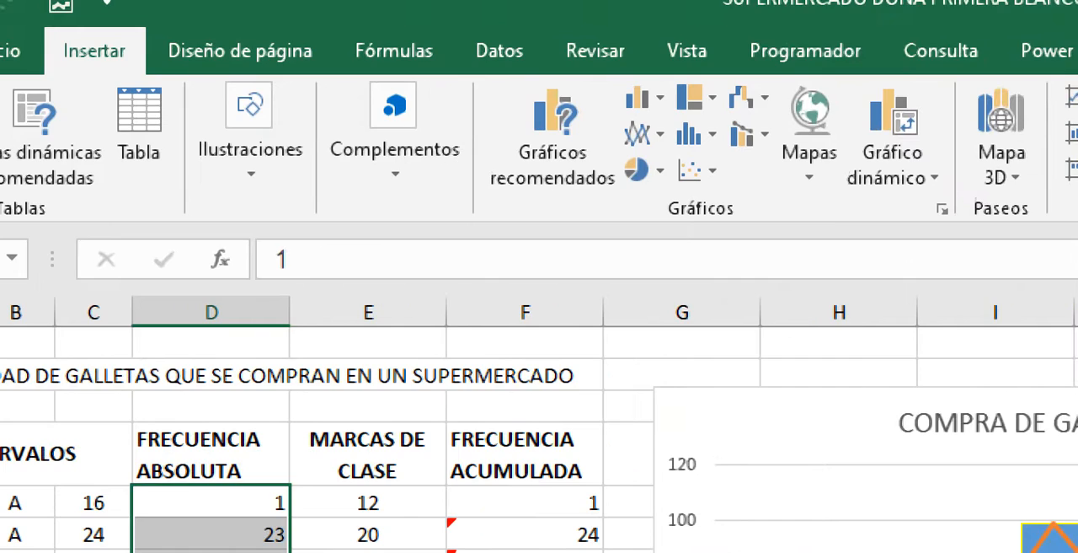
left_click(645, 98)
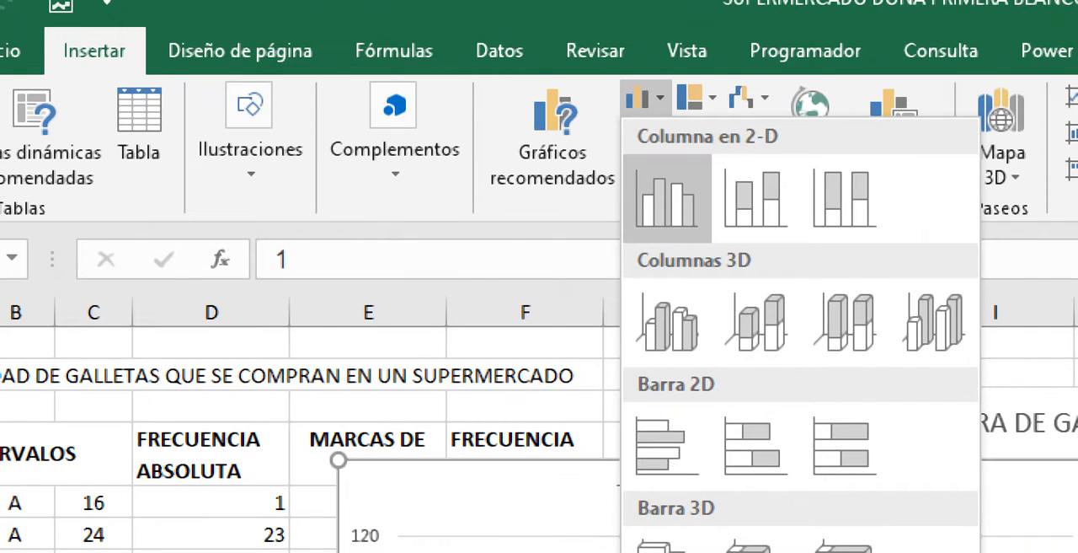
left_click(667, 198)
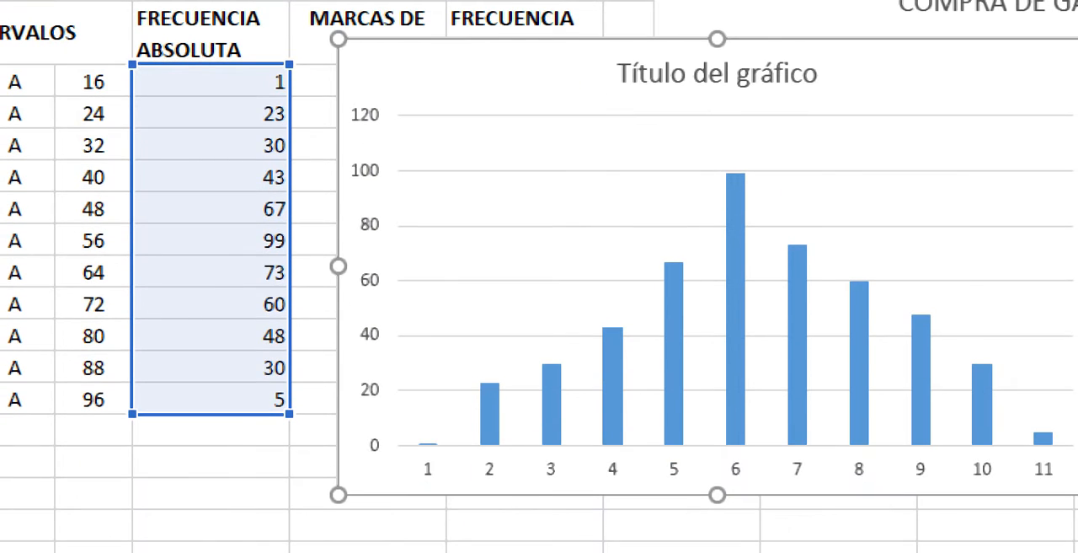
left_click_drag(505, 144, 302, 552)
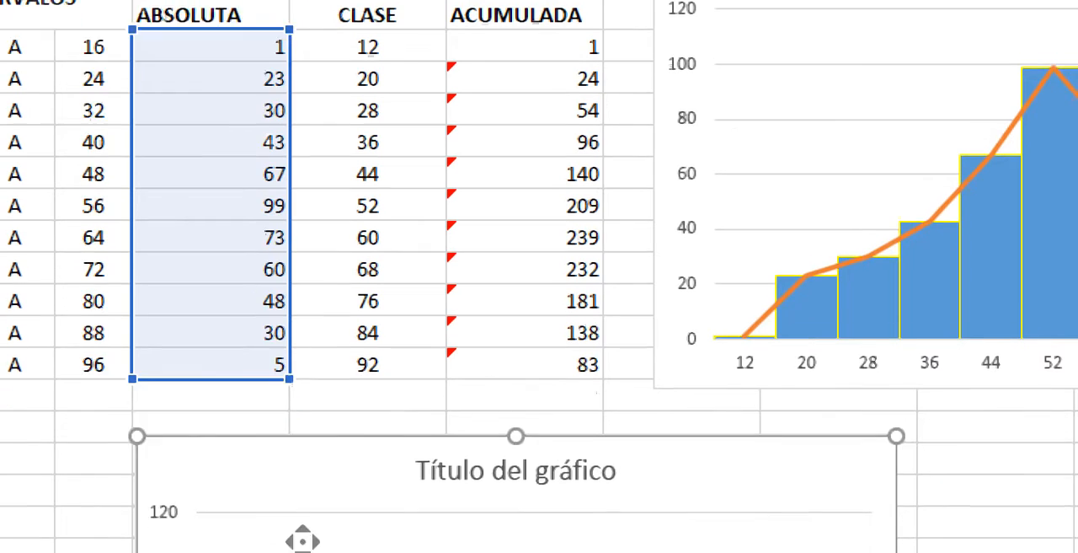
scroll(303, 540, "down", 4)
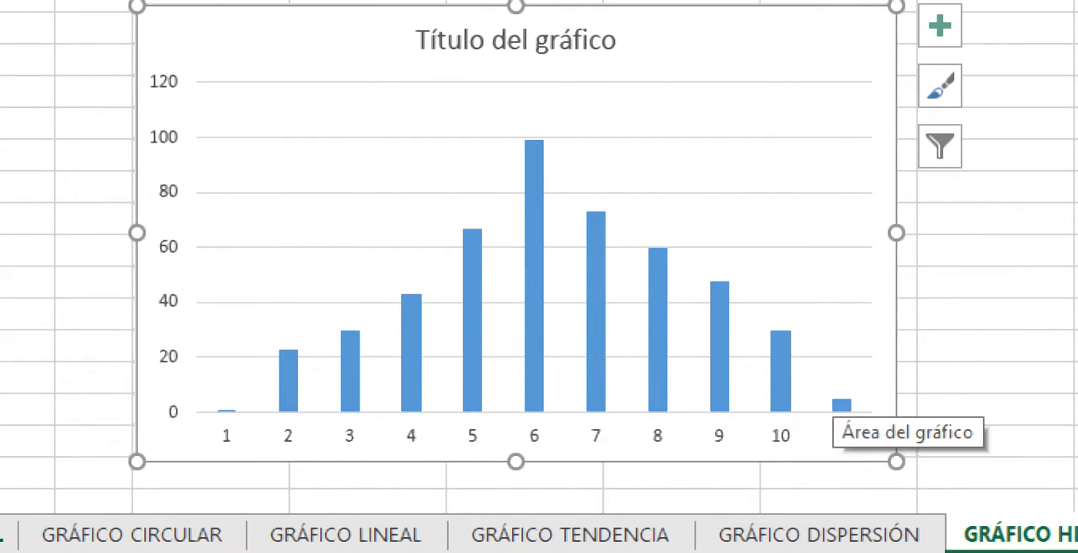
- Open the new column chart's source data and add a series named "tendencia"
left_click(841, 404)
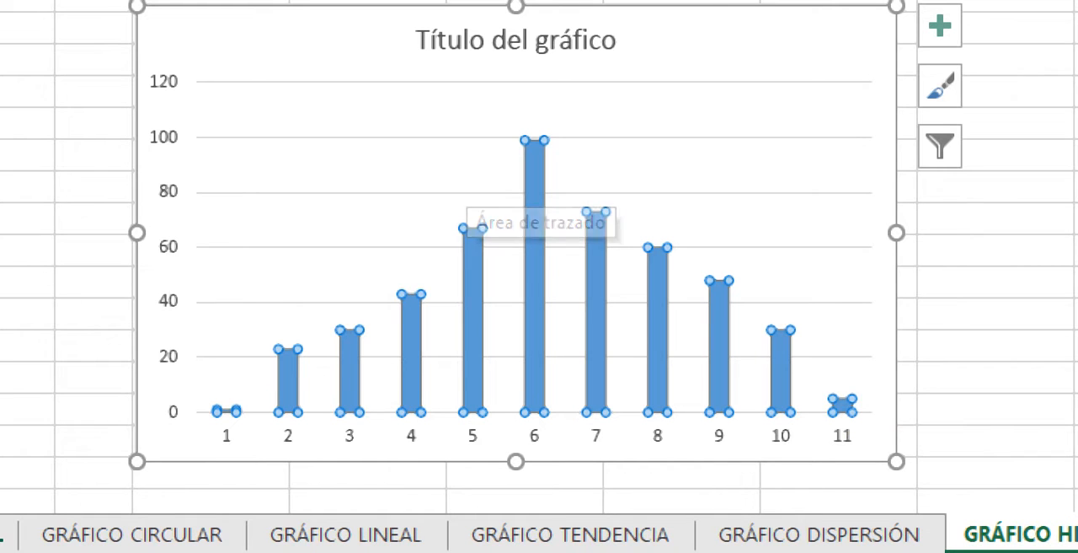
right_click(300, 46)
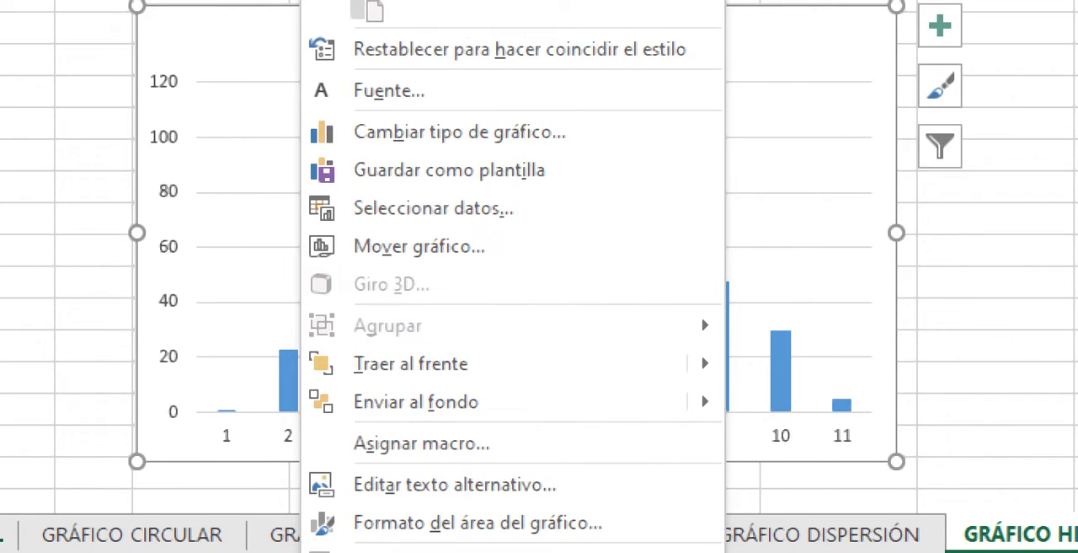
right_click(282, 47)
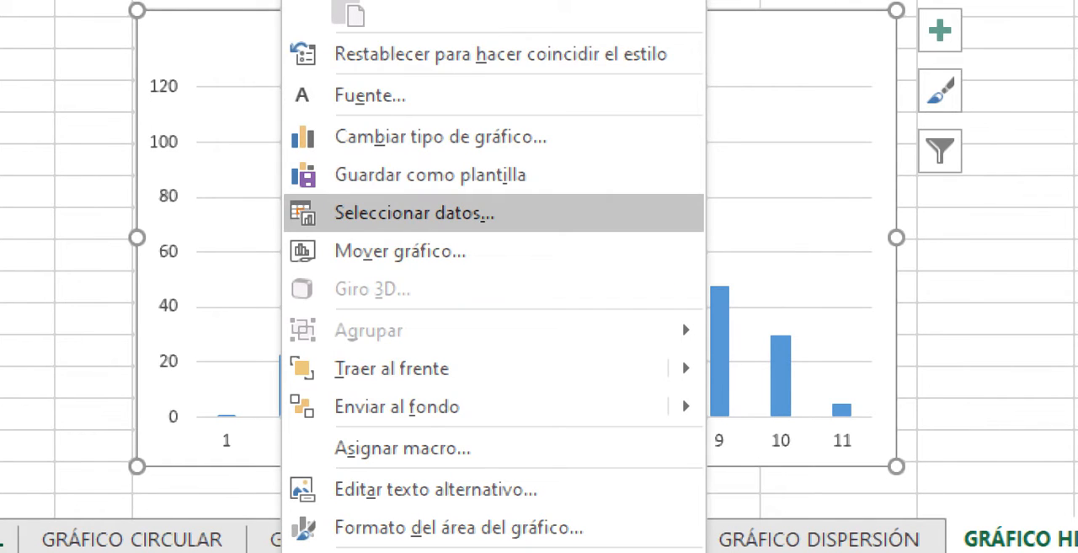
left_click(415, 213)
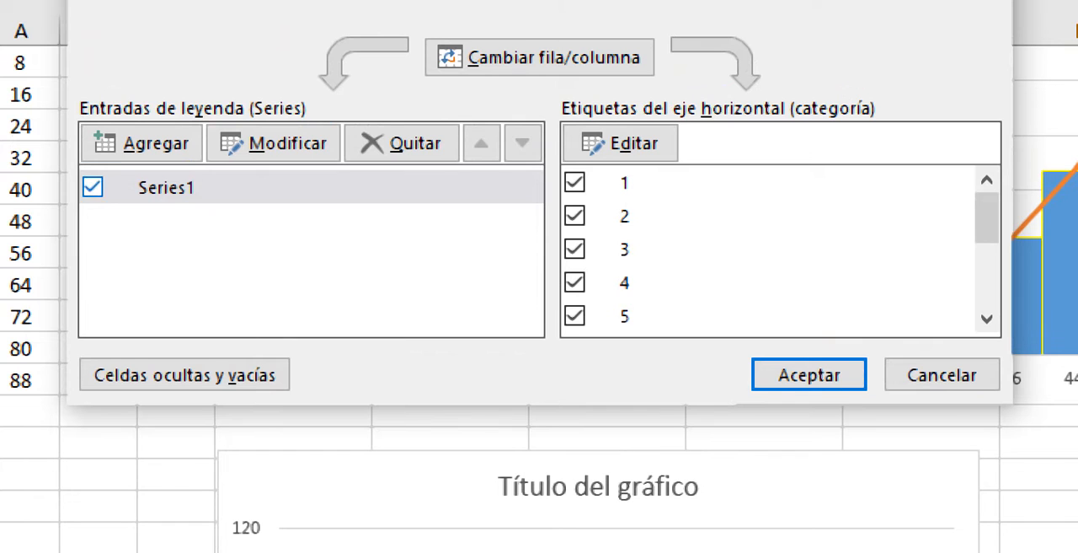
left_click(143, 143)
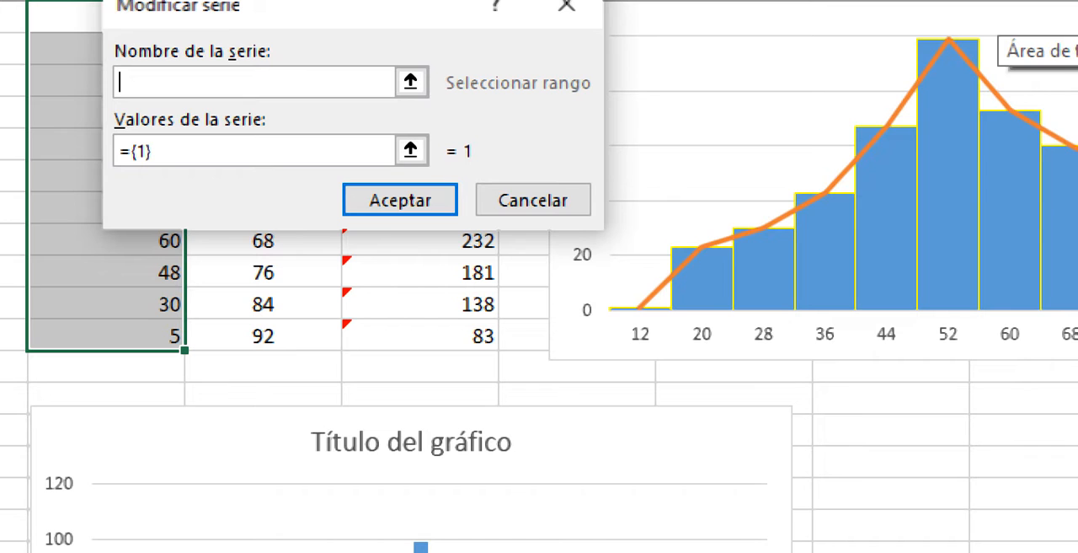
type("te")
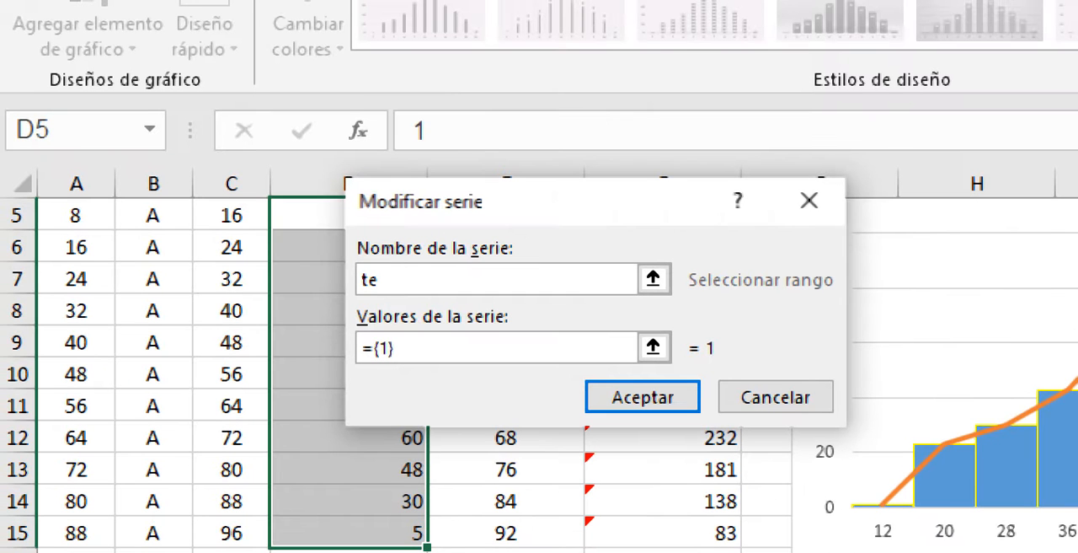
type("ndencia")
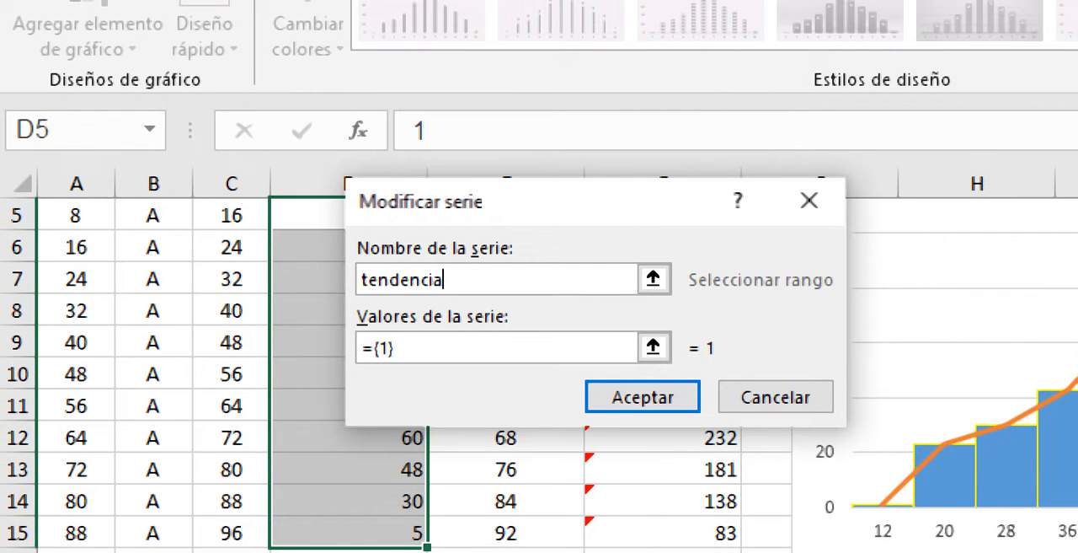
- Use the absolute frequencies in D5:D15 as the values of the tendencia series and accept the chart's source data
left_click(653, 347)
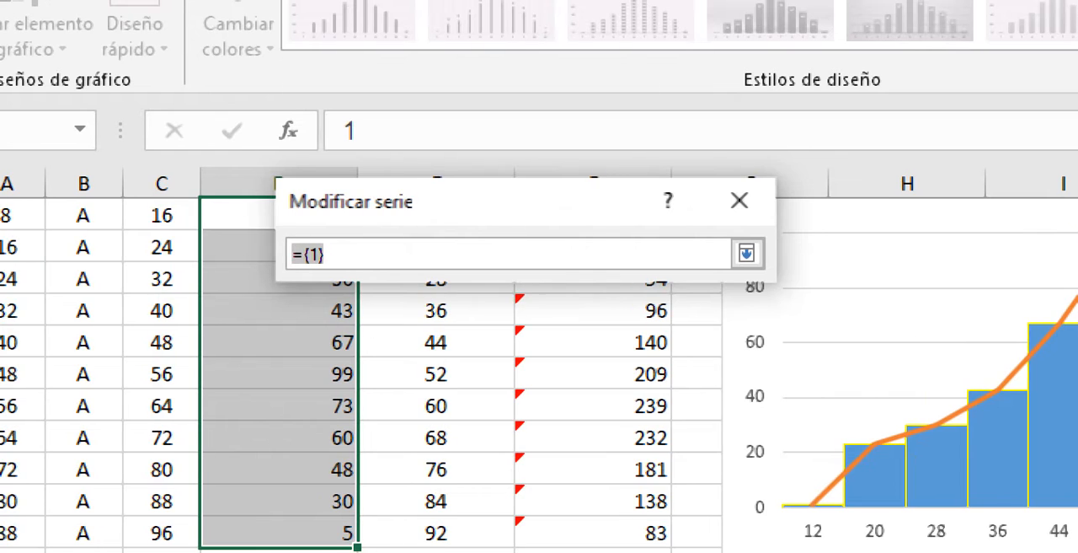
left_click_drag(506, 201, 579, 22)
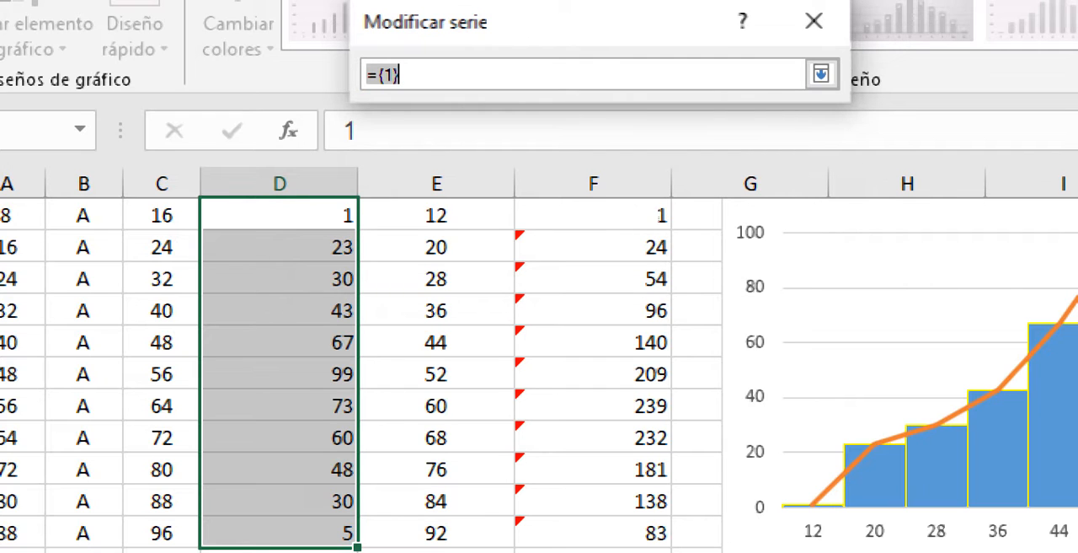
left_click_drag(337, 216, 350, 531)
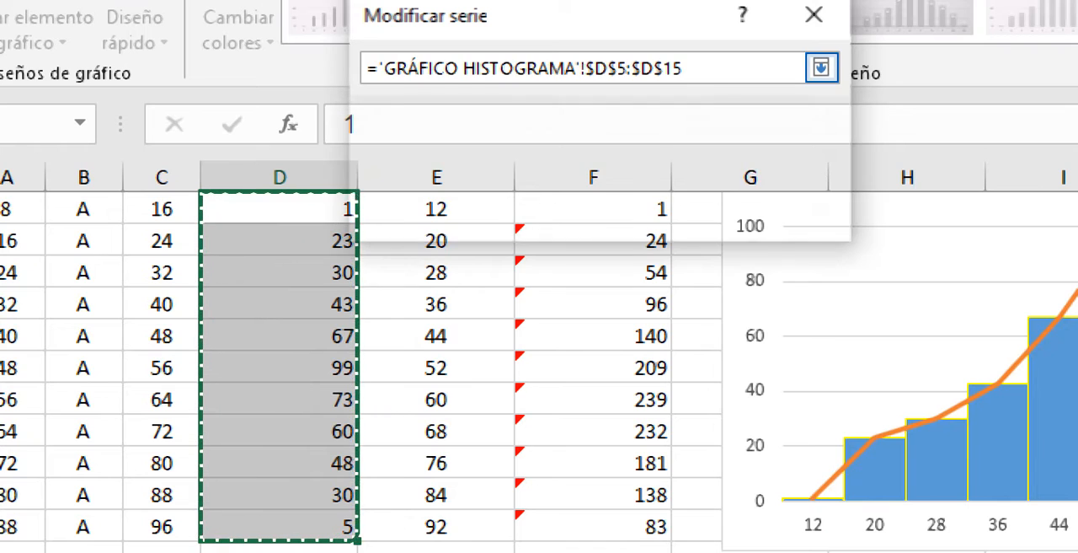
left_click(820, 68)
key("Return")
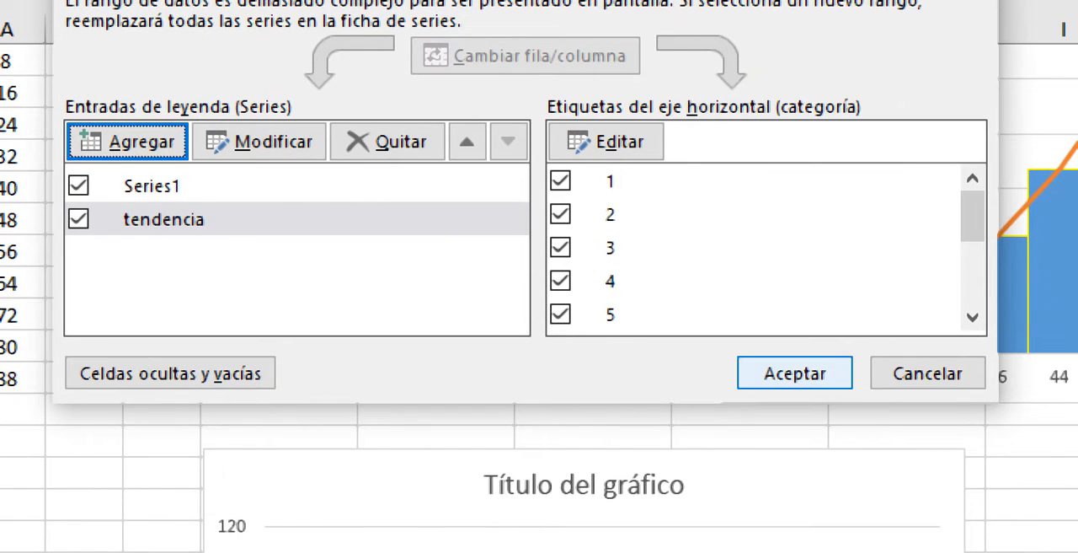
left_click(794, 393)
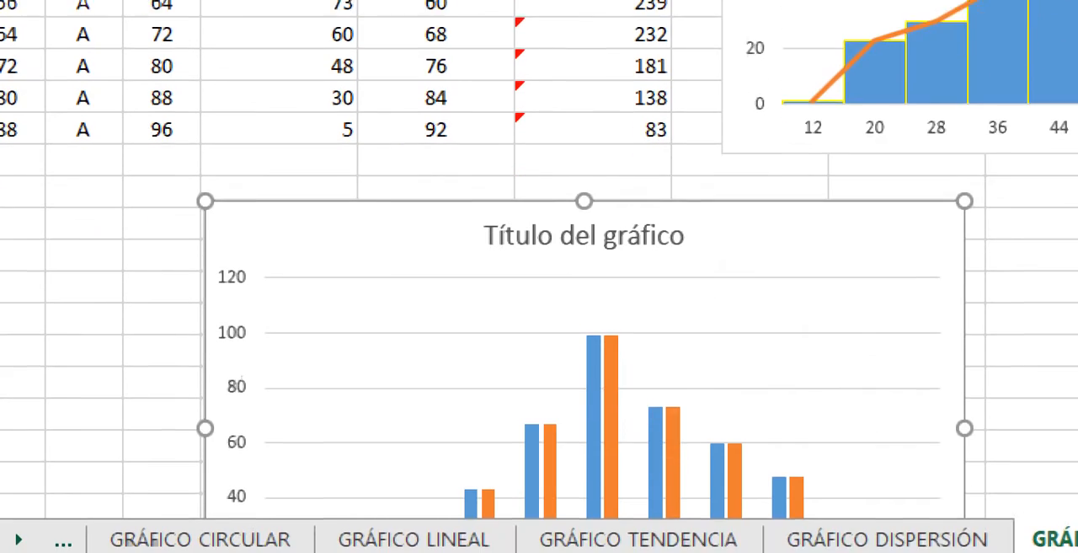
- Move the new column chart beside the frequency table, on top of the COMPRA DE GALLETAS chart
left_click_drag(421, 222, 382, 108)
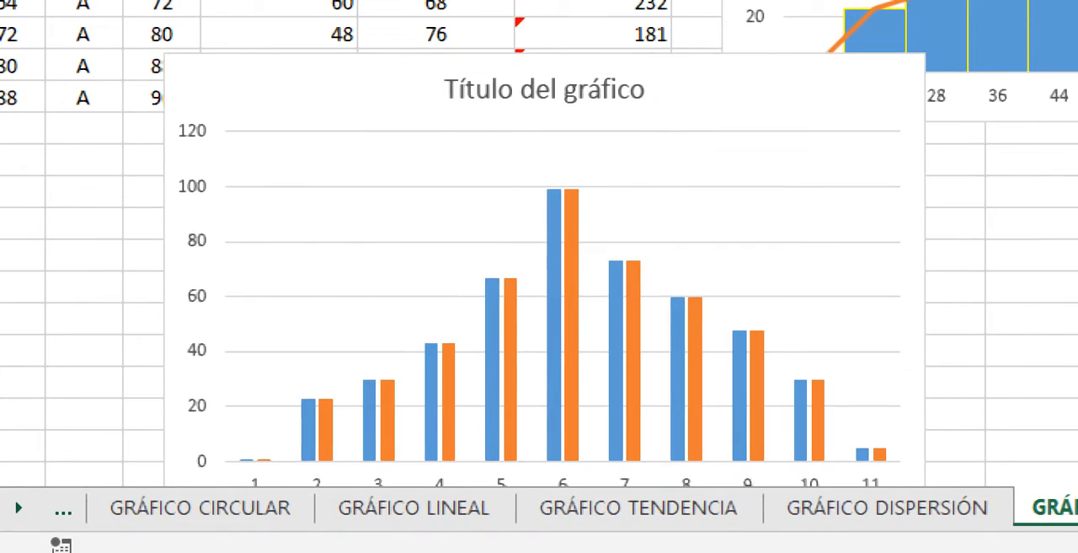
left_click(625, 433)
key("Escape")
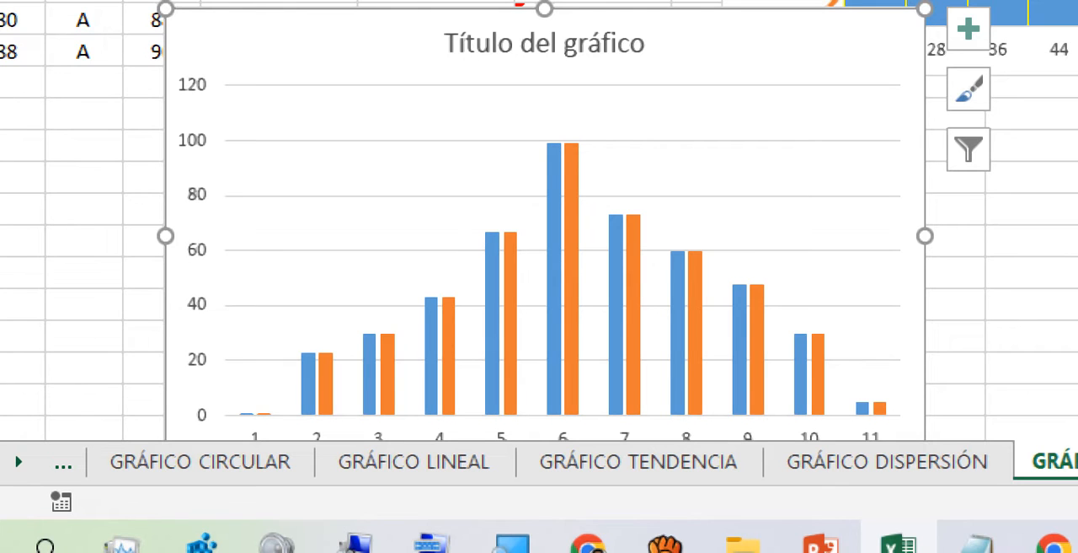
right_click(320, 54)
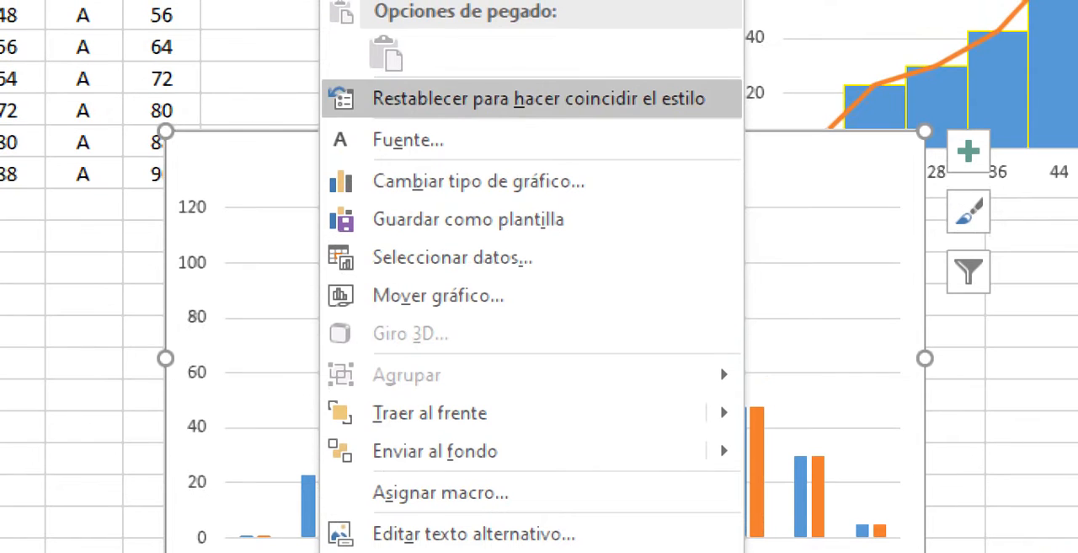
key("Escape")
left_click_drag(682, 165, 697, 71)
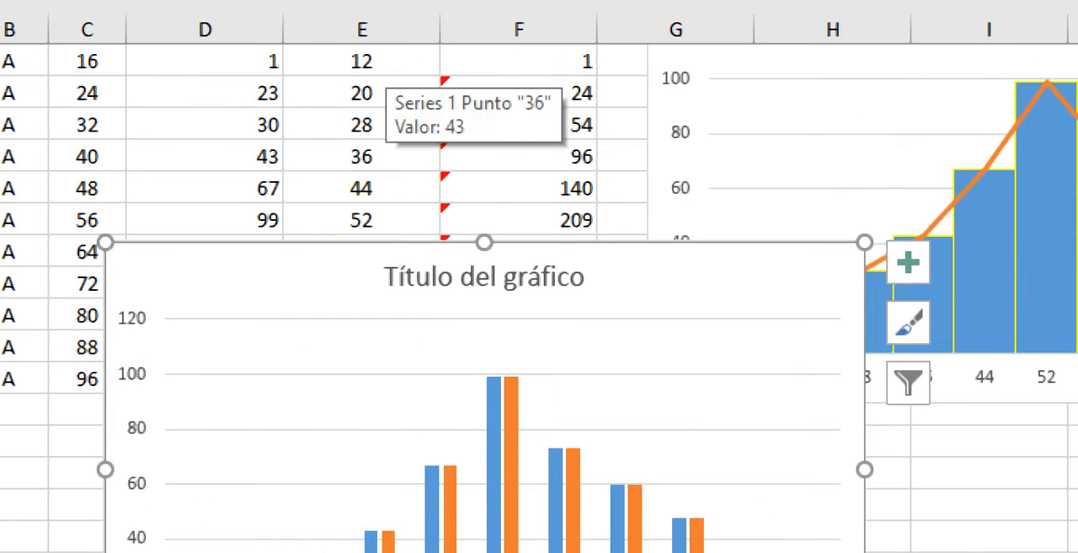
left_click_drag(641, 275, 796, 283)
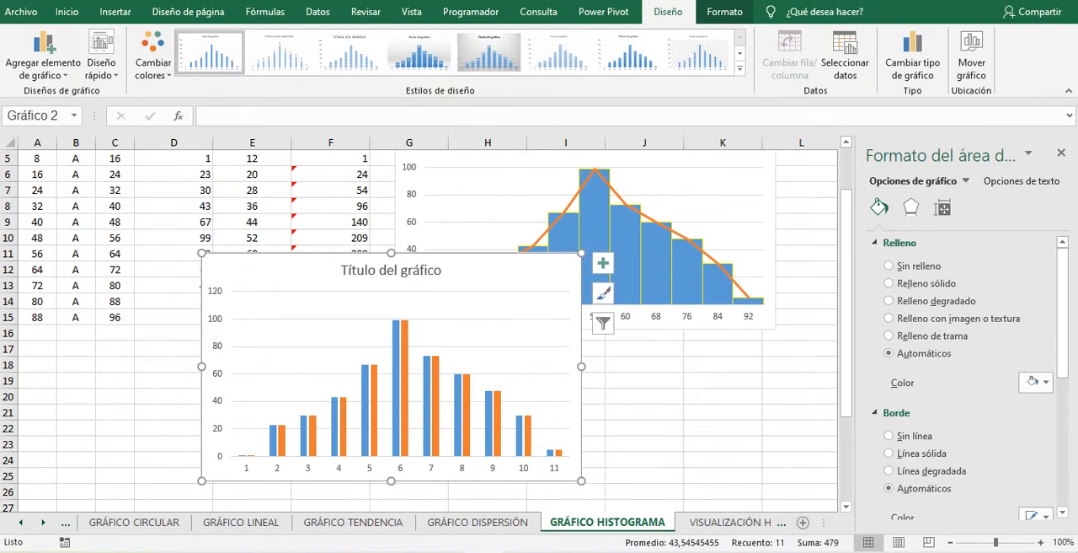
left_click_drag(497, 270, 613, 367)
scroll(173, 248, "up", 2)
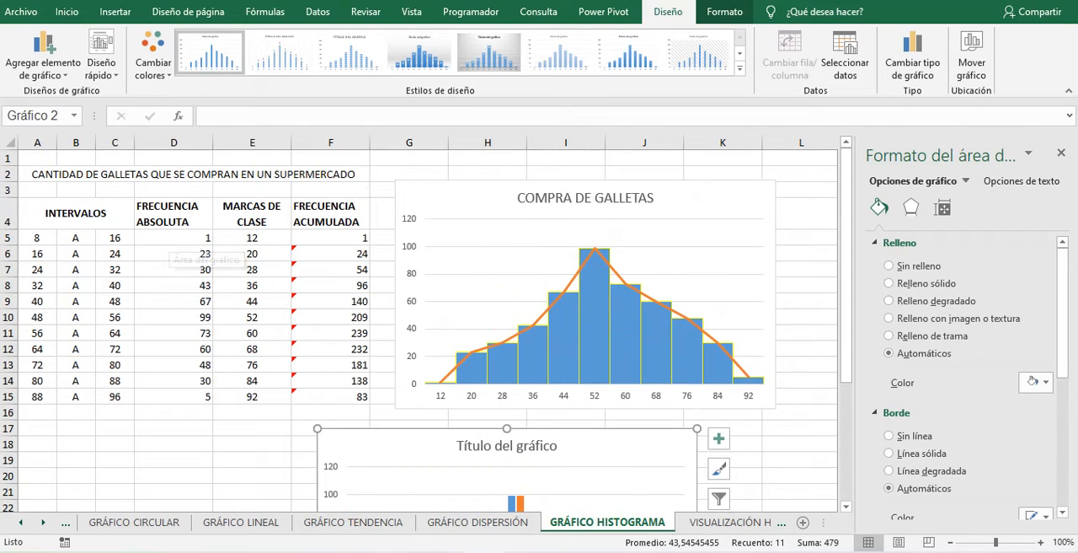
left_click_drag(329, 455, 201, 296)
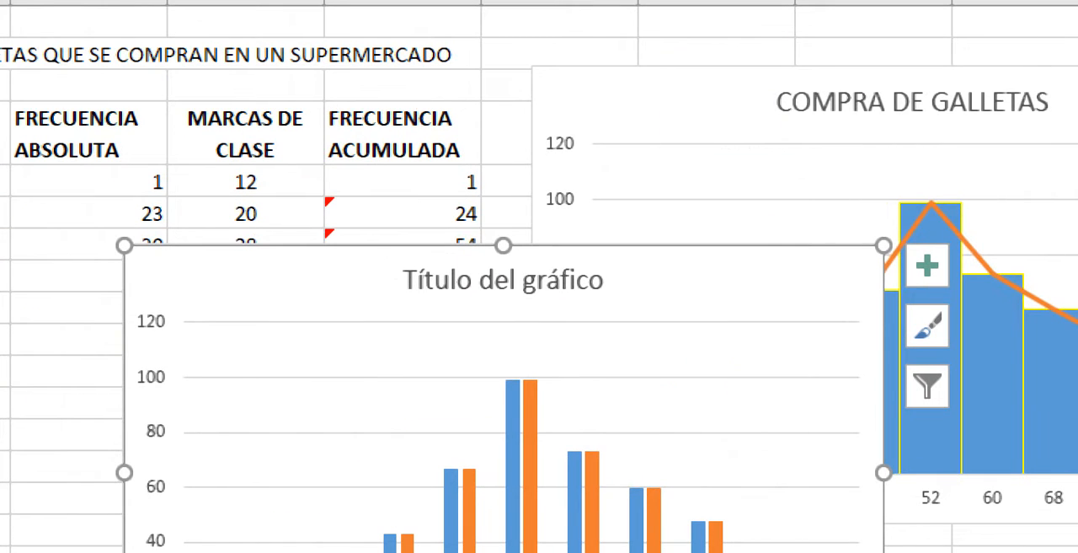
left_click_drag(329, 282, 737, 110)
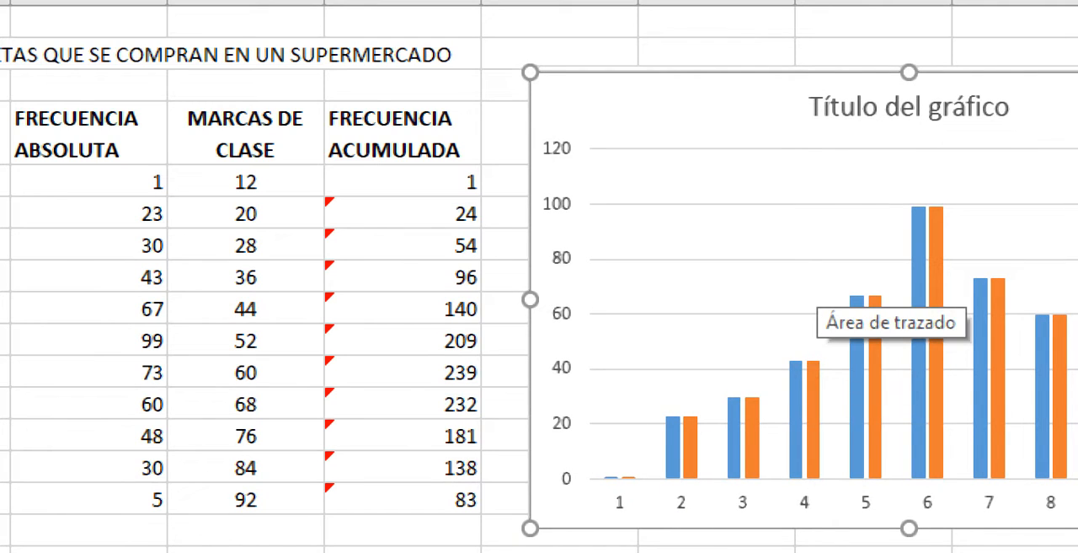
- Set the new chart's horizontal axis labels to the class marks in E5:E15
right_click(679, 80)
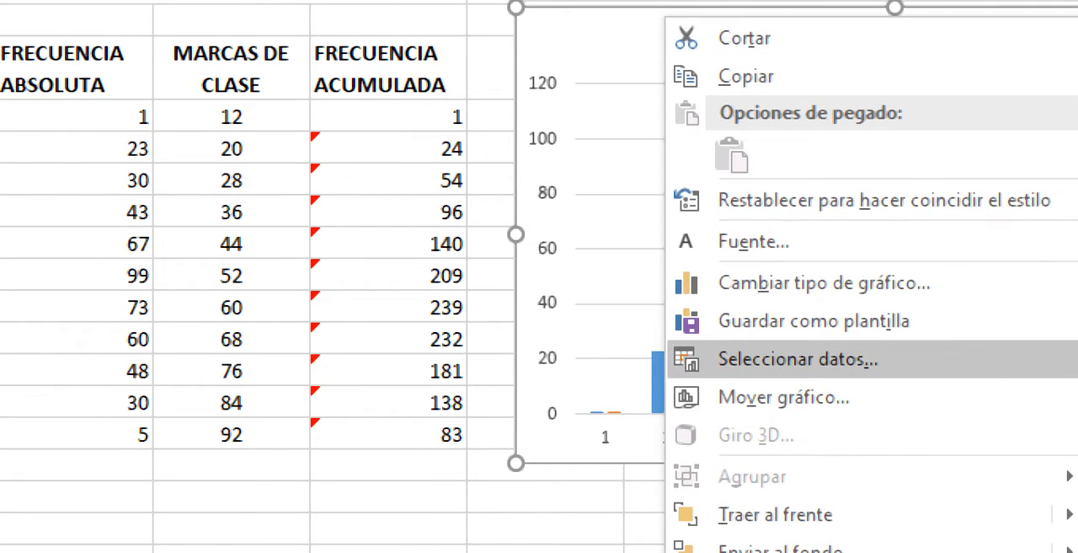
left_click(799, 359)
left_click(402, 38)
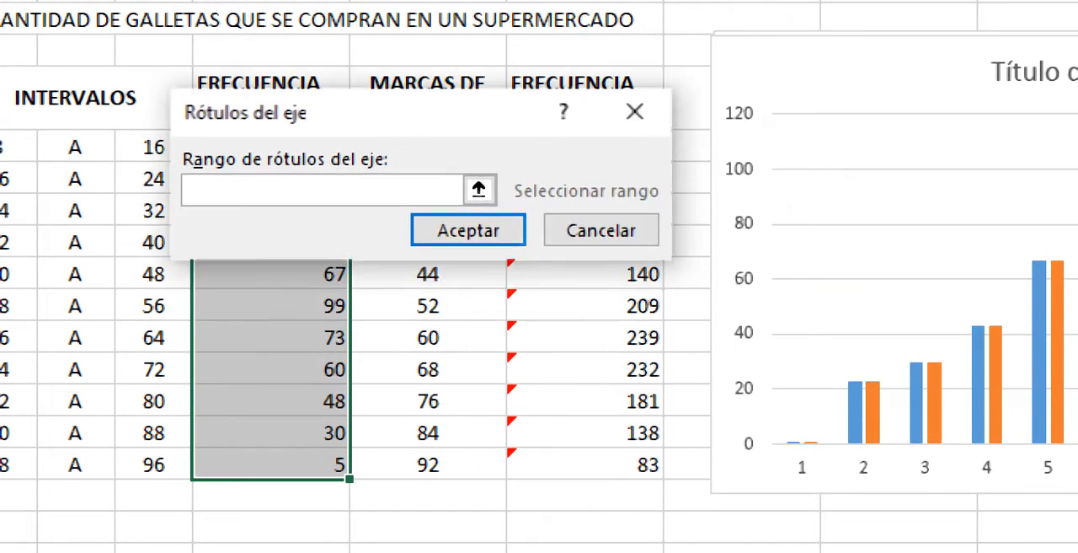
left_click_drag(379, 112, 487, 15)
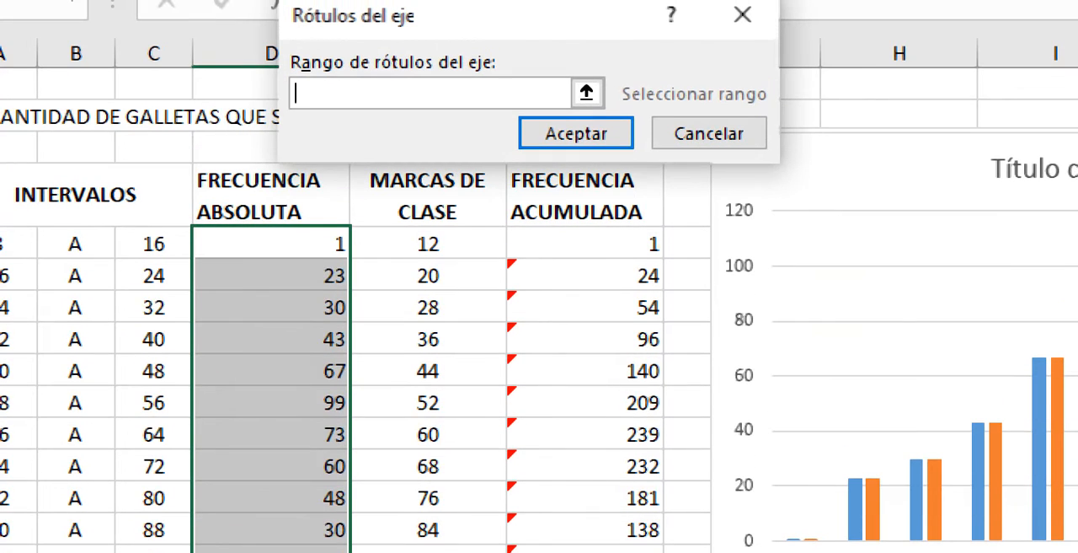
left_click_drag(428, 244, 429, 536)
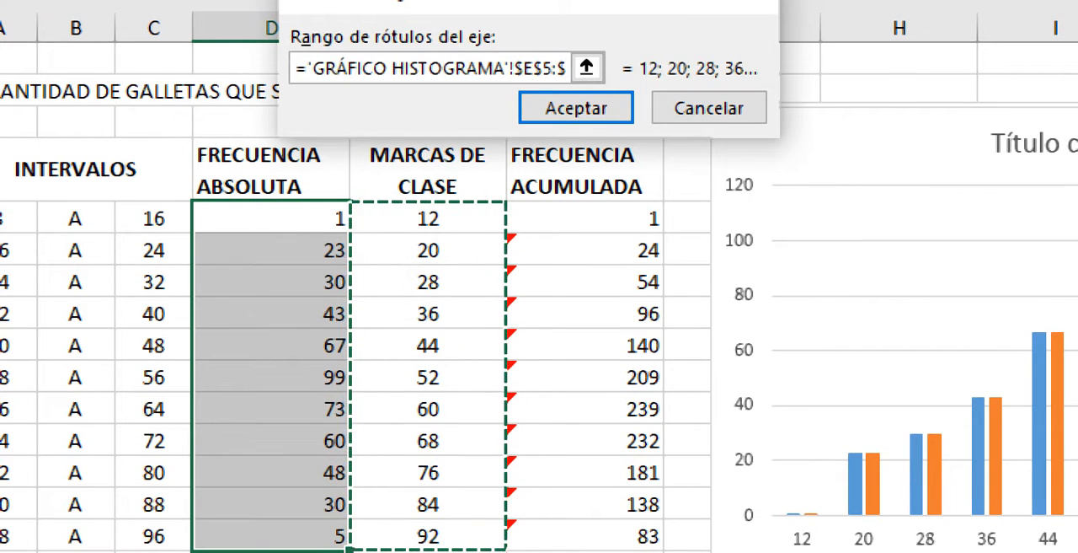
key("Return")
left_click(787, 372)
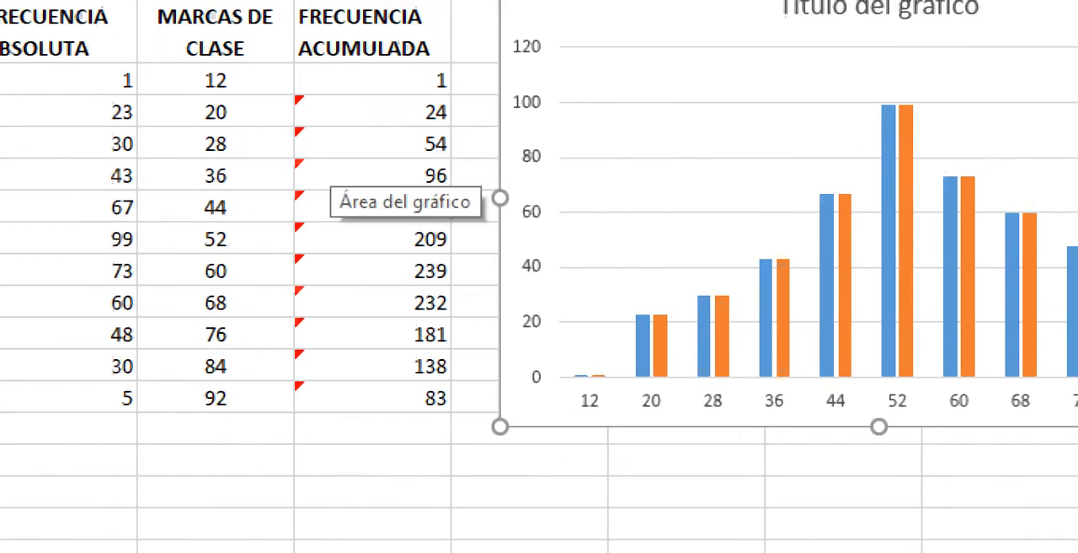
- Move the new column chart directly below the COMPRA DE GALLETAS histogram
left_click_drag(1011, 38, 905, 503)
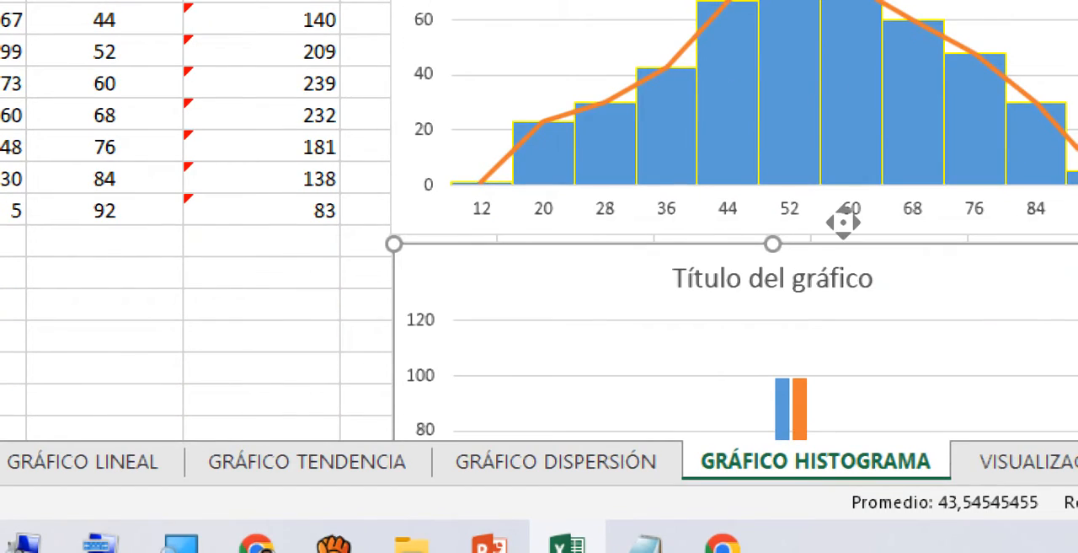
scroll(843, 223, "down", 2)
scroll(844, 222, "down", 1)
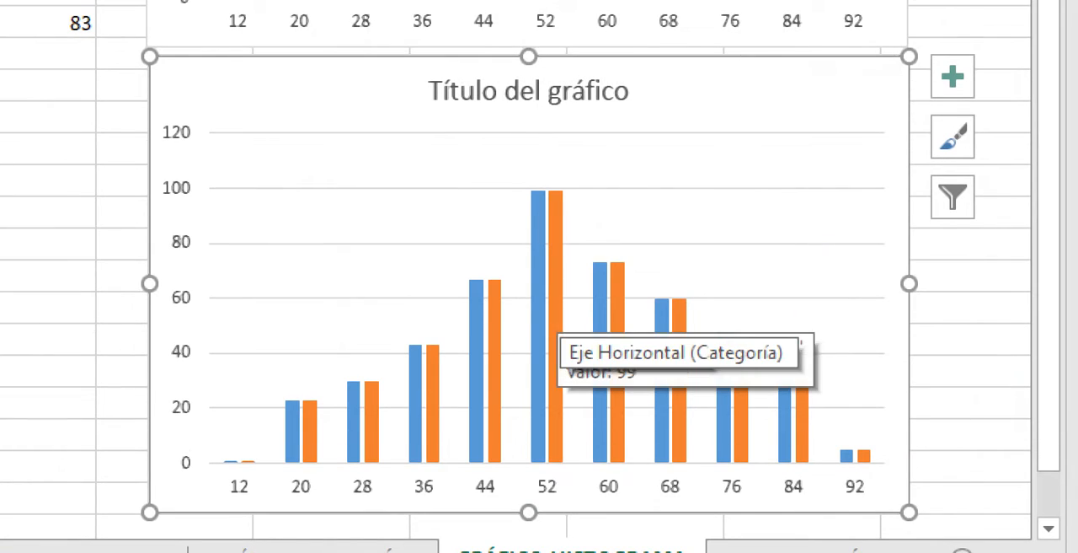
- Change the tendencia series of the new column chart to the Línea chart type, keeping Series1 as Columna agrupada
left_click(555, 342)
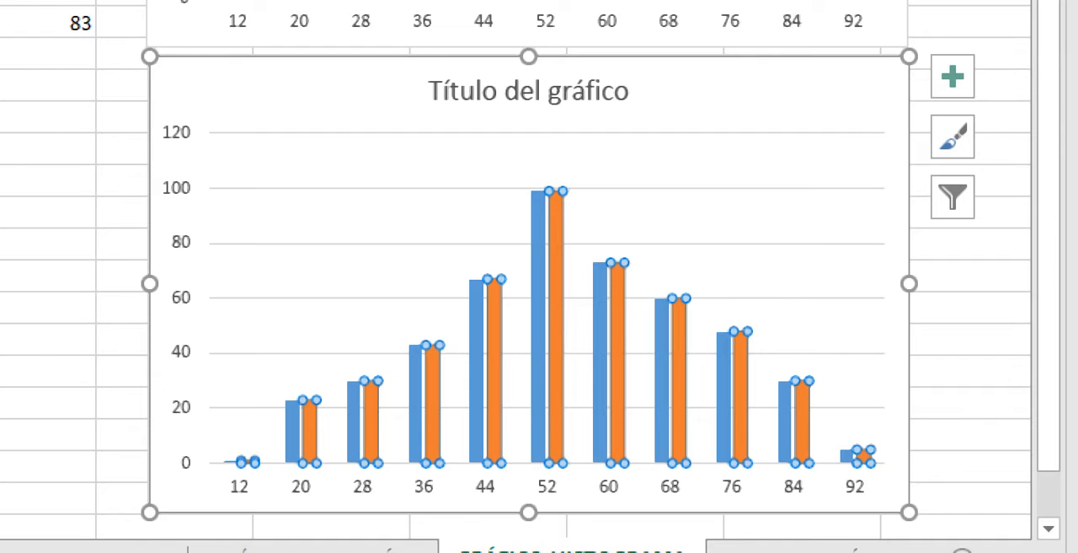
right_click(558, 316)
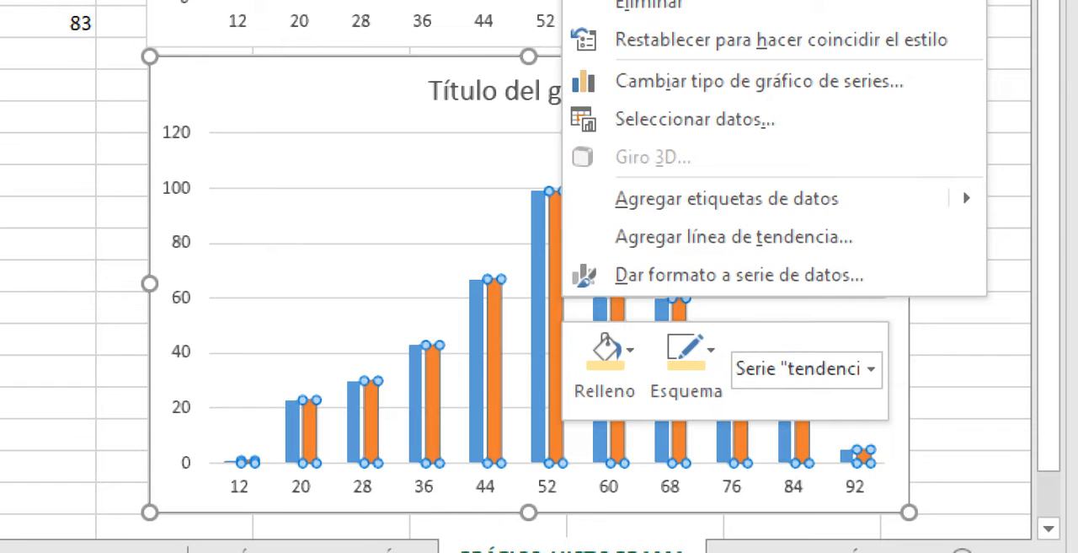
left_click(716, 81)
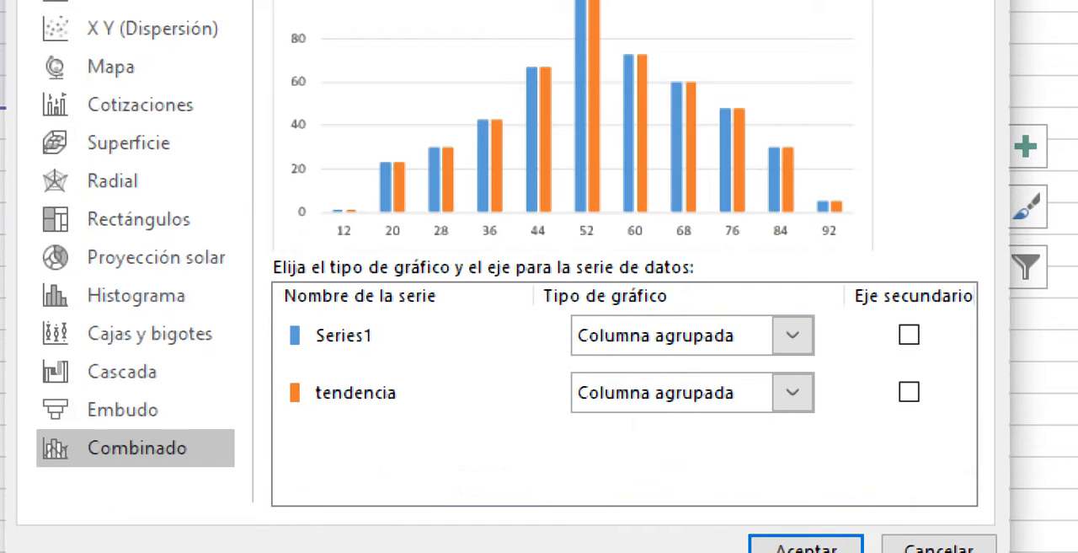
left_click(793, 392)
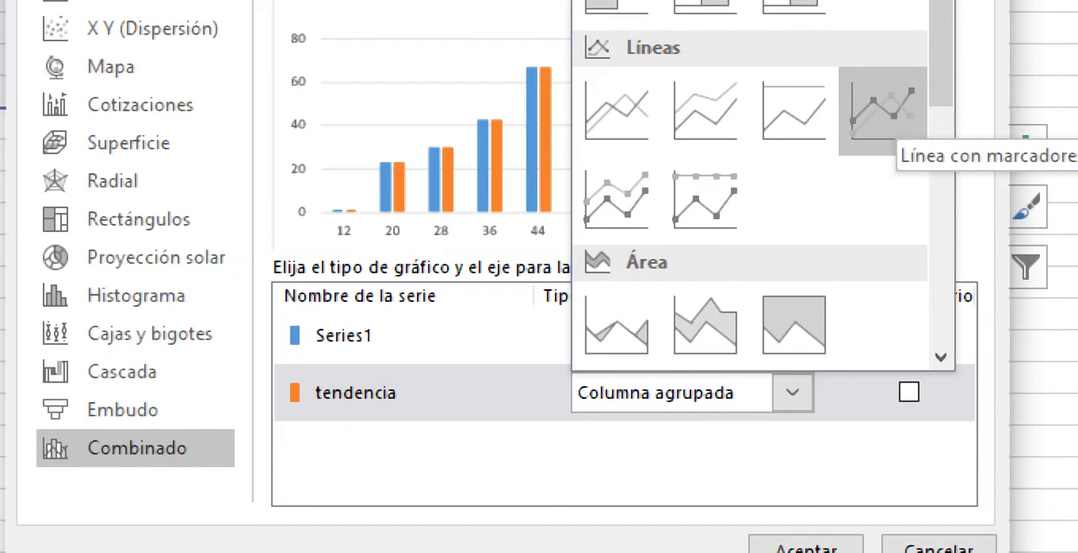
left_click(883, 110)
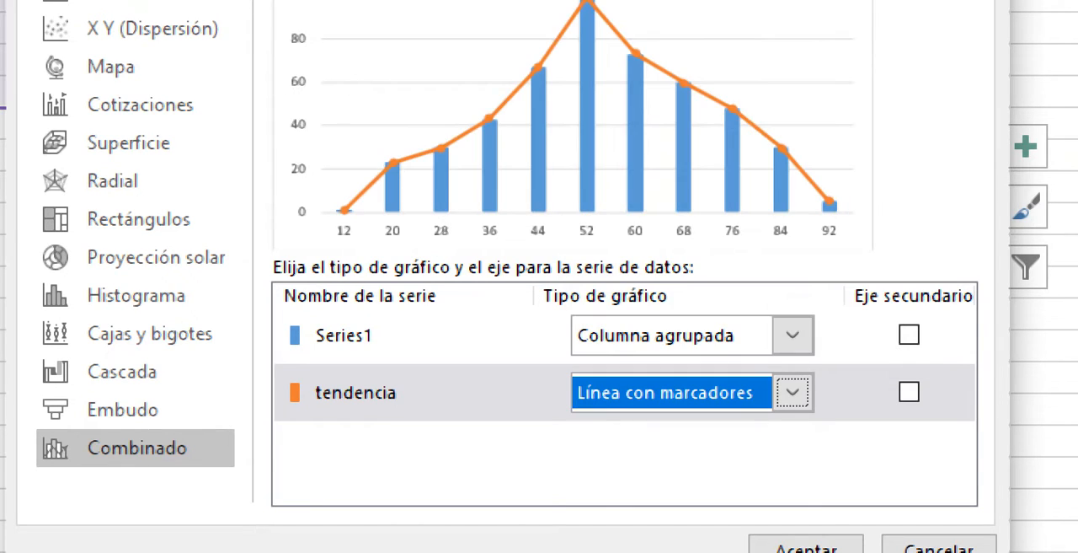
left_click(472, 393)
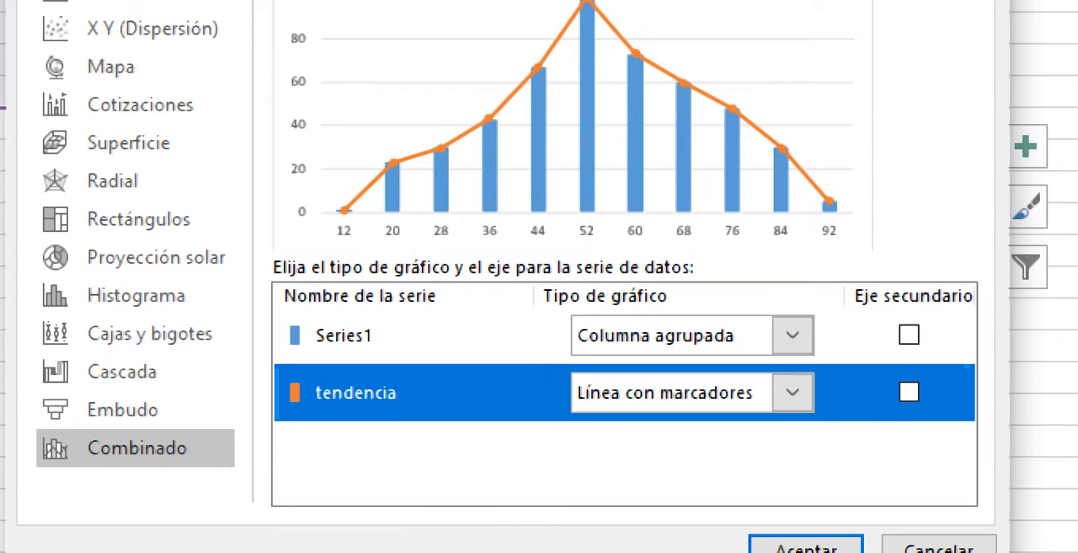
left_click(792, 392)
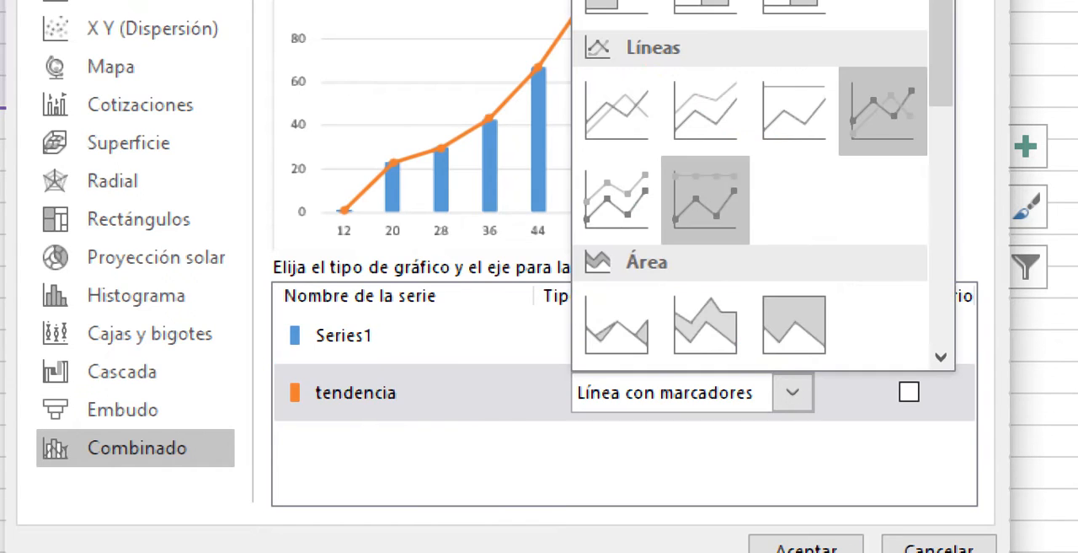
left_click(669, 139)
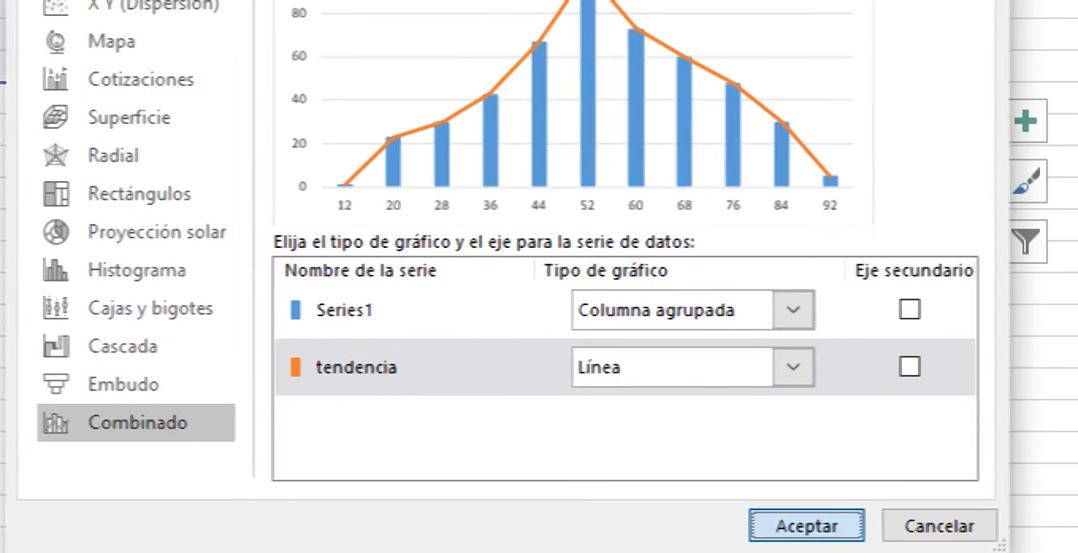
left_click(801, 523)
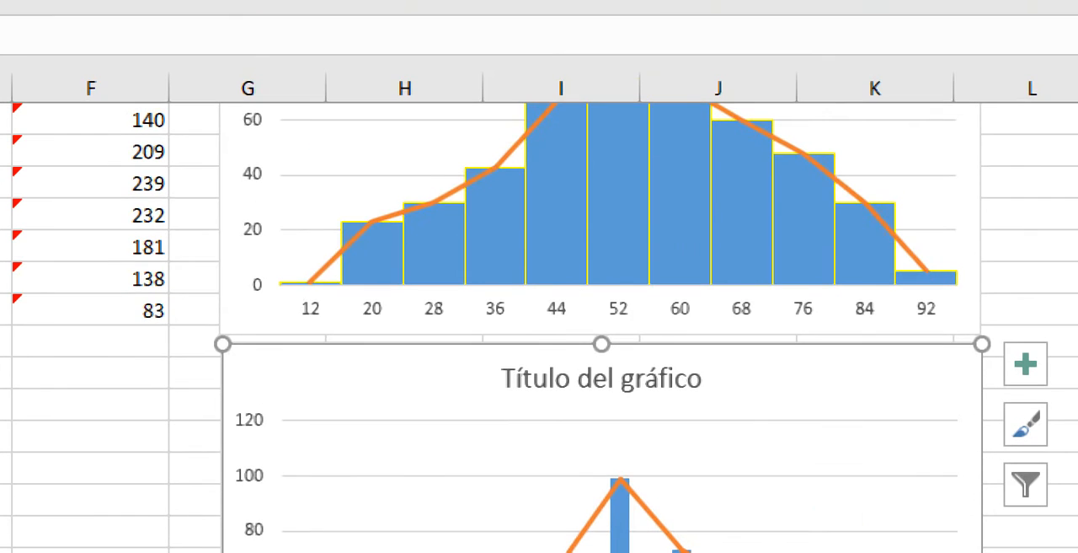
- Set the gap width of the new chart's column series to 0%
left_click(600, 169)
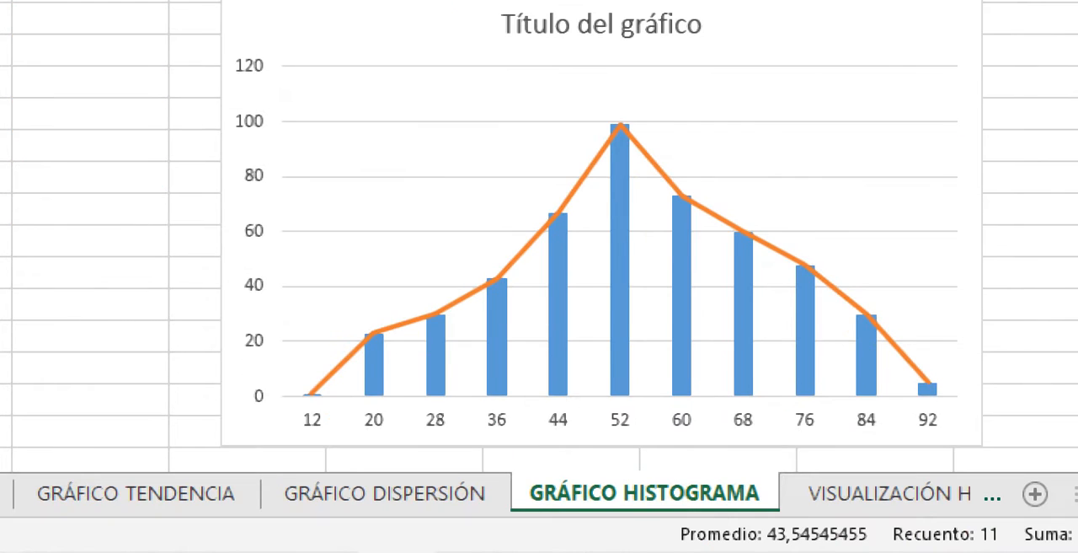
left_click(621, 270)
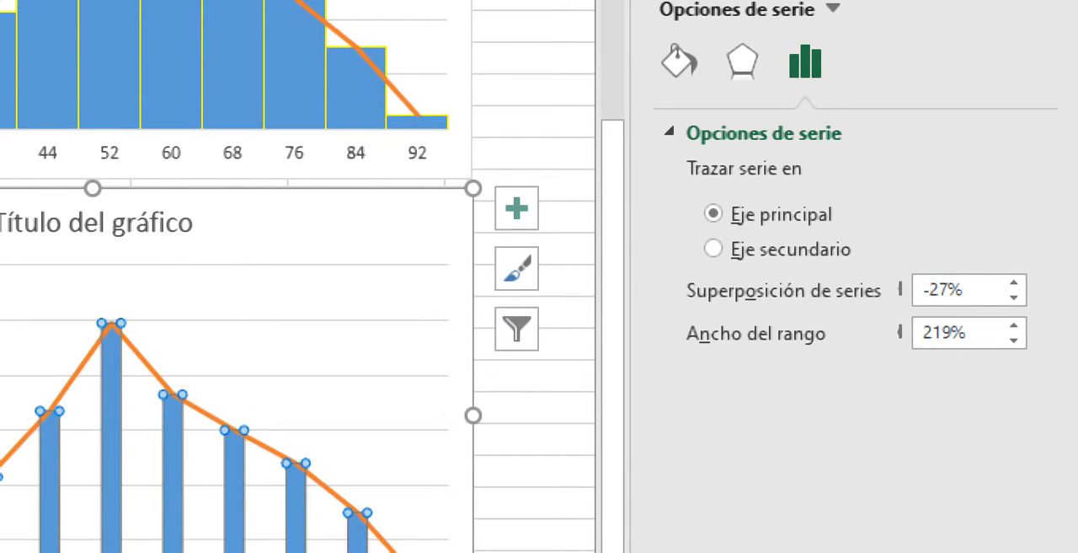
left_click_drag(972, 333, 920, 332)
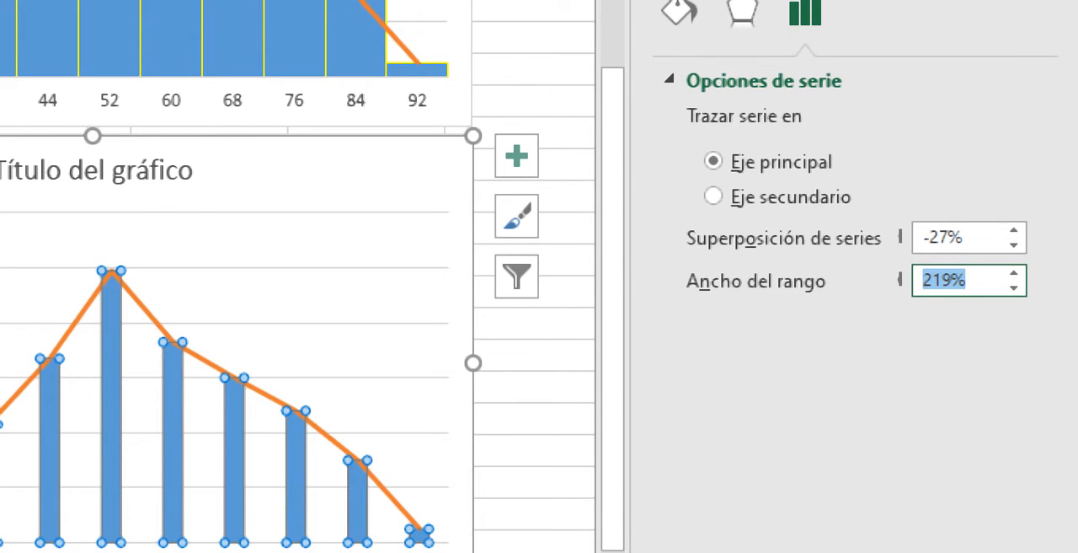
type("0")
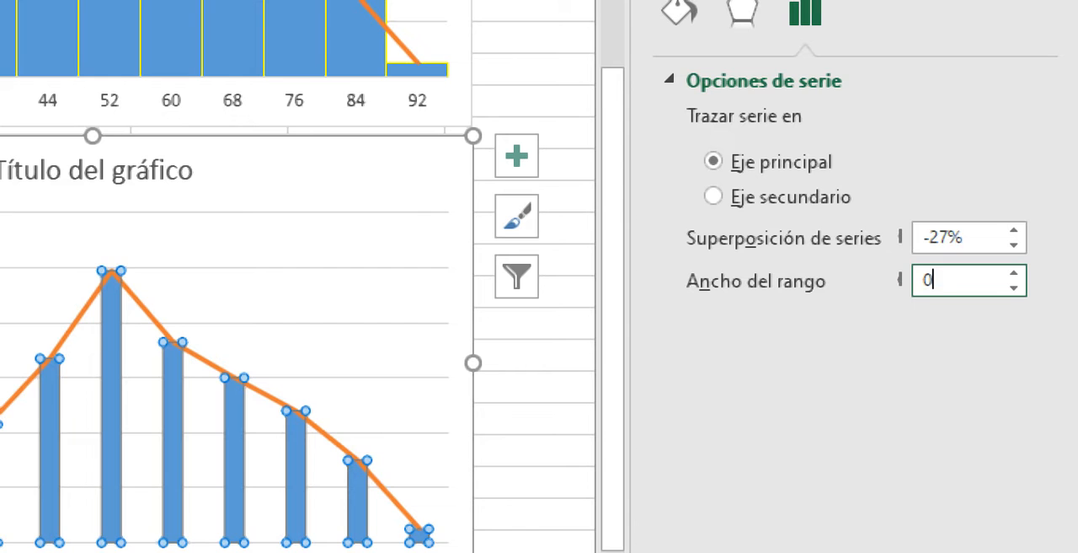
key("Return")
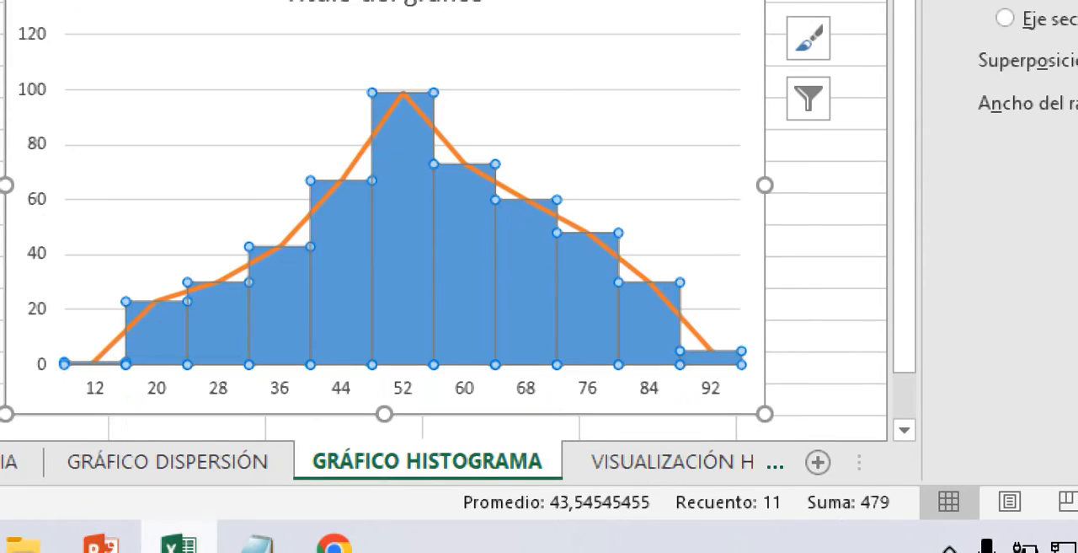
- Select the whole column series of the new histogram and give it a solid line border
left_click(342, 455)
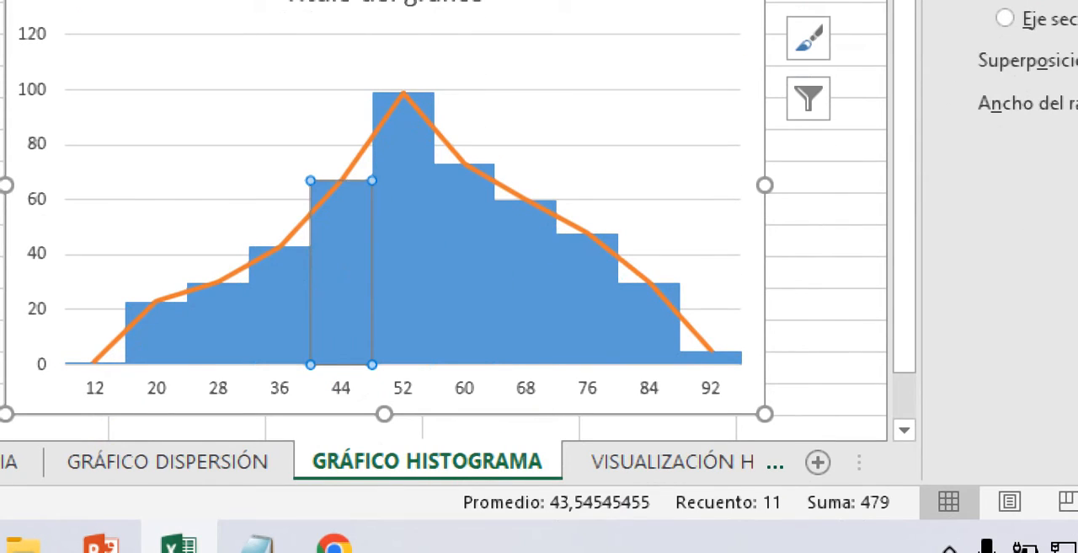
left_click(403, 261)
left_click(280, 307)
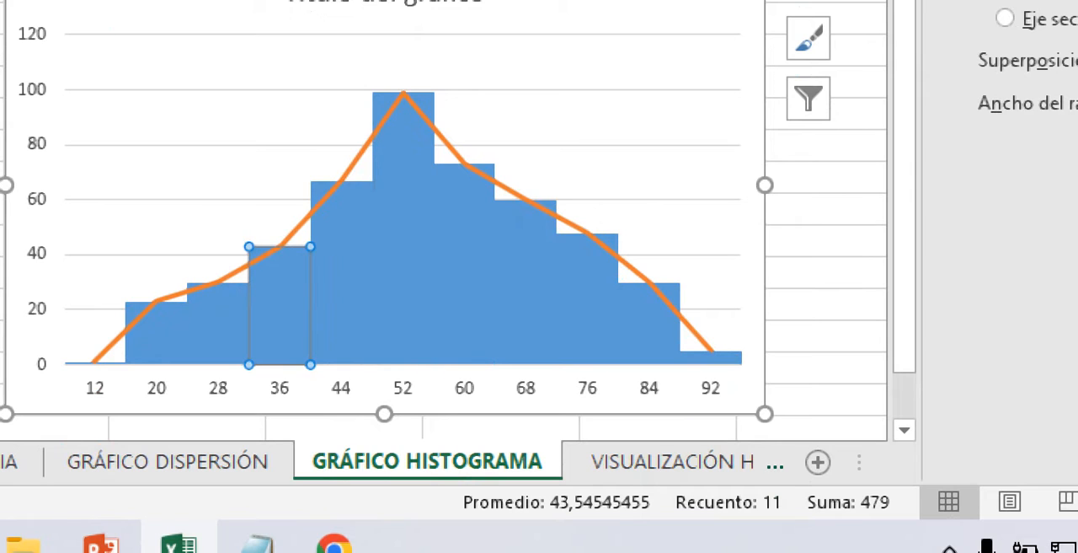
left_click(280, 247)
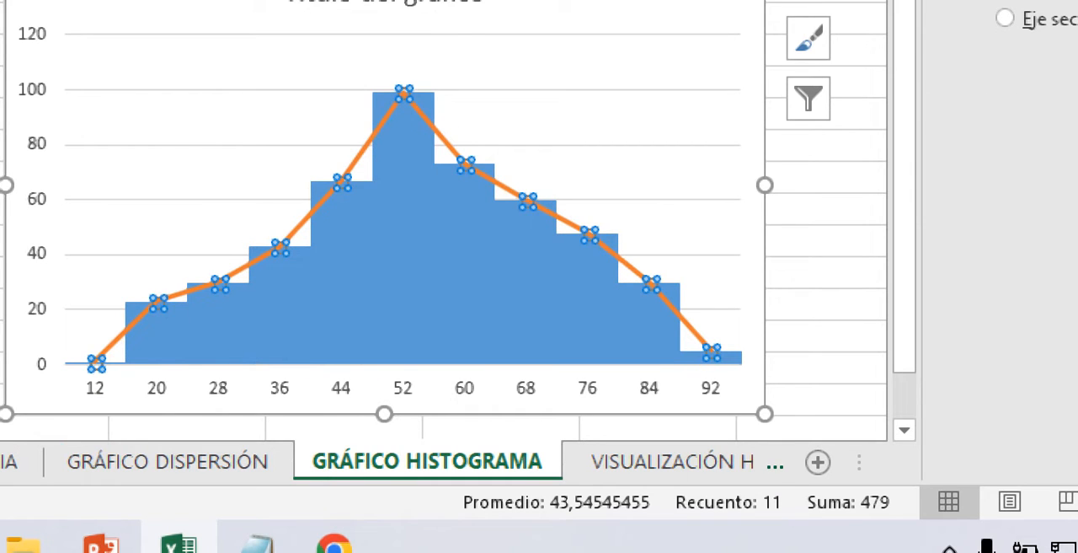
left_click(278, 168)
left_click(403, 261)
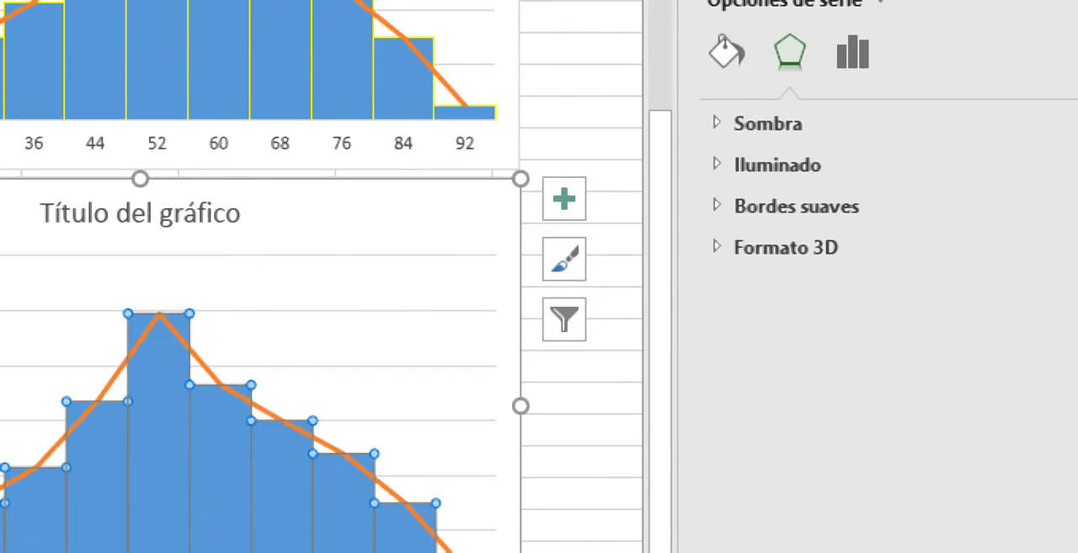
left_click(726, 52)
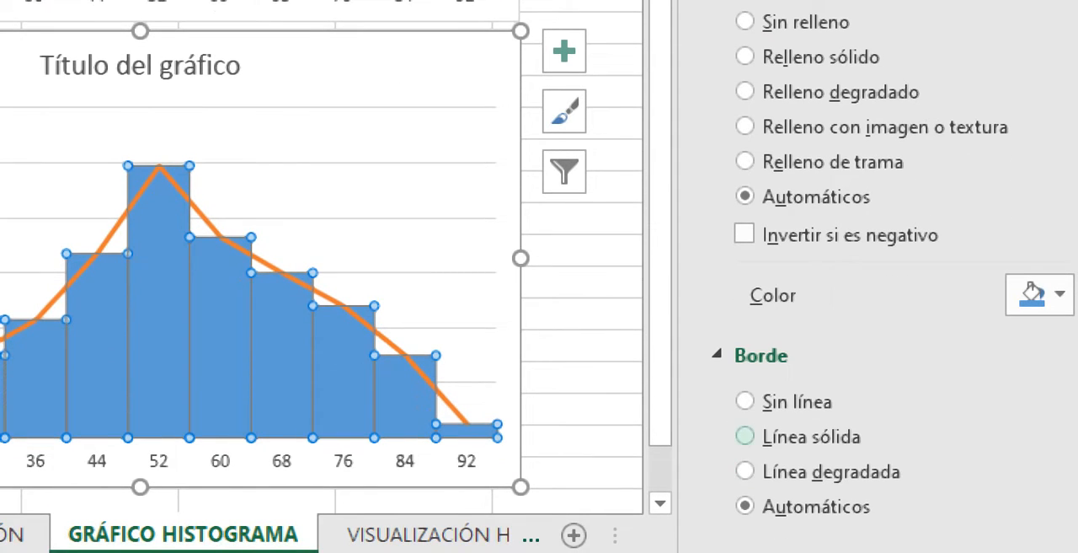
left_click(745, 436)
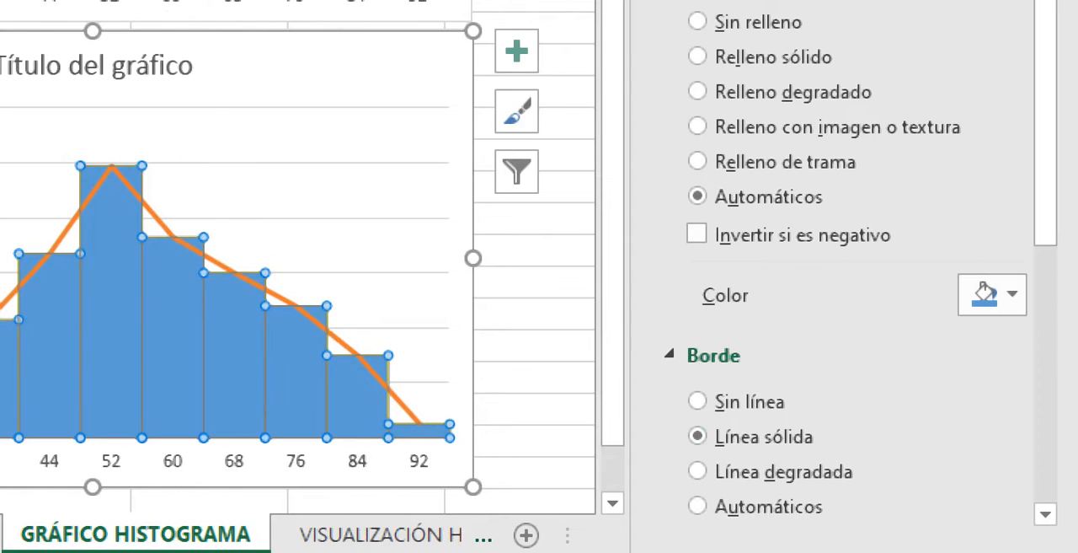
- Fill the new histogram's columns with the standard color Azul
left_click(992, 295)
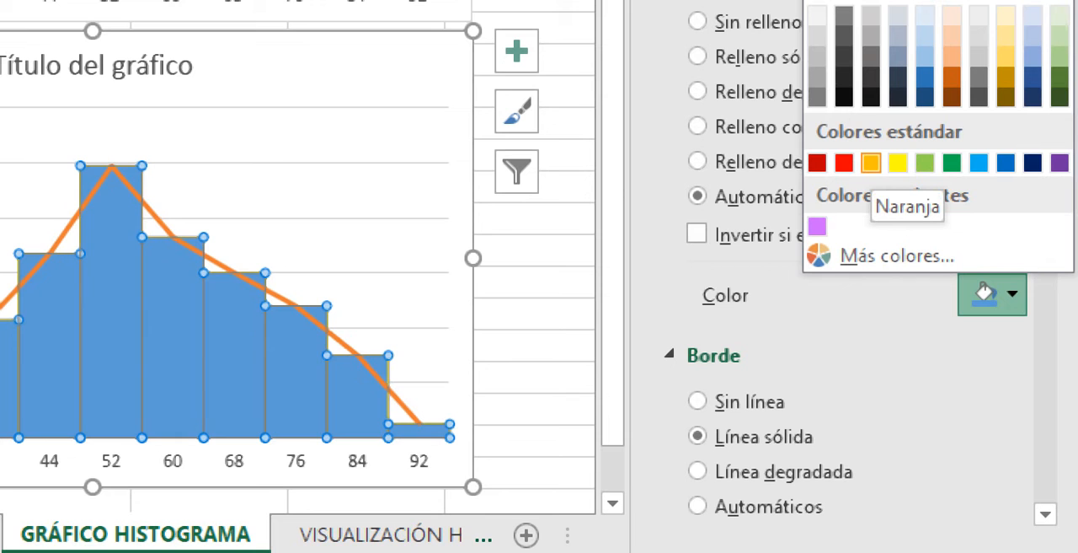
left_click(951, 19)
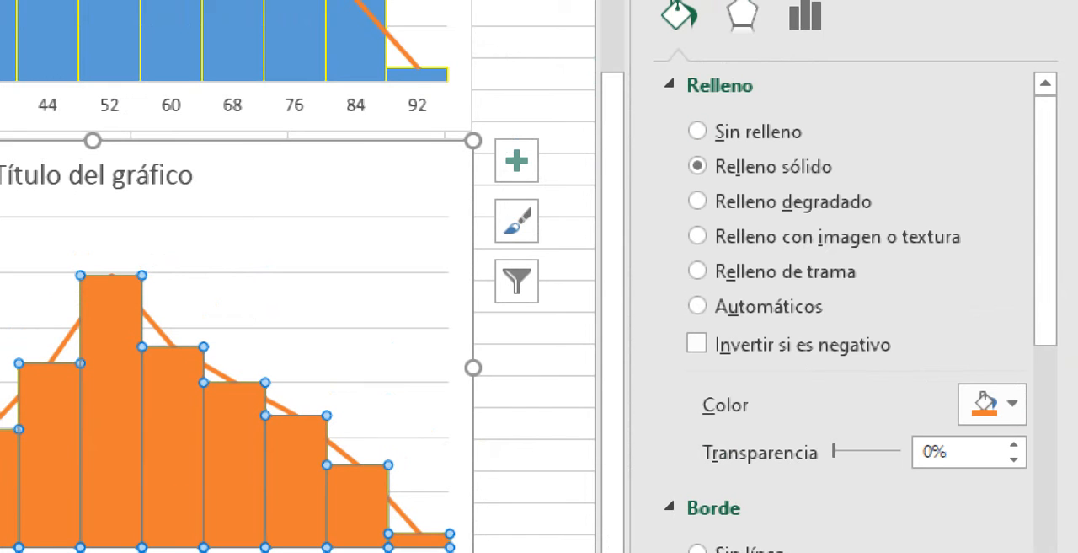
left_click(1002, 404)
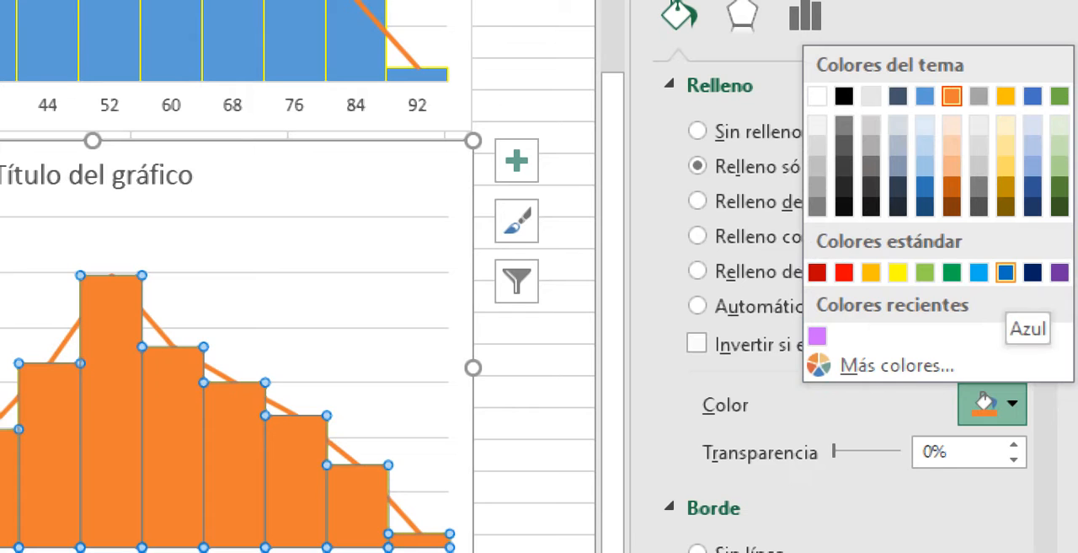
left_click(1006, 271)
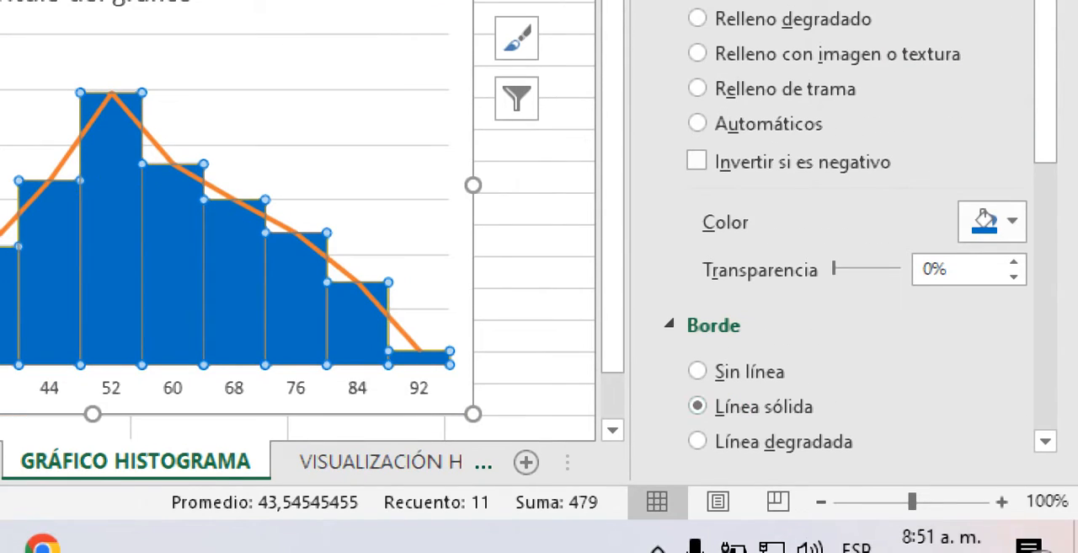
- Set the columns' border color to the standard orange-yellow and deselect the chart
scroll(842, 227, "down", 6)
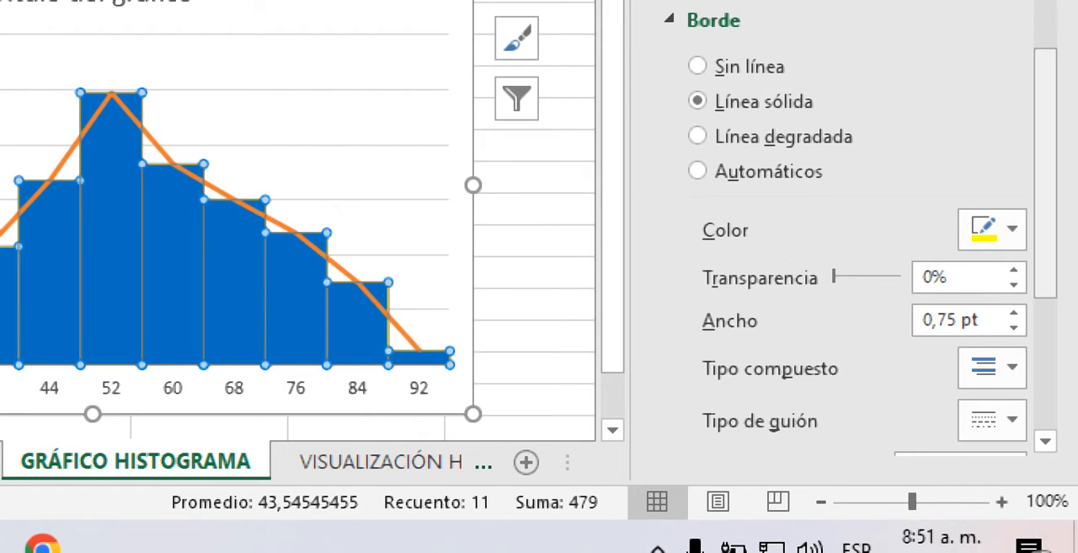
left_click(992, 229)
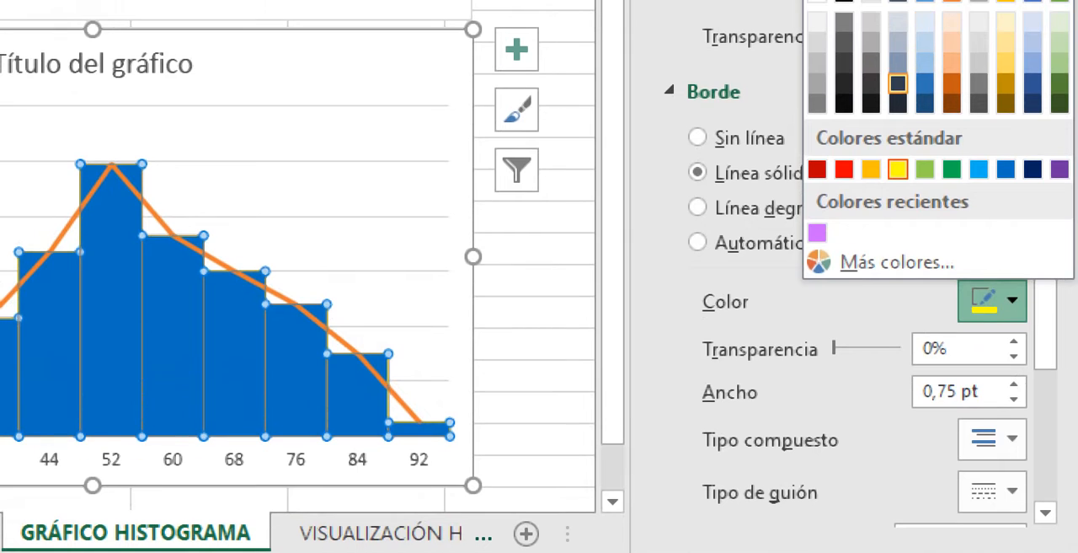
left_click(871, 169)
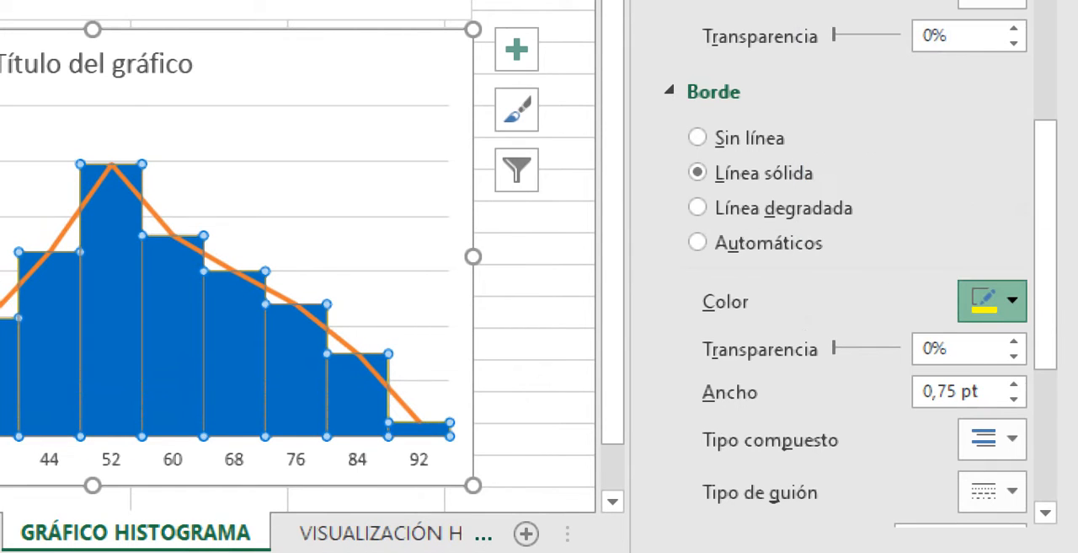
left_click(371, 216)
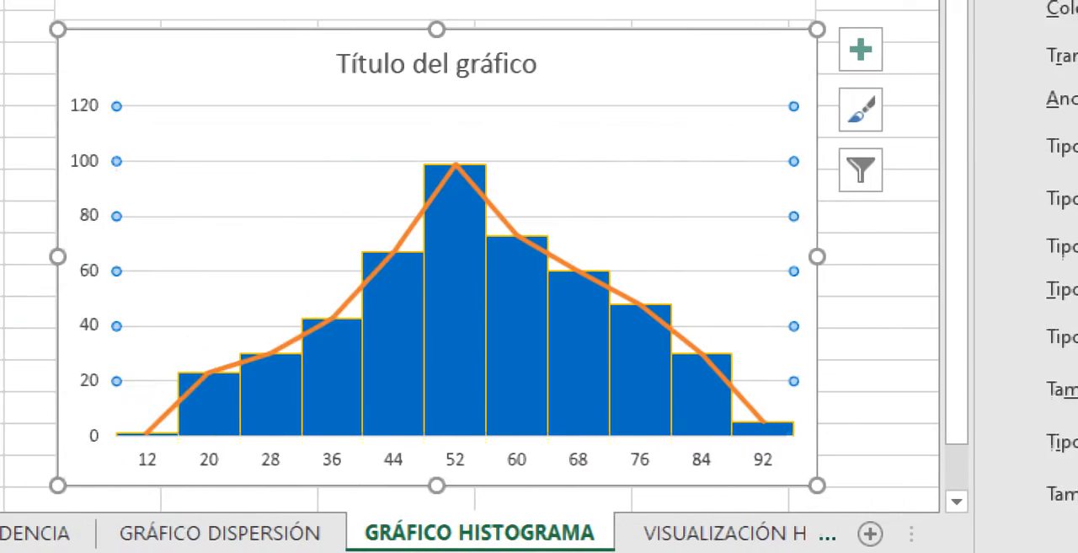
left_click(94, 344)
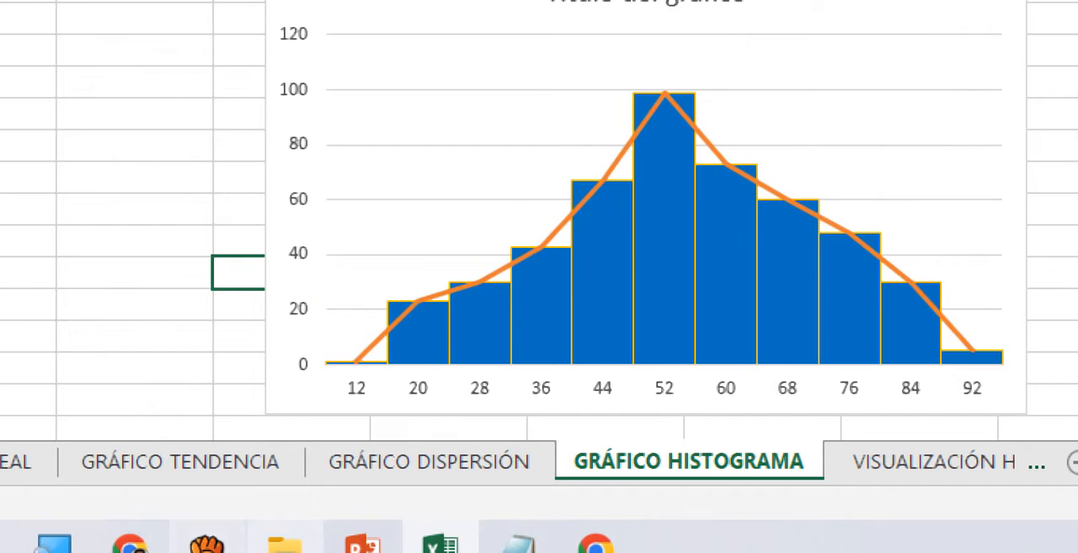
left_click(207, 544)
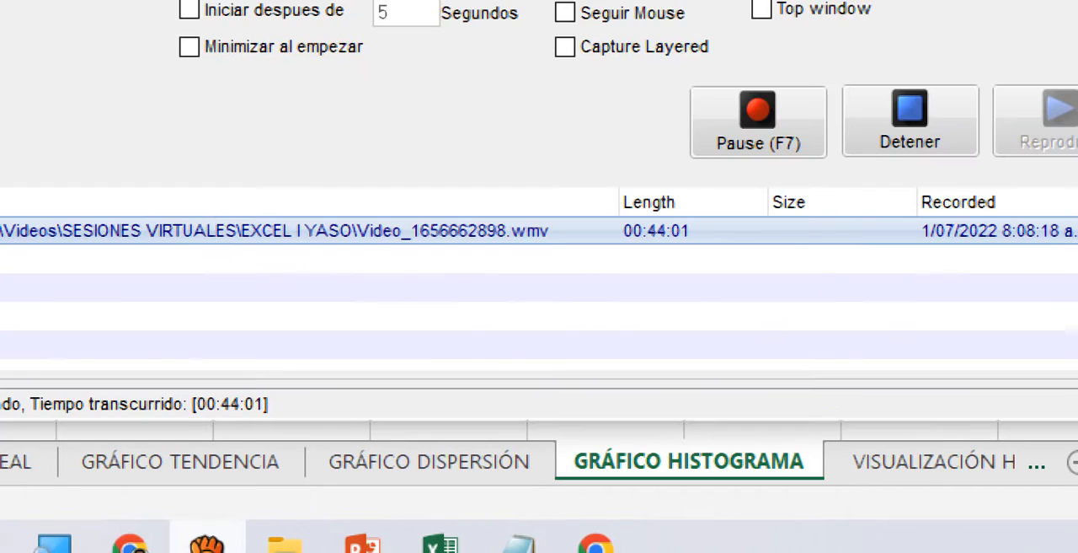
left_click(208, 544)
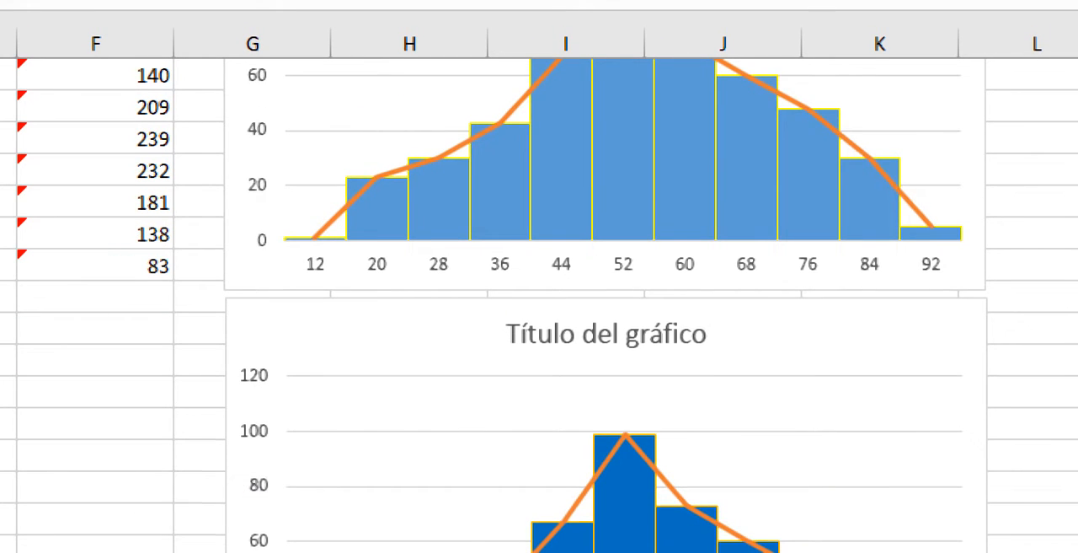
left_click(200, 485)
scroll(188, 361, "up", 3)
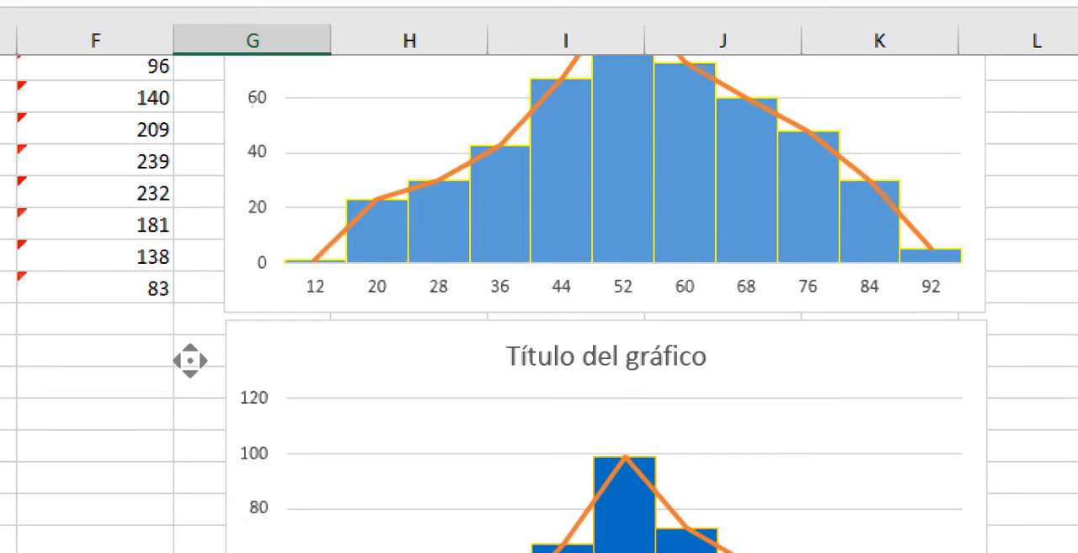
mouse_move(488, 406)
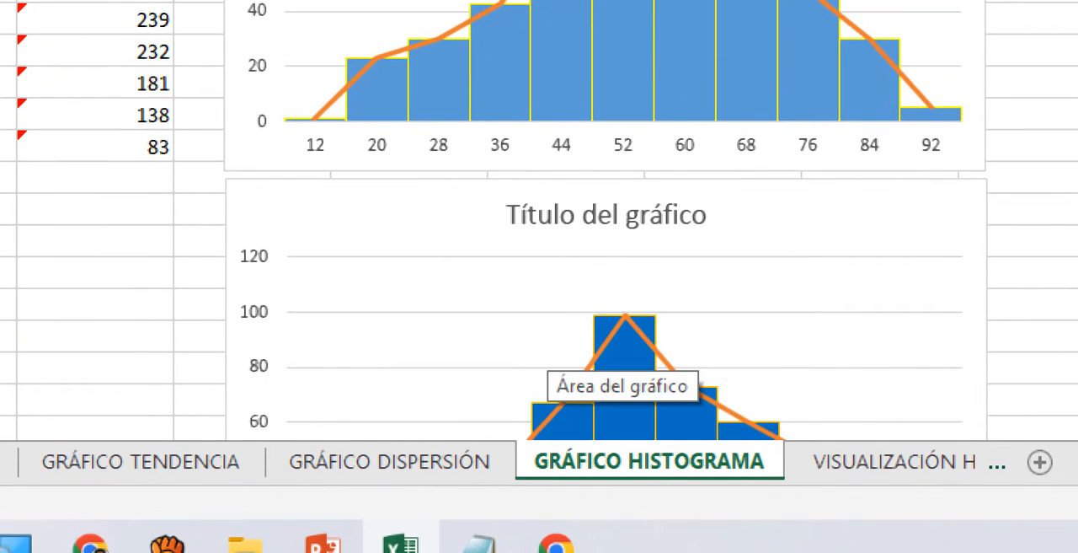
- Replace the new histogram's placeholder title with "consumo de galletas" and deselect the chart
left_click(607, 215)
left_click_drag(710, 215, 506, 215)
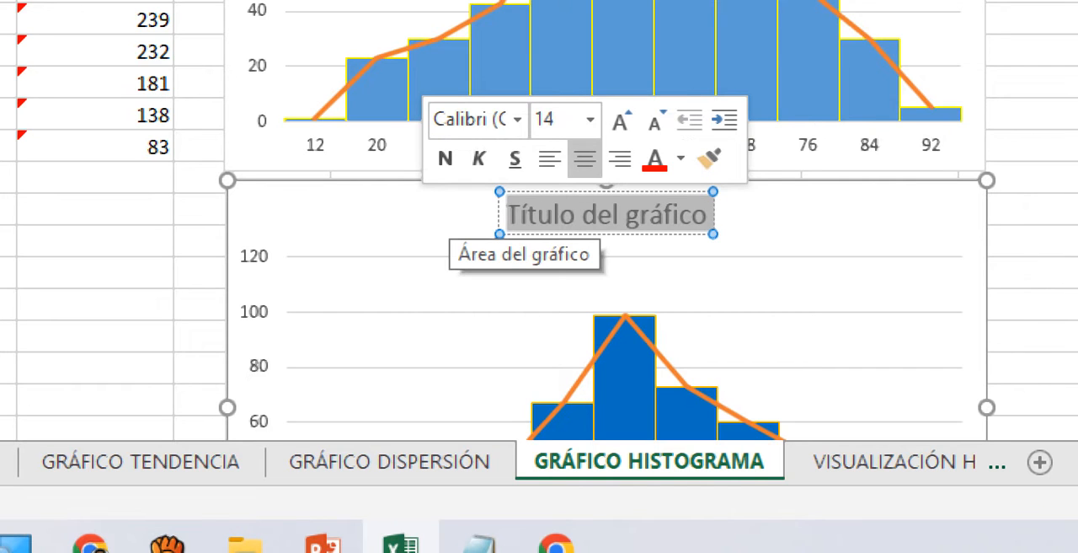
type("consumo")
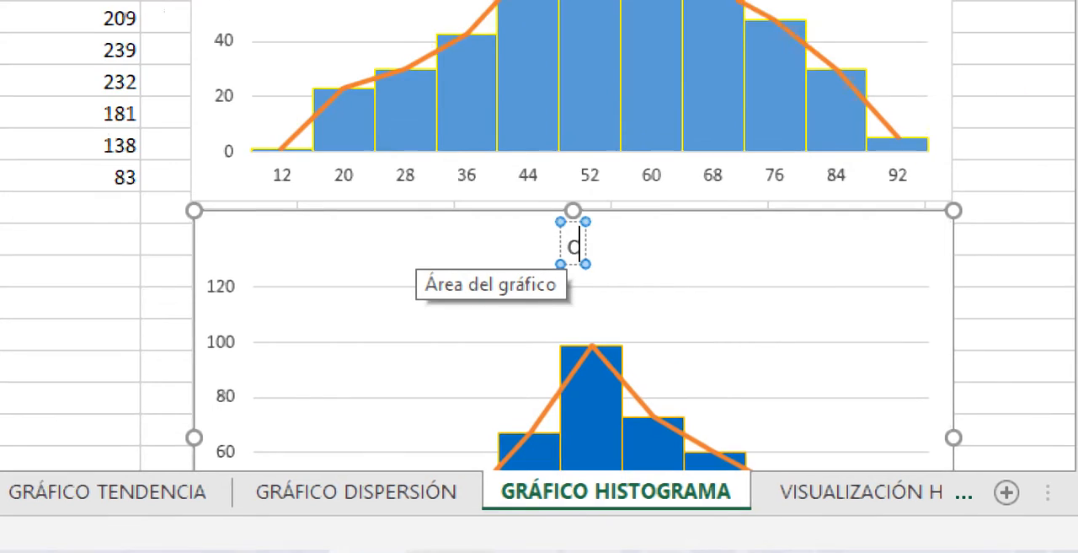
type(" de gall")
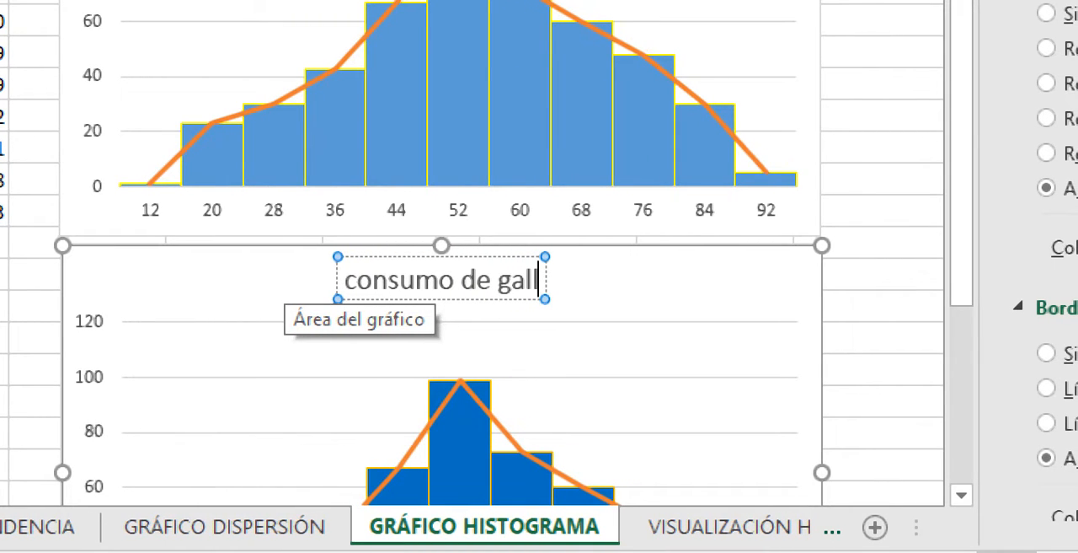
type("etas")
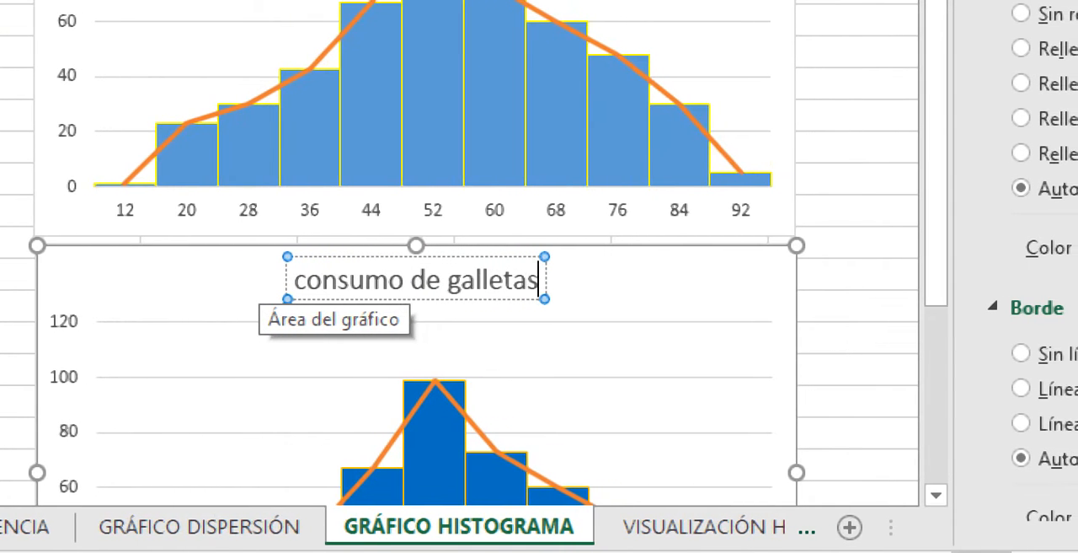
left_click(857, 369)
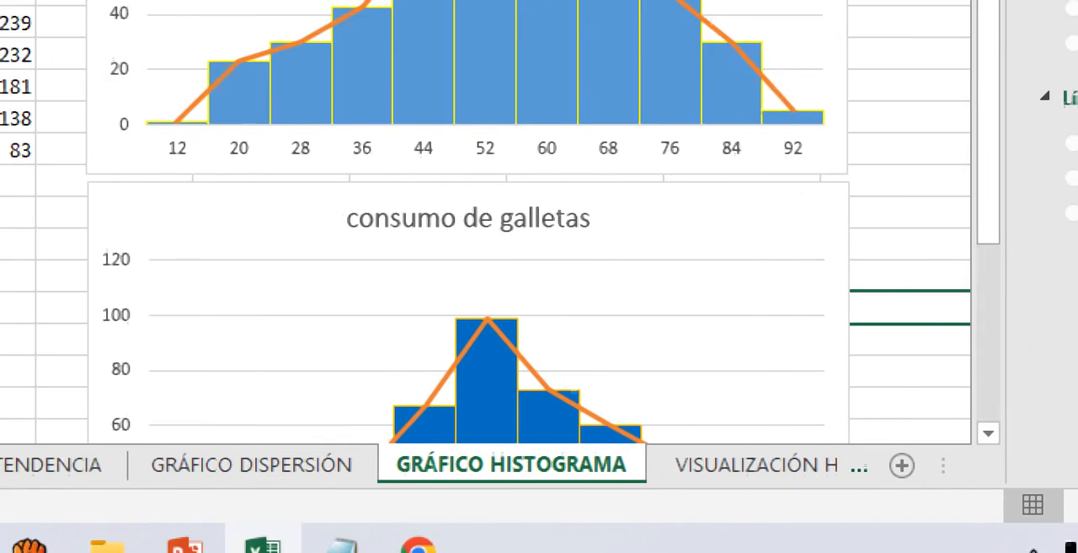
- Examine the "consumo de galletas" histogram against the 48 to 56 row of its source table
middle_click(80, 352)
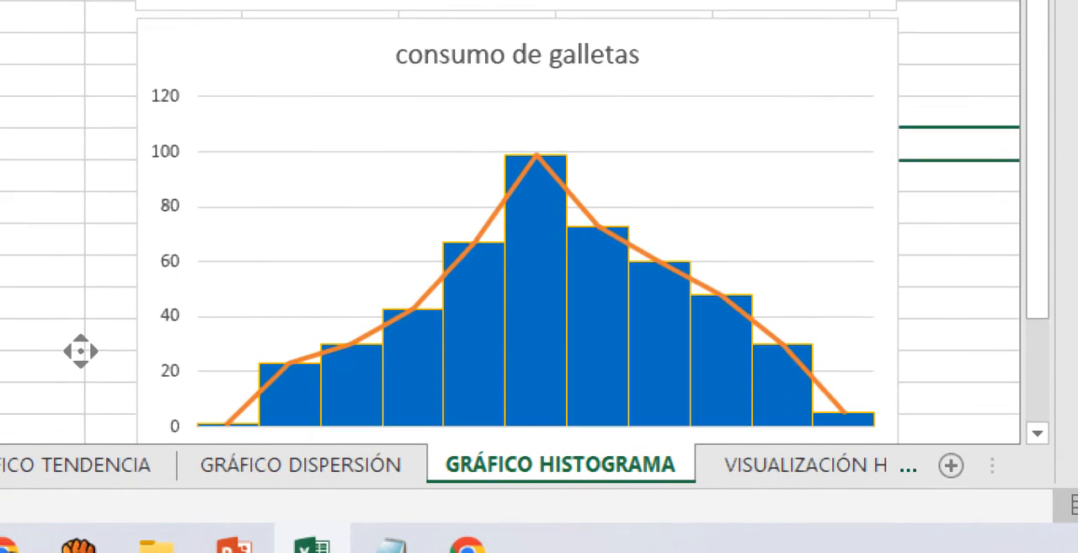
middle_click(81, 461)
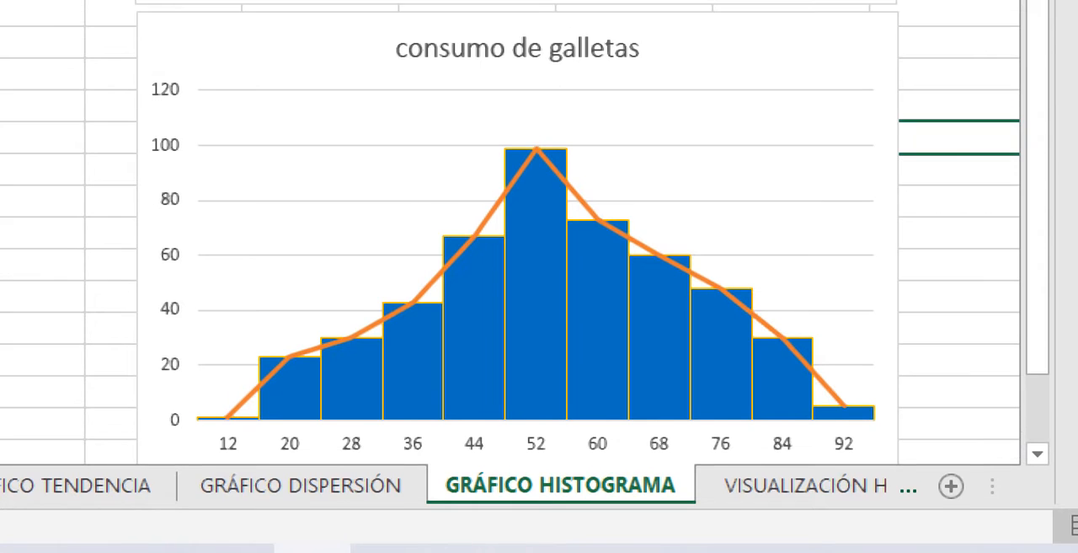
scroll(296, 326, "up", 3)
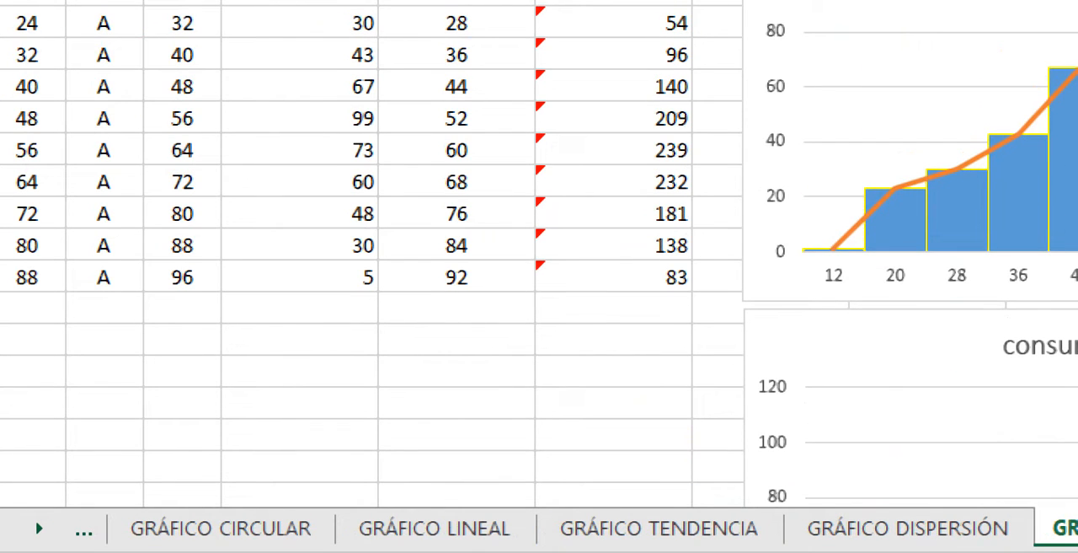
left_click_drag(27, 118, 674, 118)
left_click(231, 118)
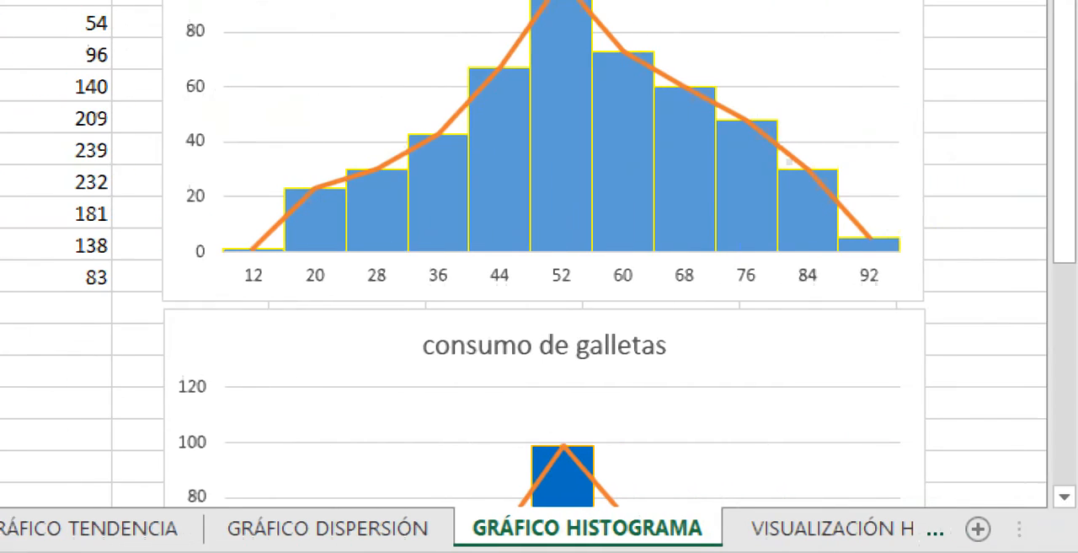
scroll(947, 391, "down", 3)
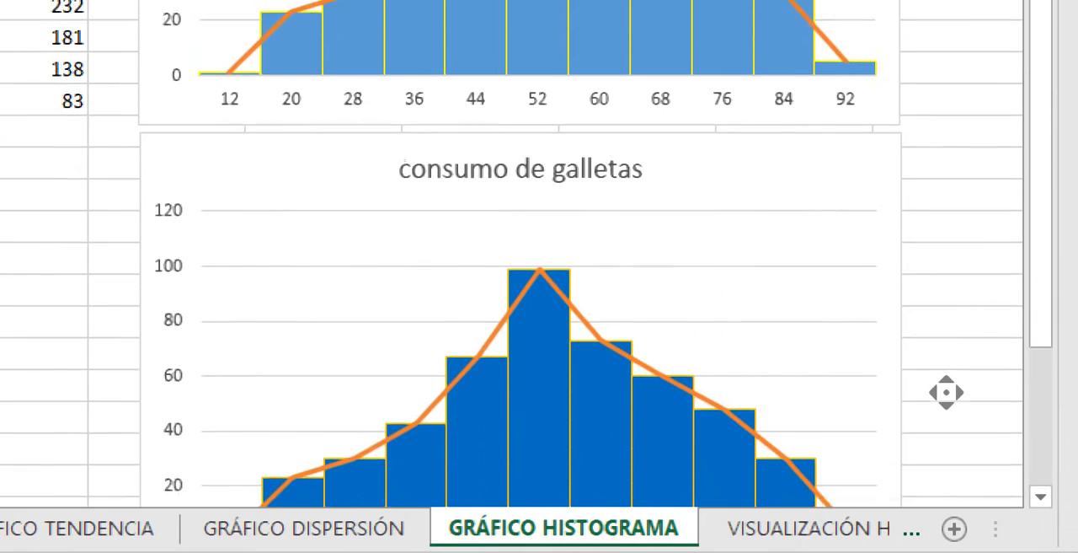
scroll(946, 391, "down", 3)
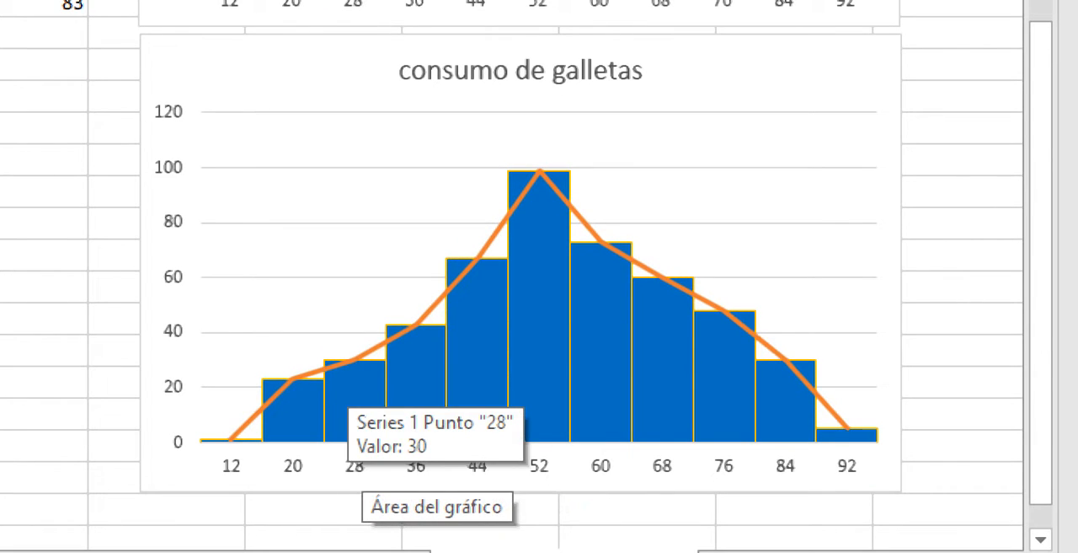
- Try placing Series1 after tendencia in the histogram's data series order, restore the order and close the data selection
right_click(357, 404)
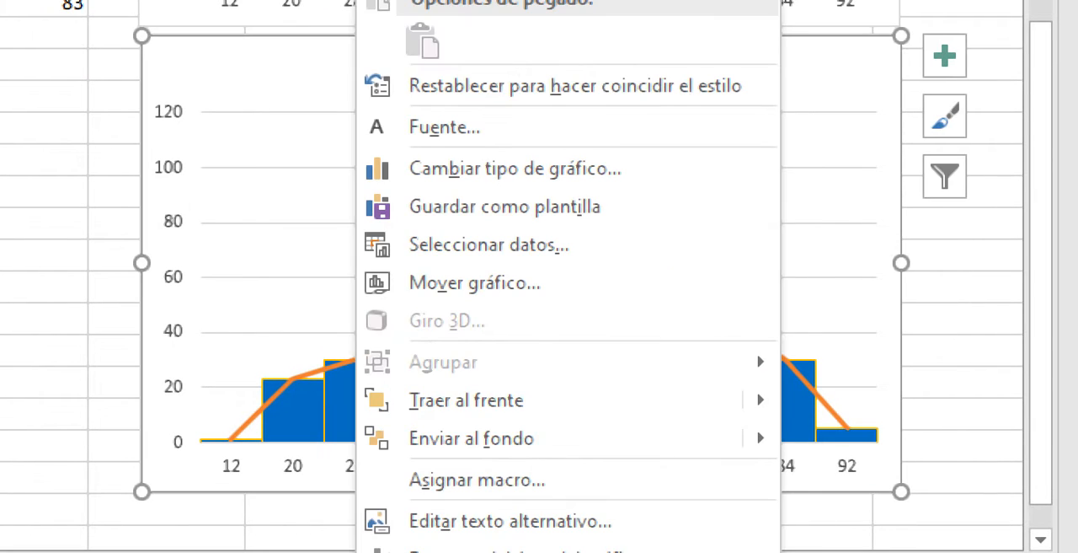
left_click(238, 80)
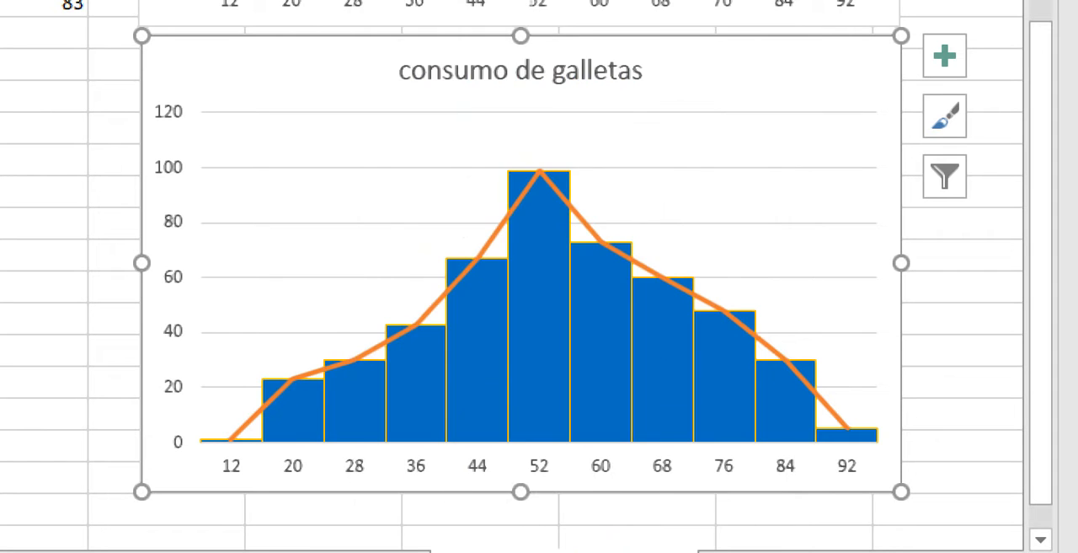
right_click(239, 80)
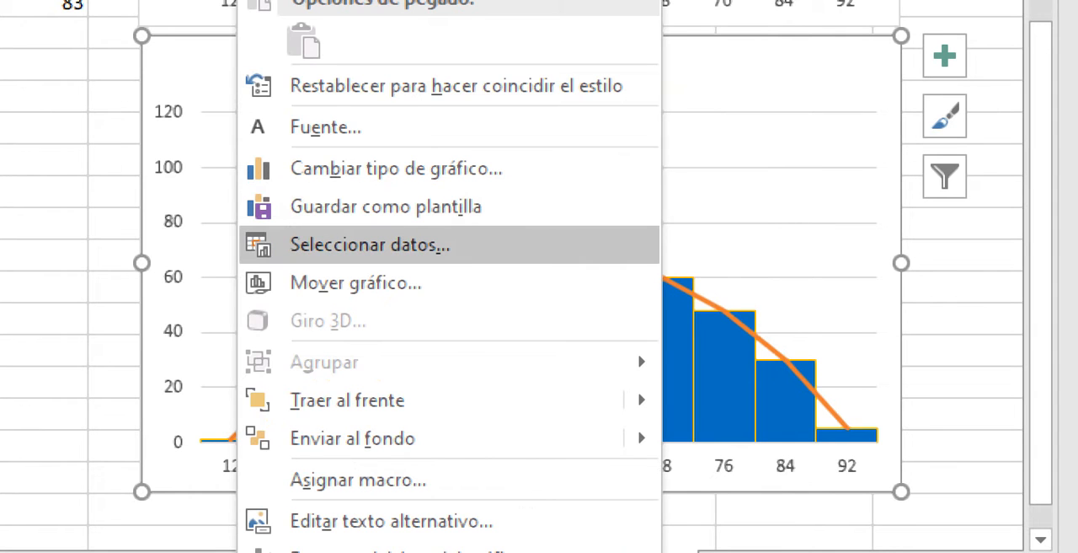
left_click(405, 245)
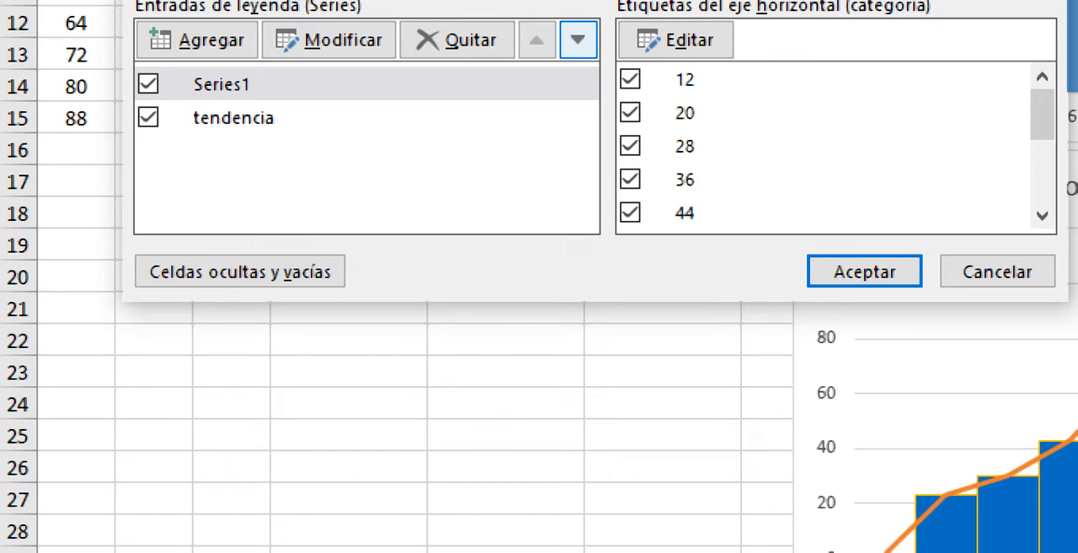
left_click(578, 39)
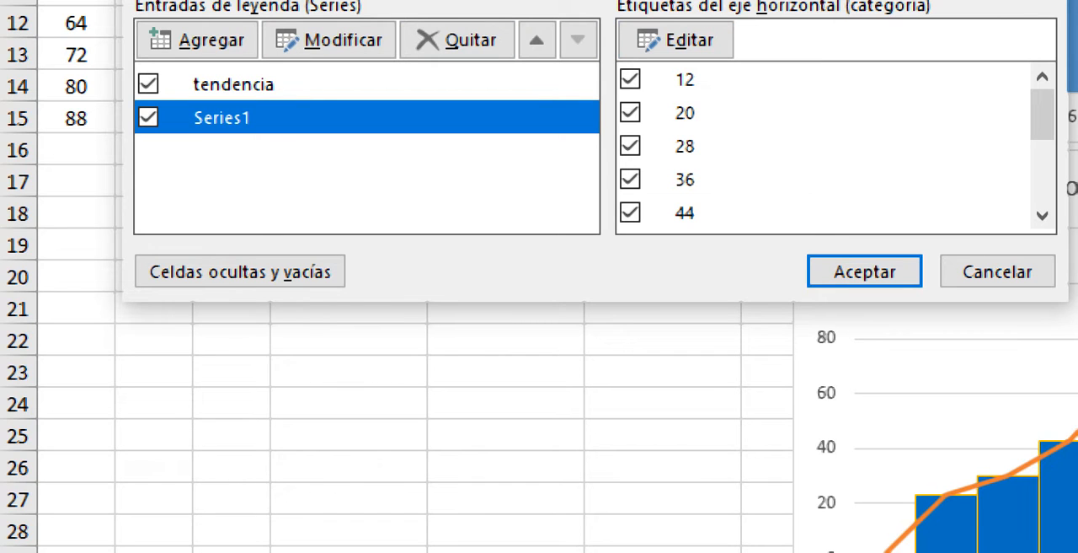
left_click(537, 39)
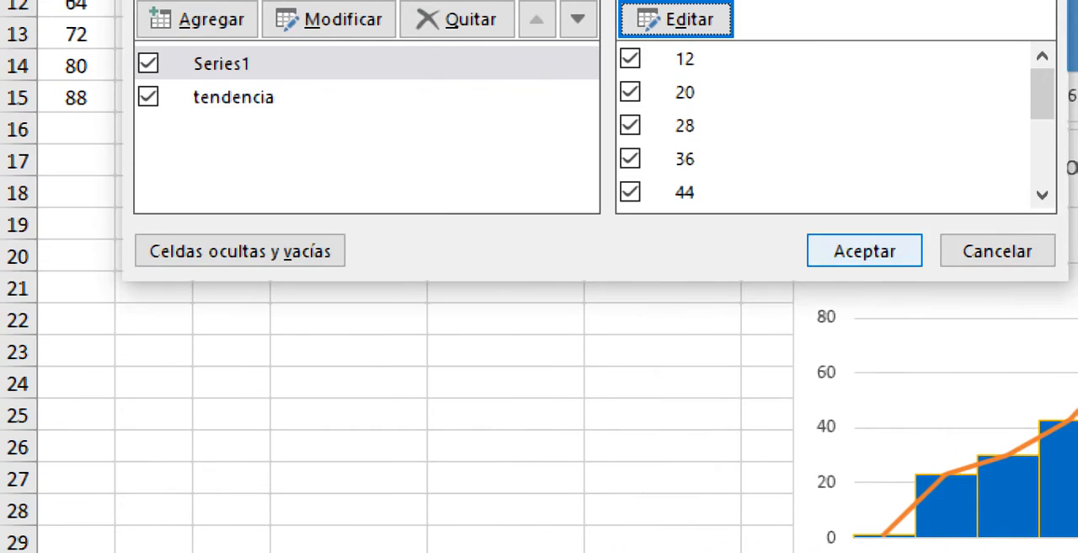
left_click(864, 251)
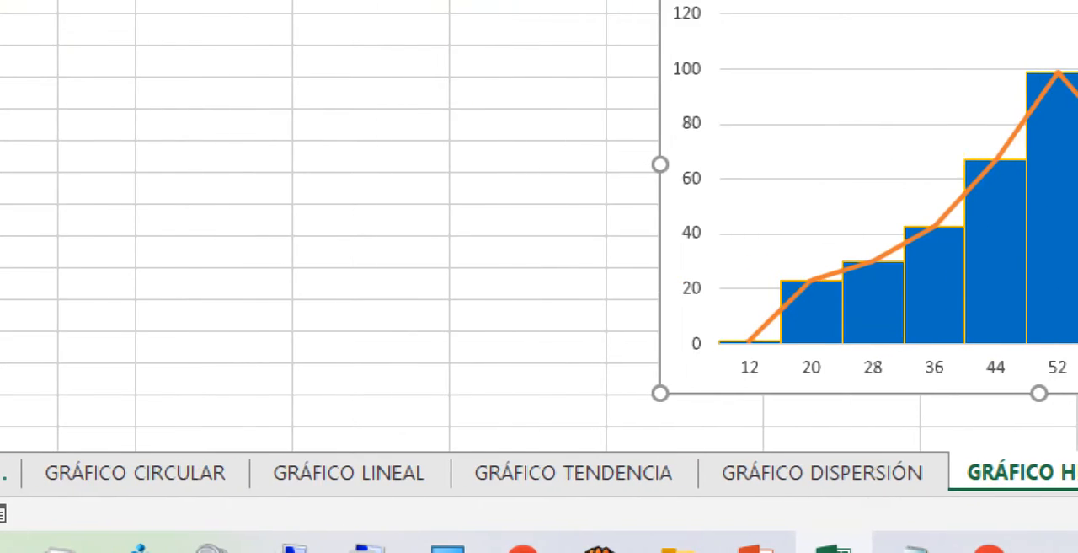
- On the GRÁFICO LINEAL sheet, move the EN PROCESO series ahead of NO RECOGIDOS in the 3D area chart's data
left_click(349, 472)
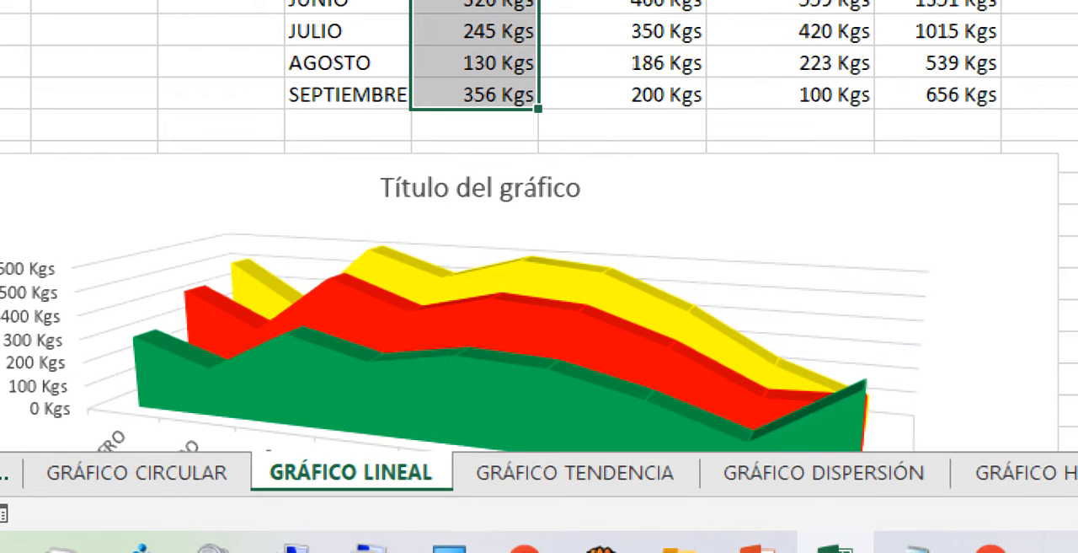
left_click(505, 322)
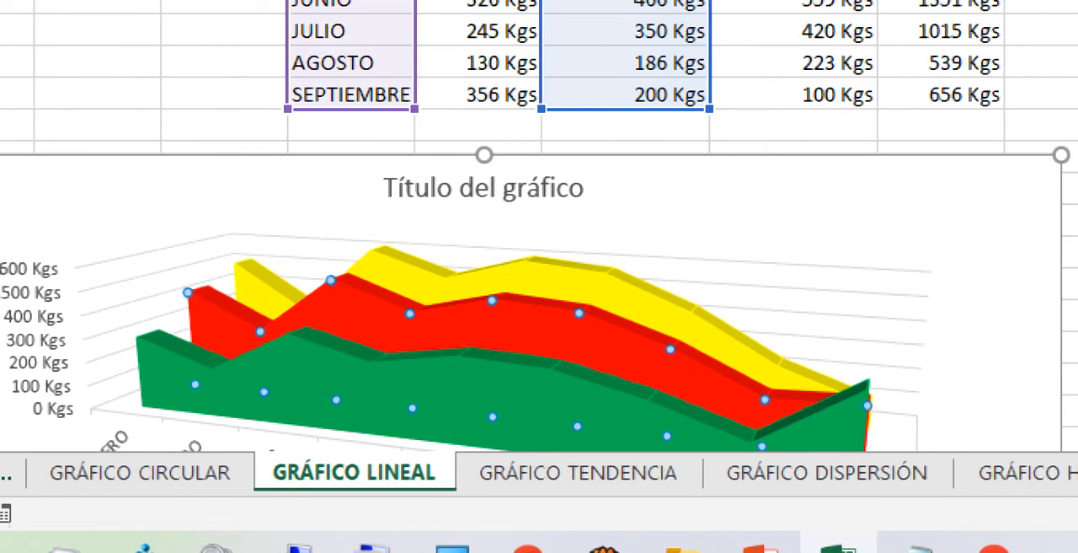
left_click(202, 199)
right_click(182, 234)
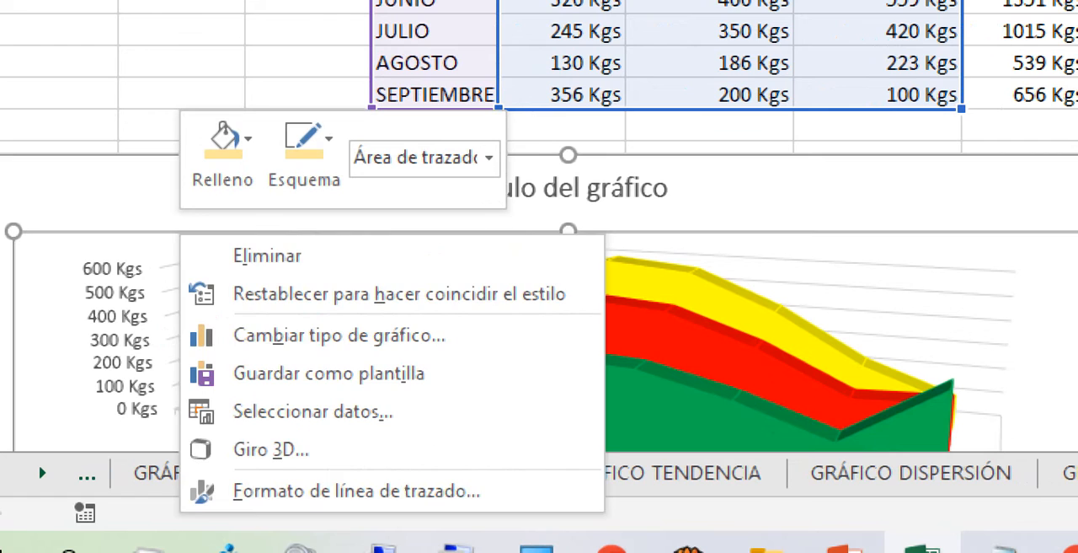
left_click(312, 411)
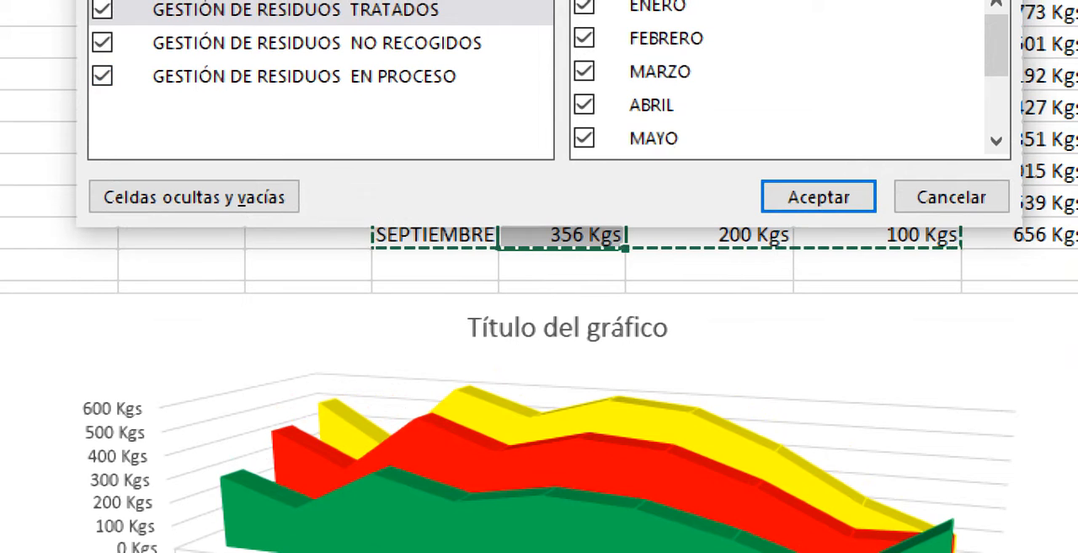
left_click(304, 21)
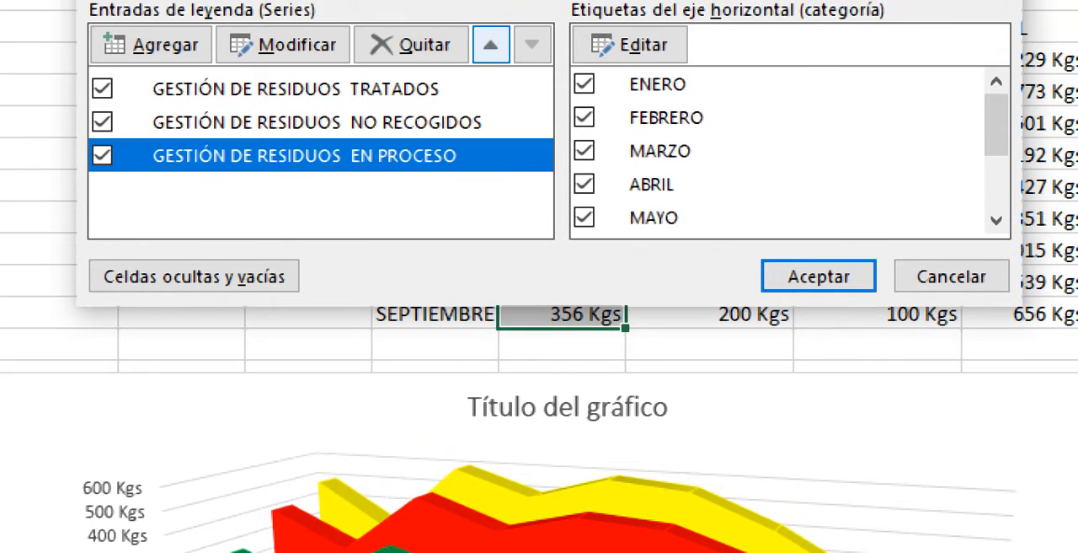
left_click(491, 45)
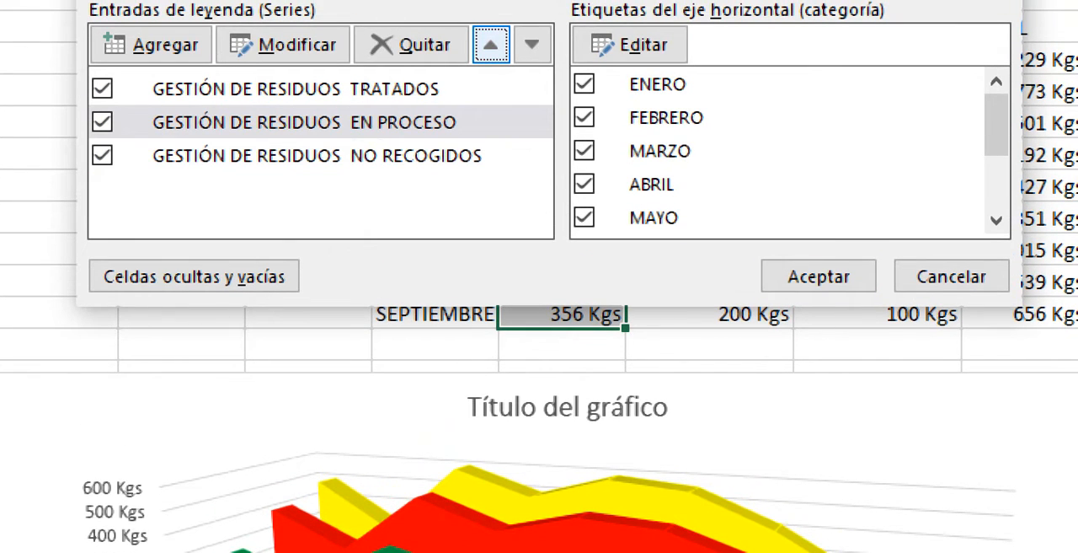
left_click(819, 276)
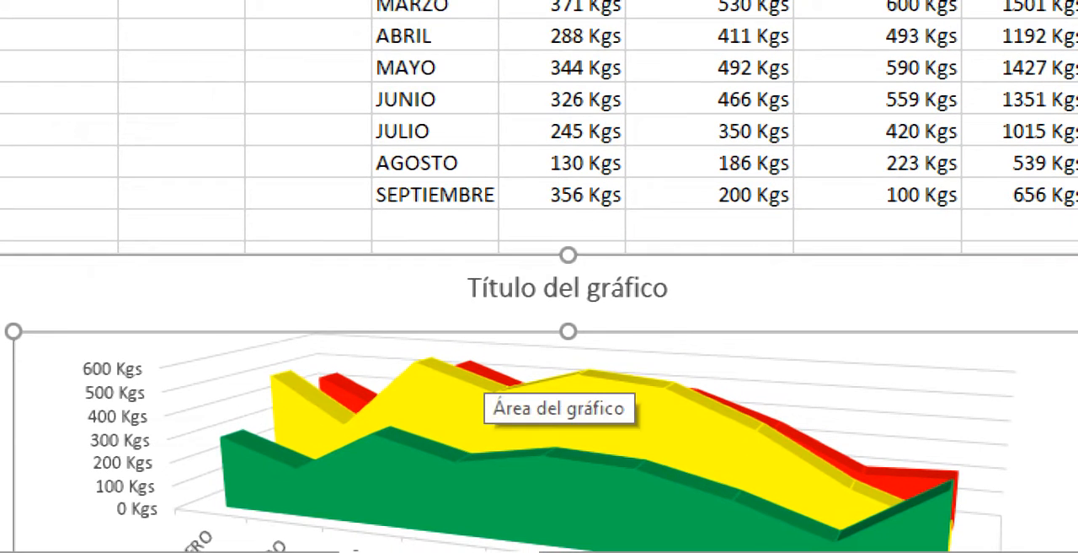
- Move the NO RECOGIDOS series to first place in the 3D area chart's series order
right_click(77, 297)
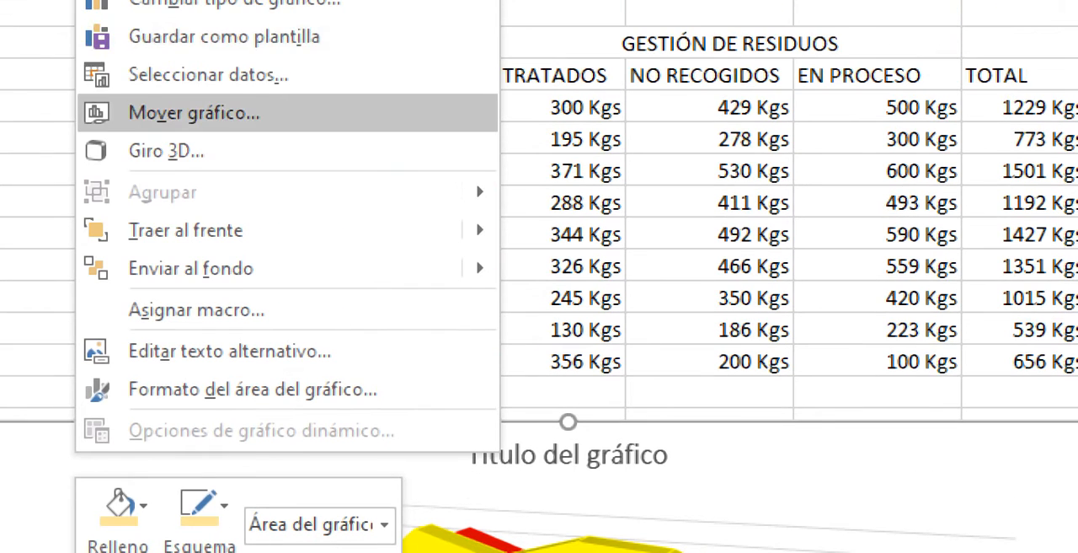
left_click(207, 75)
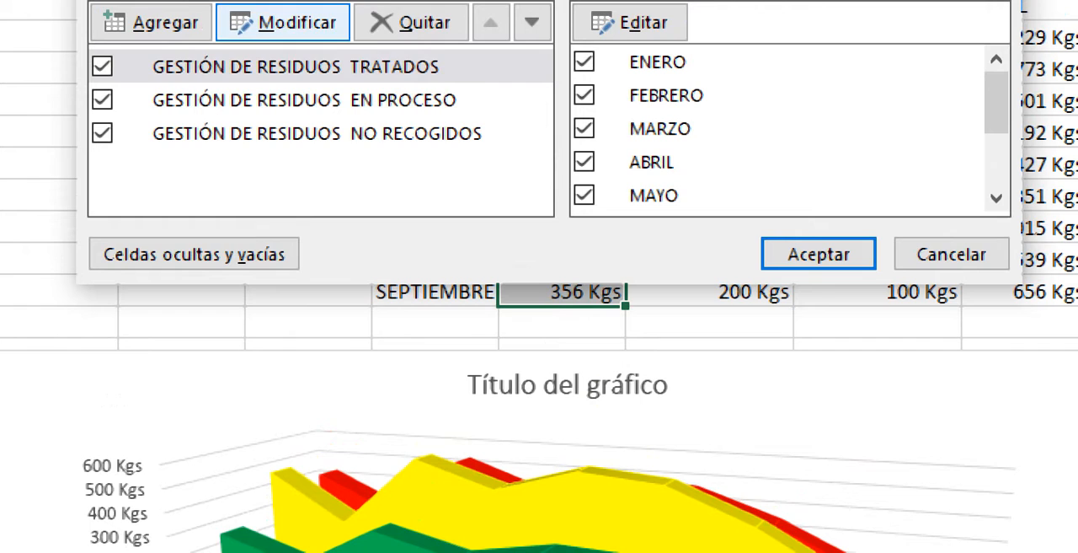
left_click(316, 133)
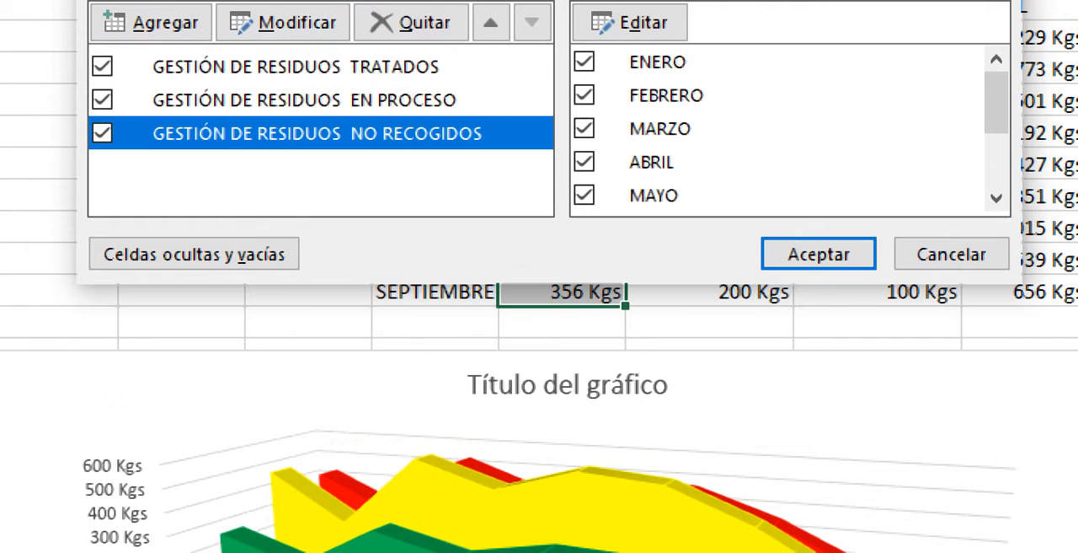
left_click(491, 22)
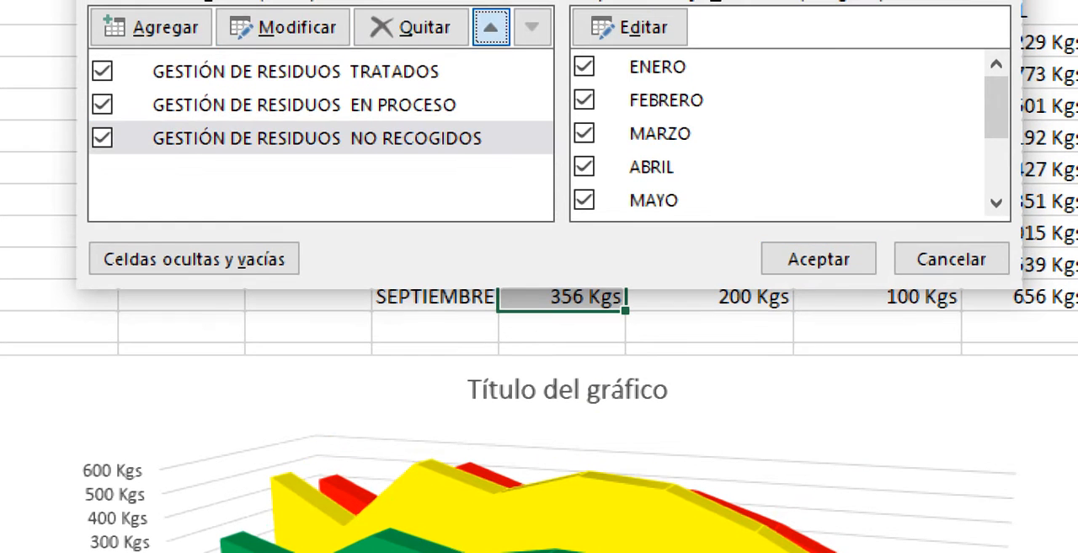
left_click(491, 27)
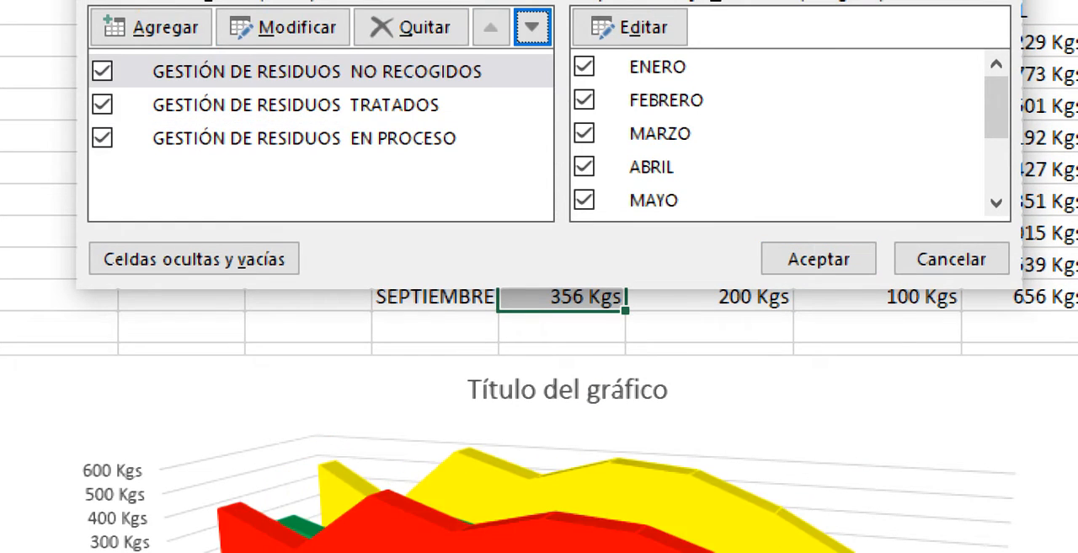
left_click(818, 258)
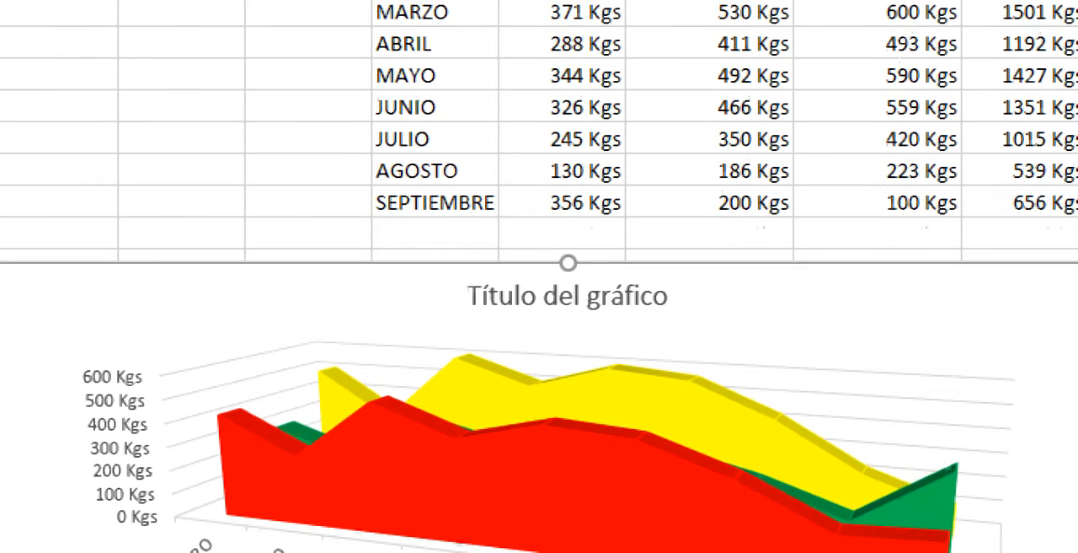
- Try moving the EN PROCESO series to first place in the 3D area chart's series order, and cancel the data selection
left_click(371, 463)
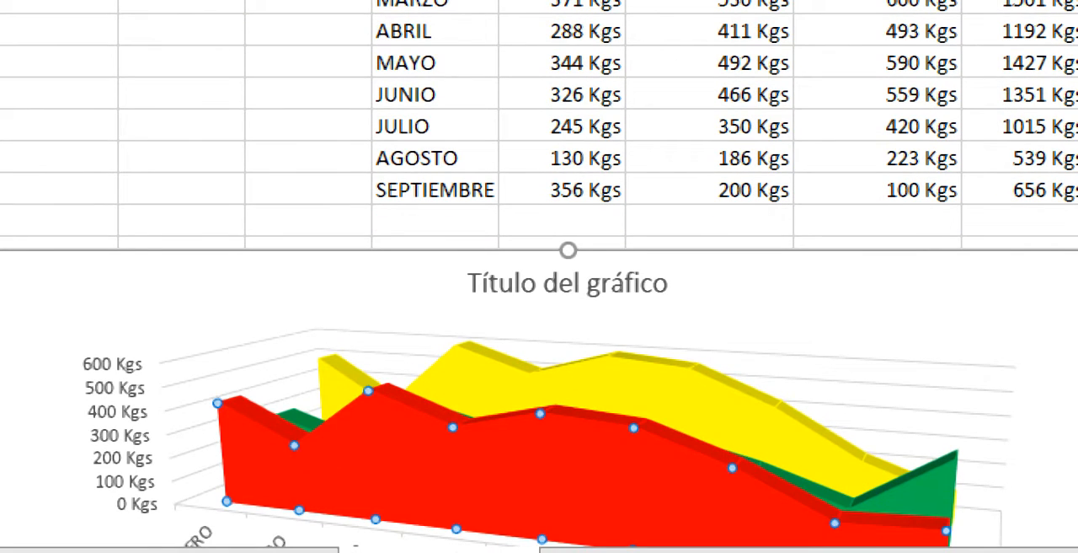
left_click(59, 317)
right_click(156, 301)
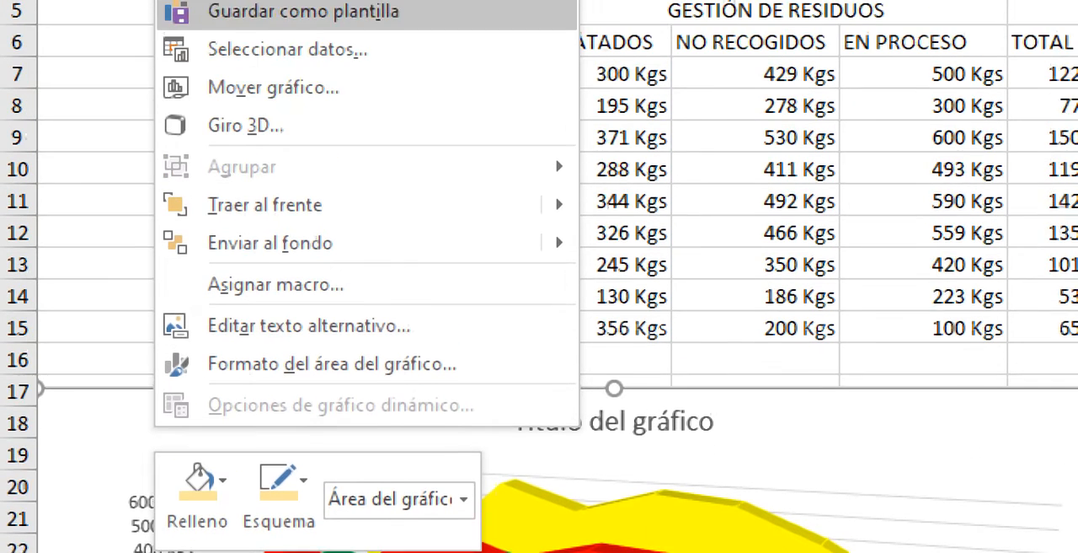
left_click(287, 75)
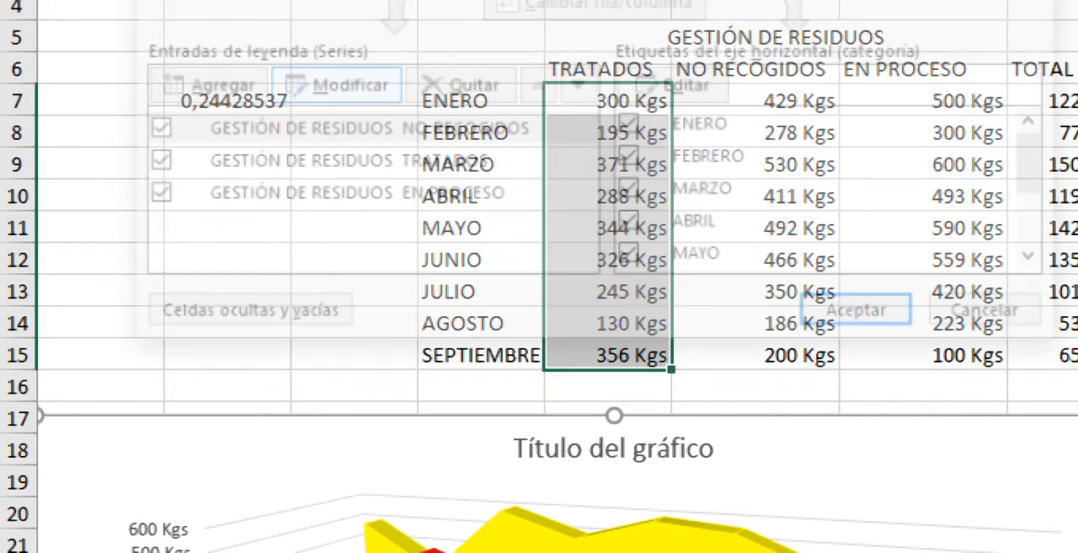
left_click(341, 164)
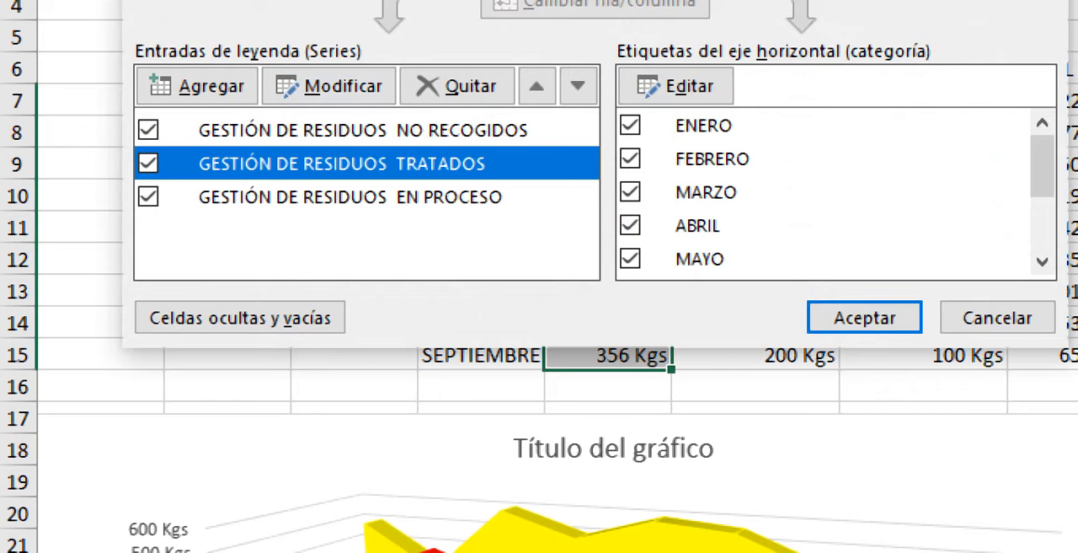
left_click(350, 196)
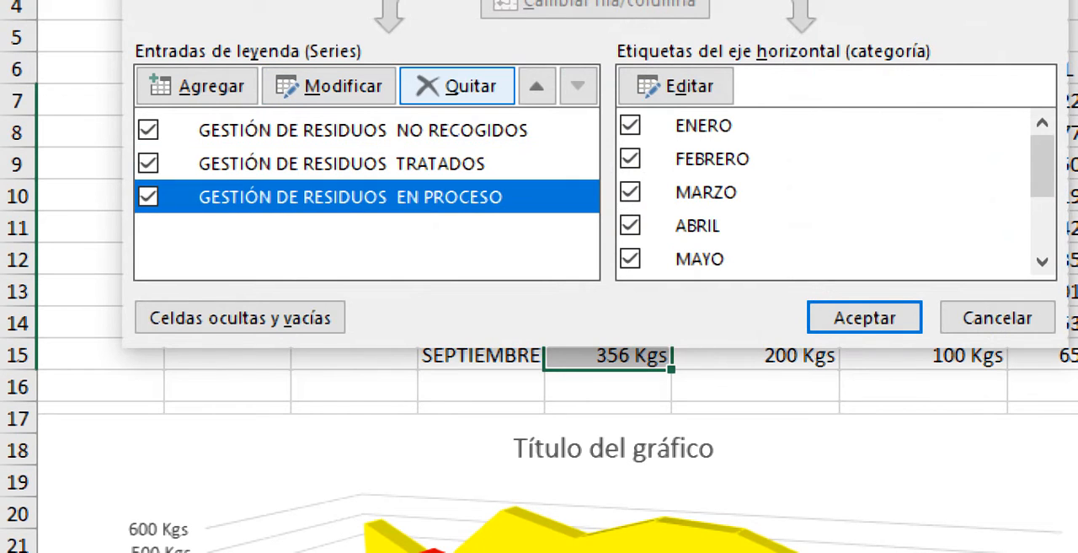
left_click(537, 86)
left_click(536, 86)
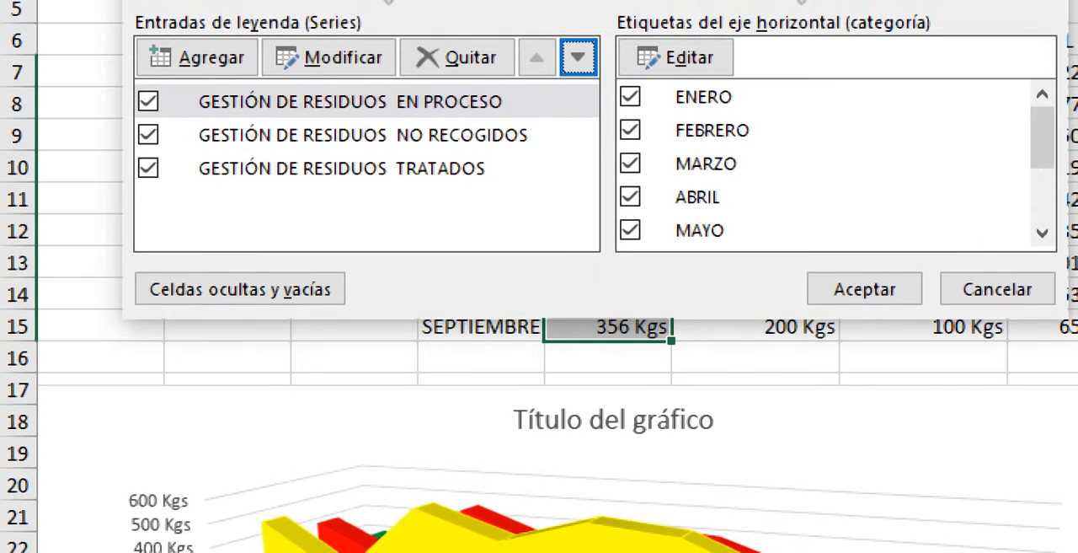
left_click(337, 20)
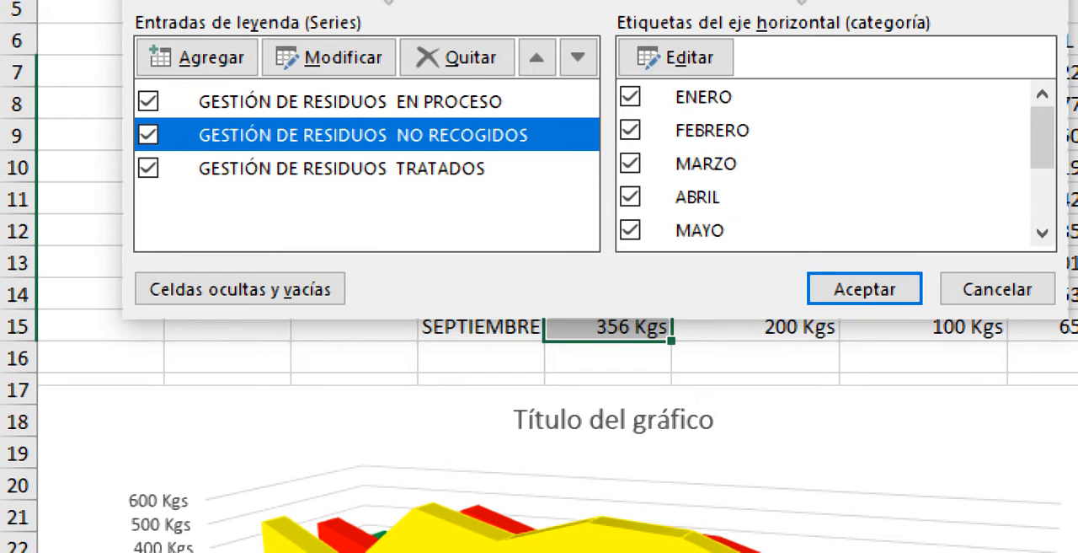
left_click(997, 289)
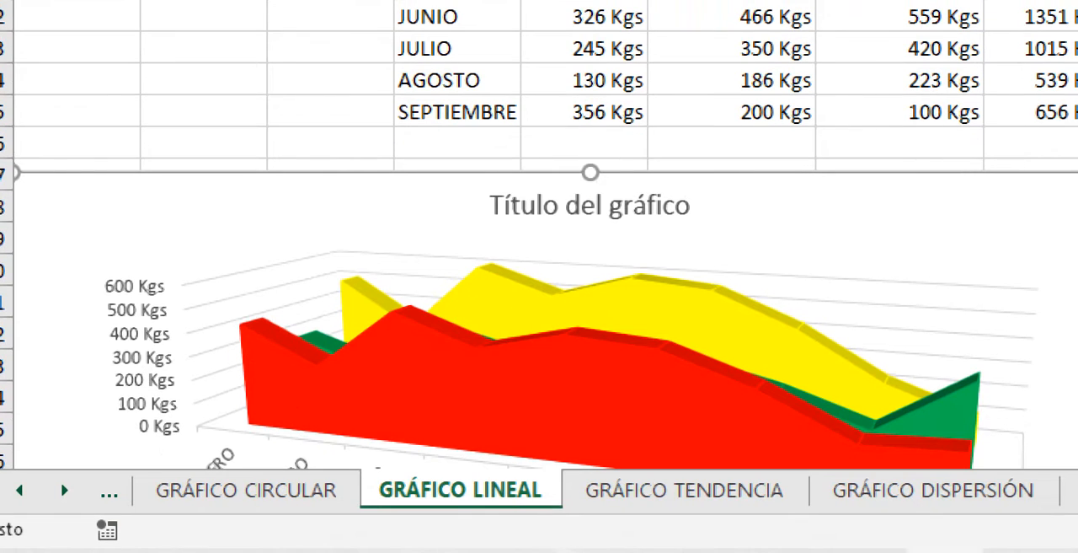
- Move the TRATADOS series to first place in the 3D area chart's series order, ahead of NO RECOGIDOS
right_click(287, 280)
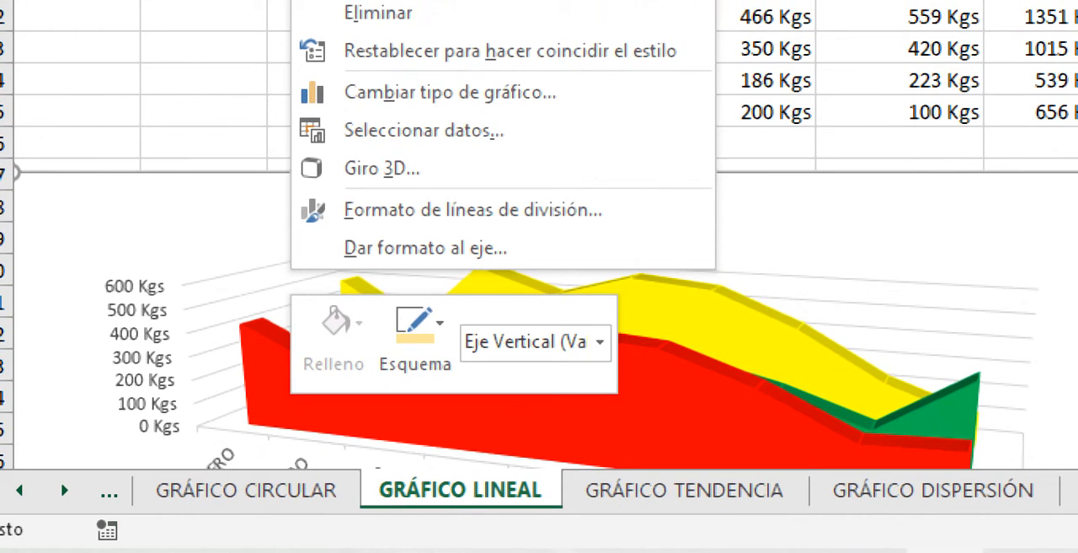
left_click(421, 130)
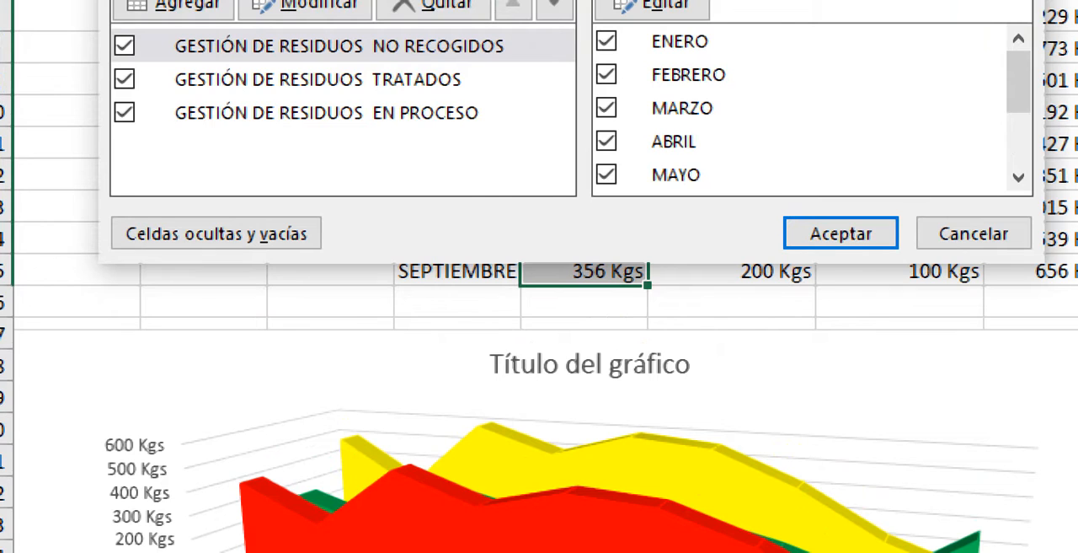
left_click(318, 79)
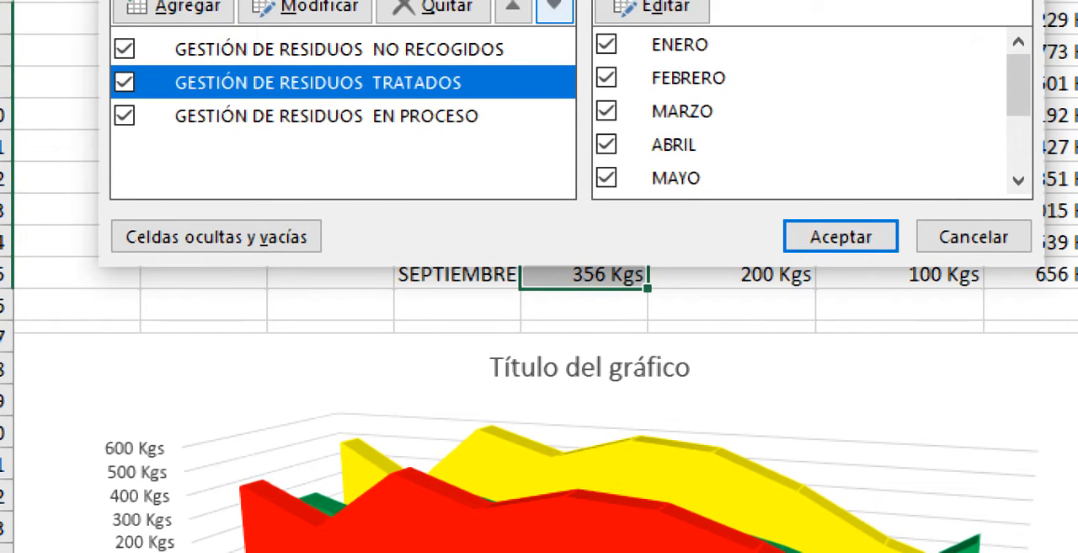
left_click(554, 9)
left_click(513, 6)
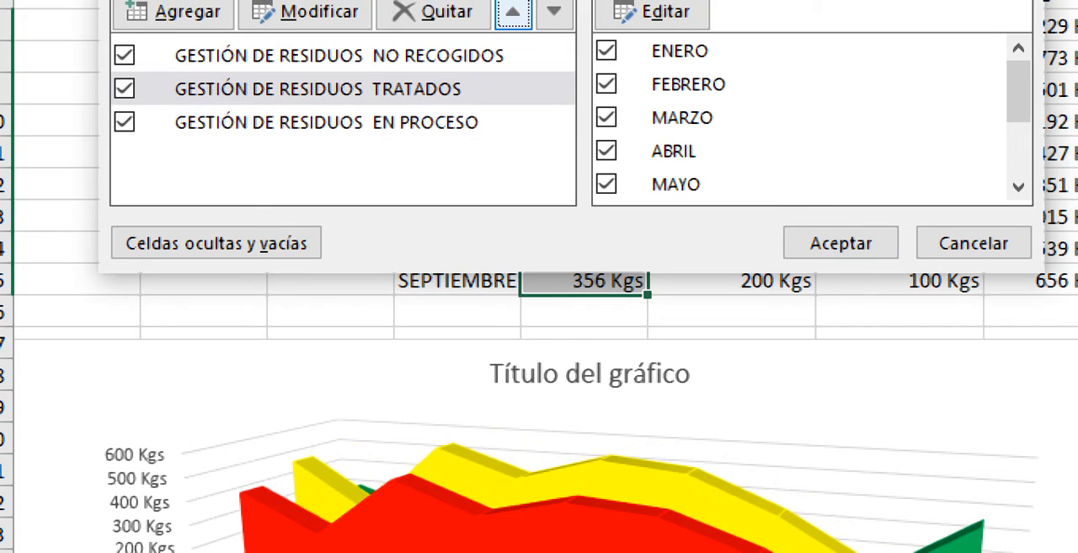
left_click(513, 6)
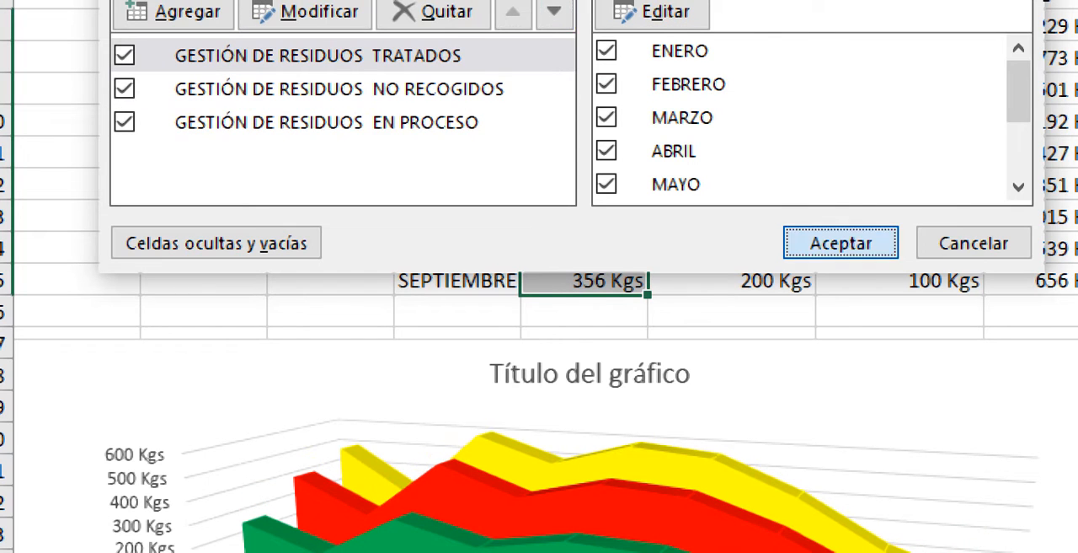
left_click(841, 243)
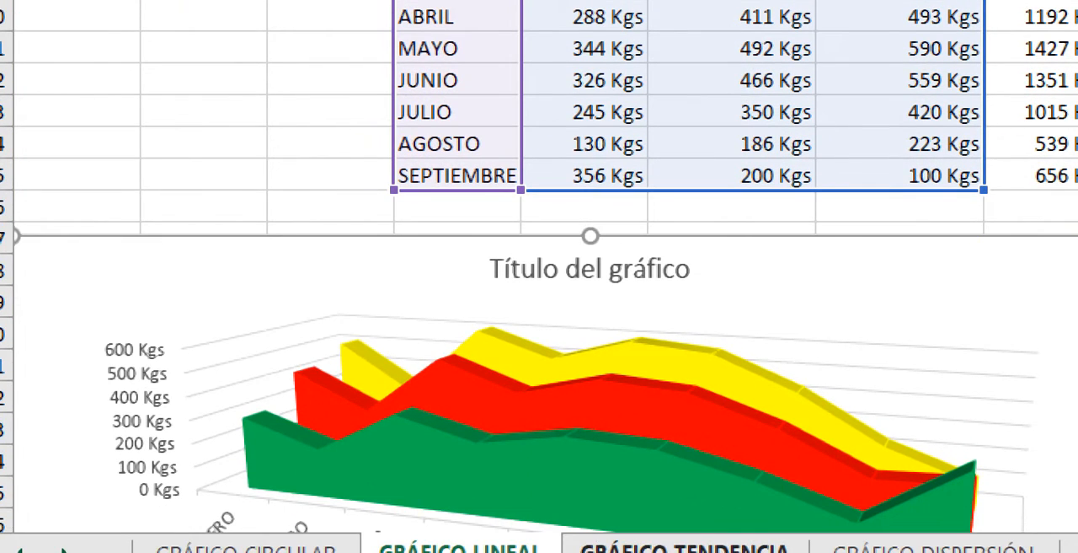
- Review the histogram on the GRÁFICO HISTOGRAMA sheet and look at the hierarchy chart types available for insertion
left_click(927, 548)
left_click(1038, 547)
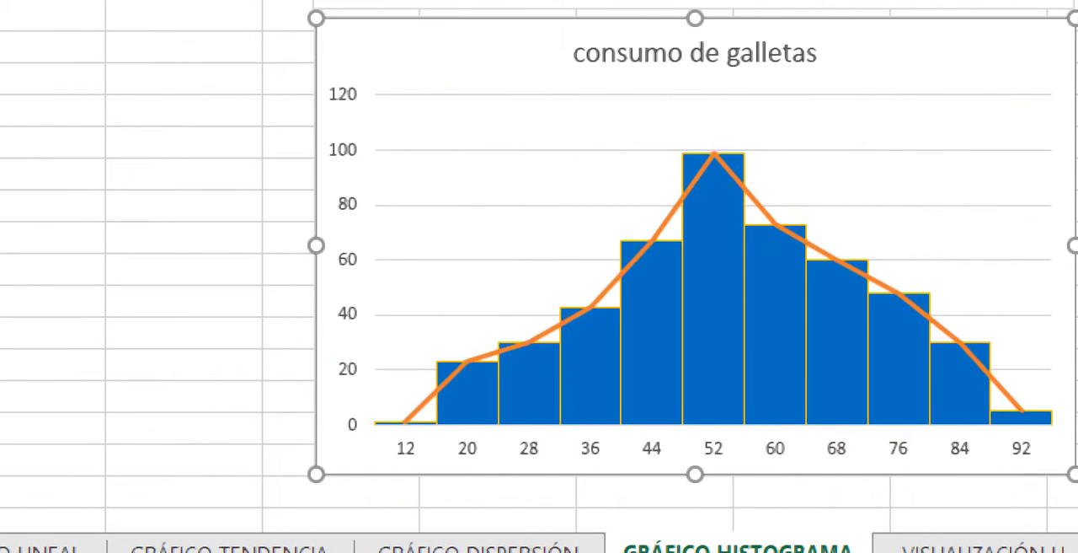
mouse_move(715, 209)
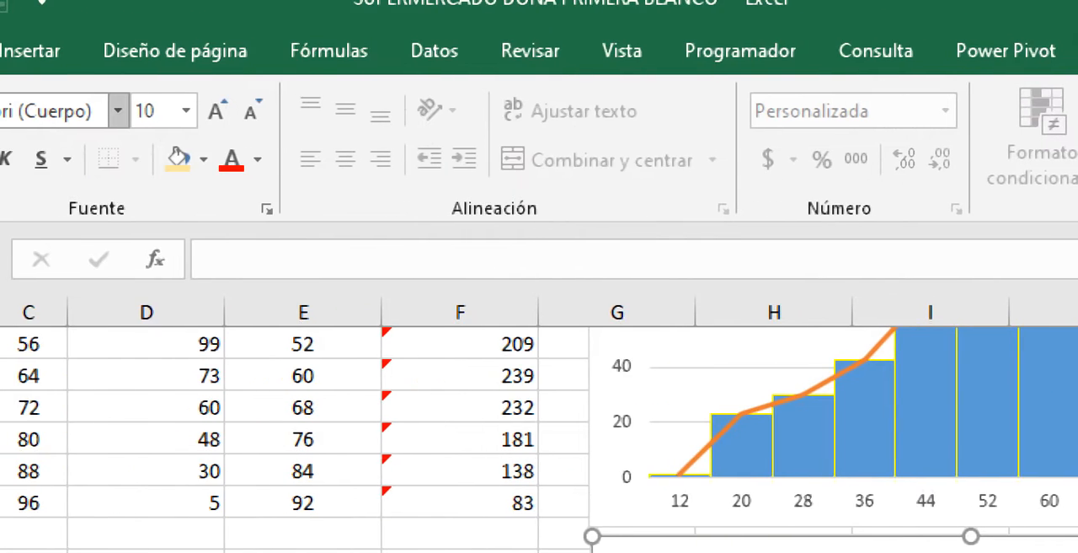
left_click(86, 51)
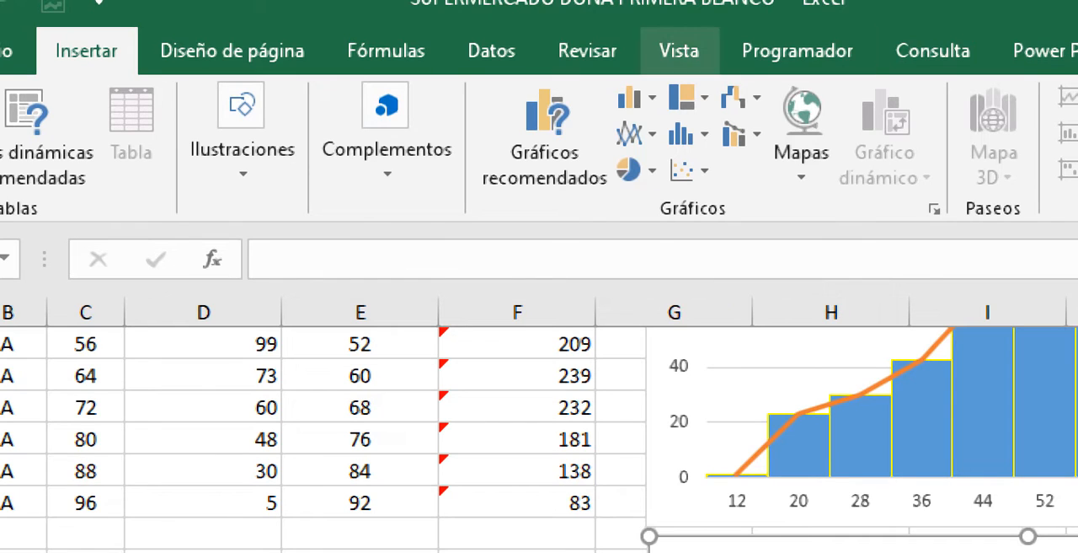
left_click(686, 97)
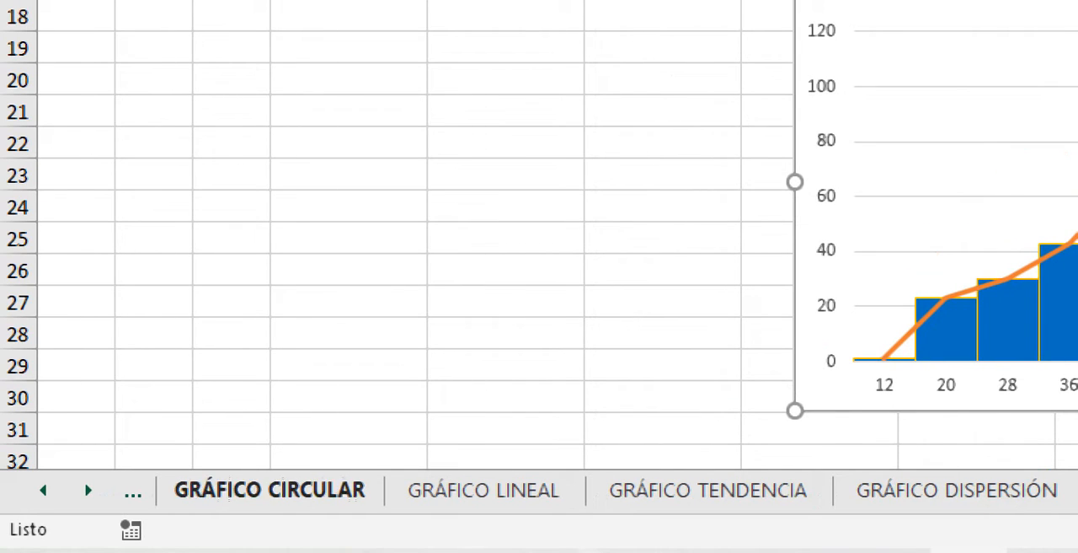
- On the GRÁFICO LINEAL sheet, insert a Rectángulos treemap from the months and the TRATADOS, NO RECOGIDOS and EN PROCESO columns, D6:G15
left_click(484, 490)
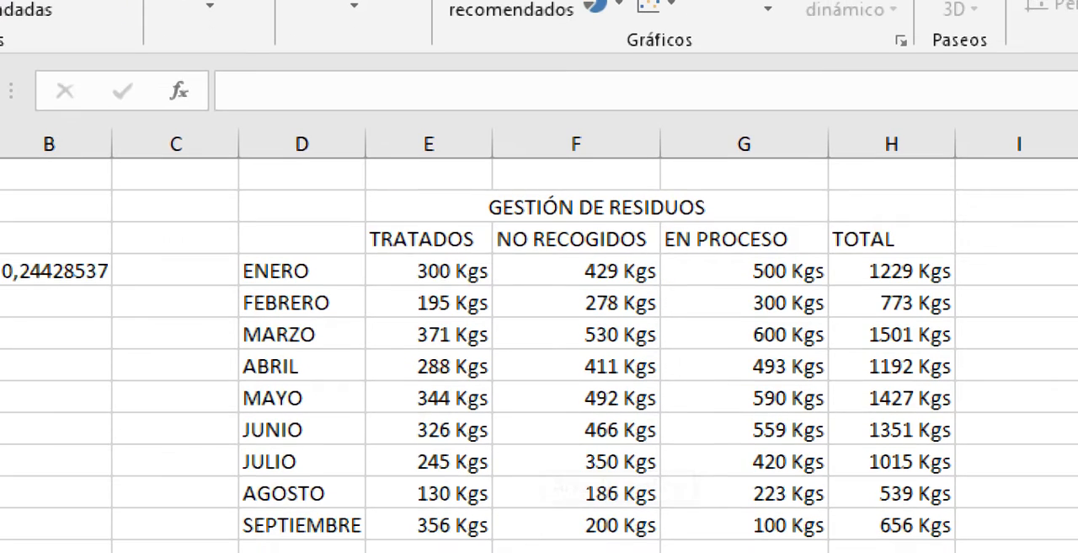
left_click_drag(301, 206, 741, 525)
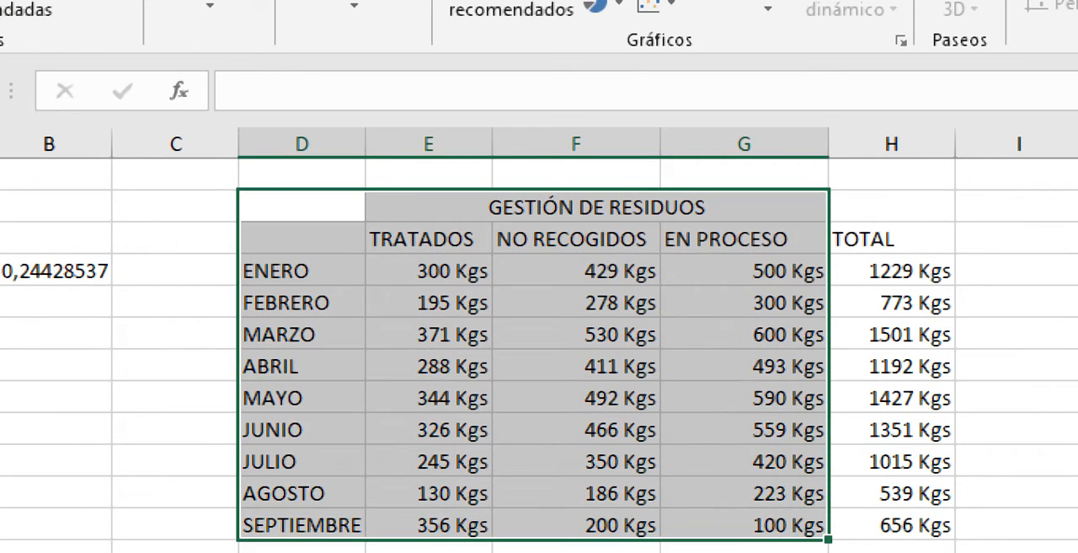
left_click(429, 240)
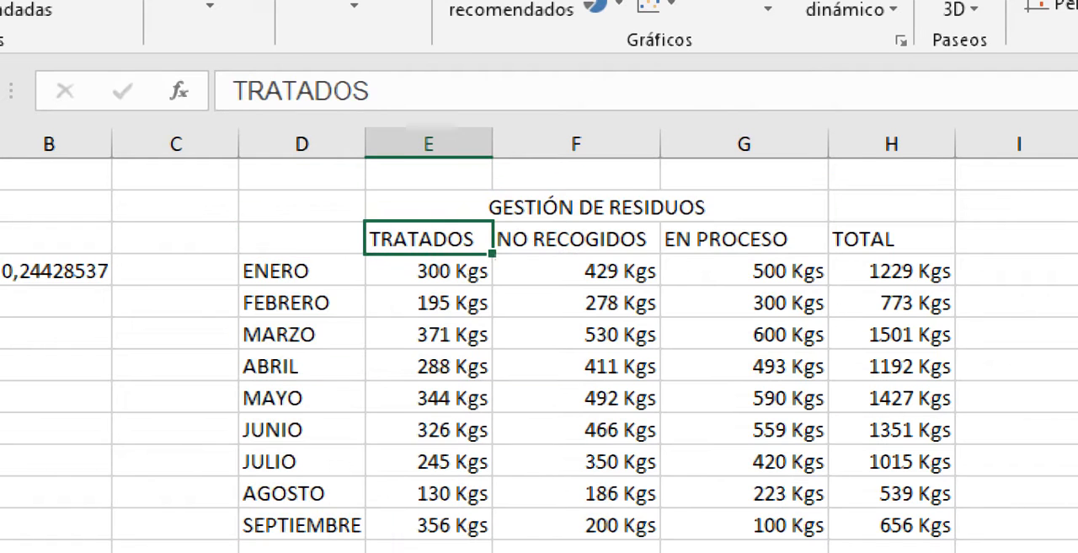
left_click_drag(428, 240, 742, 524)
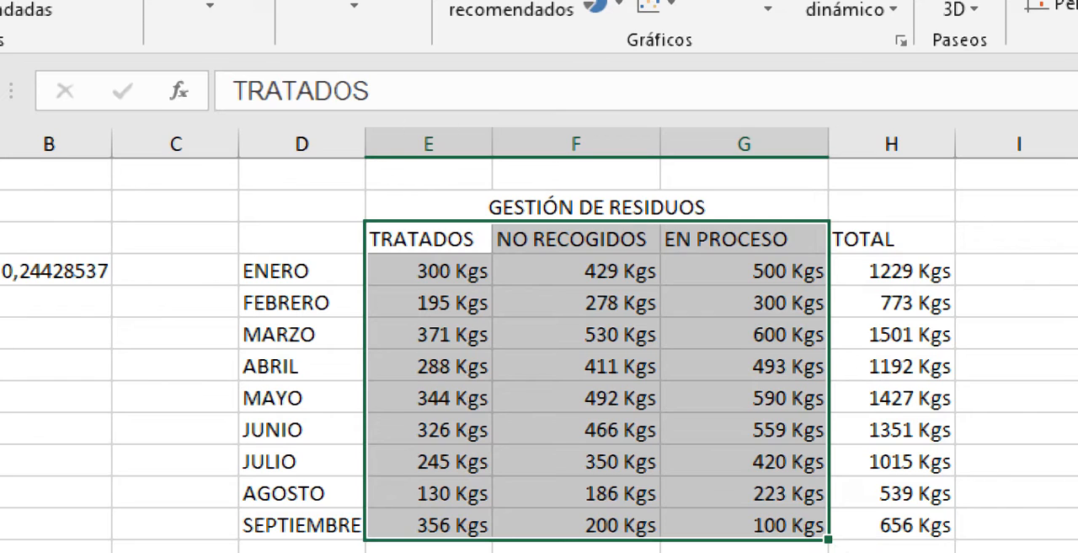
left_click_drag(301, 239, 809, 525)
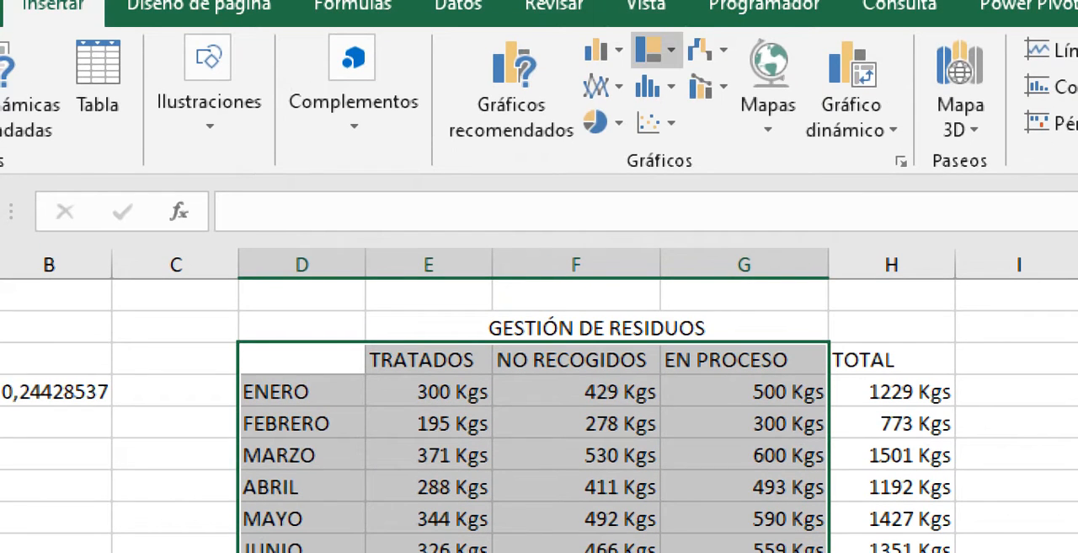
left_click(653, 50)
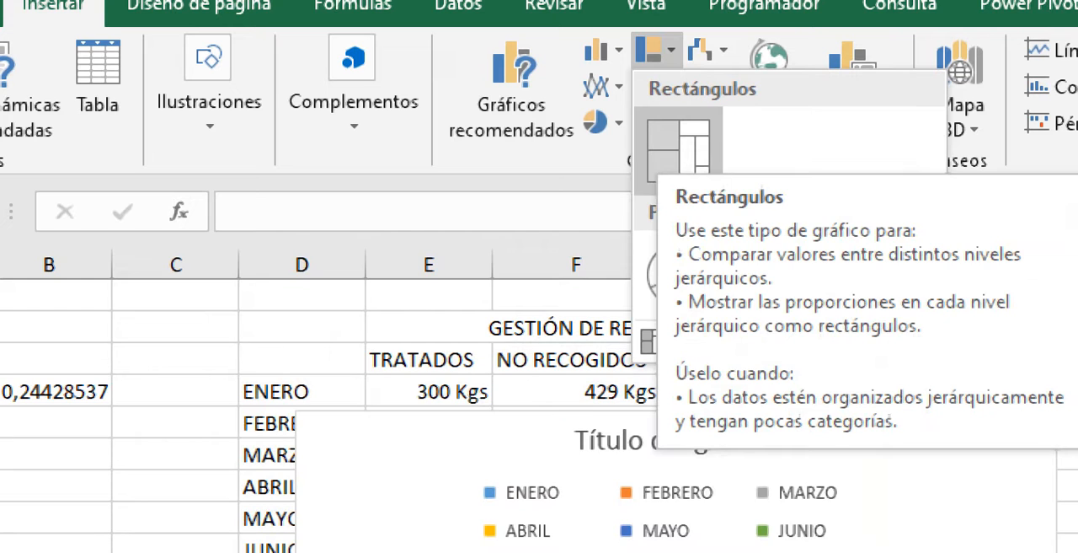
left_click(678, 151)
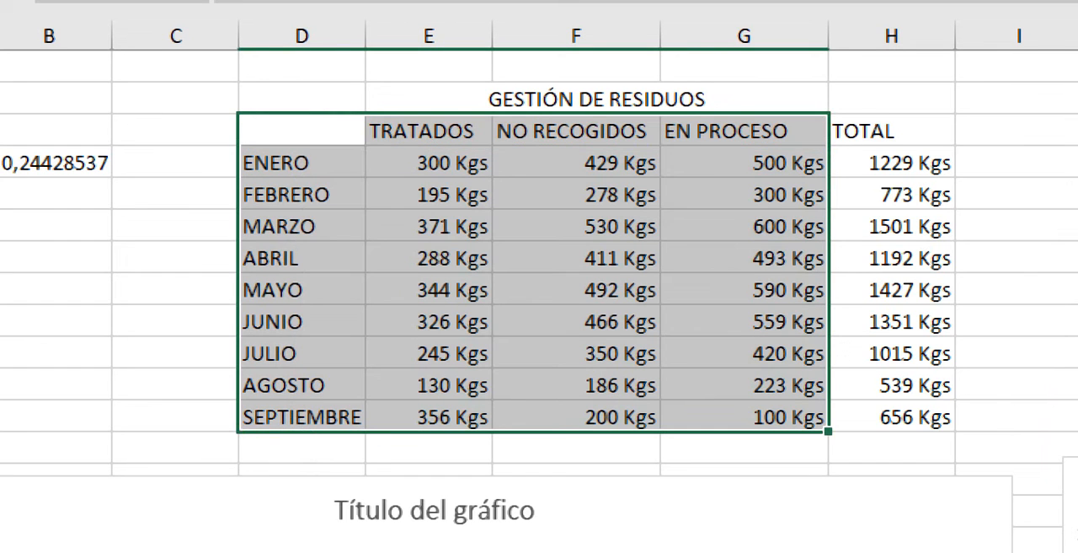
- Remove the new treemap and unmerge the GESTIÓN DE RESIDUOS heading above the three waste columns
left_click(429, 226)
left_click_drag(301, 131, 429, 227)
left_click_drag(438, 447, 438, 418)
left_click_drag(324, 99, 472, 99)
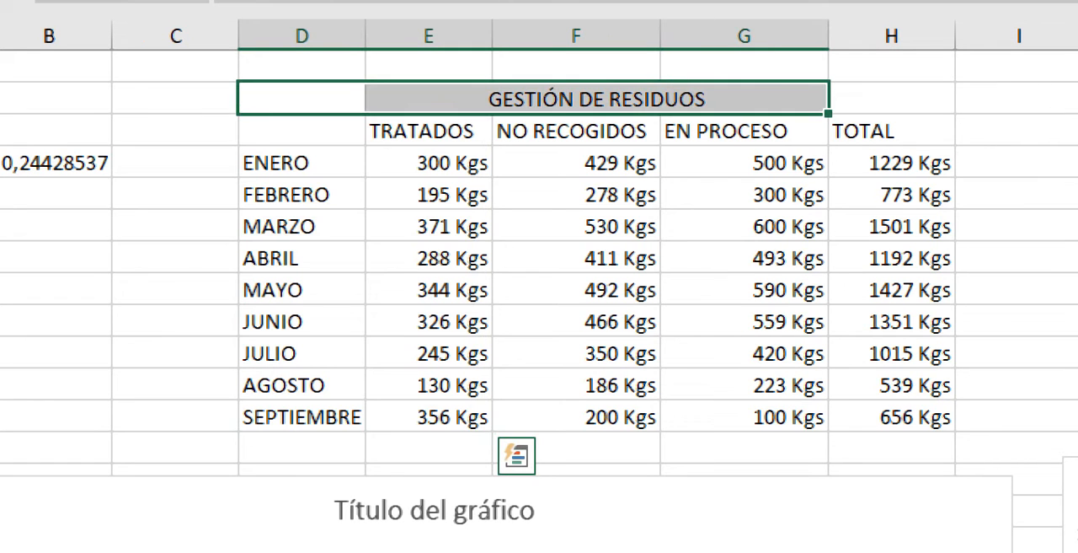
left_click(505, 100)
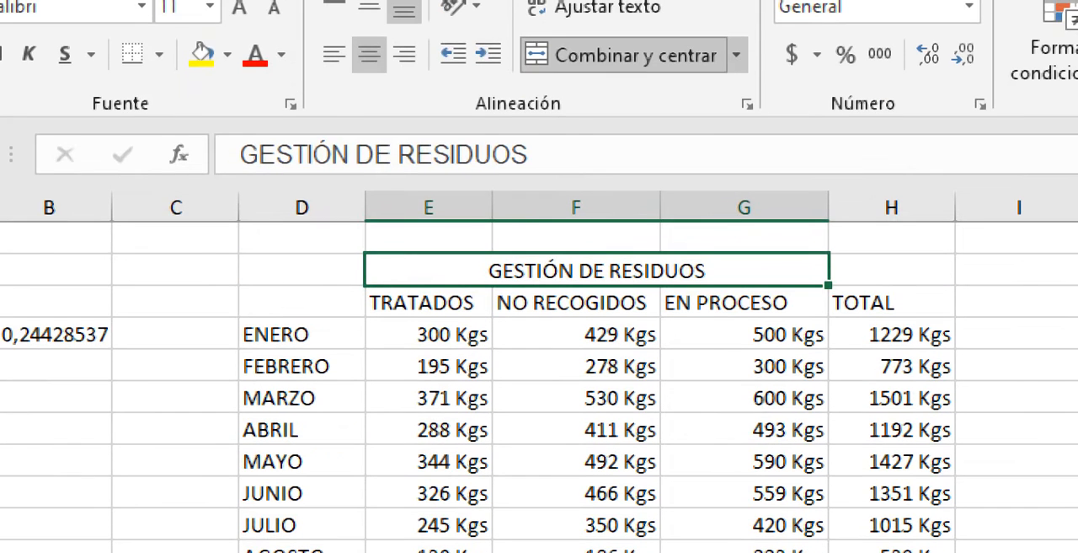
left_click(623, 55)
- Insert a Rectángulos treemap from only the months and the TRATADOS column, including the heading row, D5:E15
left_click_drag(311, 270, 438, 473)
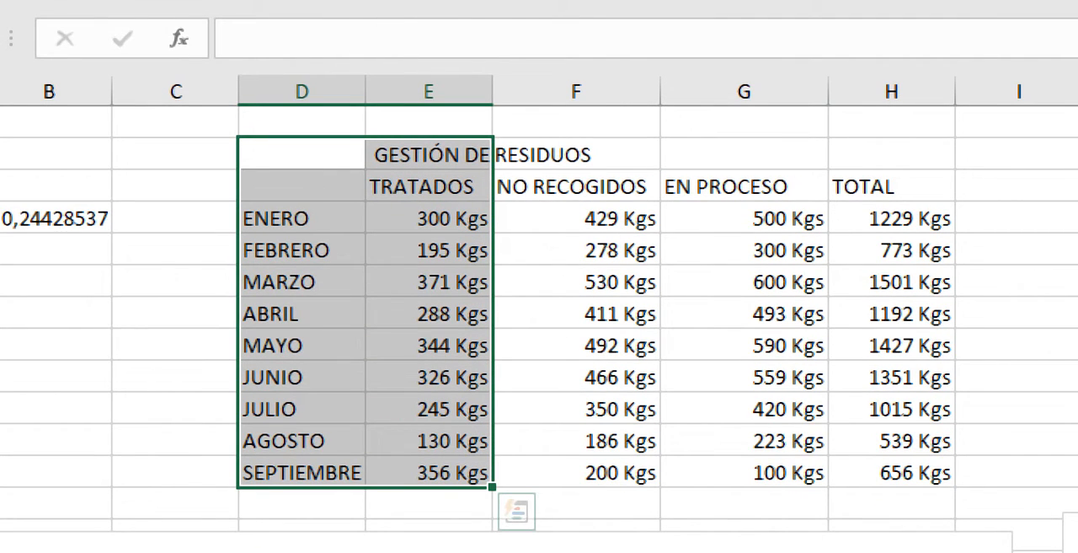
right_click(427, 190)
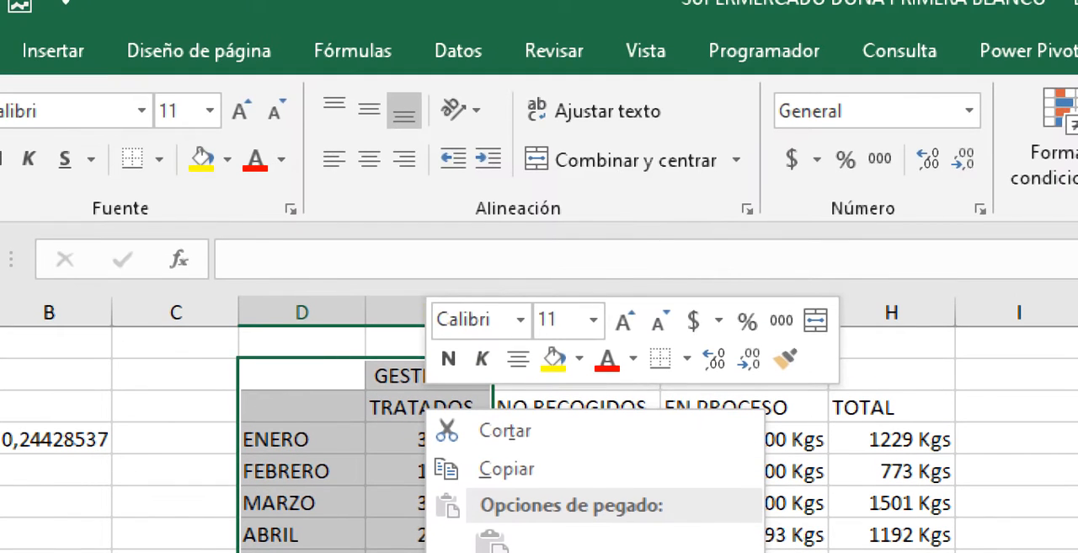
left_click(53, 50)
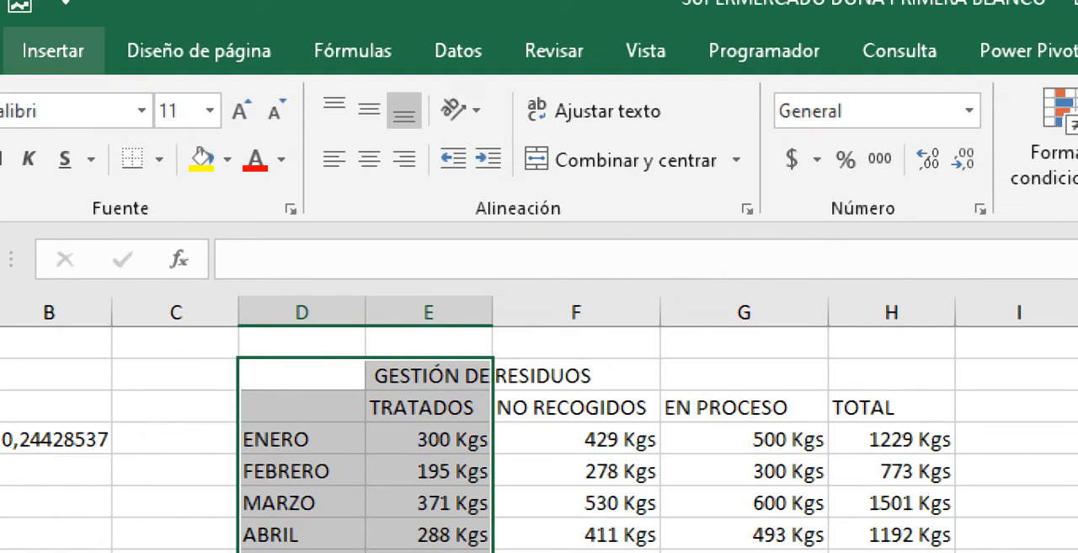
left_click(53, 50)
left_click(658, 97)
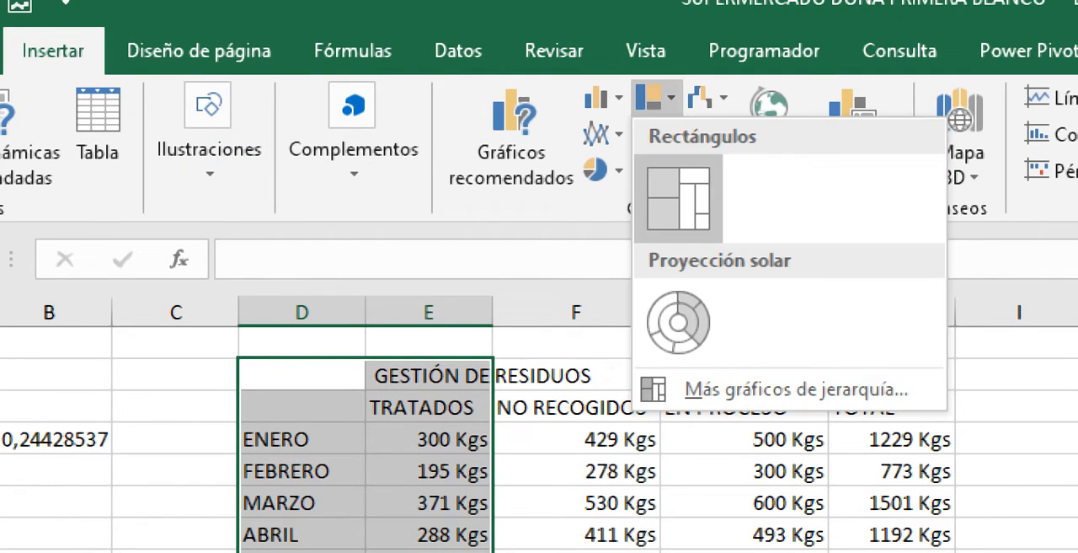
left_click(679, 198)
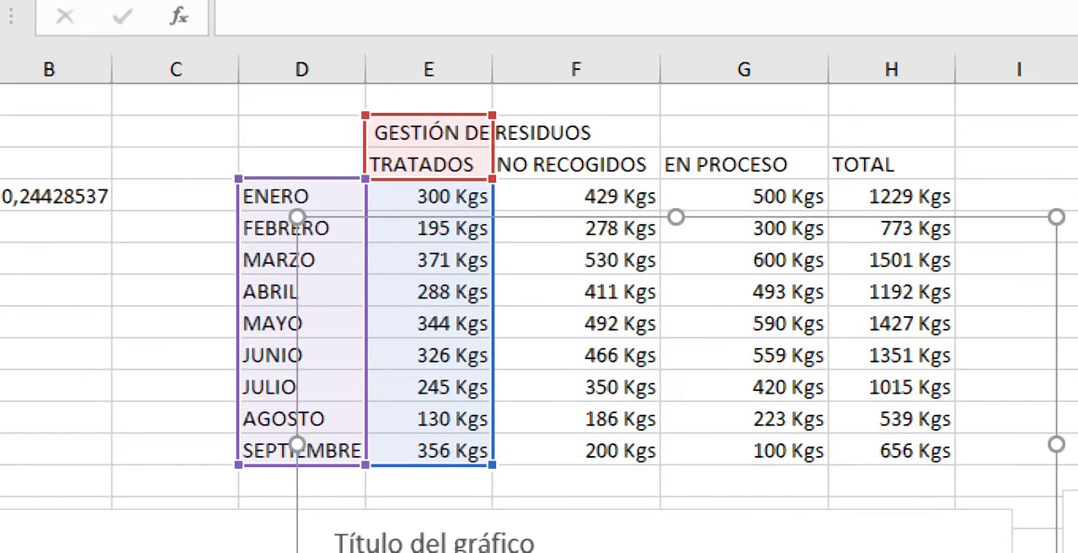
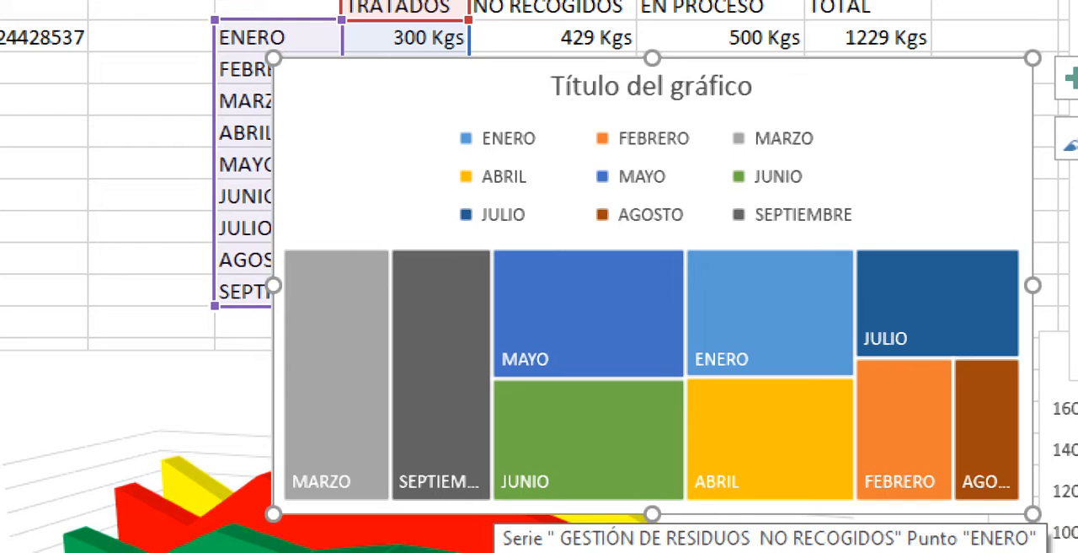
- Replace the treemap with a Rectángulos treemap built from only the TRATADOS, NO RECOGIDOS and EN PROCESO columns, headings included, E6:G15
key("Delete")
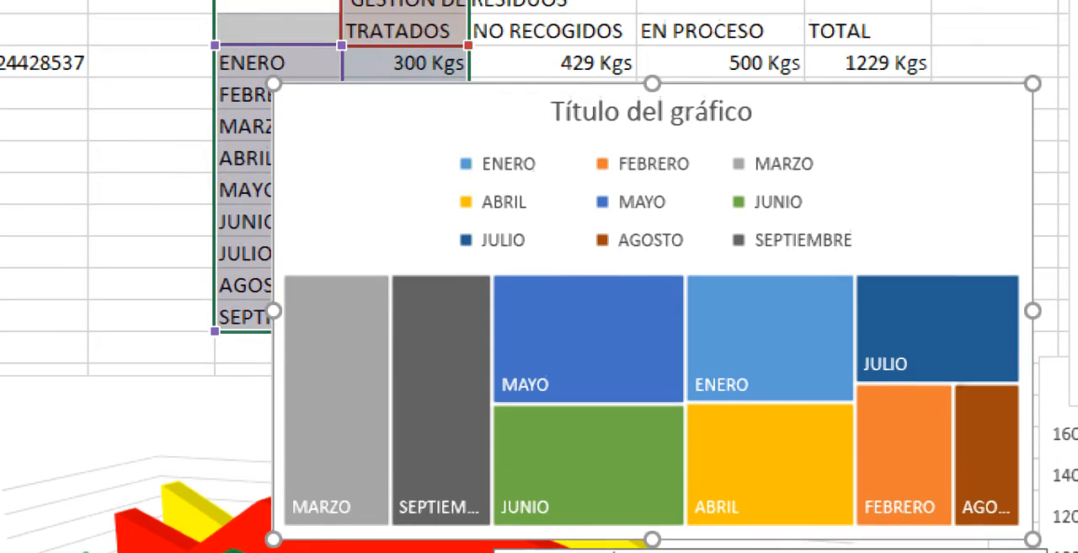
left_click(404, 80)
left_click_drag(404, 80, 721, 365)
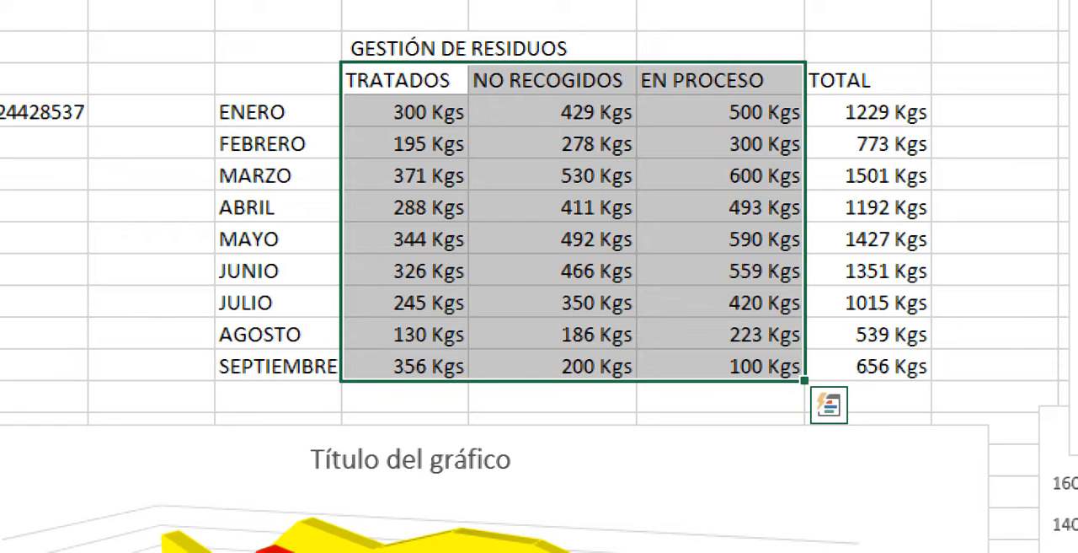
right_click(488, 81)
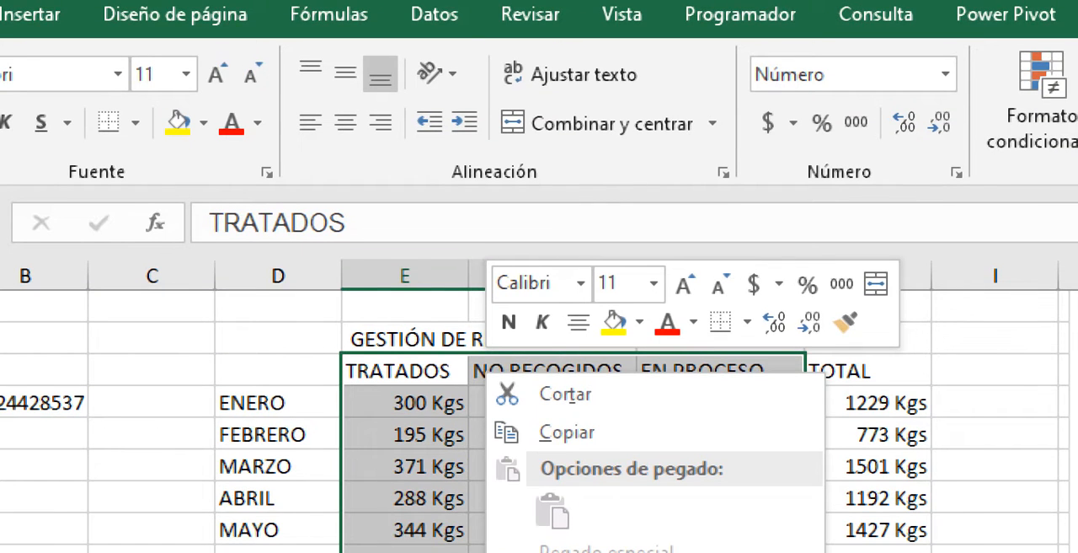
left_click(30, 14)
left_click(670, 60)
left_click(693, 160)
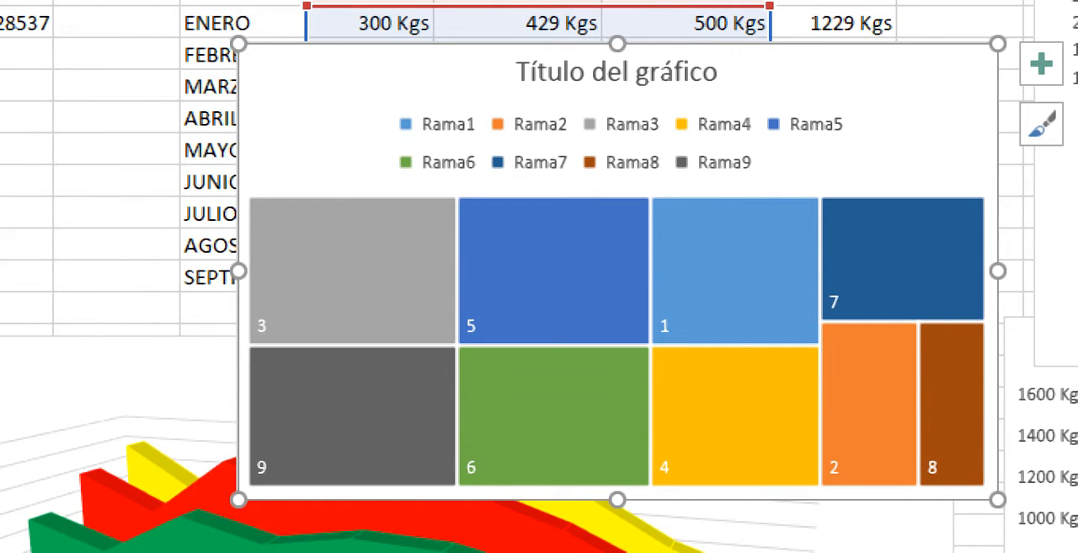
- Examine the legend series and category labels in the new treemap's data source, leaving them unchanged
left_click(438, 135)
right_click(438, 135)
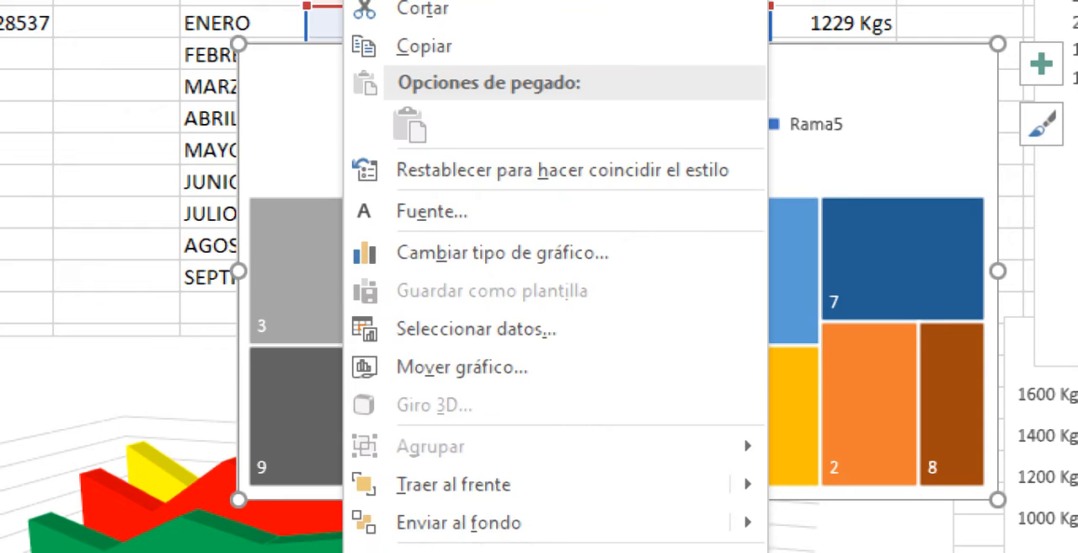
left_click(476, 329)
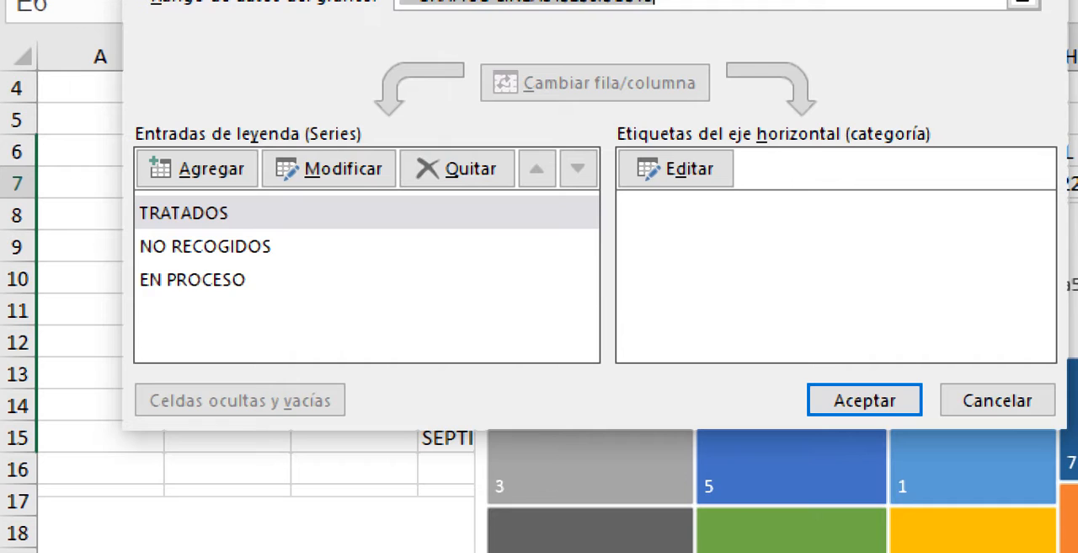
left_click(245, 279)
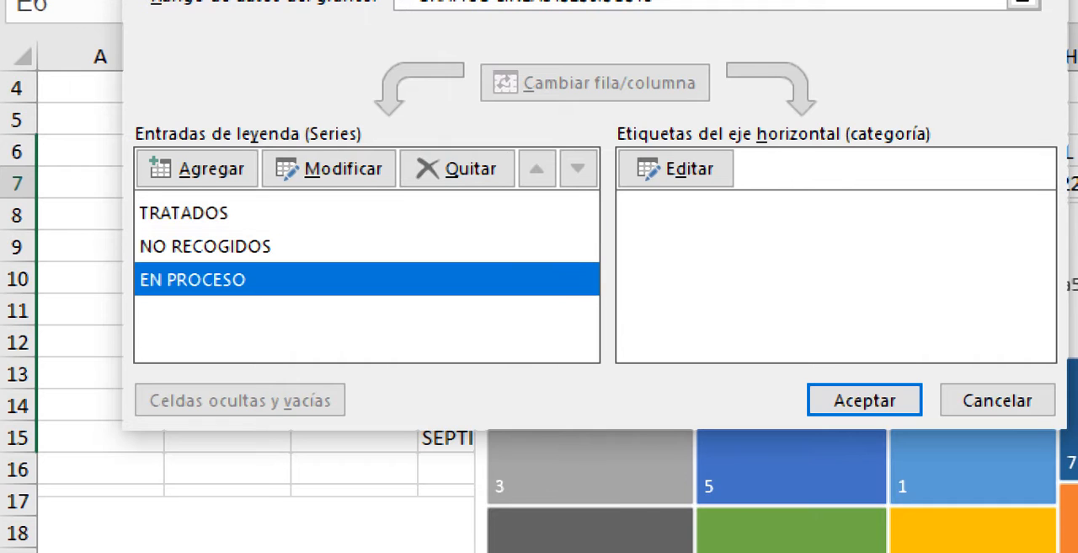
left_click(997, 400)
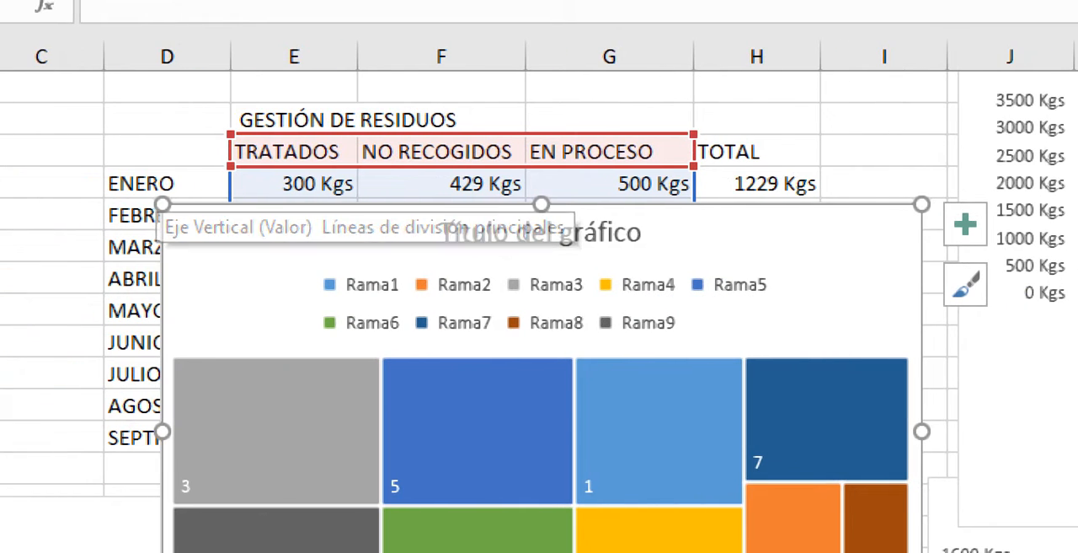
- Remove the treemap built from the three waste columns so the table is uncovered
left_click(42, 343)
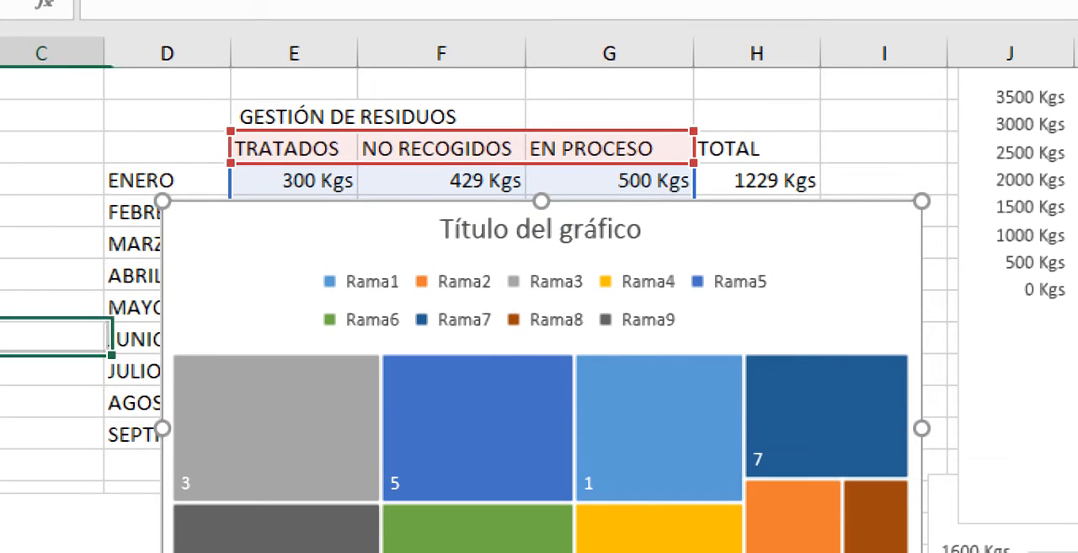
left_click(884, 115)
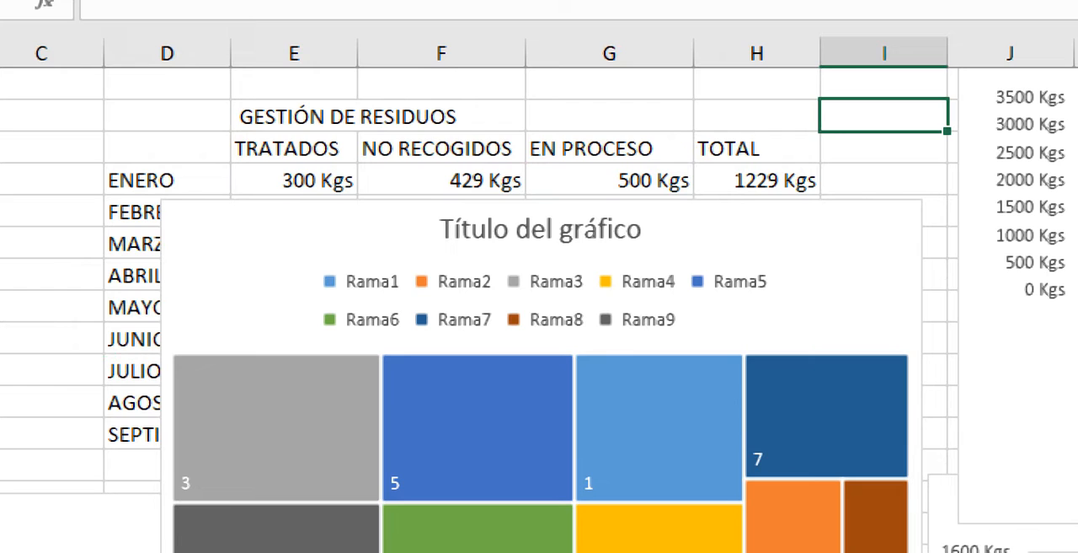
left_click(757, 180)
left_click(792, 236)
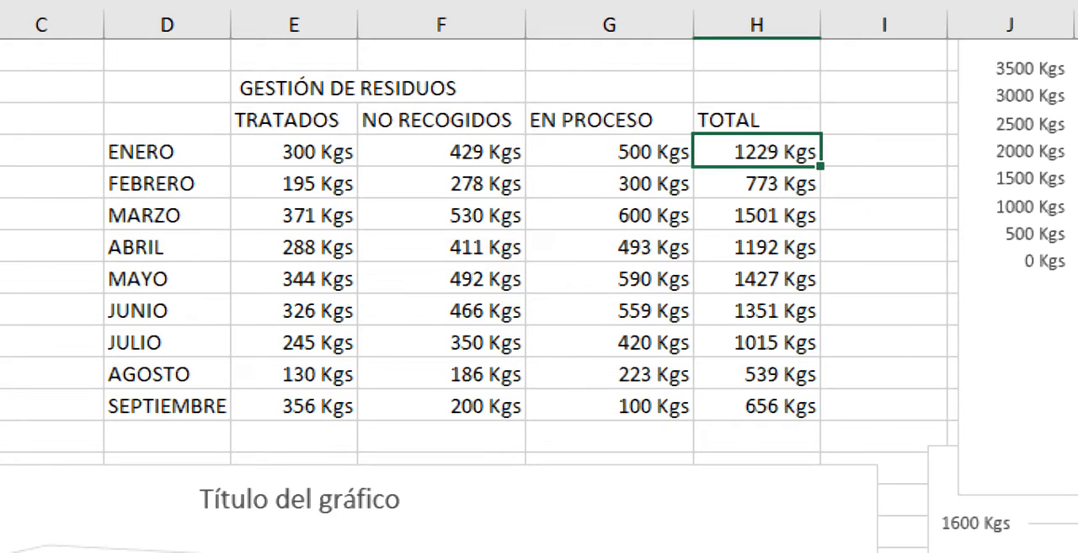
- Label D16 below SEPTIEMBRE "total" and sum the TRATADOS column, E7:E15, in E16
left_click(294, 465)
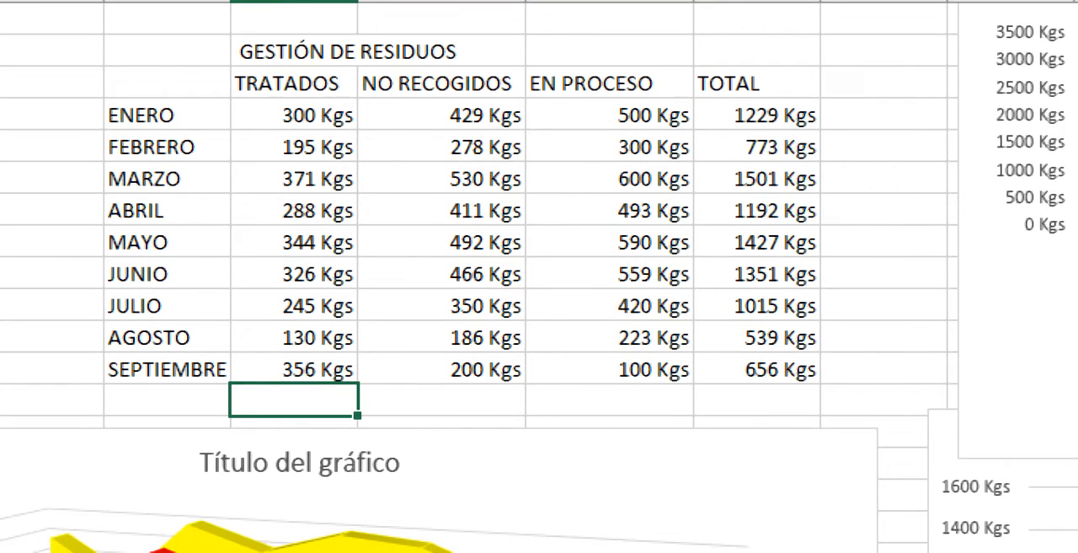
left_click(167, 399)
type("total")
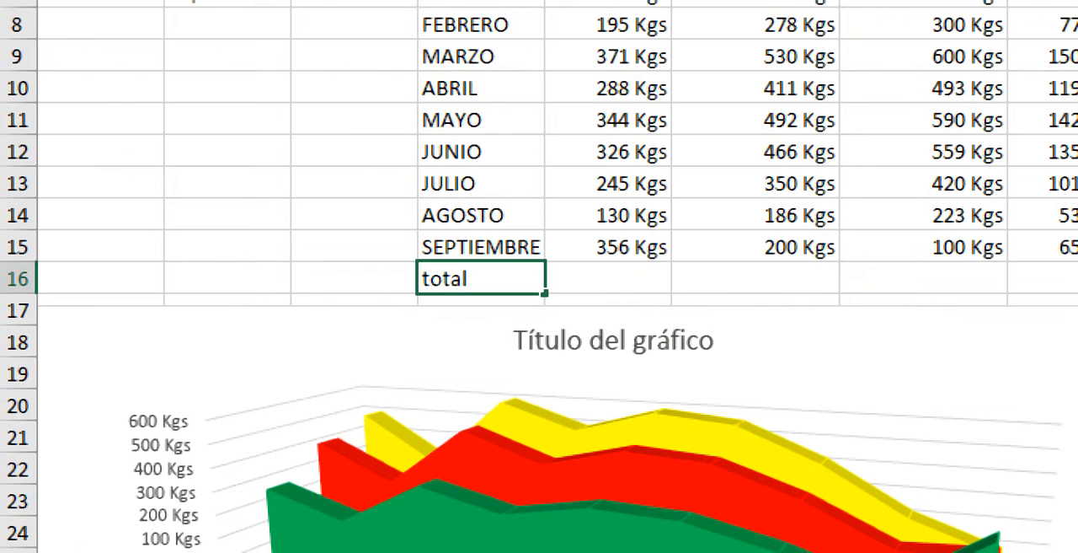
left_click(755, 247)
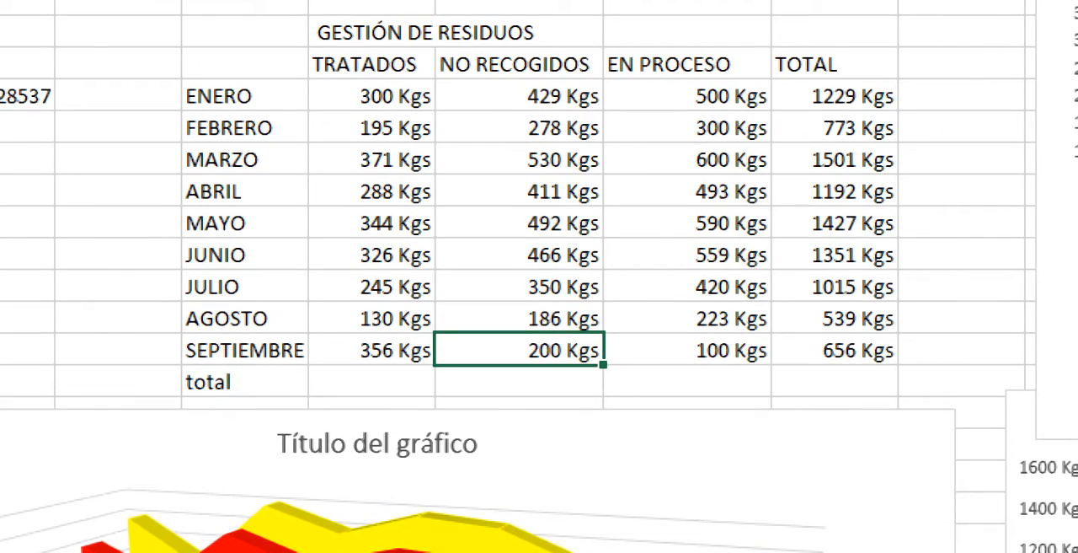
left_click(371, 382)
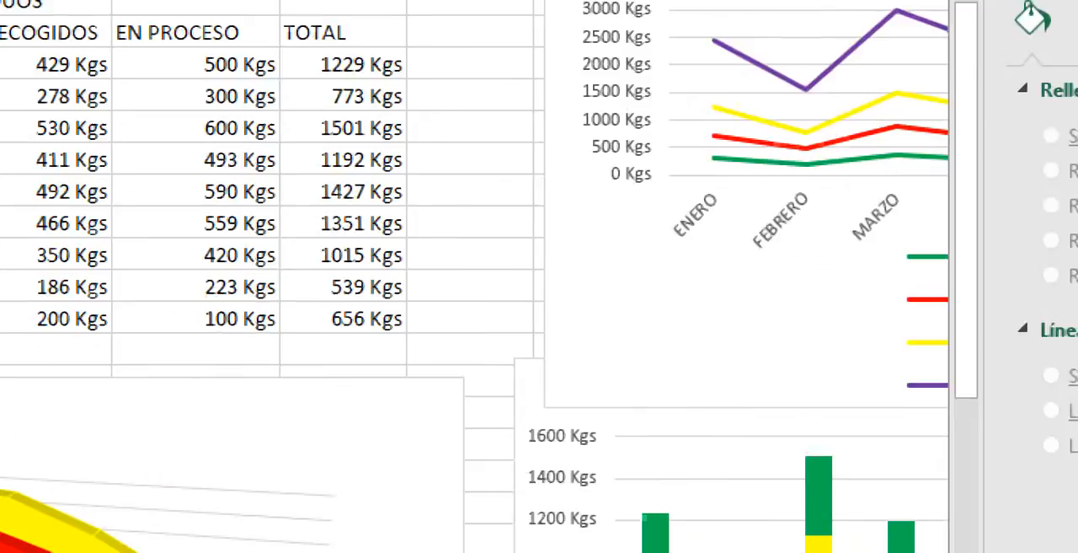
left_click(870, 51)
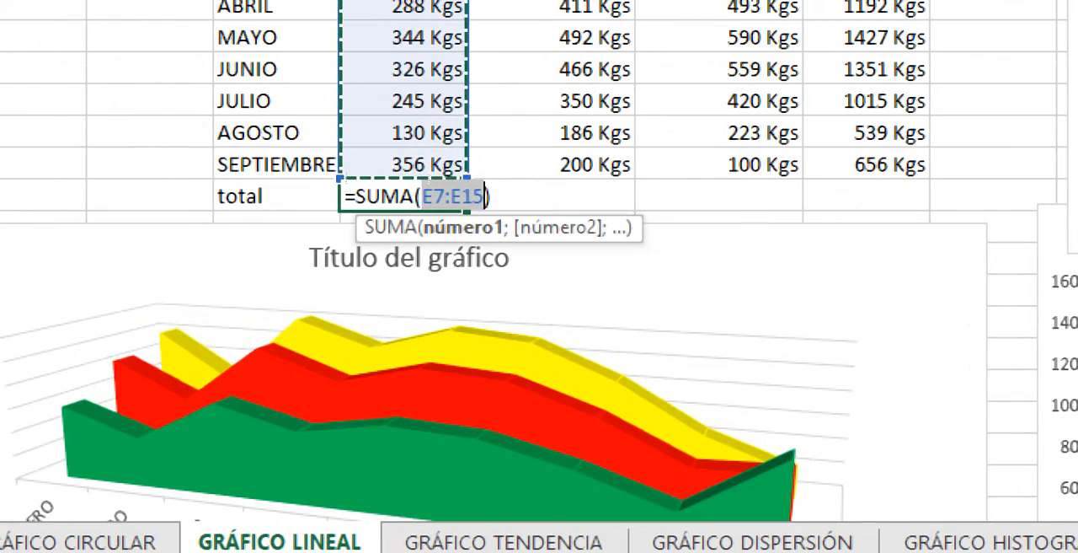
key("Return")
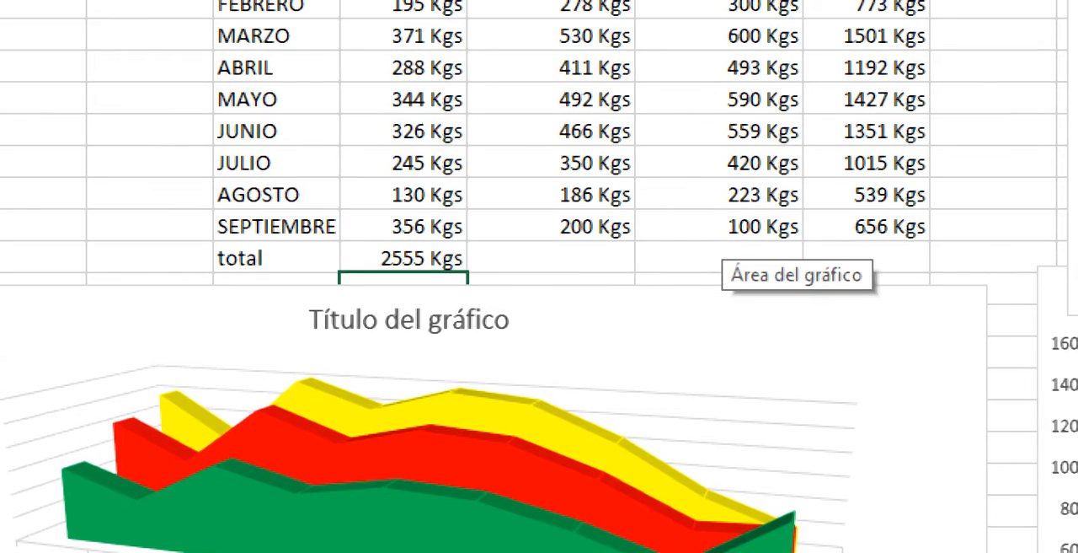
- Sum the NO RECOGIDOS column, F7:F15, in F16 and extend that formula to the EN PROCESO column in G16
left_click(551, 257)
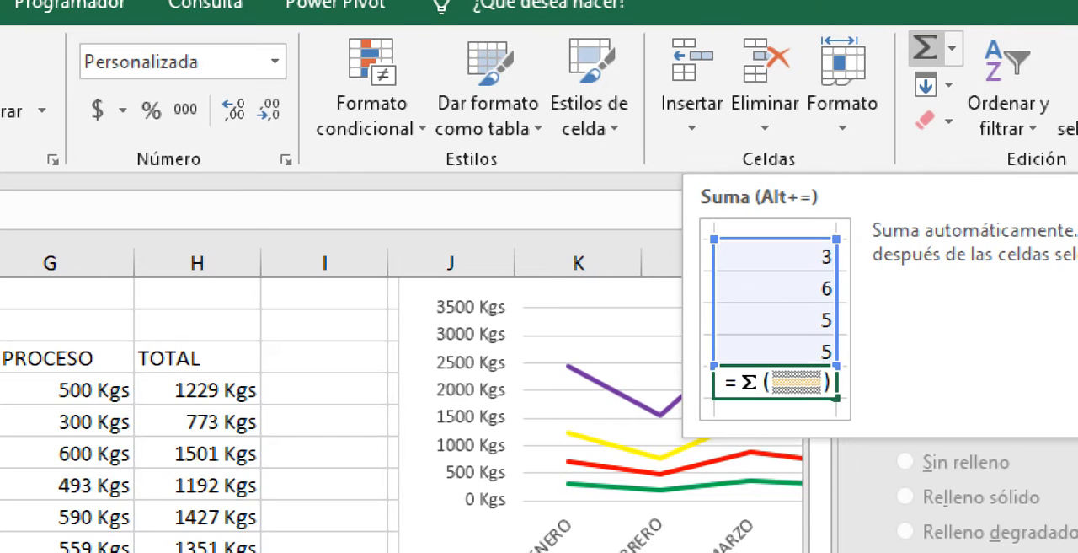
left_click(925, 48)
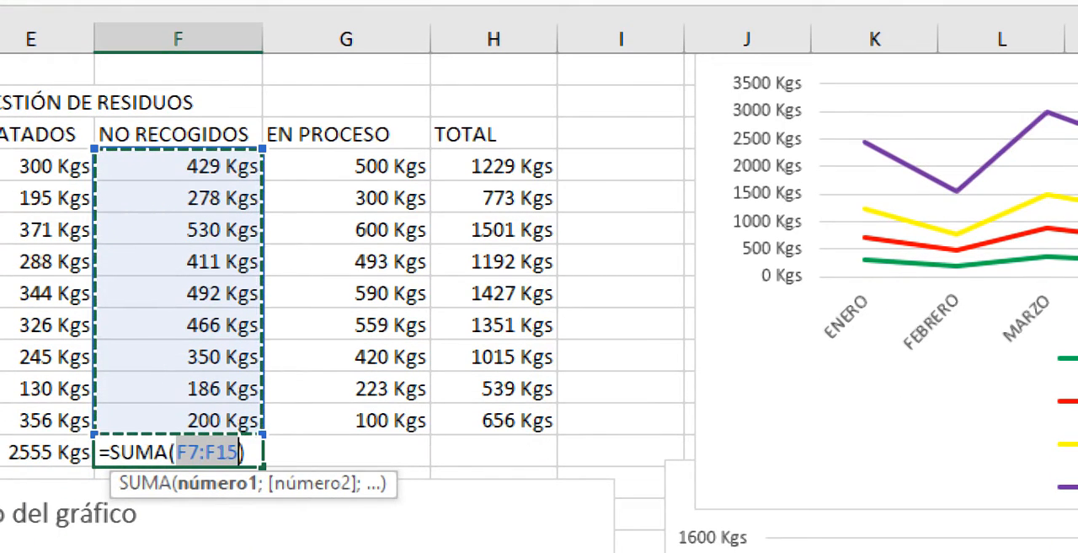
key("Tab")
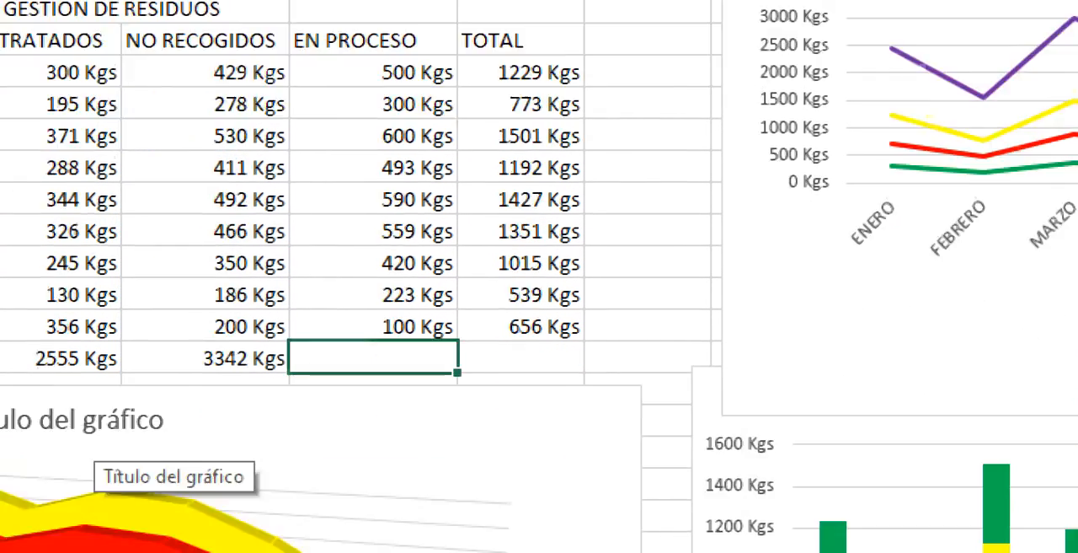
left_click(205, 358)
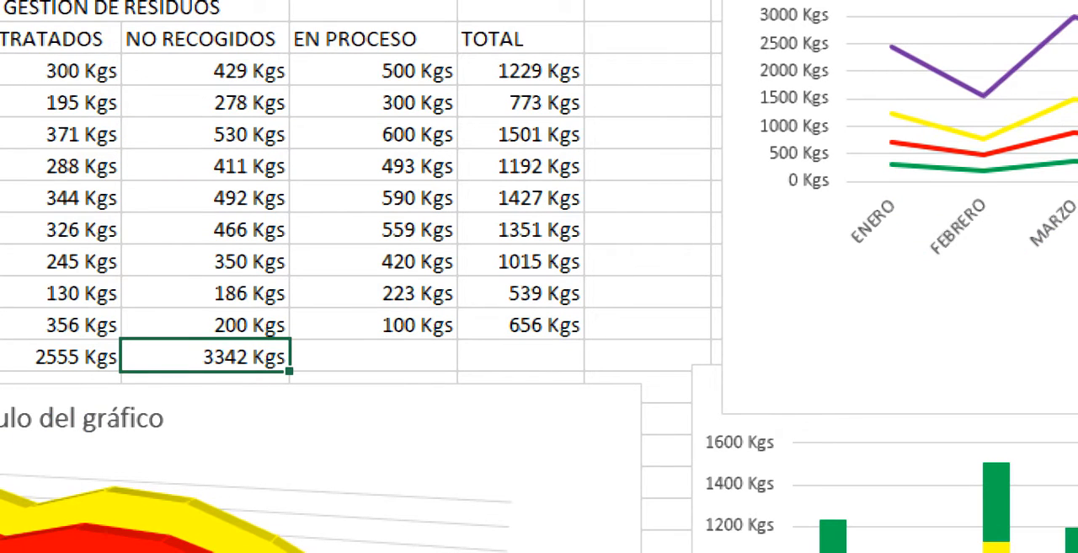
key("Delete")
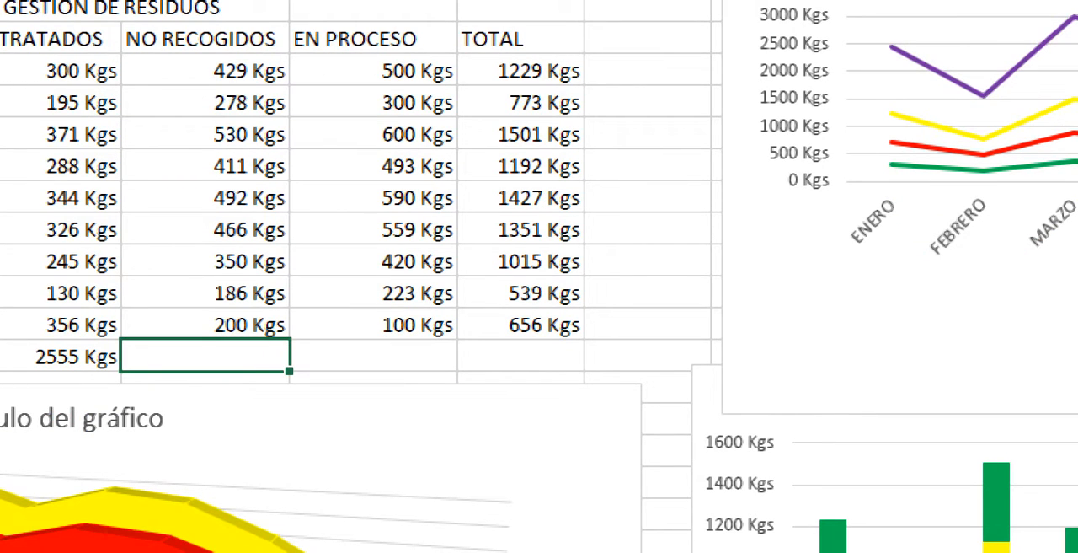
key("ctrl+z")
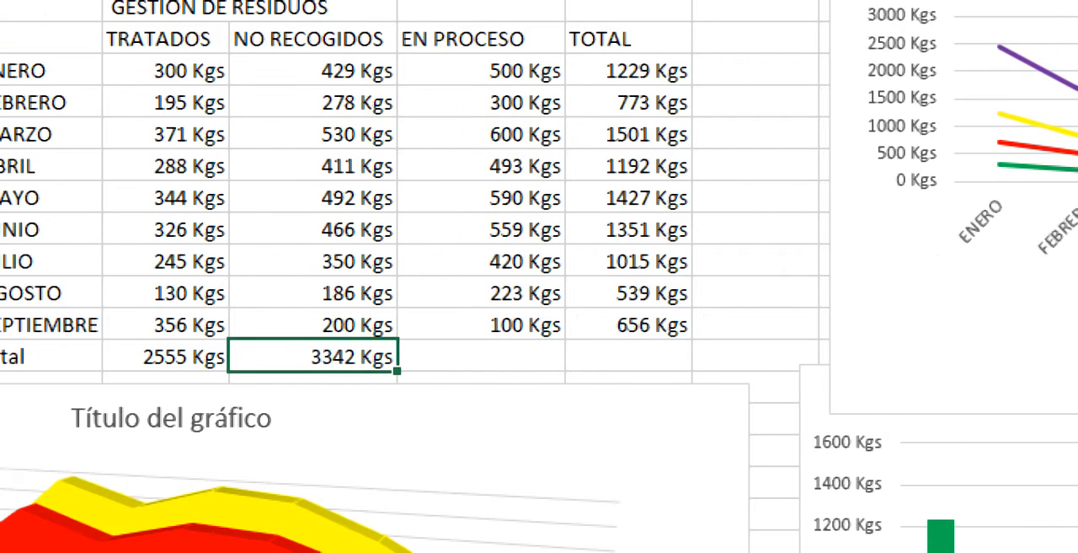
left_click_drag(397, 371, 539, 367)
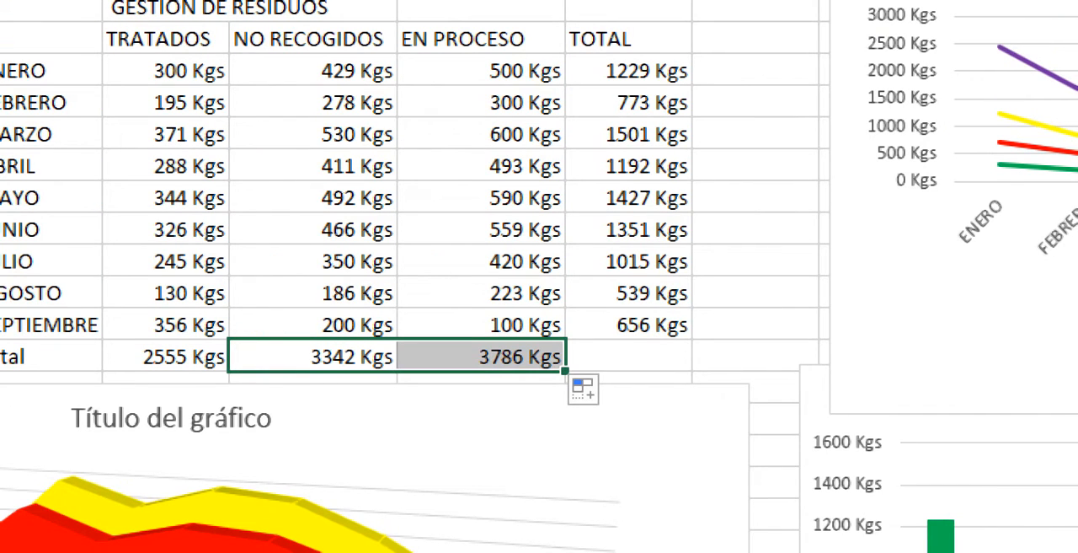
- Insert a Rectángulos treemap from the three waste headings, E6:G6, together with their column totals, E16:G16
left_click(166, 230)
left_click_drag(168, 40, 476, 40)
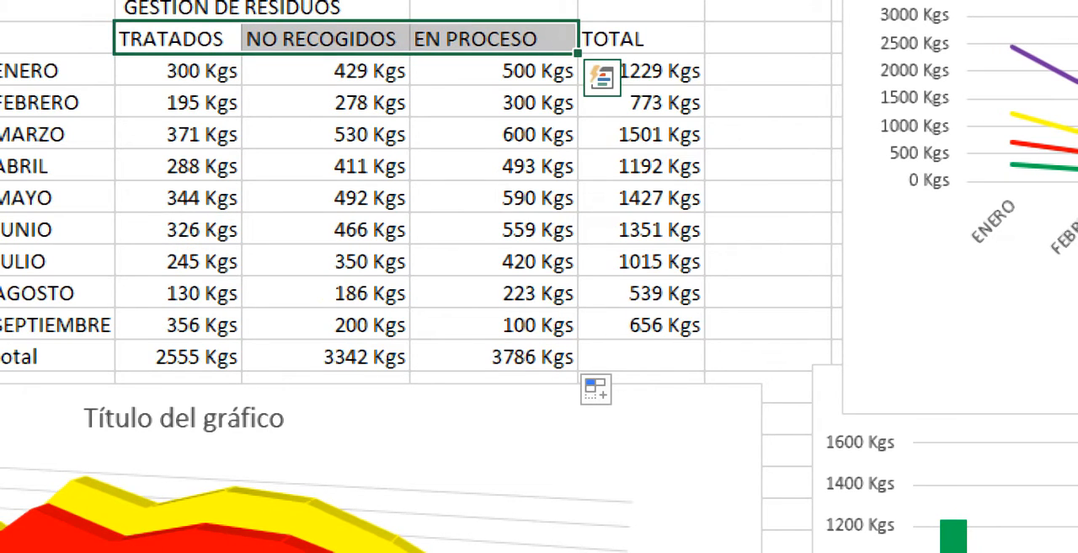
left_click_drag(178, 357, 506, 358)
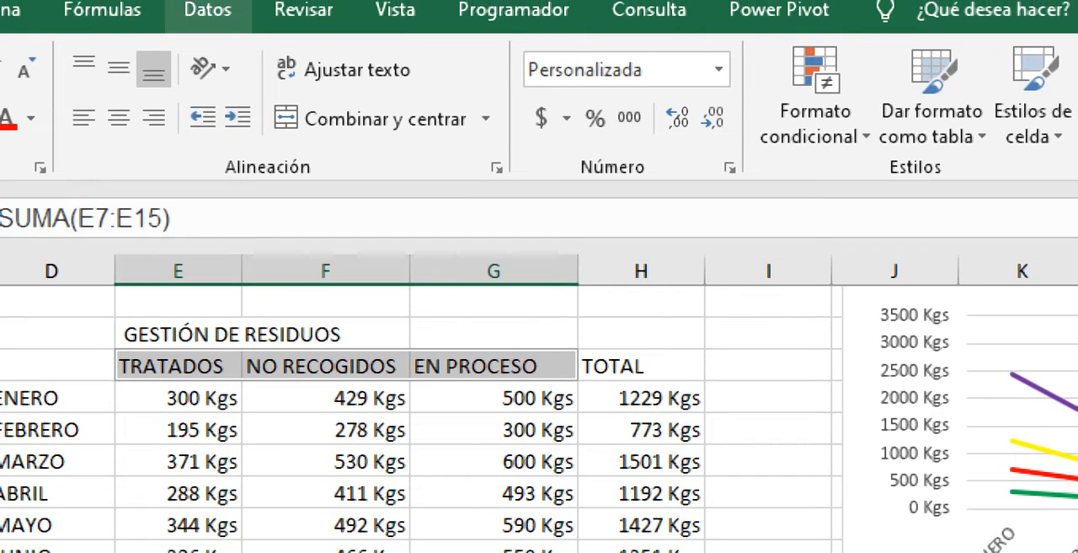
left_click(87, 10)
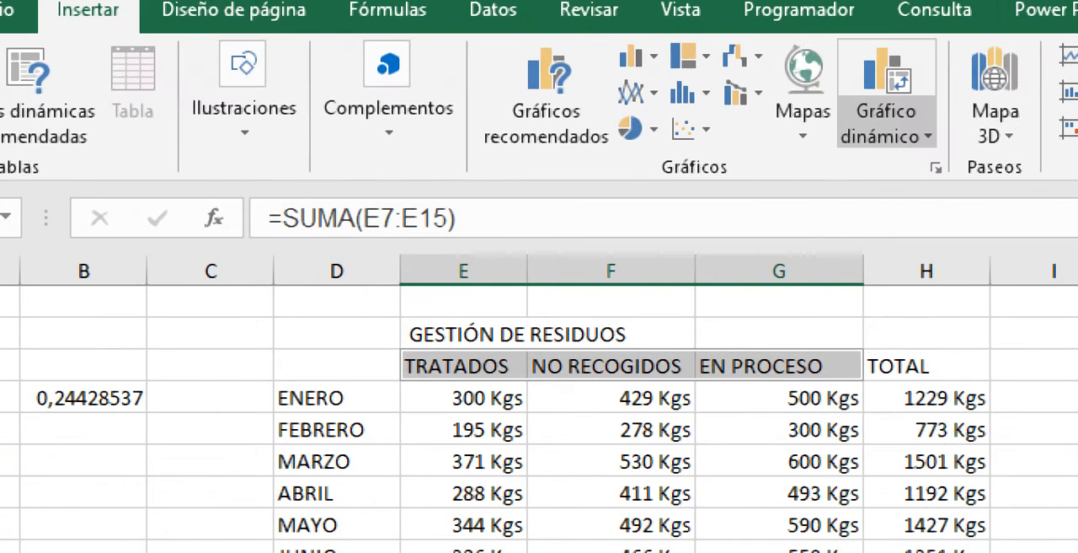
left_click(686, 55)
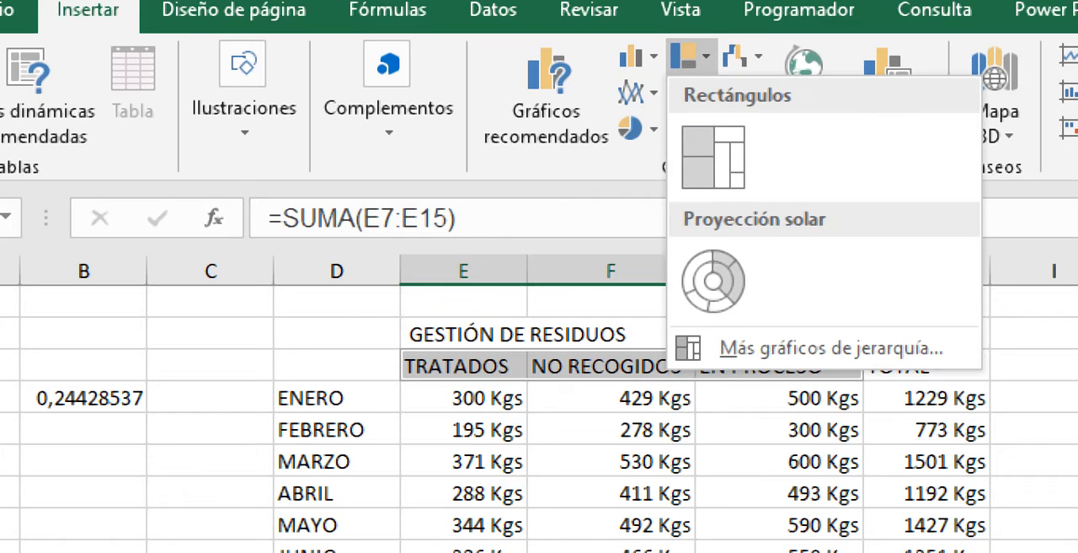
left_click(714, 156)
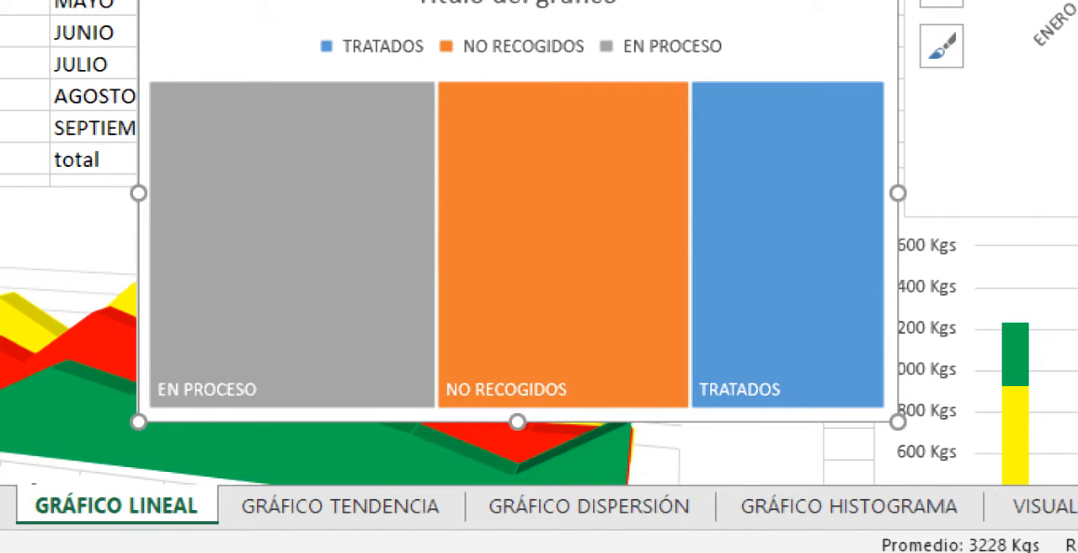
- Compare the treemap's EN PROCESO, NO RECOGIDOS and TRATADOS blocks and move the chart below the table's total row
mouse_move(268, 268)
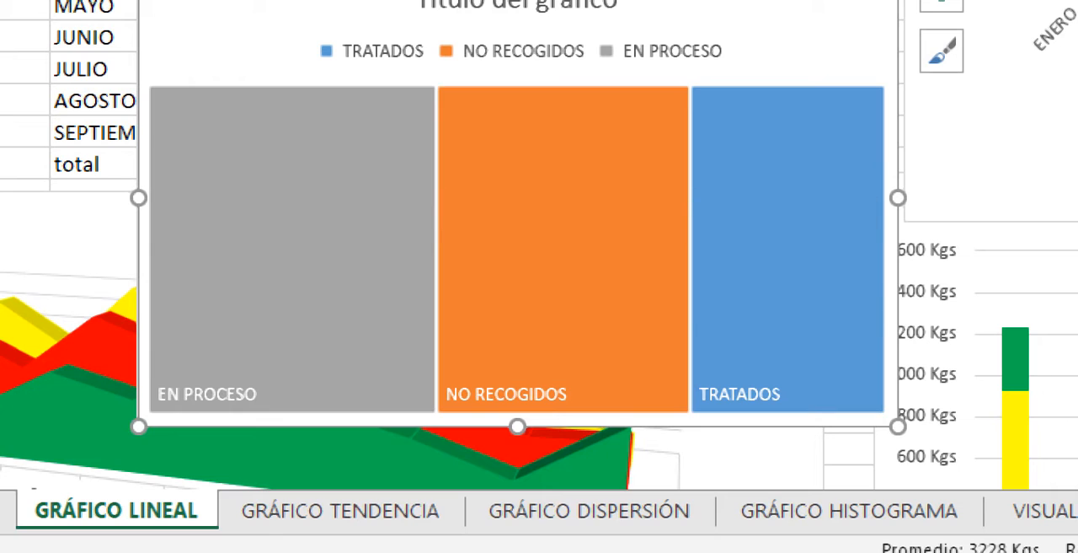
mouse_move(646, 263)
mouse_move(248, 236)
mouse_move(774, 290)
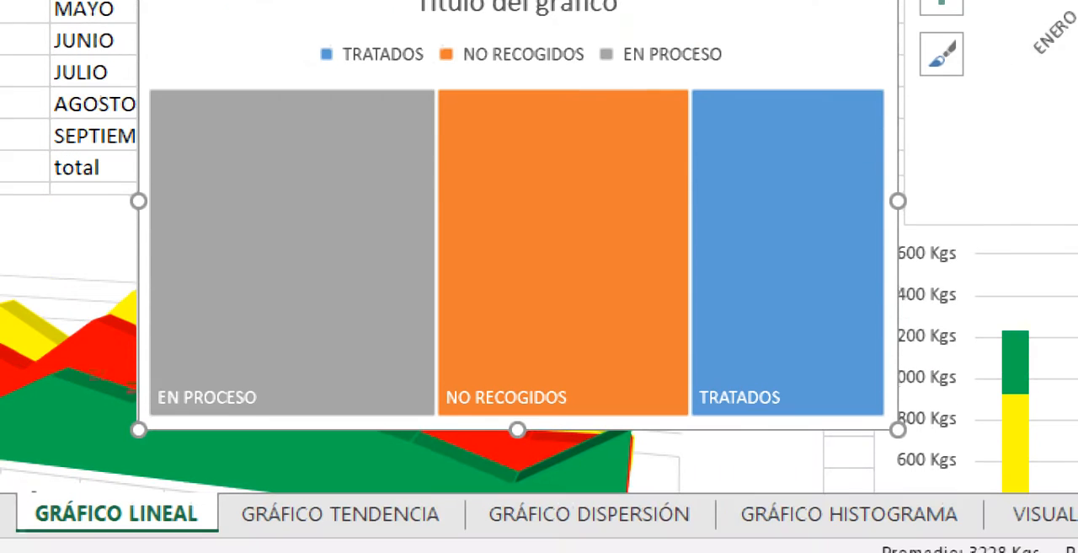
mouse_move(290, 333)
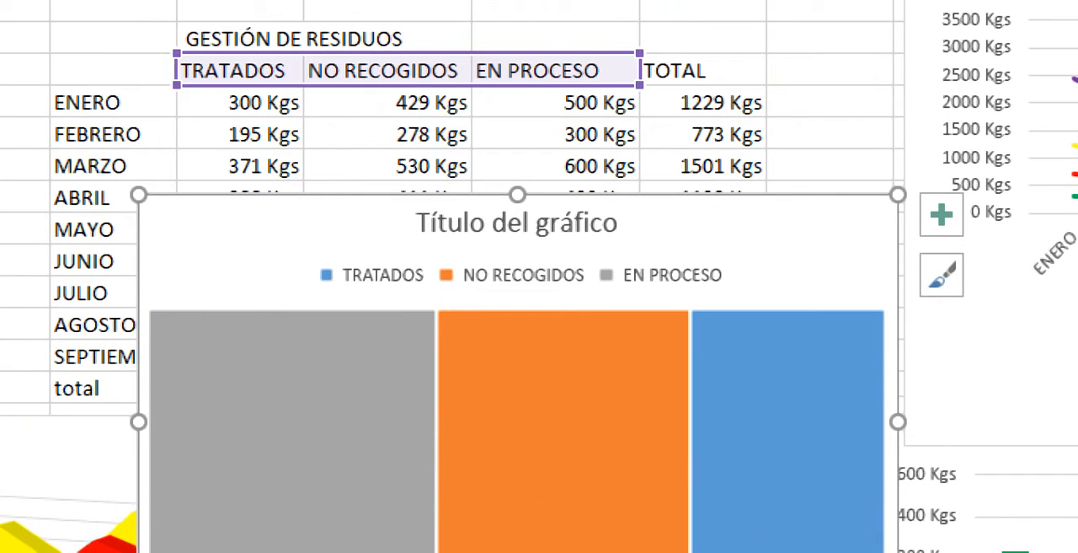
left_click_drag(840, 214, 858, 476)
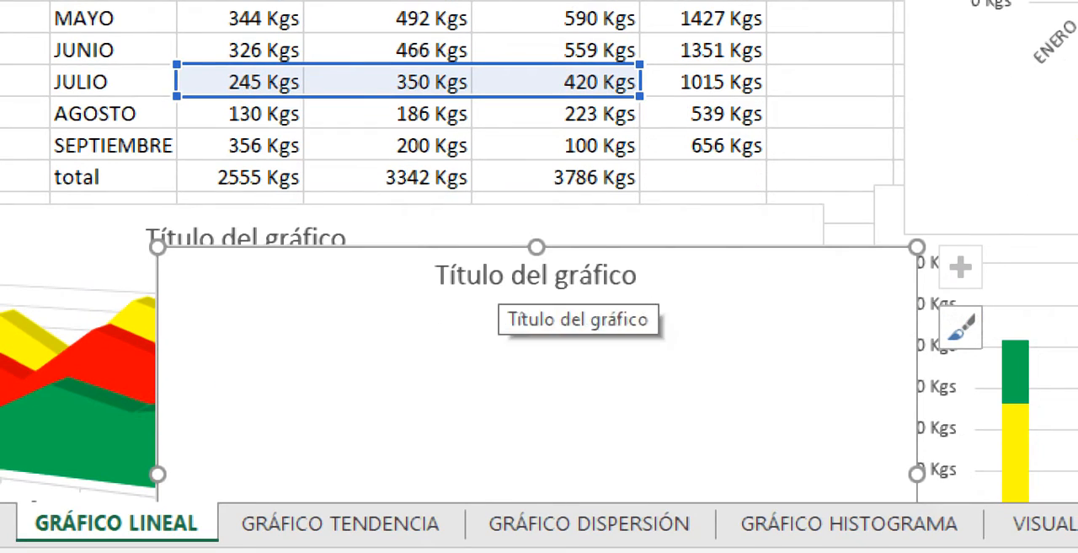
- Move the treemap back up over the table's lower rows, with its upper edge at about row 9, and check the EN PROCESO block's value
left_click(514, 225)
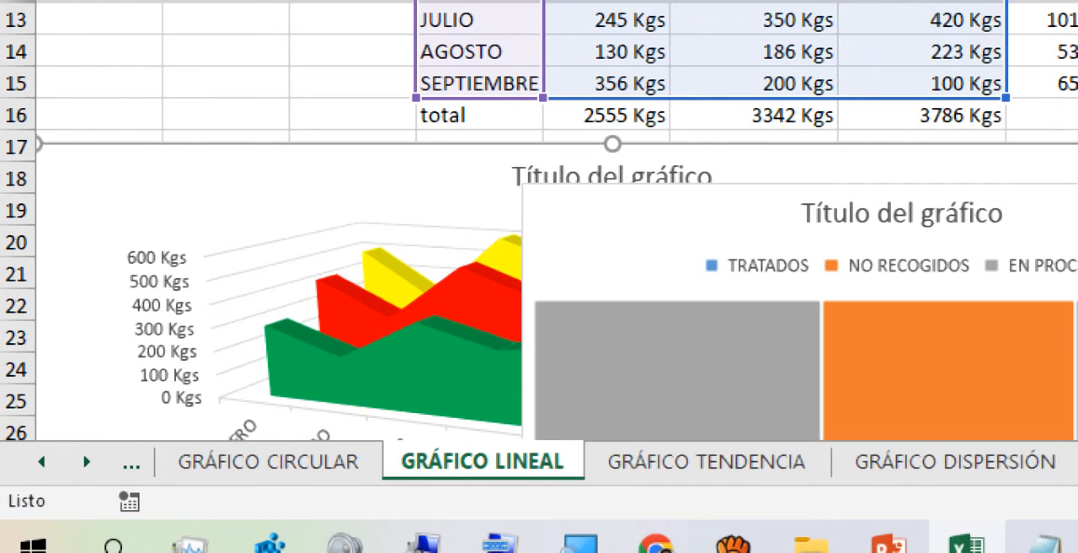
left_click(1045, 221)
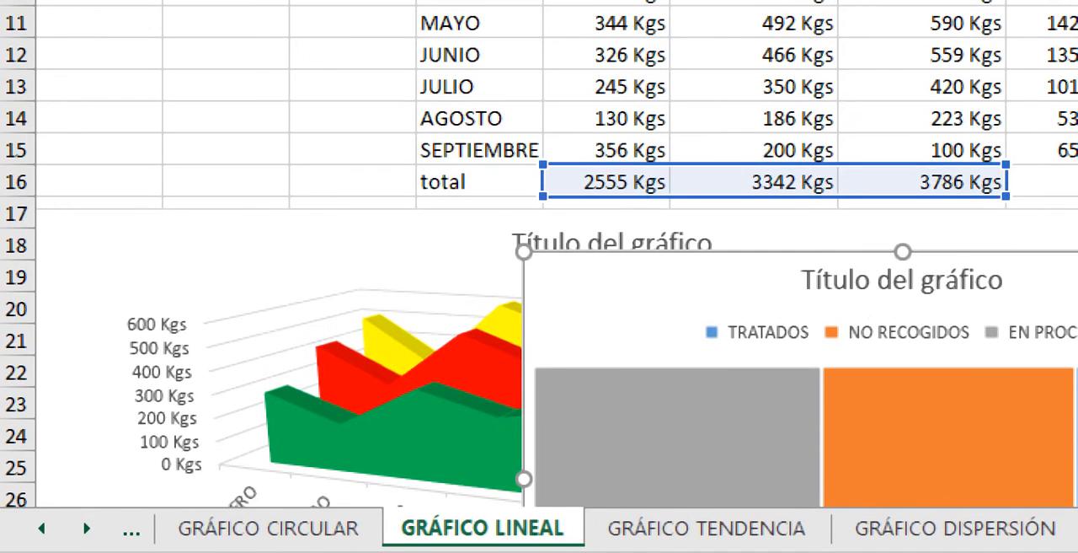
left_click_drag(1044, 221, 718, 54)
mouse_move(438, 149)
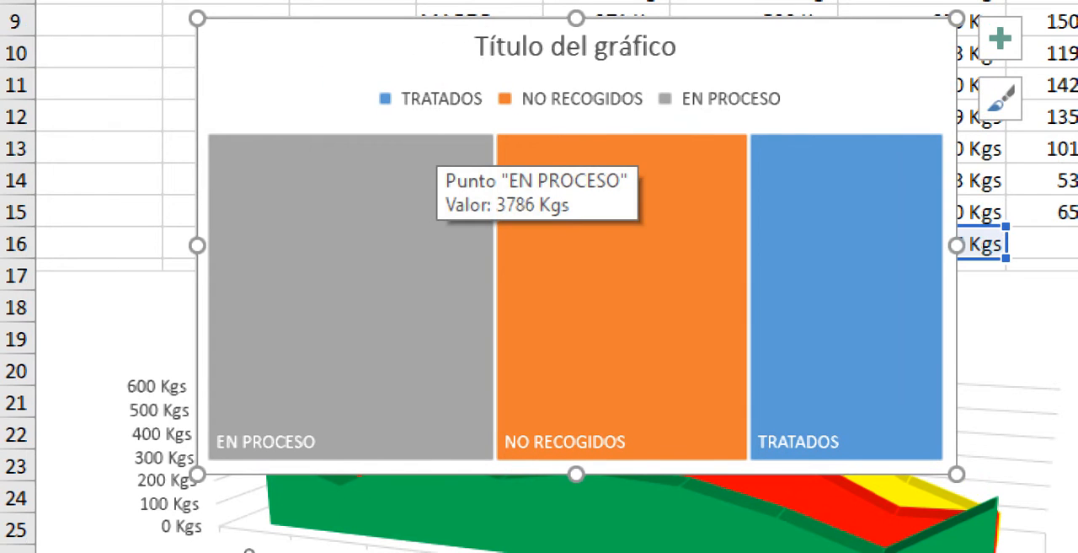
- Replace the column-totals treemap with a Rectángulos treemap of the months, D7:D15, and their TOTAL values, H7:H15
key("Delete")
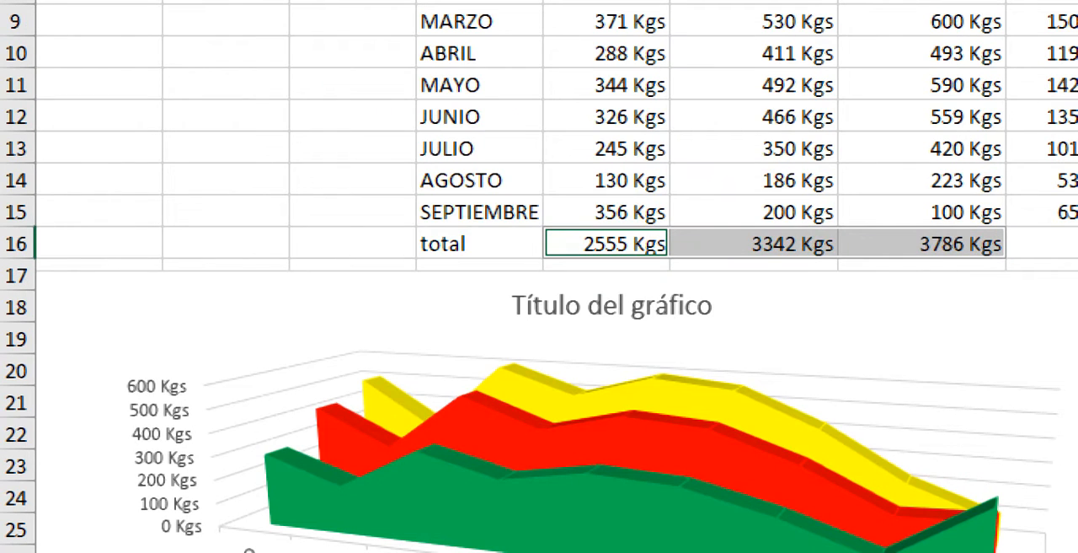
left_click(226, 53)
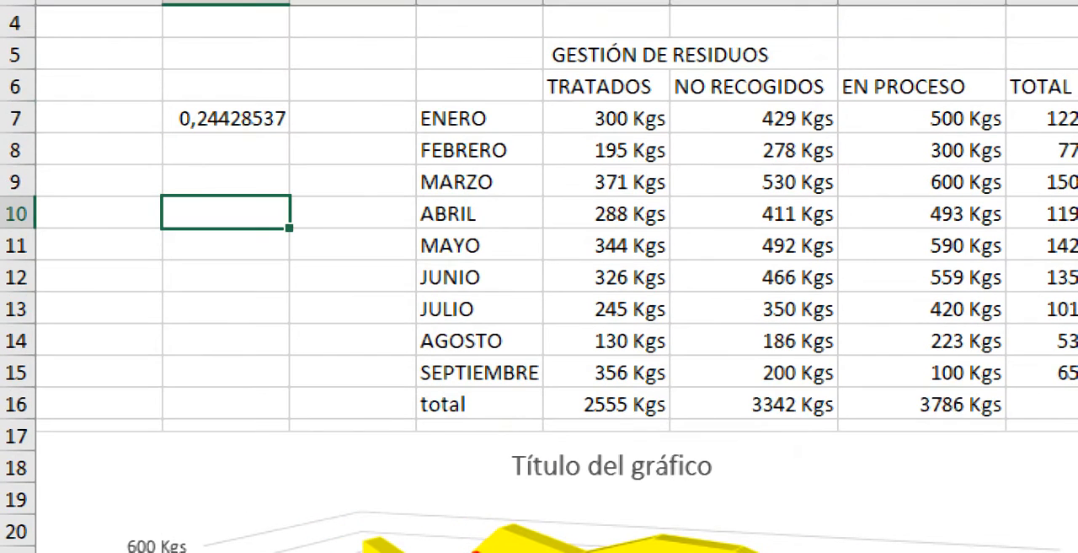
left_click_drag(476, 118, 476, 372)
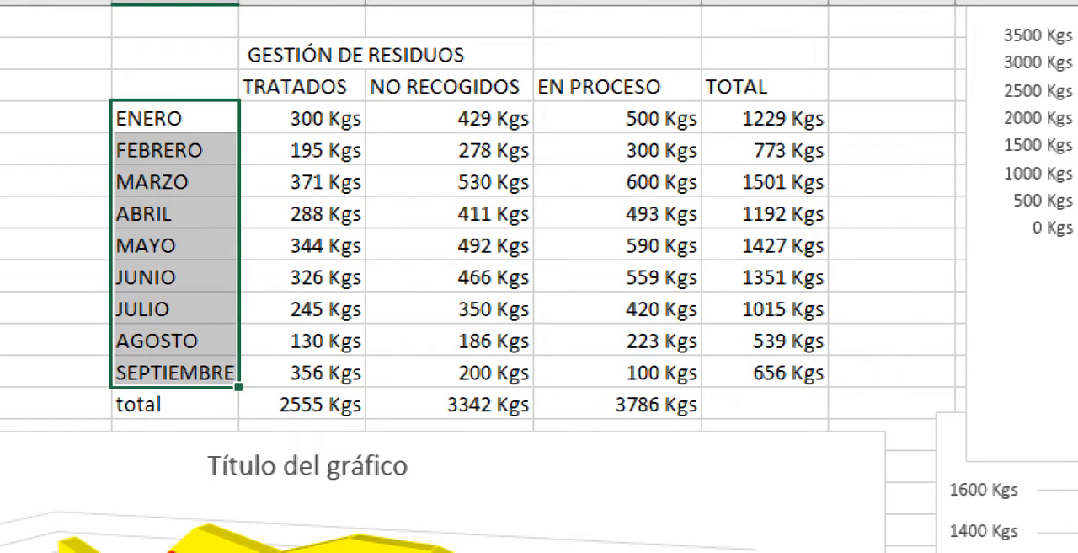
left_click_drag(765, 118, 765, 372)
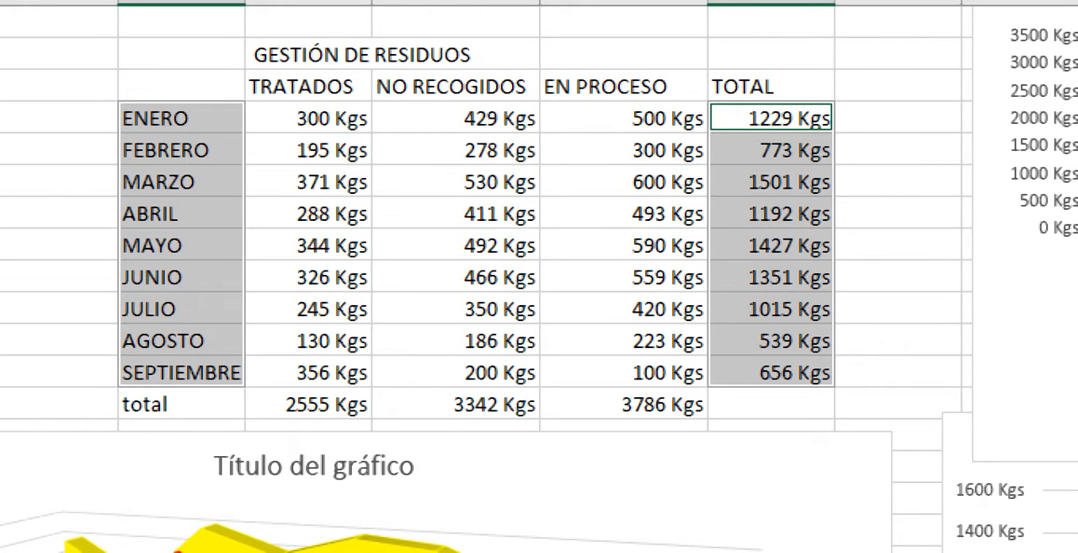
left_click(181, 118)
left_click_drag(181, 118, 181, 372)
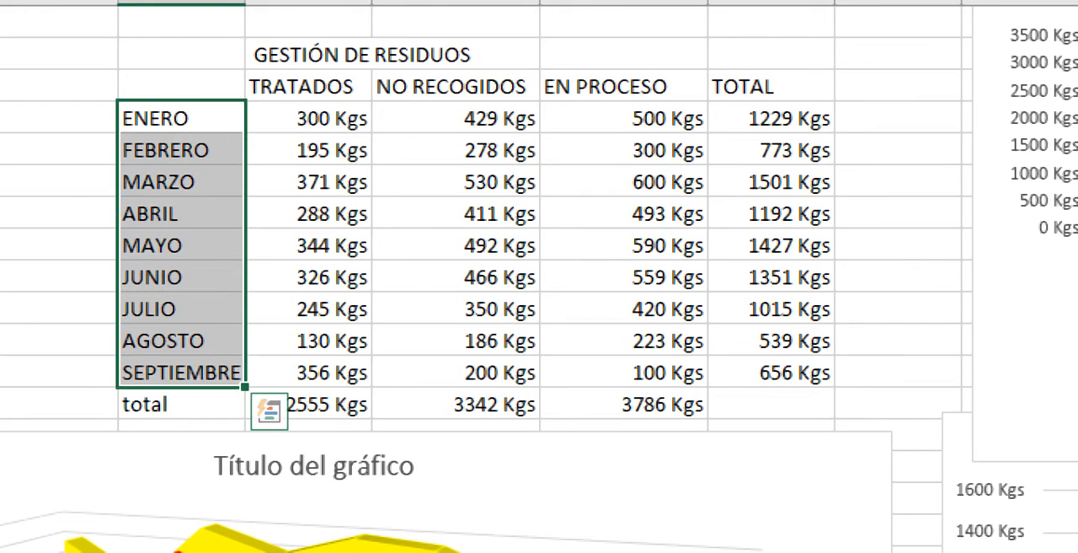
left_click_drag(771, 118, 771, 373)
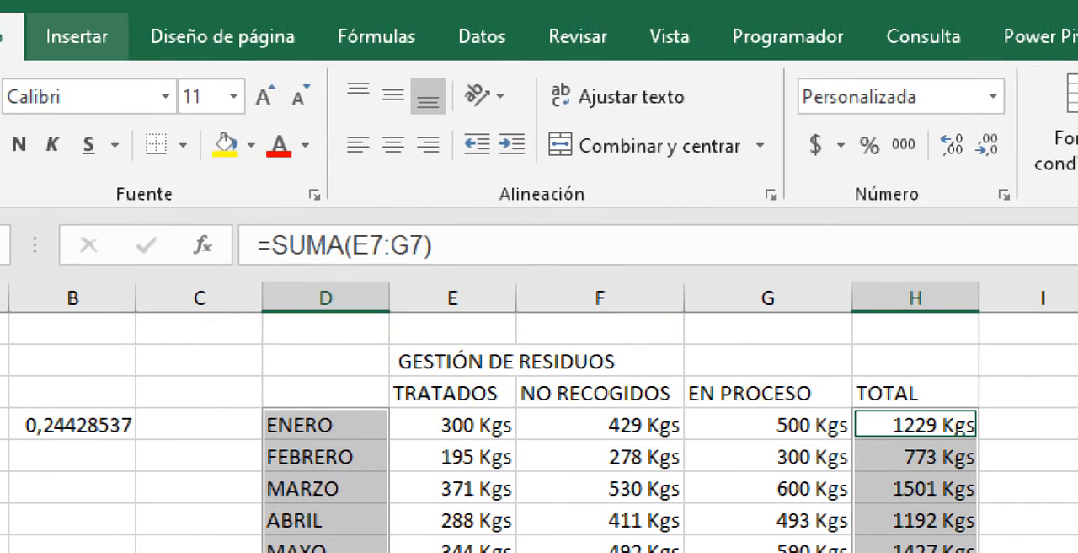
left_click(77, 36)
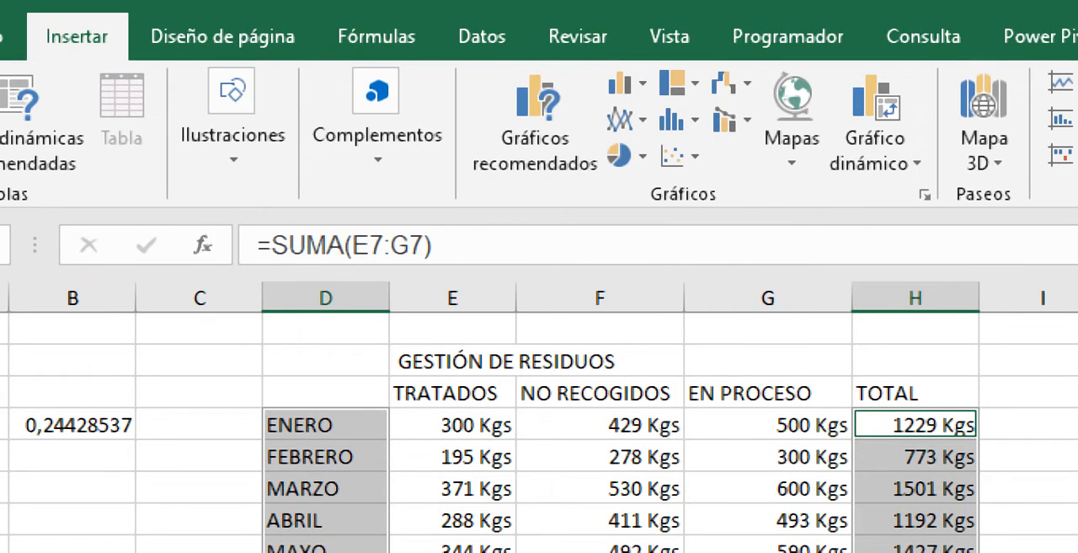
left_click(677, 83)
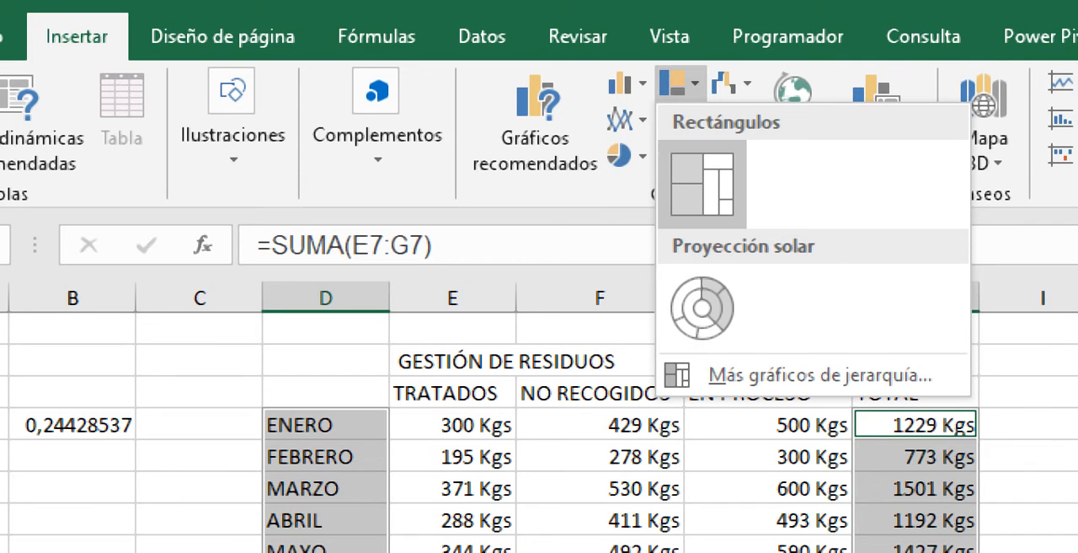
left_click(702, 184)
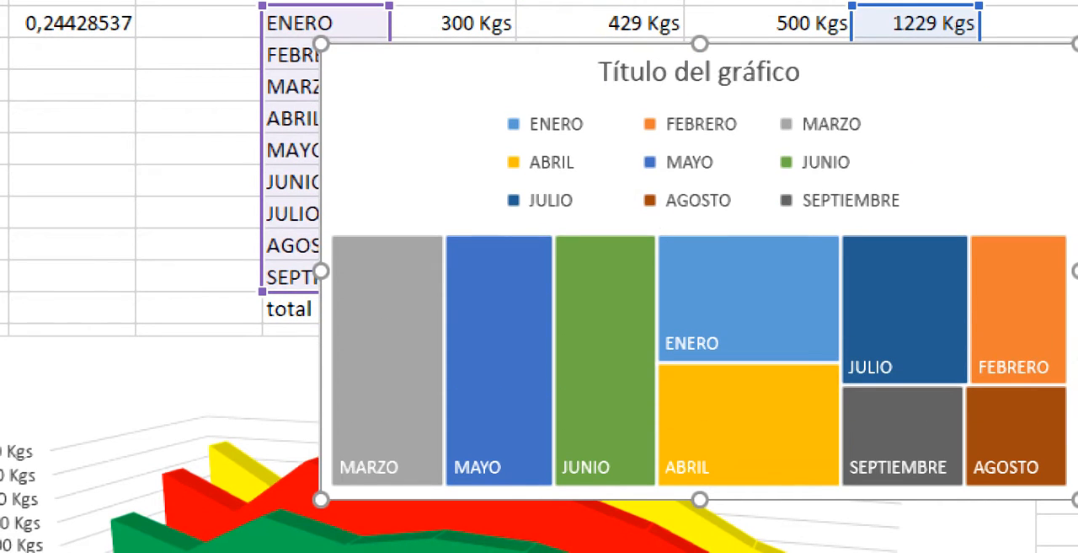
- Check the values of the JULIO, JUNIO and AGOSTO blocks in the monthly treemap
mouse_move(906, 366)
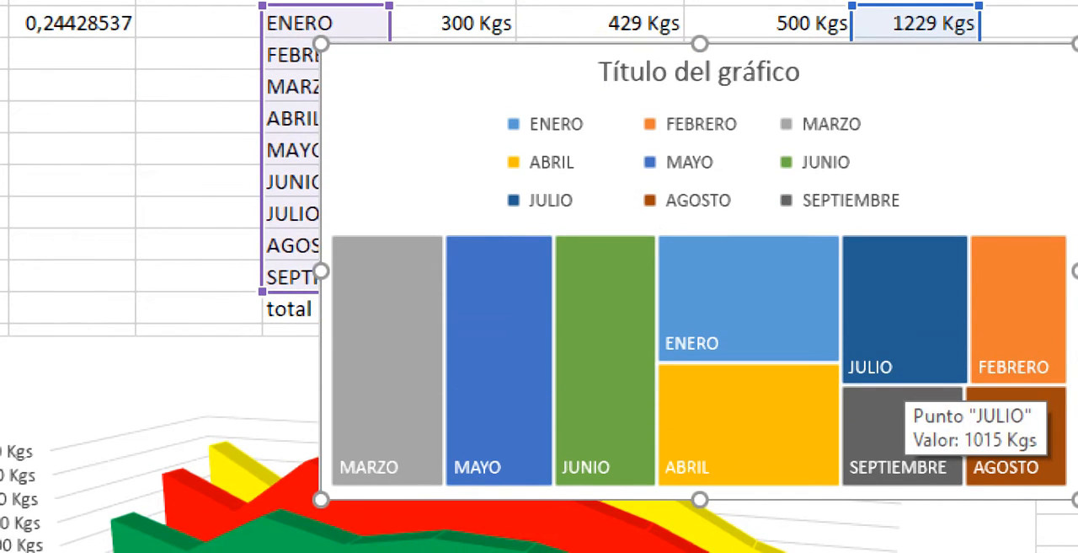
mouse_move(586, 427)
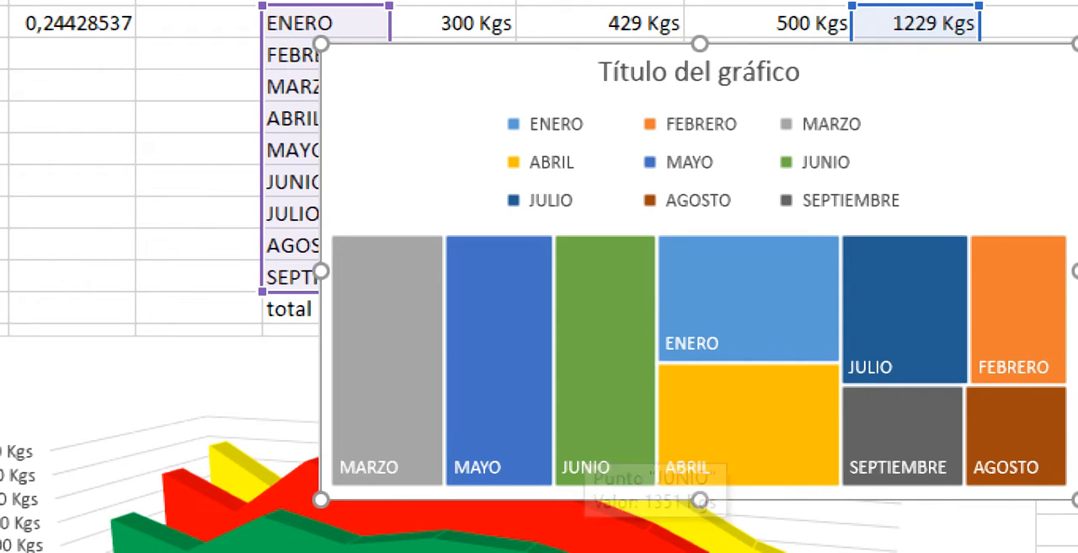
mouse_move(1006, 435)
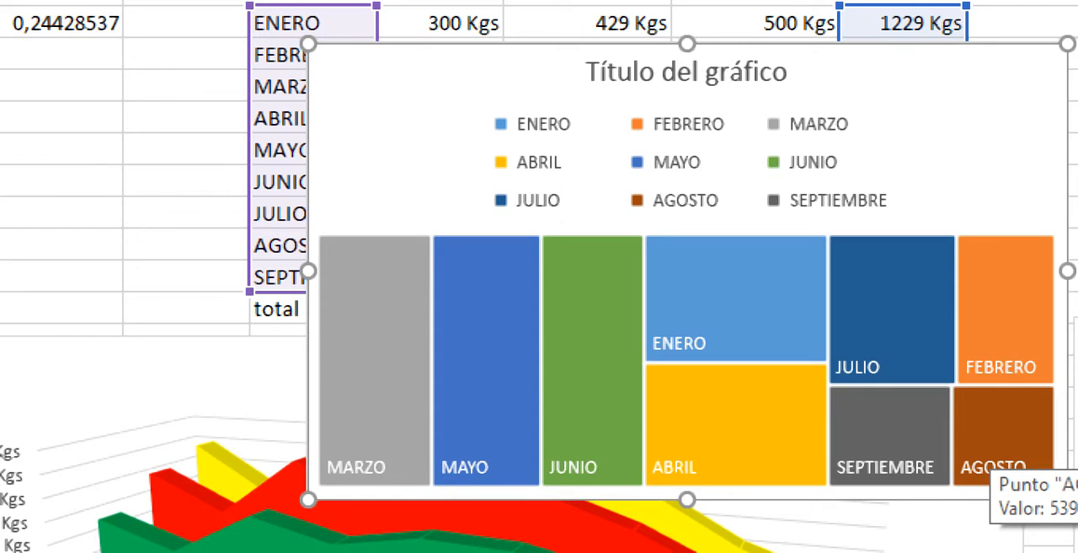
- Hide the monthly treemap's data labels, show them again and open their detailed options
left_click(995, 467)
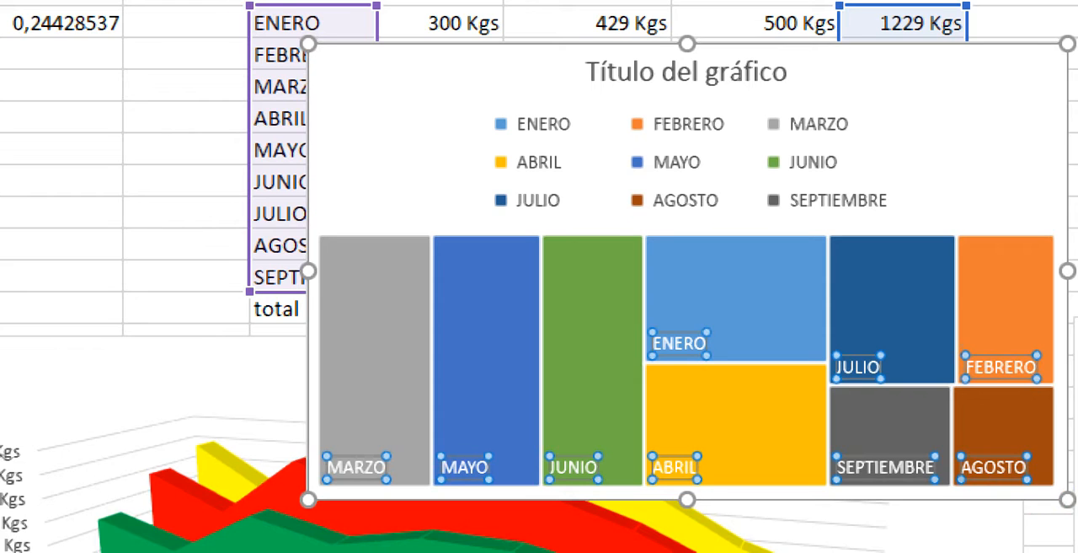
left_click(1006, 64)
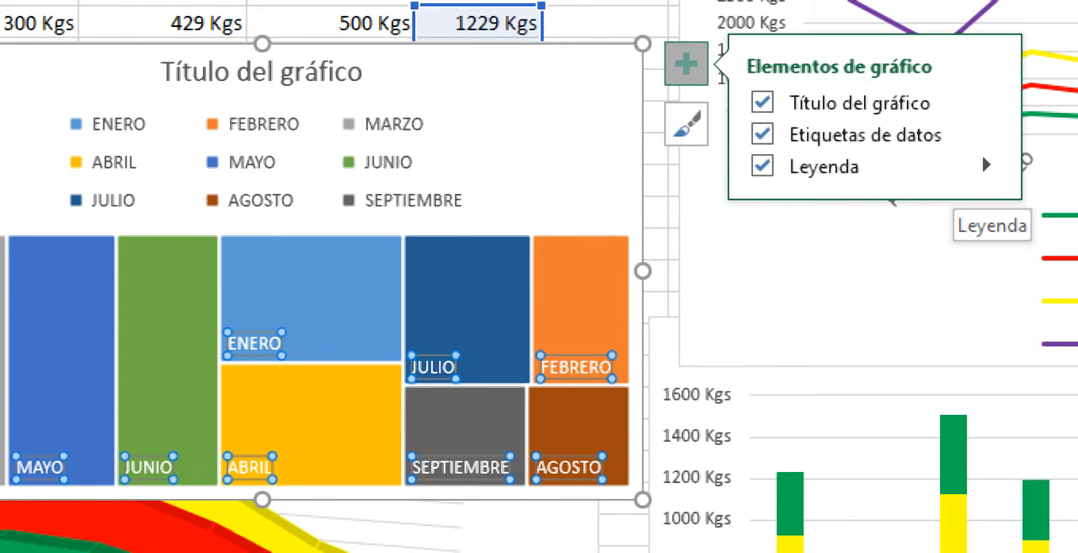
left_click(763, 134)
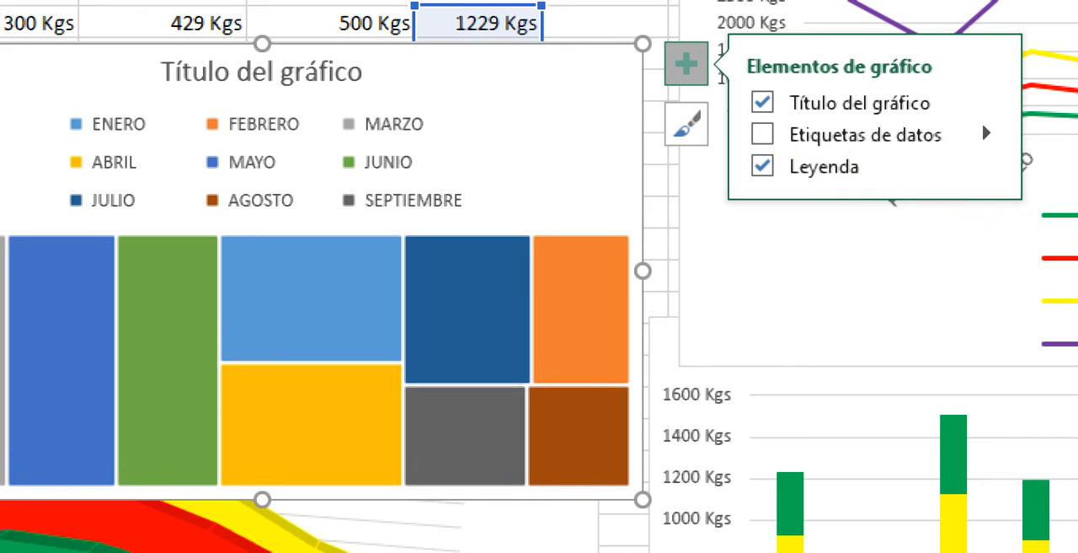
left_click(987, 133)
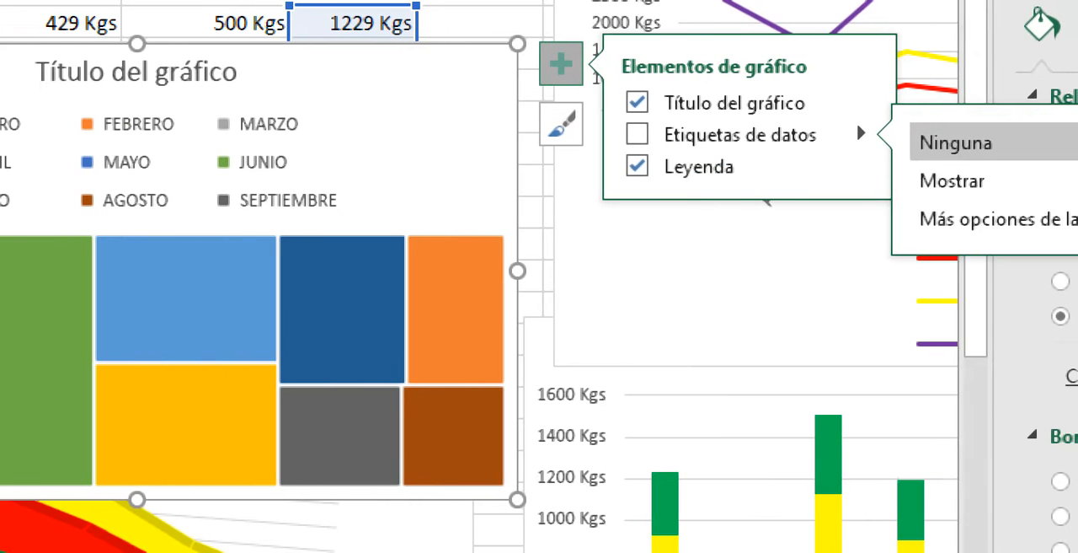
left_click(1064, 180)
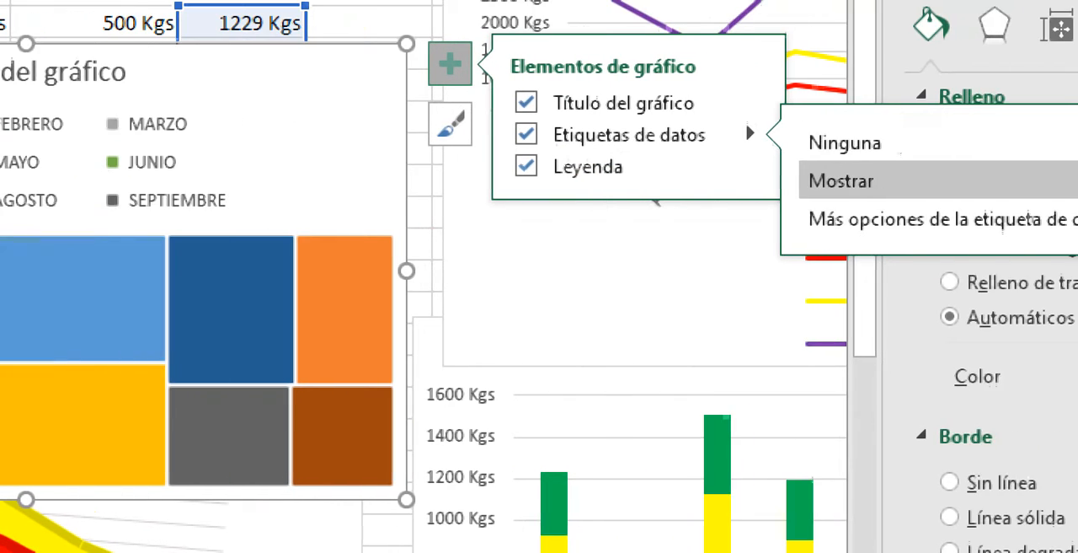
left_click(1001, 219)
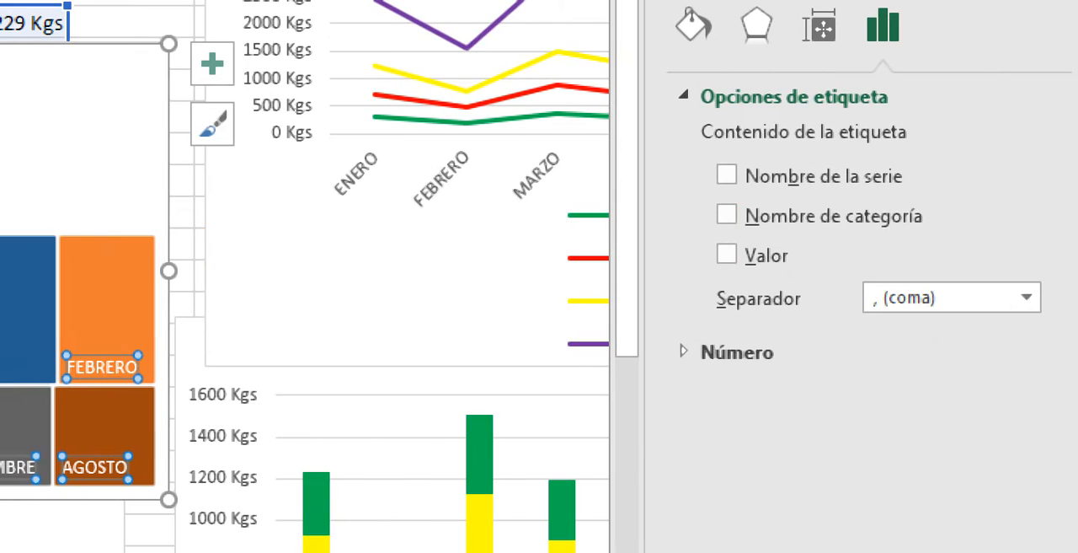
- Label the treemap blocks with category name and value, without the series name, and move the chart off the table to about J18
left_click(961, 215)
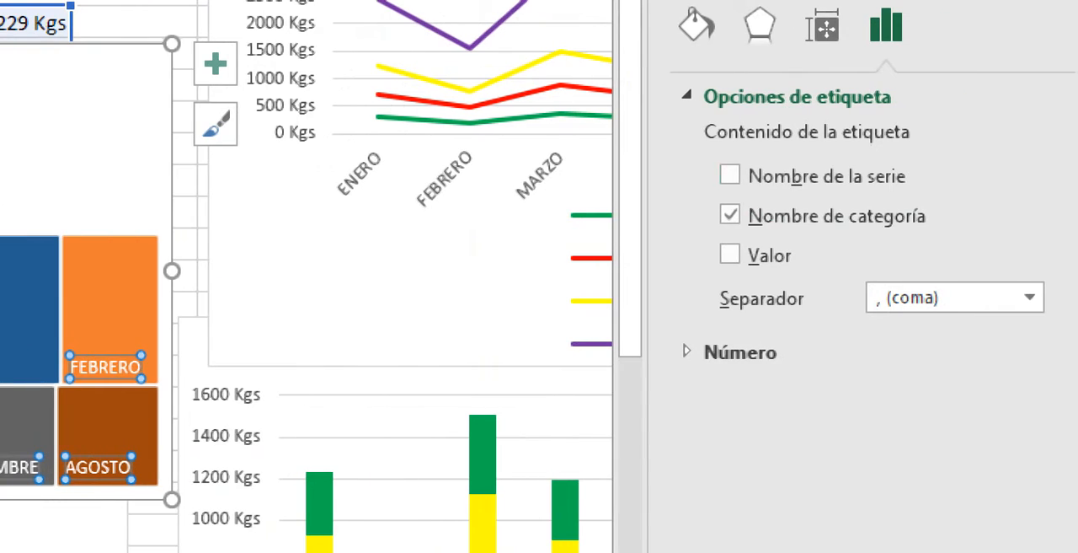
left_click(730, 175)
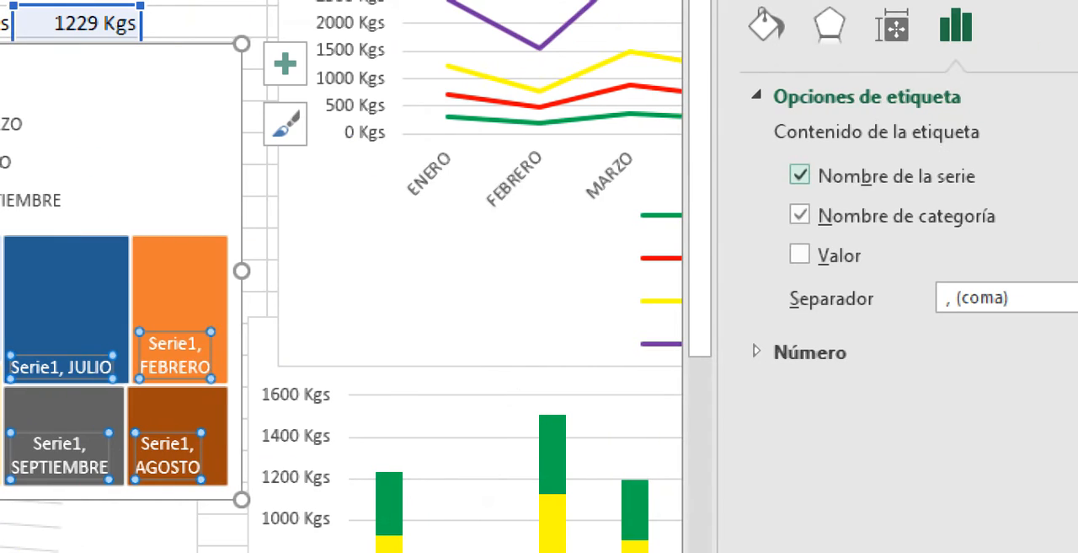
left_click(800, 176)
left_click(799, 255)
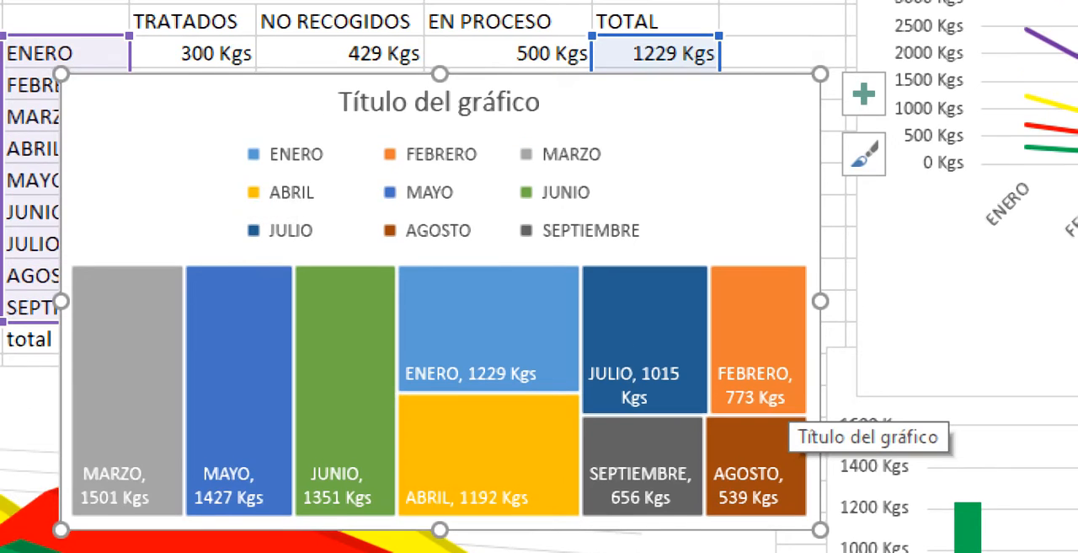
left_click_drag(202, 59, 1053, 419)
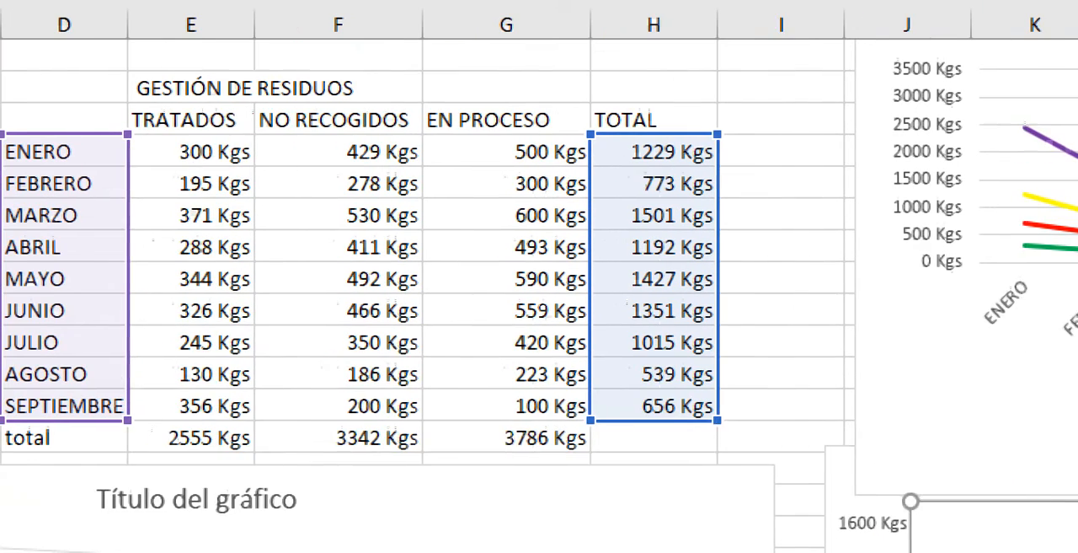
- Insert a Proyección solar chart from the months, D7:D15, and their TOTAL values, H7:H15
left_click(57, 53)
left_click_drag(80, 153, 86, 406)
left_click(216, 93)
left_click_drag(84, 156, 86, 411)
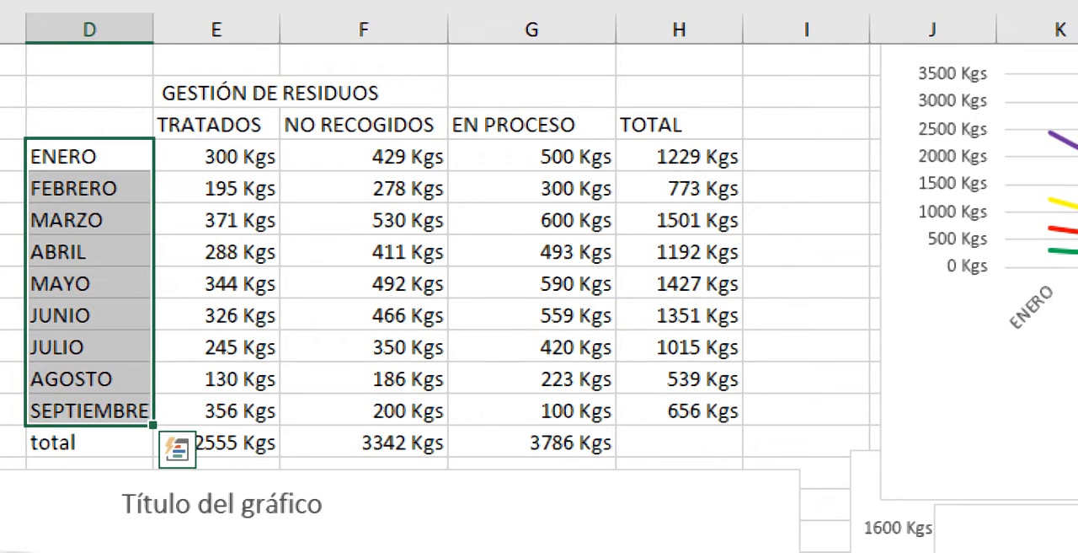
left_click_drag(679, 156, 679, 411)
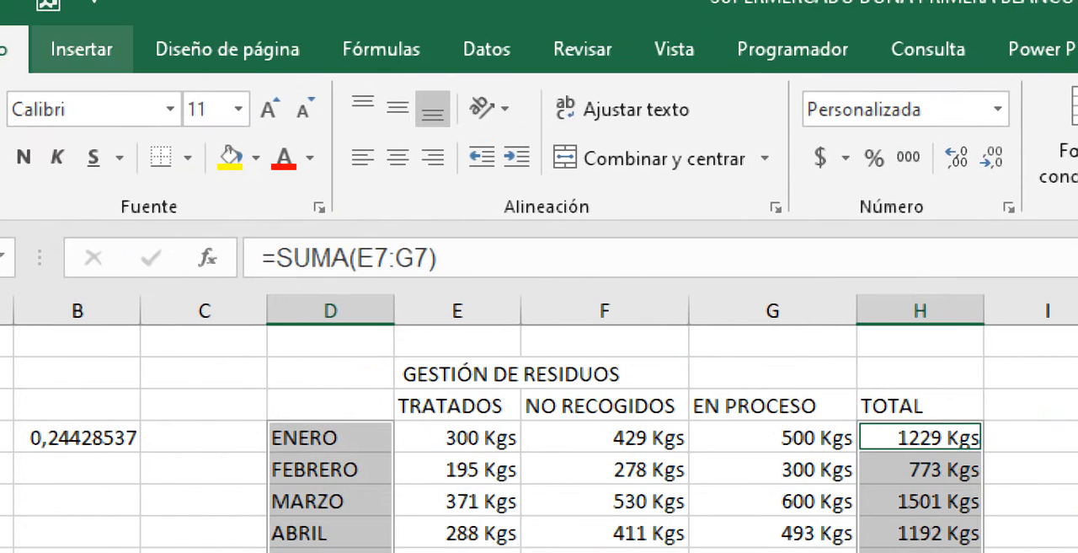
left_click(81, 49)
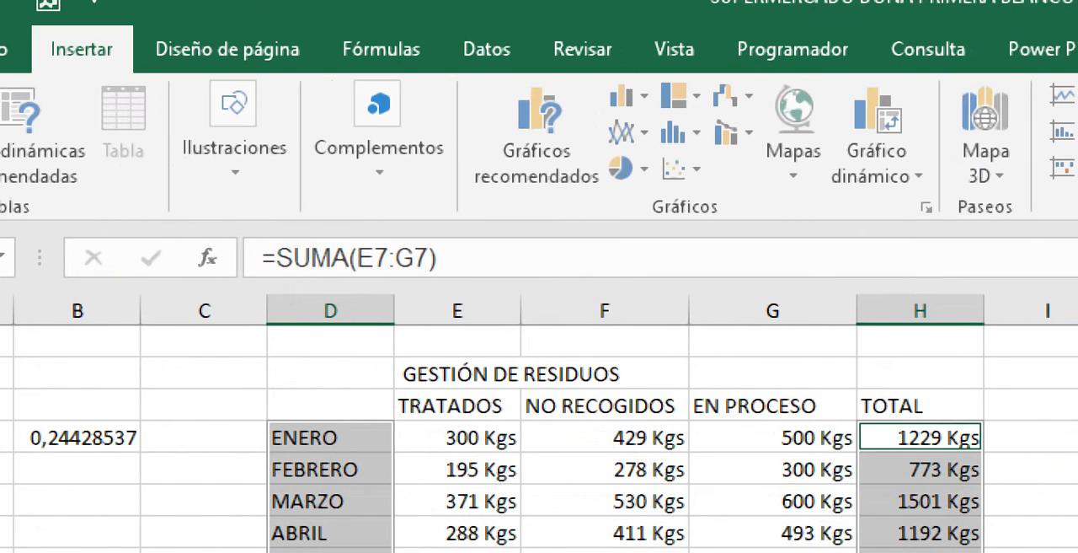
left_click(682, 95)
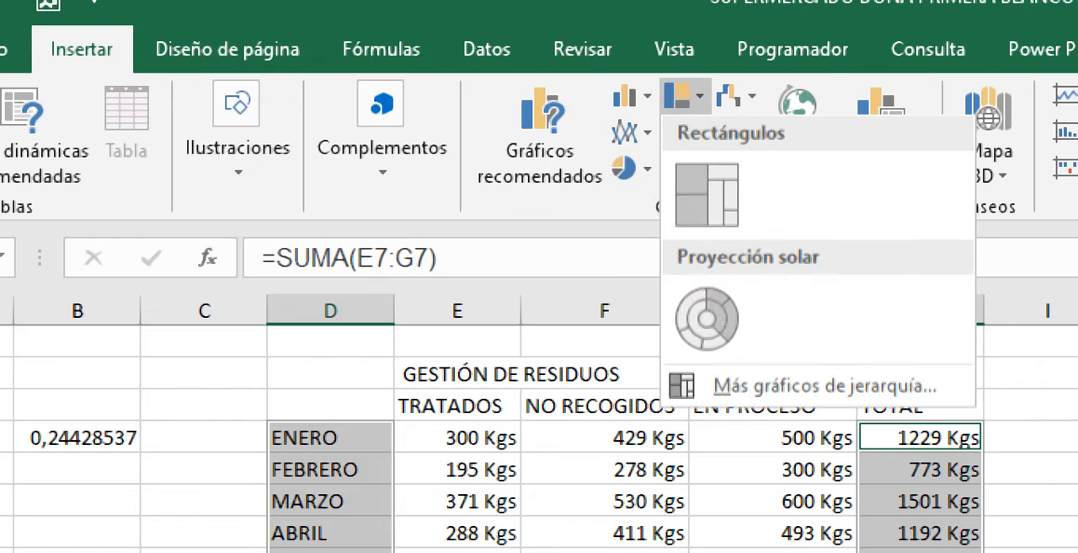
left_click(707, 320)
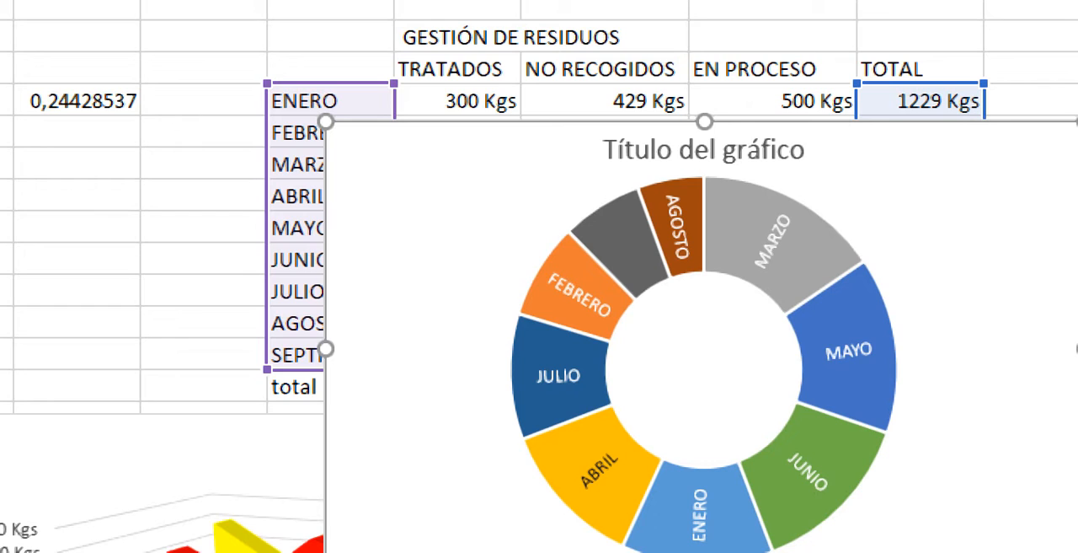
- Delete the Proyección solar chart of the monthly totals
left_click(704, 369)
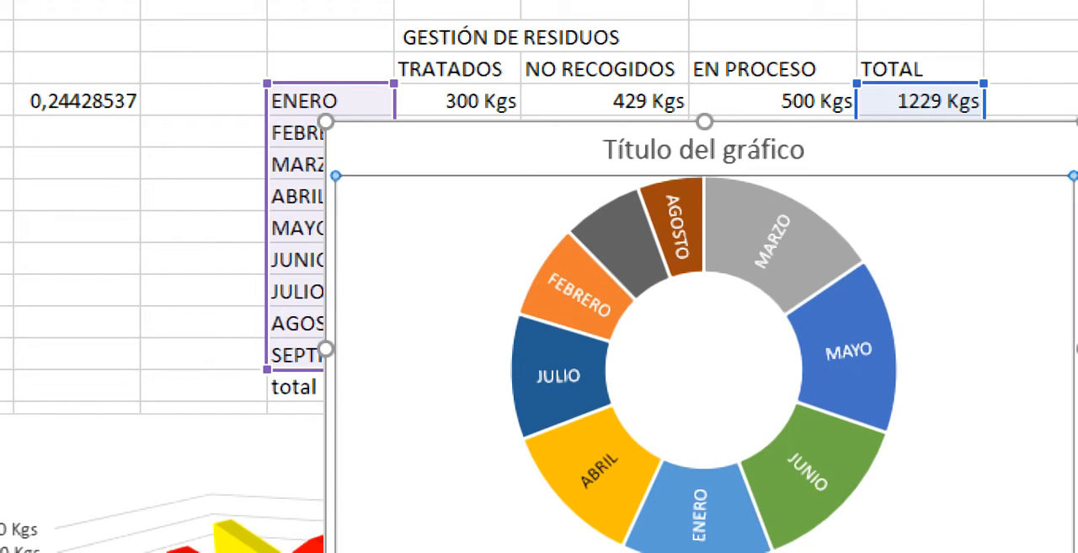
left_click(384, 170)
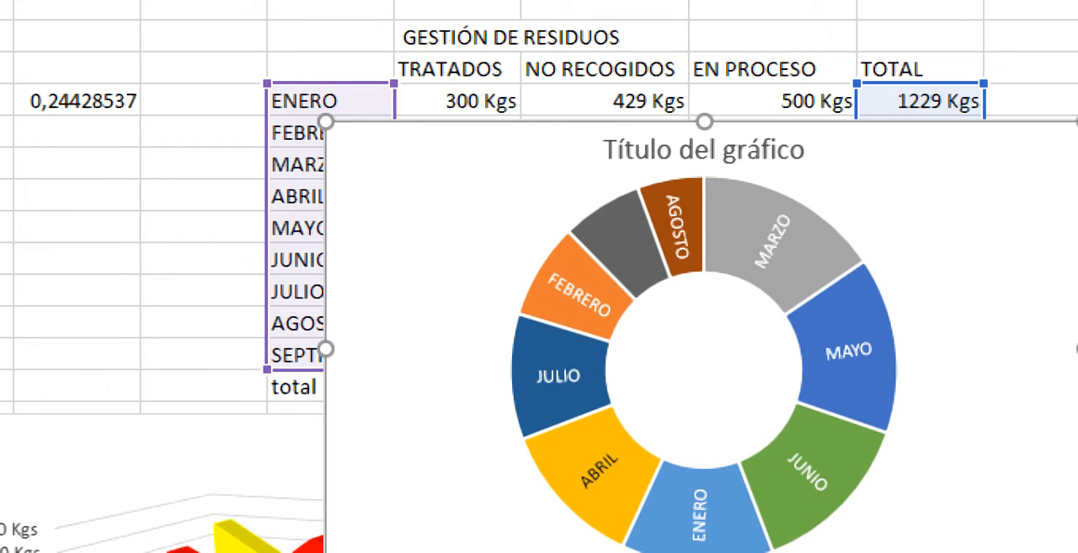
key("Delete")
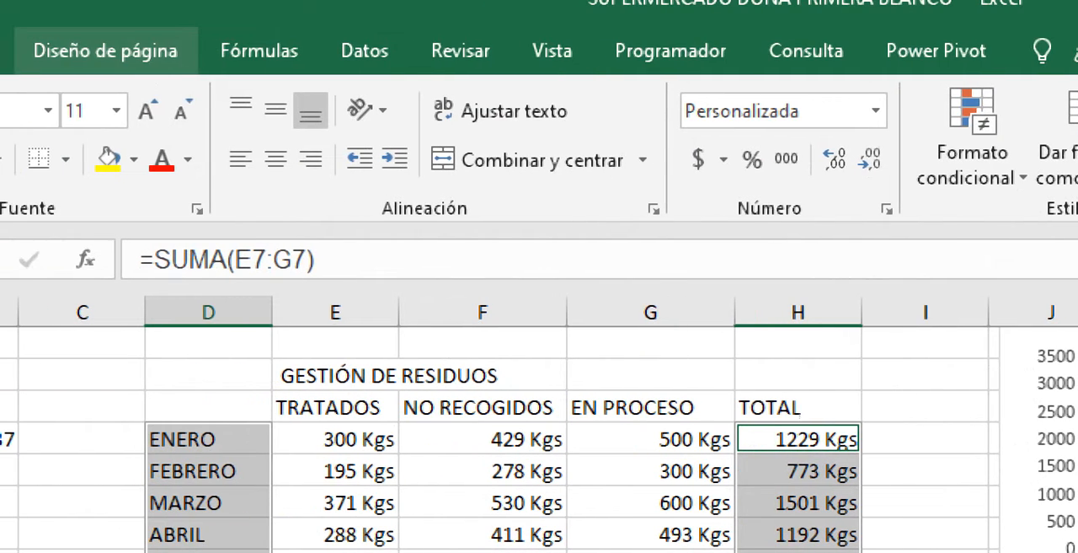
- Insert a Pareto chart from the months, D7:D15, and their TOTAL values, H7:H15
left_click(40, 50)
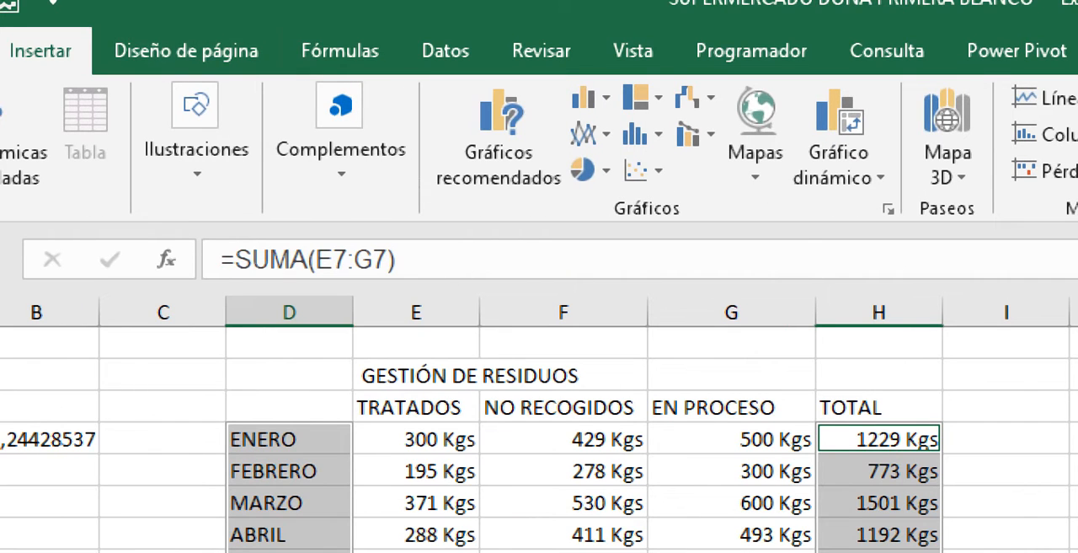
left_click(638, 134)
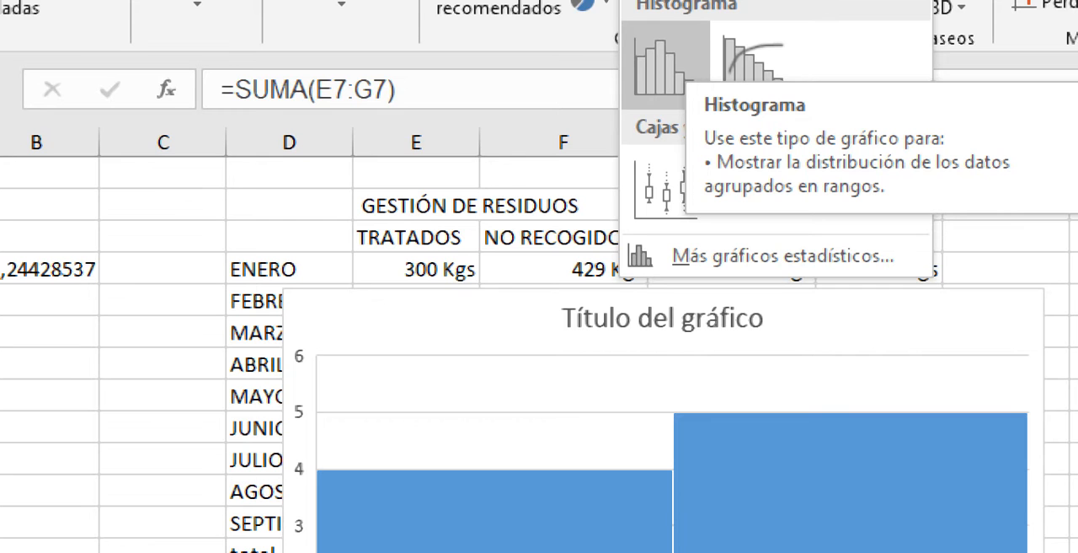
left_click(758, 67)
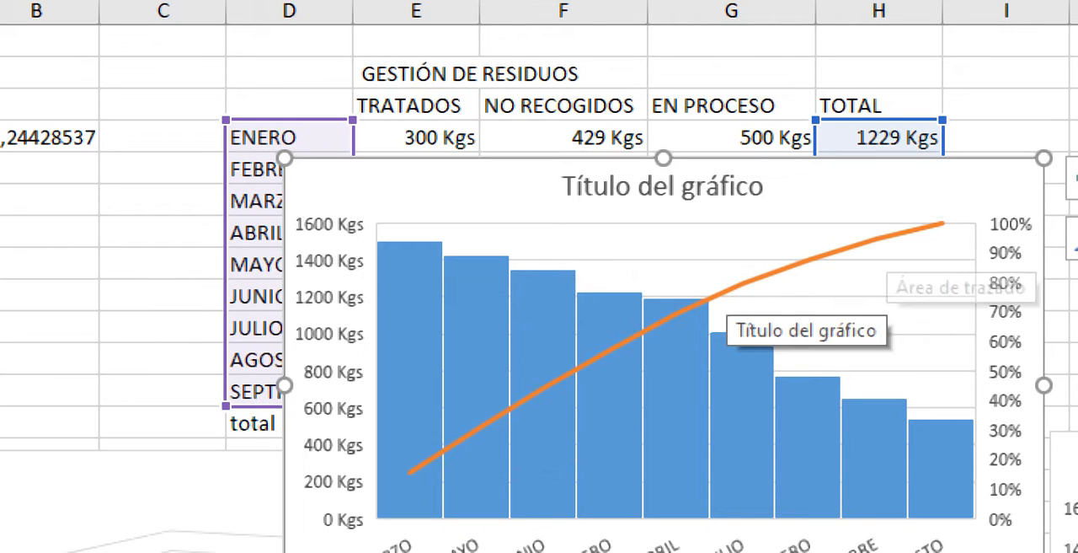
- Examine the Pareto chart's plot area, its monthly bars and its cumulative percentage line
left_click(876, 315)
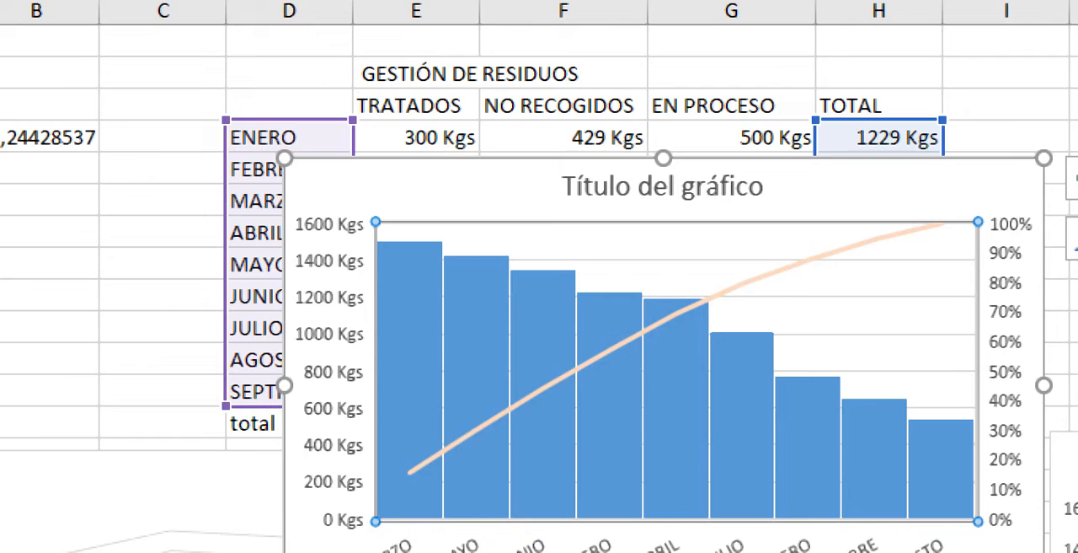
left_click(410, 371)
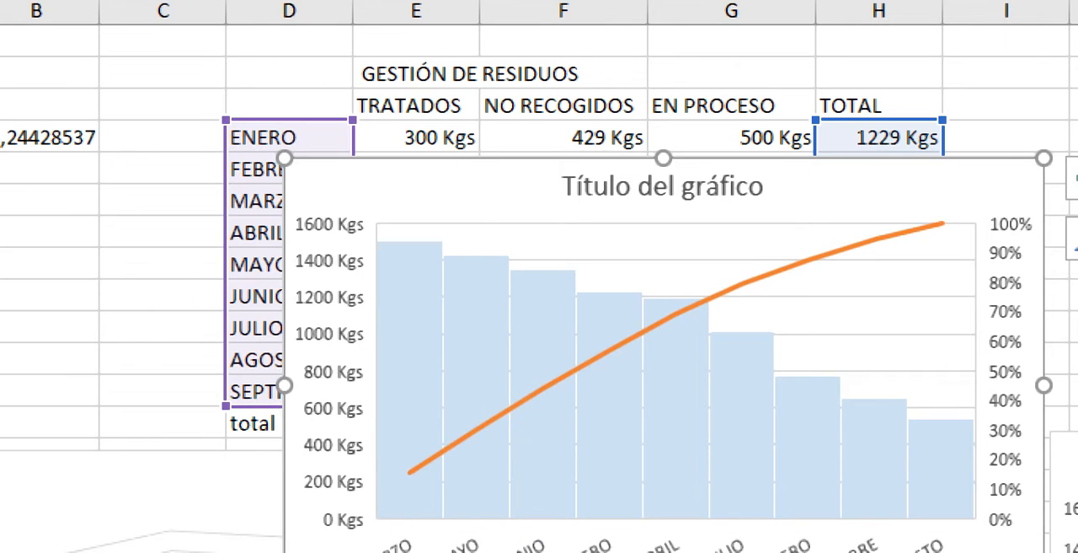
left_click(446, 449)
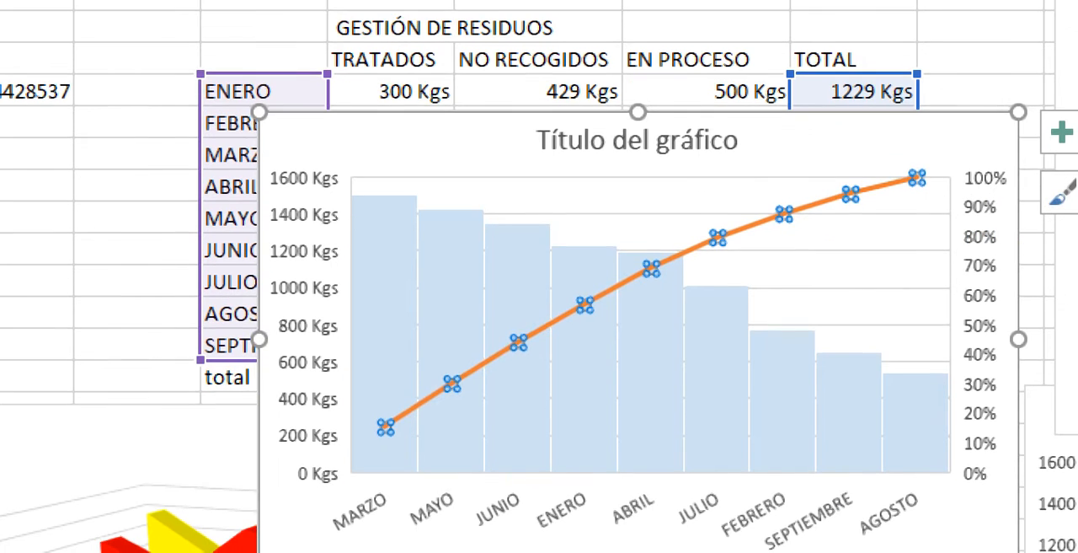
- Examine the Pareto chart's monthly bars, its percentage axis and its cumulative line
left_click(981, 535)
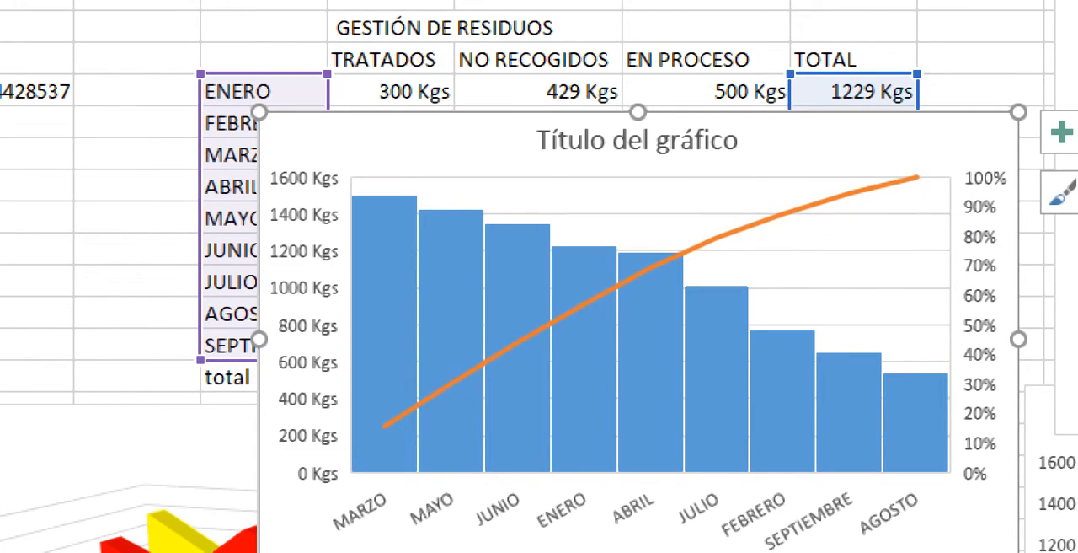
left_click(384, 337)
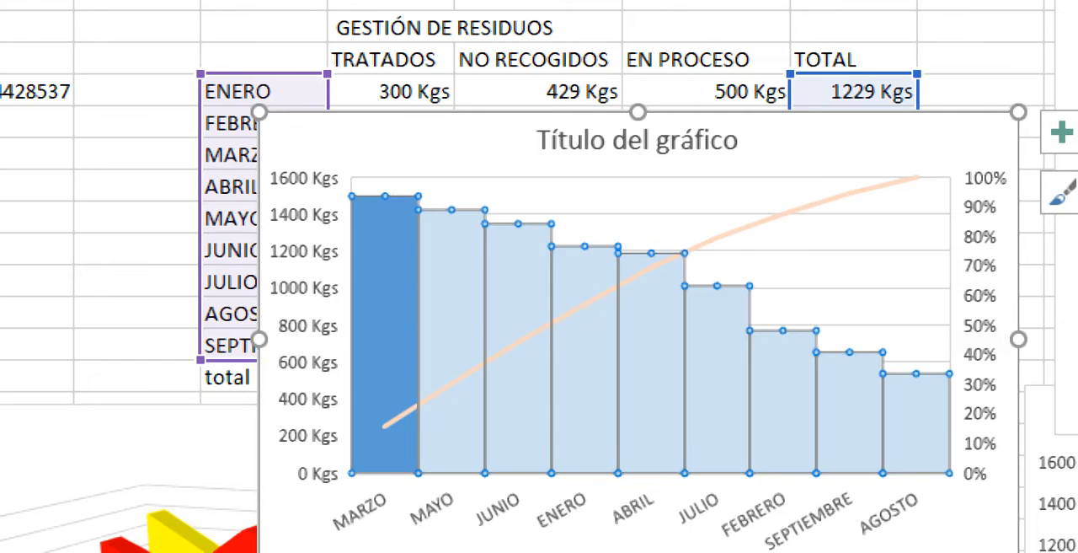
left_click(384, 337)
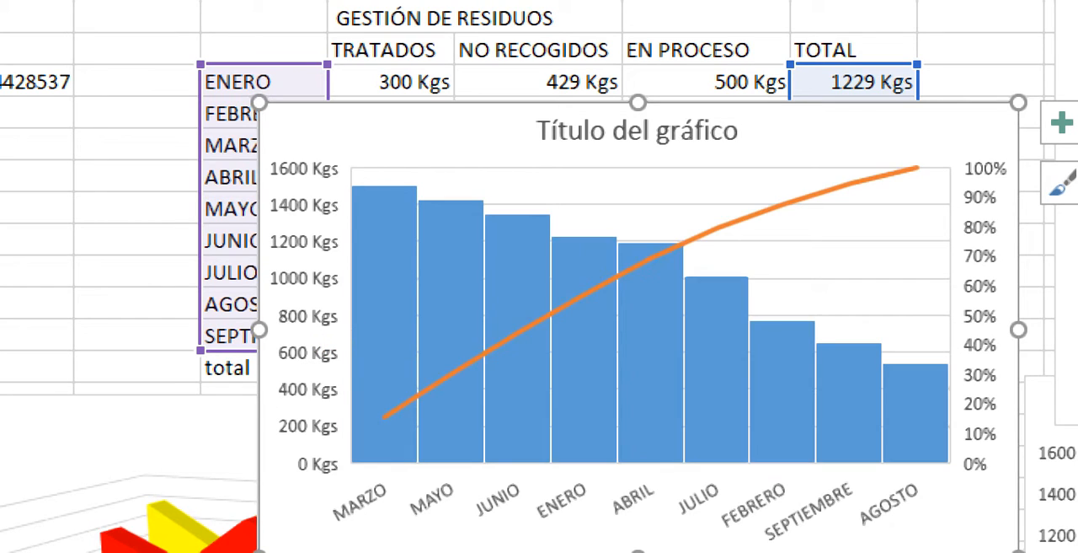
left_click(980, 316)
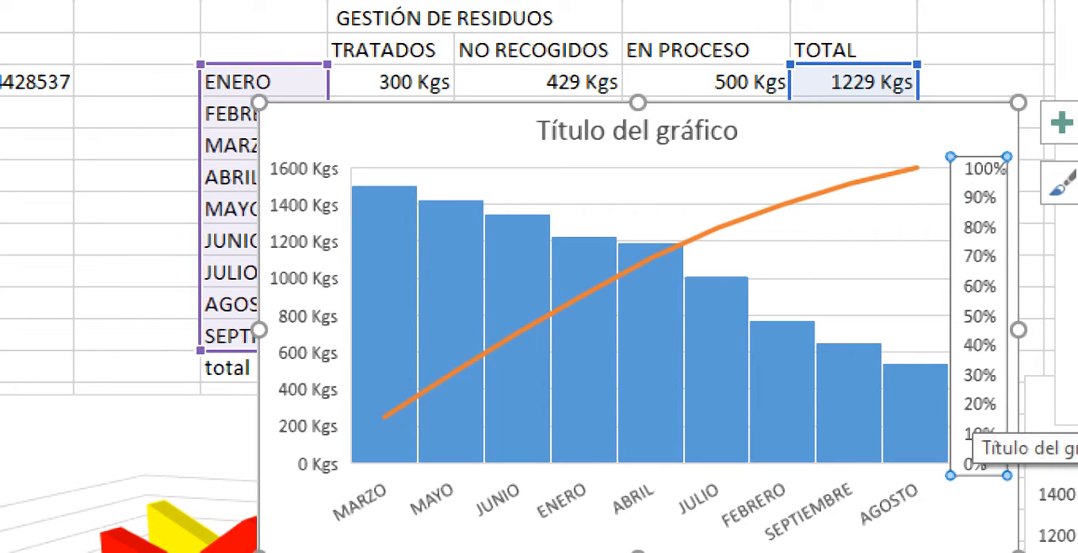
left_click(843, 187)
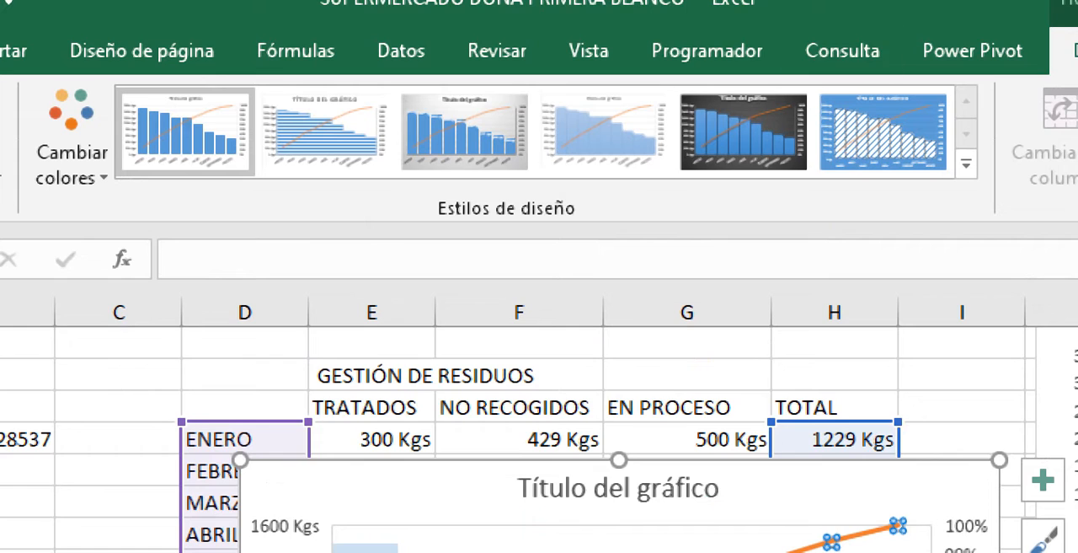
- Move the Pareto chart off the waste table to the area around columns K and L
left_click(101, 471)
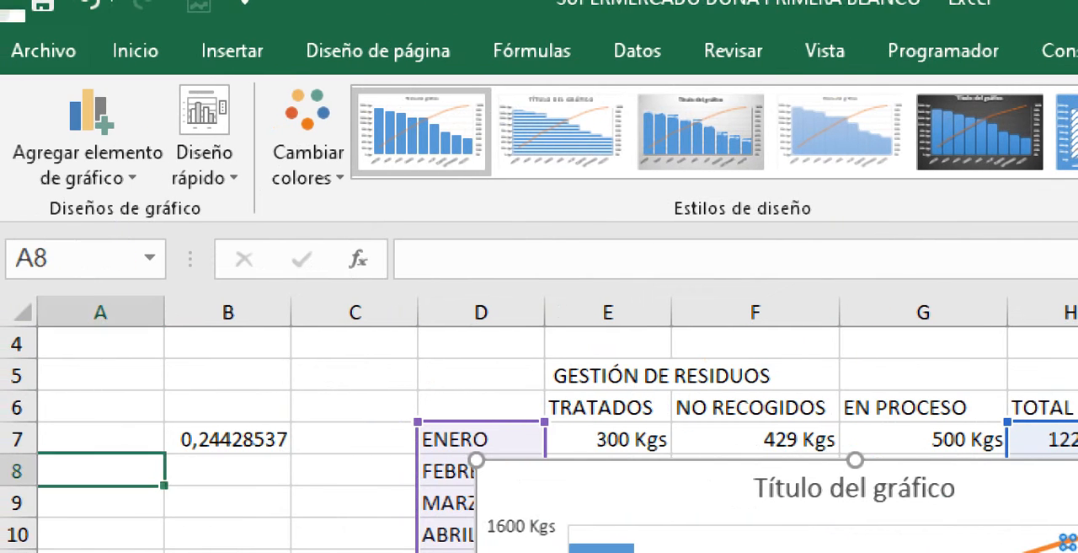
left_click_drag(573, 478, 1018, 435)
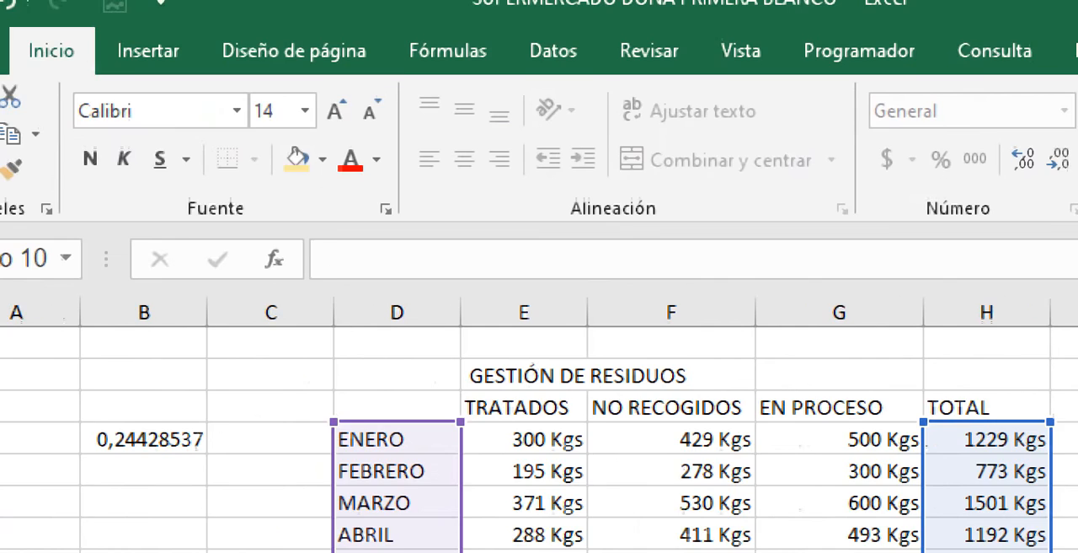
left_click(482, 471)
- Insert a Superficie 3D chart of the waste table and delete it again
left_click(354, 407)
left_click(232, 50)
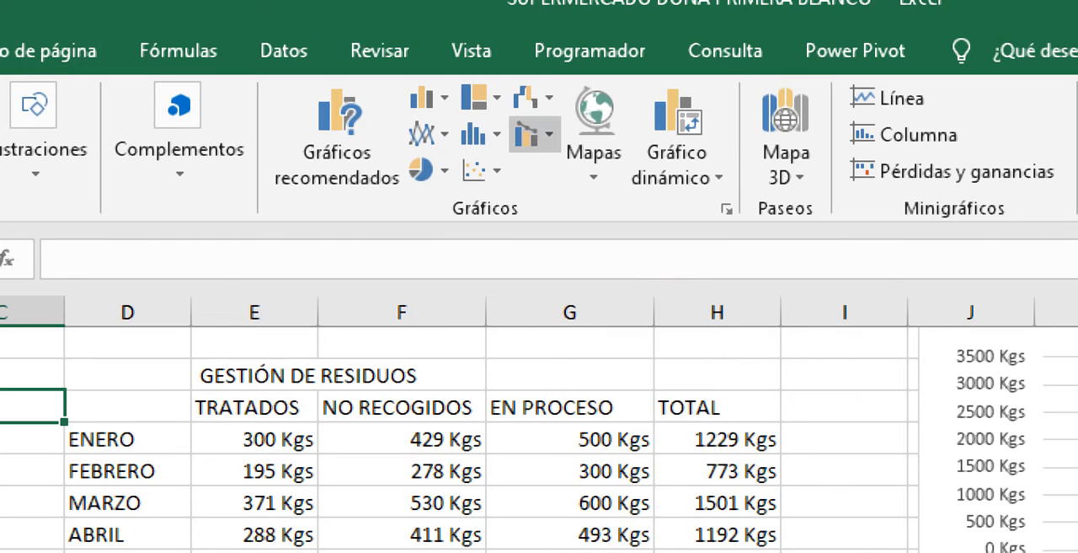
left_click(527, 98)
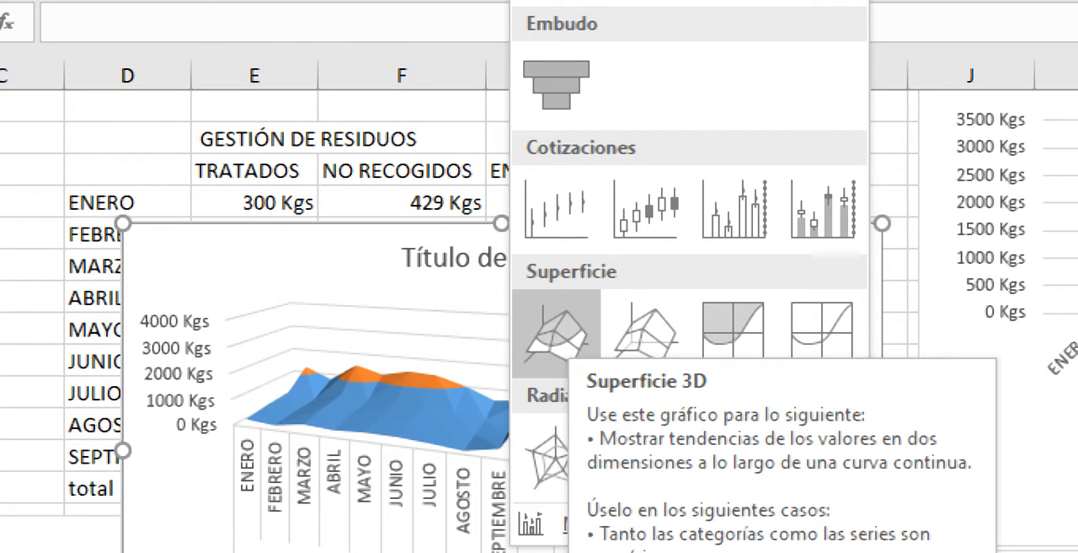
left_click(556, 333)
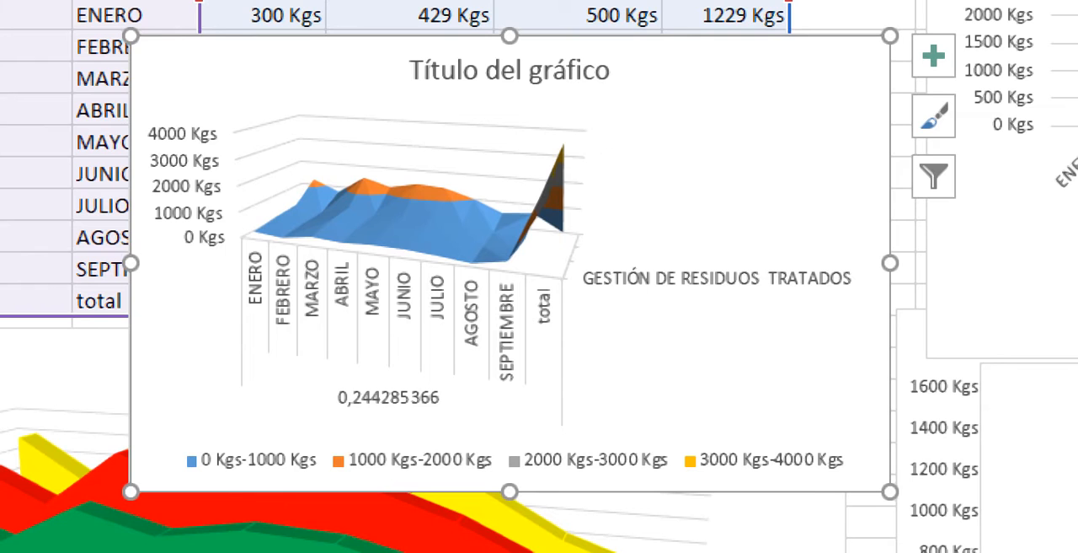
key("Delete")
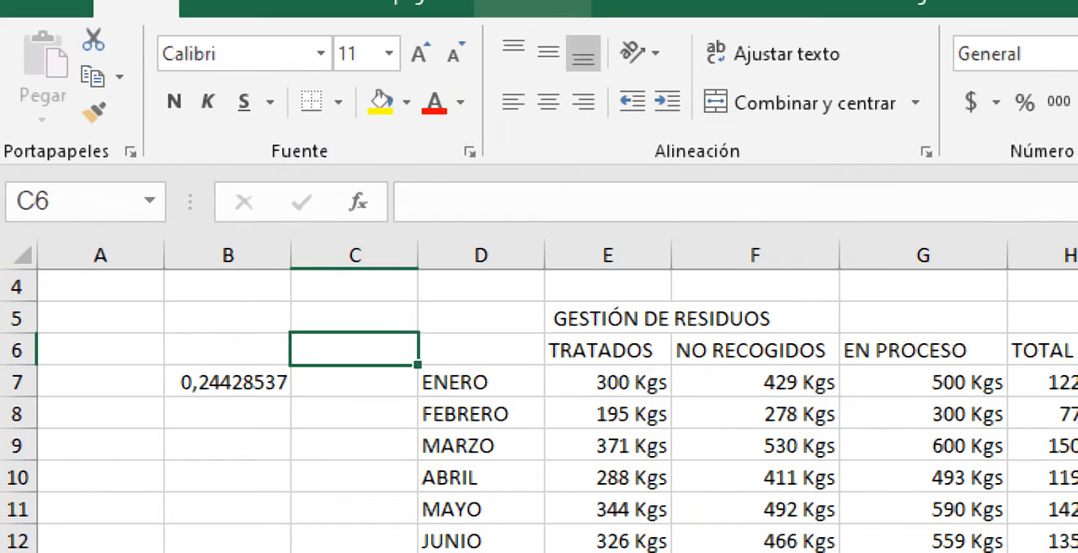
- Insert an Embudo chart from the months and their TRATADOS values, D6:E15, leaving out the total row
left_click(234, 7)
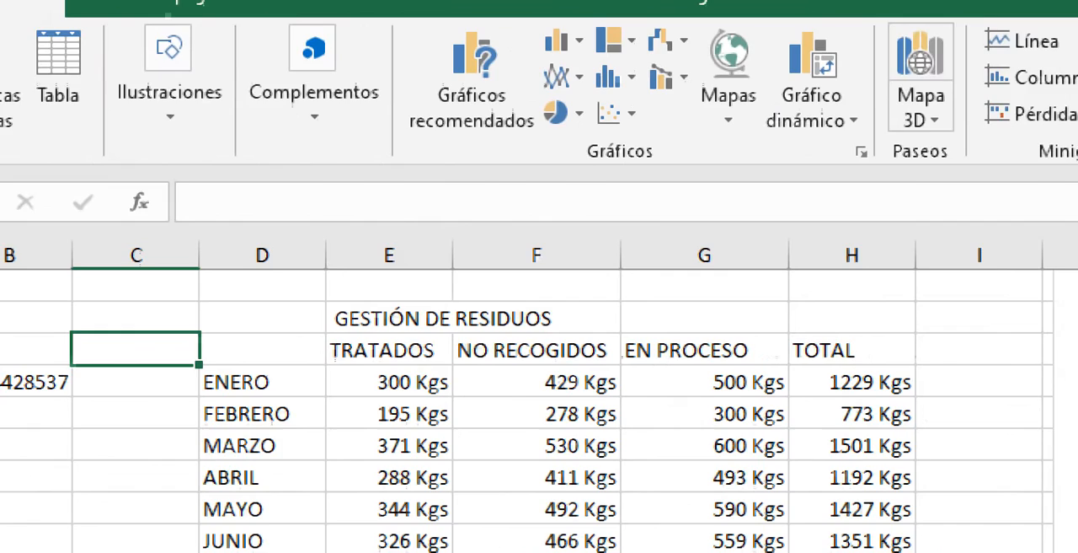
left_click(779, 39)
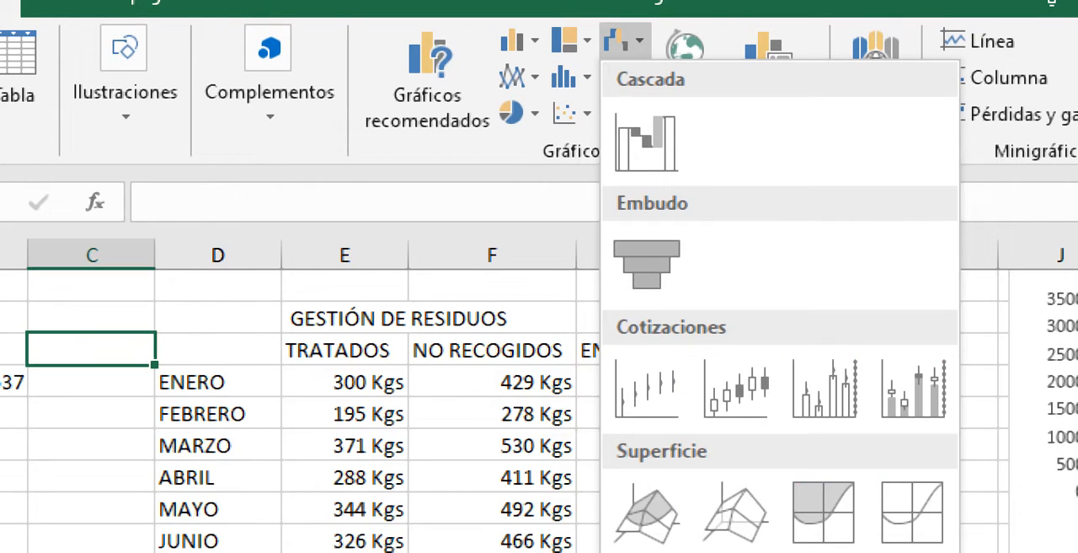
key("Escape")
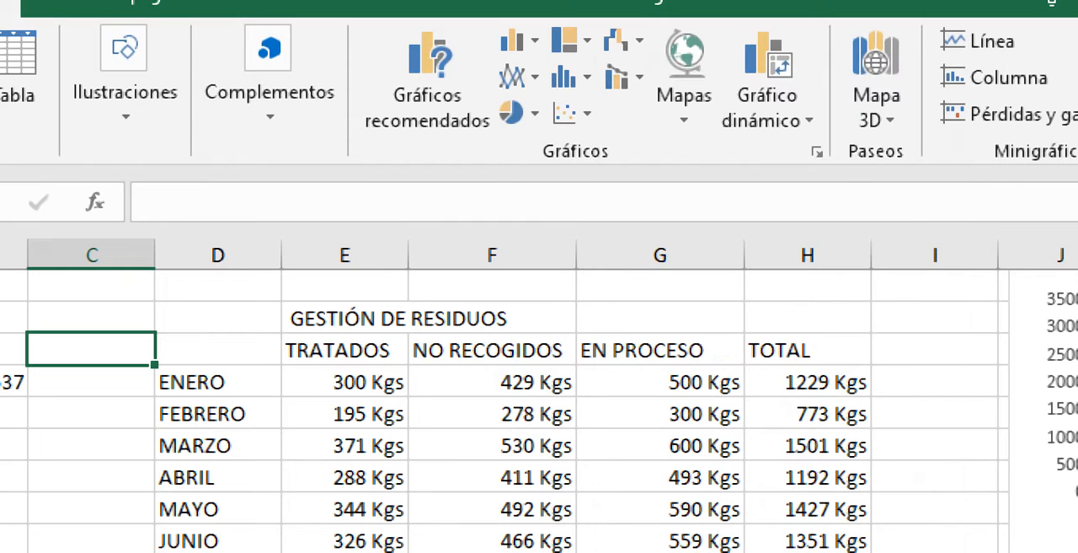
left_click_drag(232, 348, 363, 540)
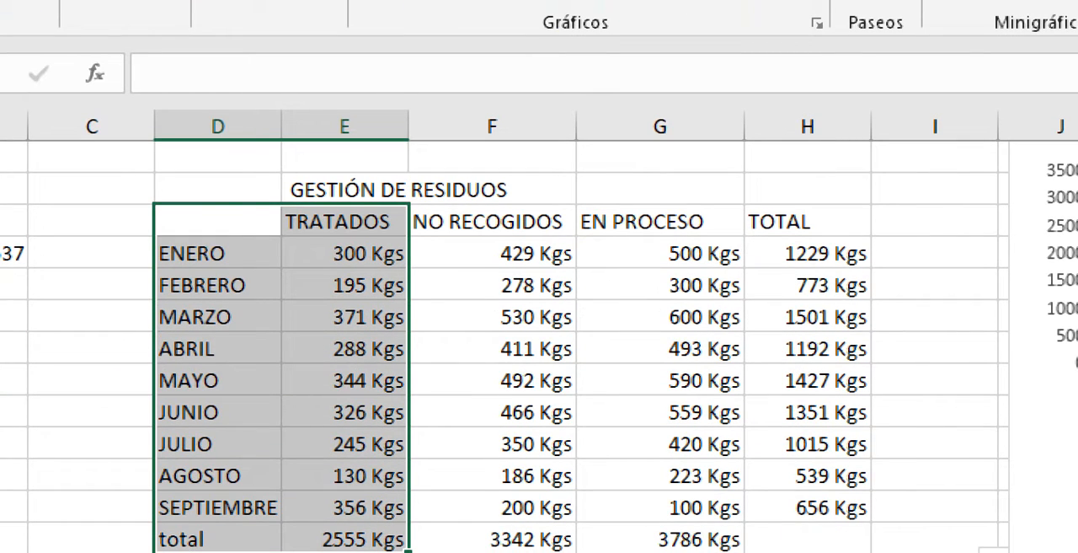
left_click_drag(221, 221, 363, 507)
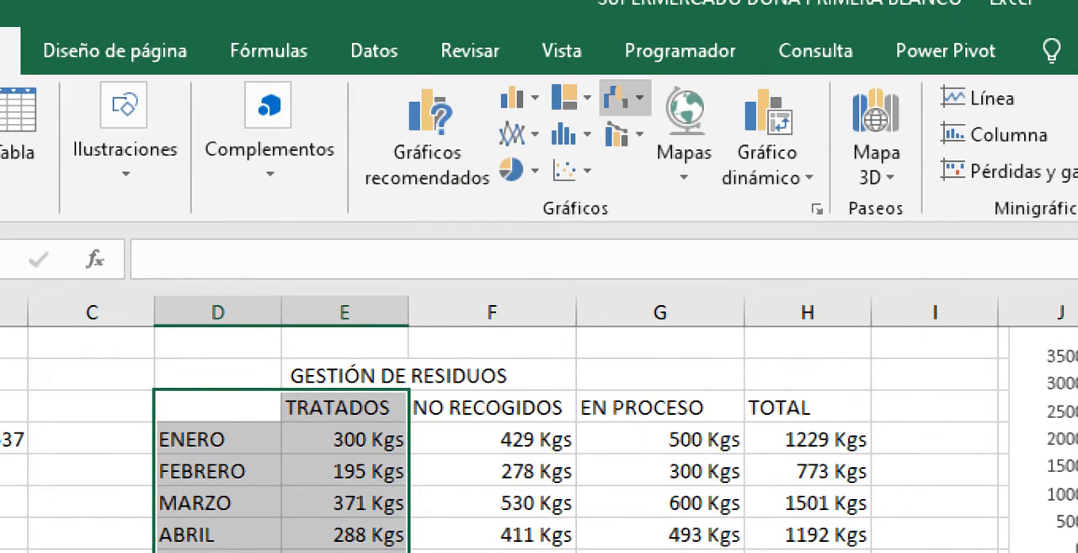
left_click(619, 99)
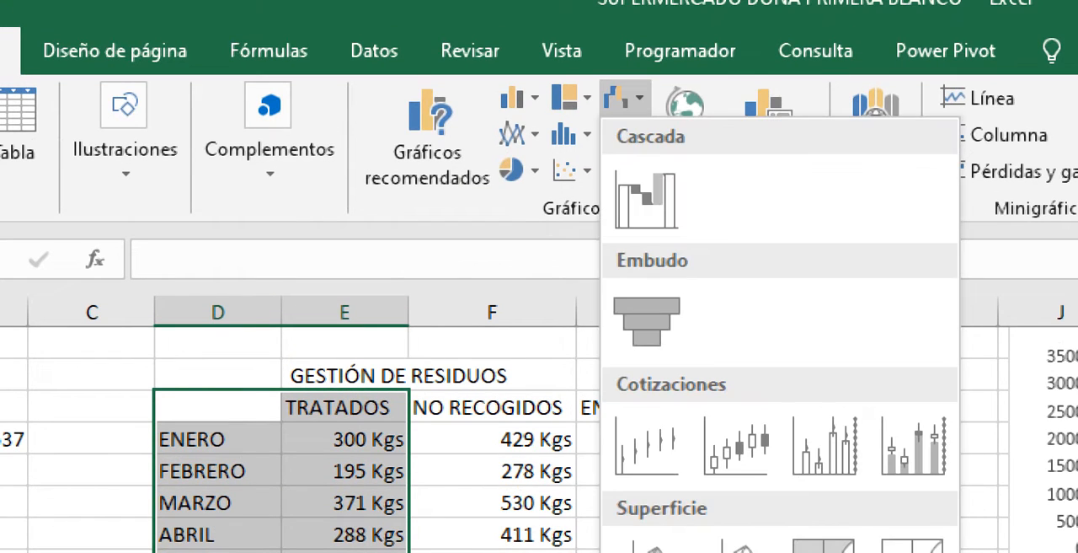
left_click(645, 199)
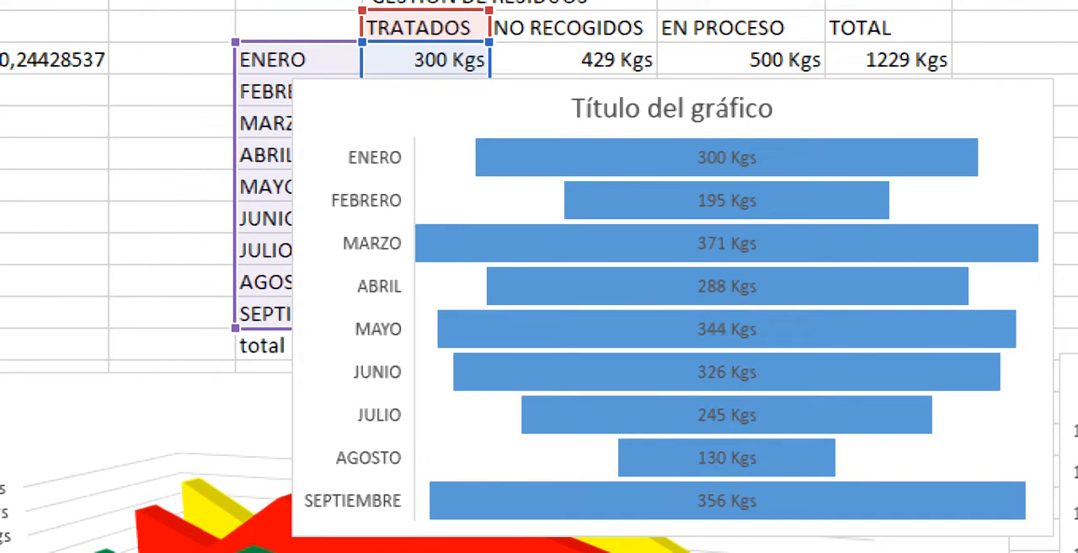
- Move the Embudo chart below the table and extend its data range to TRATADOS and NO RECOGIDOS, E7:F15
left_click_drag(842, 106, 800, 413)
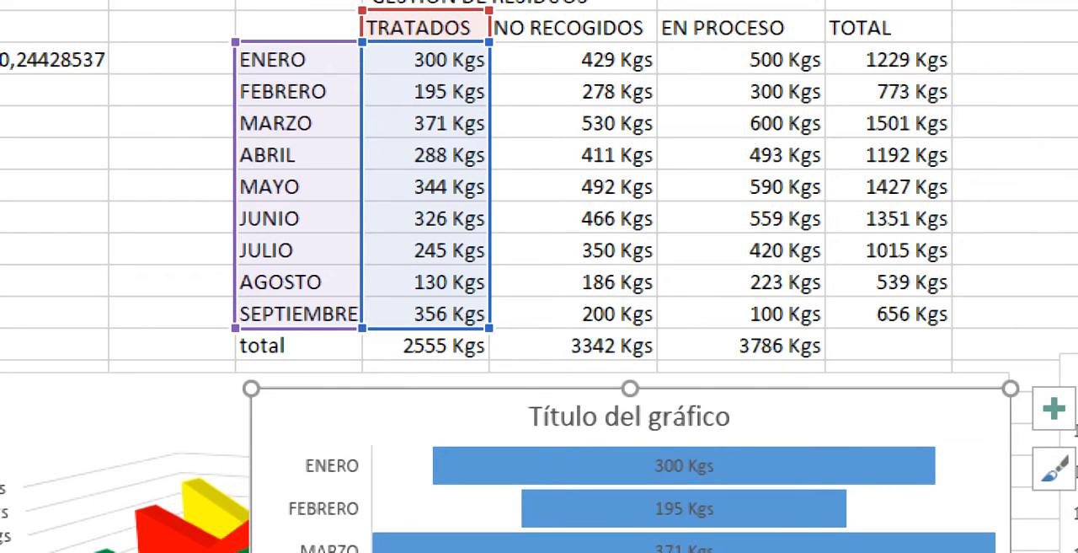
left_click_drag(490, 329, 657, 329)
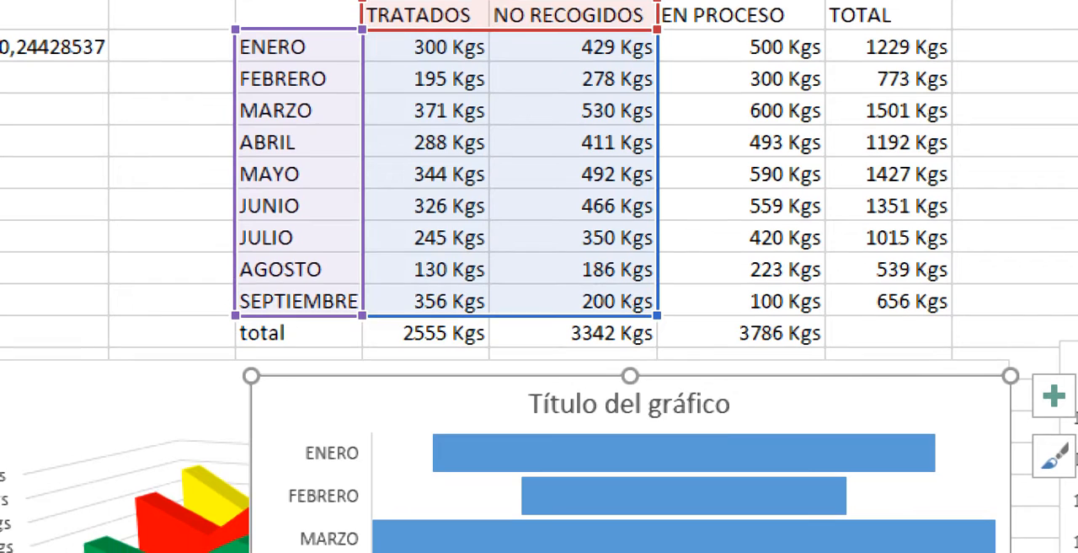
mouse_move(582, 385)
left_mouse_down()
mouse_move(691, 16)
mouse_move(692, 43)
mouse_move(418, 376)
mouse_move(411, 372)
mouse_move(578, 34)
mouse_move(476, 375)
left_mouse_up()
left_click_drag(657, 346, 489, 315)
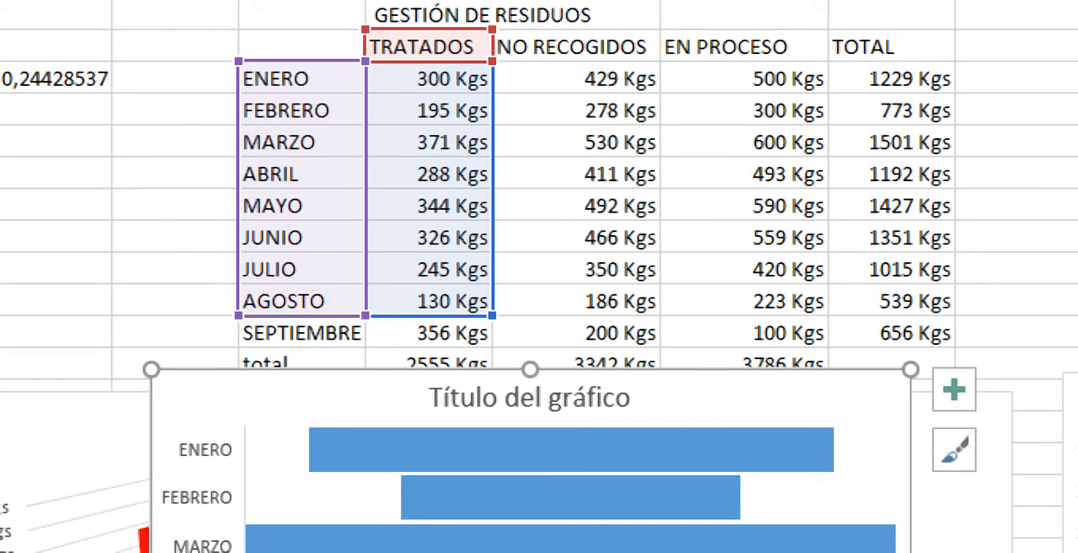
left_click_drag(482, 376, 558, 404)
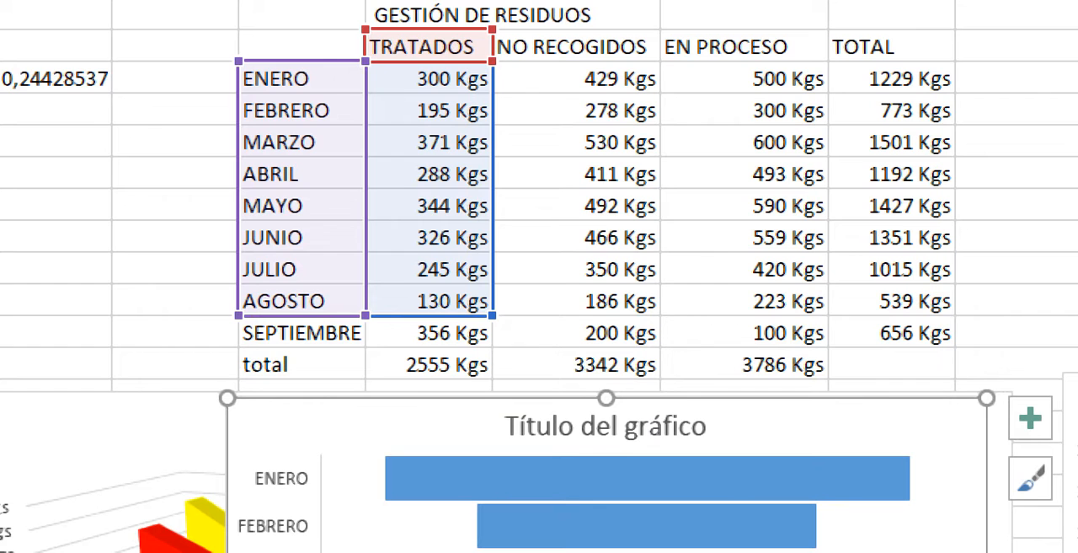
left_click_drag(492, 315, 661, 347)
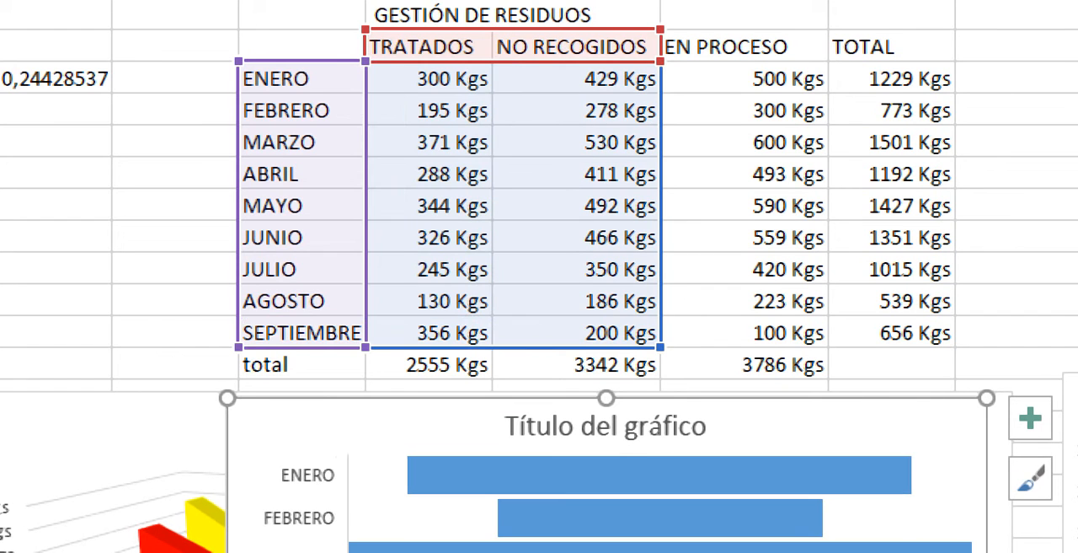
- Show data labels on the Embudo chart's bars and deselect the chart
left_click(1030, 419)
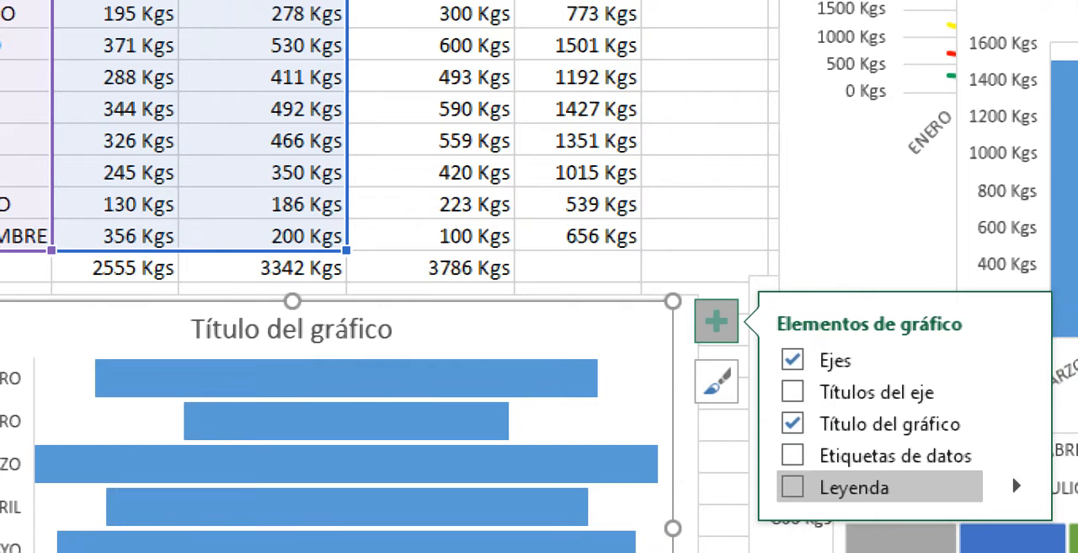
left_click(792, 455)
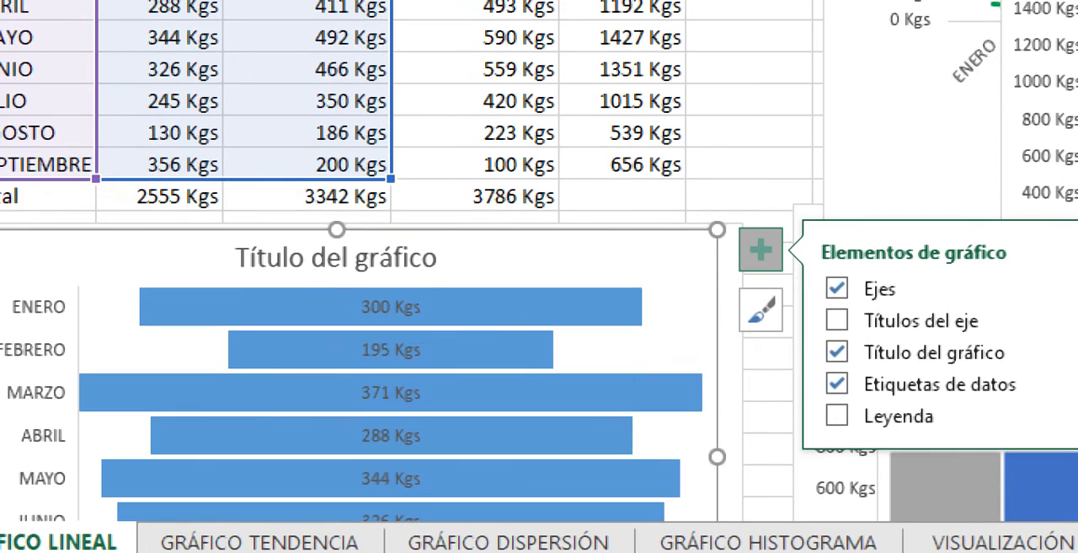
left_click(160, 164)
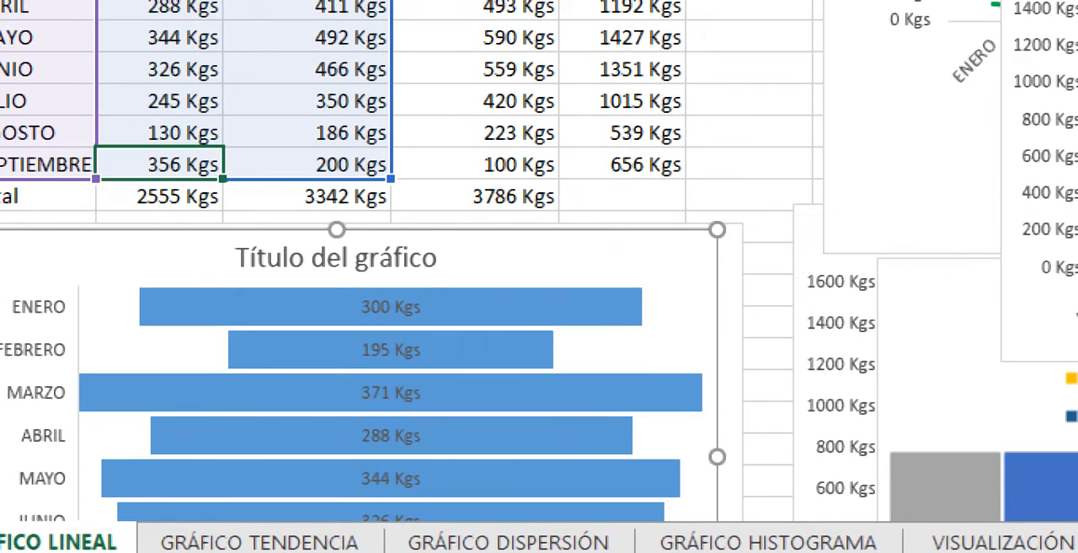
left_click(390, 392)
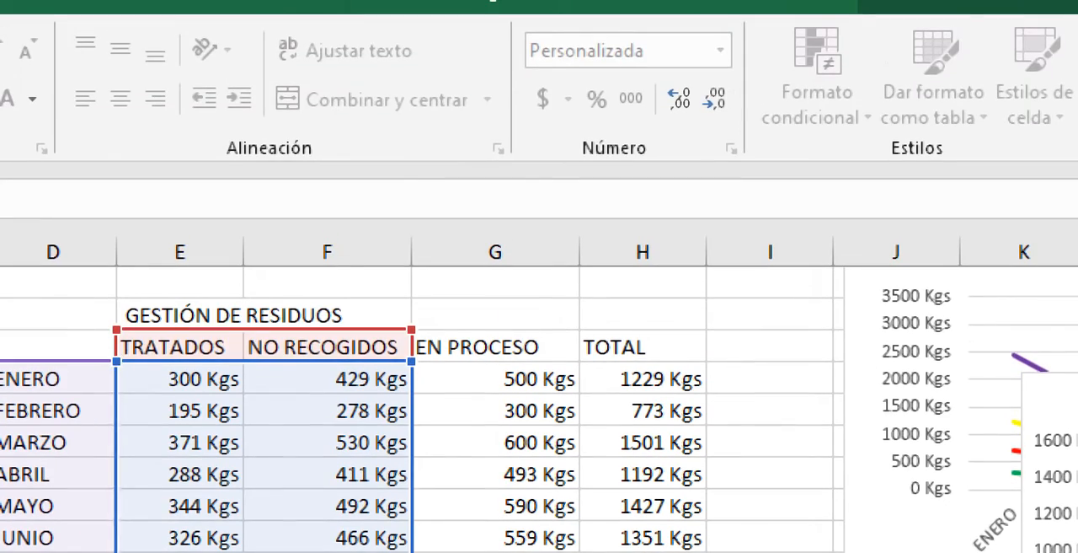
left_click(53, 283)
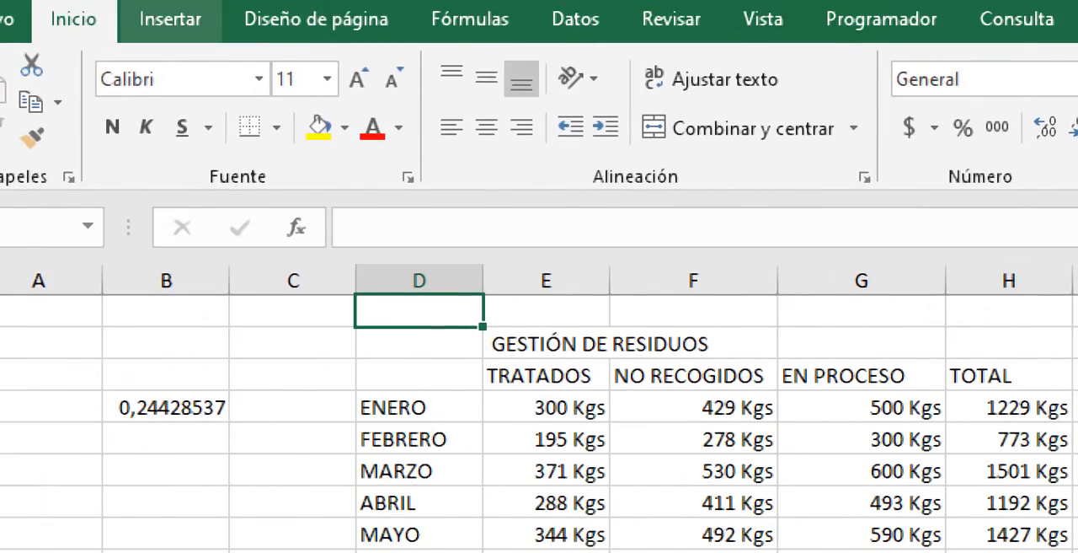
- Try to insert a Contorno chart from the months and their TRATADOS values, D7:E15
left_click_drag(393, 407, 546, 552)
left_click_drag(546, 504, 546, 472)
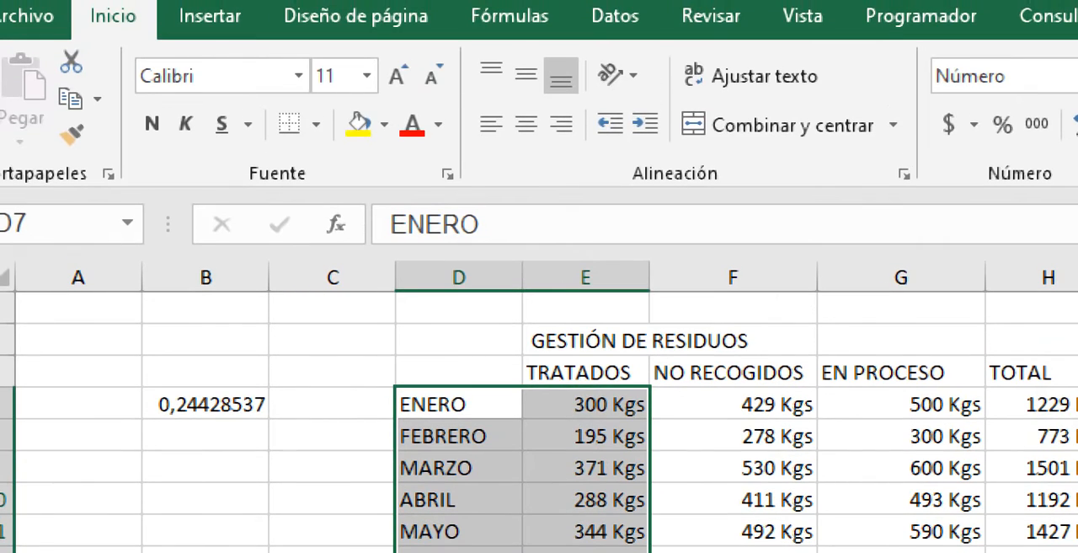
left_click(210, 16)
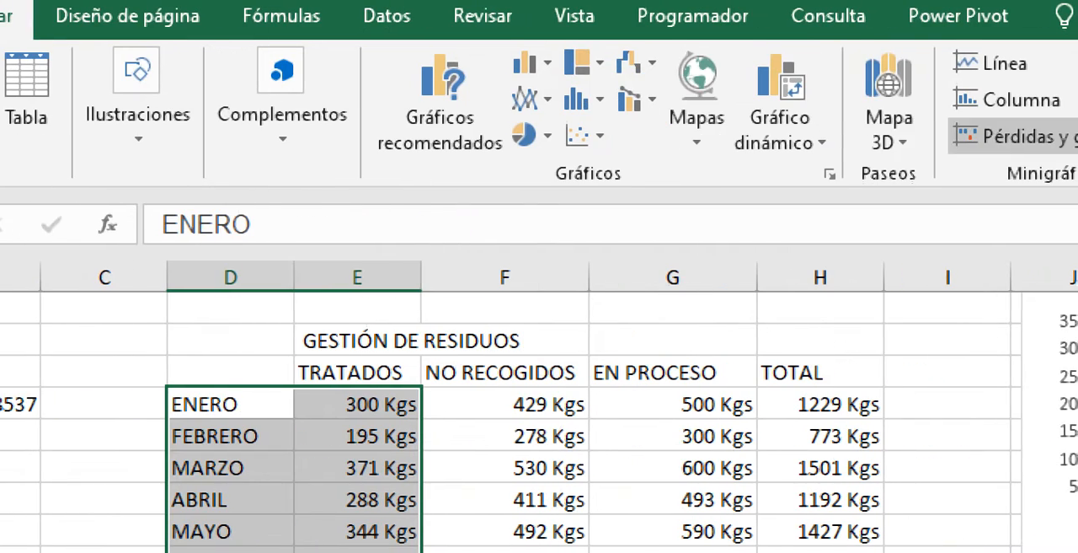
left_click(639, 62)
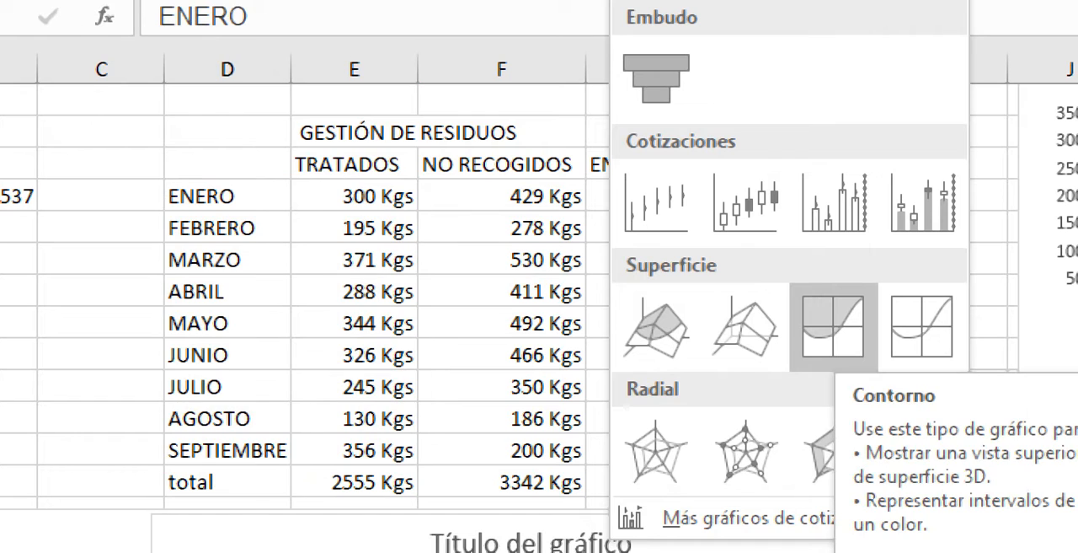
left_click(833, 326)
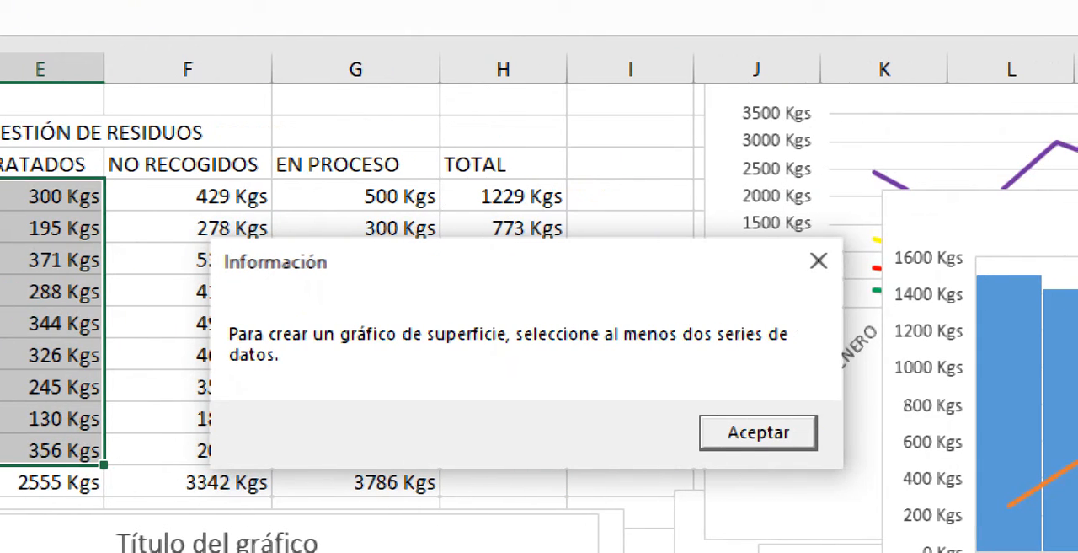
left_click(1070, 432)
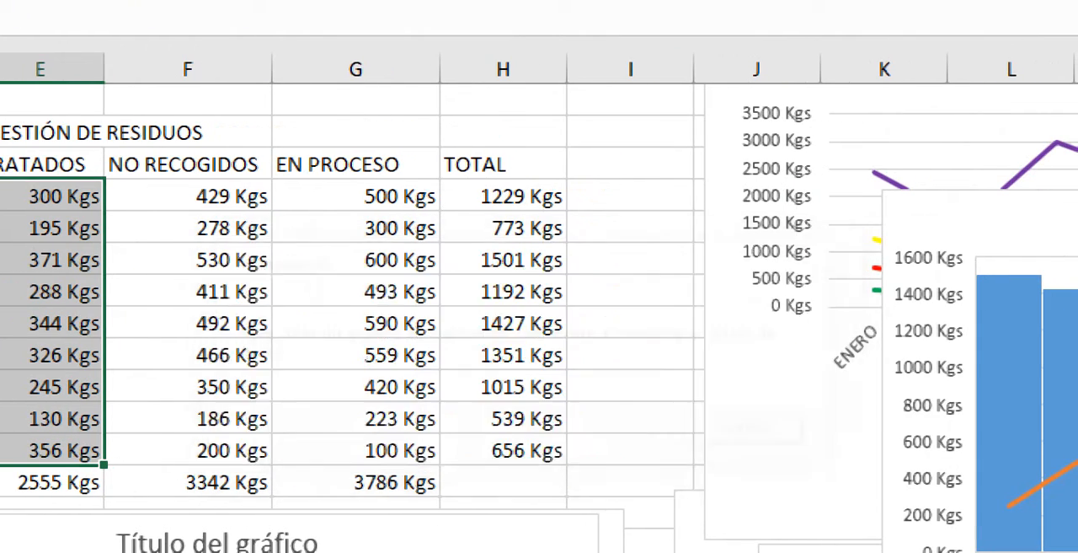
- Try a wireframe contour chart of the months' TRATADOS and NO RECOGIDOS values, D6:F15, and delete it
left_click_drag(34, 195, 337, 228)
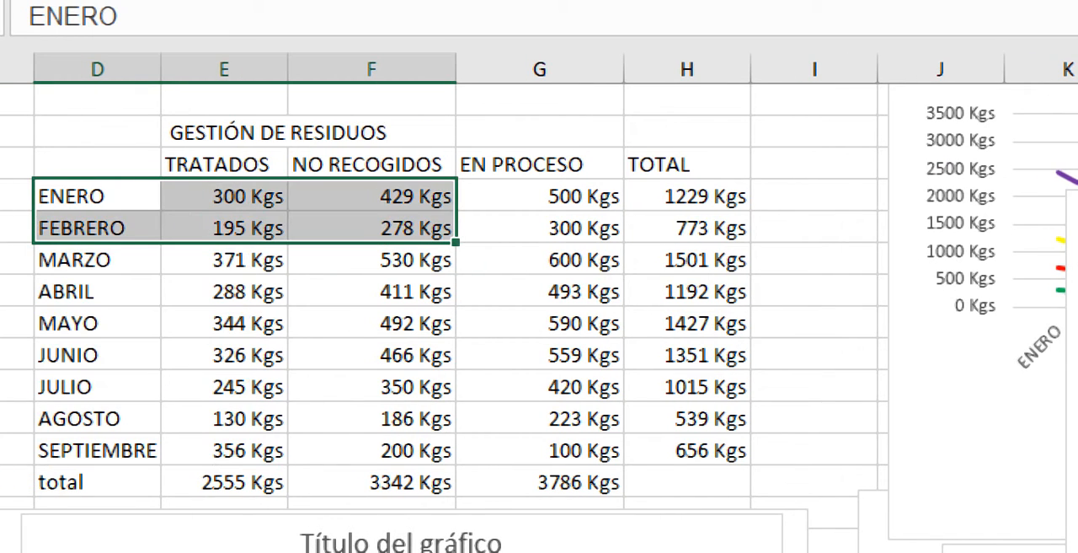
left_click_drag(97, 164, 370, 450)
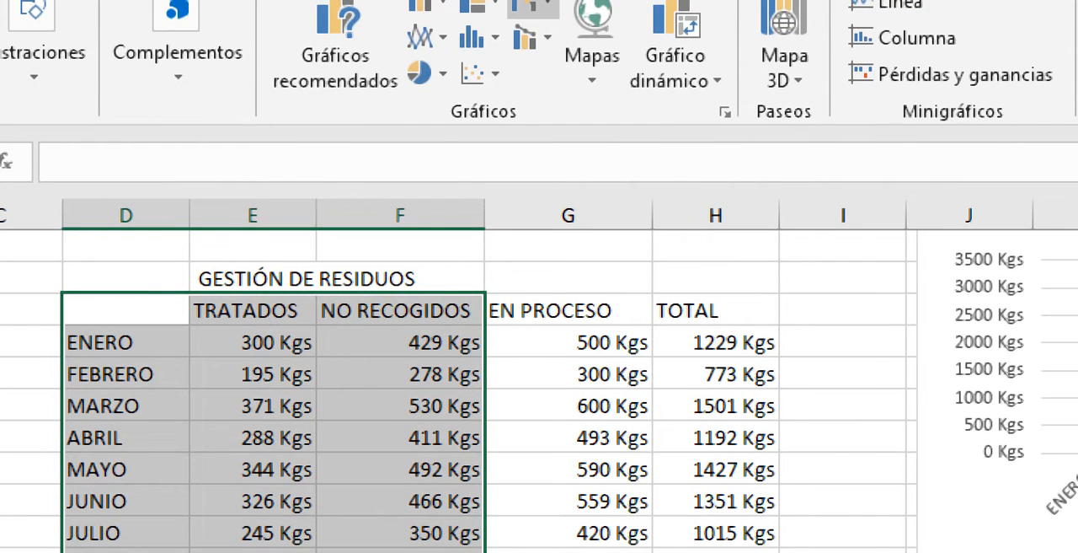
left_click(532, 5)
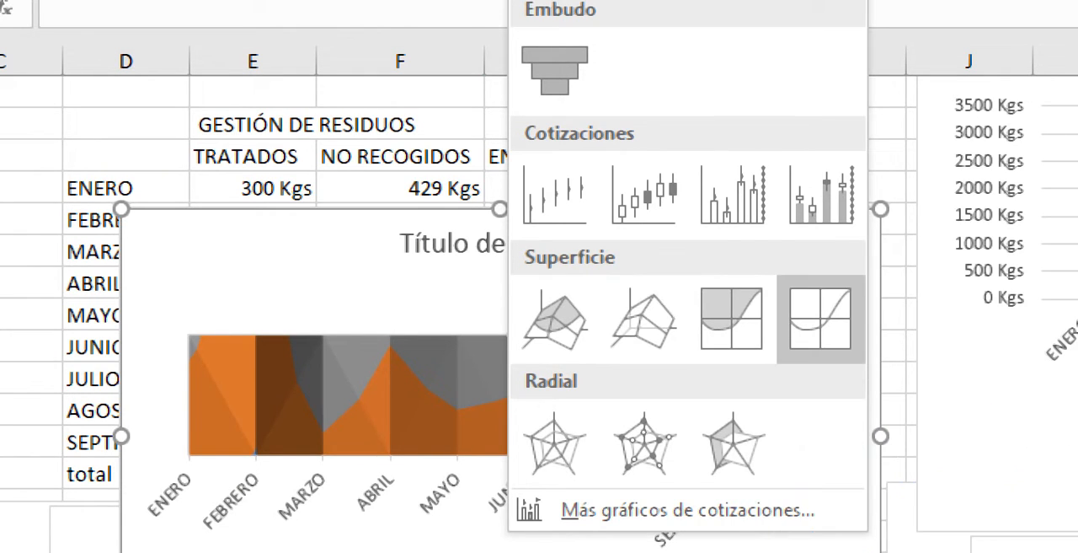
left_click(821, 318)
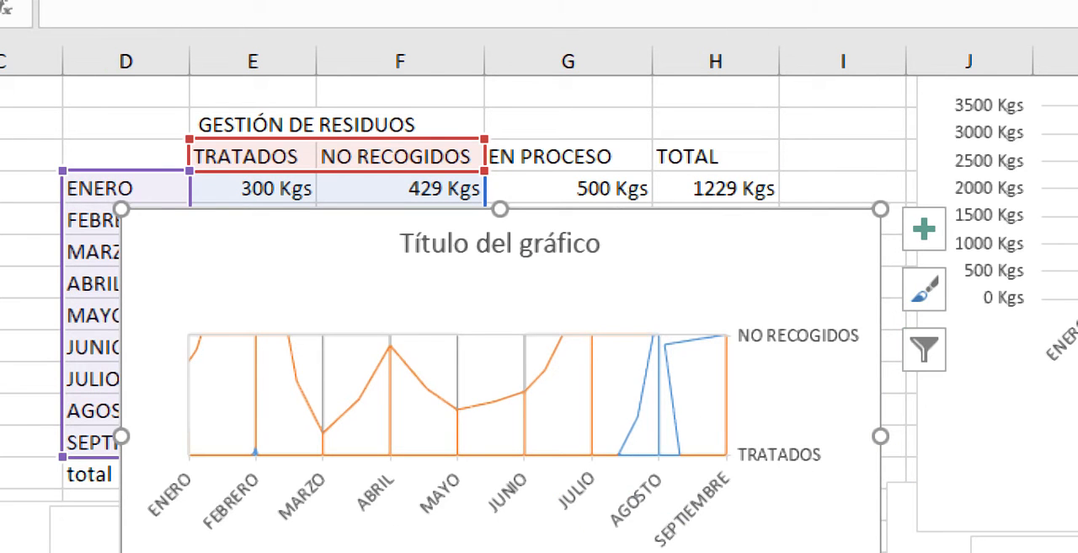
key("Delete")
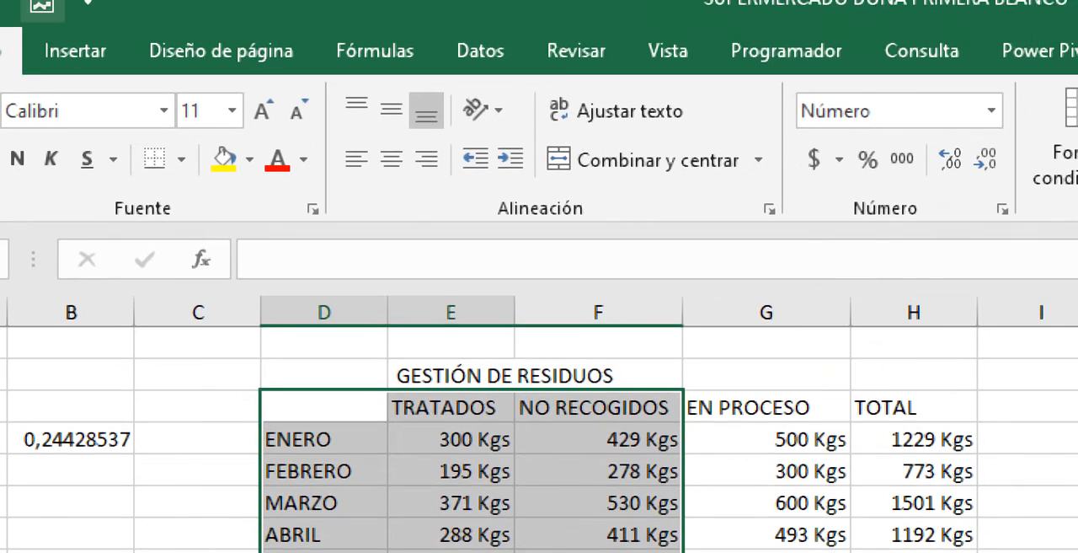
- Try a clustered column and line combination chart with a secondary axis from D6:F15, and delete it
left_click(75, 50)
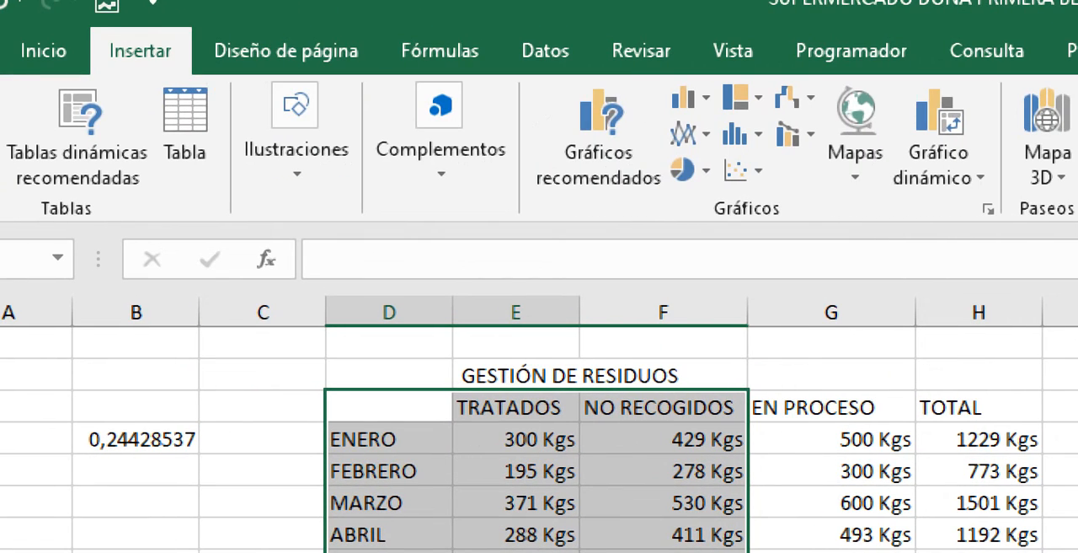
left_click(798, 133)
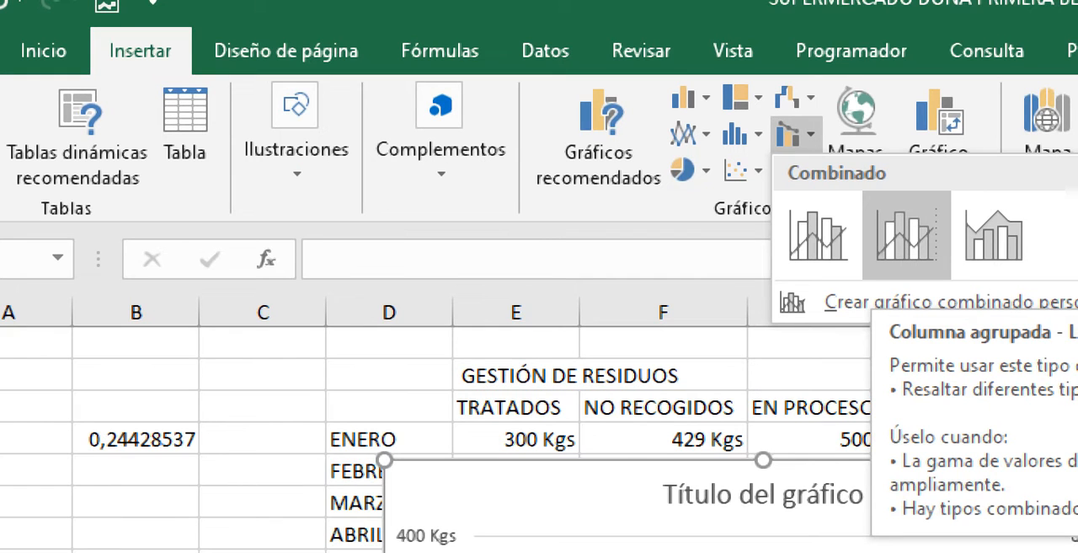
left_click(907, 234)
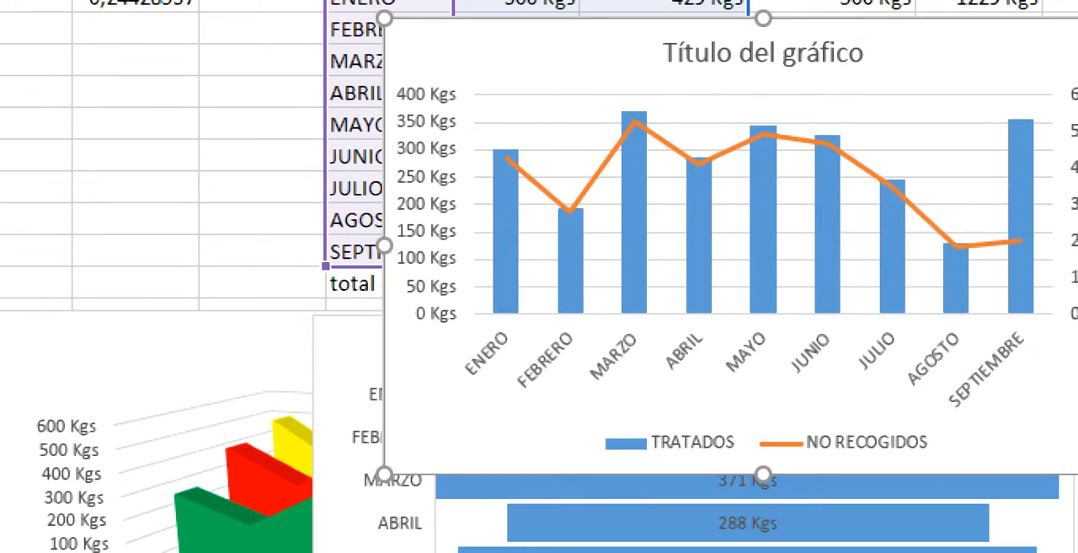
mouse_move(884, 238)
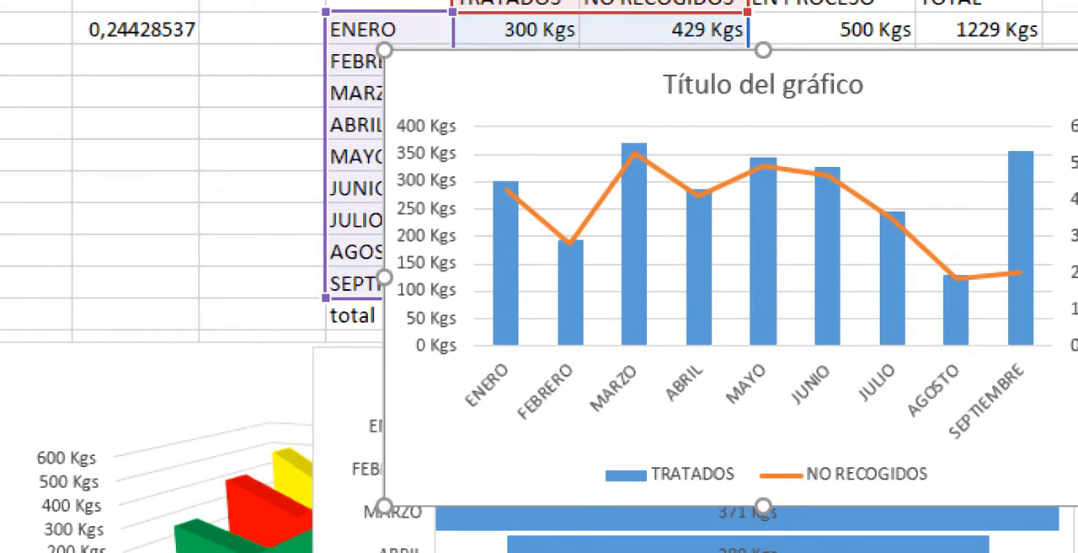
key("Delete")
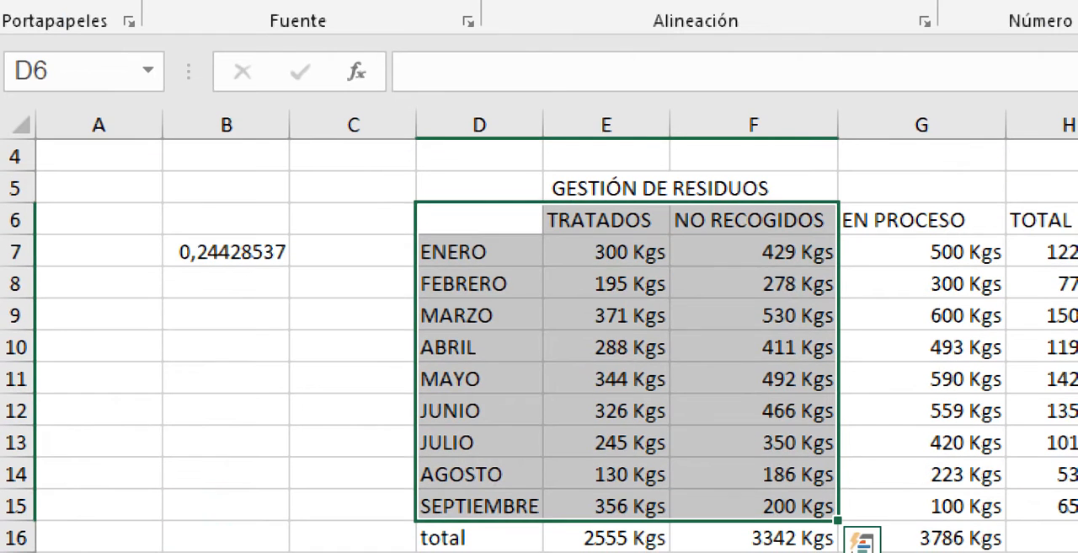
- Insert a clustered column and line combination chart with a secondary axis from the months through EN PROCESO, D6:G15, leaving out the total row
left_click(664, 156)
left_click_drag(479, 219, 922, 504)
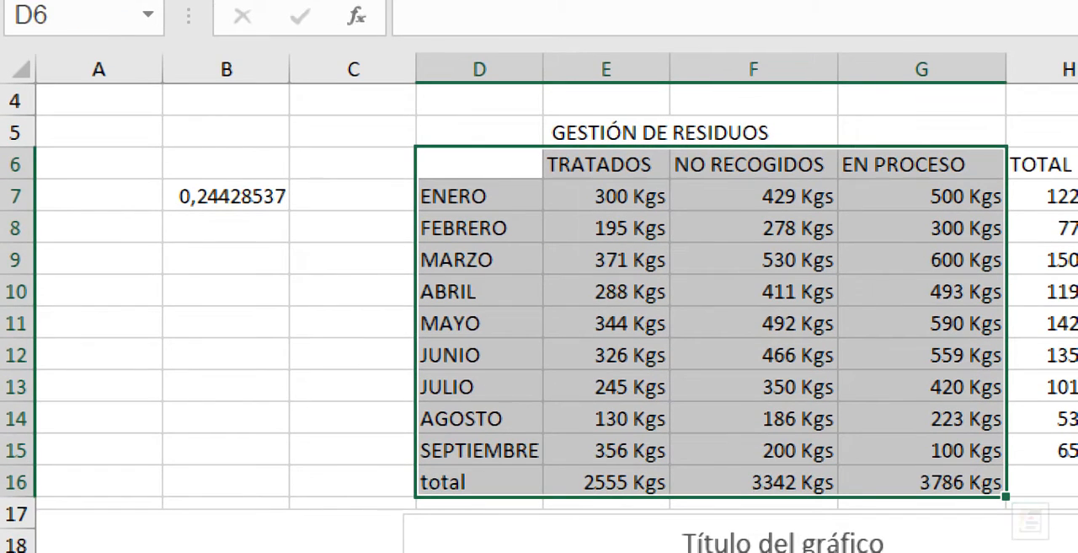
left_click_drag(479, 164, 921, 450)
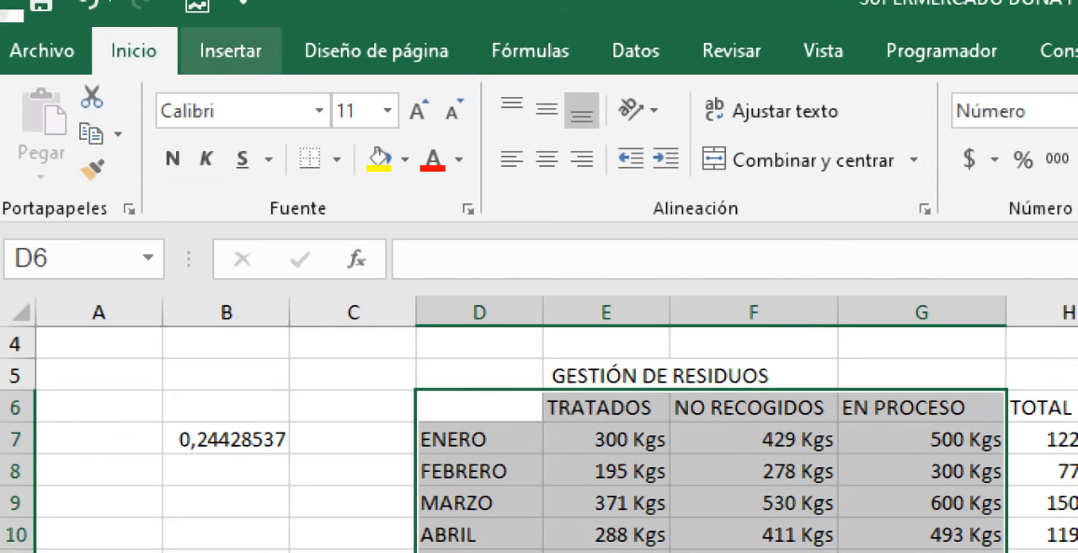
left_click(230, 51)
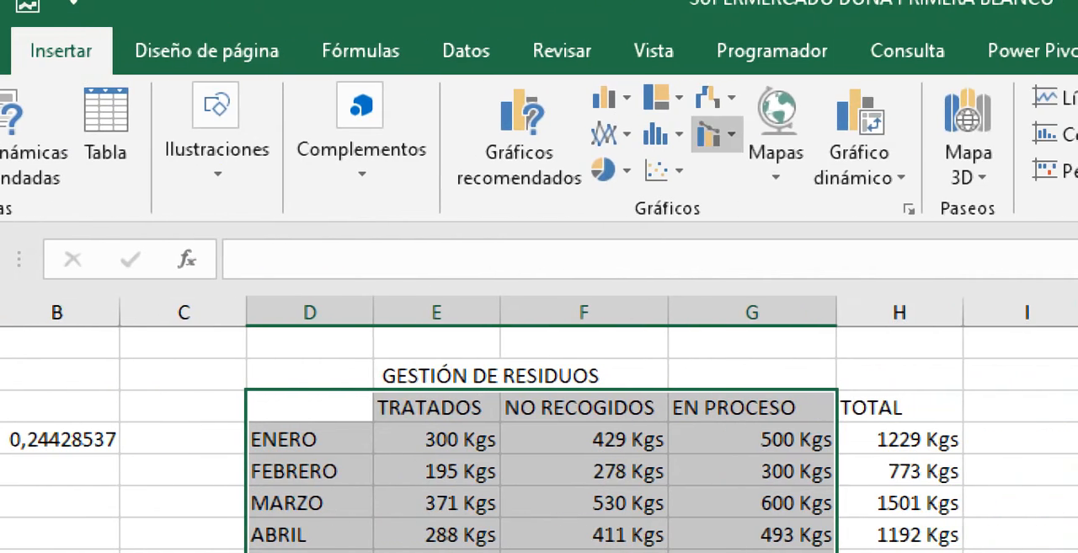
left_click(837, 132)
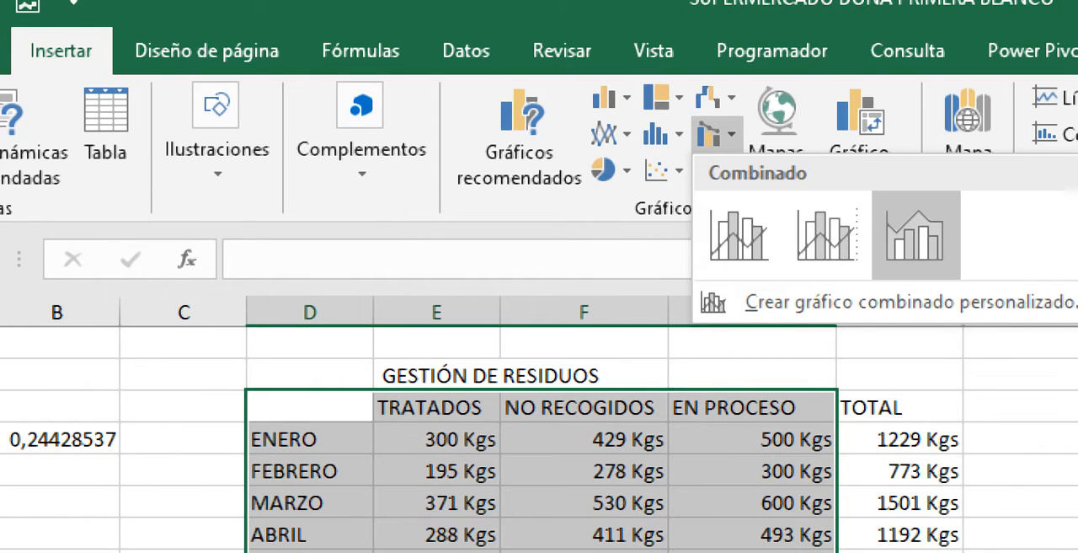
left_click(828, 235)
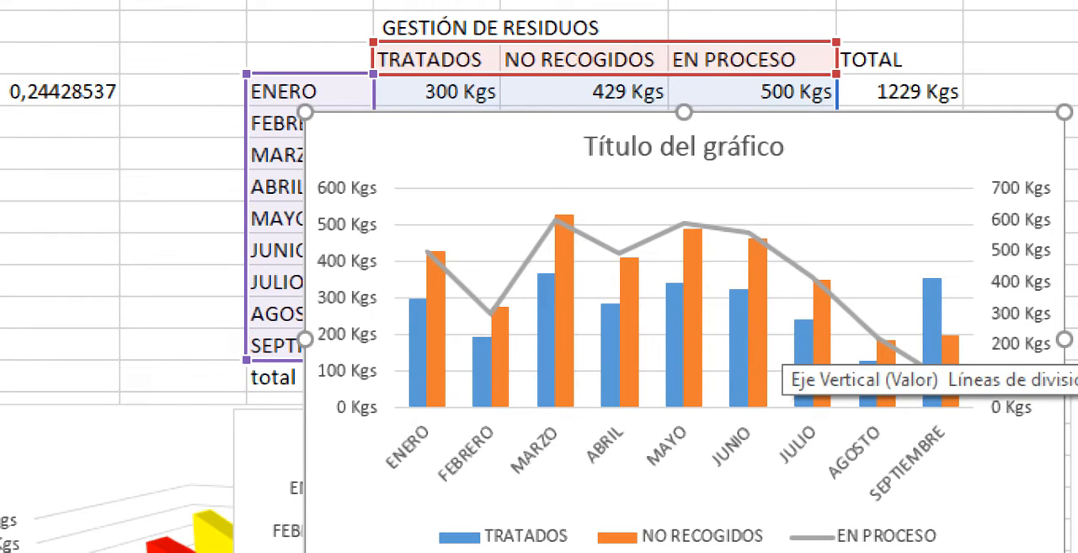
right_click(470, 145)
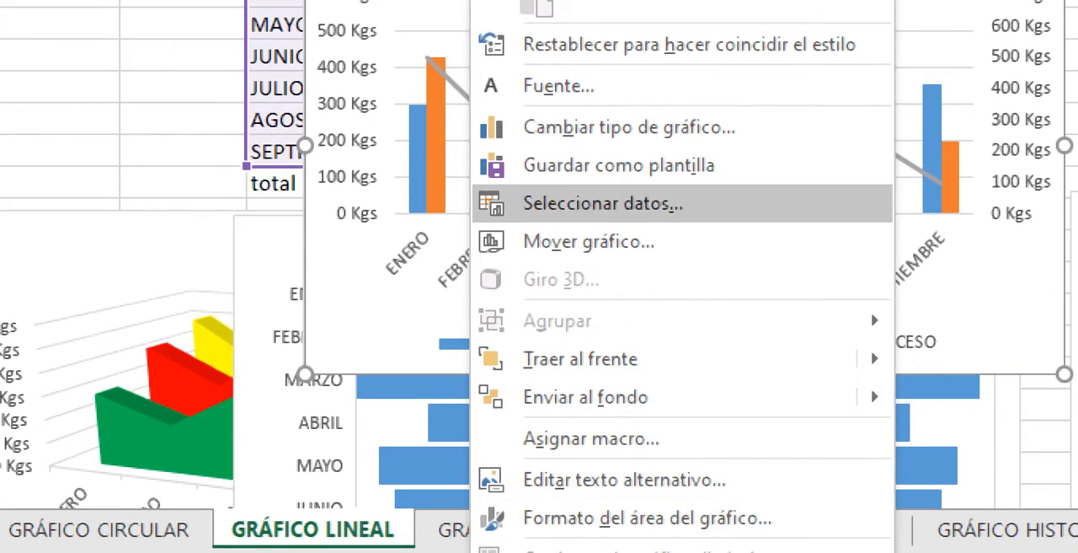
left_click(629, 127)
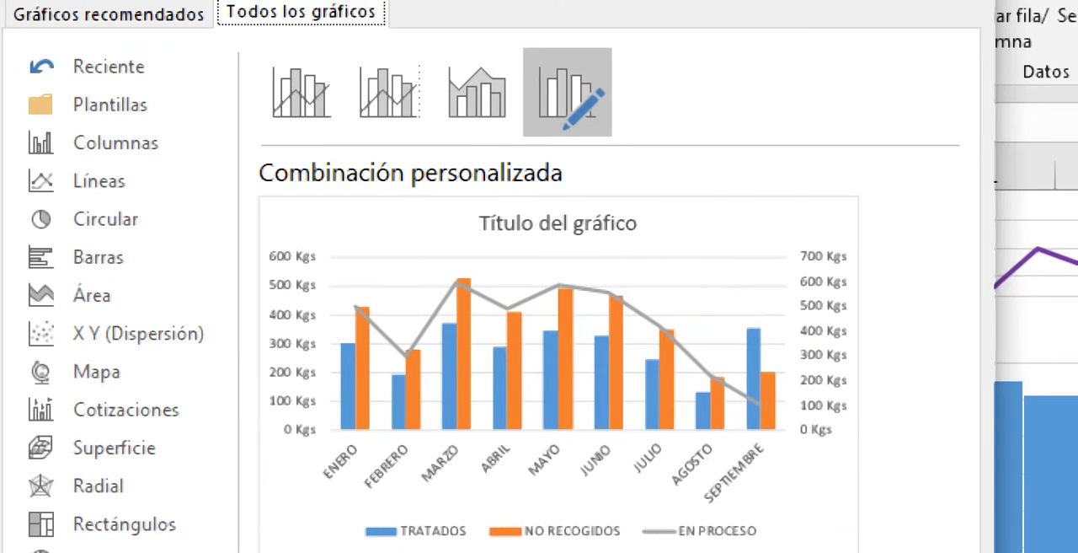
left_click(959, 5)
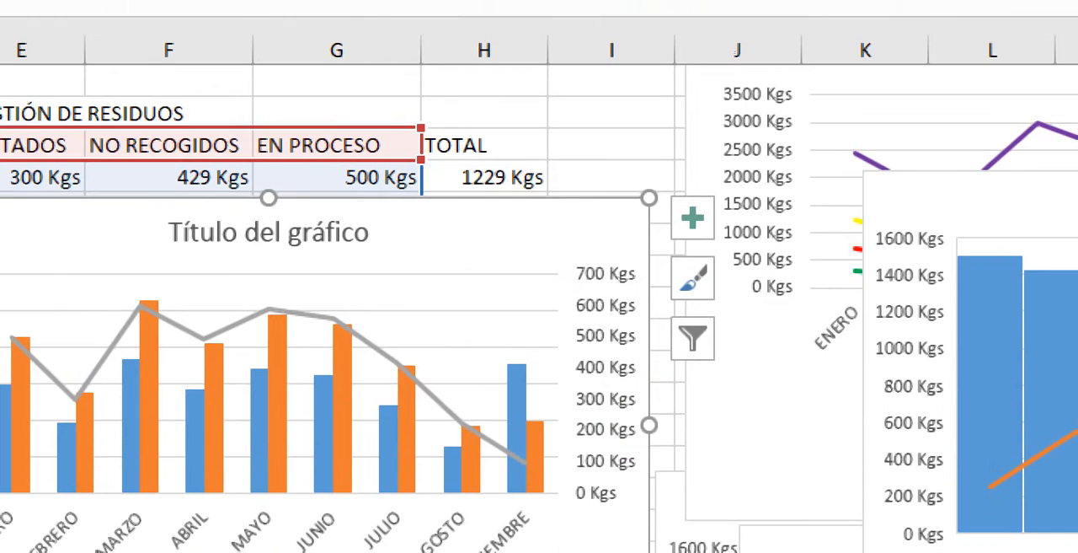
- Extend the combination chart's data range to include the TOTAL column
left_click_drag(421, 159, 548, 159)
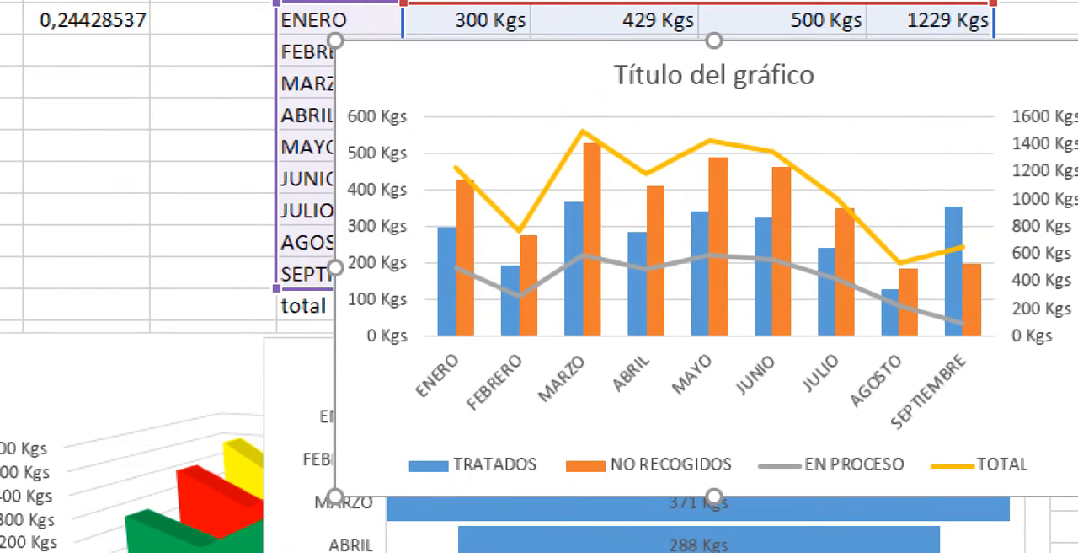
right_click(499, 78)
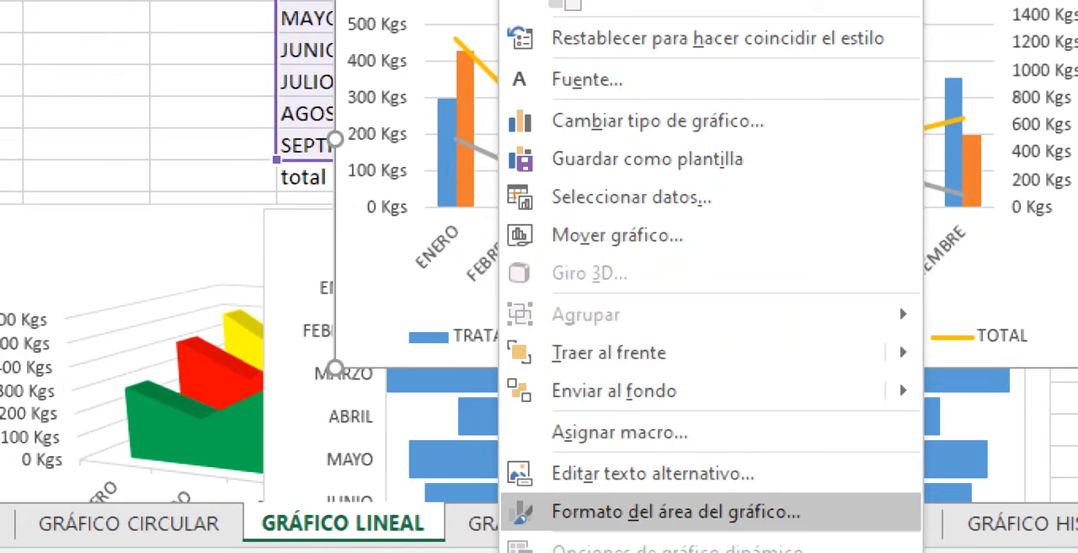
left_click(712, 504)
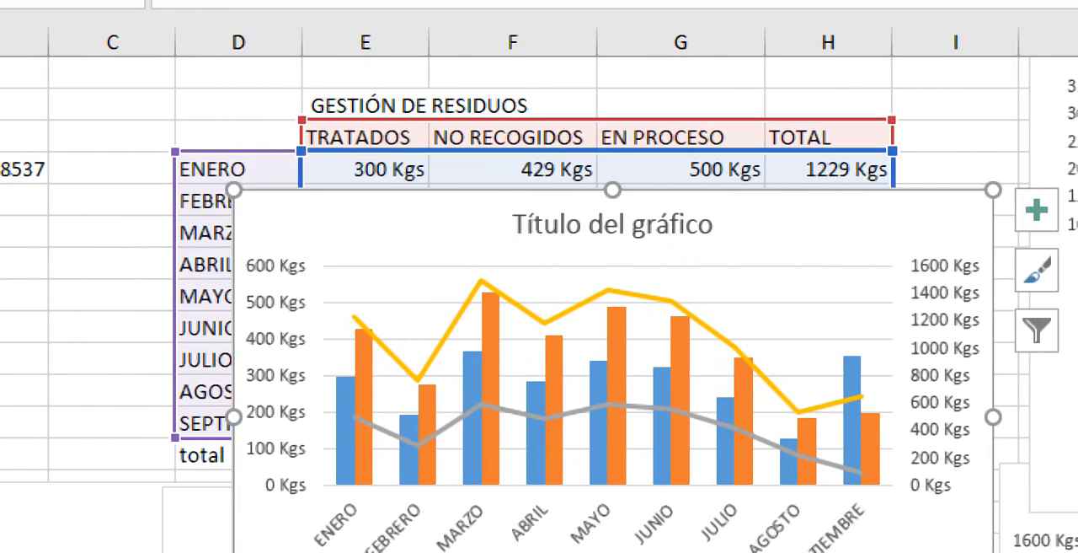
- Open the combination chart's type settings and change the TRATADOS series to Área
right_click(387, 221)
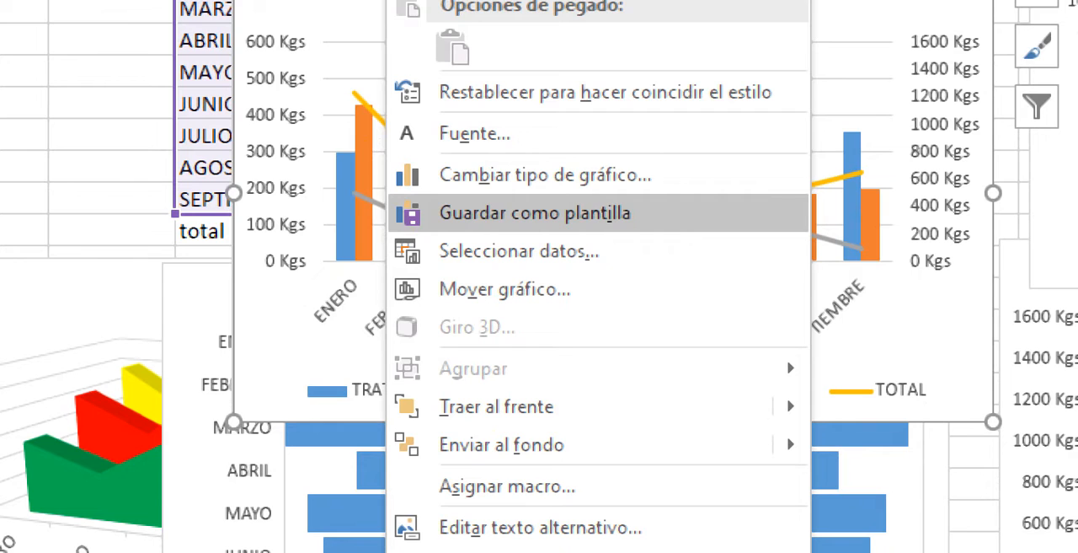
left_click(545, 175)
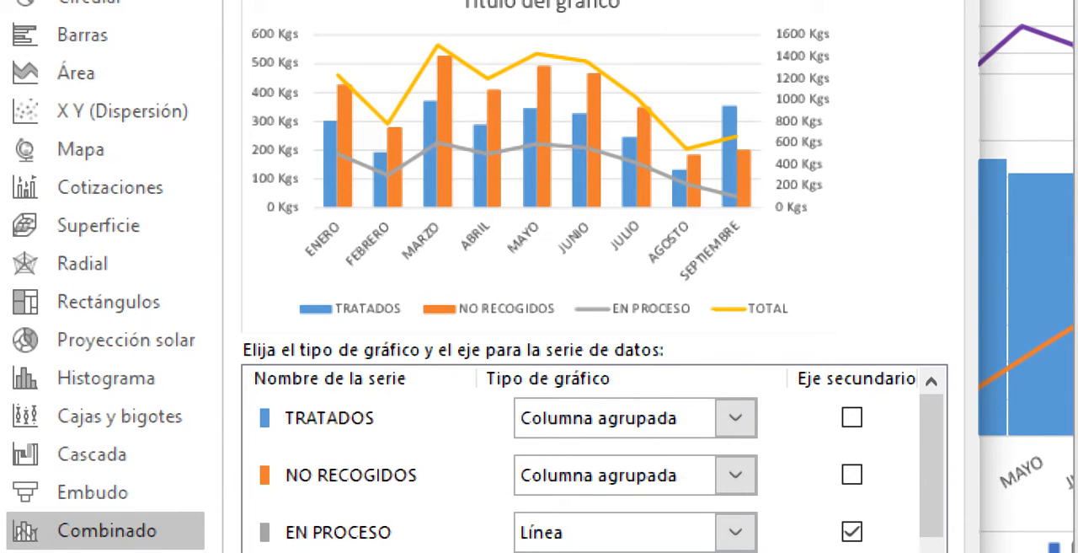
left_click(329, 418)
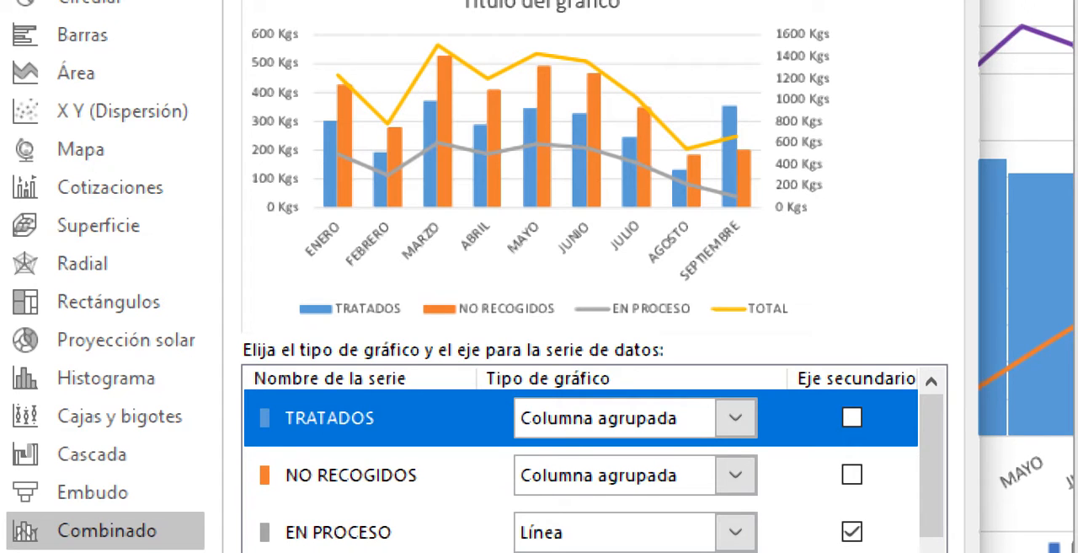
left_click(736, 418)
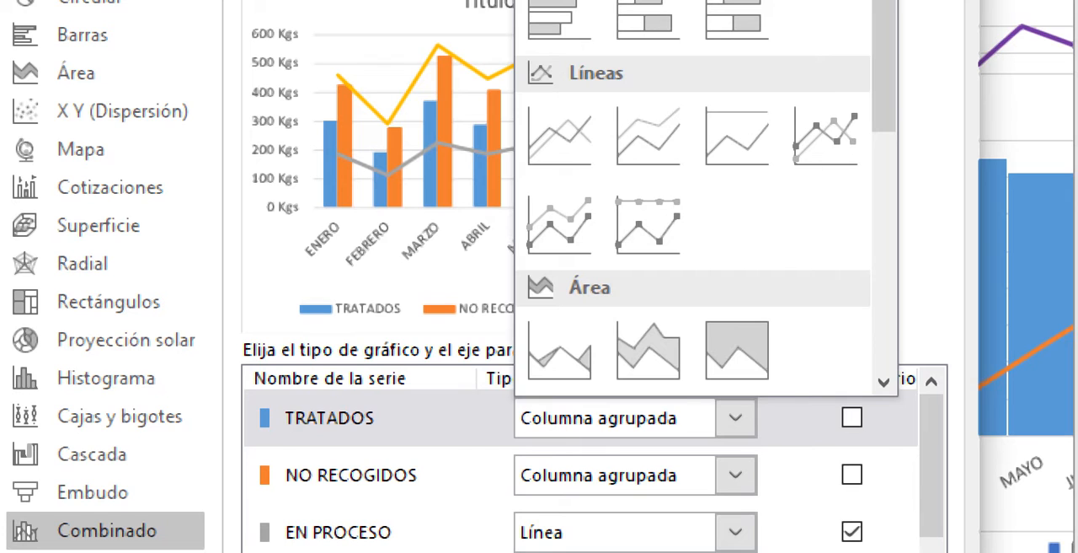
left_click(559, 349)
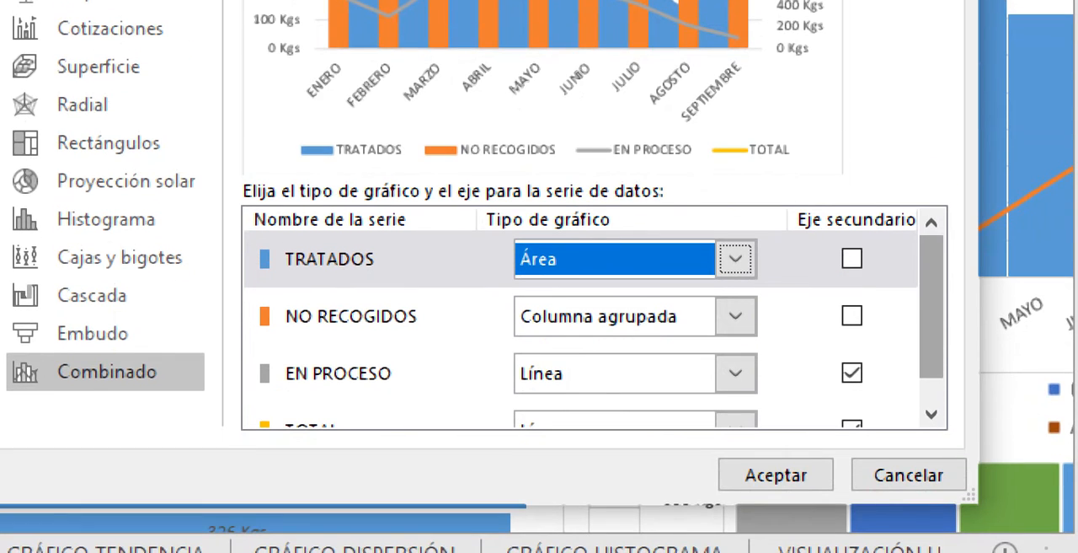
- Change the EN PROCESO series to Columna agrupada in the custom combination
left_click_drag(931, 459, 931, 469)
left_click_drag(931, 322, 931, 336)
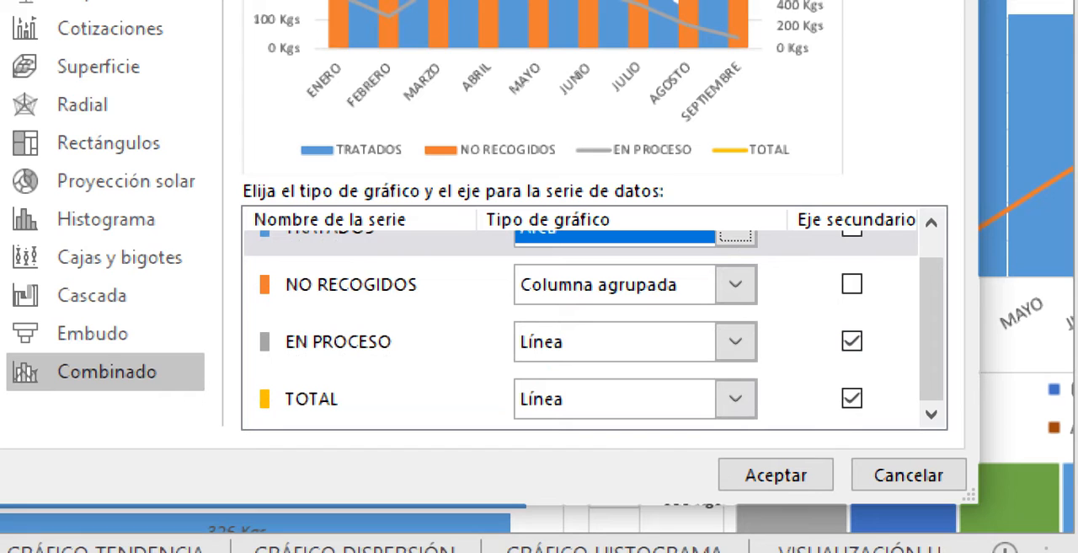
left_click(351, 284)
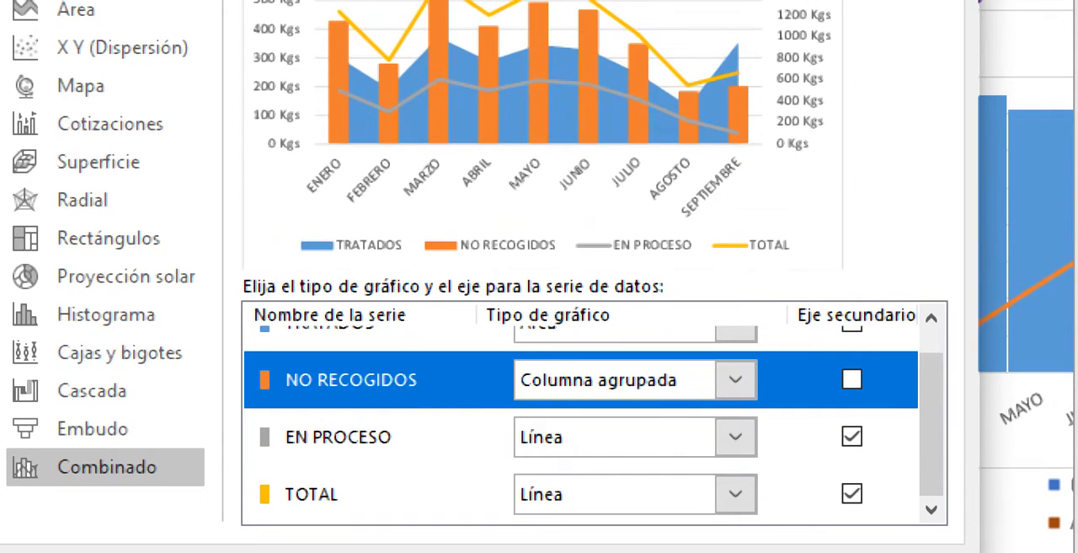
left_click(351, 437)
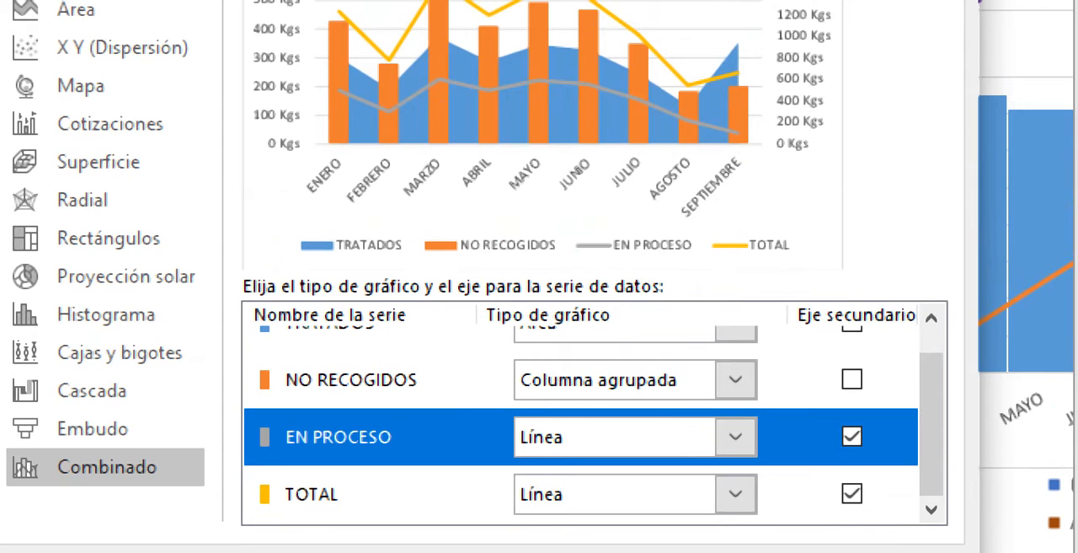
left_click(735, 437)
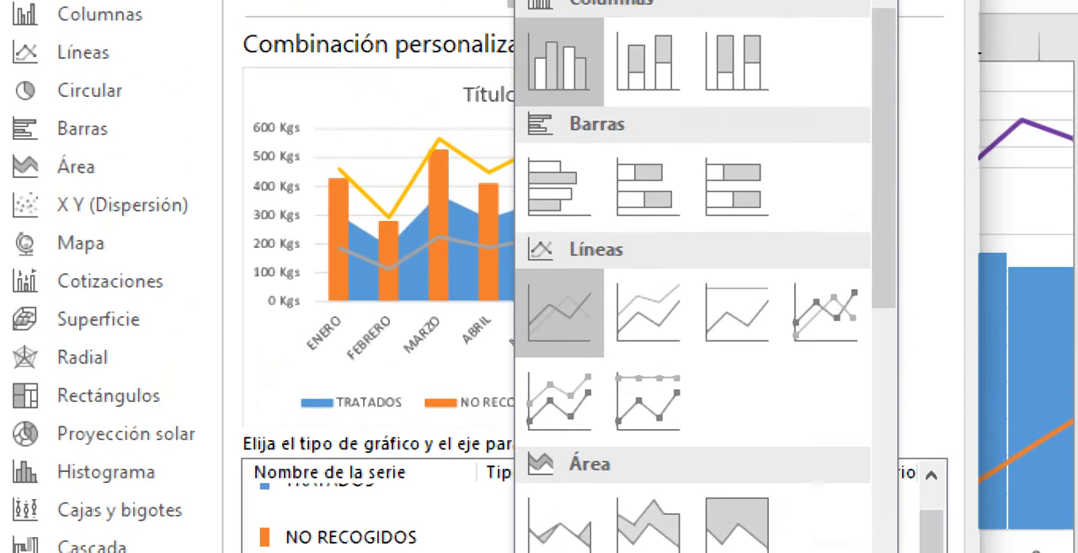
left_click(665, 58)
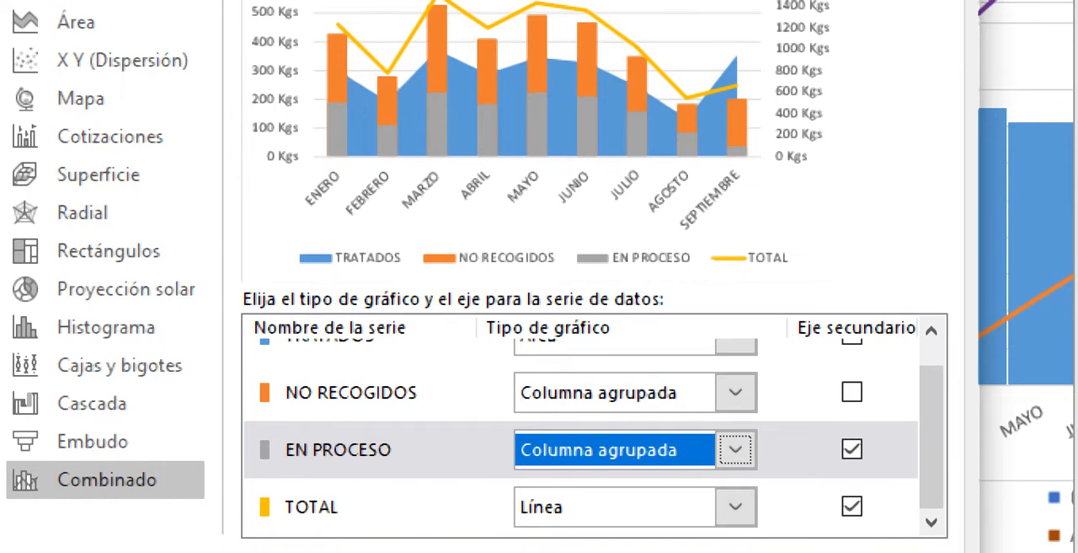
left_click(736, 449)
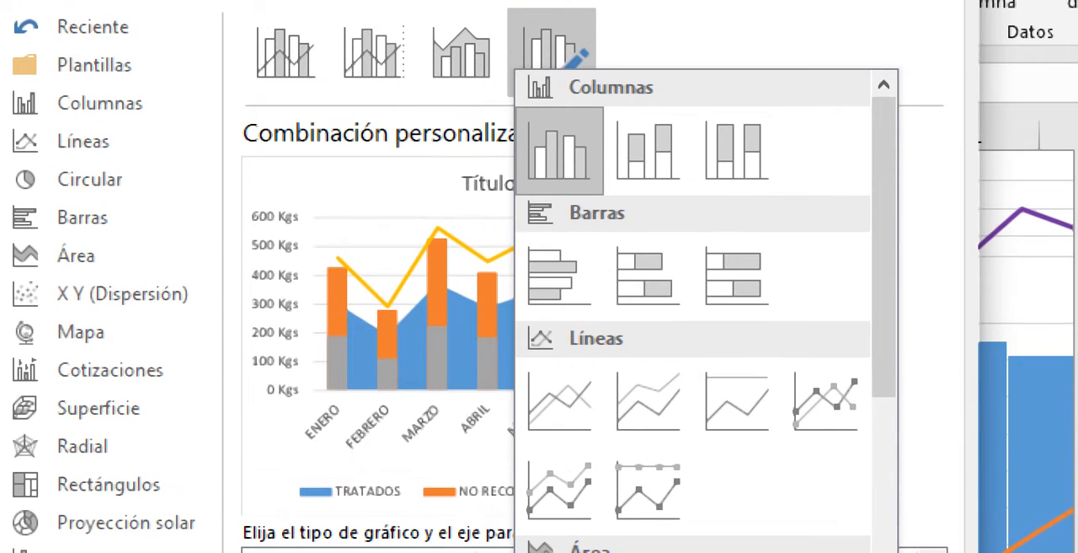
left_click(561, 152)
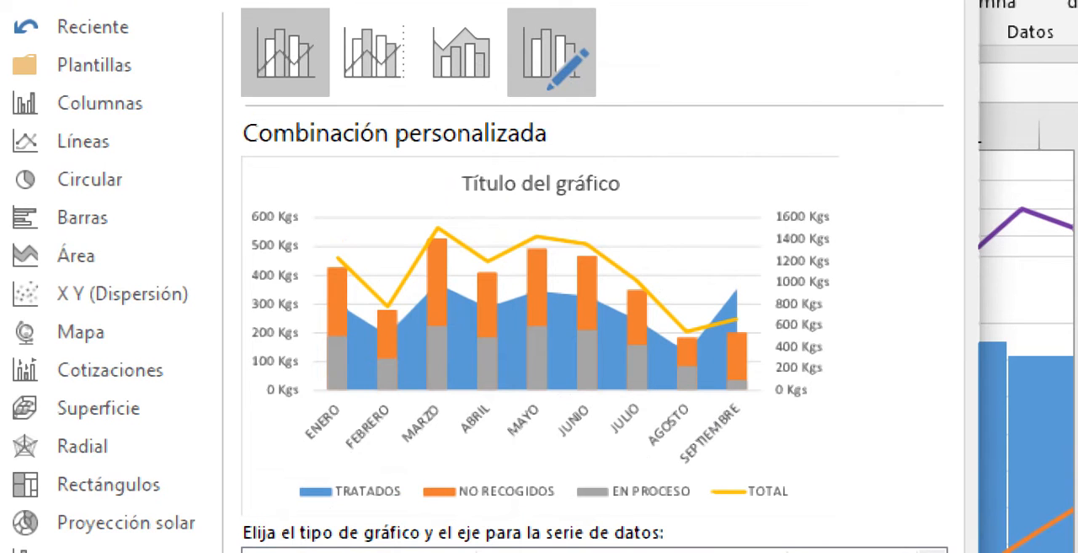
- Switch the combination to the clustered column and line preset, and change the EN PROCESO series to Línea con marcadores
left_click(285, 52)
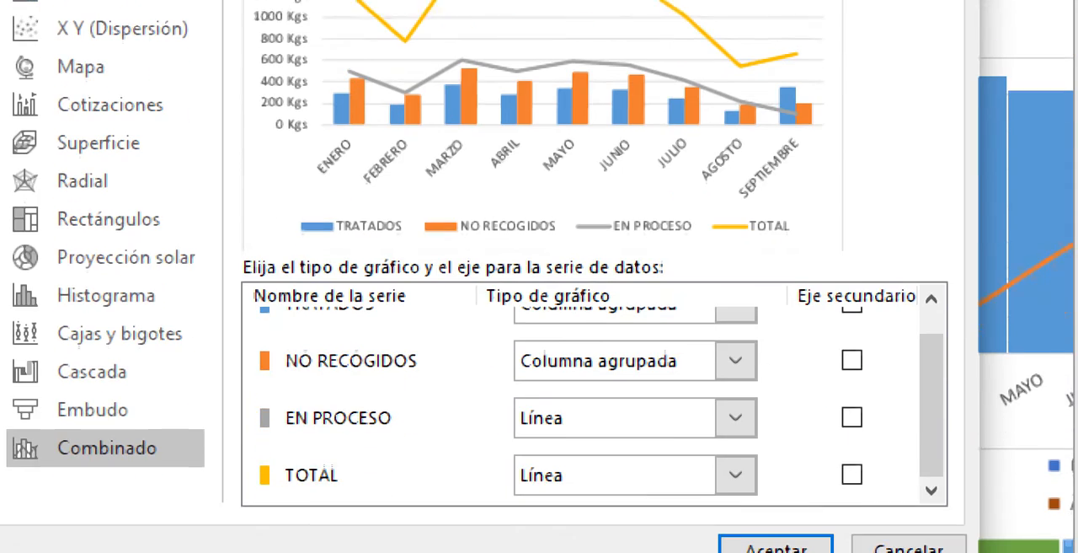
scroll(931, 371, "up", 1)
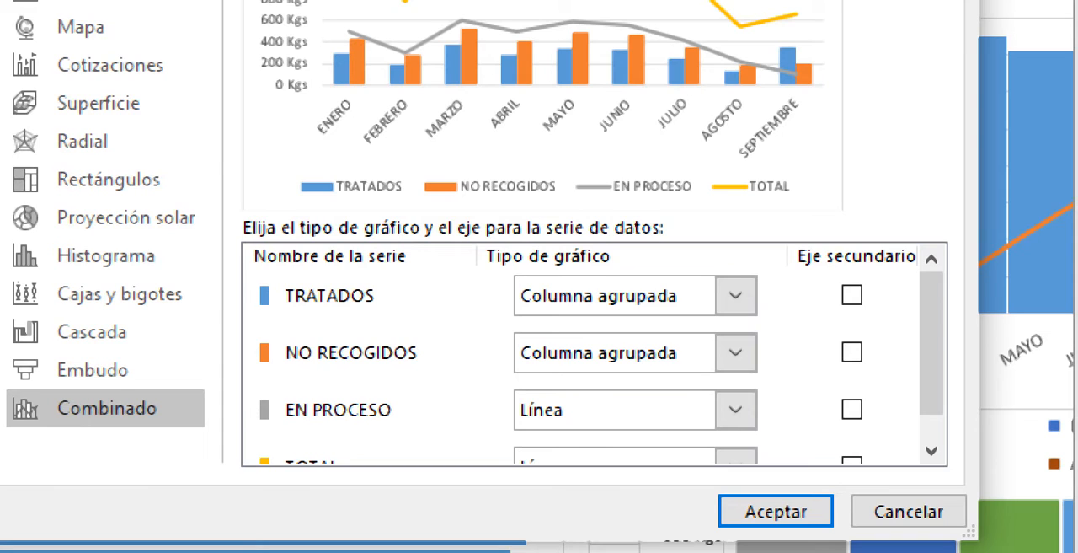
left_click(736, 410)
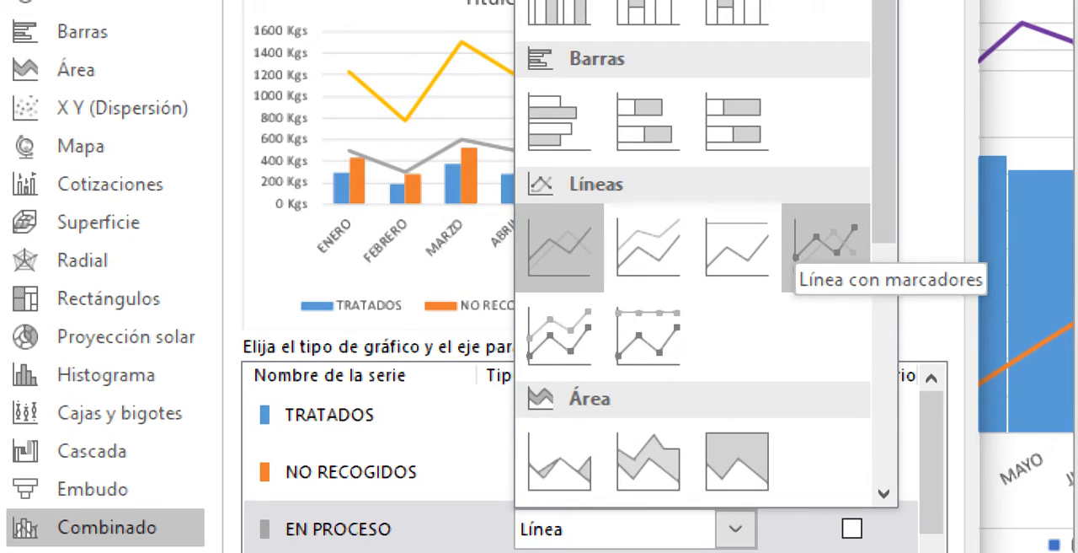
left_click(821, 247)
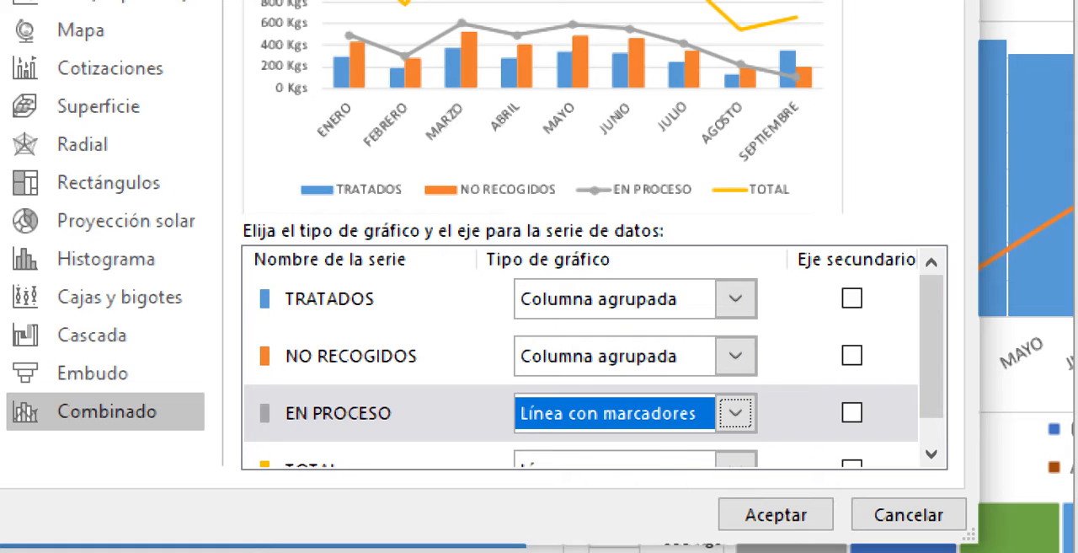
- Change the TRATADOS and NO RECOGIDOS series to Columna apilada and apply the custom combination to the chart
left_click(736, 299)
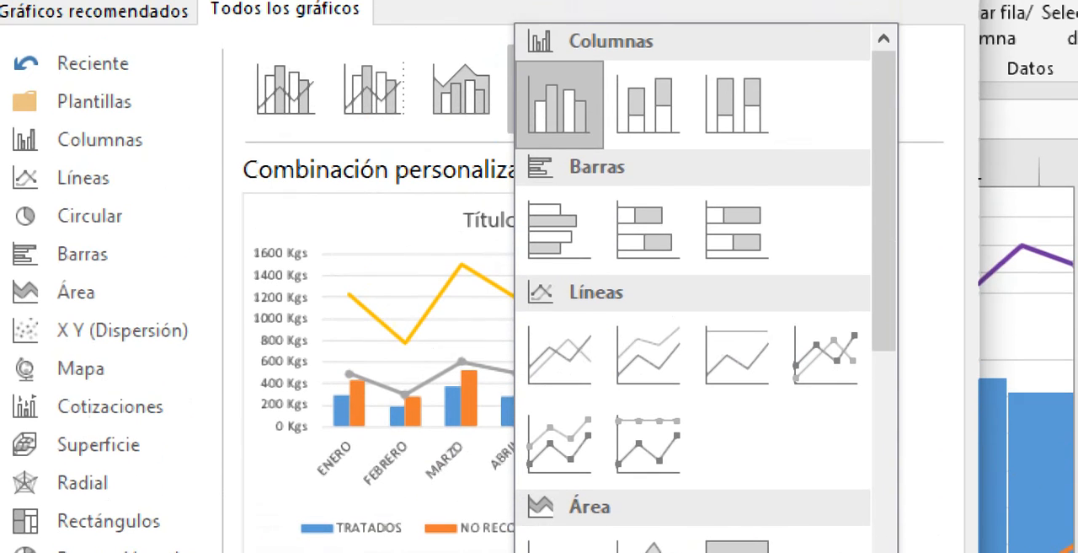
left_click(647, 105)
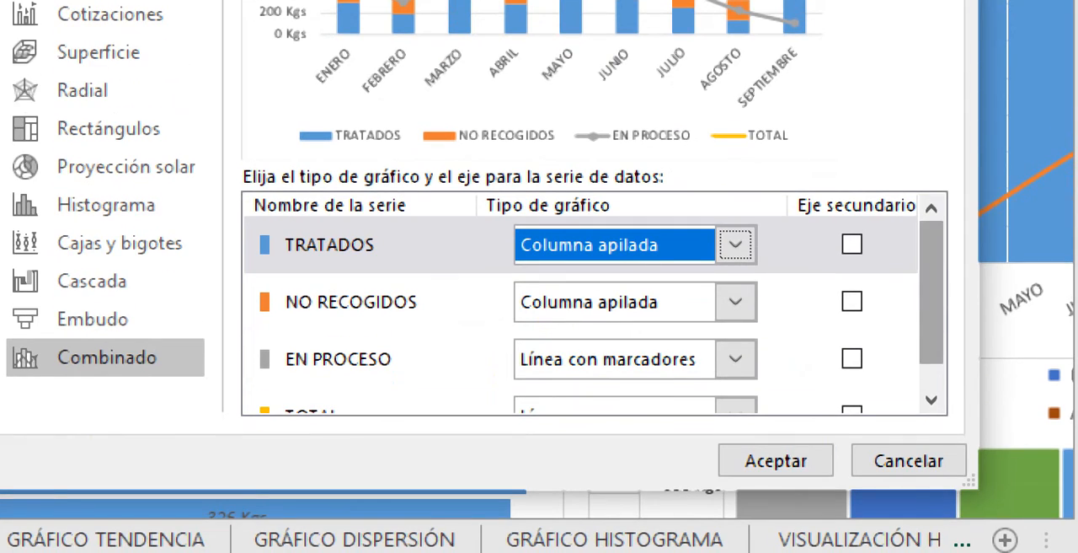
scroll(931, 287, "down", 1)
left_click(776, 461)
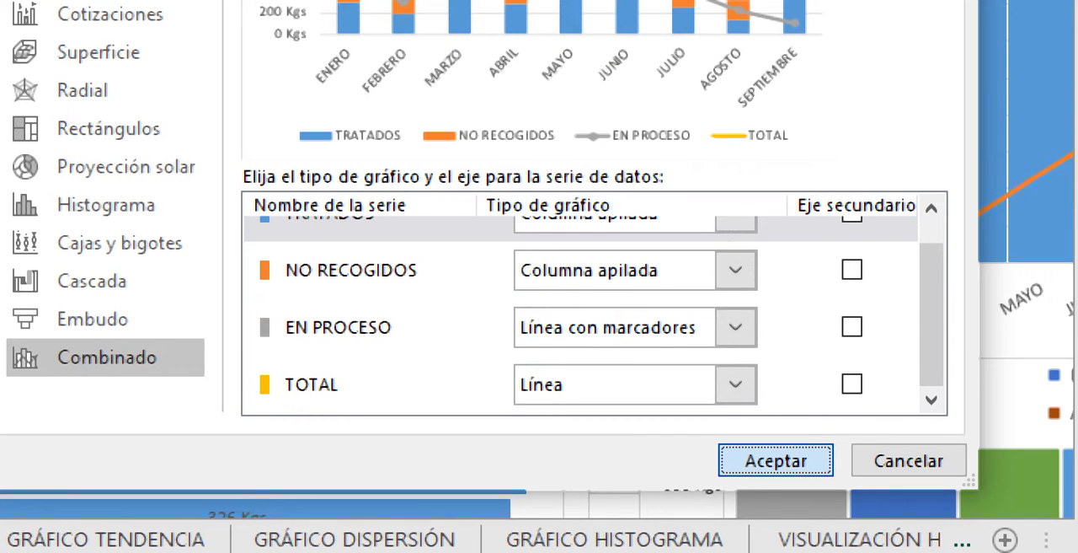
left_click(776, 461)
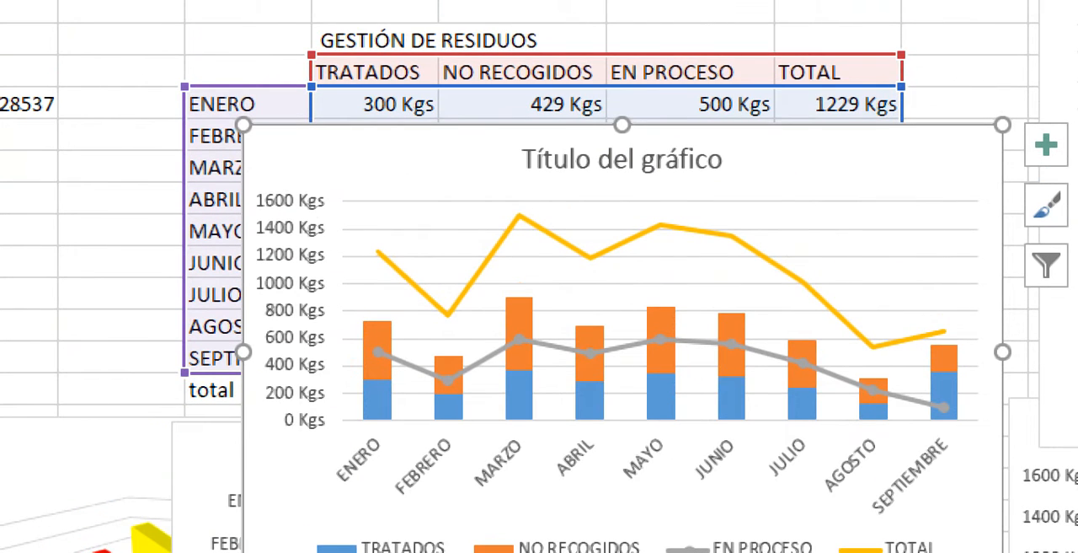
- Set the fill and outline of the TOTAL line series to standard purple
left_click(661, 225)
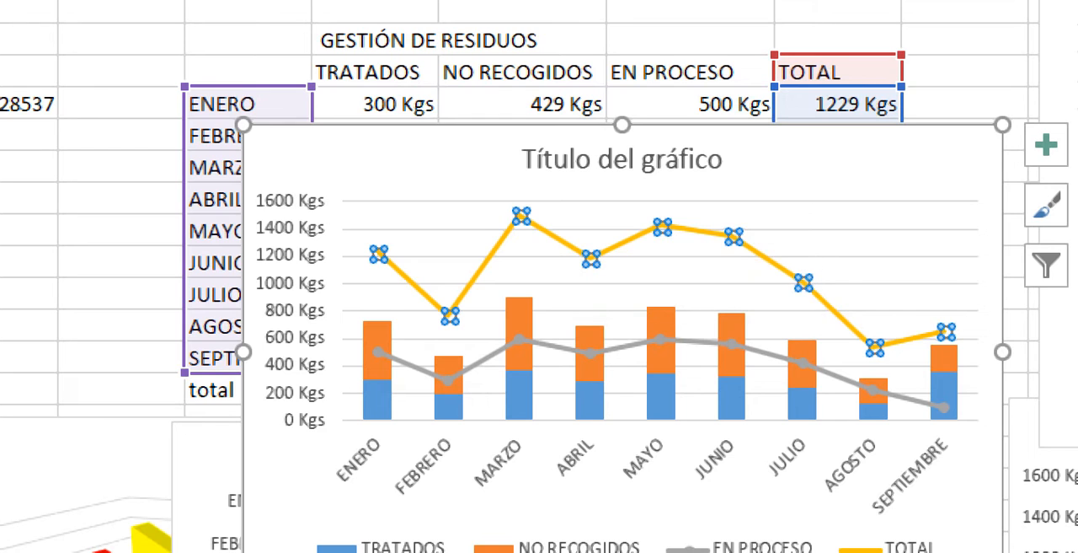
right_click(749, 242)
left_click(794, 160)
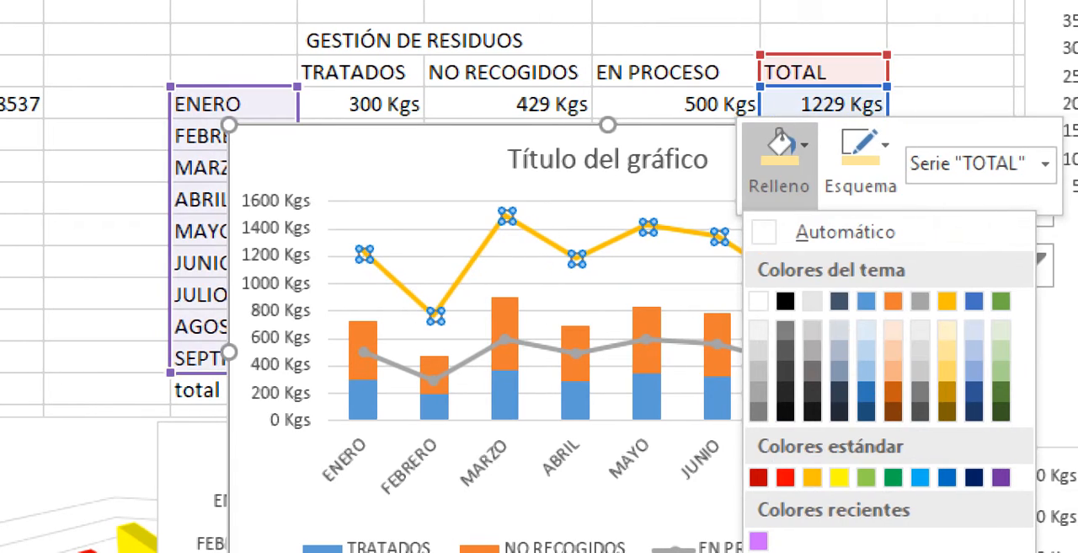
left_click(1001, 477)
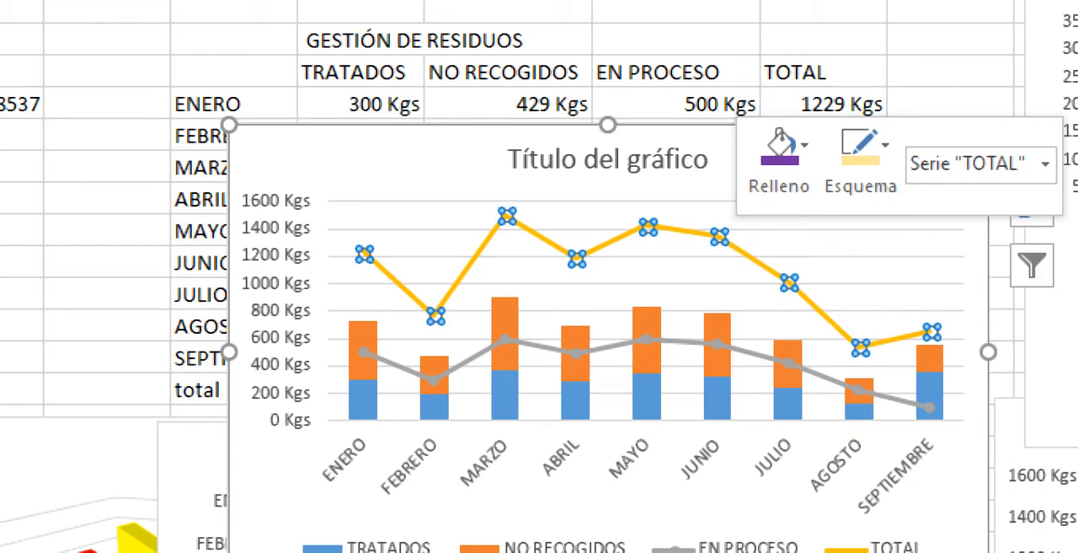
left_click(861, 164)
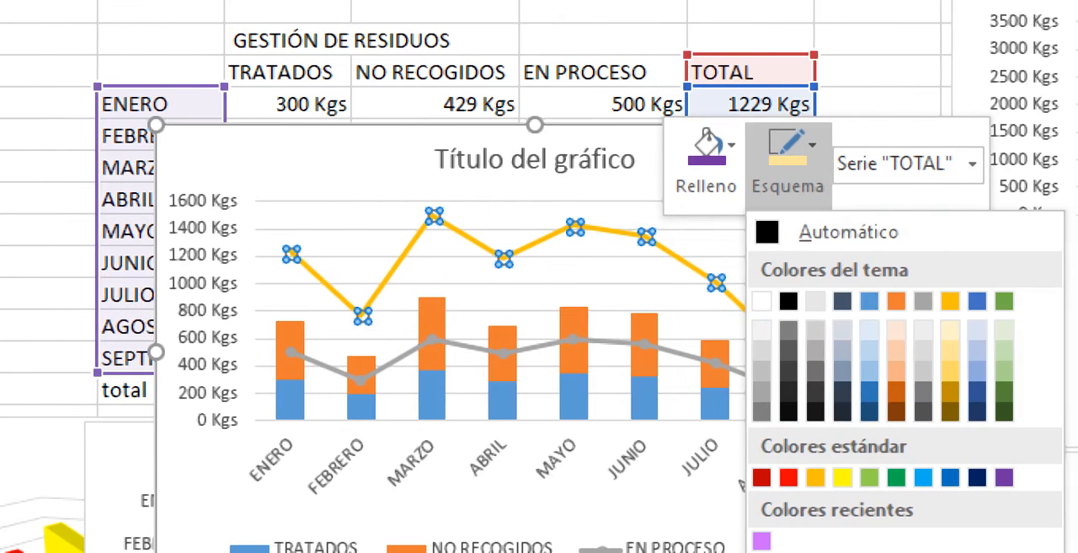
left_click(1073, 477)
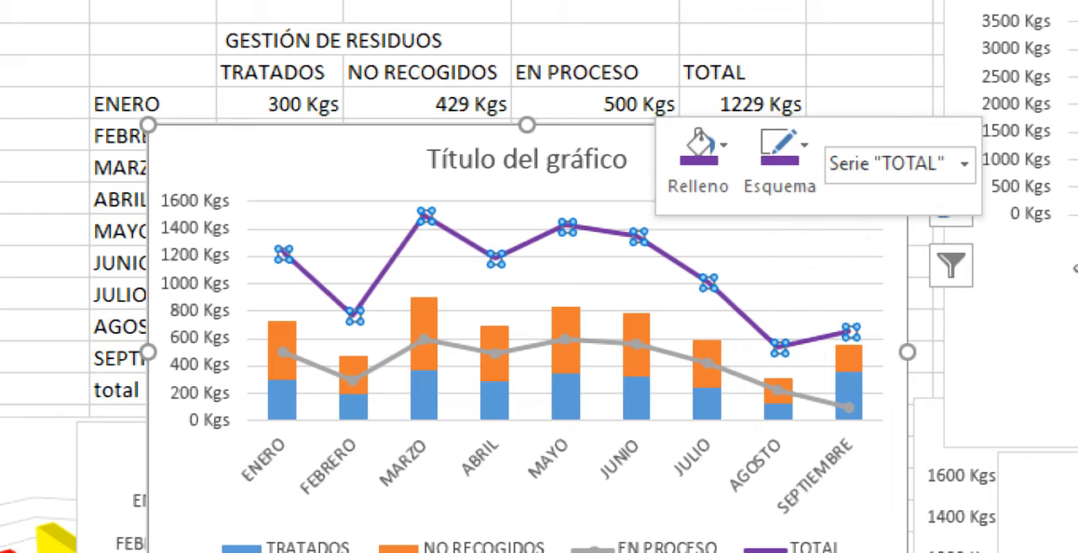
- Set the markers and line of the EN PROCESO series to standard yellow
left_click(419, 272)
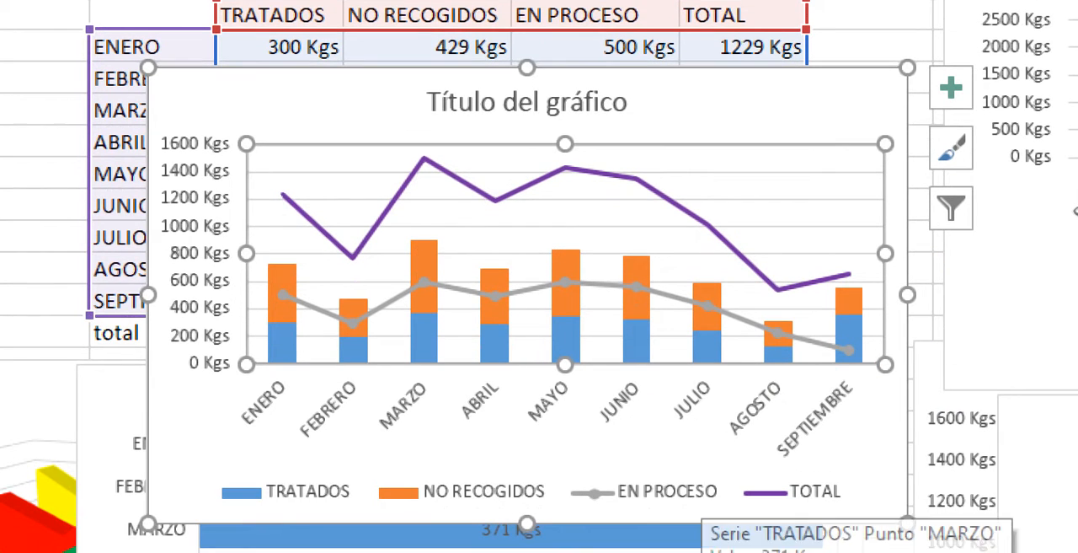
left_click(693, 496)
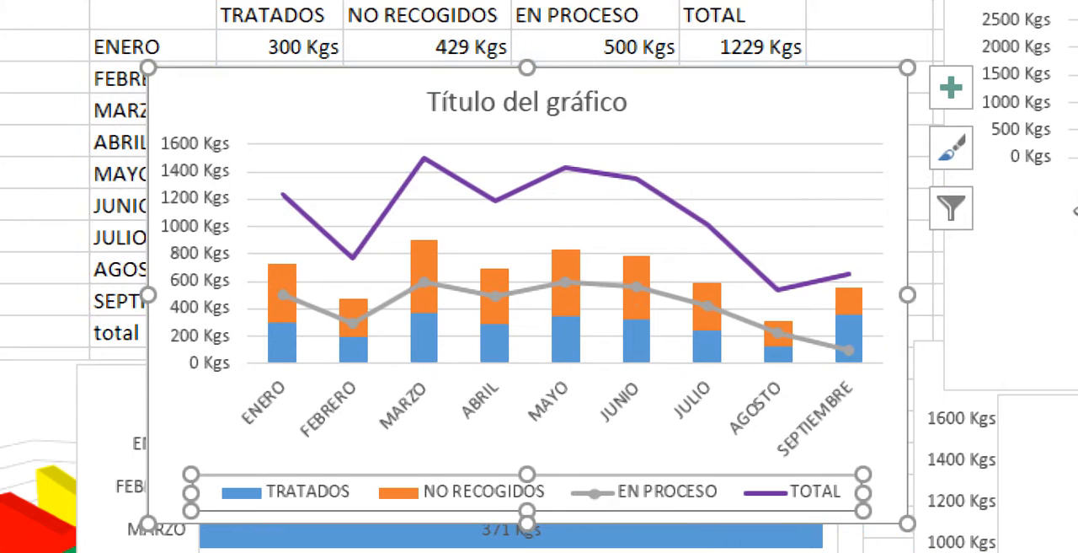
left_click(672, 302)
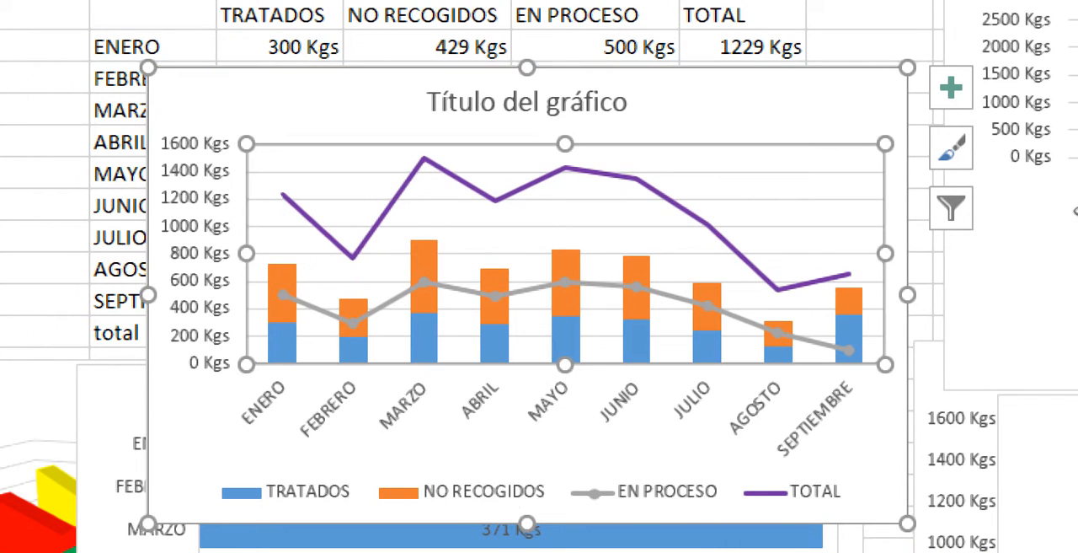
left_click(674, 295)
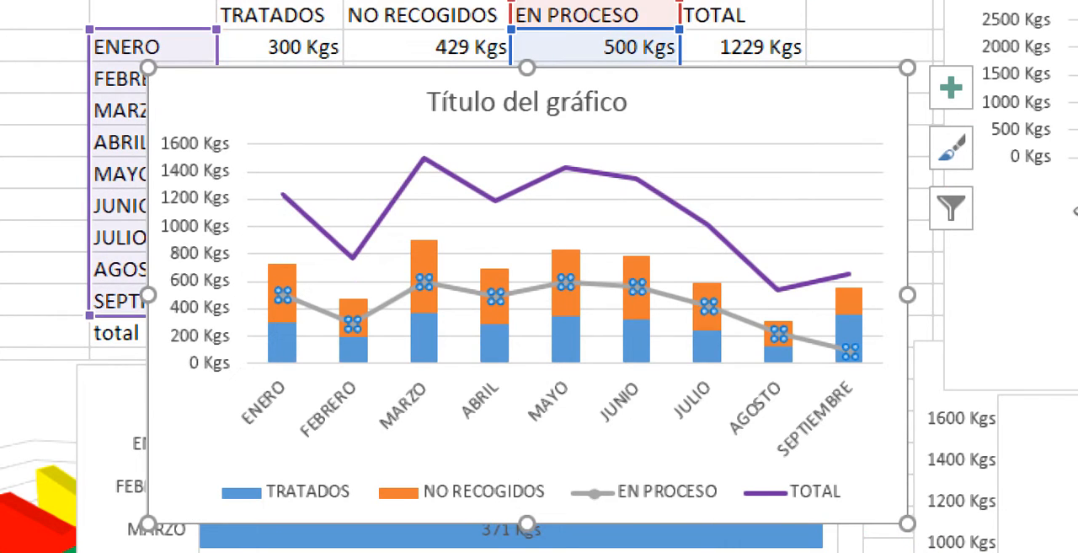
right_click(540, 288)
left_click(583, 202)
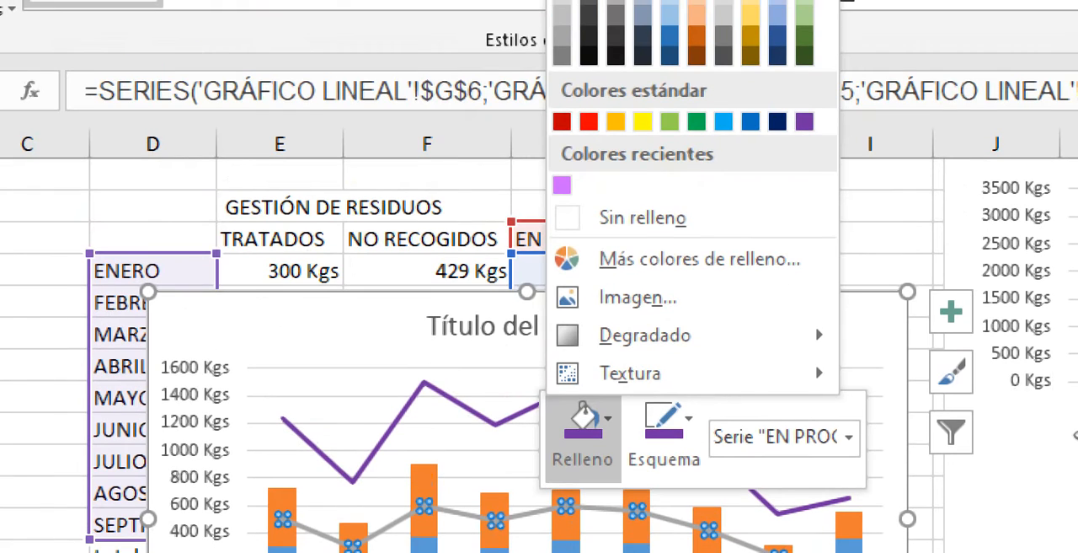
left_click(643, 121)
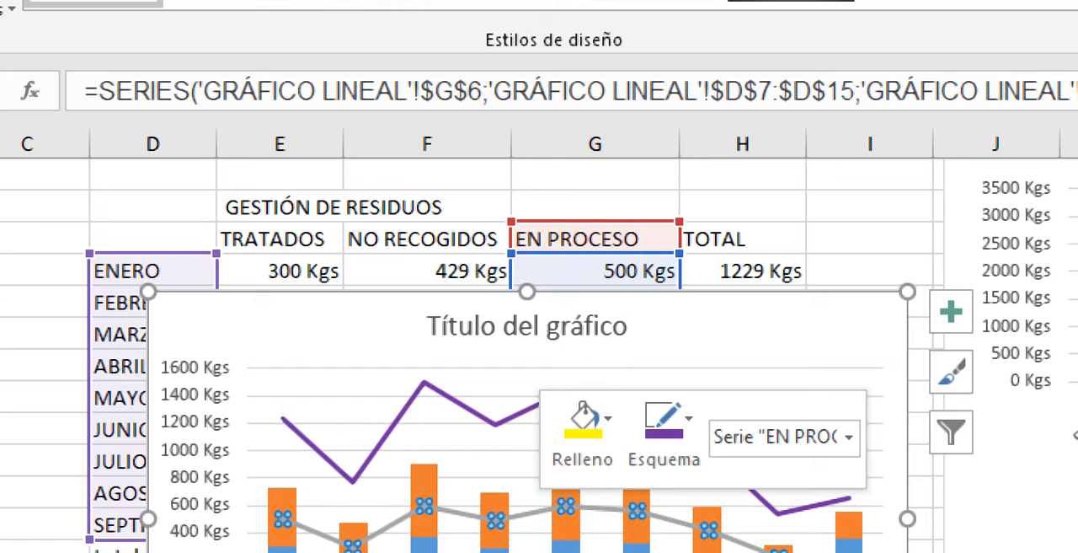
left_click(666, 419)
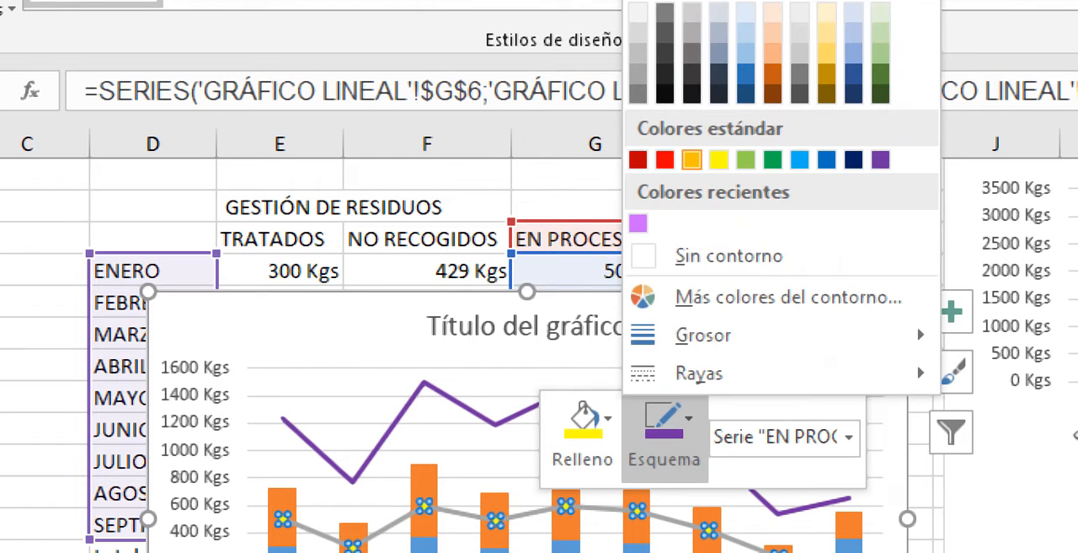
left_click(692, 159)
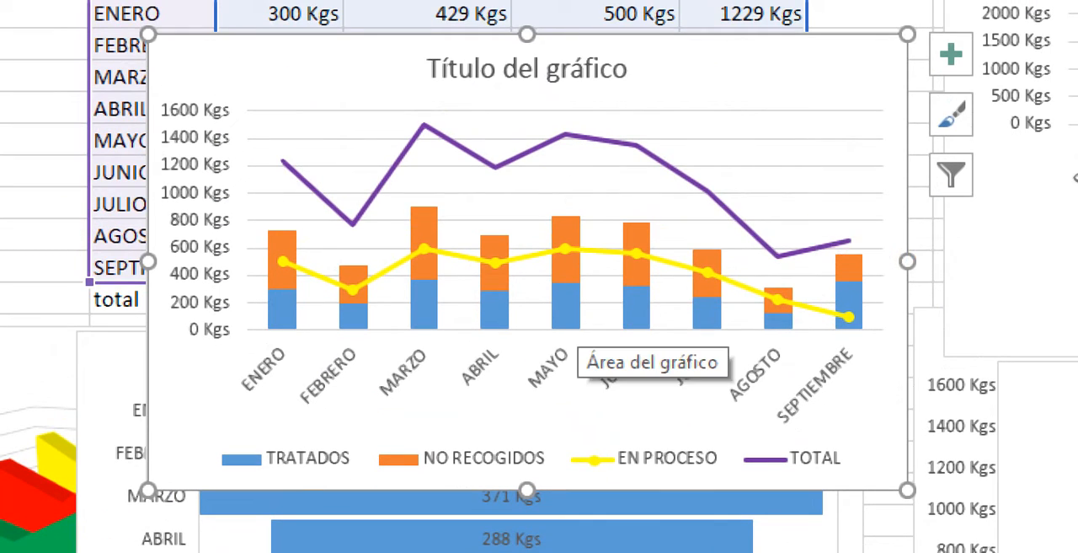
- Give the TRATADOS columns a standard green fill and a light green outline
left_click(566, 321)
right_click(562, 312)
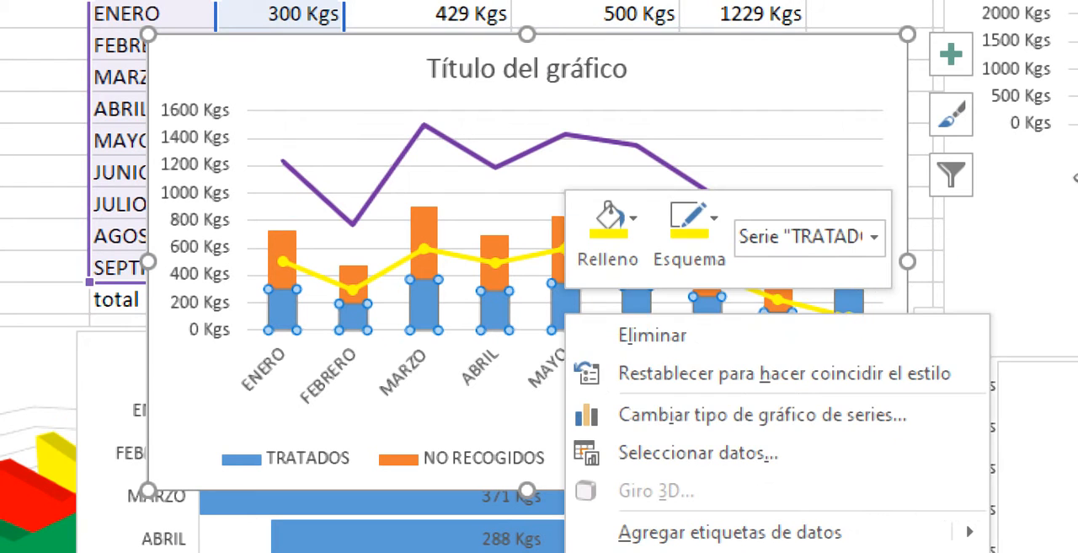
left_click(608, 236)
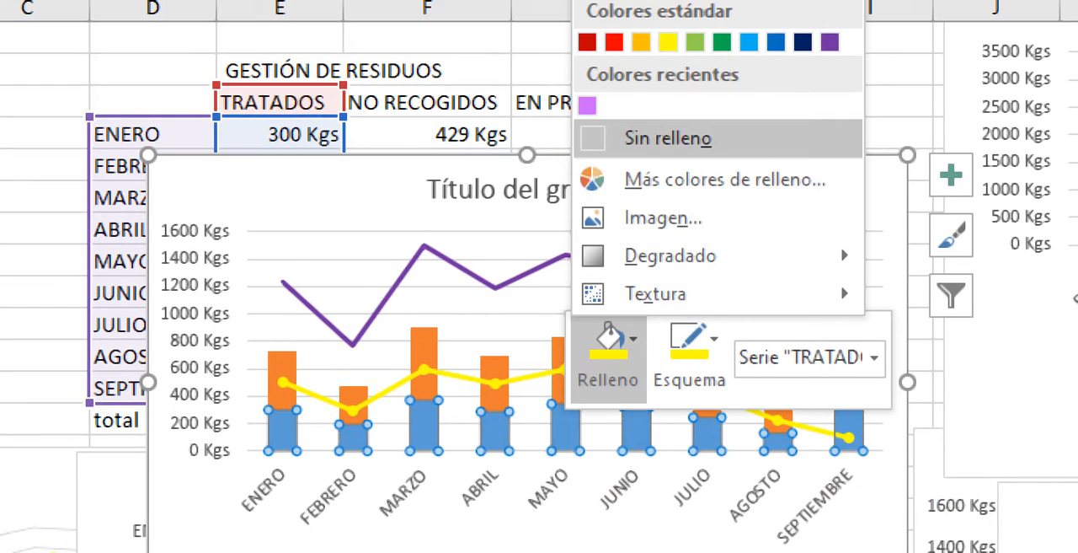
left_click(722, 41)
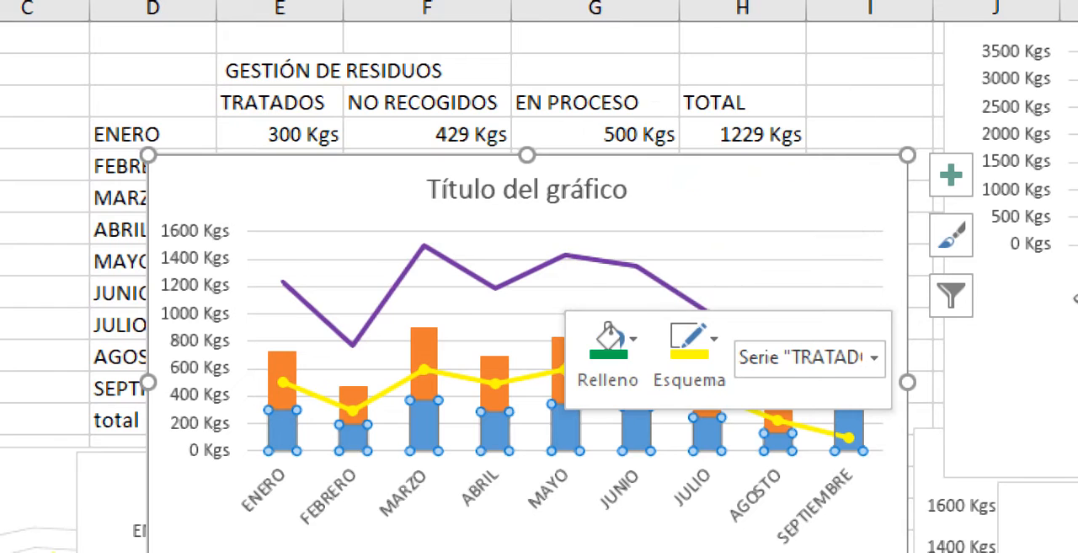
left_click(690, 345)
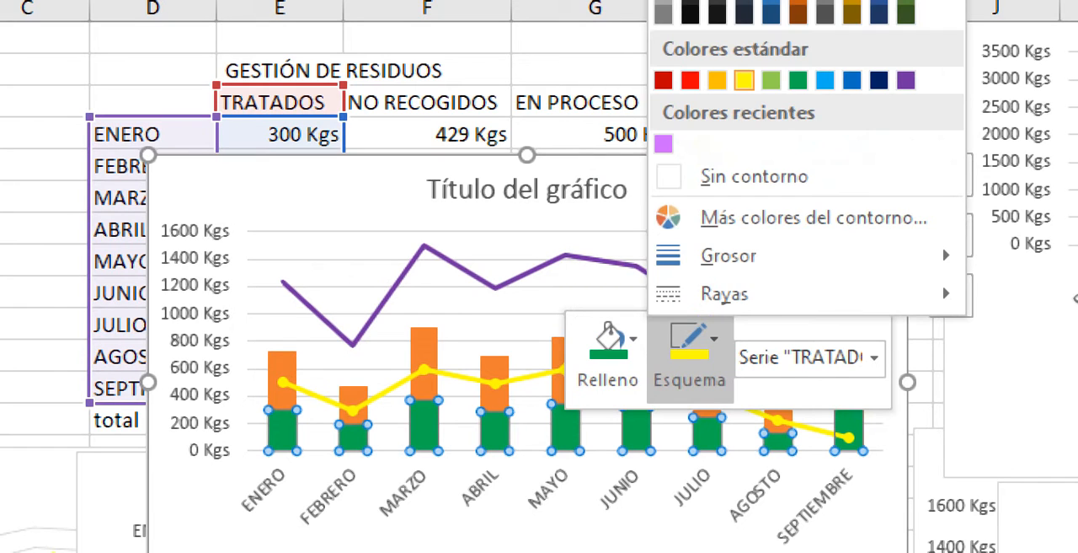
left_click(771, 80)
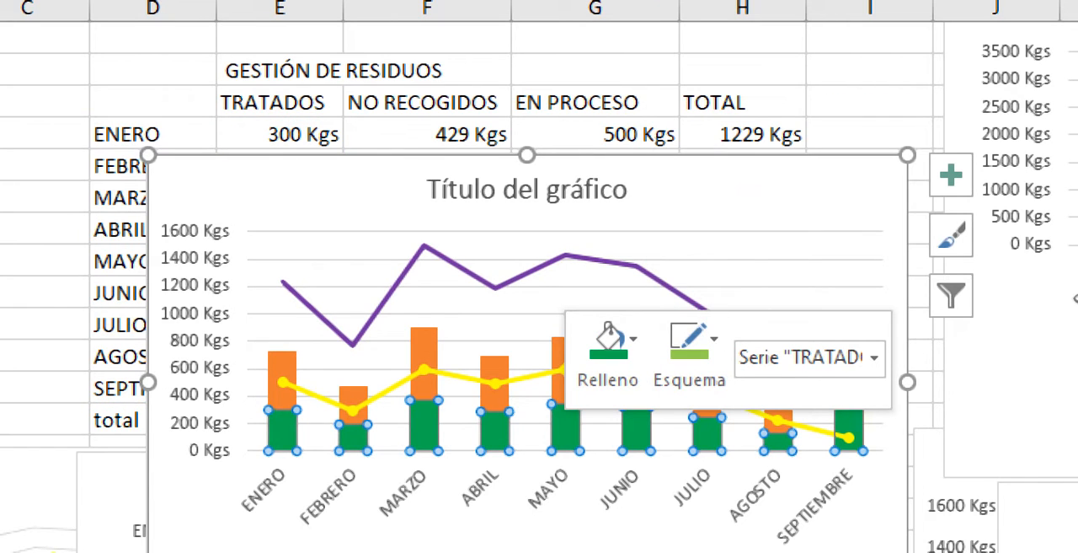
- Give the NO RECOGIDOS columns a pale orange outline and a light orange theme fill, and deselect the chart
left_click(424, 354)
right_click(424, 353)
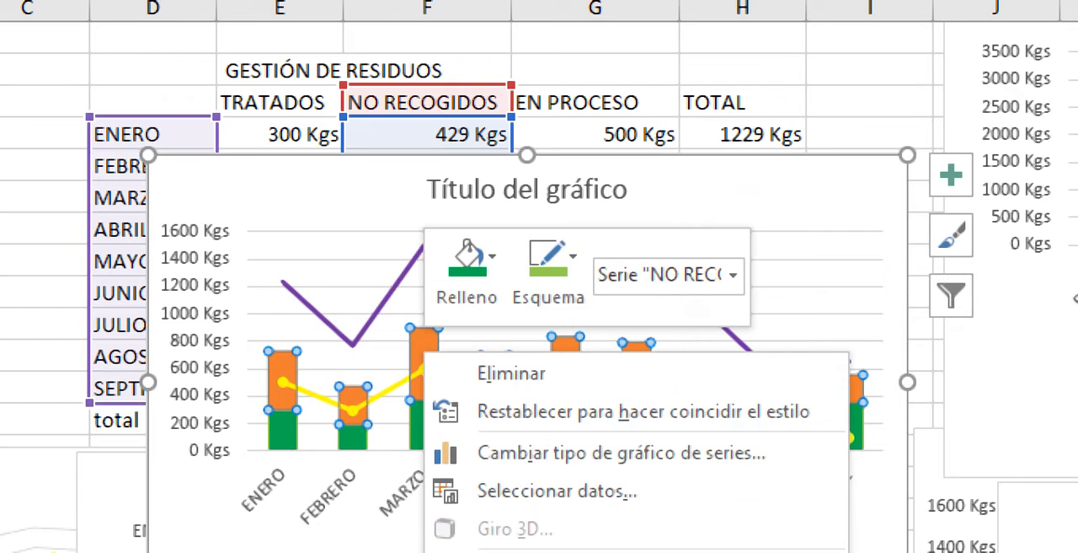
left_click(549, 274)
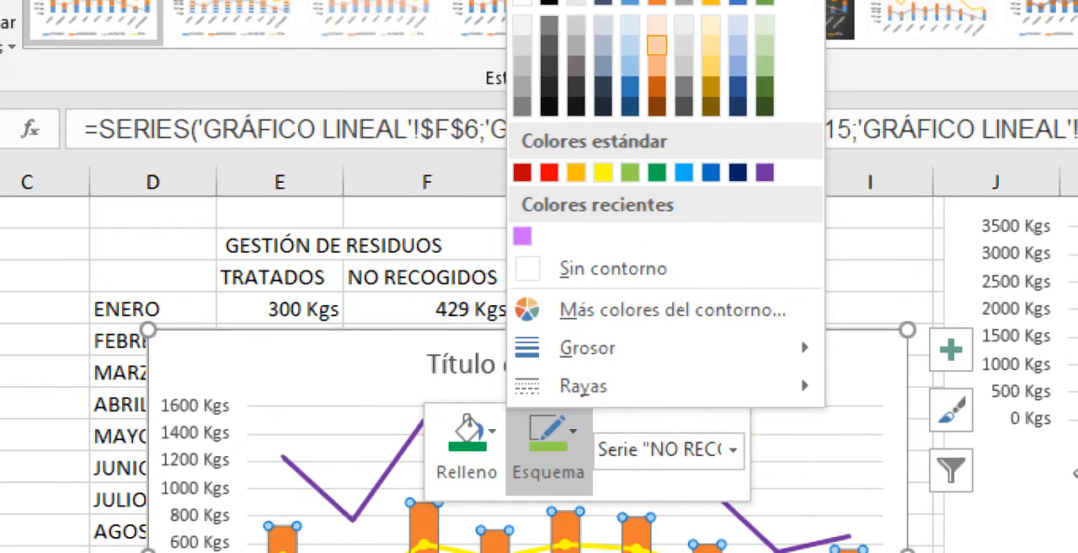
left_click(657, 46)
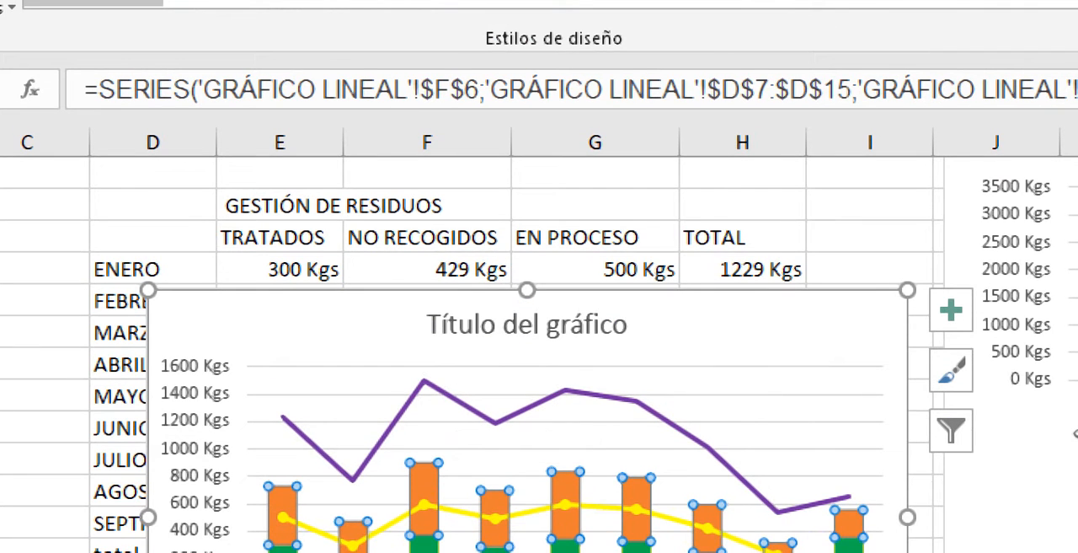
right_click(422, 497)
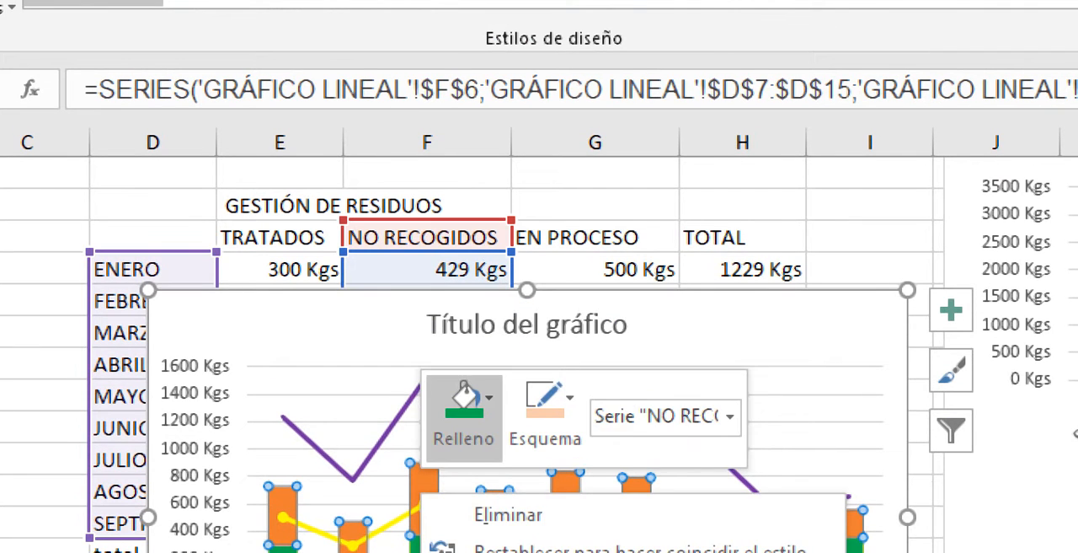
left_click(464, 413)
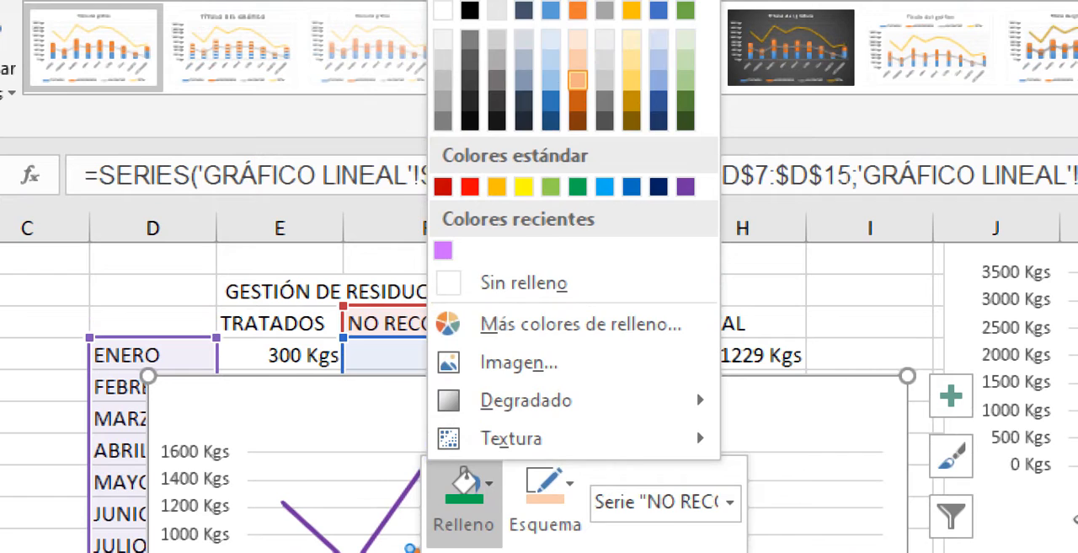
left_click(578, 80)
left_click(38, 482)
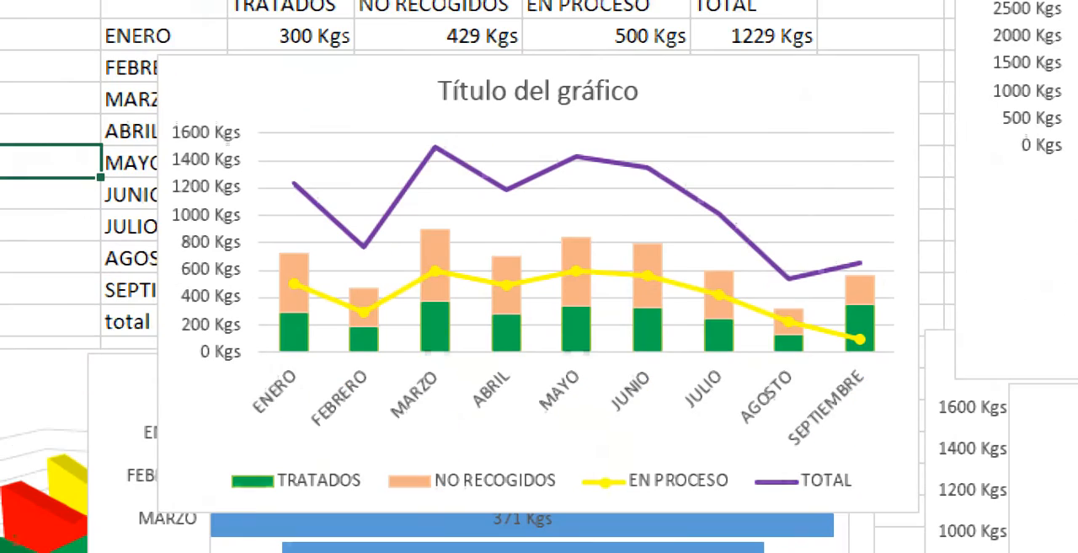
left_click(932, 193)
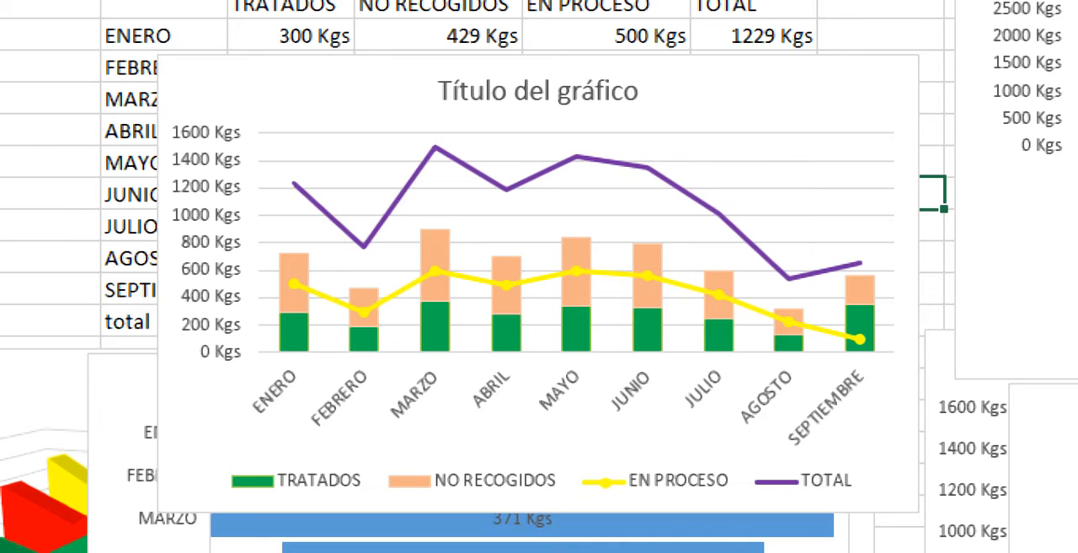
- Replace the combination chart's placeholder title with "GENERACIÓN DE RESIDUOS" and deselect the chart
mouse_move(859, 264)
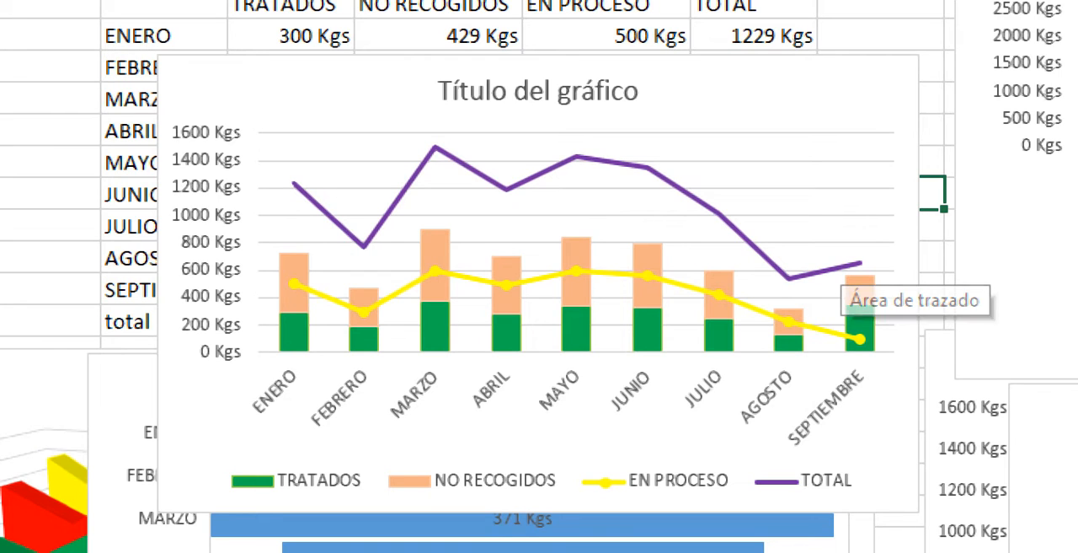
left_click(539, 90)
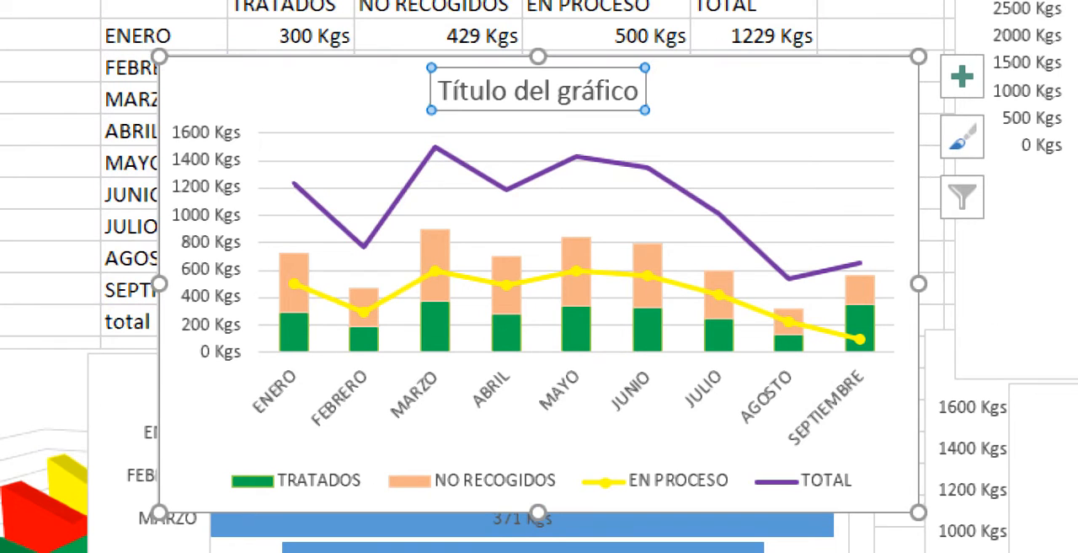
left_click_drag(640, 91, 173, 118)
type("ge")
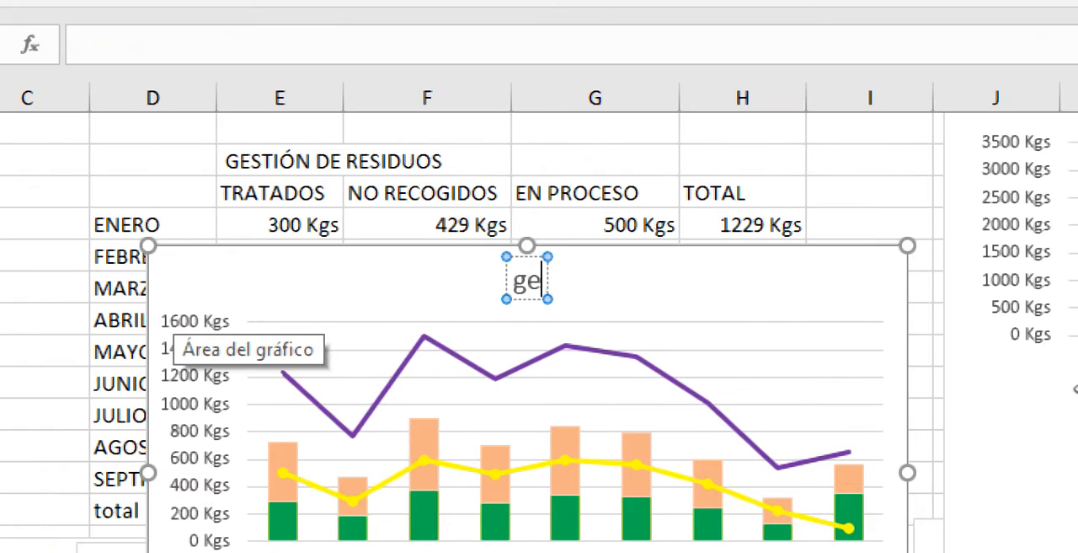
type("nera")
key("BackSpace")
key("BackSpace")
key("BackSpace")
key("BackSpace")
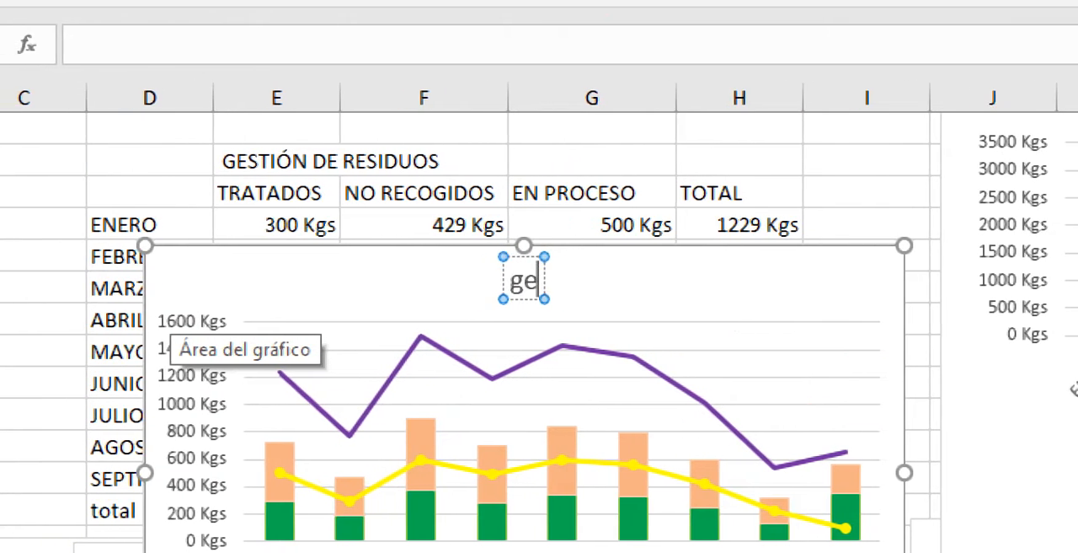
key("BackSpace")
key("BackSpace")
type("GENERAC")
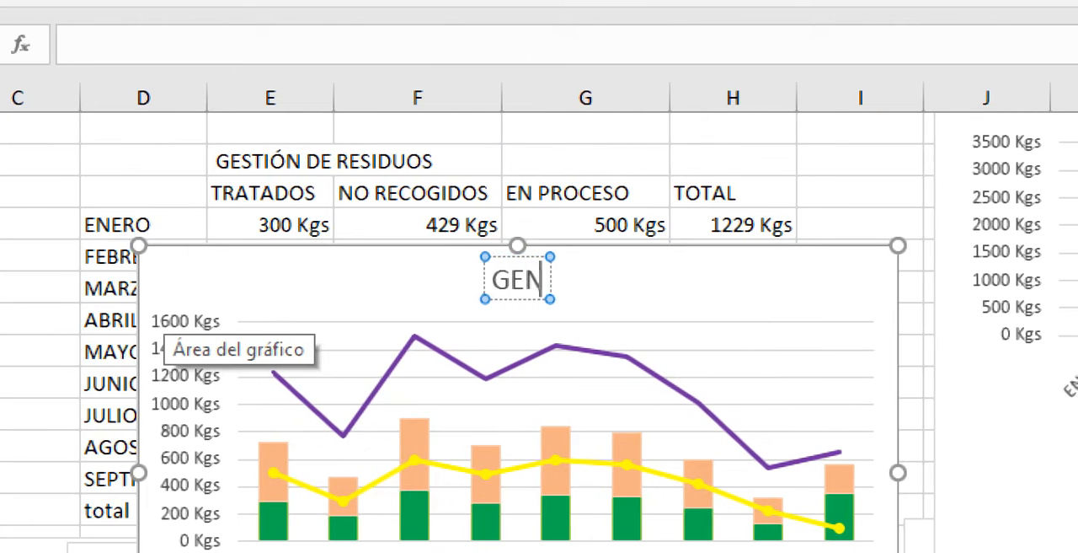
type("IÓN DE RES")
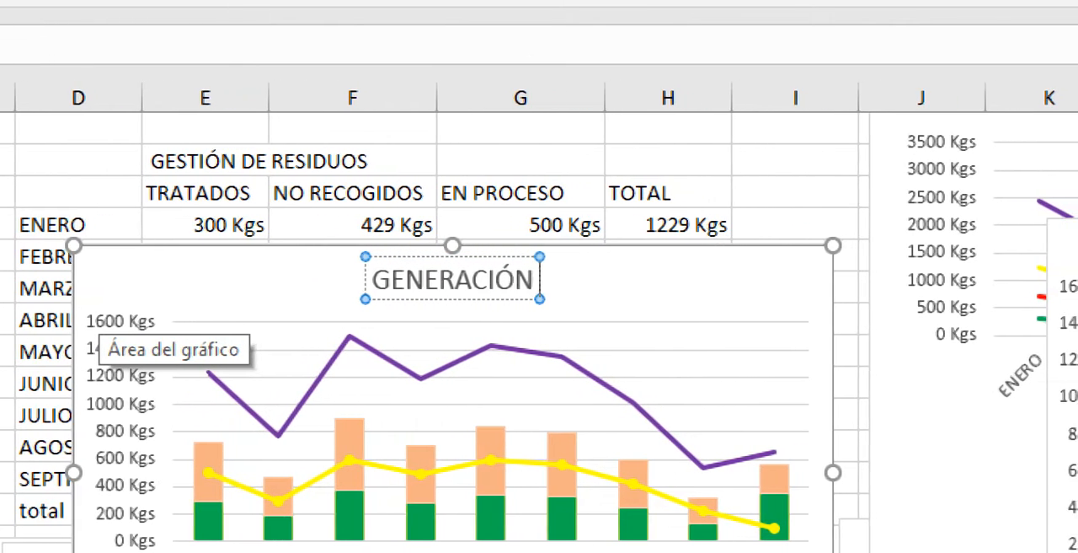
type("IDUOAS")
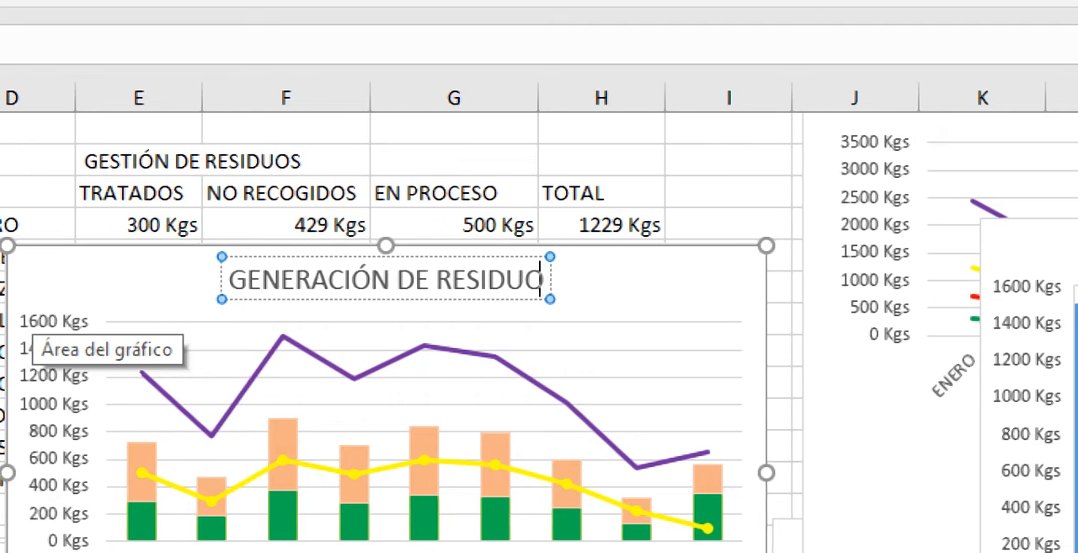
key("BackSpace")
key("BackSpace")
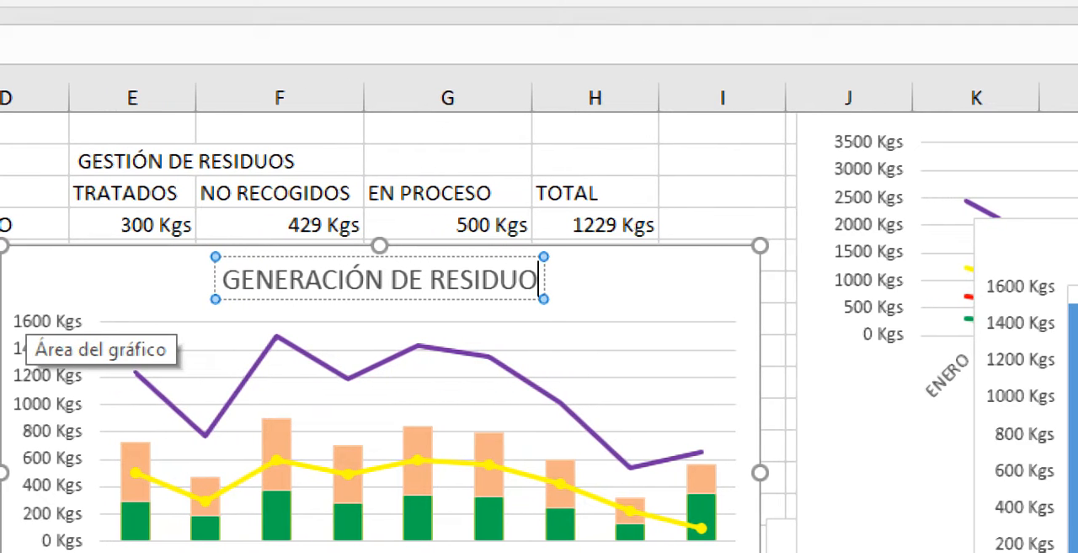
type("S")
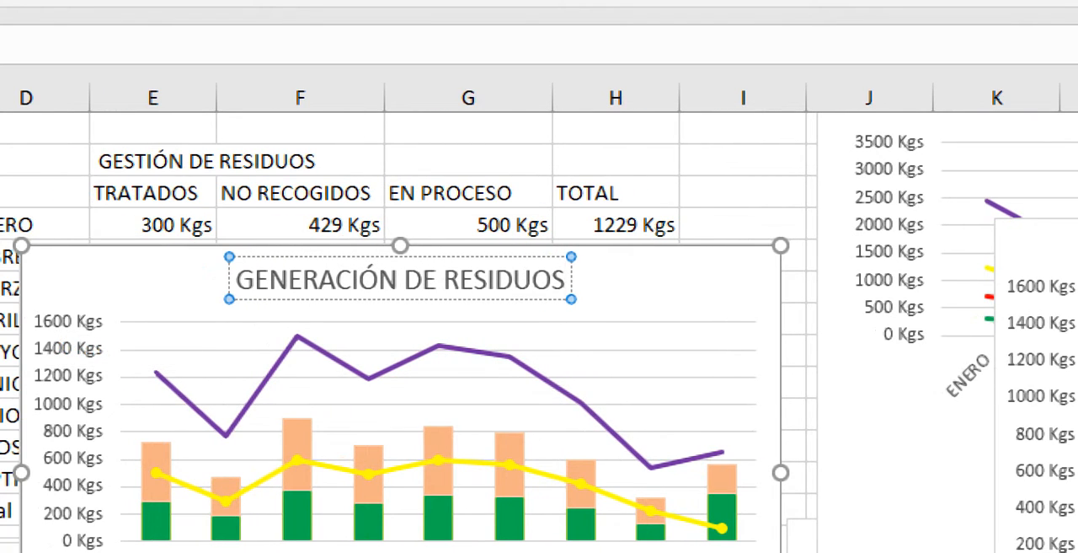
left_click(52, 160)
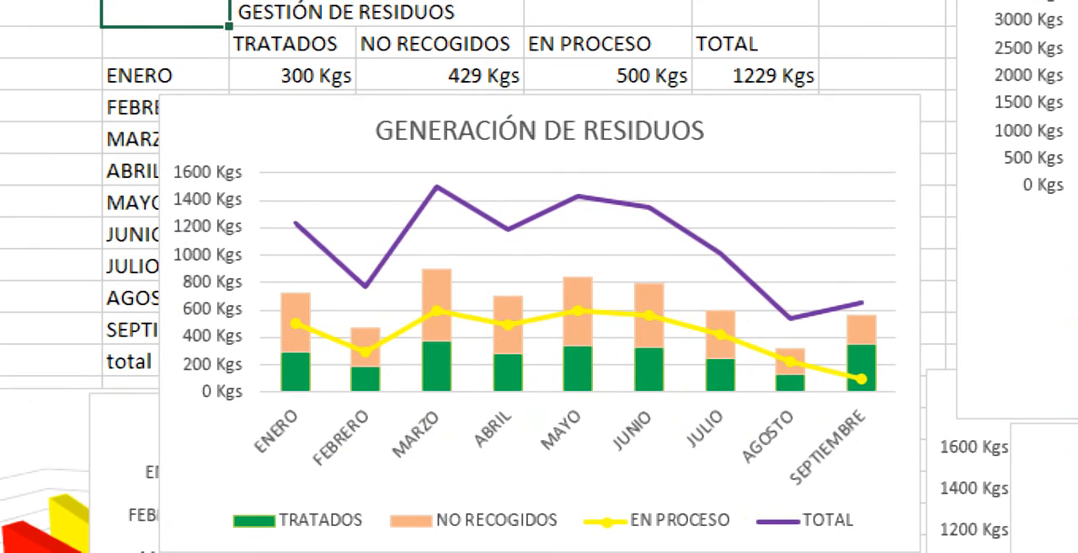
- Change the chart type of the TOTAL series from a line to Área apilada
mouse_move(577, 337)
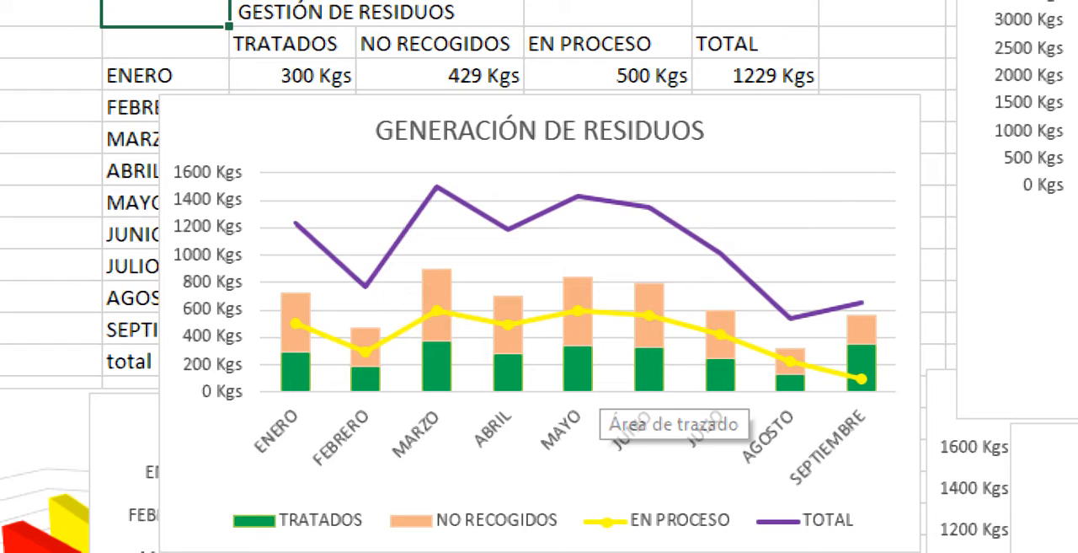
mouse_move(578, 380)
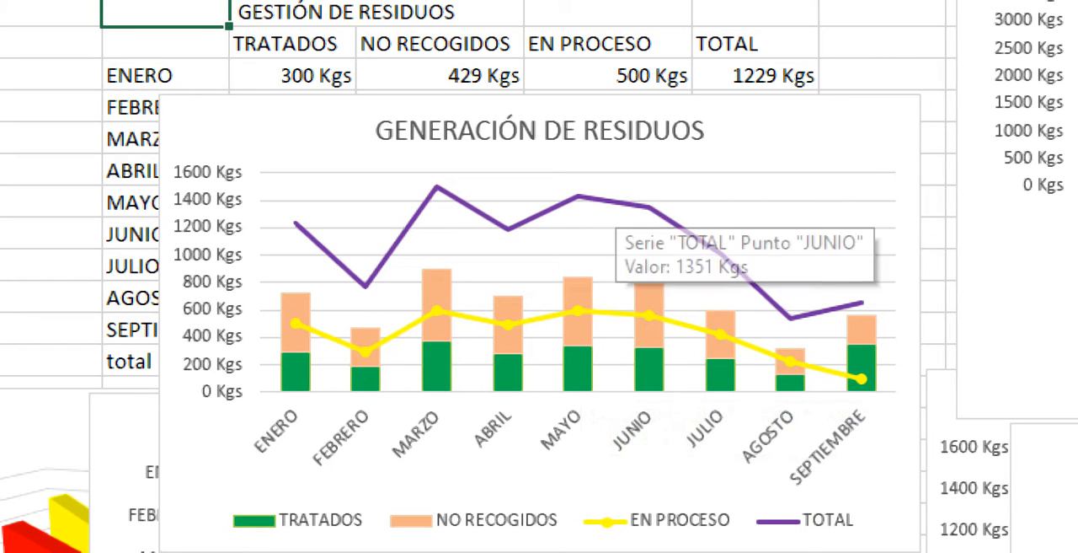
left_click(633, 205)
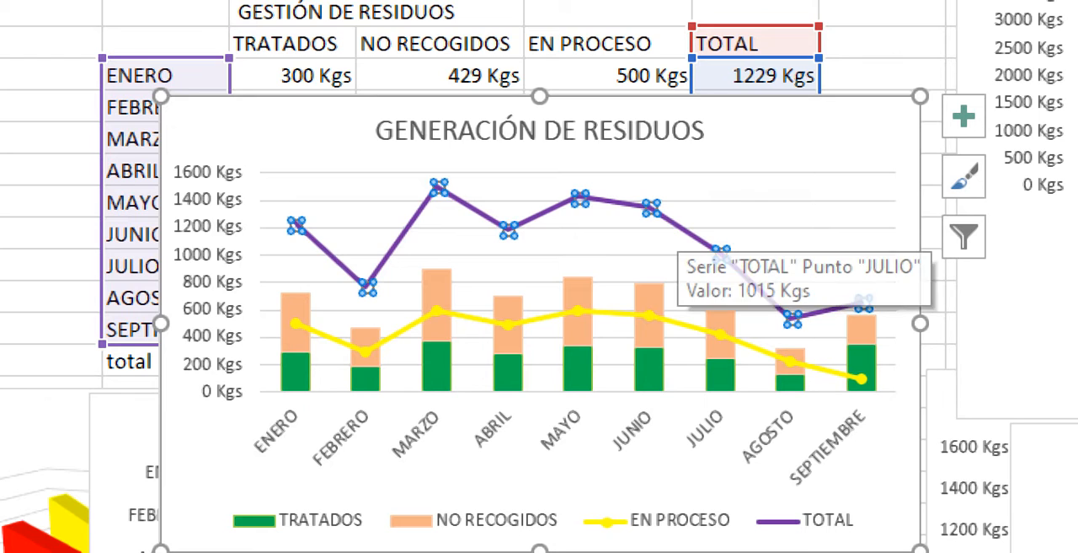
right_click(679, 226)
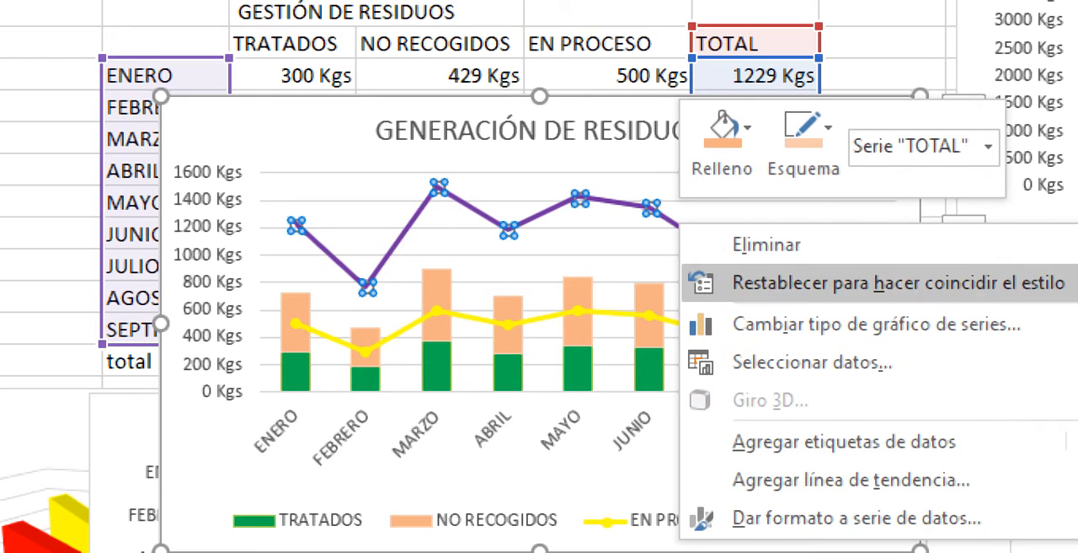
left_click(876, 324)
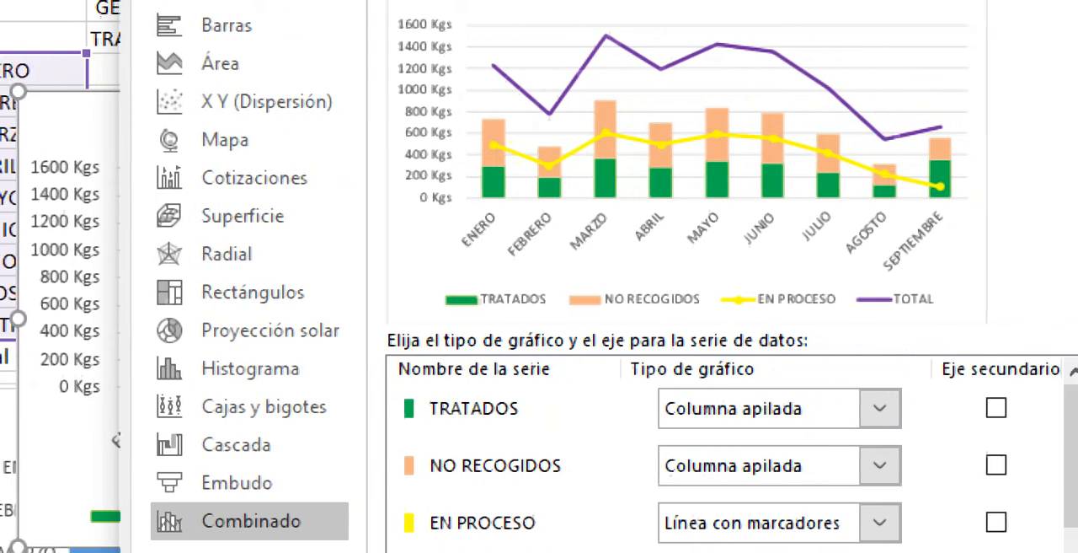
scroll(658, 455, "down", 1)
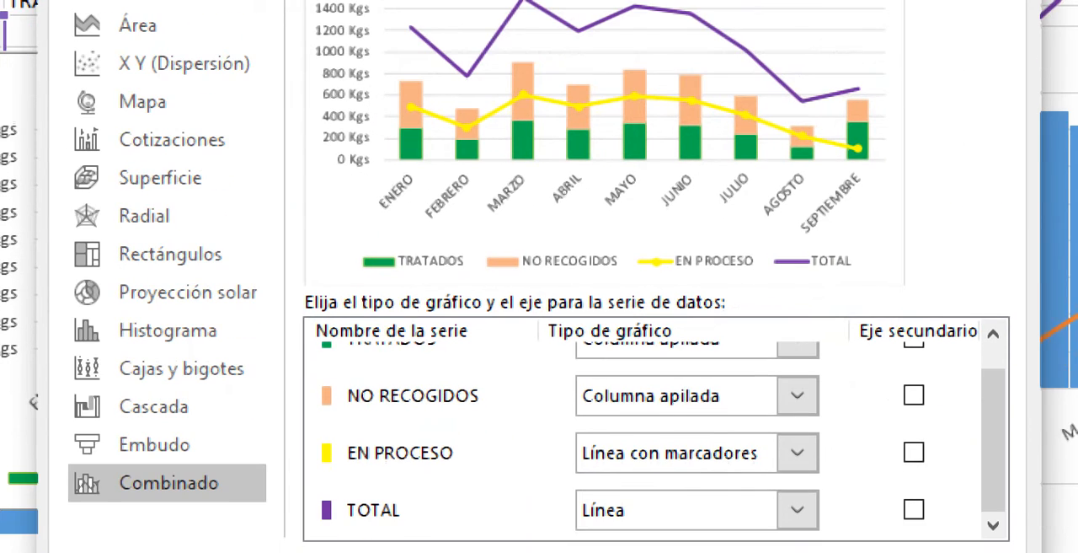
left_click(798, 510)
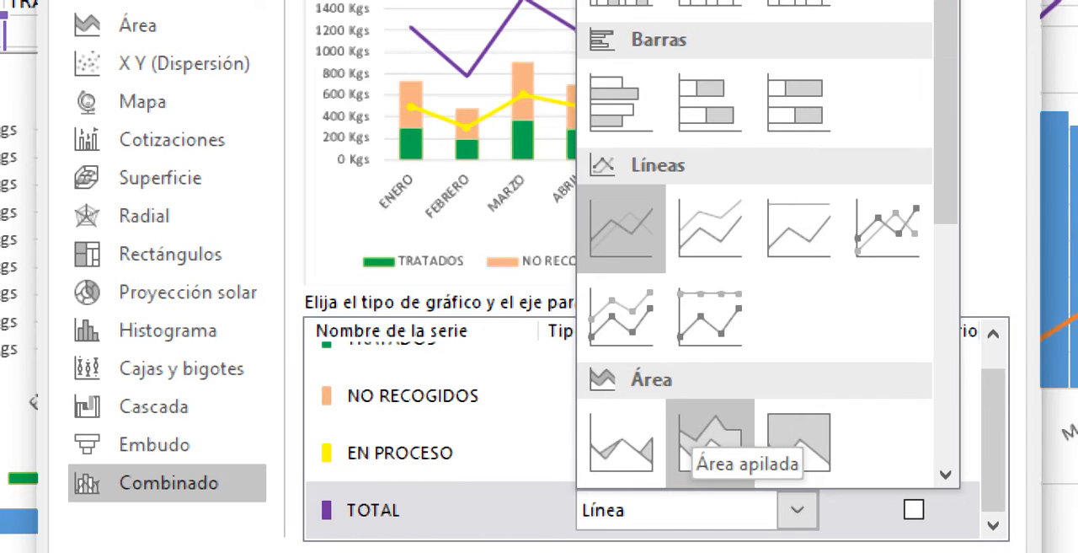
left_click(710, 438)
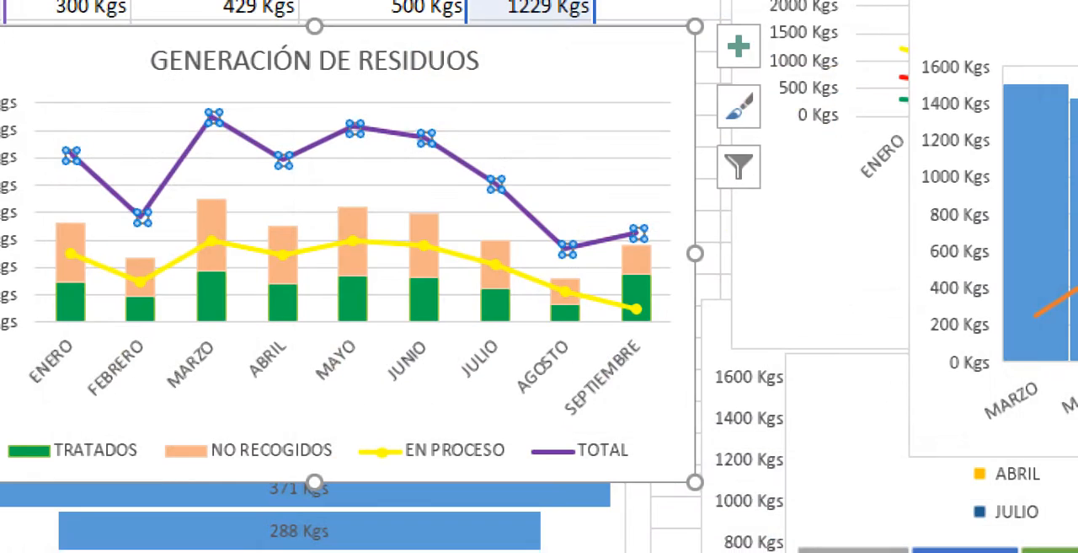
key("Escape")
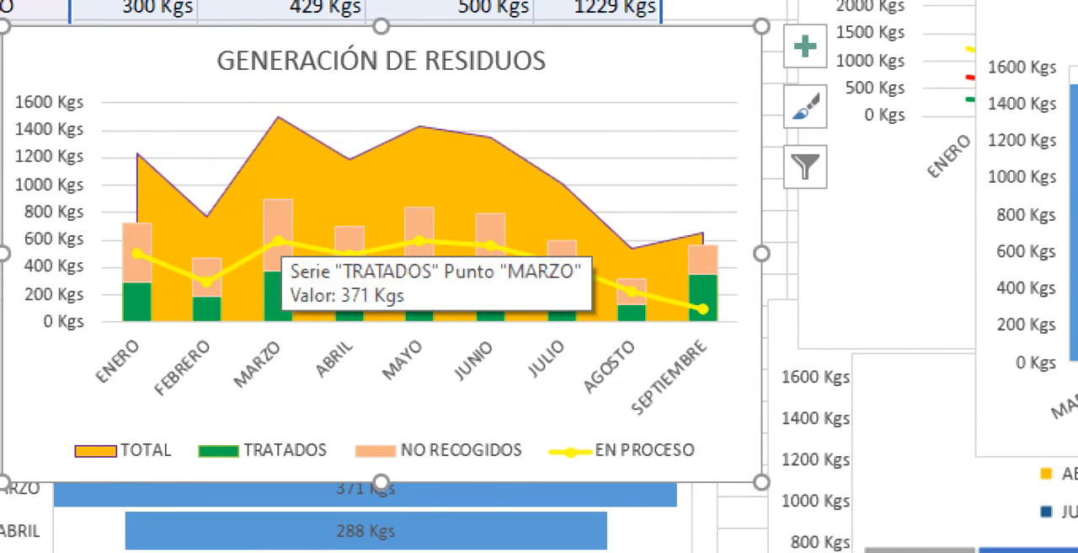
- Fill the TOTAL area with the recently used light purple
right_click(290, 174)
left_click(397, 84)
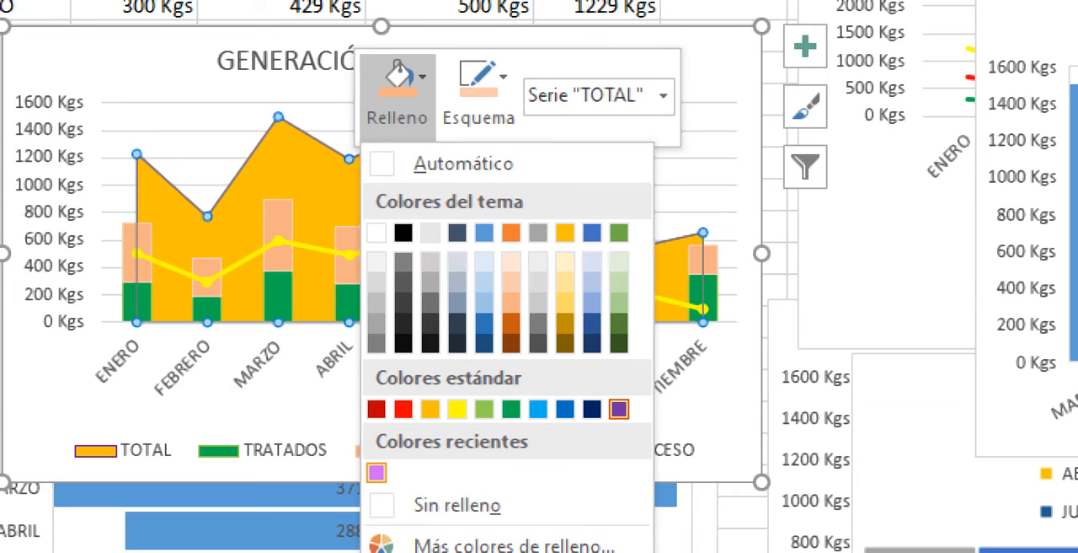
left_click(377, 473)
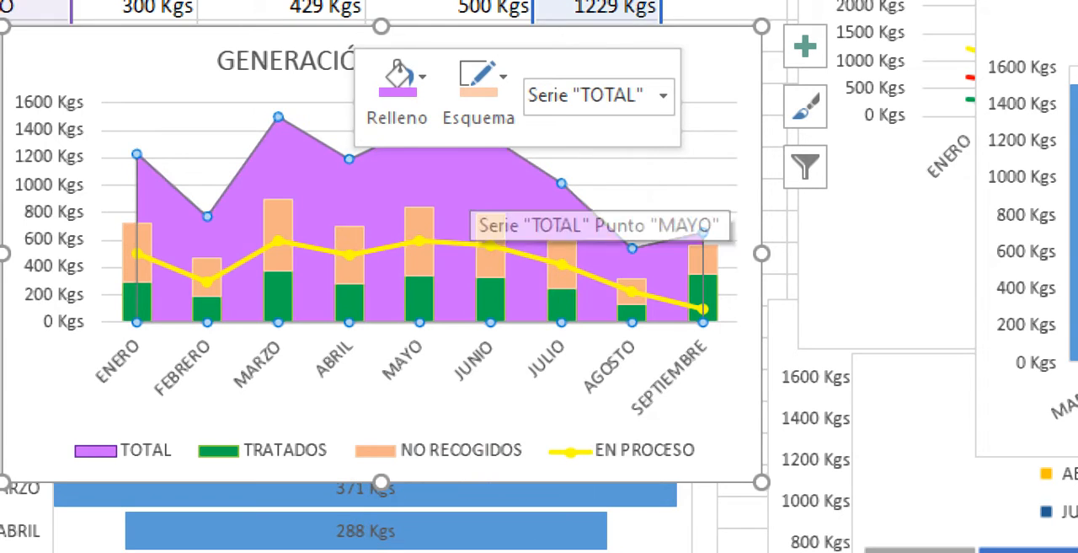
- Set the TOTAL area's fill and outline to the theme colour Naranja, Énfasis 2, Claro 80%
right_click(472, 182)
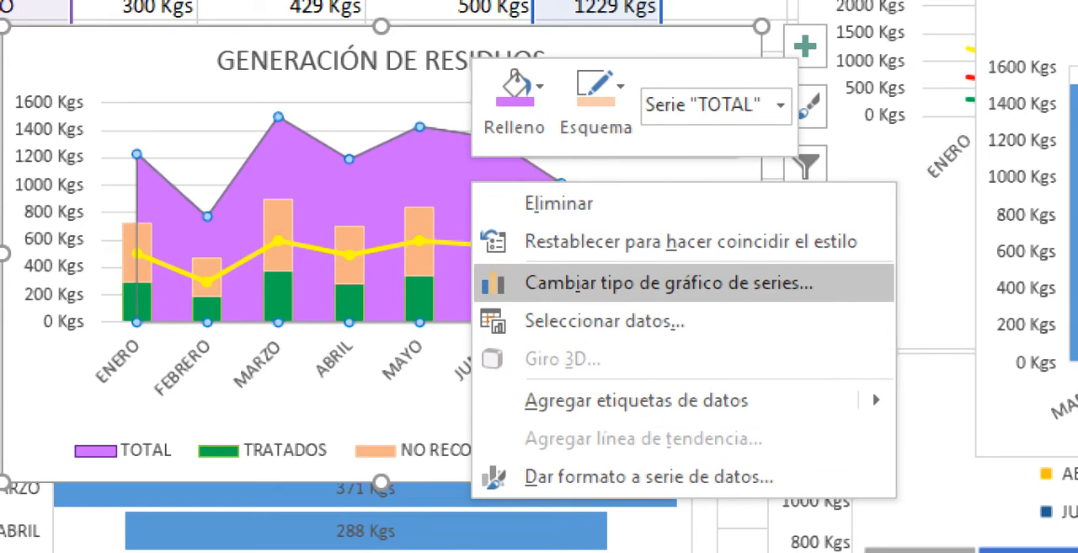
left_click(514, 105)
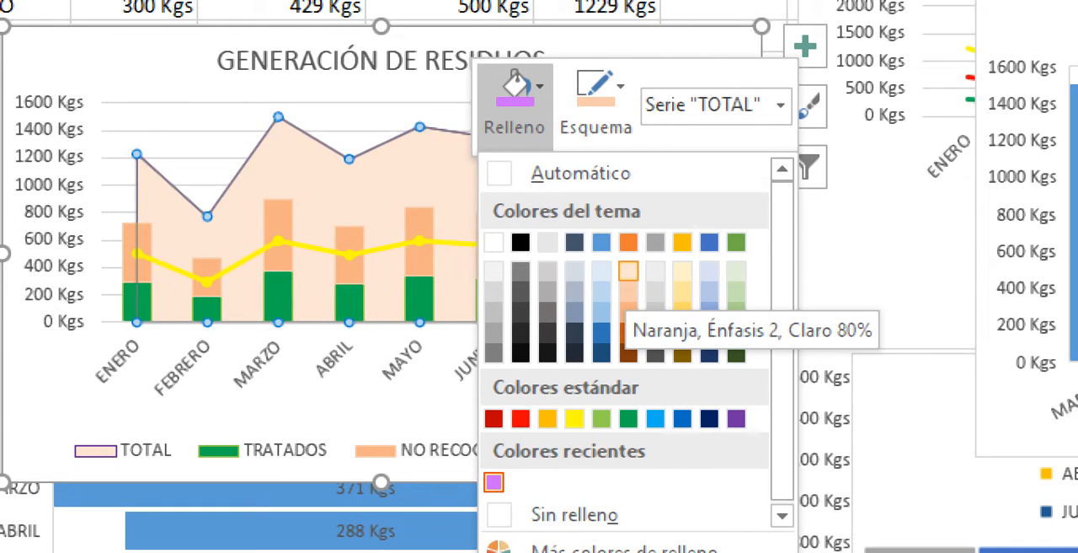
left_click(628, 270)
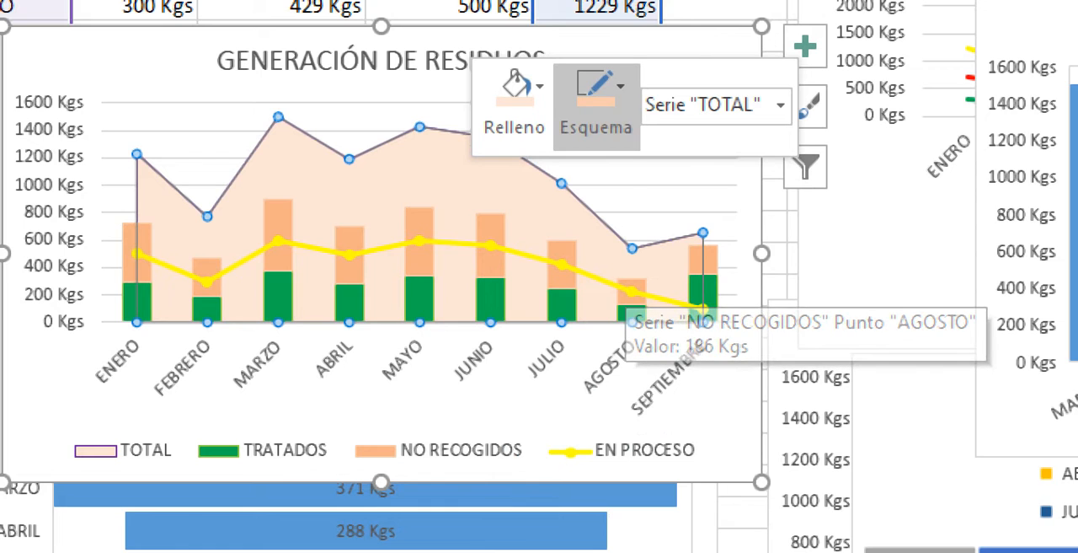
left_click(597, 97)
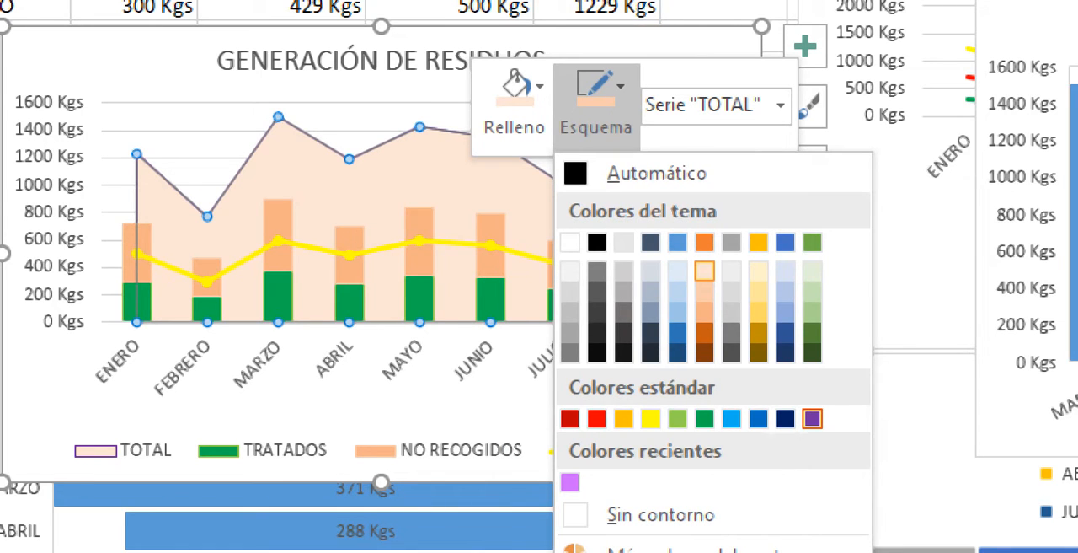
left_click(704, 271)
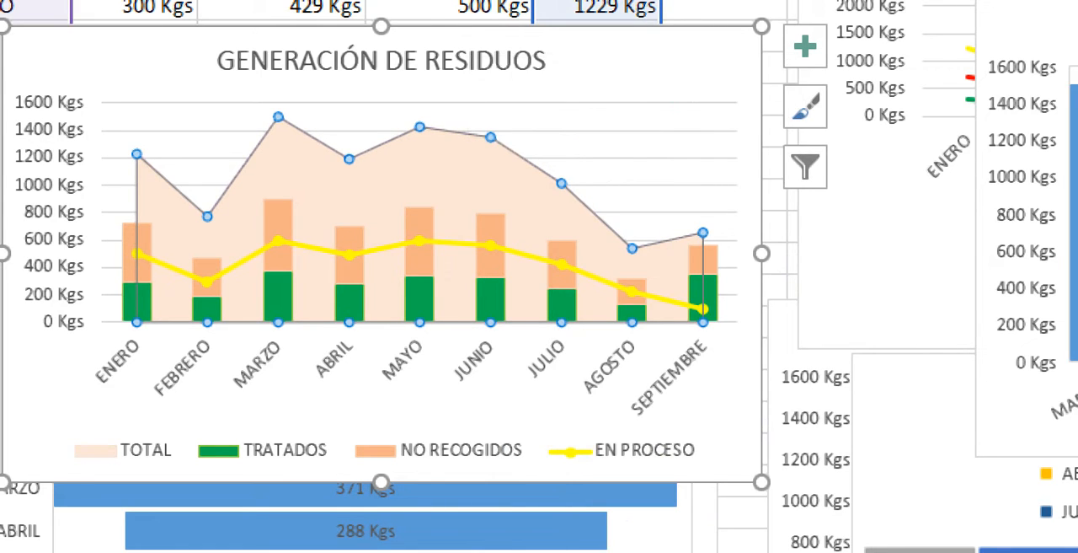
left_click(647, 160)
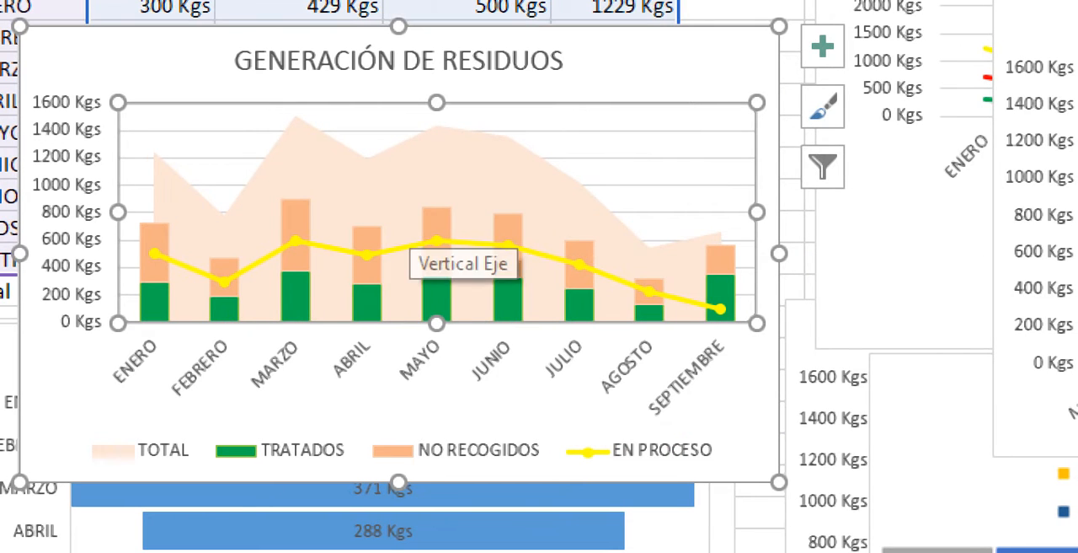
- Try the plain Área chart type for the TOTAL series in the custom combination
left_click(408, 211)
right_click(495, 135)
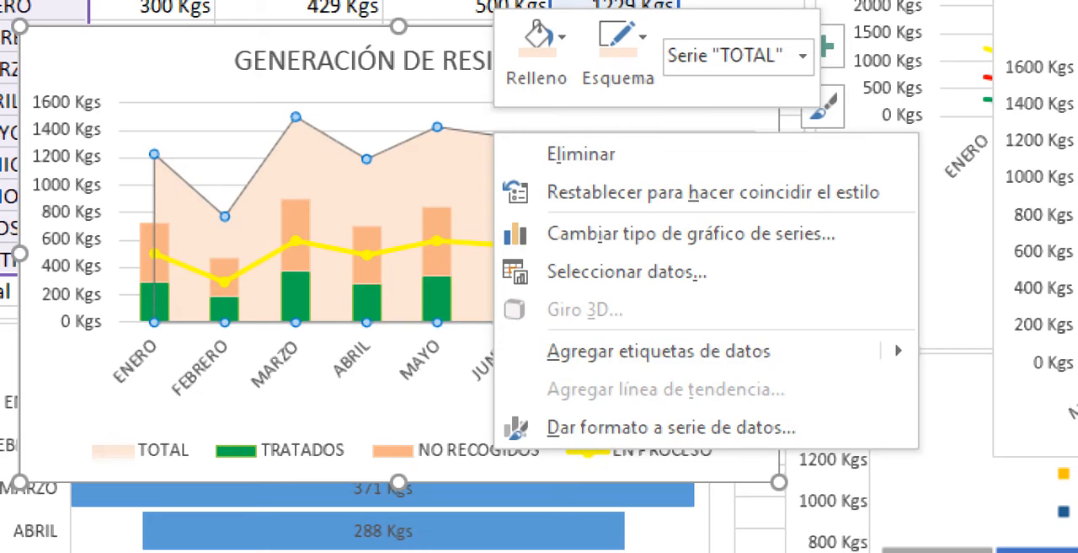
left_click(691, 235)
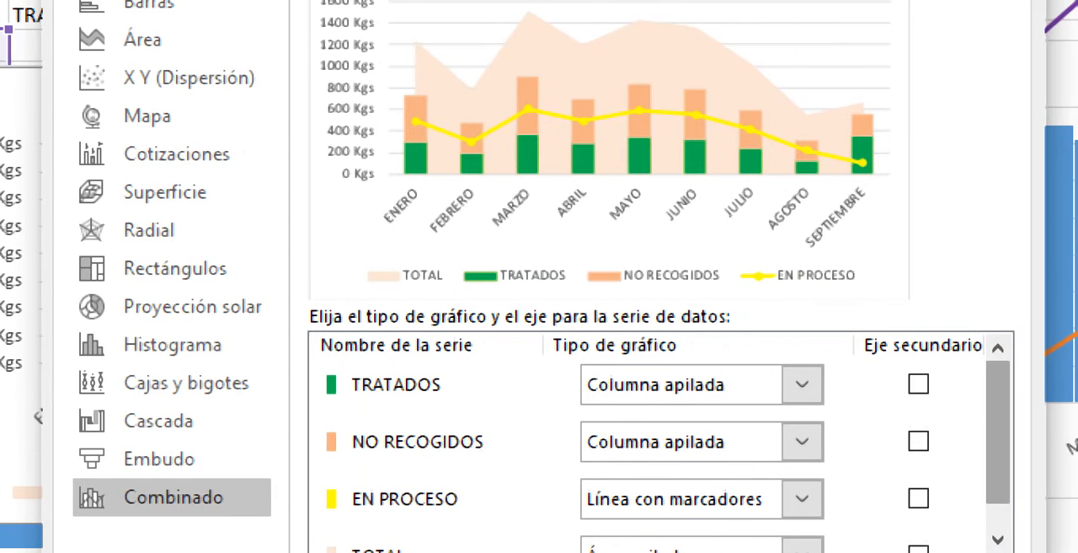
left_click_drag(1076, 429, 1076, 454)
left_click(802, 518)
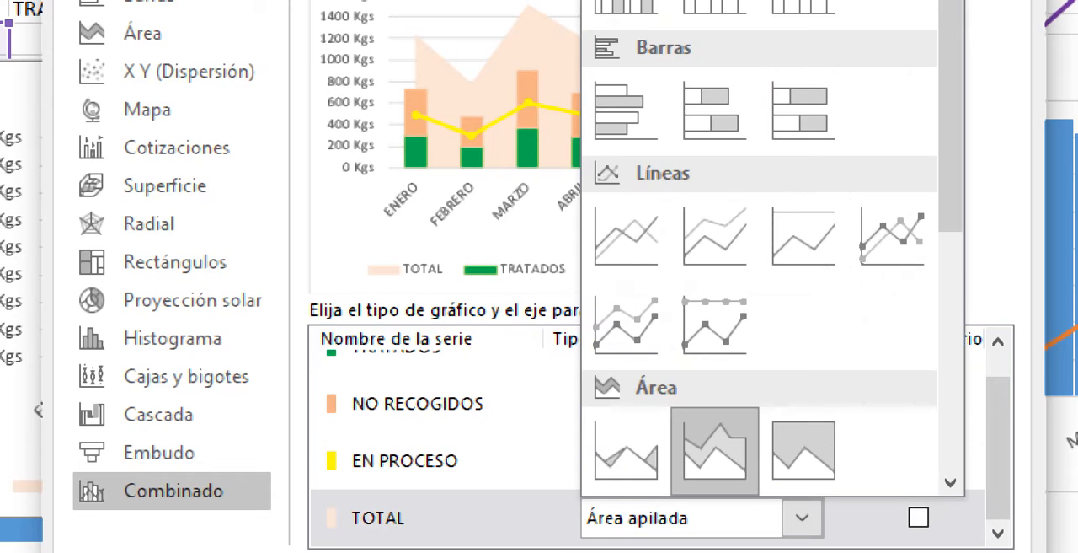
left_click(626, 450)
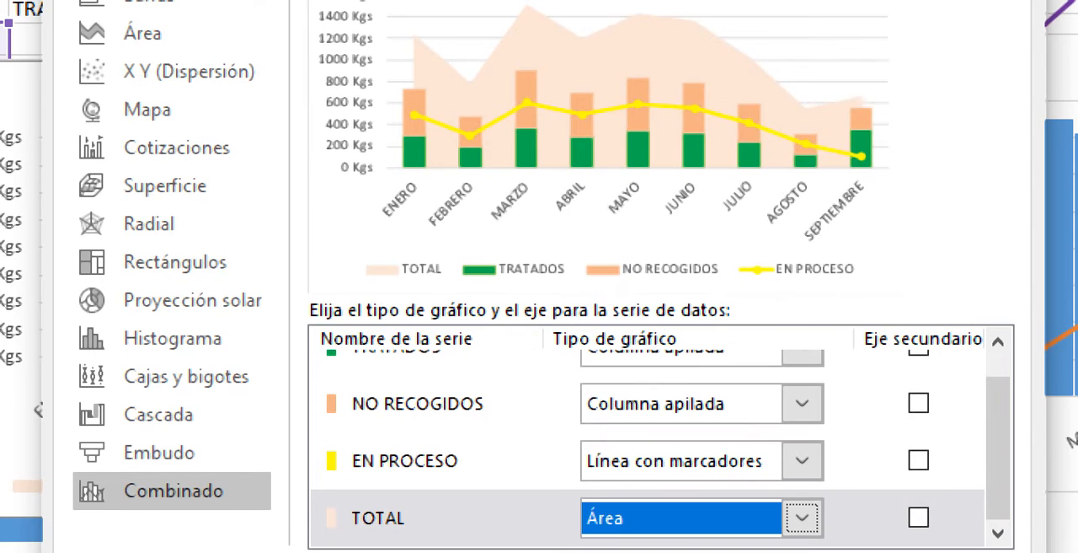
- Set the TOTAL series' chart type to Área 100% apilada in the custom combination
left_click(802, 519)
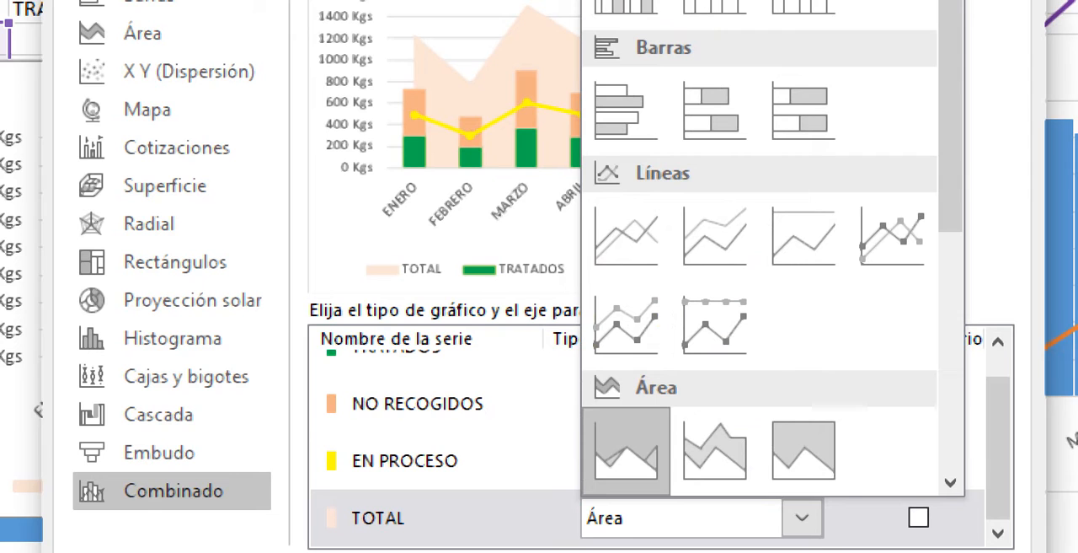
left_click(803, 450)
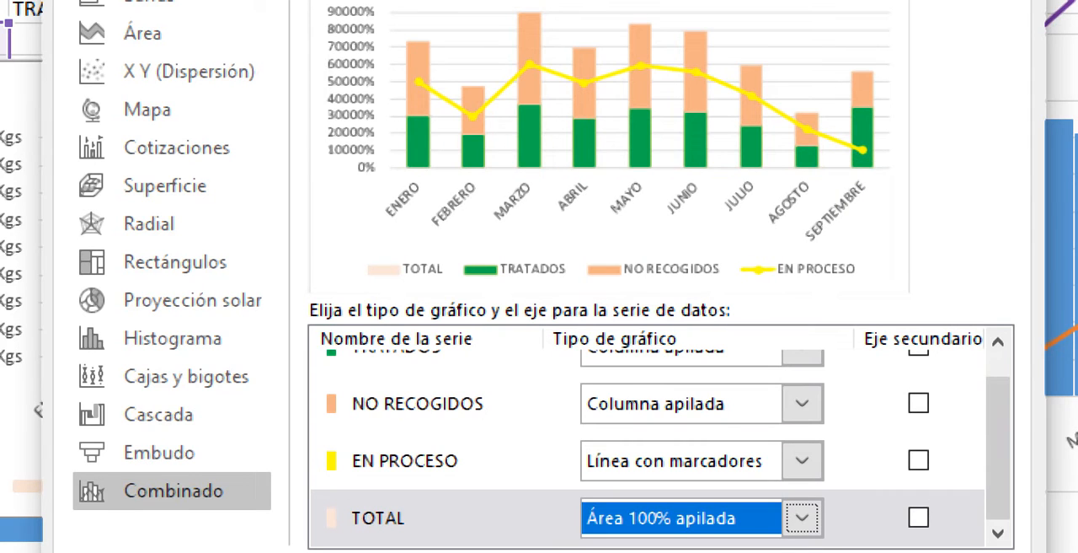
left_click(803, 518)
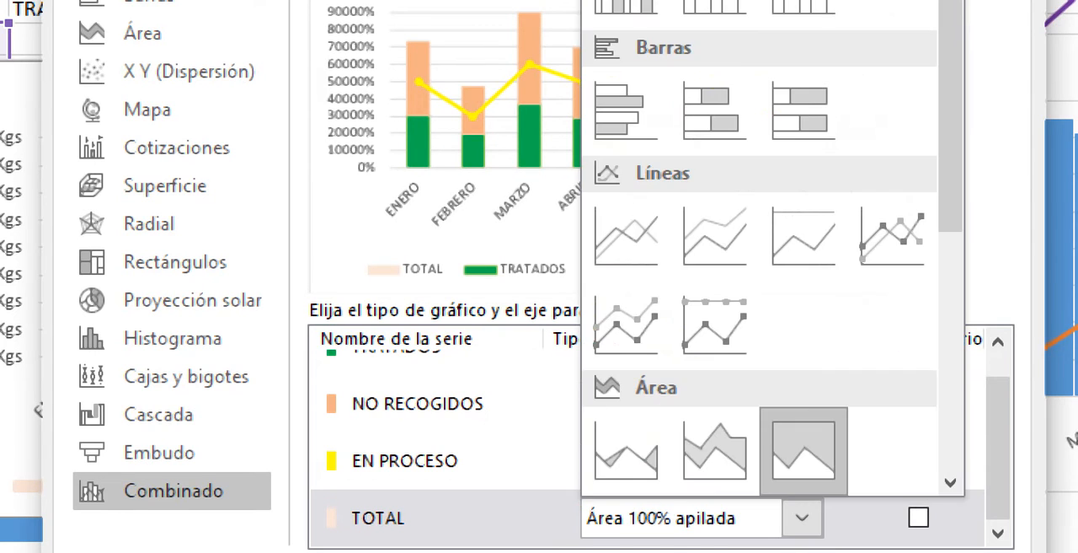
left_click(802, 519)
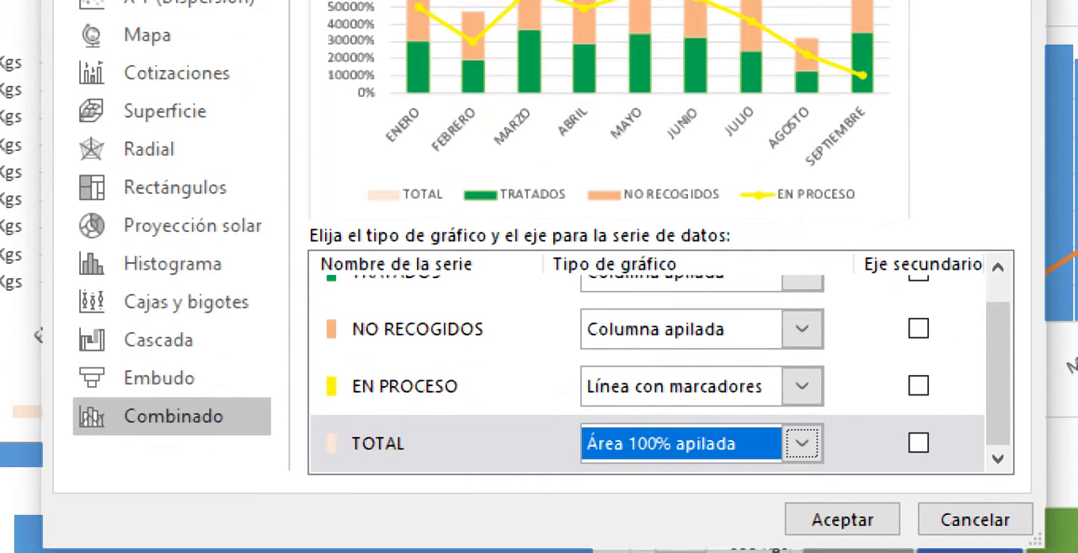
- Set the TOTAL series' chart type to Área apilada in the custom combination and apply it
left_click(802, 443)
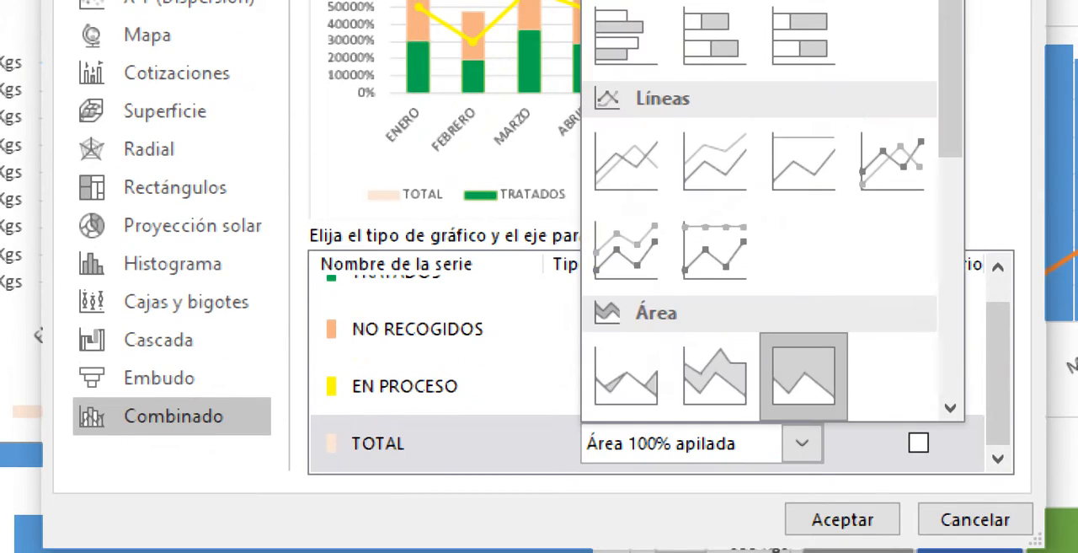
left_click(715, 376)
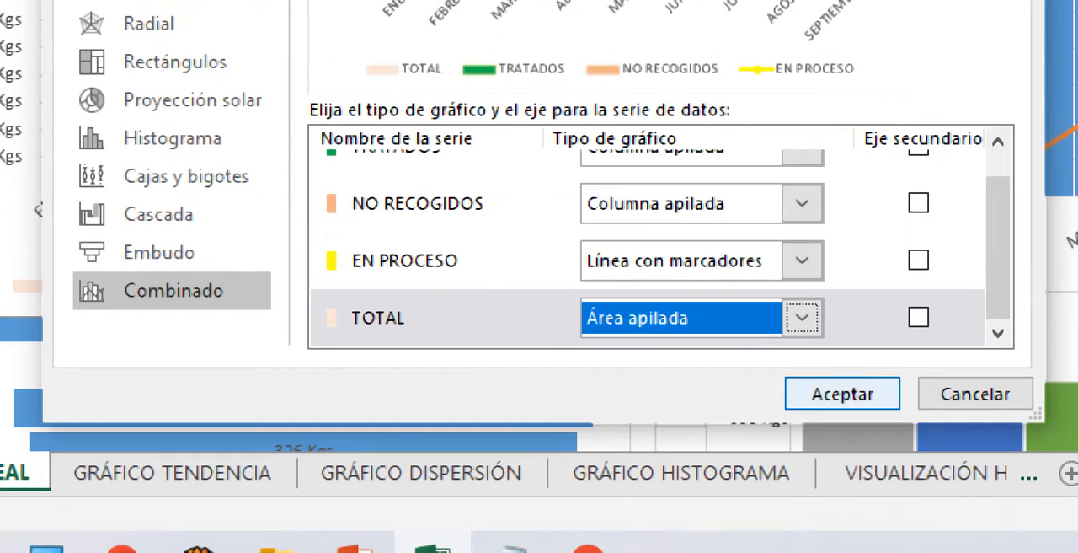
left_click(857, 390)
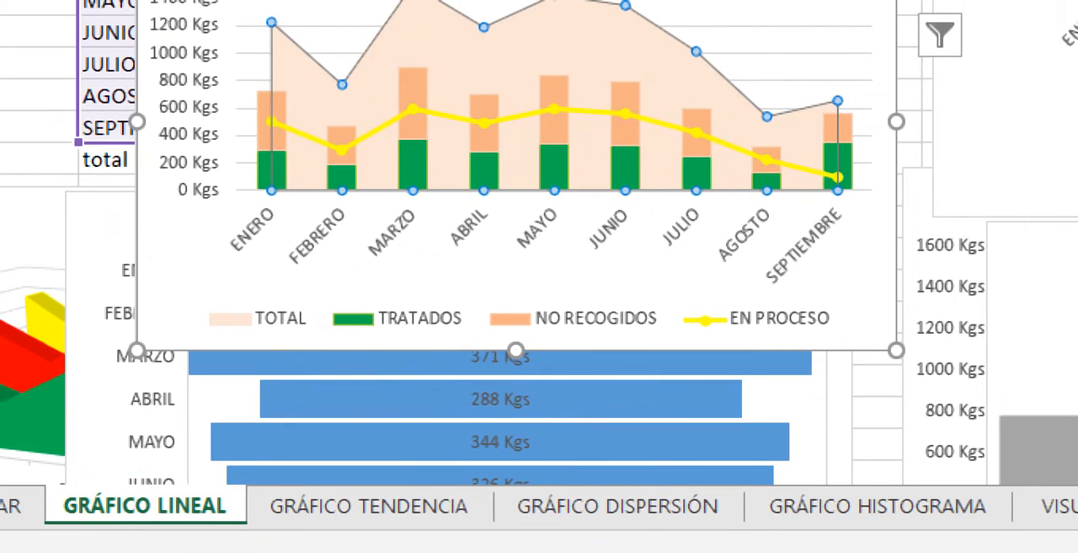
- Set both the fill and the outline of the TOTAL area to the standard red
right_click(404, 29)
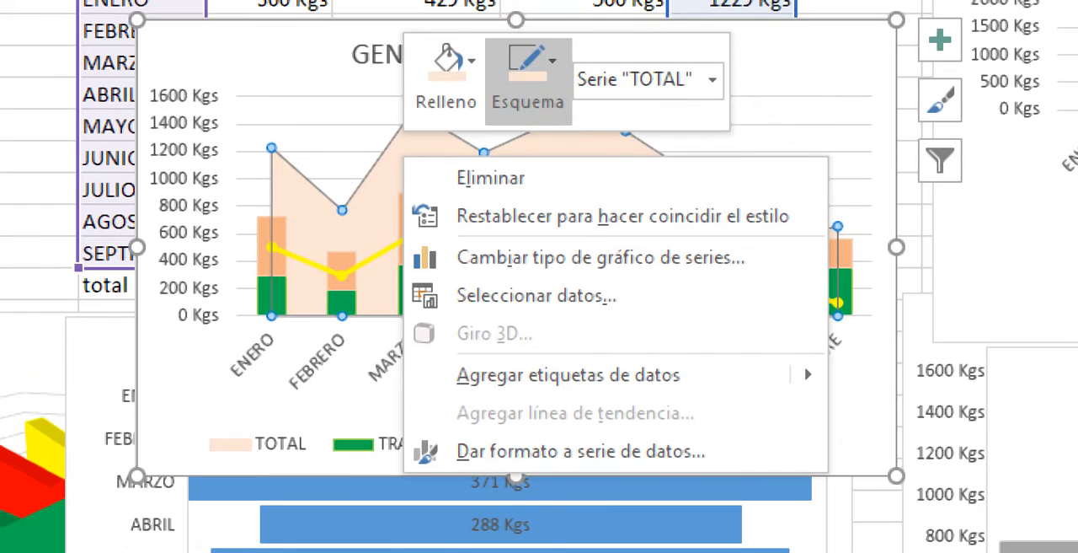
left_click(447, 60)
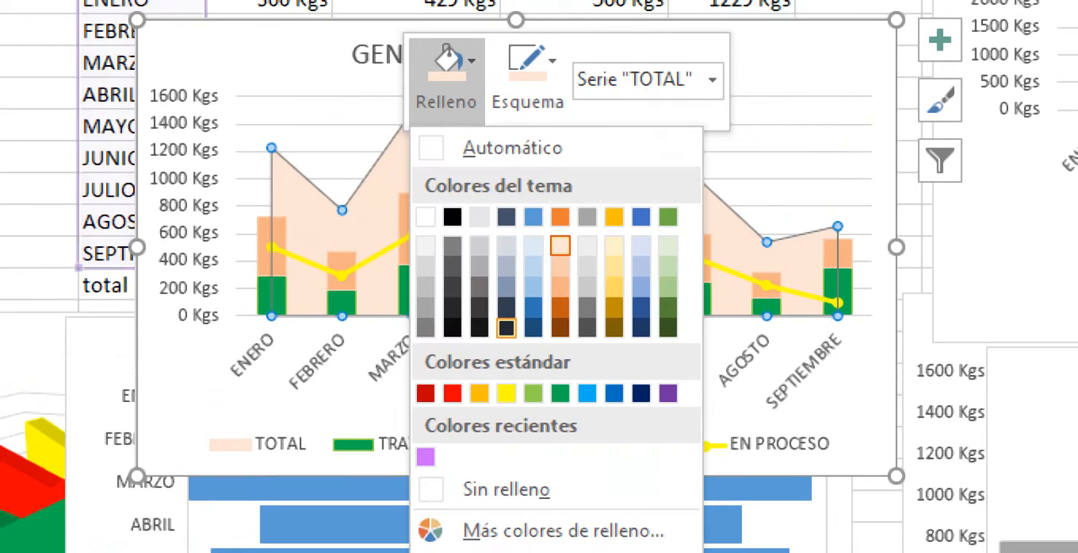
left_click(453, 393)
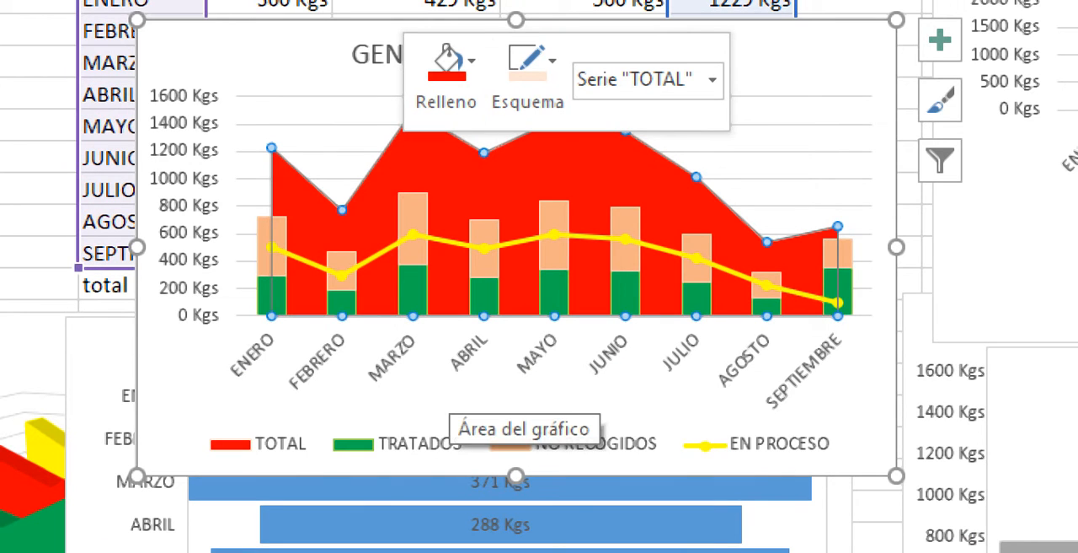
left_click(528, 71)
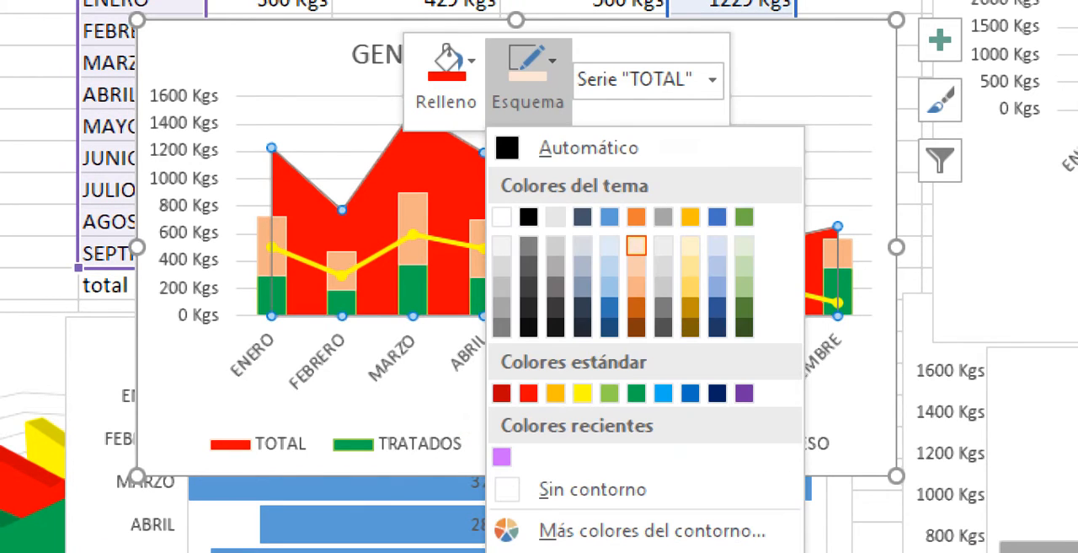
left_click(528, 392)
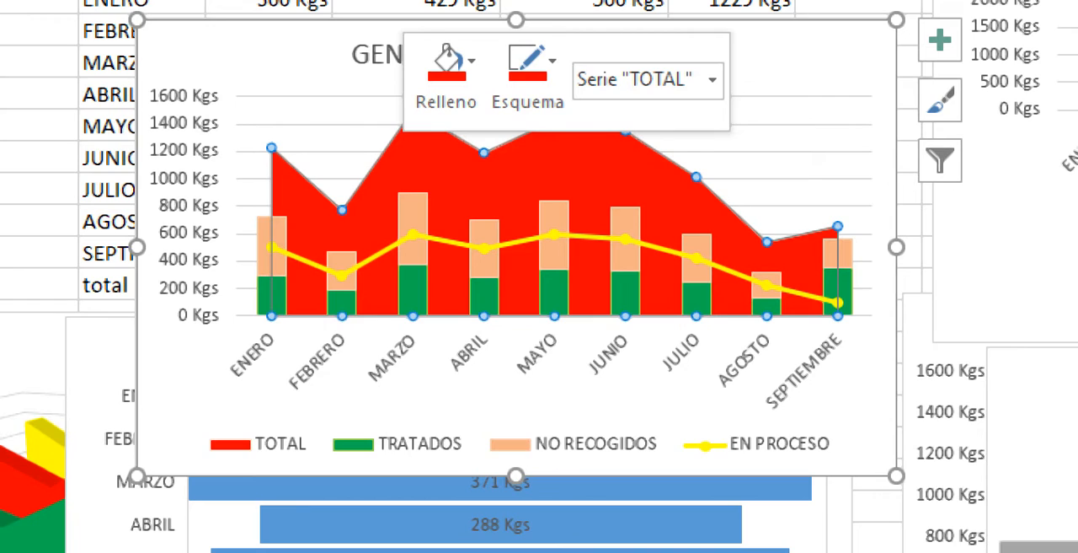
left_click(762, 152)
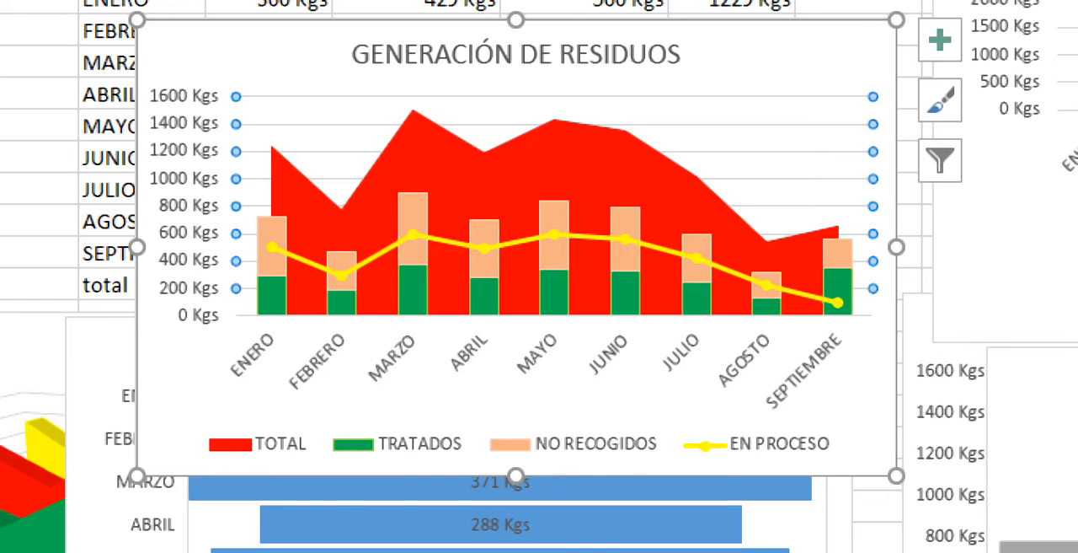
key("Escape")
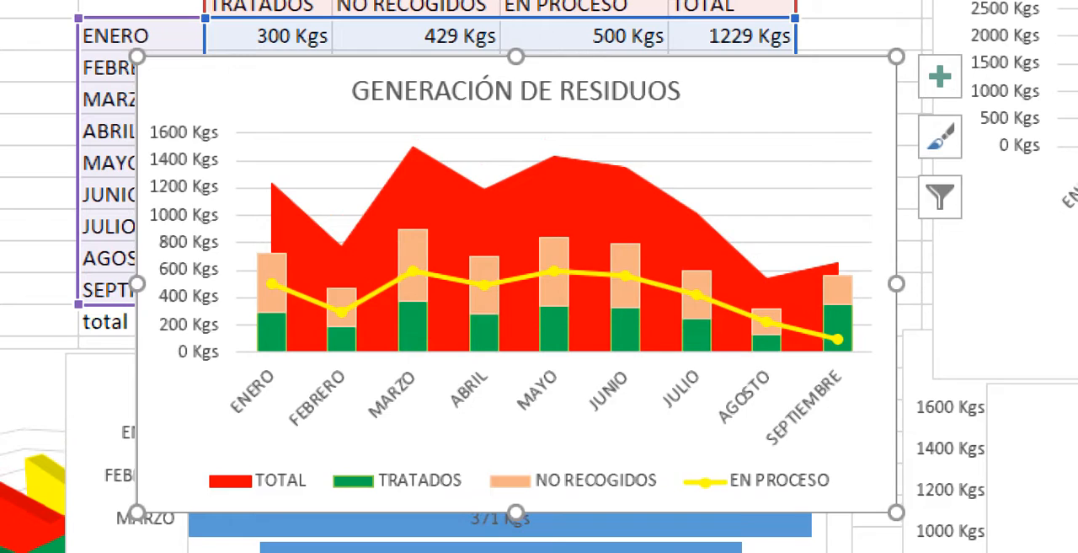
- Move the GENERACIÓN DE RESIDUOS combination chart directly below the waste data table
left_click_drag(741, 89, 684, 383)
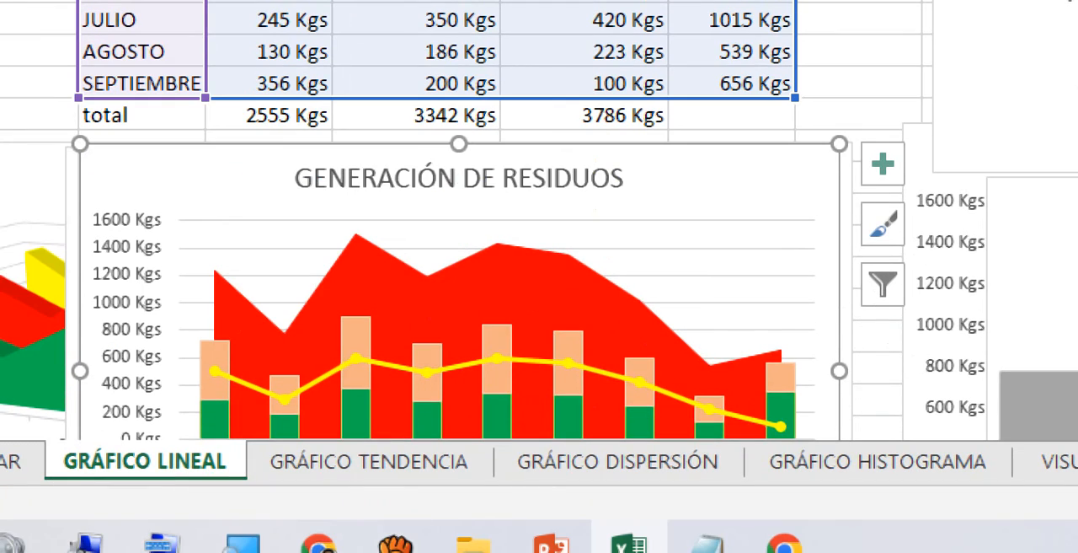
left_click_drag(548, 201, 531, 116)
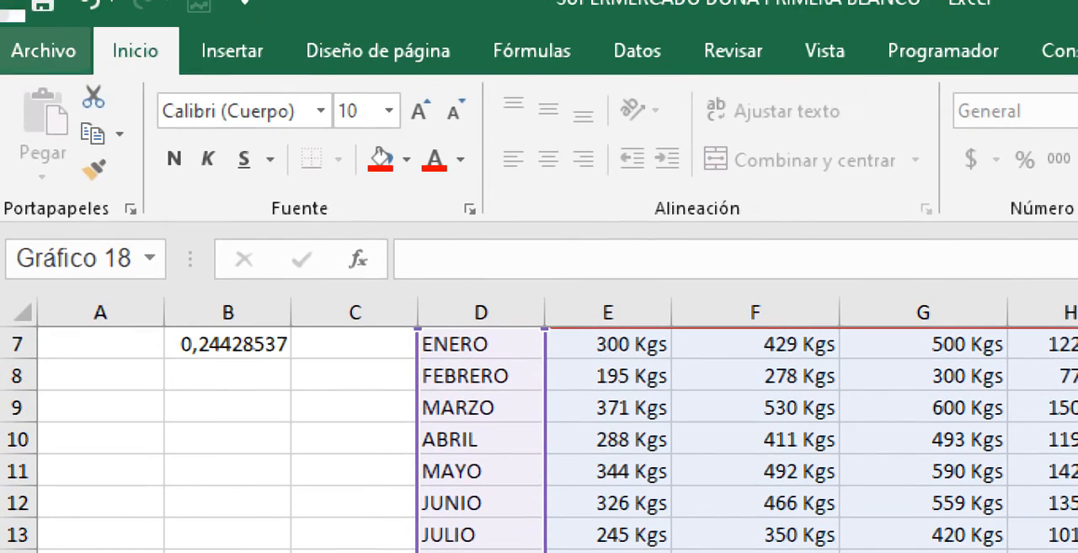
- Review the available combination chart options and the funnel, stock, surface and radar chart types
left_click(232, 51)
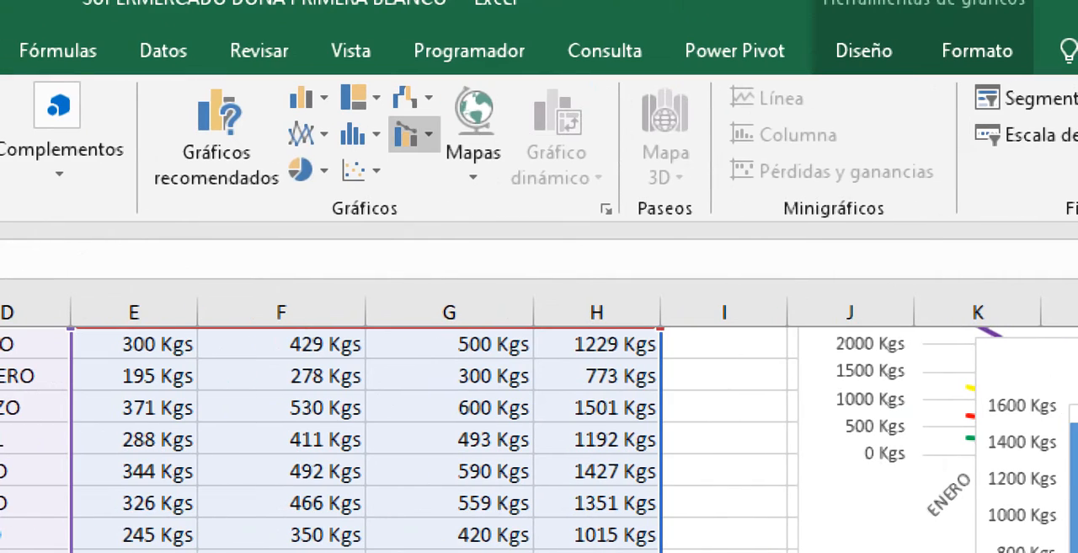
left_click(412, 134)
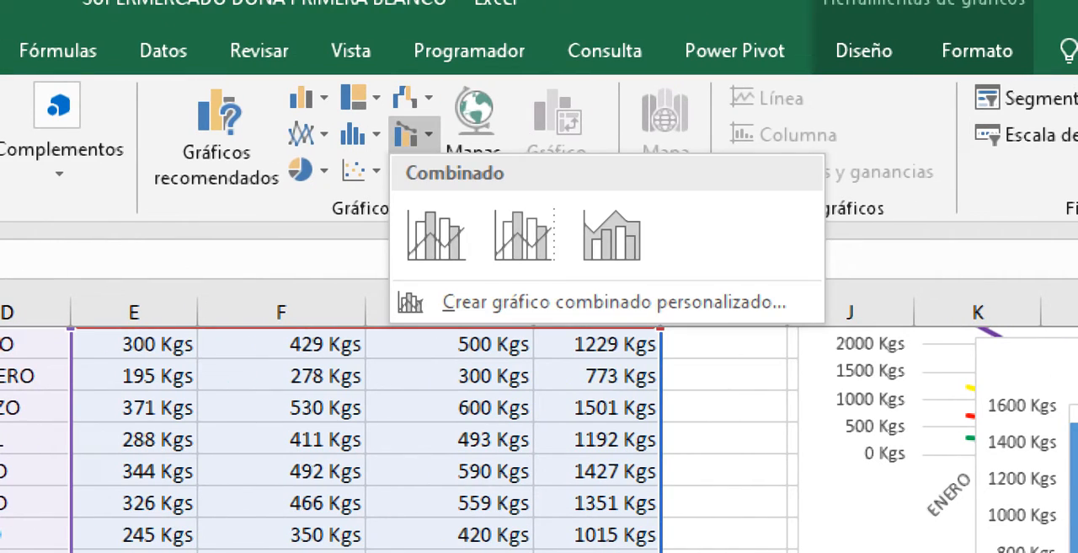
left_click(409, 97)
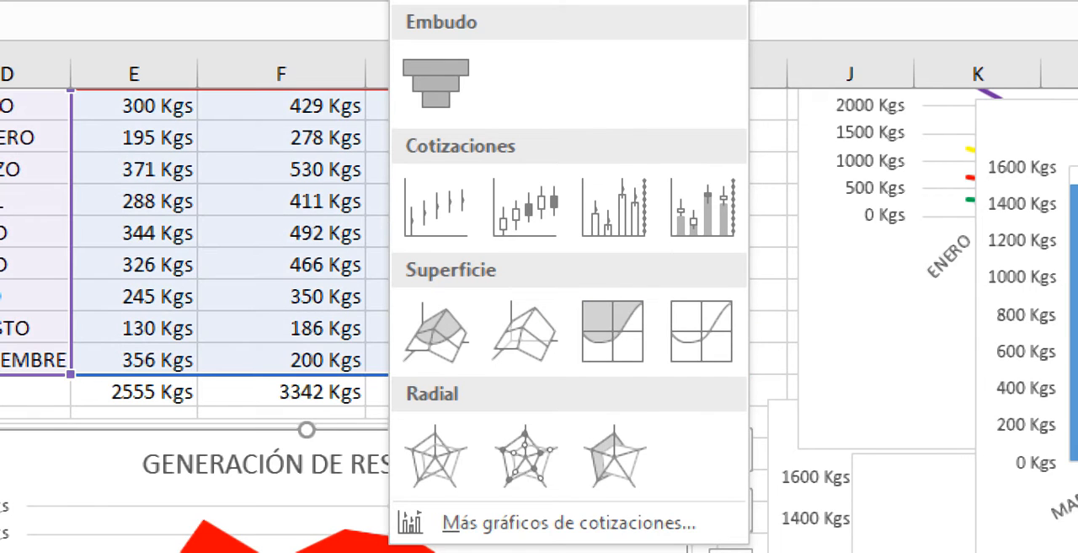
key("Escape")
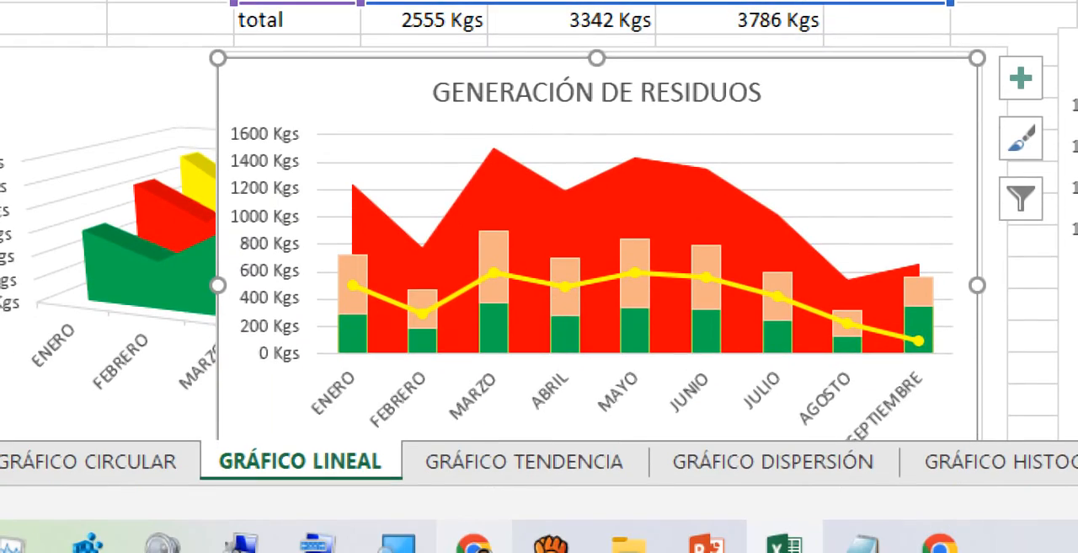
- Switch to the Google Meet call, share the entire screen and open the call messages
left_click(551, 546)
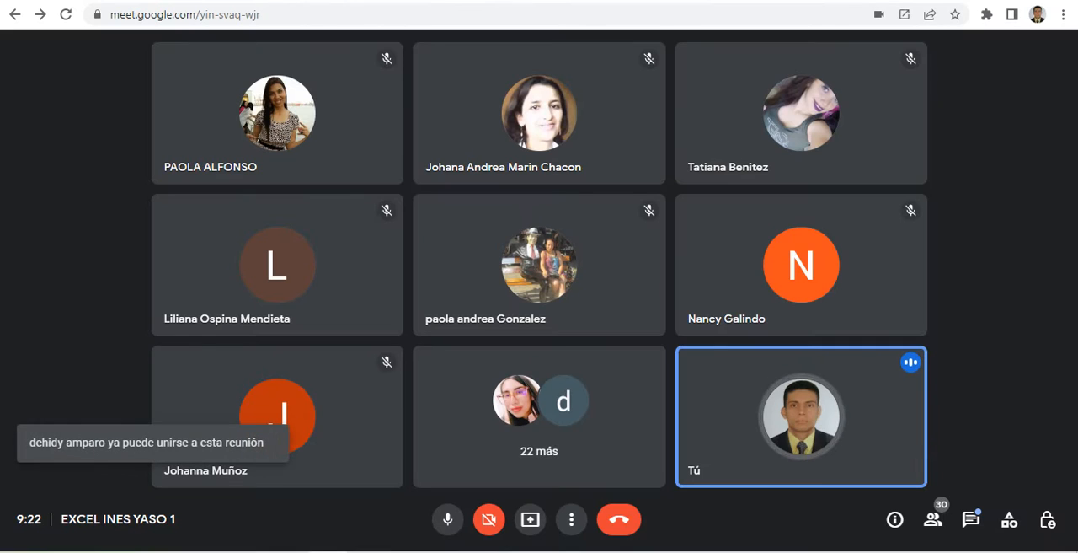
left_click(530, 519)
left_click(613, 404)
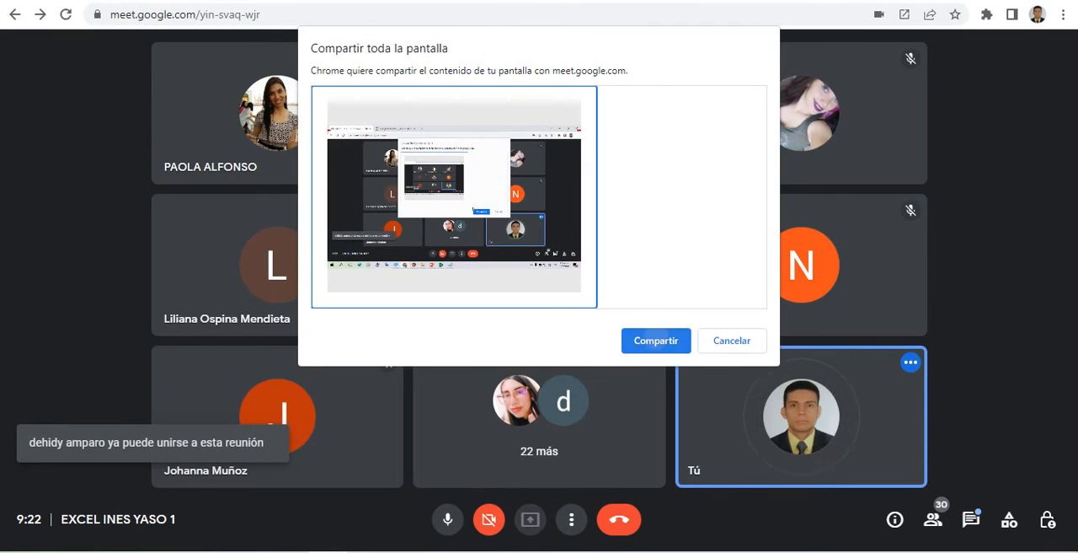
left_click(656, 341)
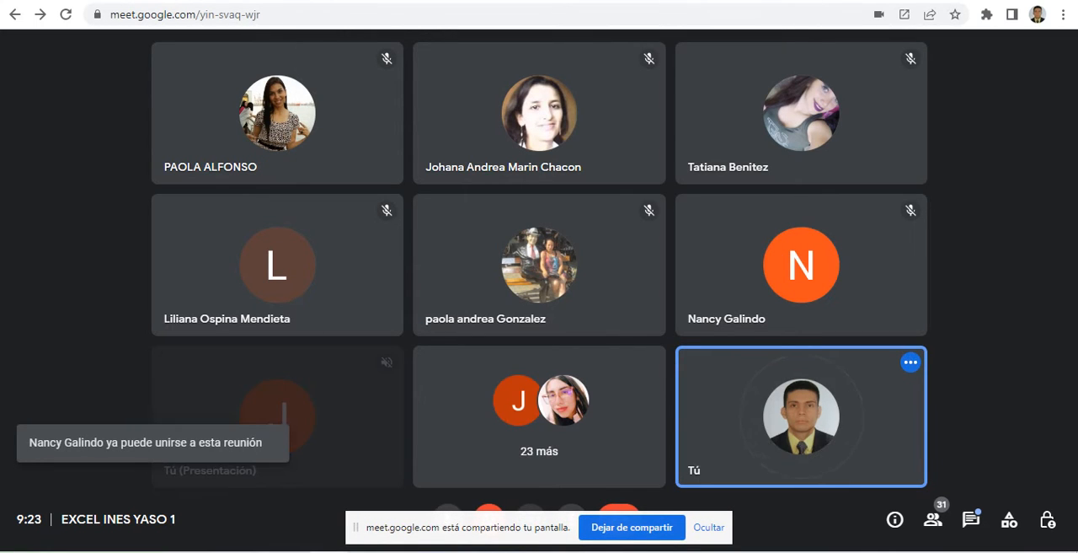
left_click(971, 519)
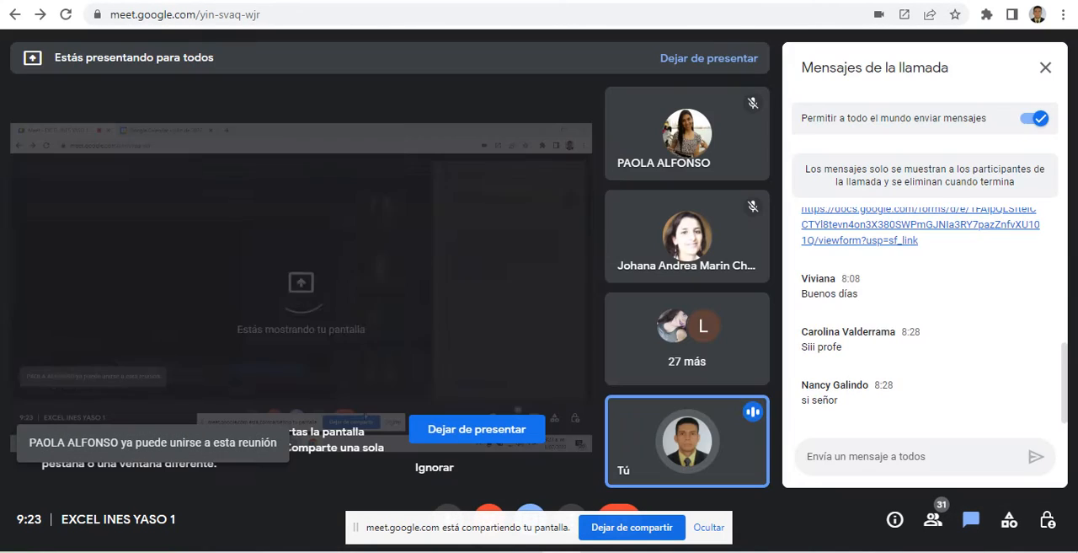
- Switch to the ^IBEX workbook in Excel and select the first Open value in cell J3
mouse_move(483, 552)
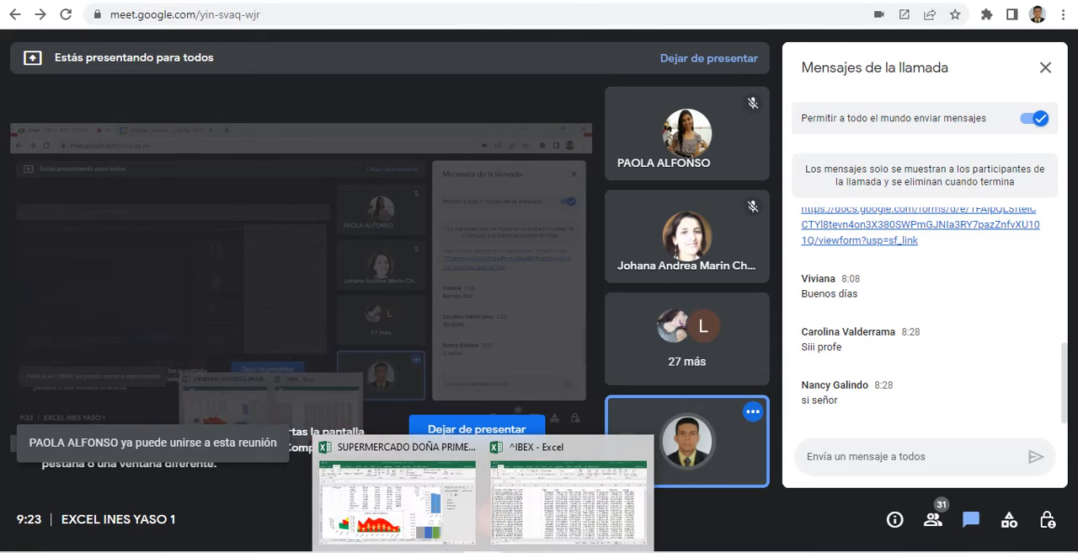
left_click(569, 504)
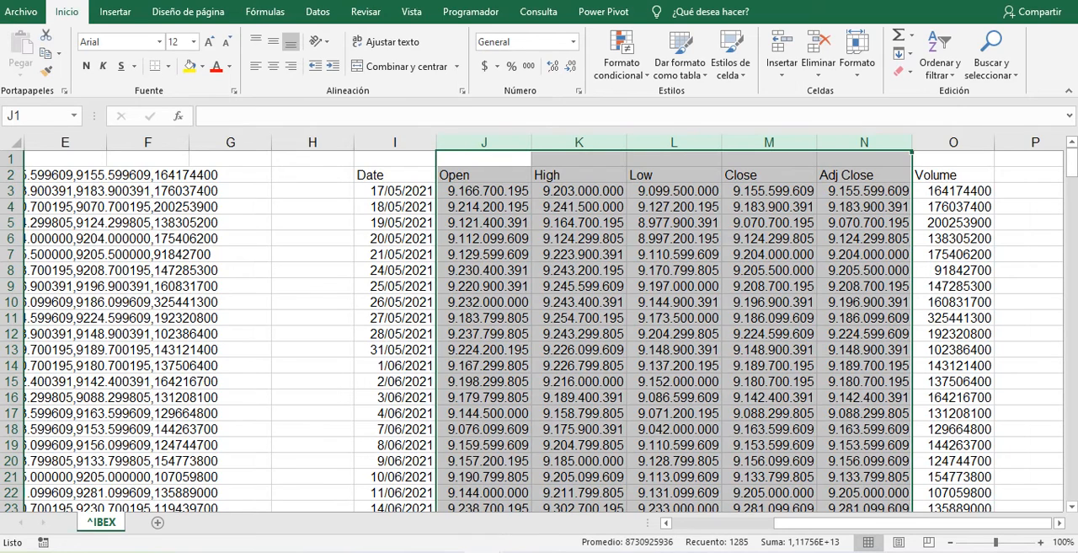
left_click(484, 334)
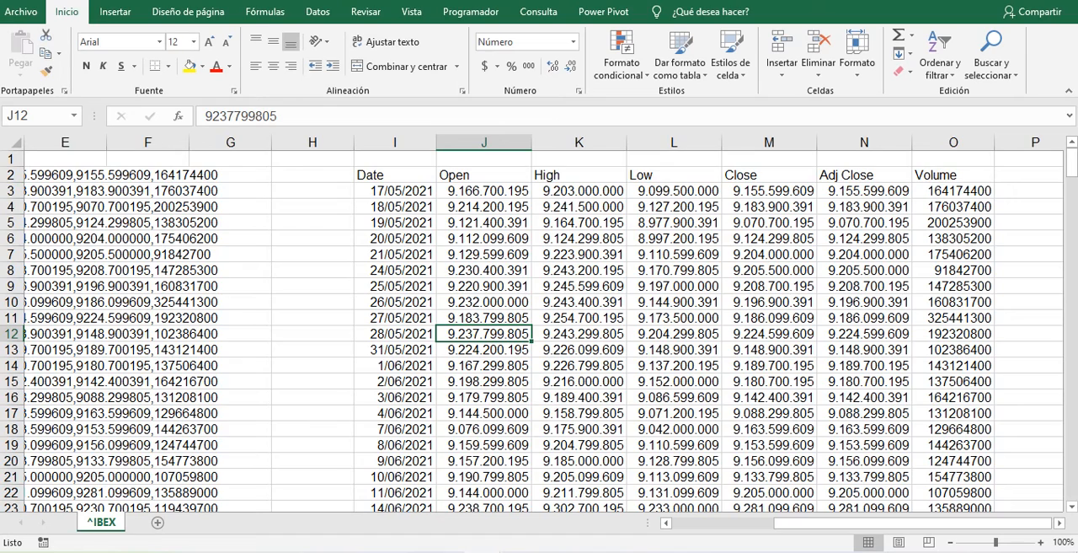
left_click(484, 191)
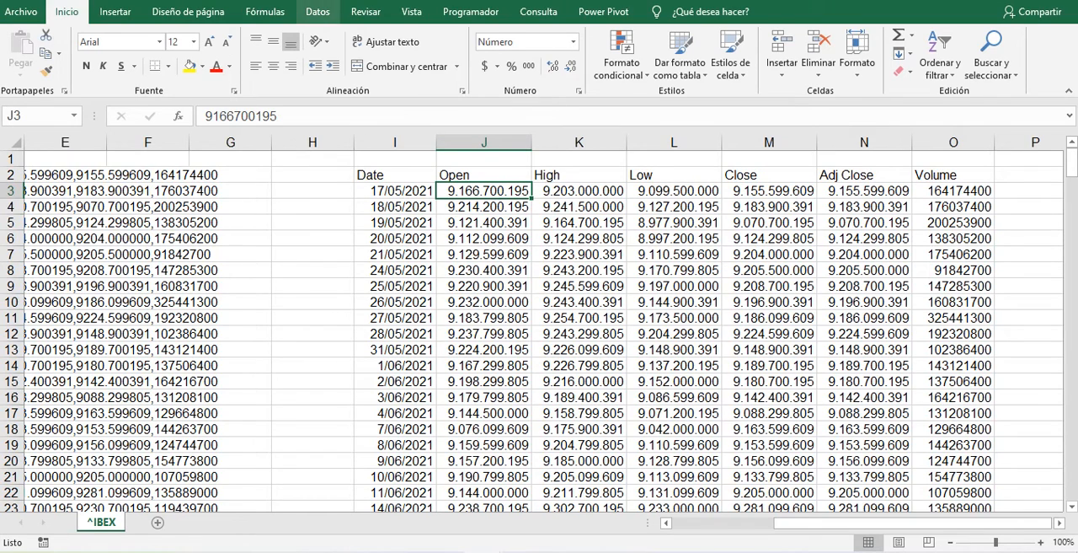
- Examine the stock chart types, in particular the data required by Apertura, máximos, mínimos, cierre
left_click(317, 11)
left_click(115, 11)
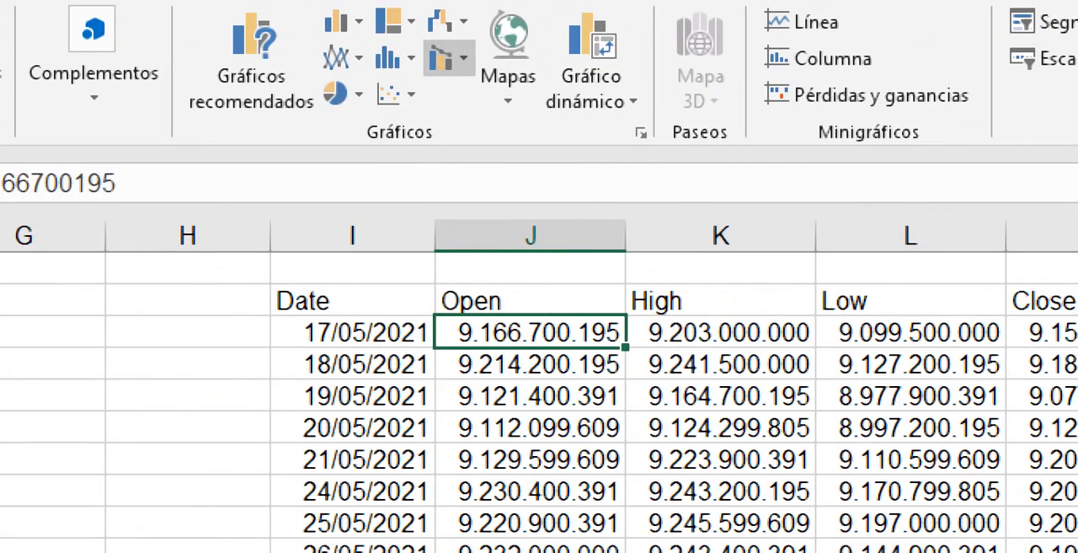
left_click(443, 21)
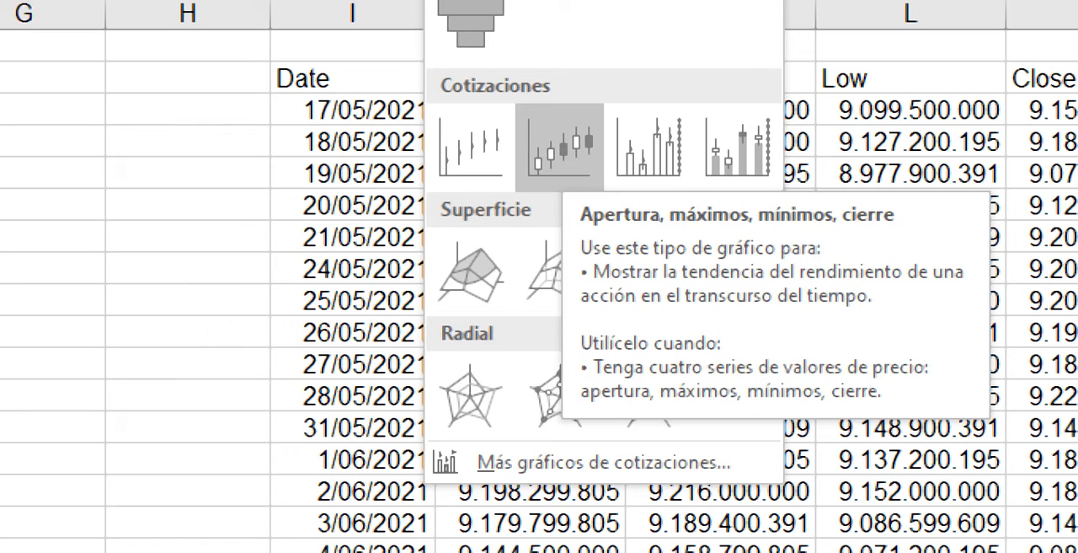
left_click(560, 149)
left_click_drag(530, 78, 995, 492)
left_click_drag(994, 422, 994, 480)
left_click_drag(1053, 413, 1054, 453)
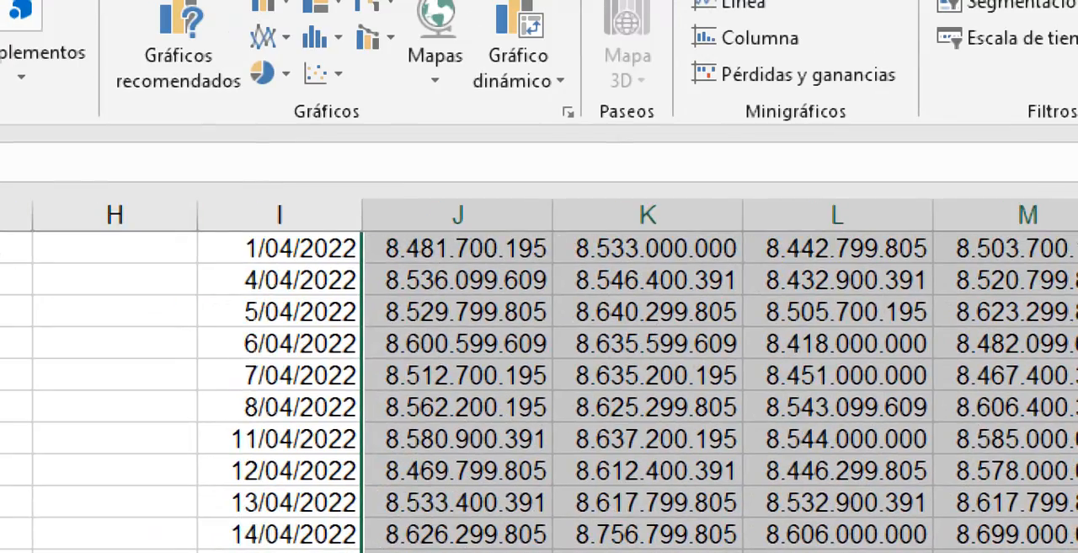
middle_click(238, 330)
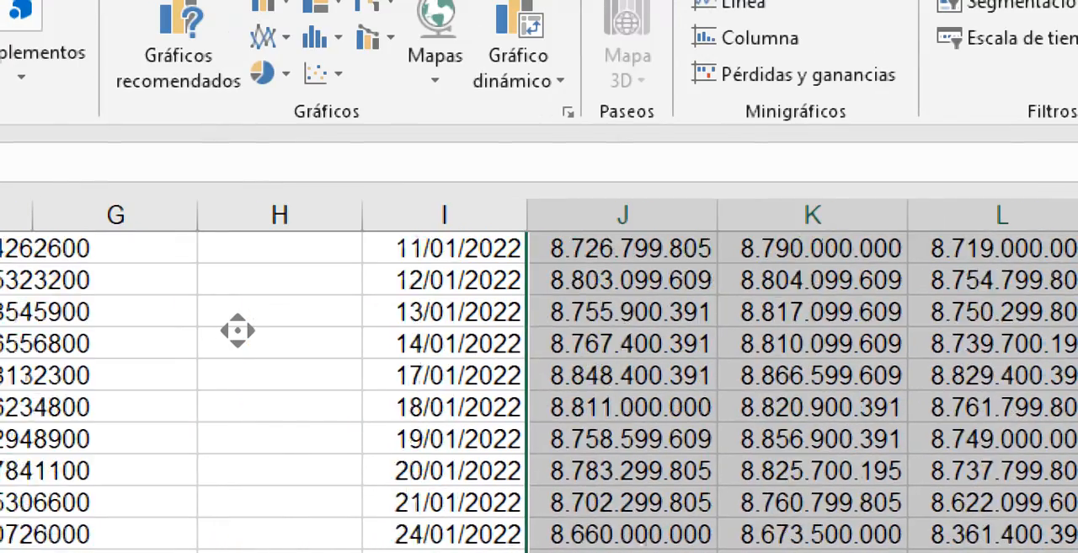
middle_click(203, 51)
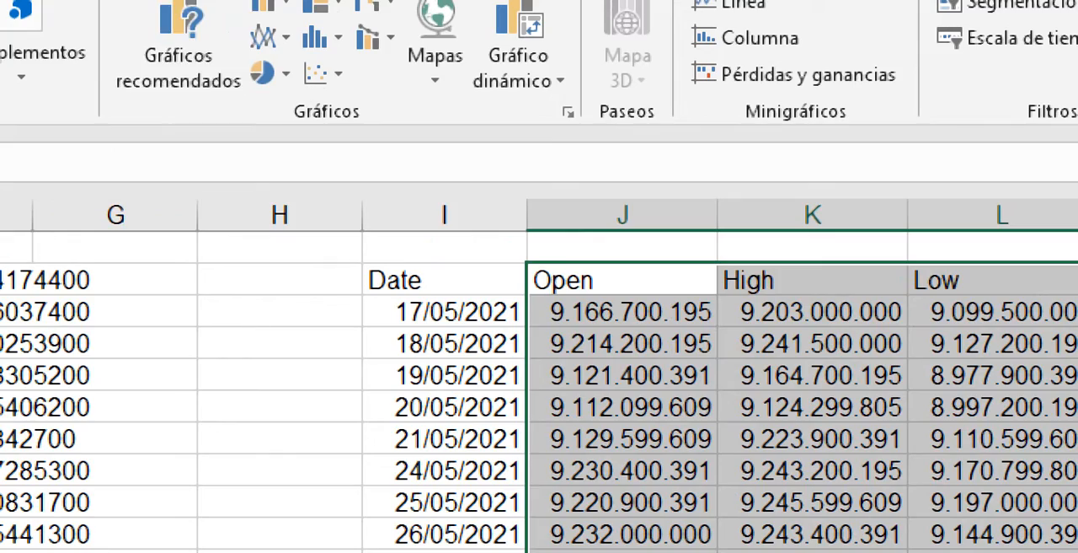
- Insert an Apertura, máximos, mínimos, cierre stock chart from the Date to Close columns, headers through 9/06/2021
left_click_drag(428, 281, 986, 529)
left_click_drag(985, 485, 986, 547)
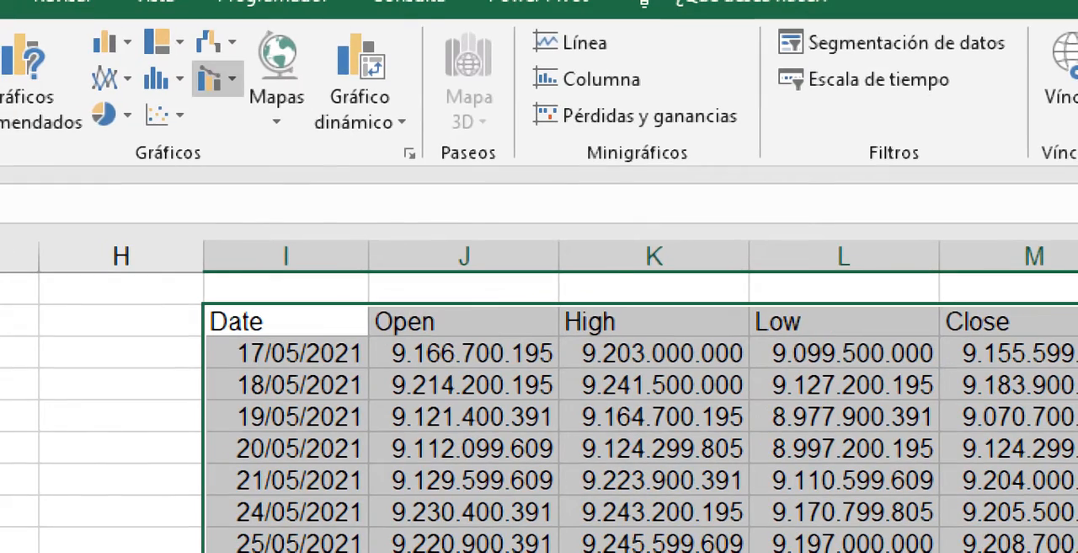
left_click(218, 42)
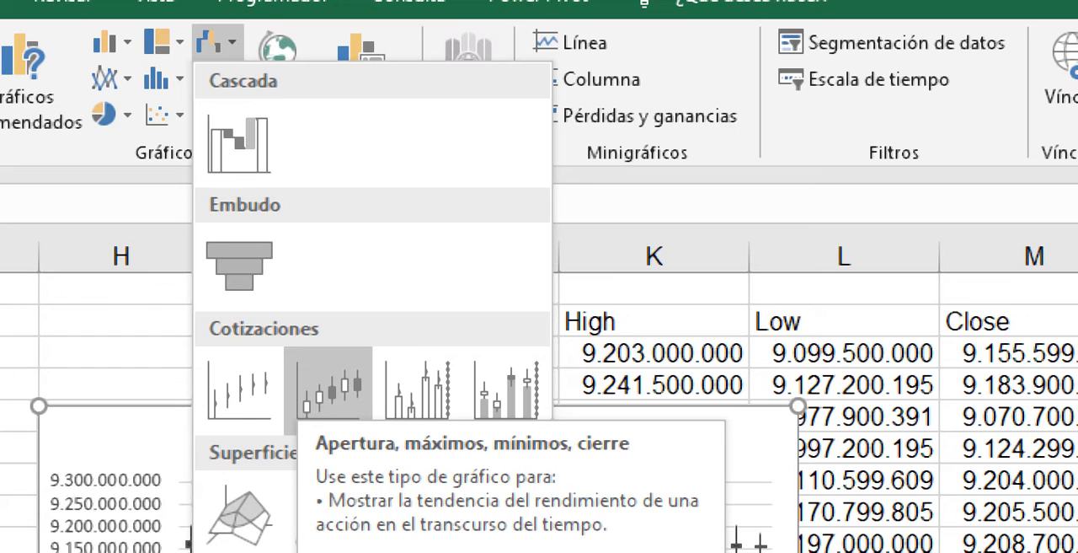
left_click(329, 387)
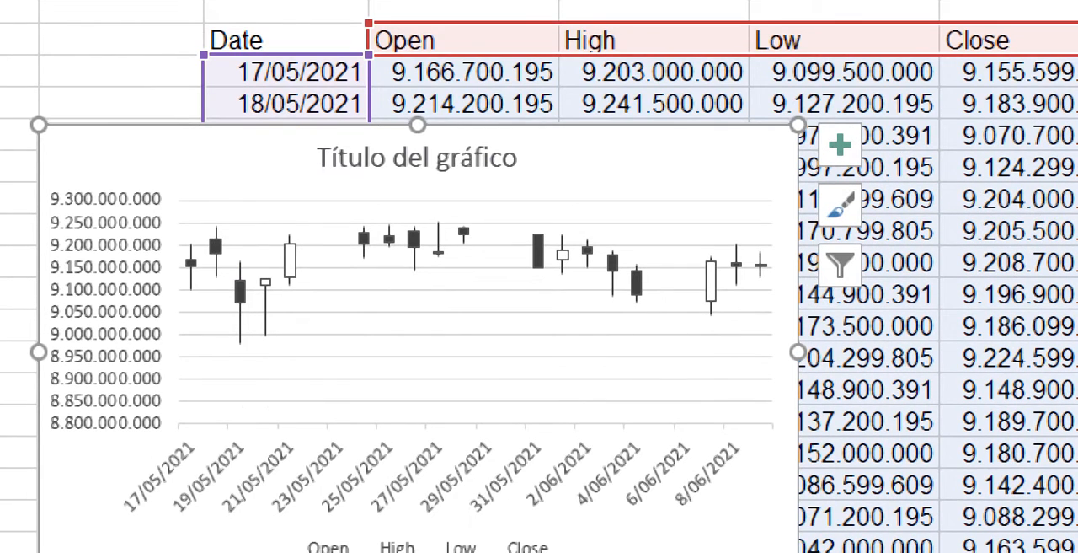
left_click(417, 548)
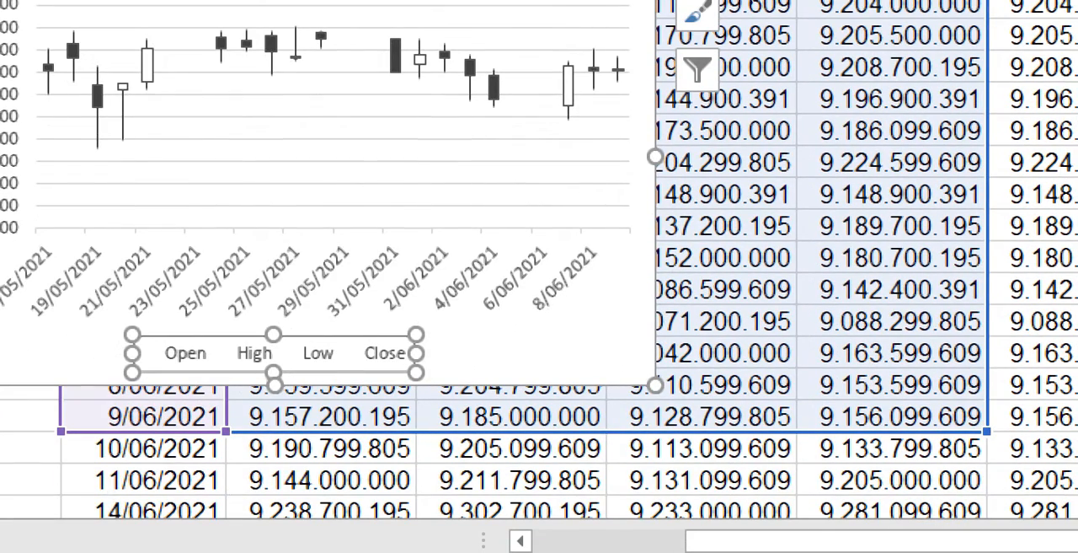
key("Escape")
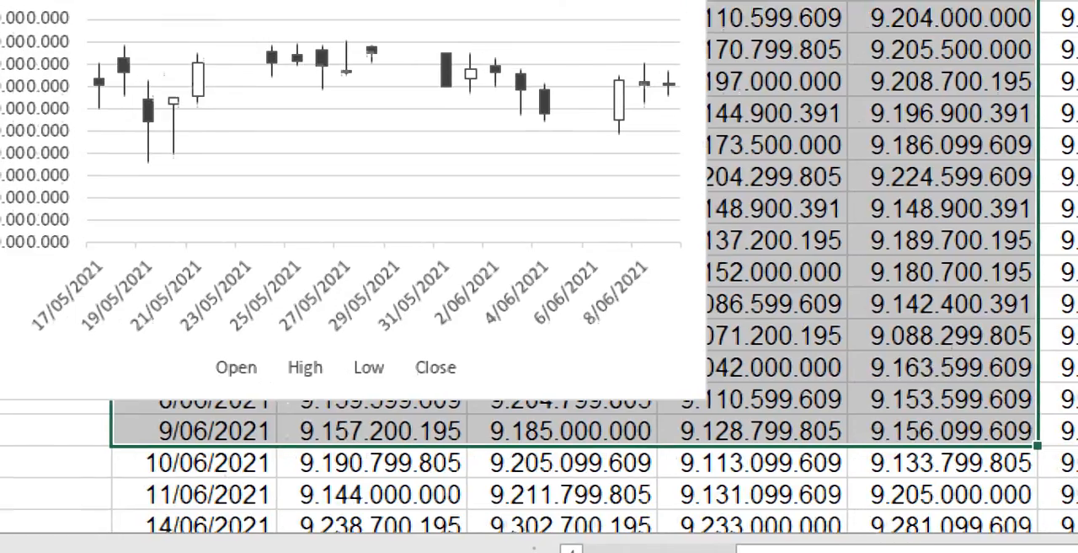
left_click(581, 371)
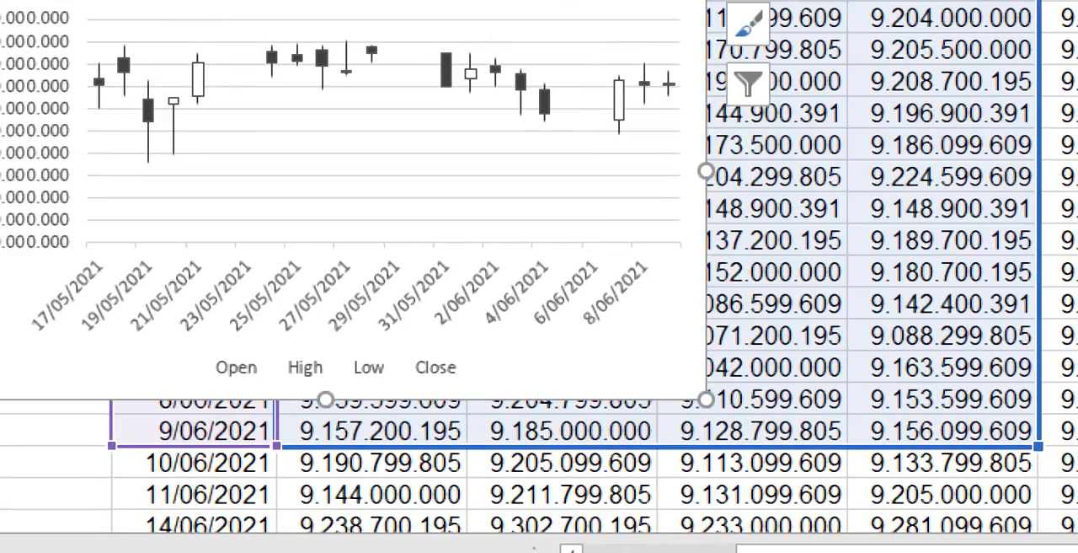
- Extend the stock chart's source range down the Date to Close columns through the May 2022 rows
left_click_drag(1038, 446, 1038, 348)
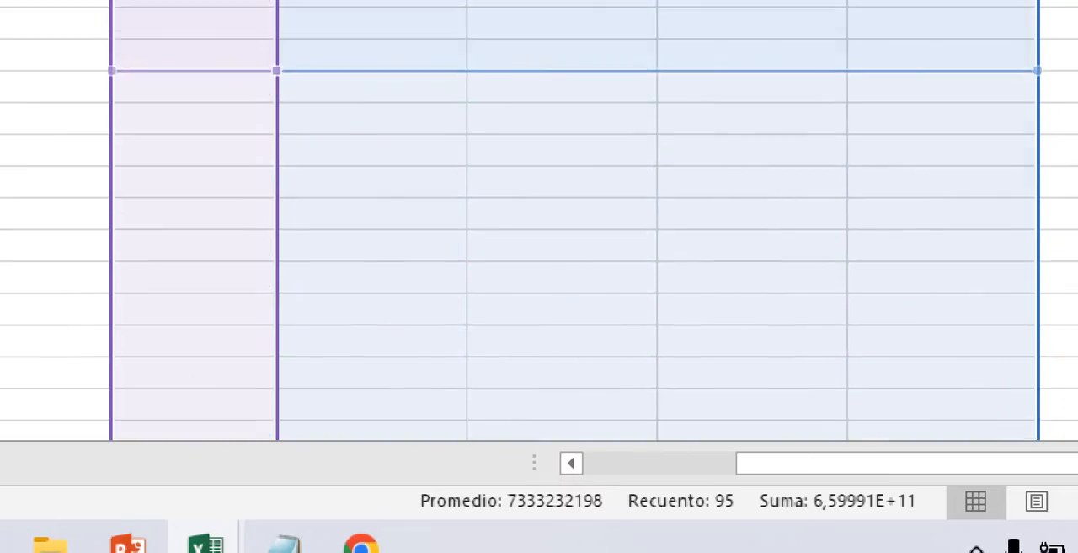
left_click_drag(1038, 70, 1038, 360)
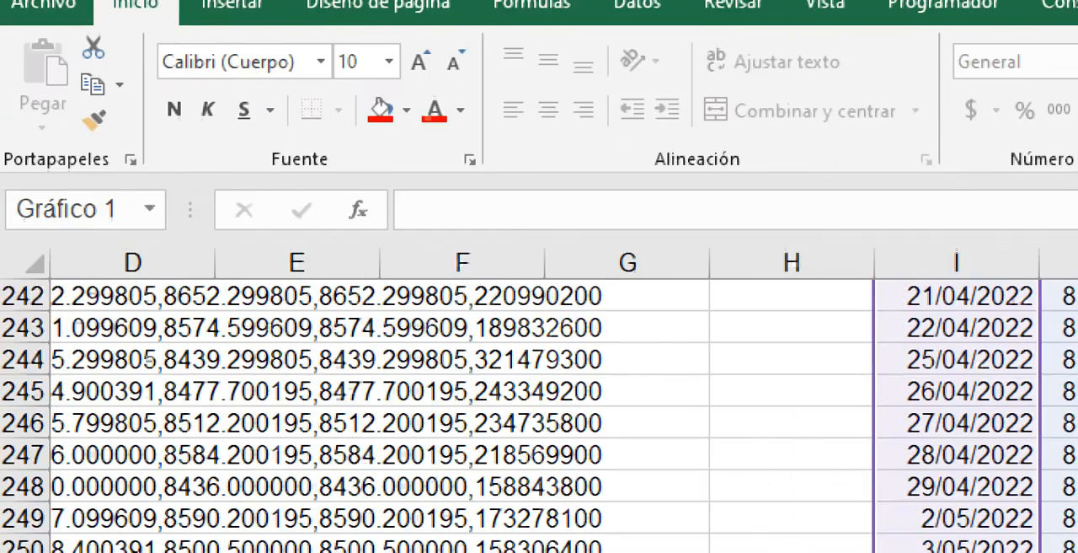
left_click(792, 391)
middle_click(904, 447)
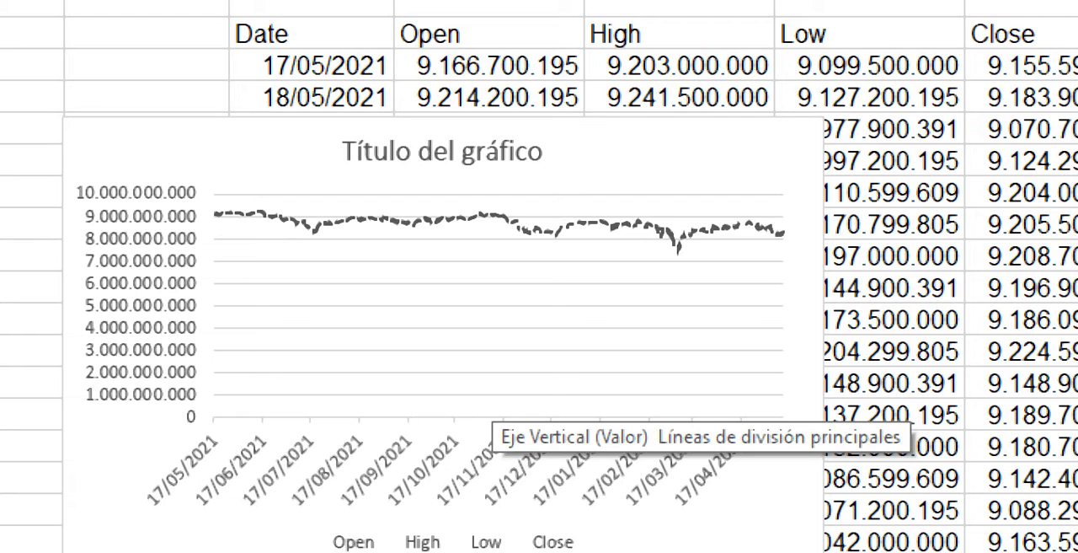
- Enlarge the stock chart over the worksheet, and undo both the resizing and the source range extension
left_click(148, 65)
left_click(422, 316)
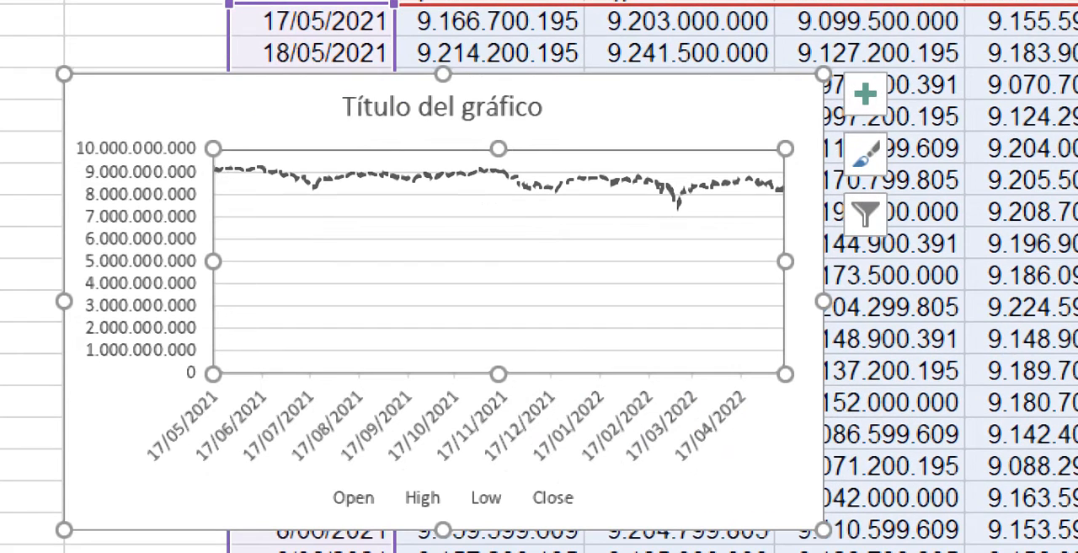
left_click_drag(824, 530, 1037, 552)
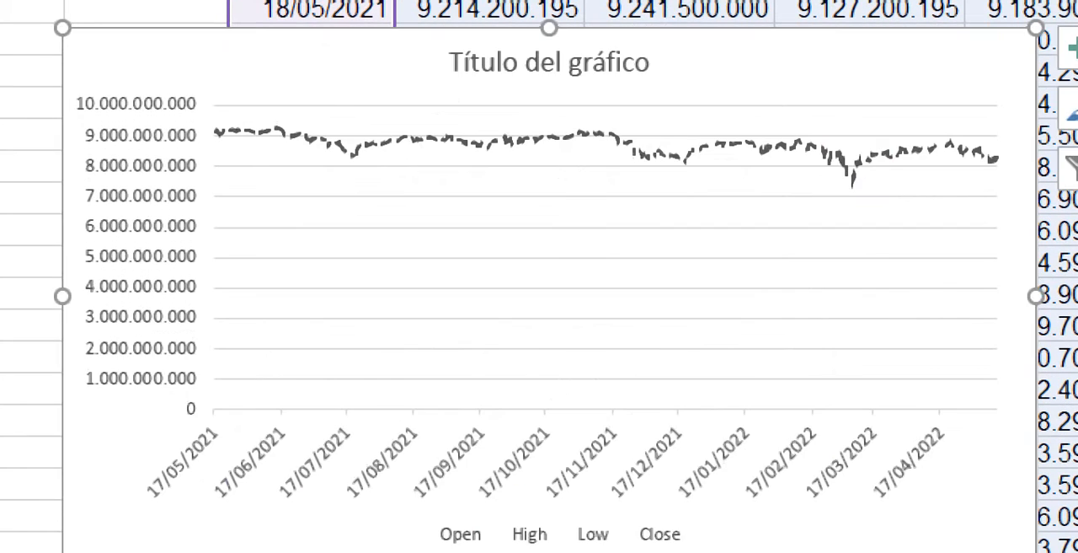
left_click(505, 287)
left_click(101, 71)
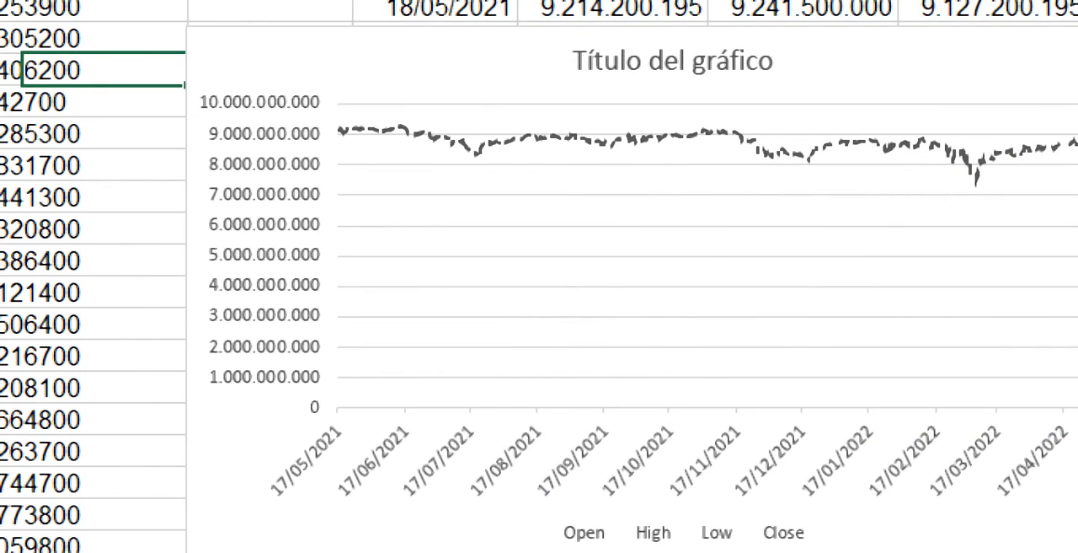
key("ctrl+z")
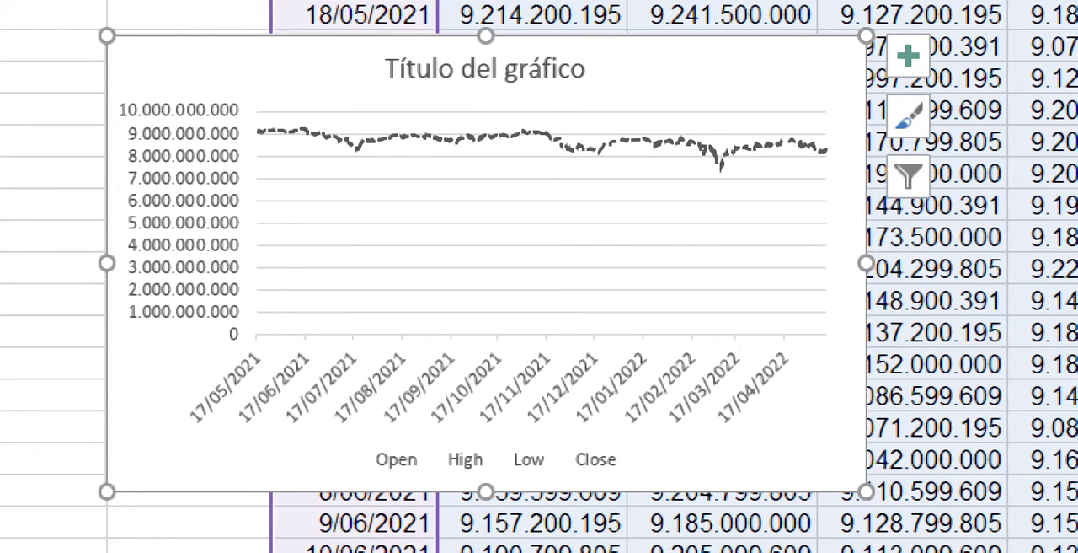
key("ctrl+z")
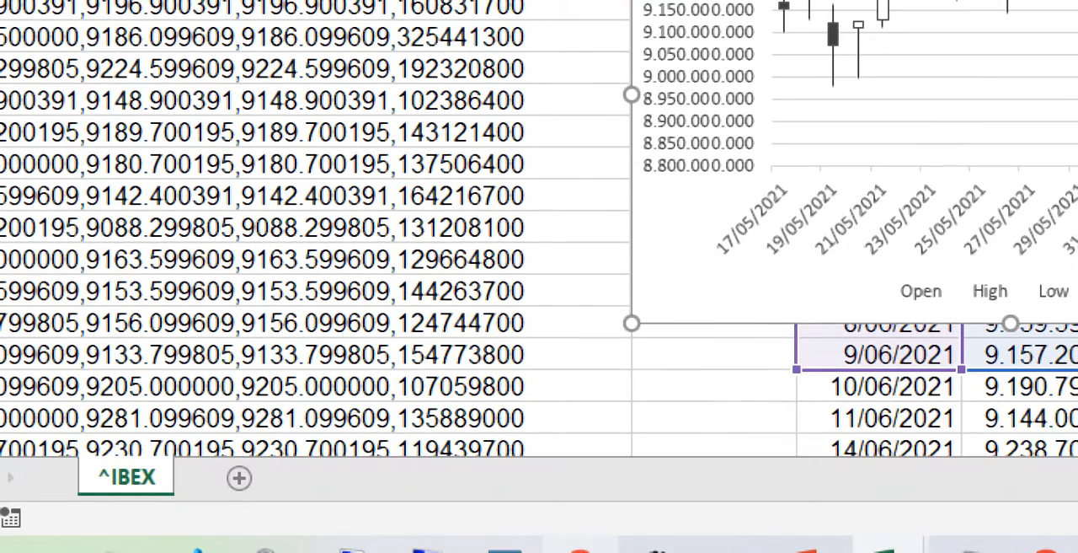
- Check the recording's status in the screen recorder and return to the ^IBEX workbook in Excel
left_click(659, 548)
left_click(956, 139)
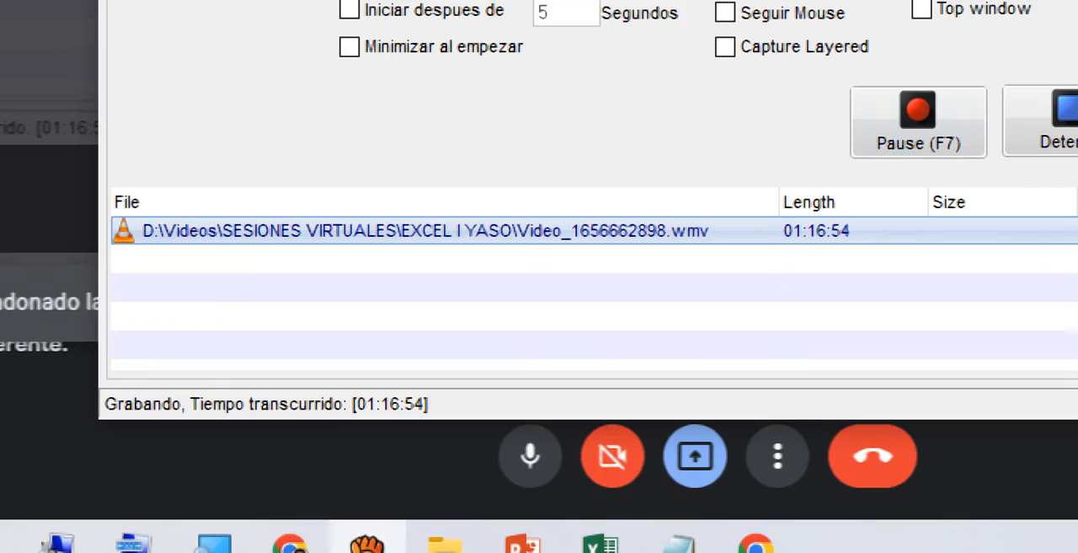
left_click(600, 545)
left_click(771, 421)
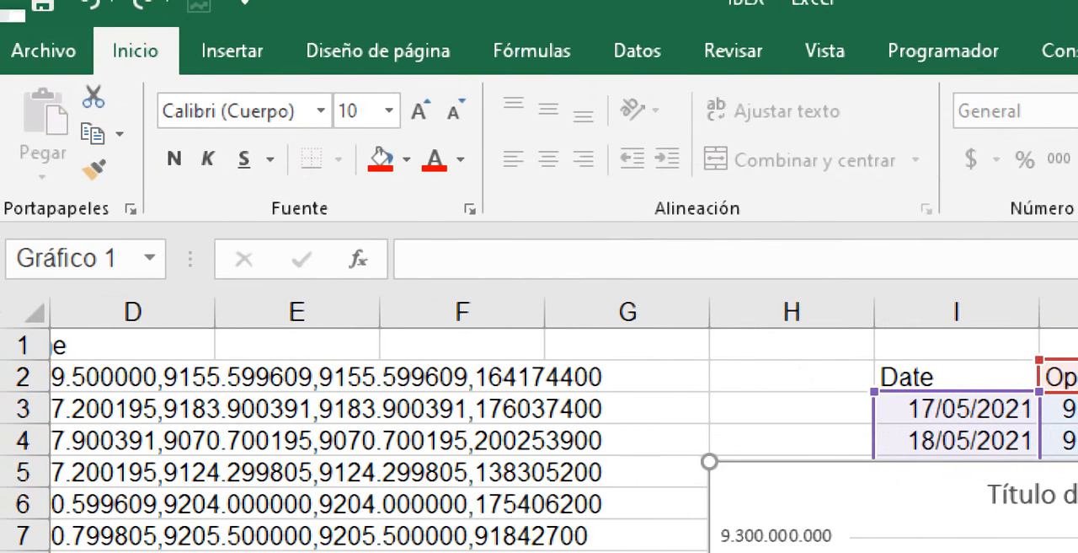
- Bring up the chart insertion options with the stock chart selected
left_click(232, 50)
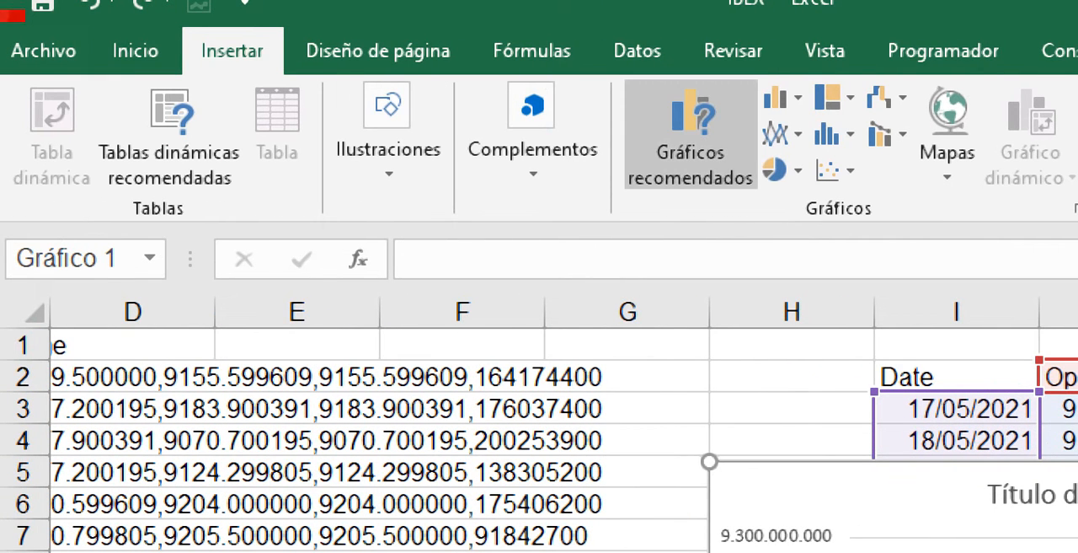
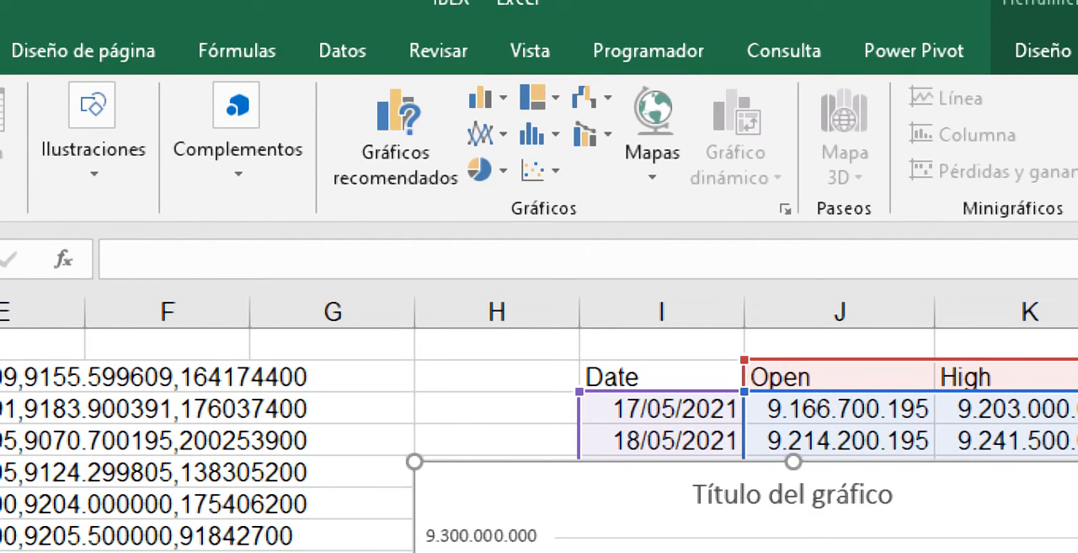
- Review the available map chart types, deselect the stock chart and select the first Open price cell
left_click(652, 139)
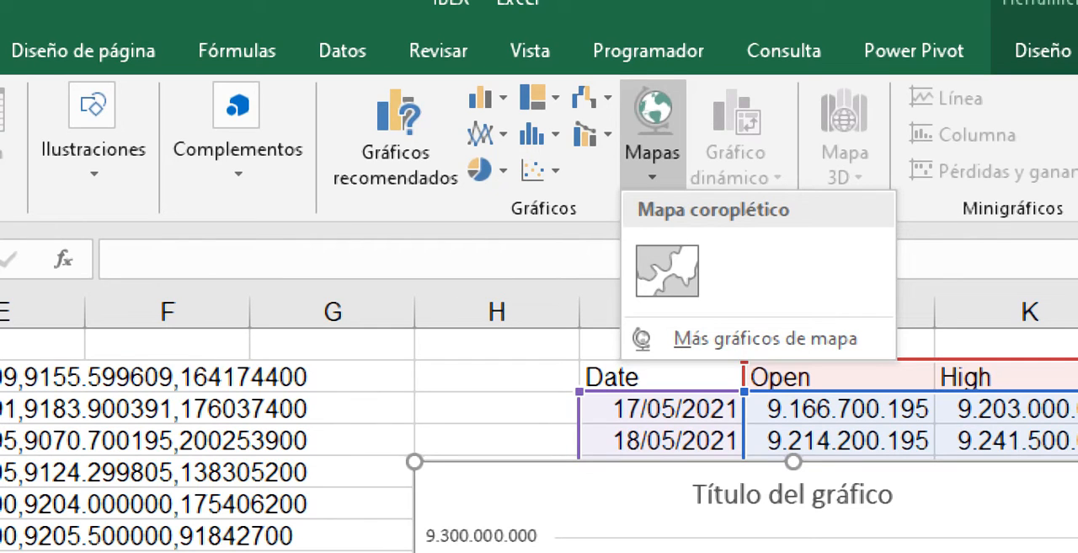
key("Escape")
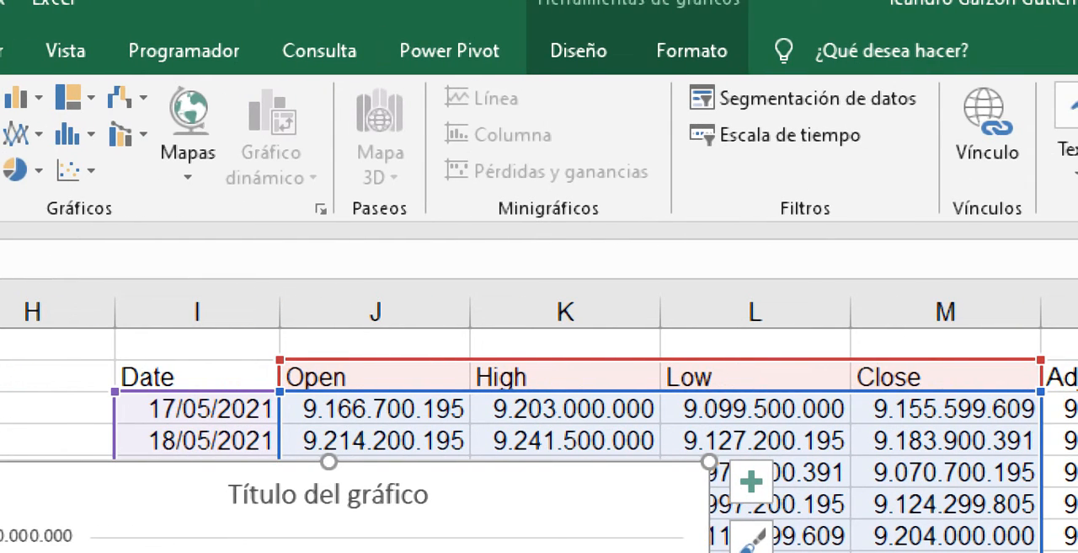
left_click(69, 410)
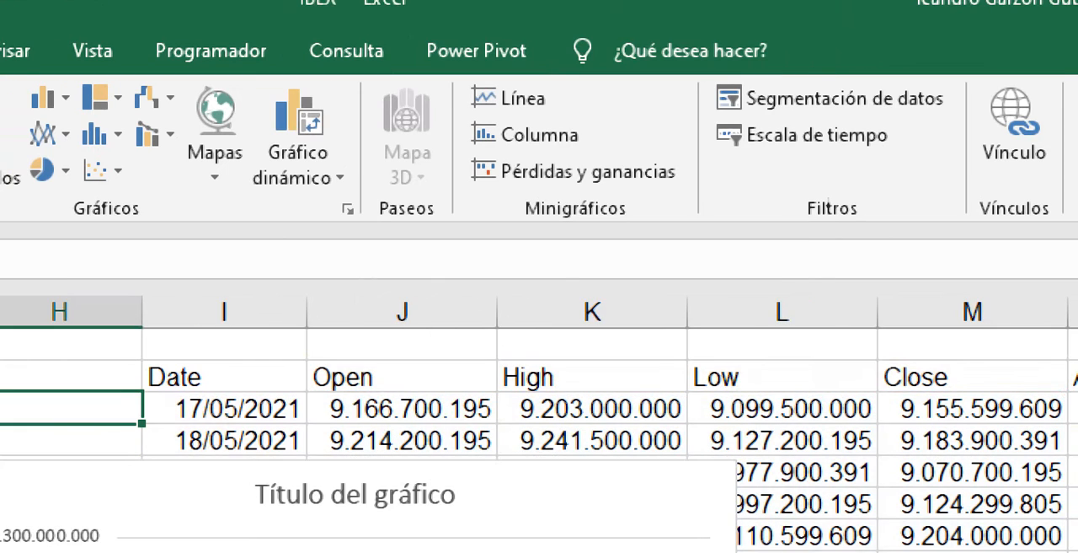
left_click(402, 408)
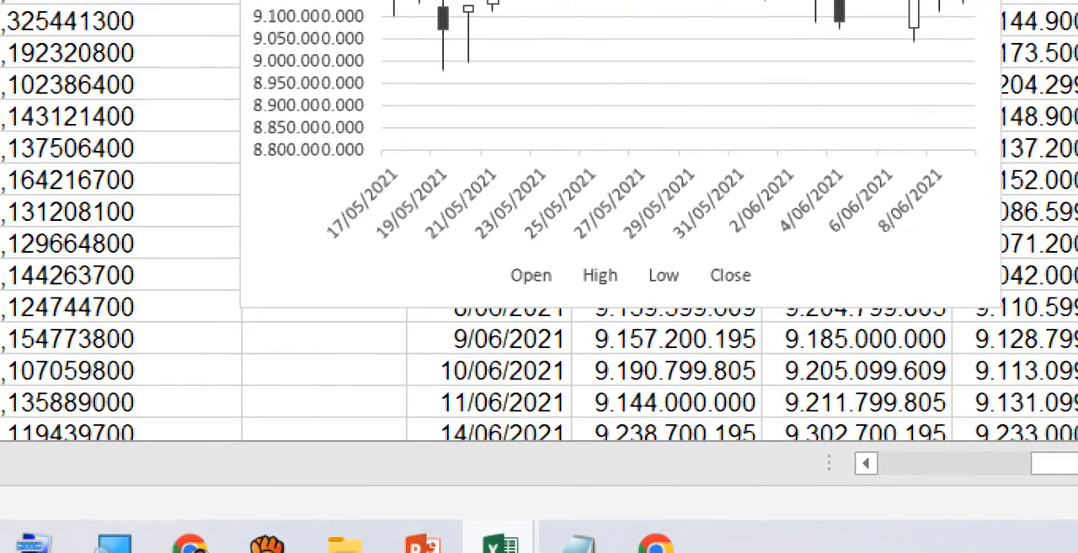
- Switch to the SUPERMERCADO DOÑA PRIME... workbook and bring up the GESTIÓN DE RESIDUOS table on the GRÁFICO LINEAL sheet
mouse_move(499, 539)
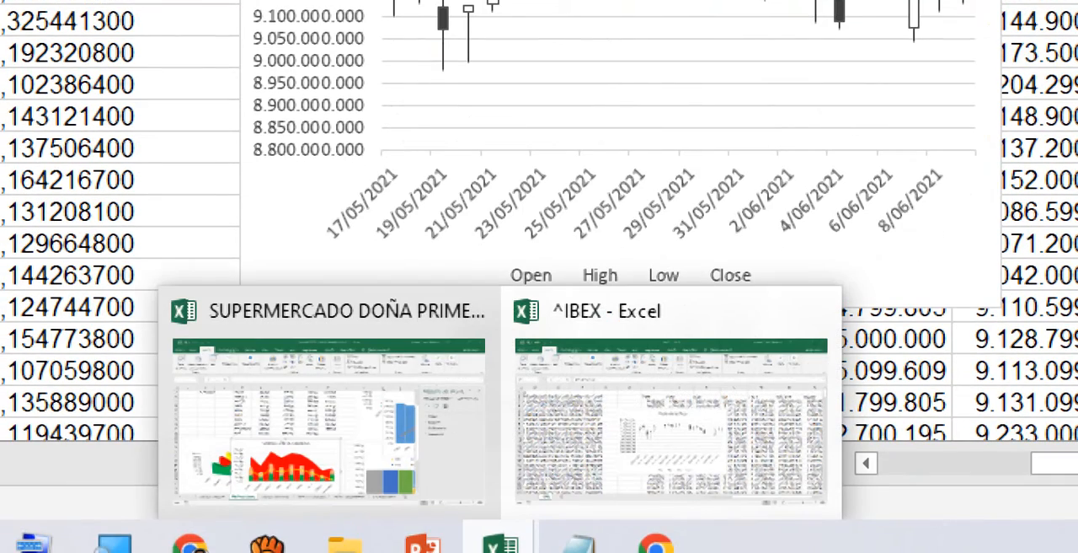
left_click(329, 417)
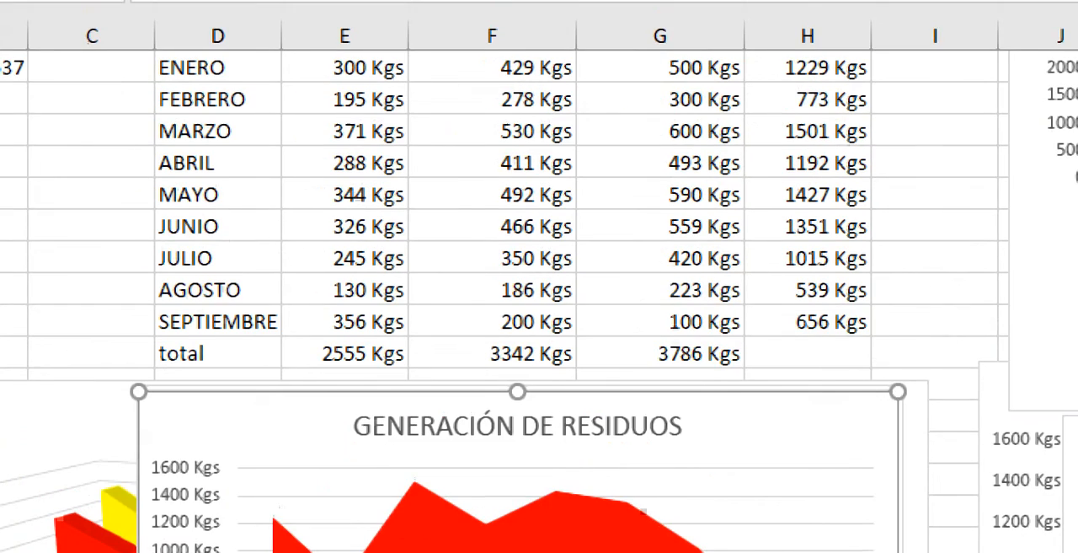
left_click(218, 226)
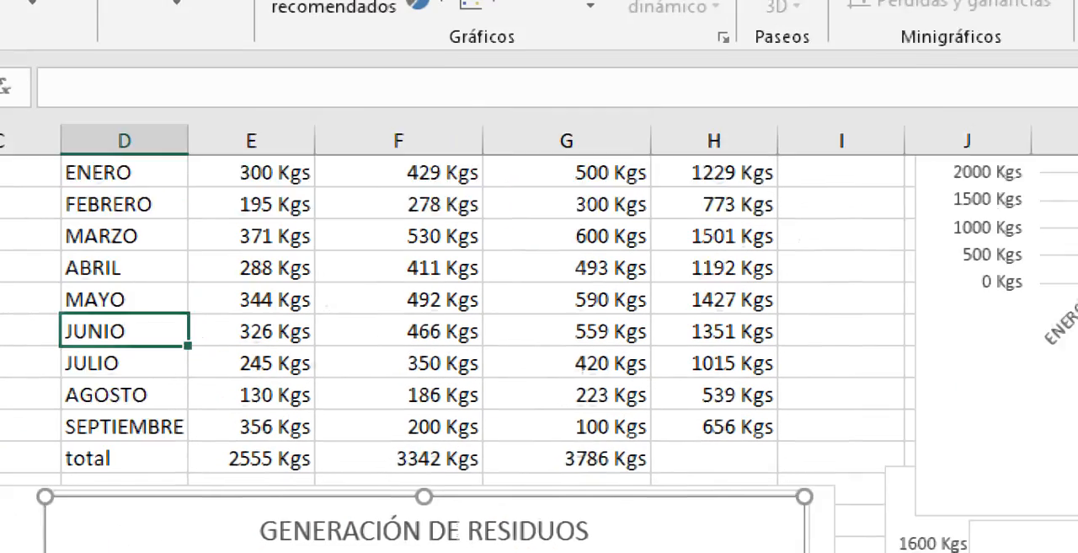
scroll(540, 380, "up", 1)
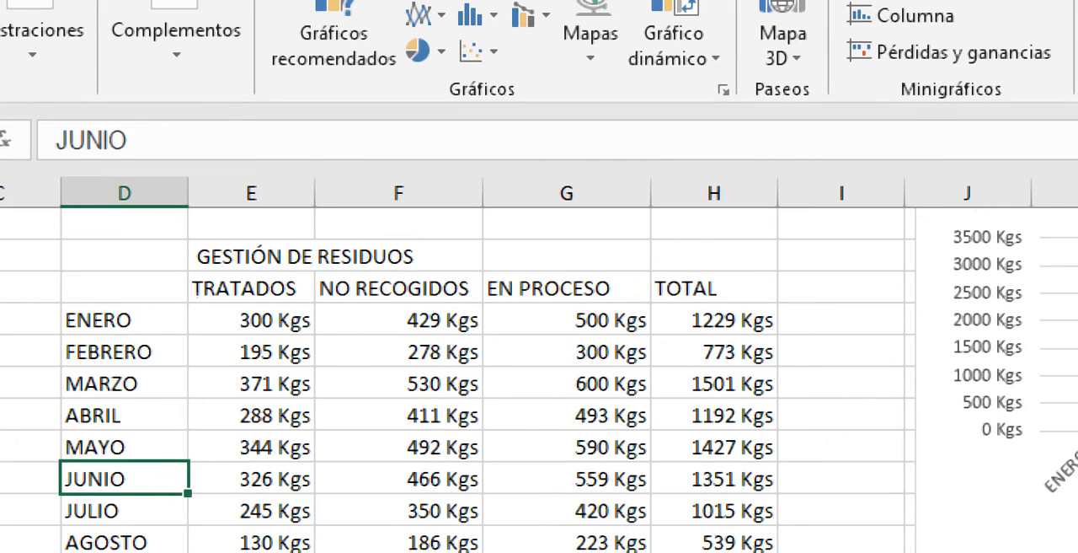
left_click(251, 447)
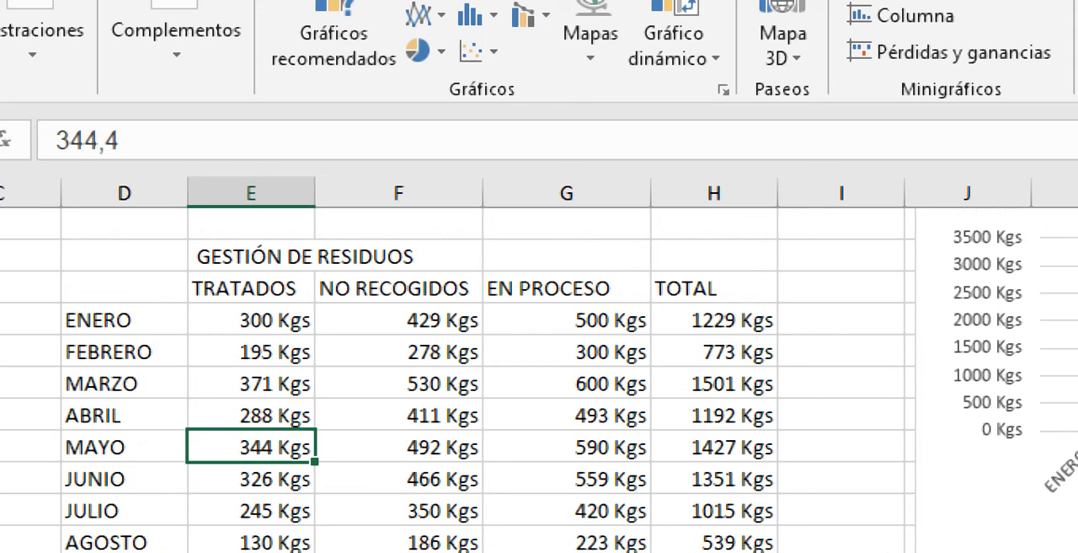
- Insert a line sparkline in cell I7 beside the ENERO total, using data range E7:G7
left_click(840, 320)
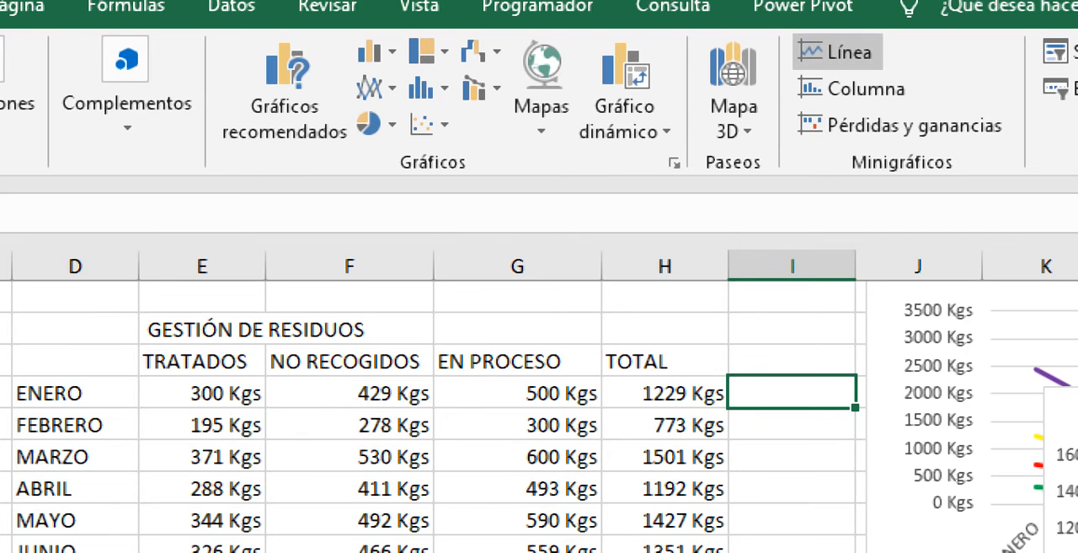
left_click(828, 52)
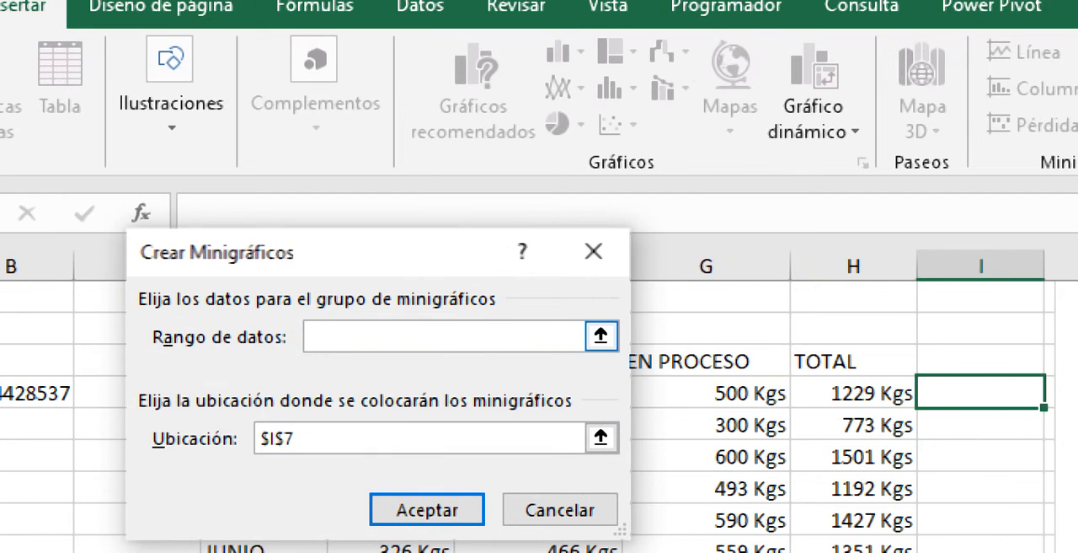
left_click(601, 335)
left_click_drag(388, 393, 758, 396)
left_click(601, 304)
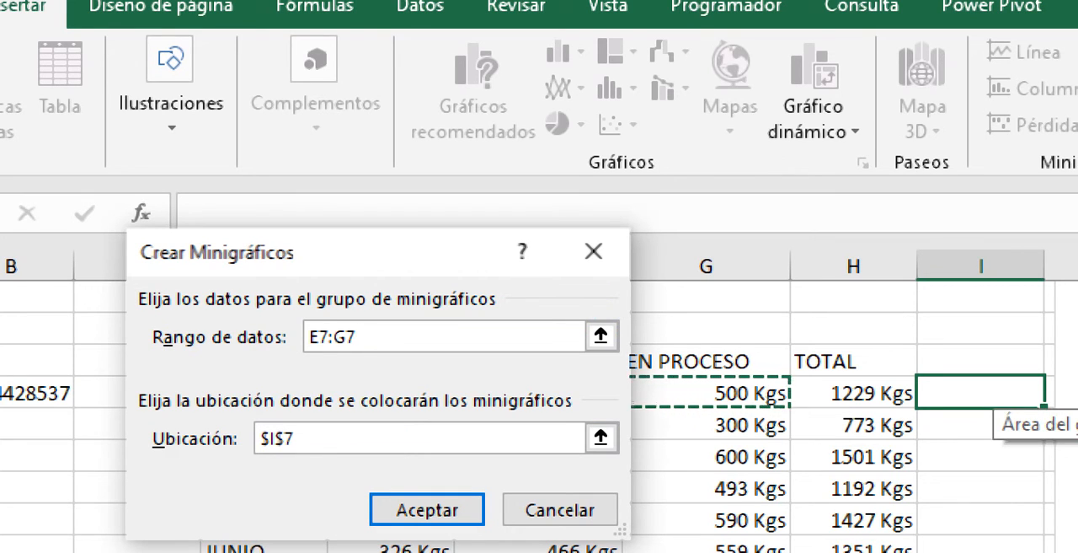
left_click(601, 438)
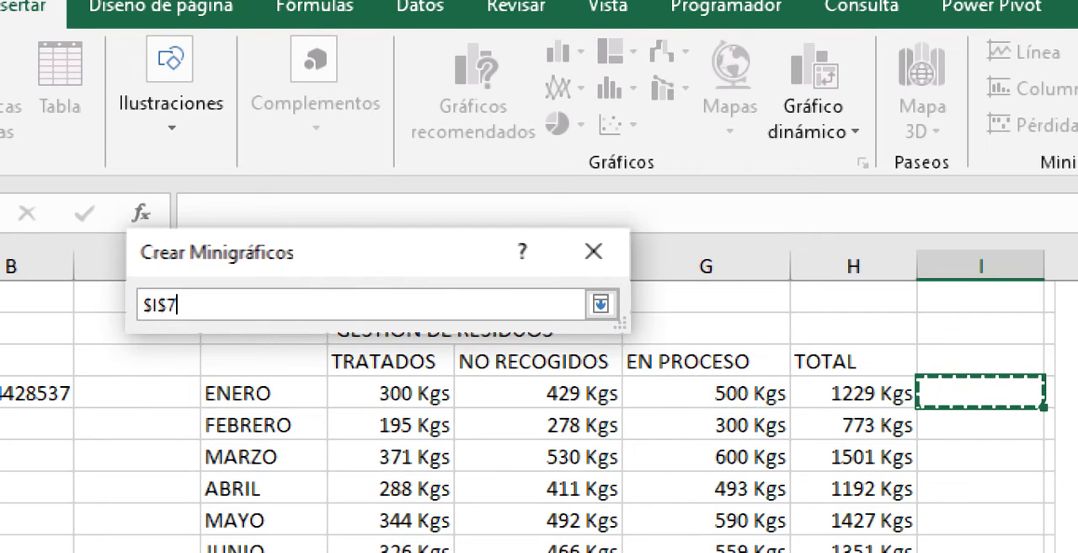
left_click(601, 304)
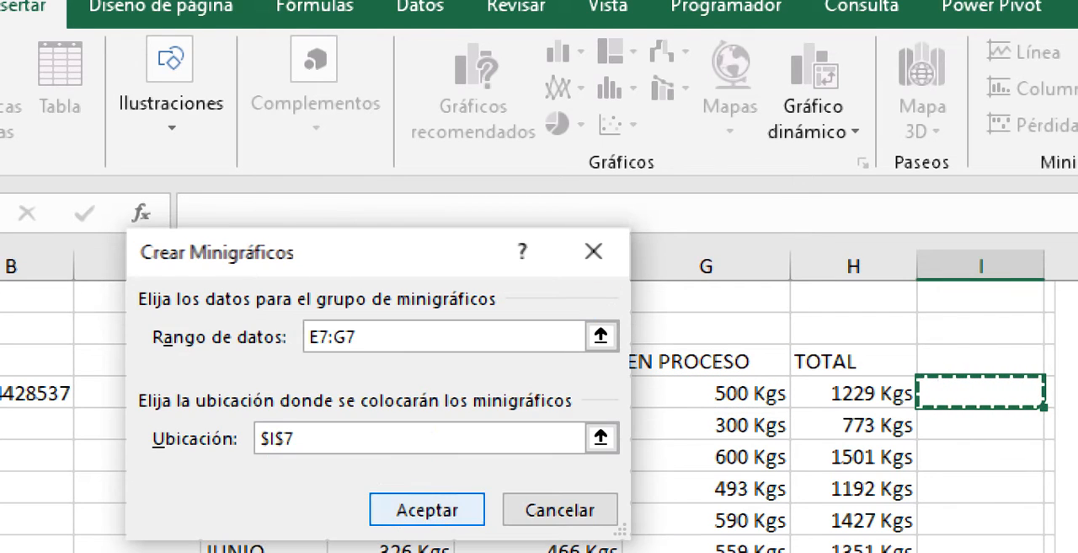
left_click(427, 509)
left_click(981, 456)
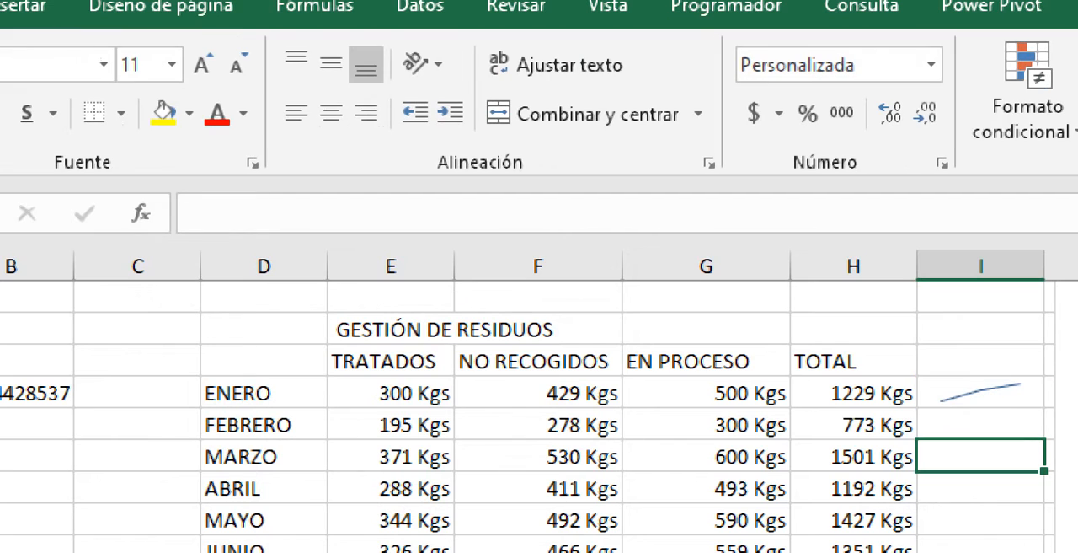
left_click(981, 393)
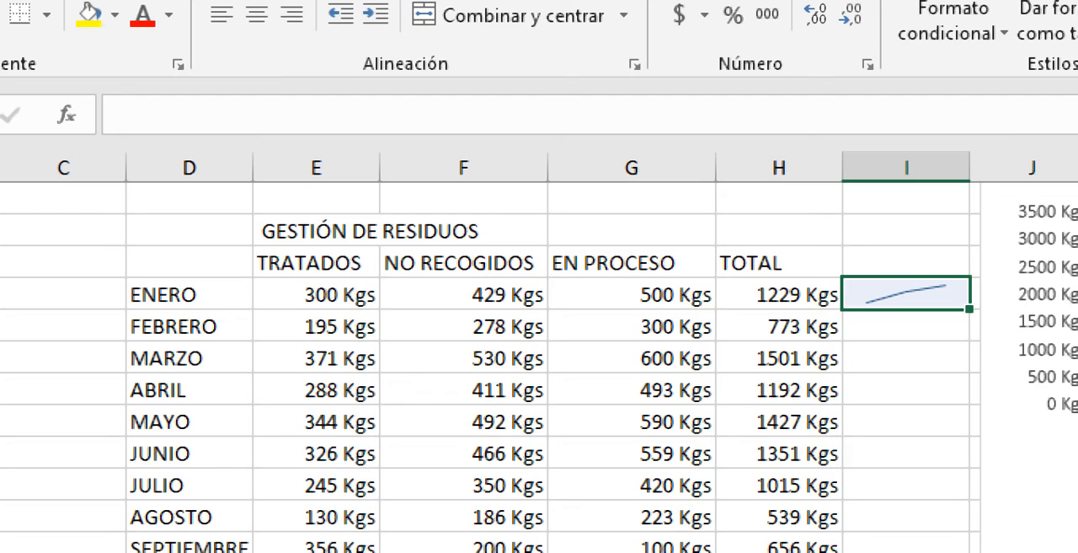
- Insert a column sparkline in cell I8 beside the FEBRERO total, using data range E8:G8
left_click(907, 326)
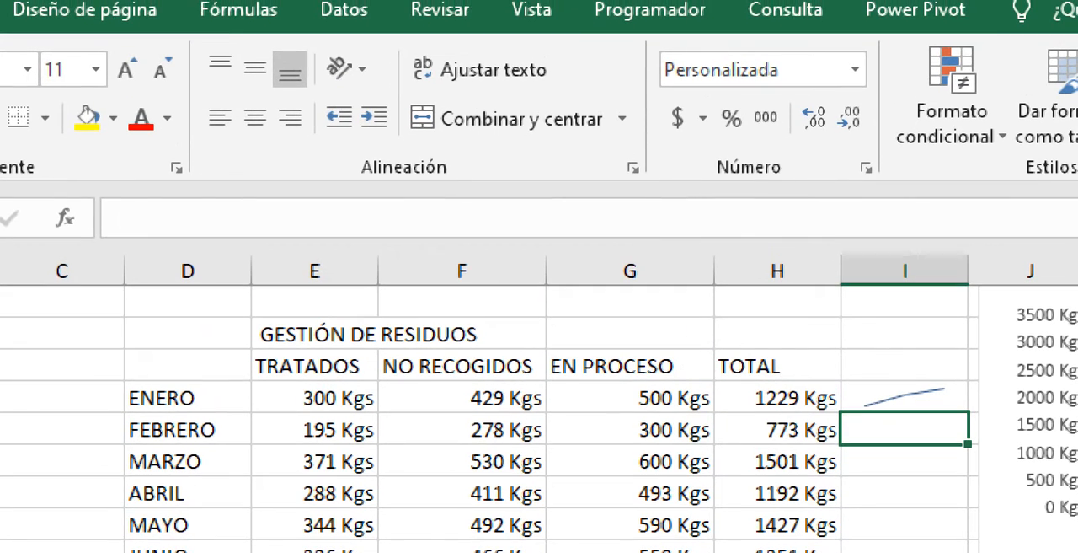
left_click(19, 10)
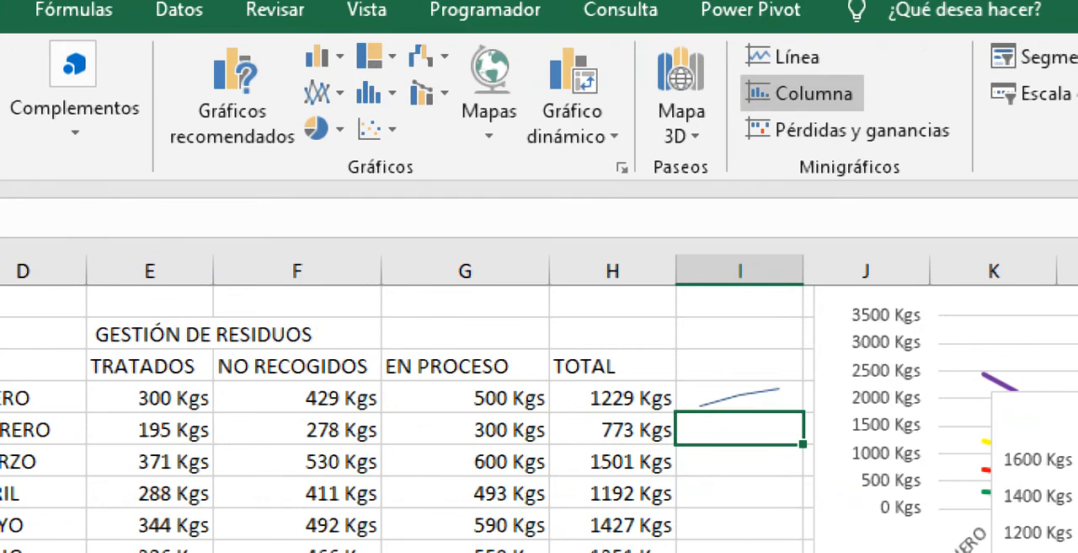
left_click(808, 94)
left_click(489, 341)
left_click_drag(353, 413, 750, 421)
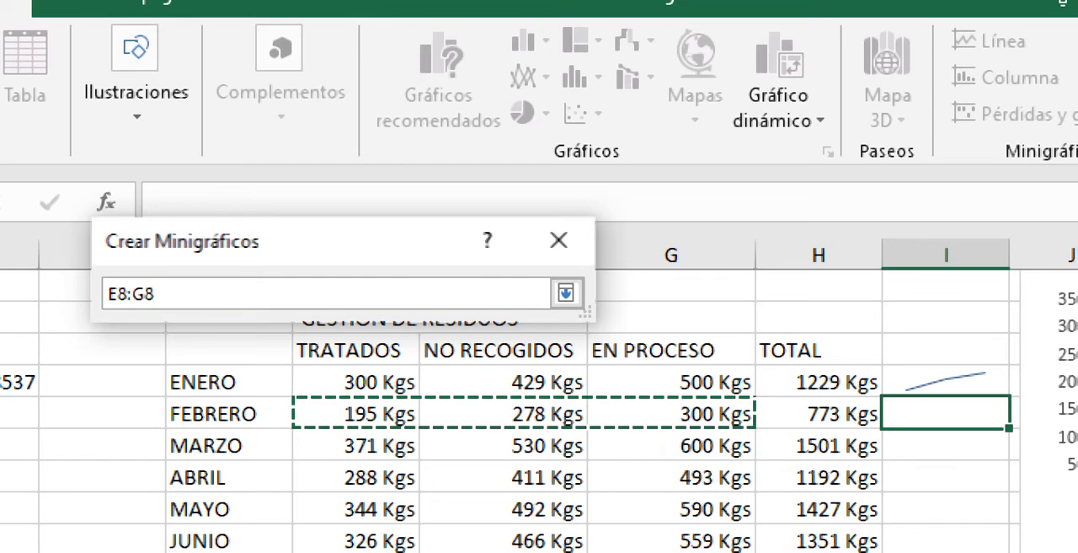
left_click(566, 293)
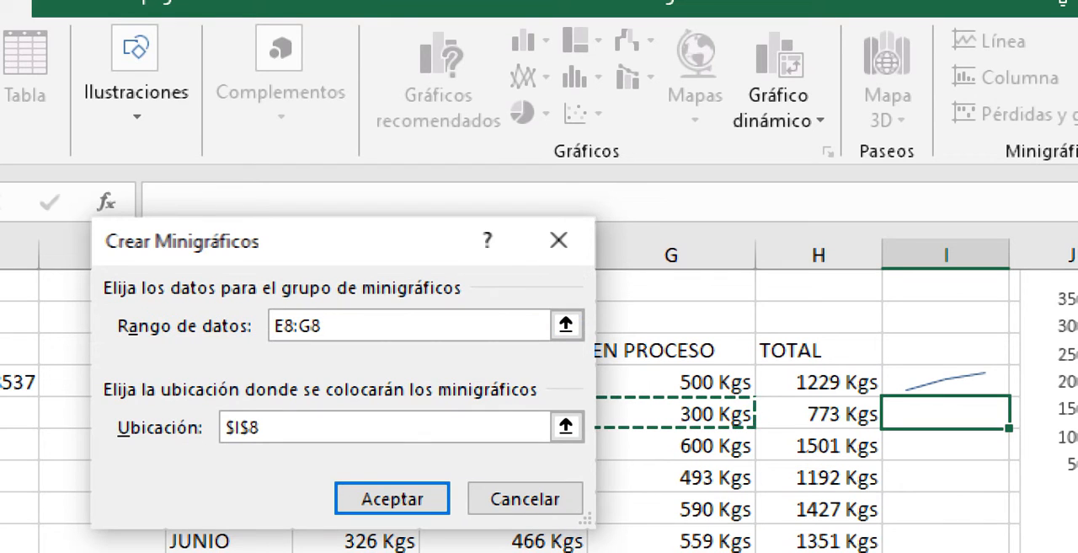
left_click(566, 426)
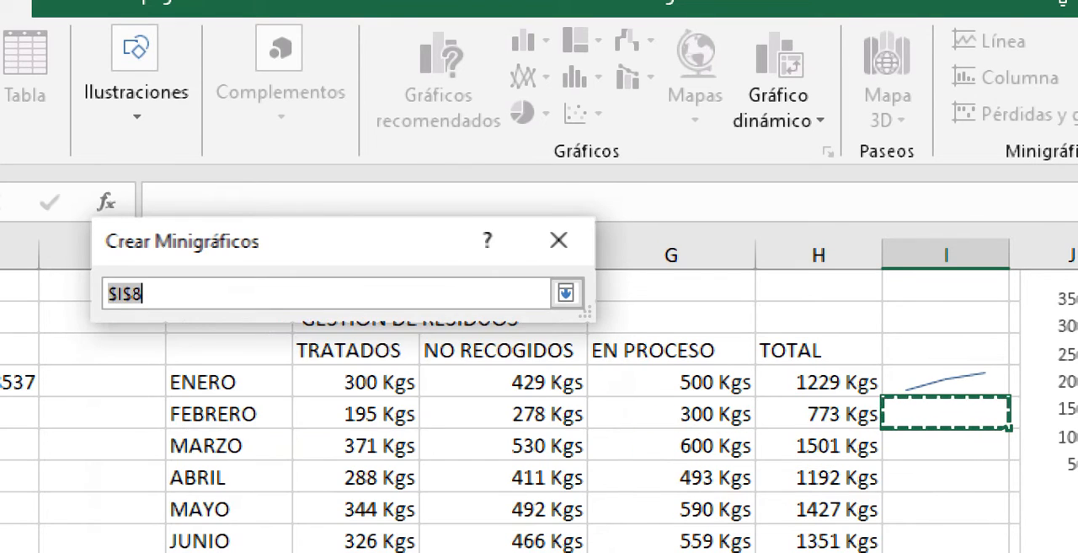
left_click(566, 293)
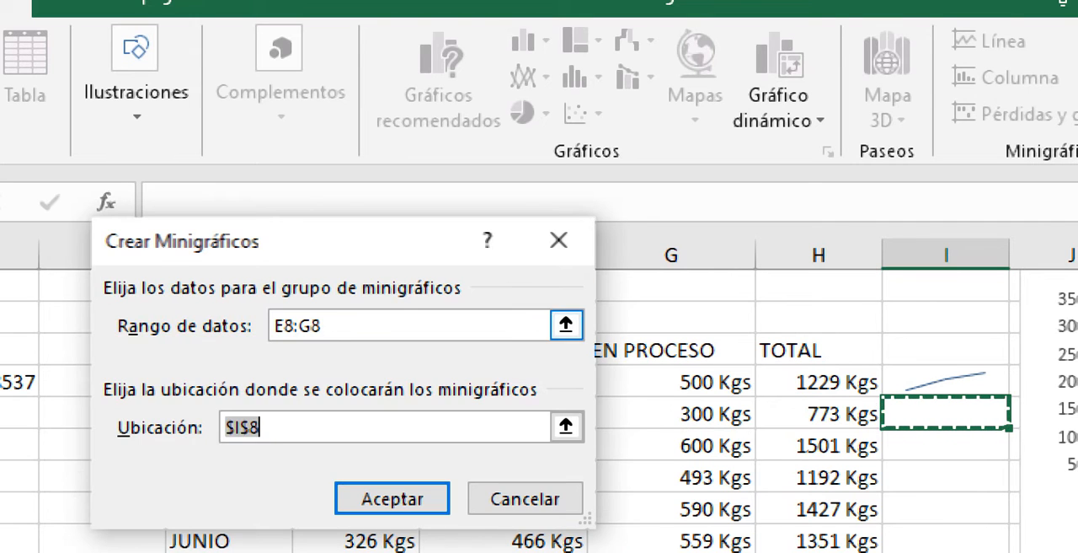
left_click(392, 497)
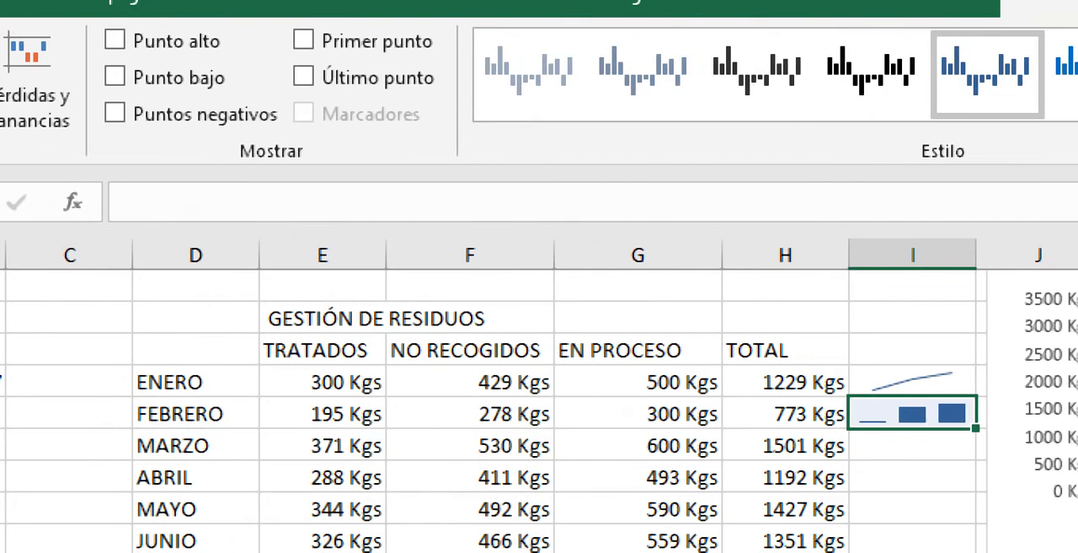
- Fill the FEBRERO column sparkline down through the MARZO and ABRIL rows
left_click(912, 477)
left_click(912, 413)
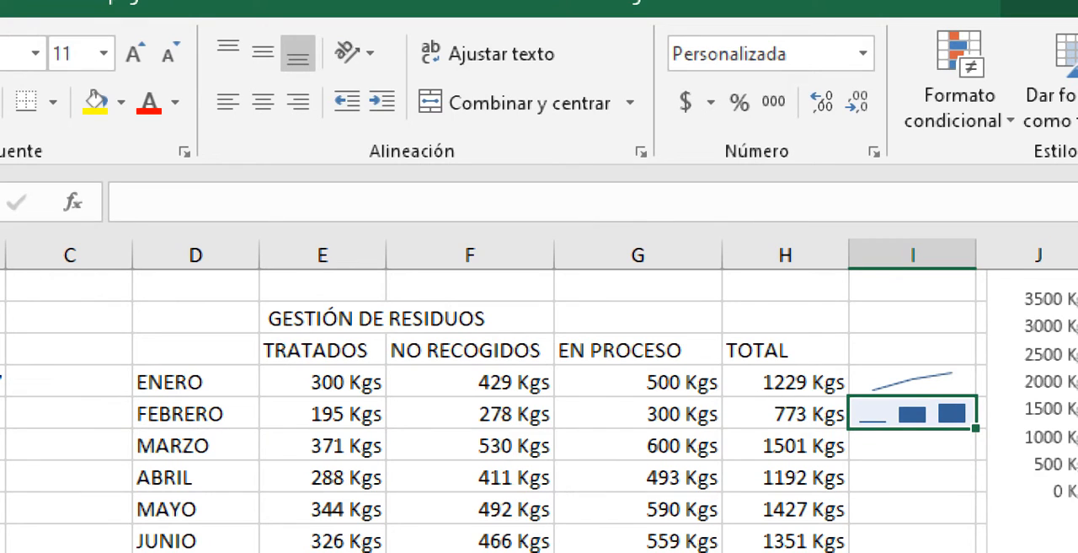
left_click_drag(975, 427, 975, 491)
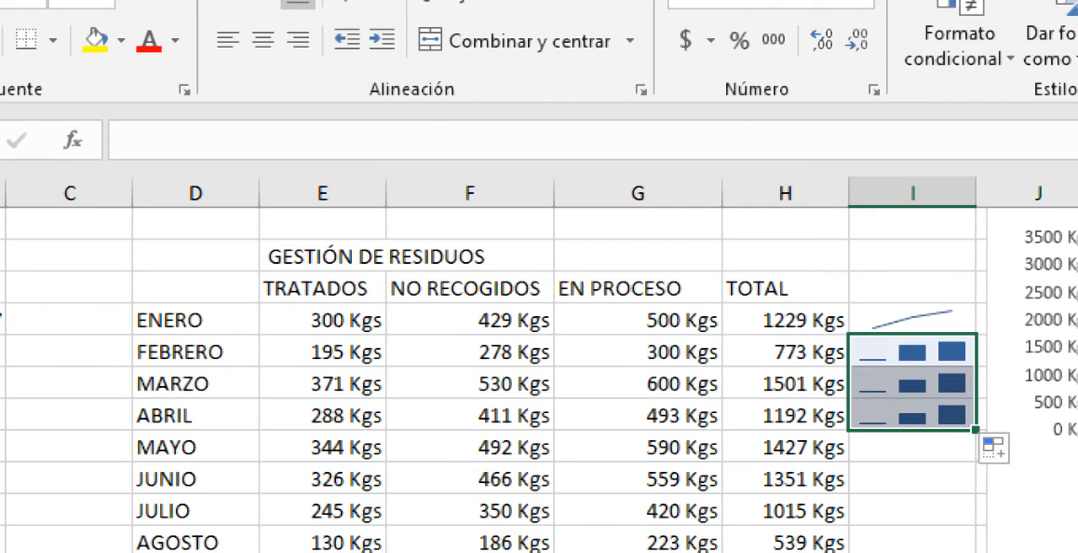
left_click(913, 468)
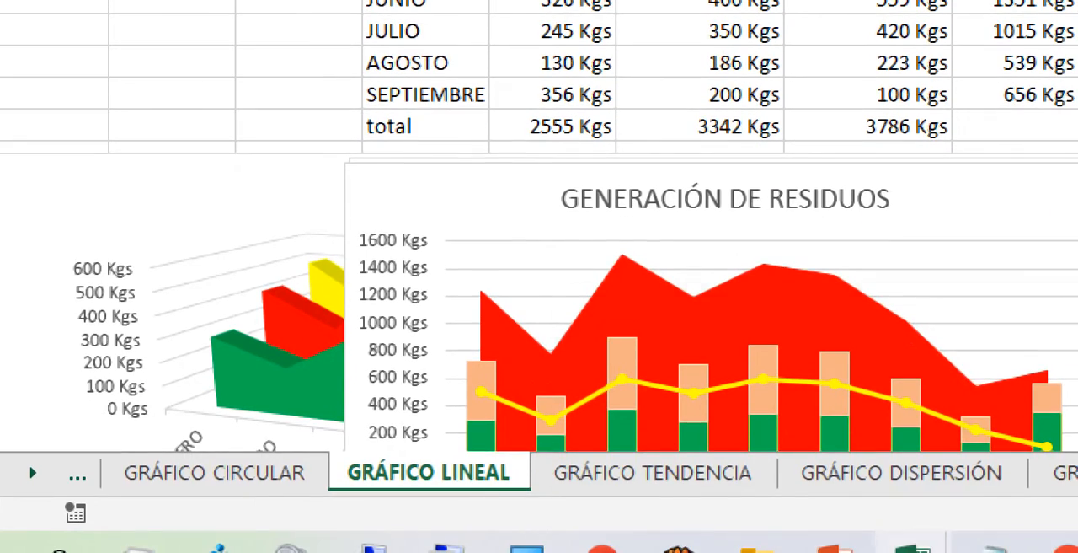
- Switch back to the ^IBEX workbook and select cell P3, just past the Volume column
mouse_move(912, 546)
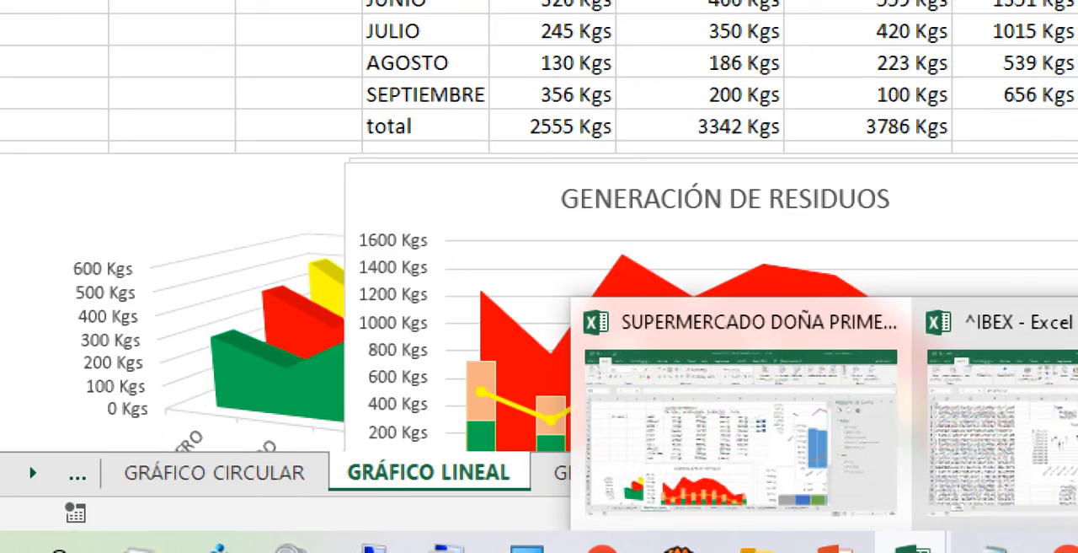
left_click(994, 396)
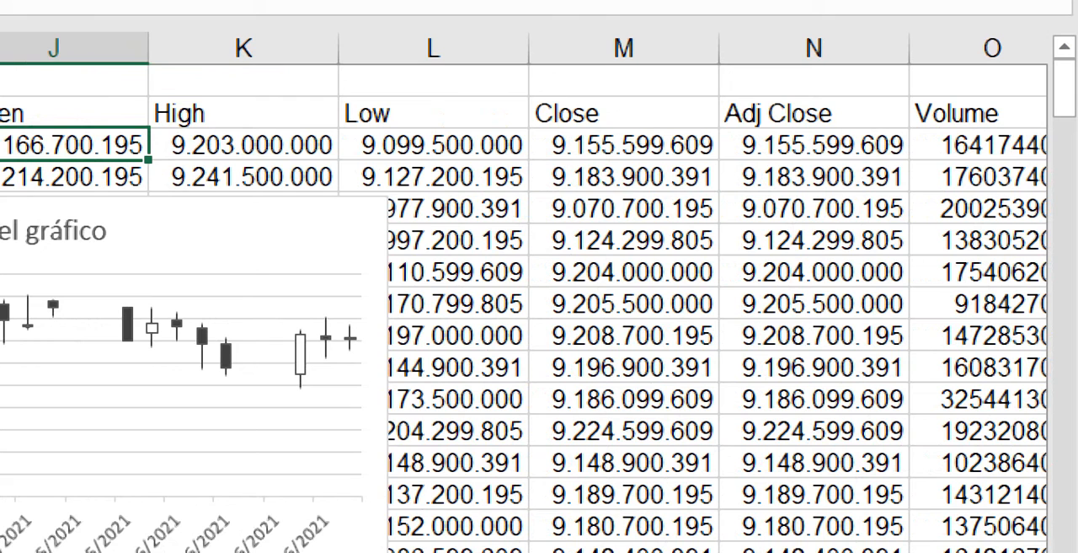
left_click(814, 145)
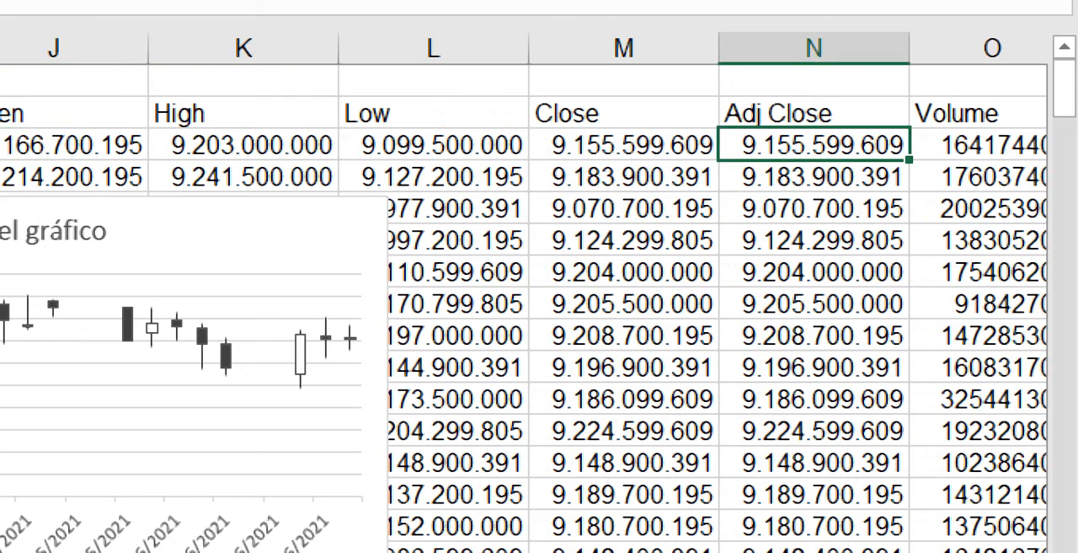
key("Right")
key("Right")
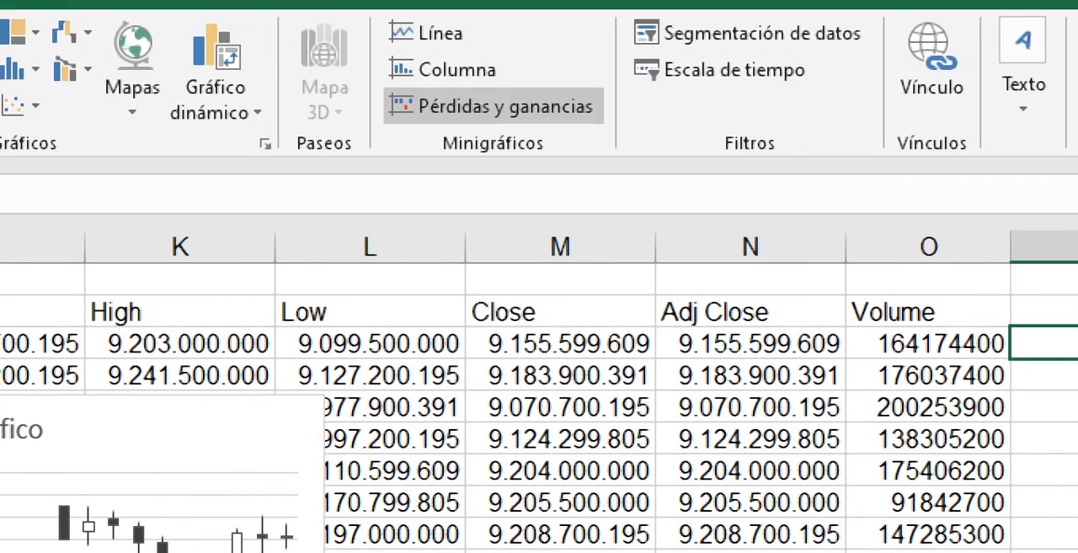
- Insert a win/loss sparkline in cell P3 from the 17/05/2021 row's price values, starting at Open in J3
left_click(493, 106)
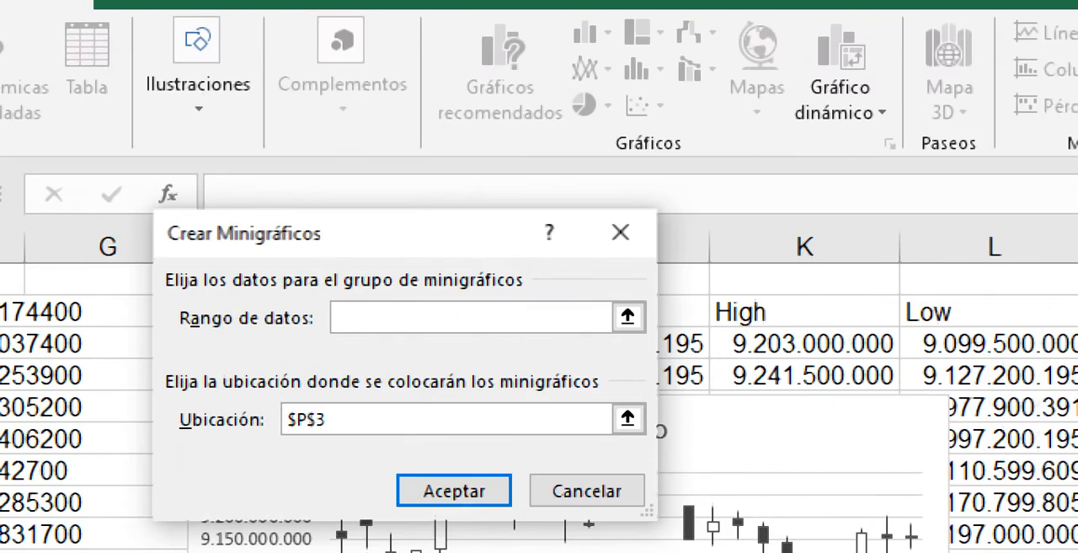
left_click(628, 316)
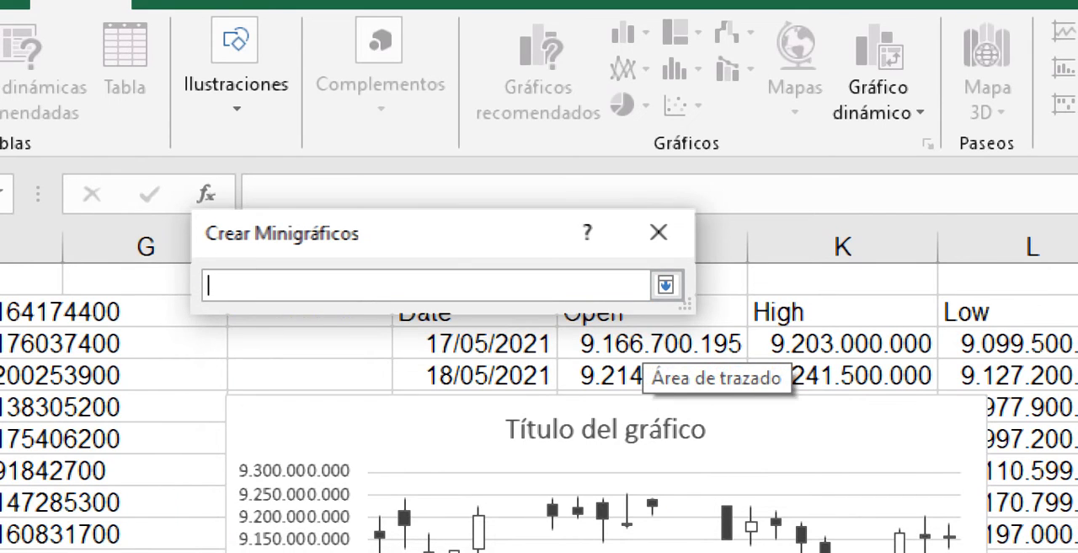
type("J3")
left_click_drag(648, 343, 925, 350)
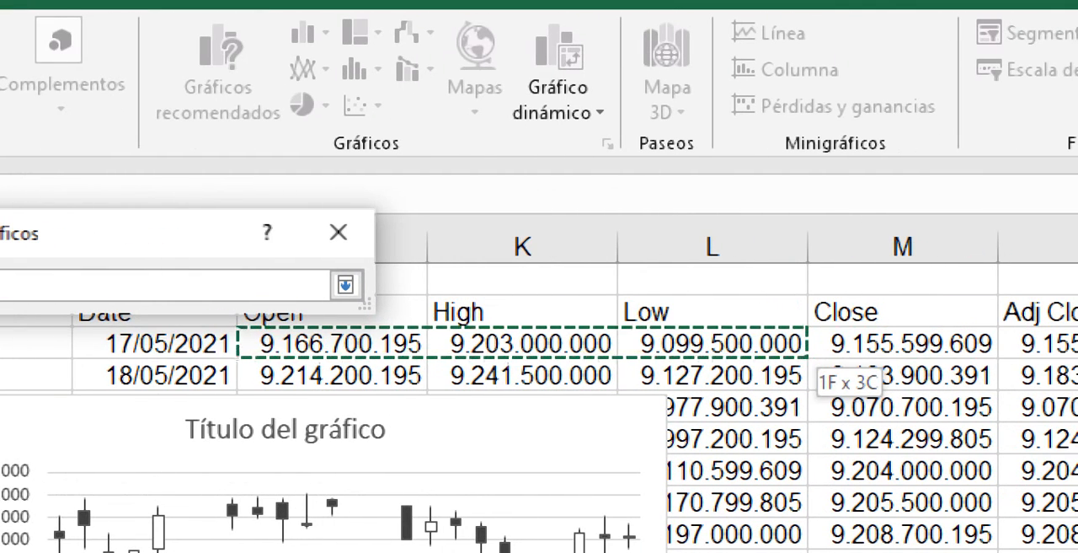
mouse_move(800, 349)
left_mouse_down()
mouse_move(1077, 349)
mouse_move(800, 350)
left_mouse_up()
left_click(158, 285)
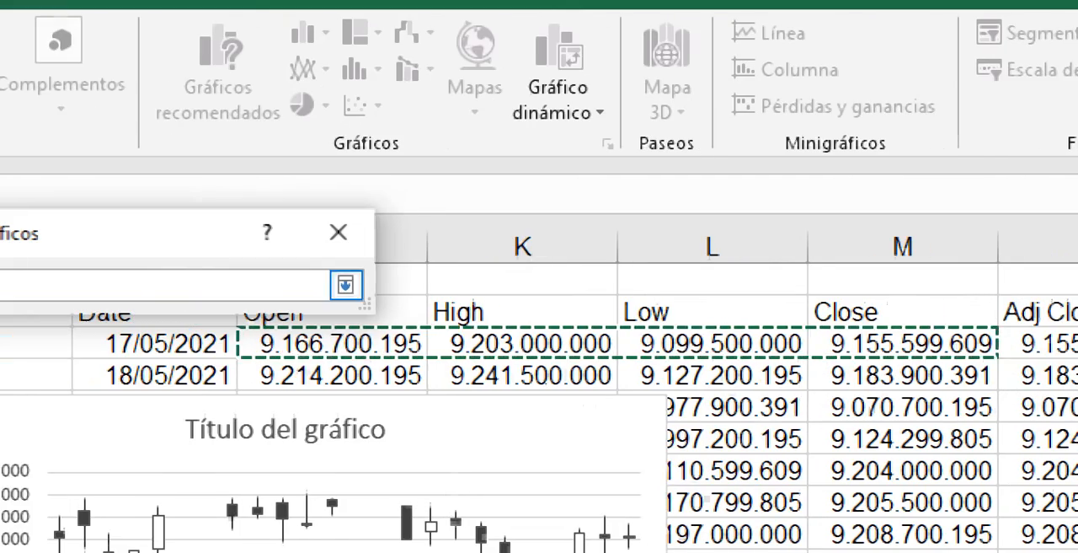
left_click(346, 285)
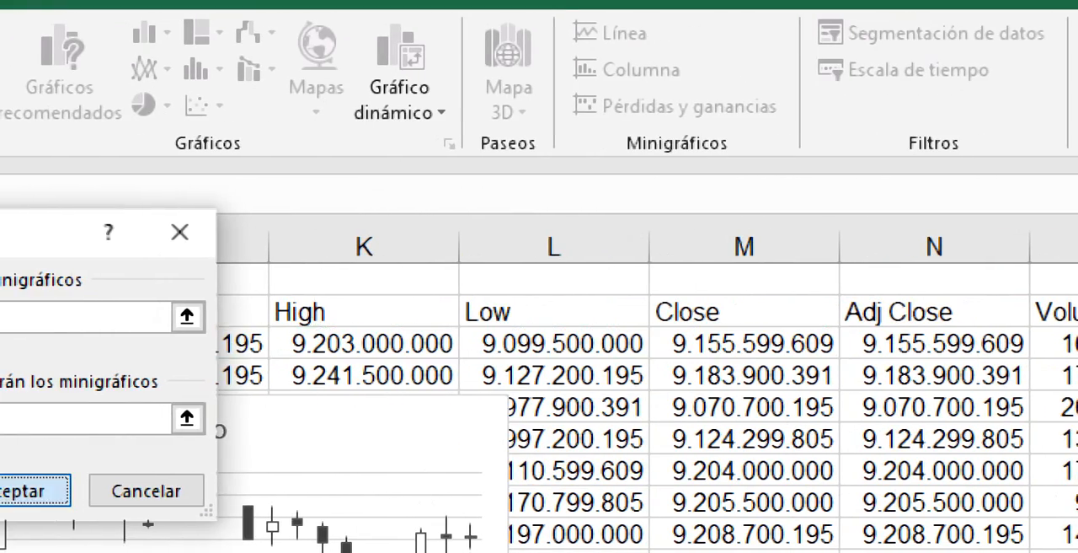
left_click(21, 491)
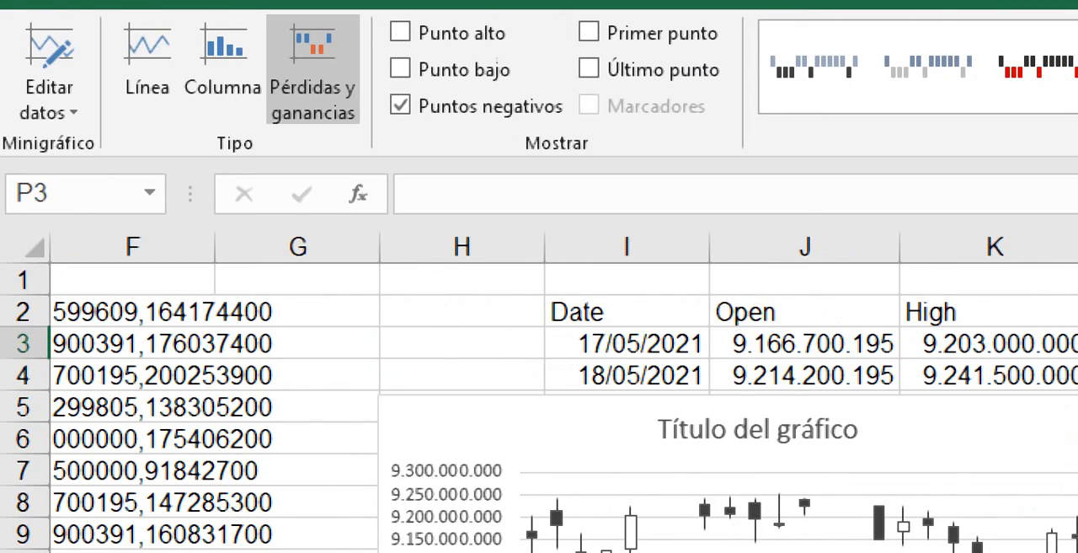
left_click_drag(25, 359, 25, 462)
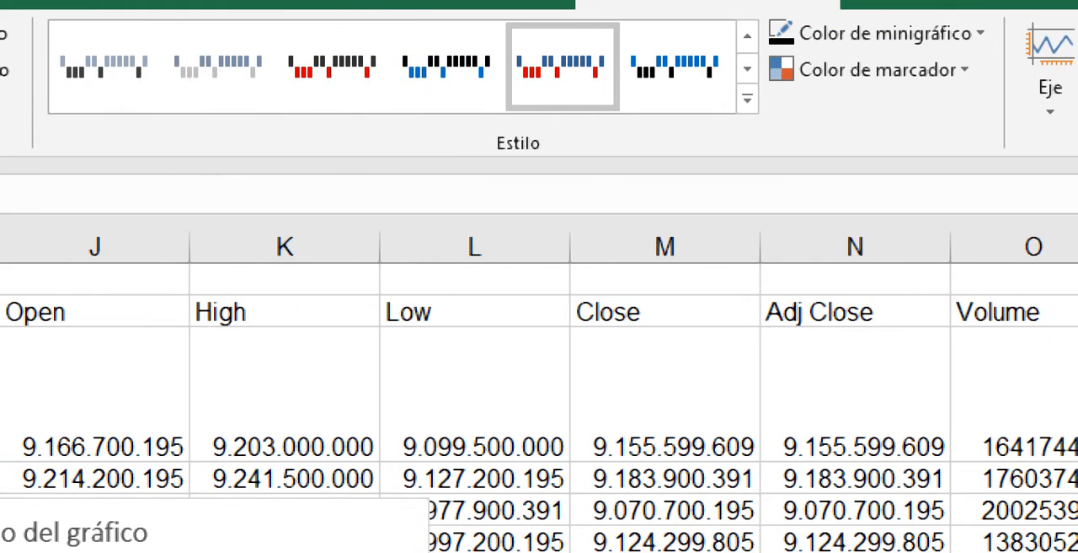
left_click(475, 394)
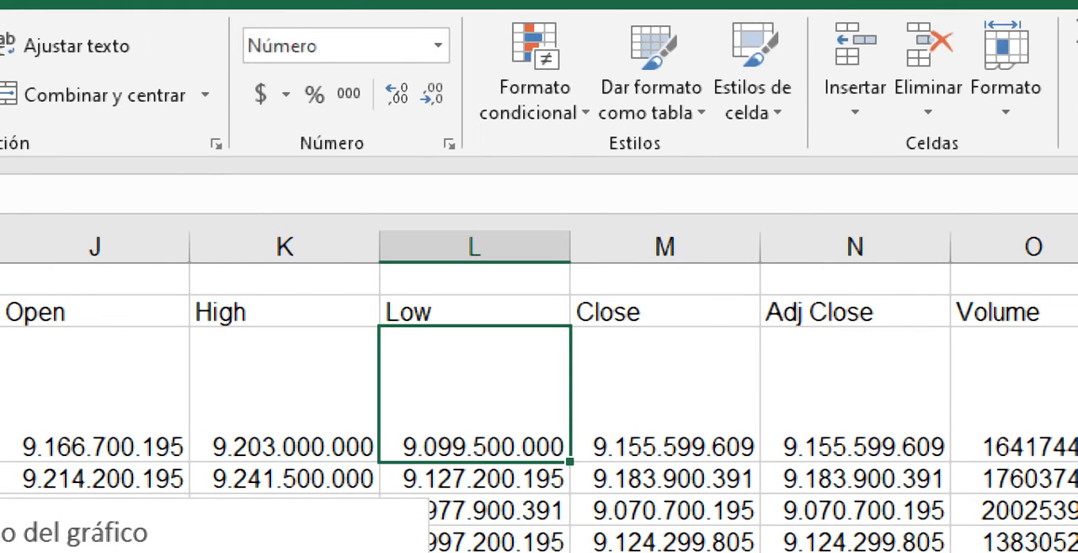
double_click(420, 434)
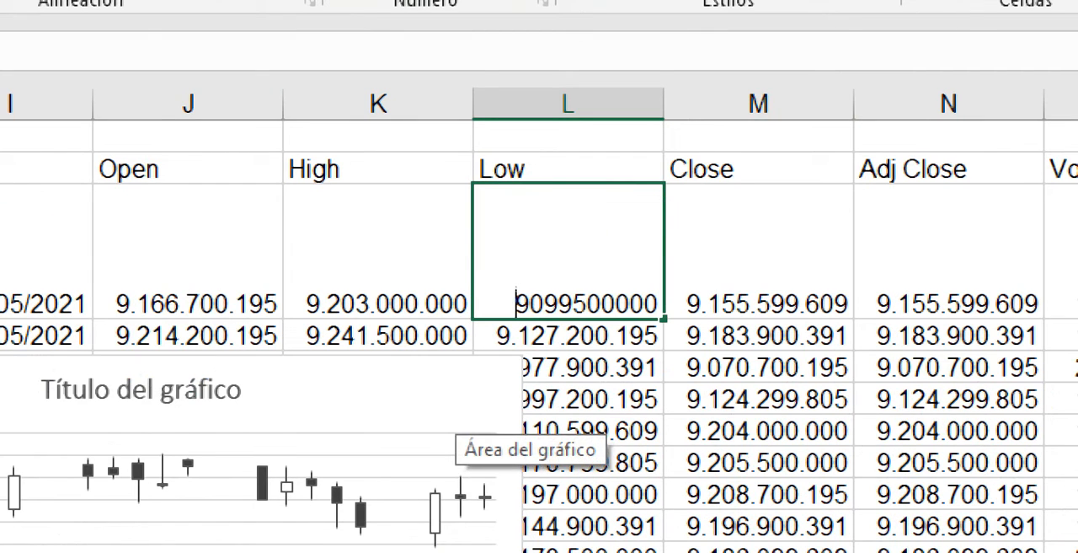
type("-")
key("Return")
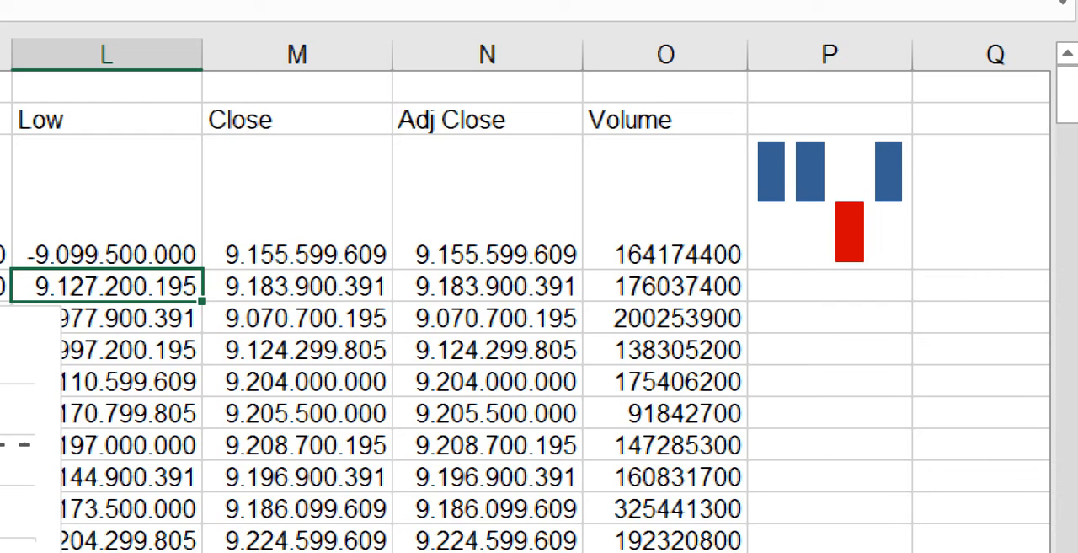
left_click_drag(25, 269, 25, 172)
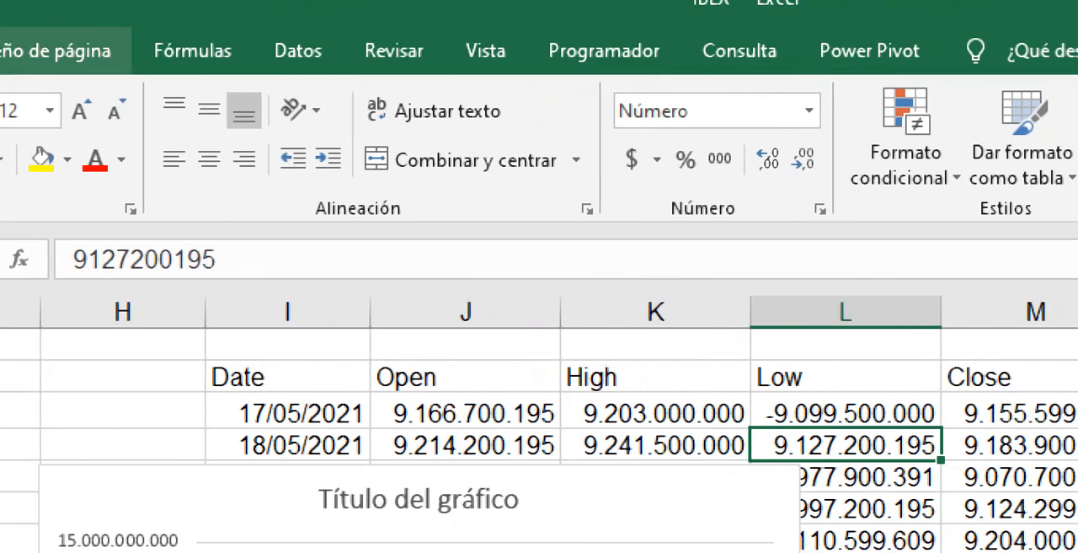
- Review the full list of chart types in the Insert Chart dialog and close it without inserting a chart
left_click(170, 50)
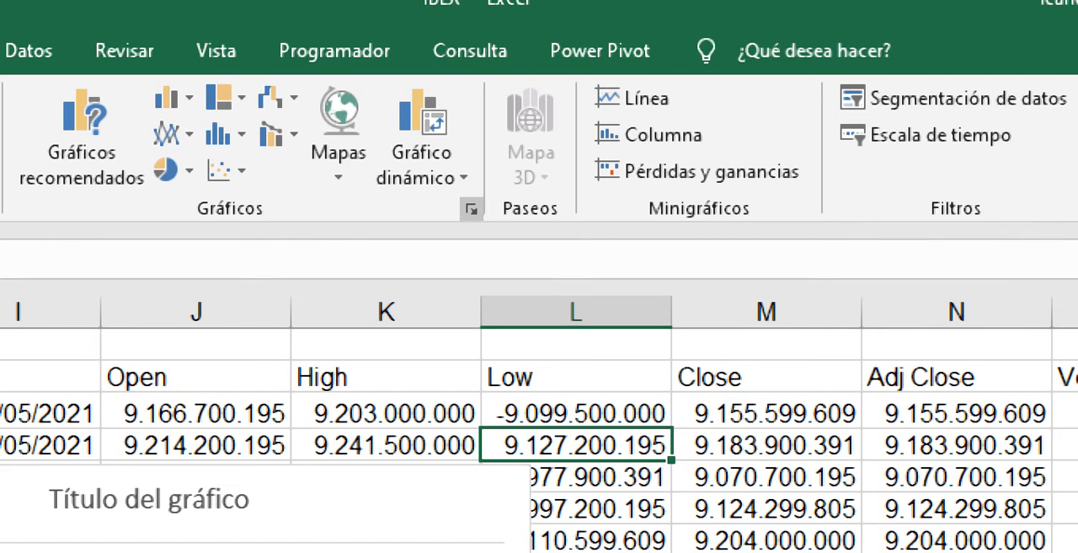
left_click(471, 209)
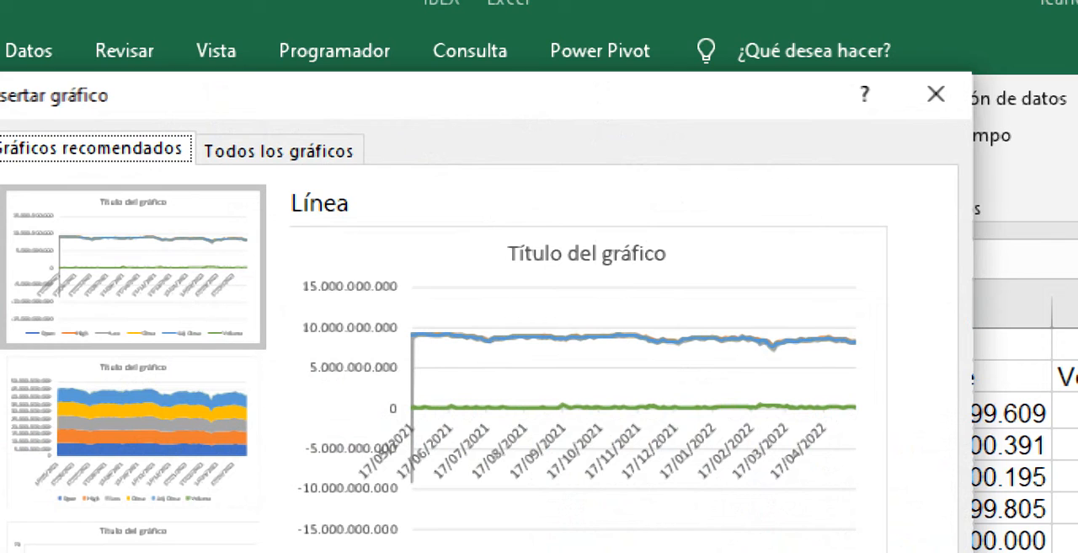
left_click(279, 150)
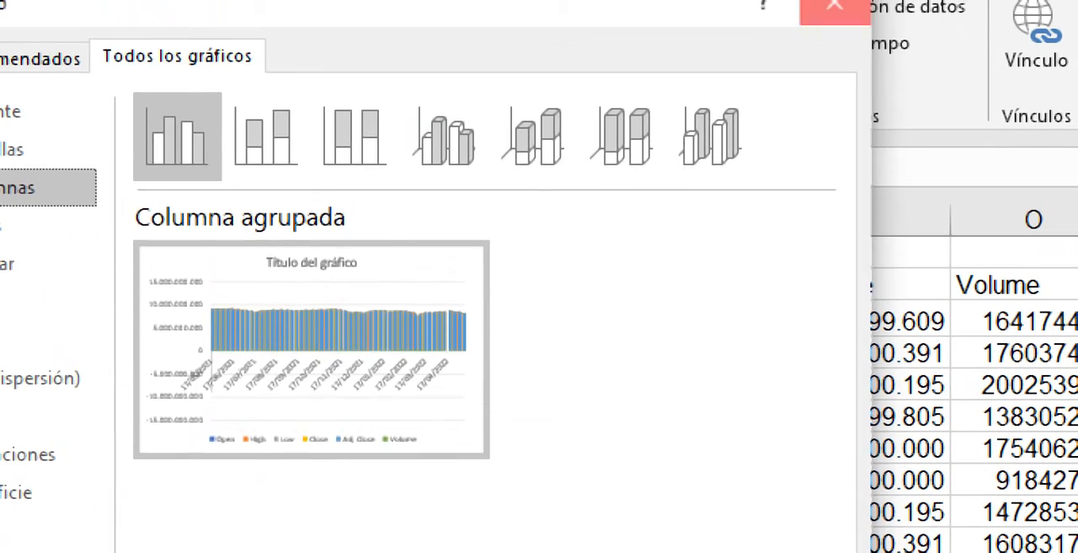
left_click(835, 6)
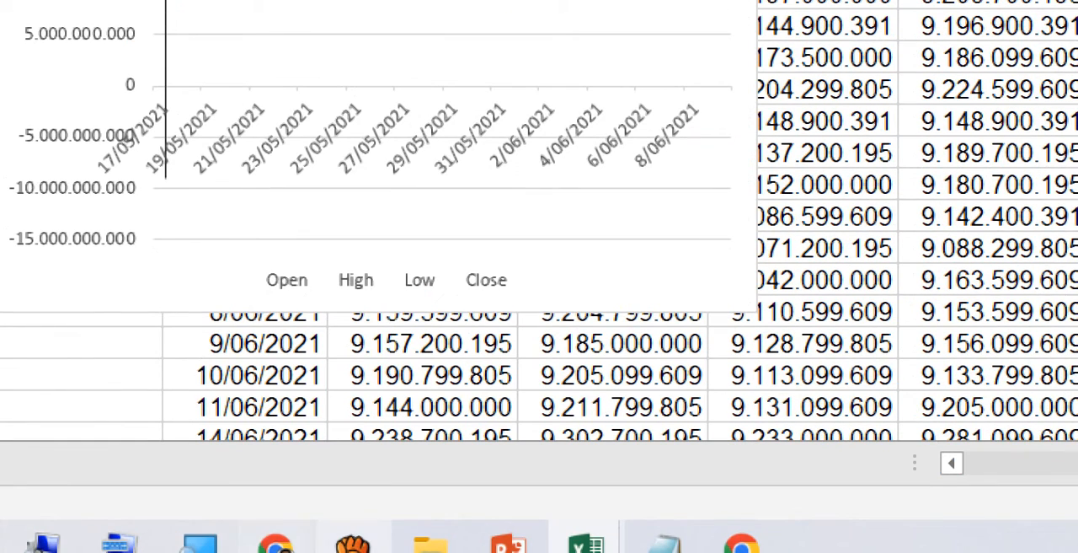
- Switch to the SUPERMERCADO workbook and reposition the GENERACIÓN DE RESIDUOS chart over the lower rows of the monthly data on GRÁFICO LINEAL
mouse_move(586, 543)
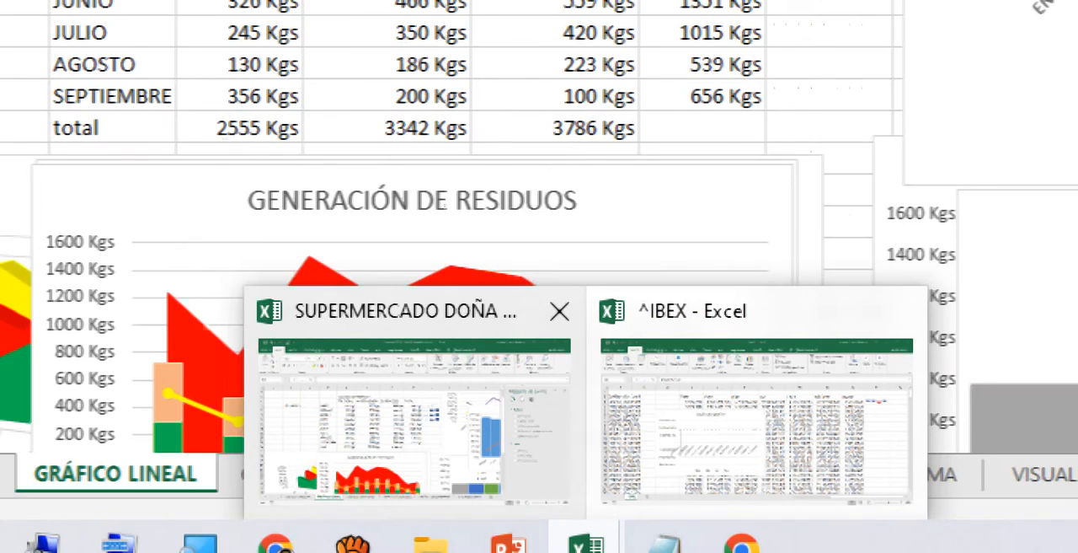
left_click(416, 409)
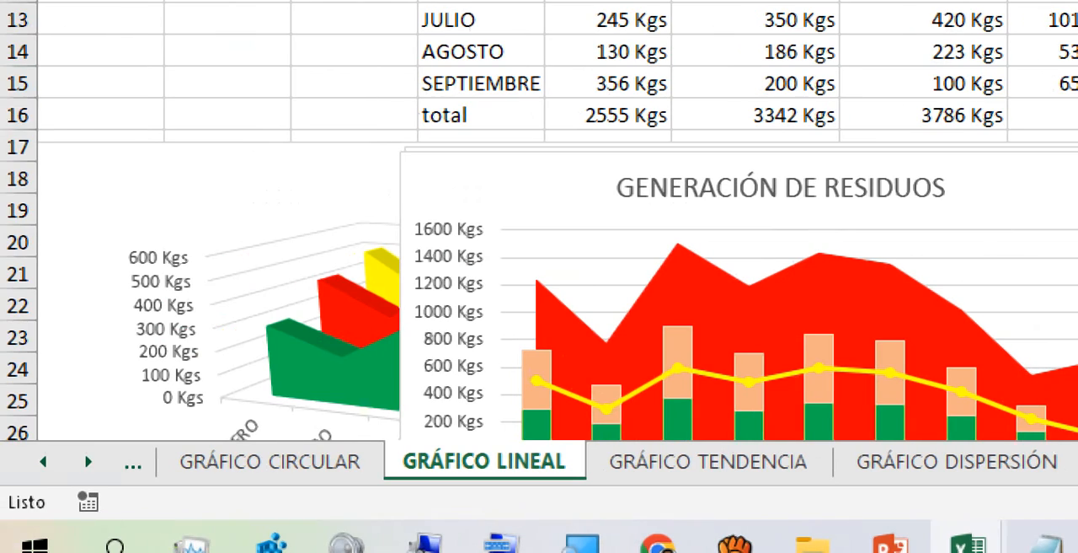
left_click(1011, 187)
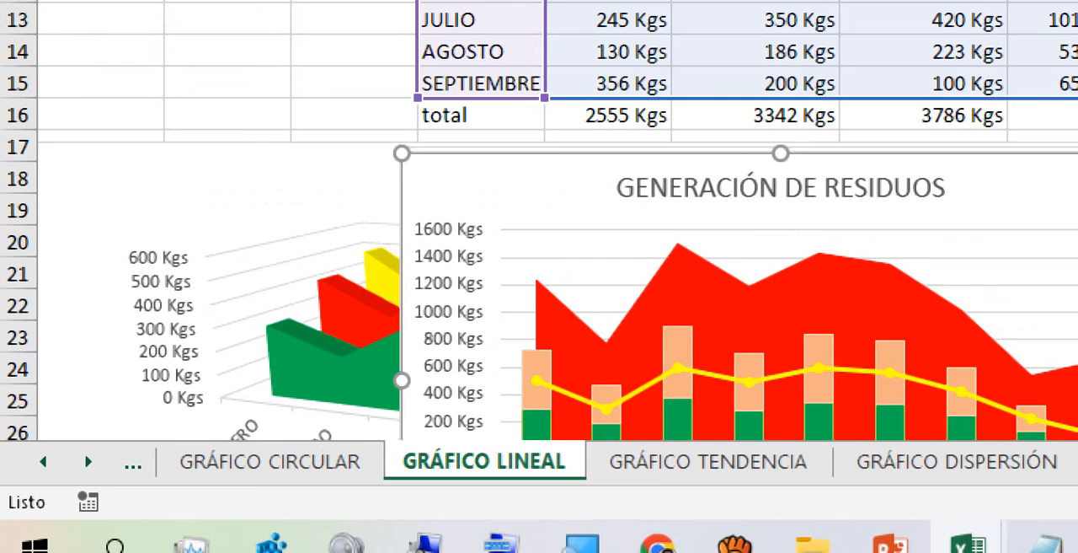
left_click_drag(1011, 187, 1000, 64)
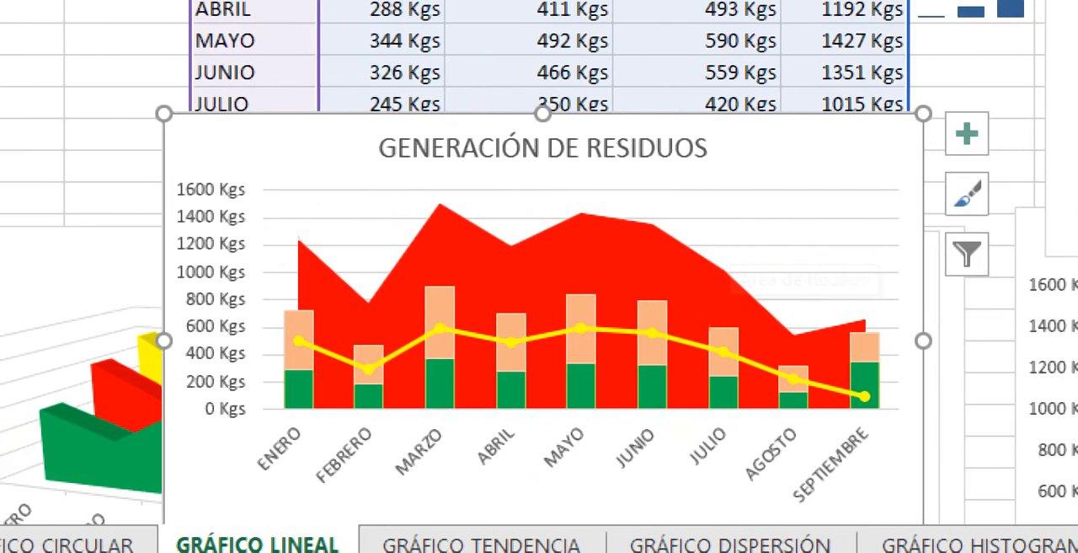
left_click(93, 329)
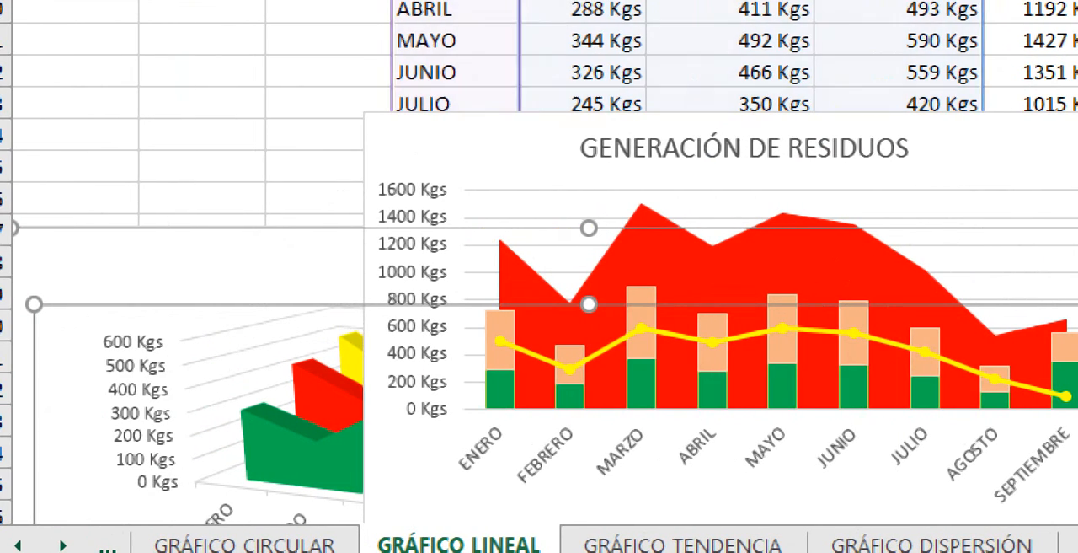
left_click_drag(497, 143, 318, 112)
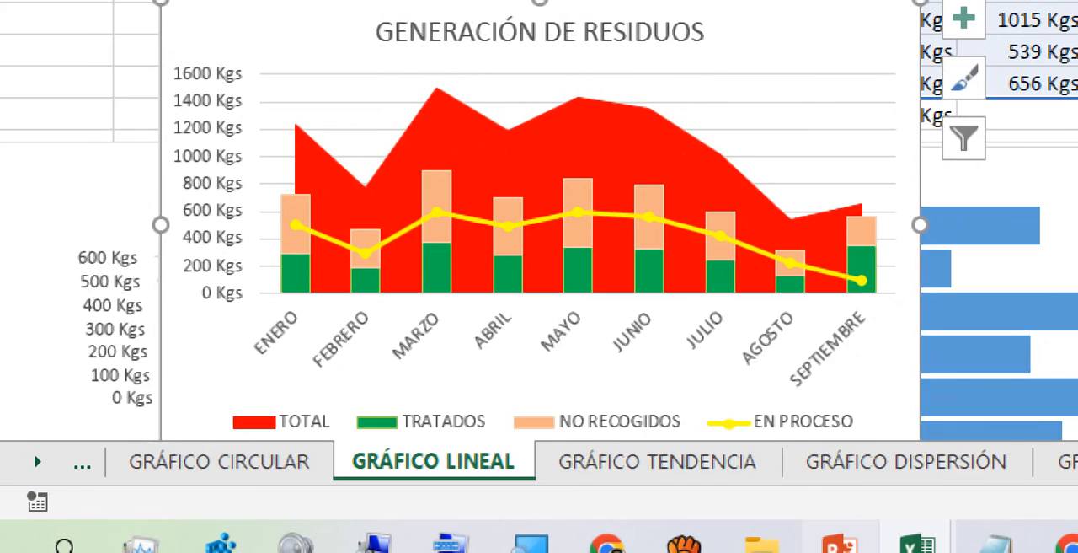
- Go through the dispersion and histogram sheets to VISUALIZACIÓN HOJAS CÁLCULO, close the shape format pane and show the view options
left_click(907, 525)
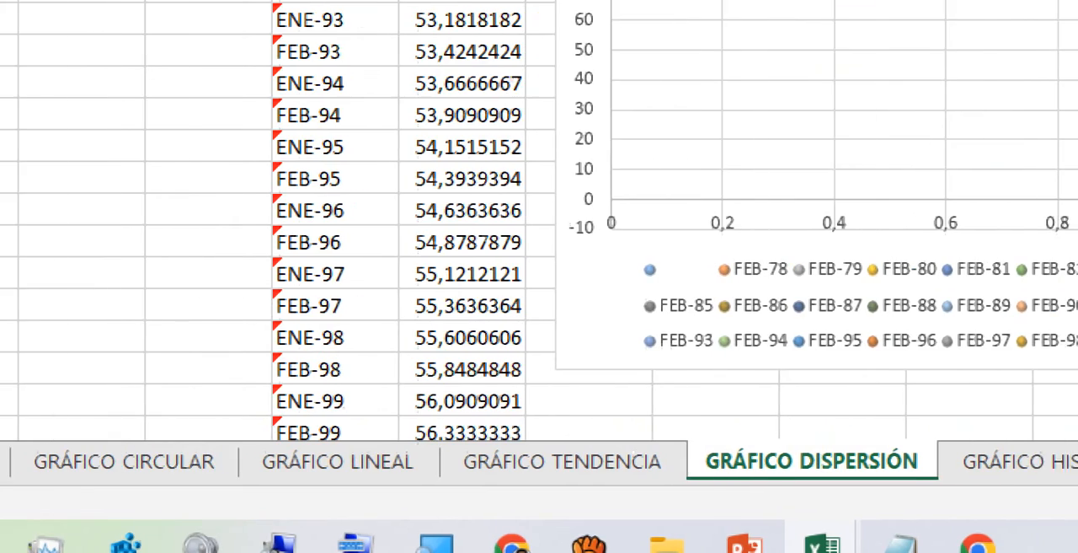
left_click(1033, 462)
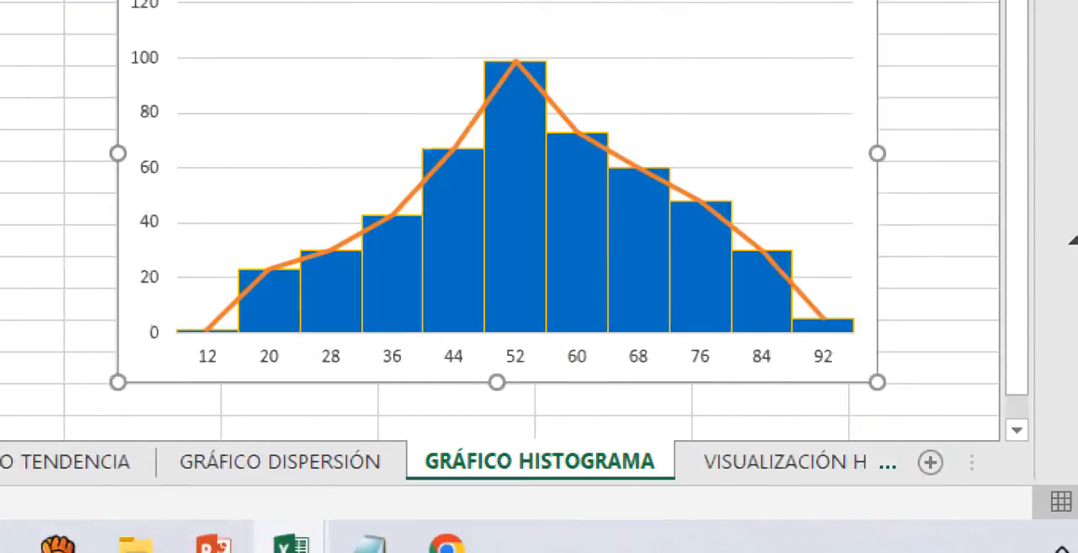
left_click(1045, 461)
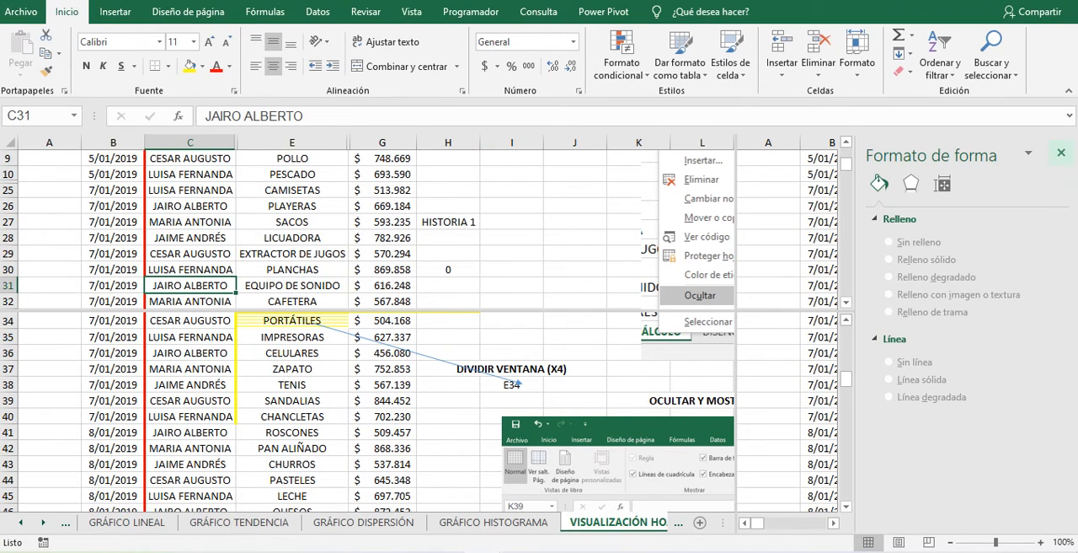
left_click(1061, 153)
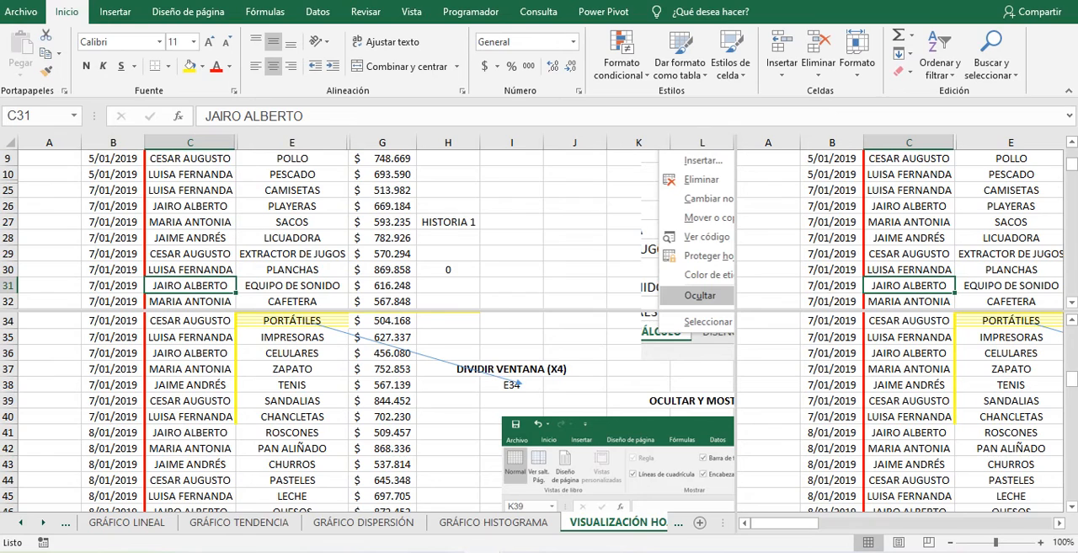
left_click(411, 12)
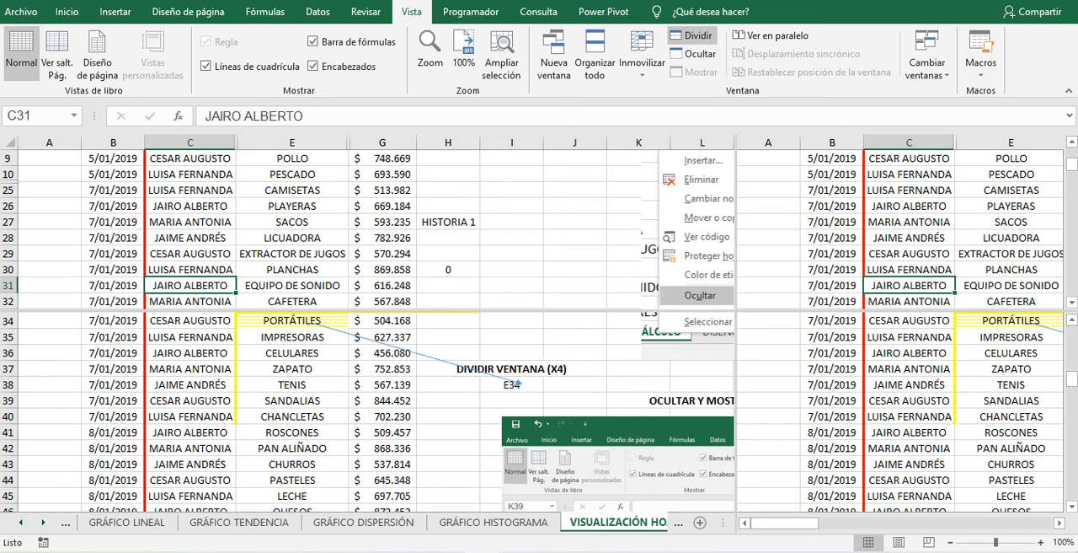
left_click(43, 522)
left_click(43, 523)
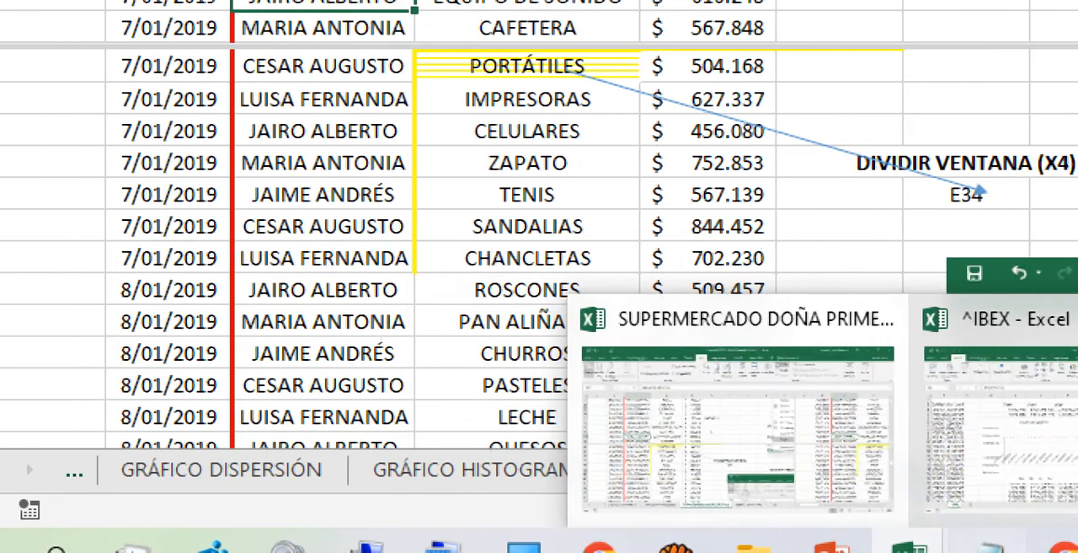
- Copy the meeting and homework links from Notepad, send them in the Google Meet chat, and return to the SUPERMERCADO workbook
left_click(991, 547)
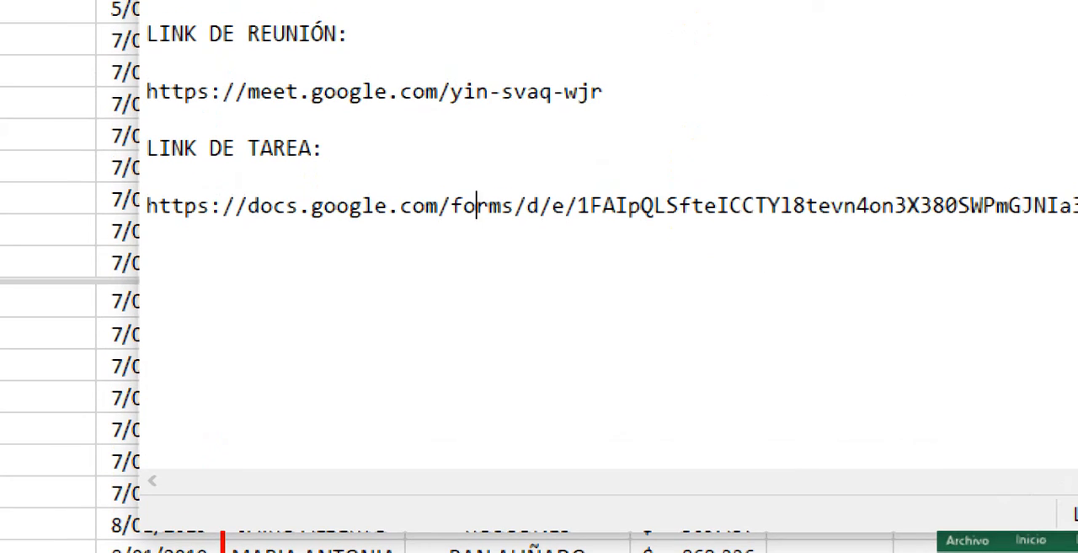
key("ctrl+a")
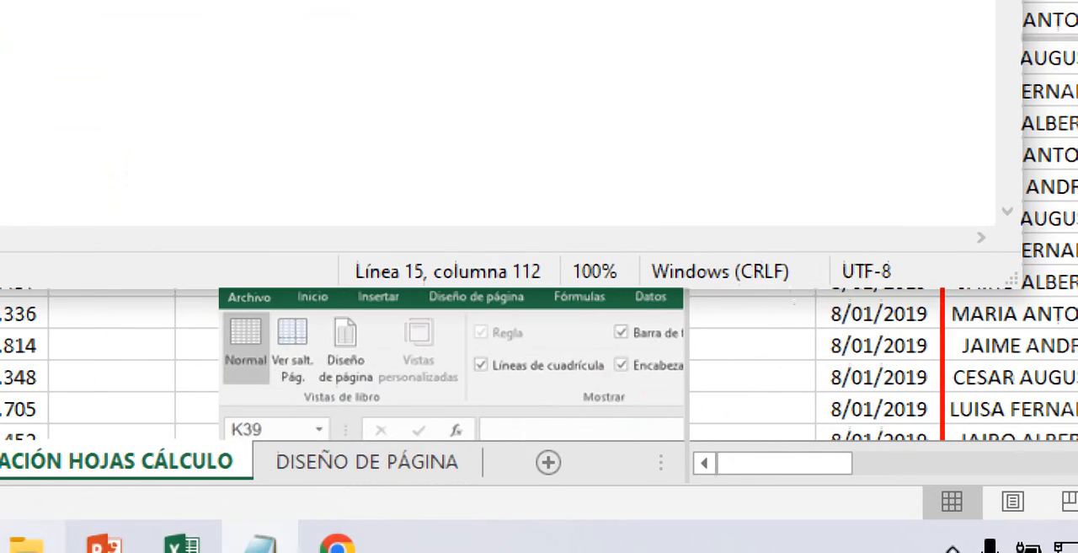
left_click(84, 545)
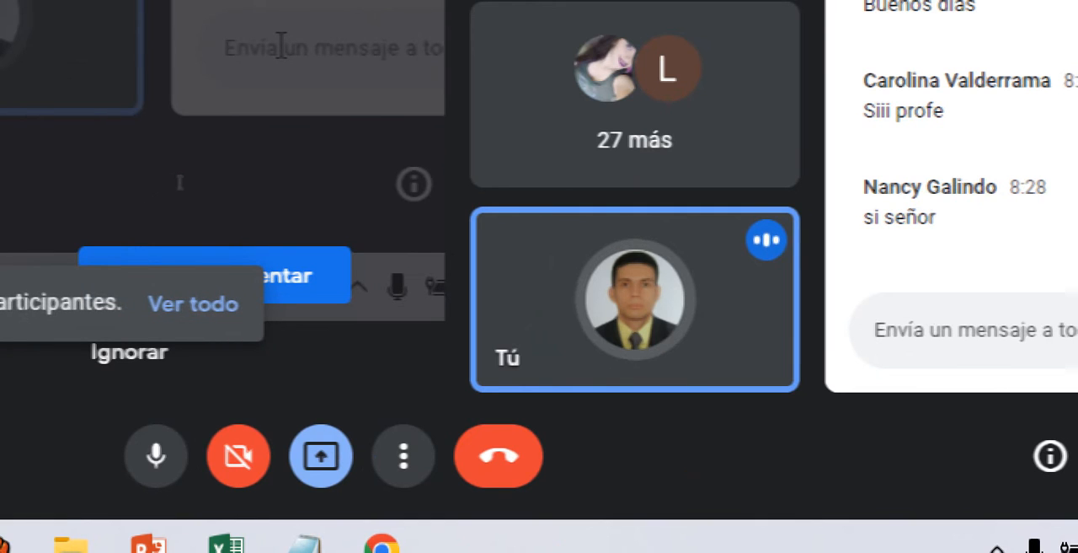
type("https://docs.google.com/forms/d/e/1FAIpQLSfteICCTYl8tevn4on3X380SWPmGJNIa3RY7pazZnfvXU101Q/viewform?usp=sf_link")
key("Return")
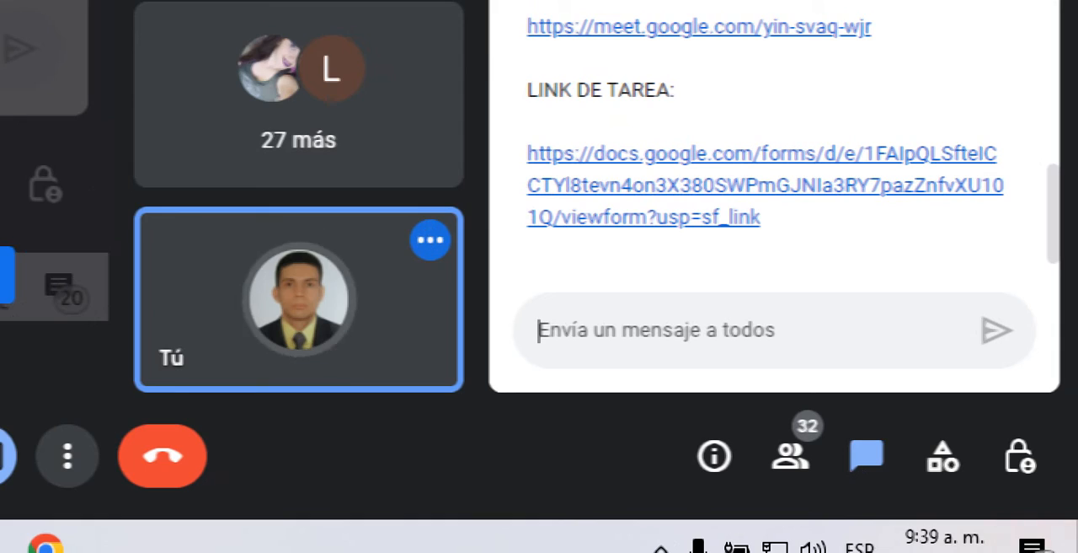
key("alt+Tab")
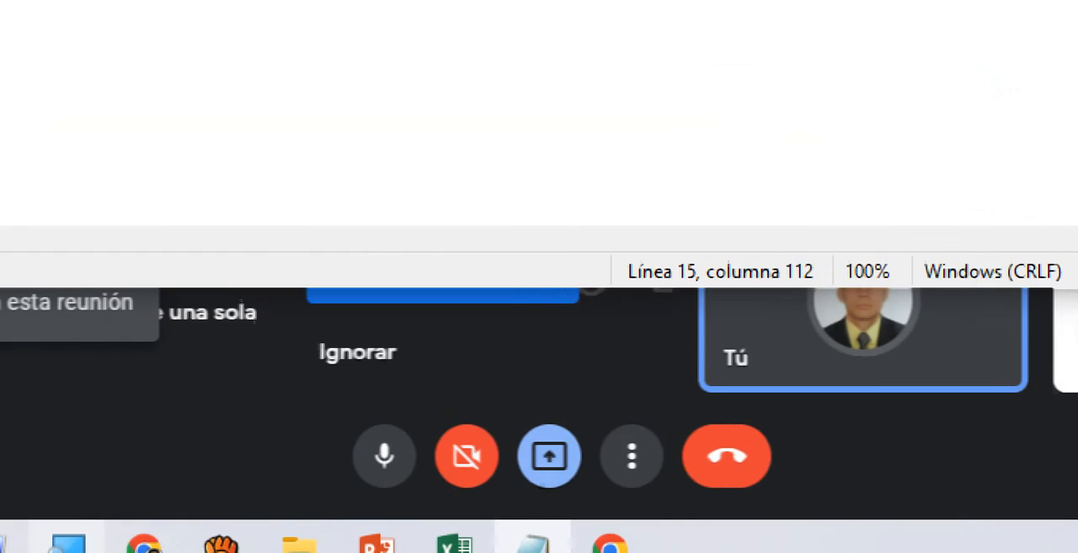
mouse_move(455, 544)
left_click(282, 405)
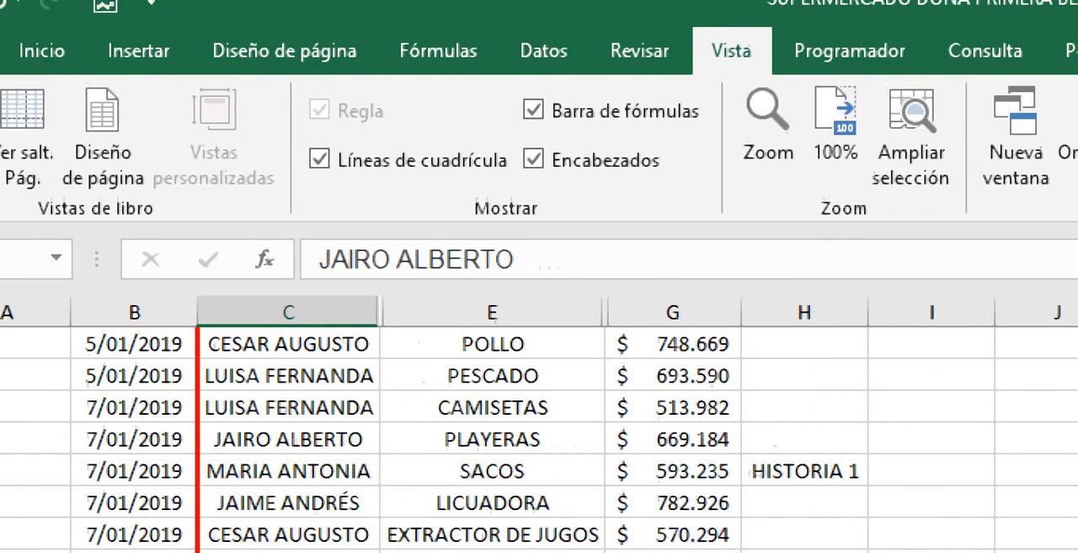
- Hide and show again the gridlines, the row and column headings, and the formula bar
left_click(319, 159)
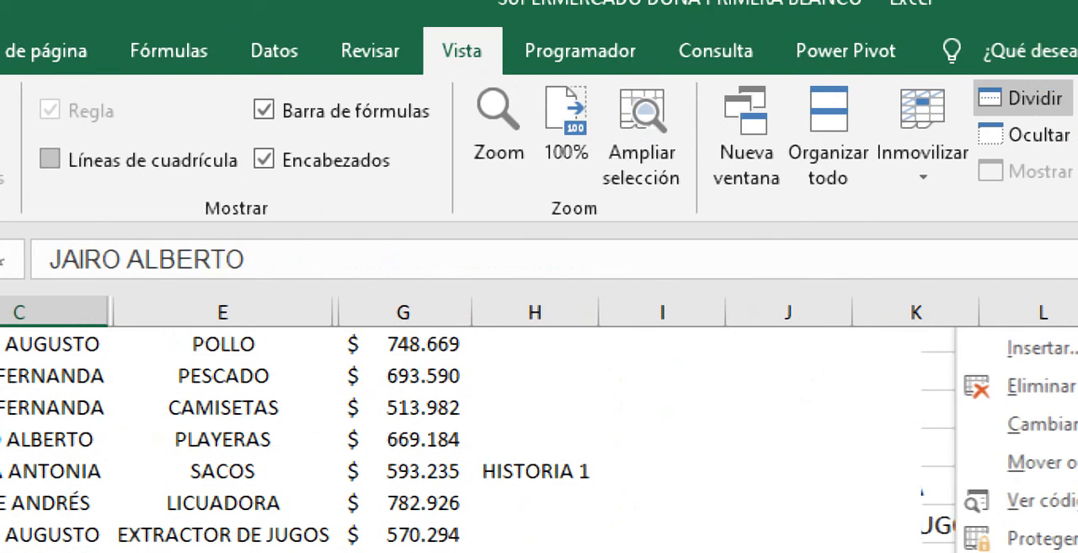
left_click(50, 159)
left_click(263, 159)
left_click(264, 159)
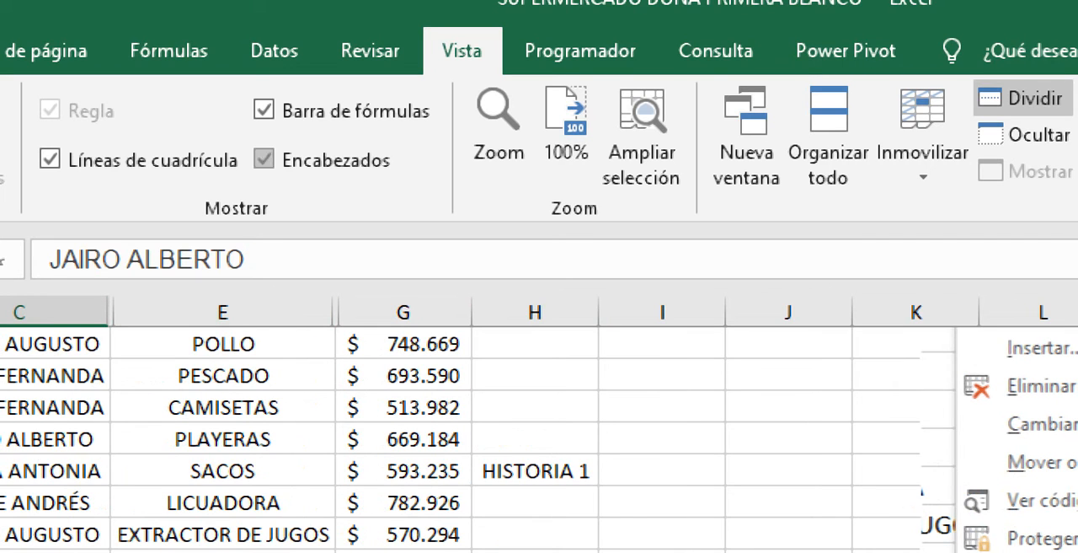
left_click(263, 110)
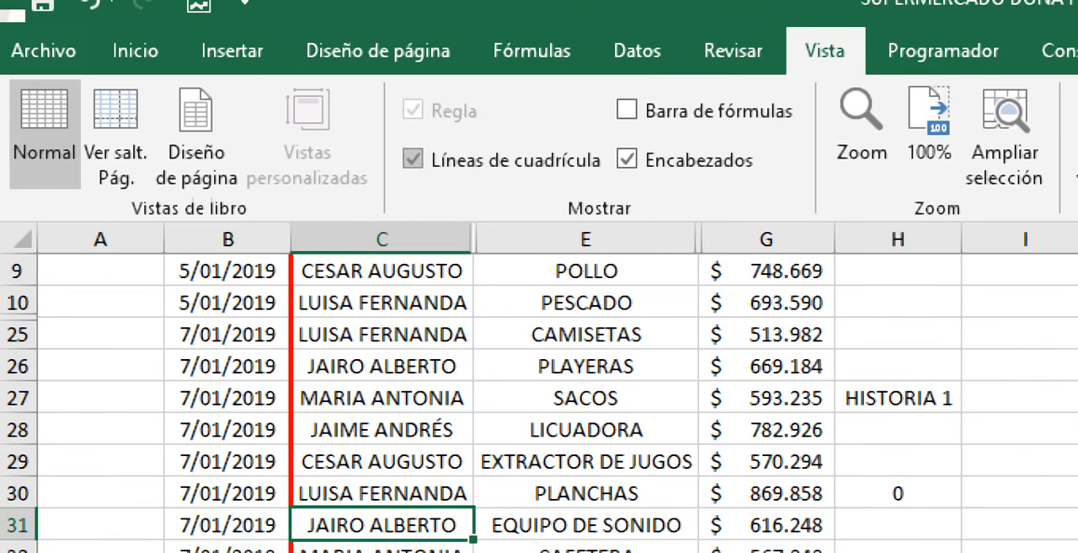
left_click(627, 110)
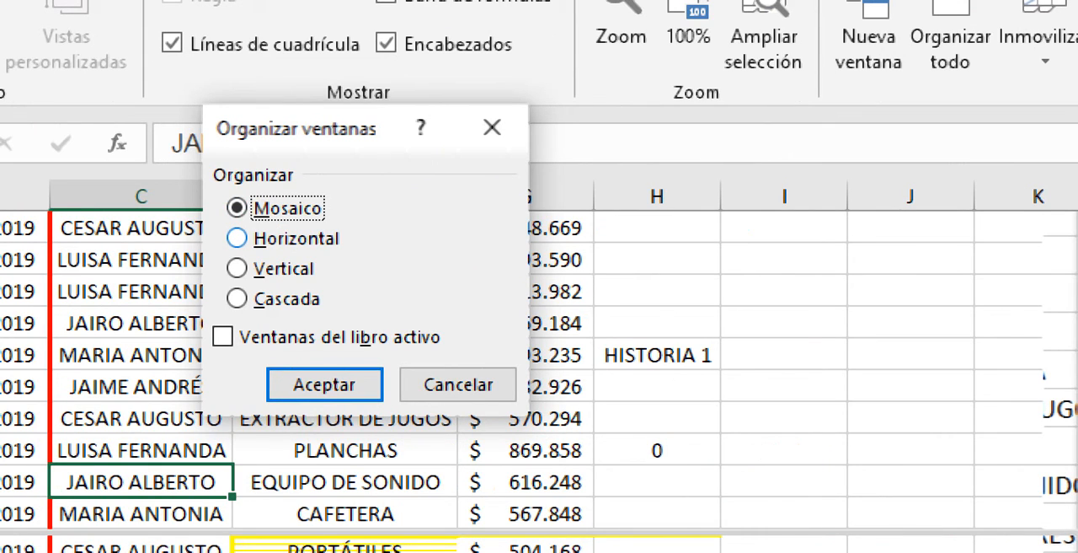
- Arrange the two open workbooks vertically side by side, and maximize the SUPERMERCADO window again
left_click(237, 268)
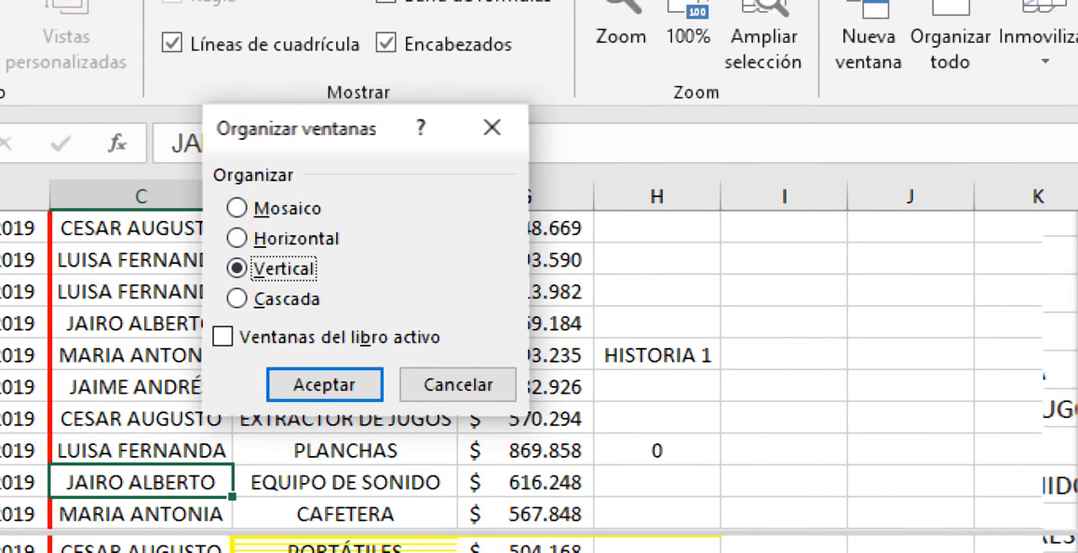
left_click(325, 384)
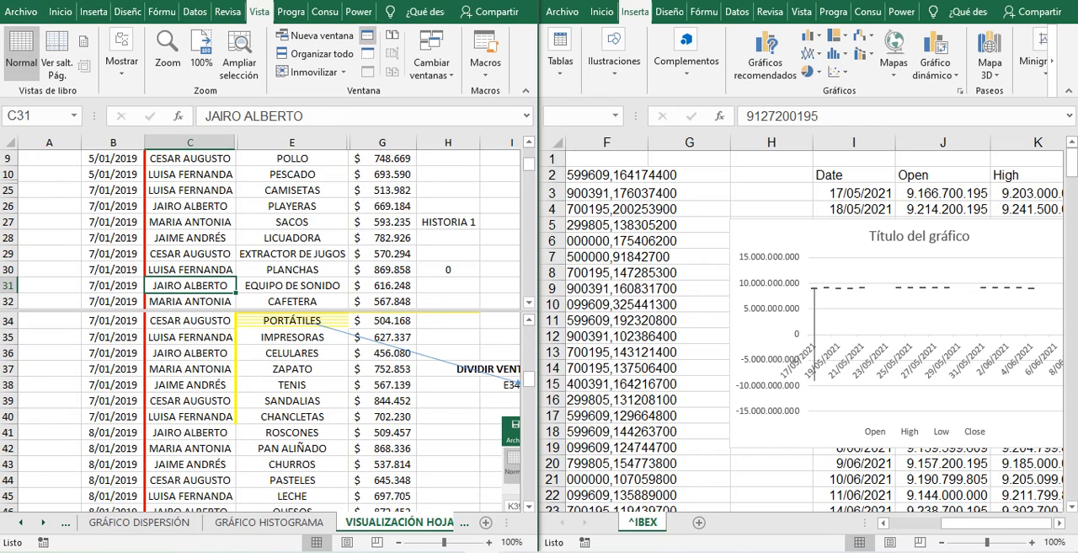
left_click(485, 0)
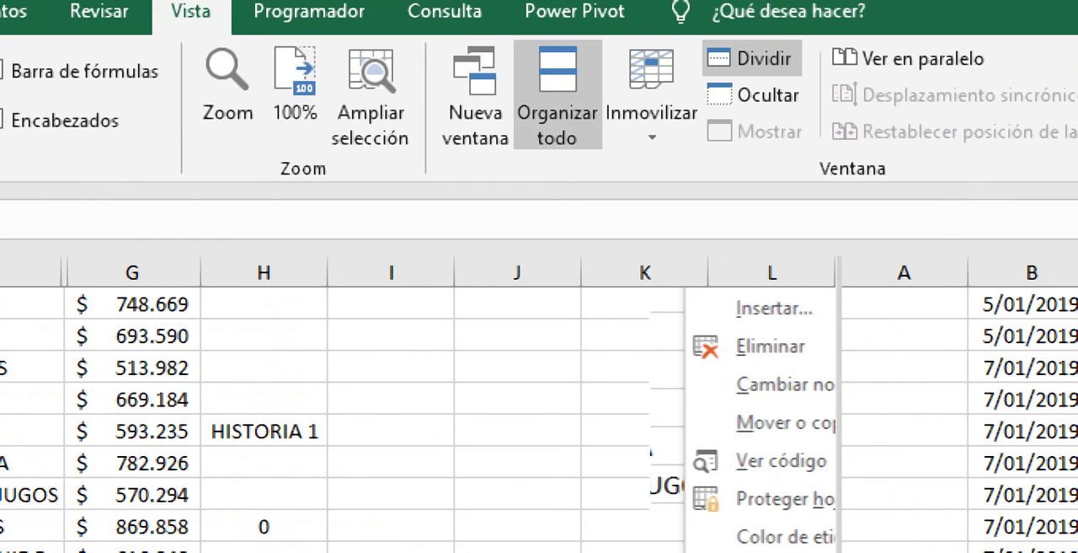
- Arrange all open workbook windows in the tiled (Mosaico) layout
left_click(557, 93)
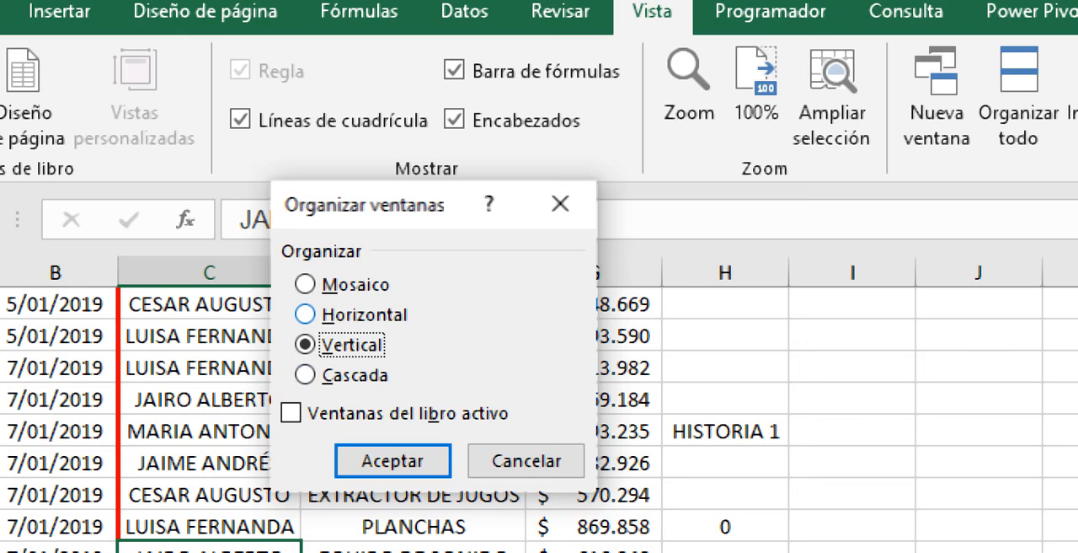
left_click(305, 315)
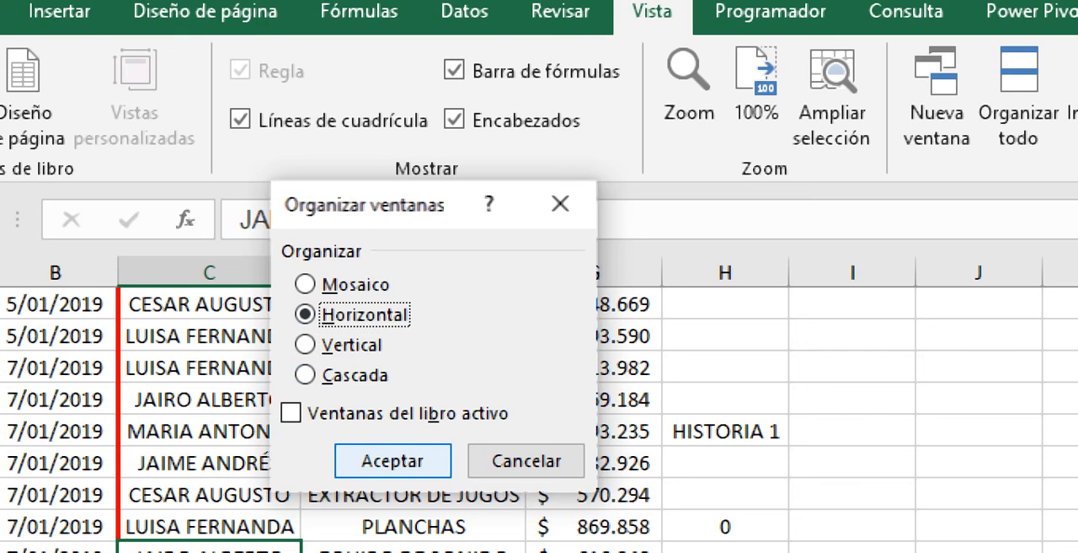
left_click(305, 284)
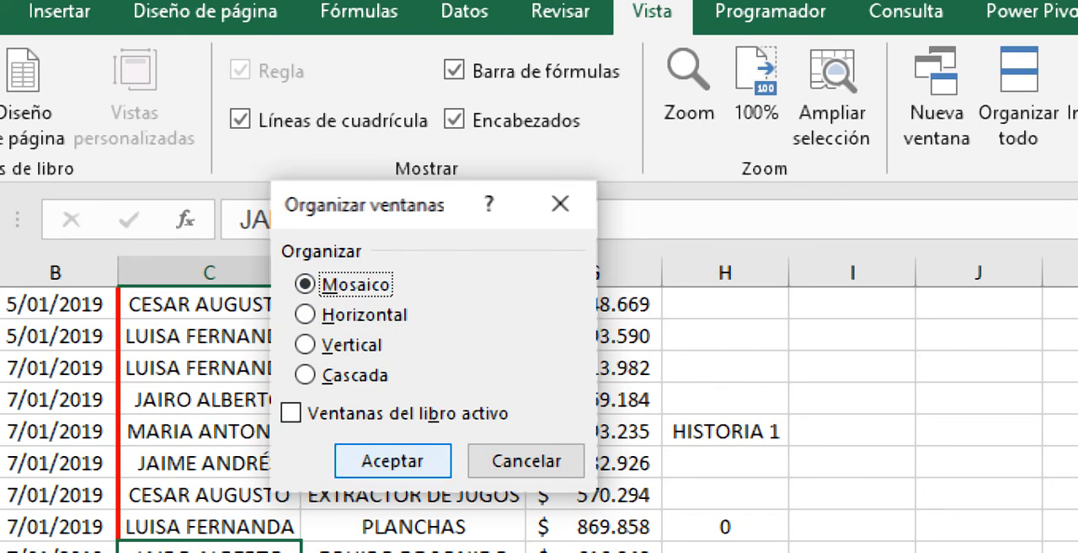
left_click(392, 461)
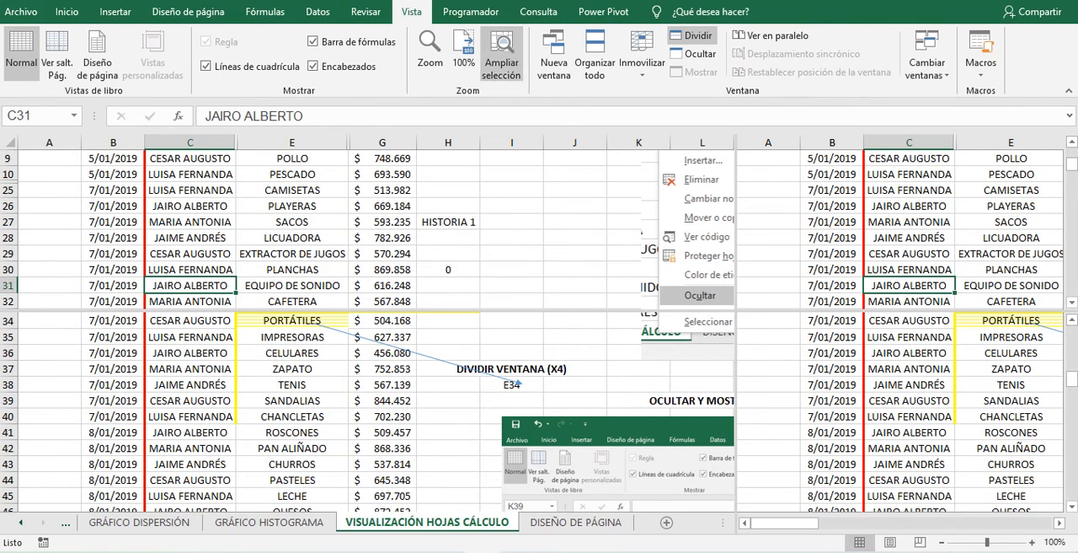
- Arrange the open workbooks vertically, bring up the ^IBEX workbook beside SUPERMERCADO, and return to the SUPERMERCADO workbook
left_click(595, 61)
left_click(239, 179)
left_click(282, 237)
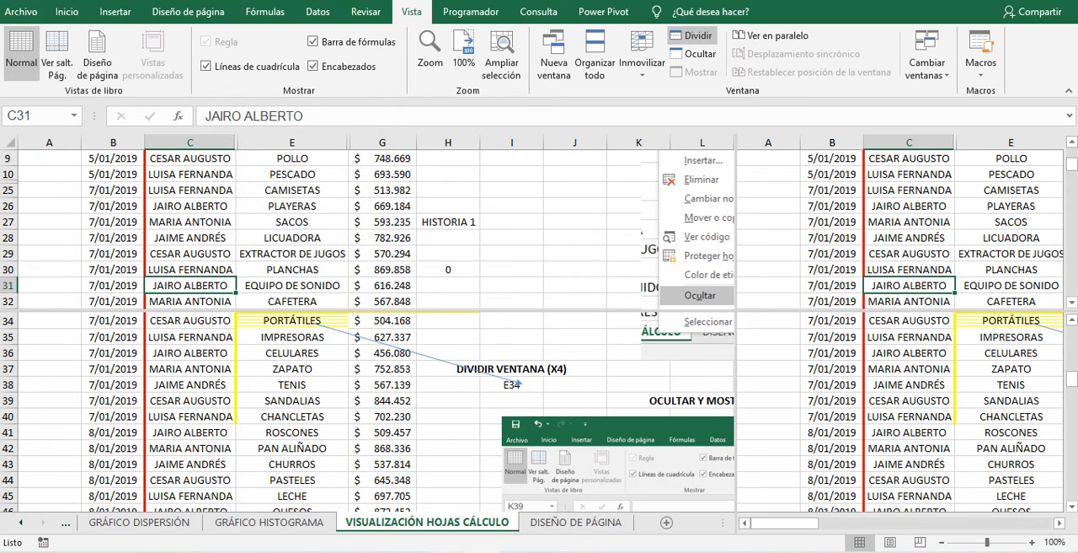
left_click(485, 551)
left_click(573, 503)
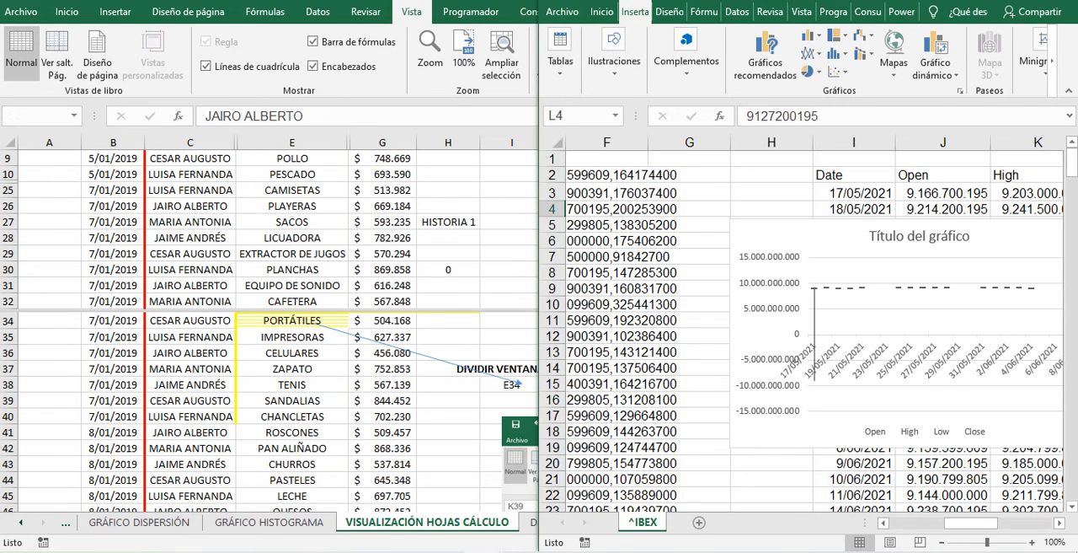
key("alt+Tab")
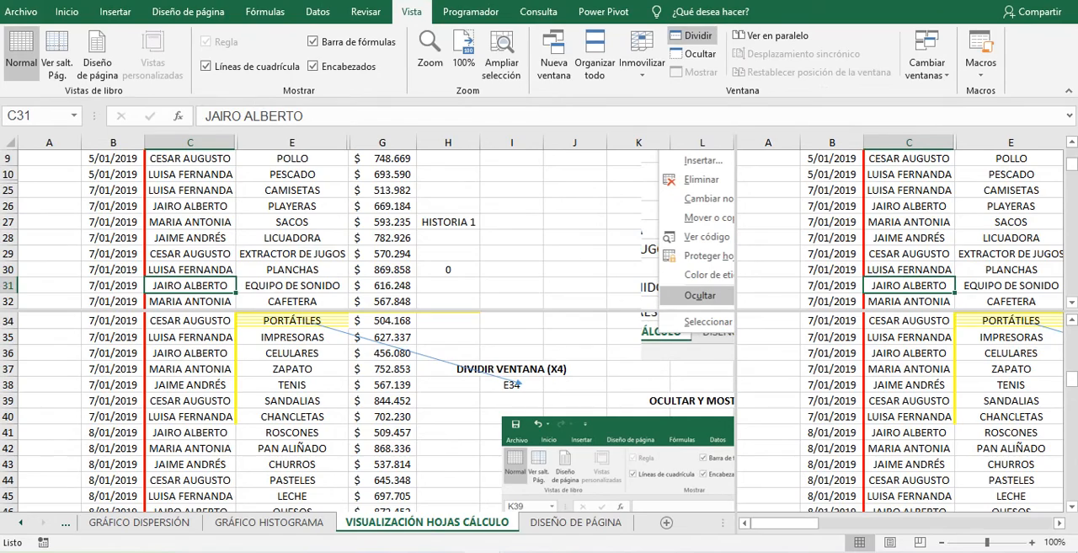
- Maximize the ^IBEX workbook window and switch back to the SUPERMERCADO workbook
mouse_move(486, 551)
left_click(568, 497)
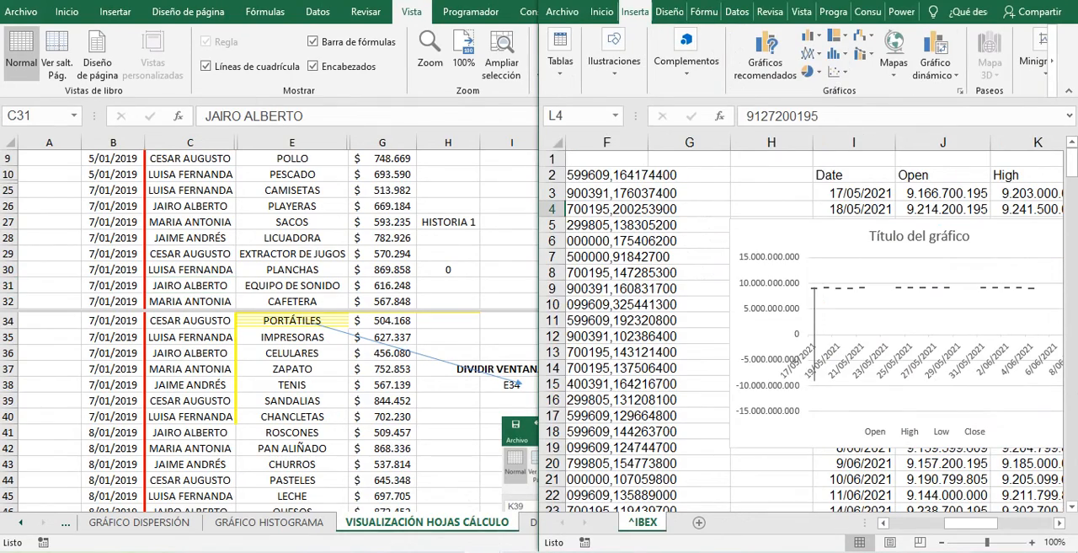
key("super+Up")
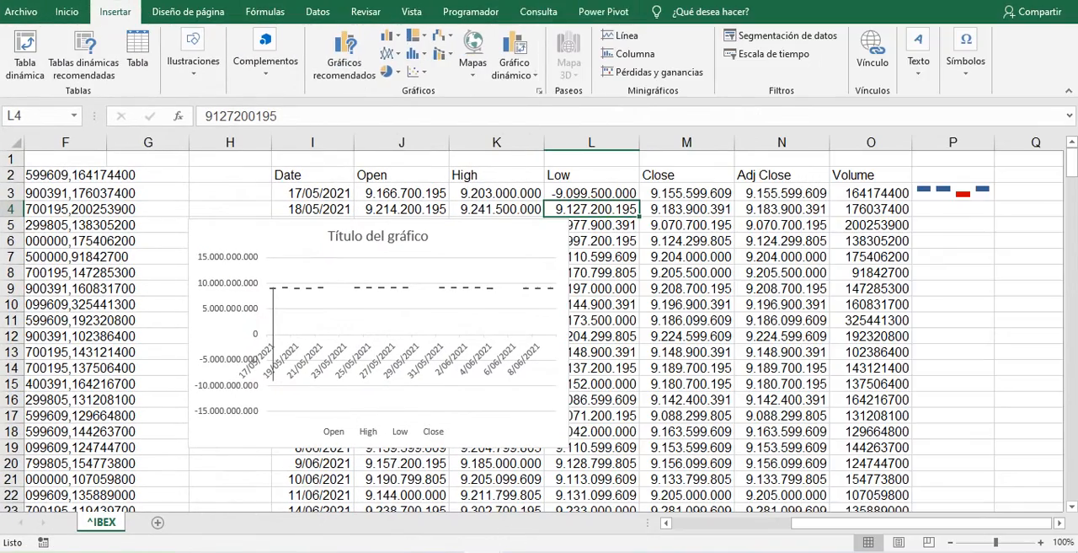
key("alt+Tab")
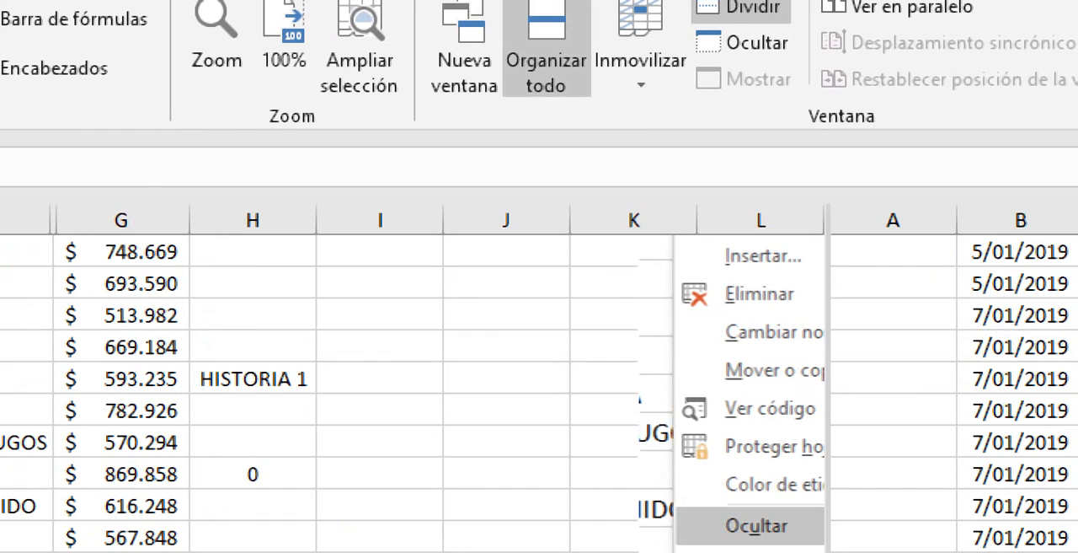
- Arrange the workbooks vertically again and snap the ^IBEX window to the right half of the screen
left_click(546, 47)
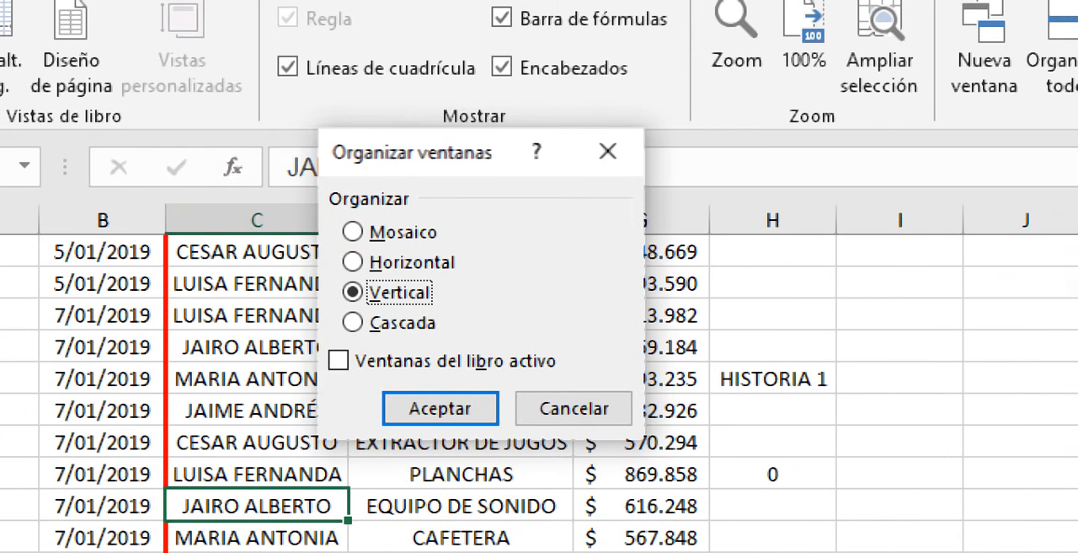
left_click(440, 408)
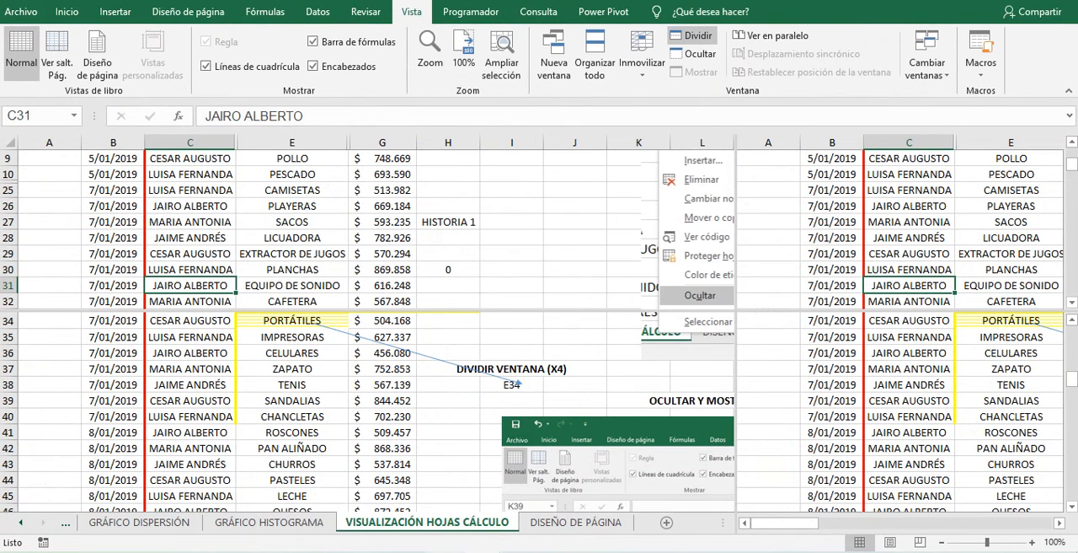
mouse_move(483, 551)
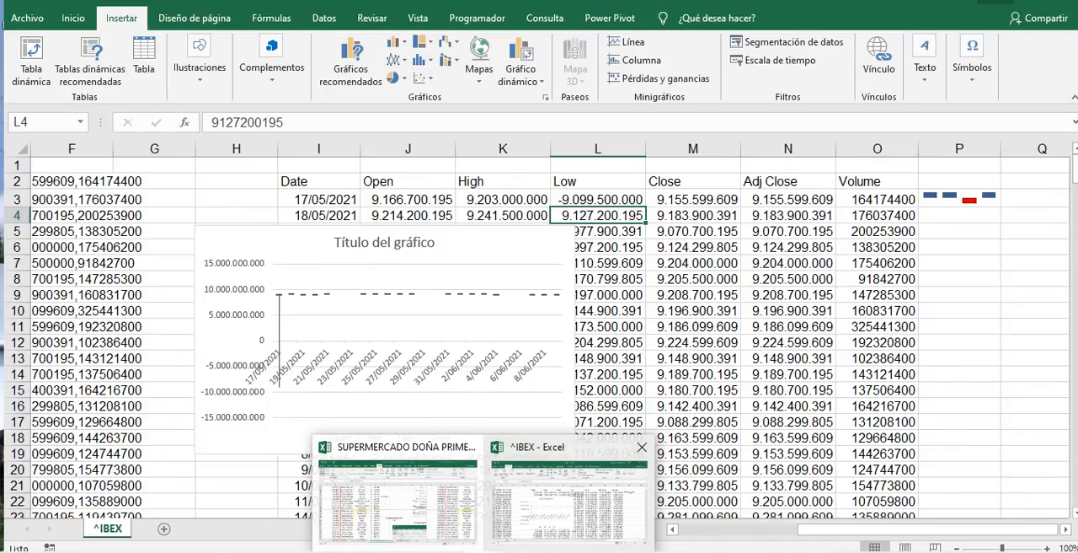
left_click(569, 500)
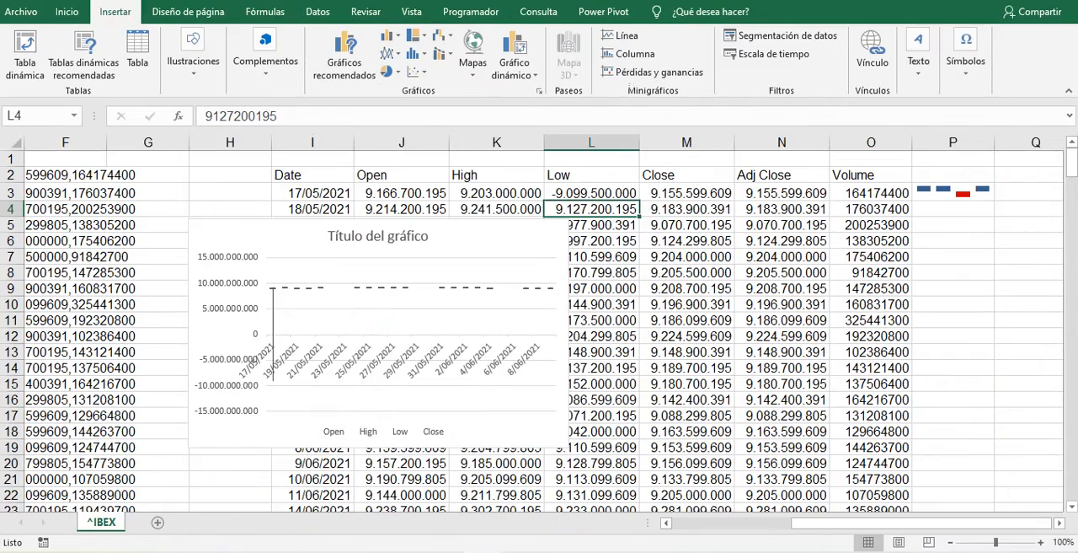
key("super+Right")
key("super+Right")
key("super+Right")
key("super+Right")
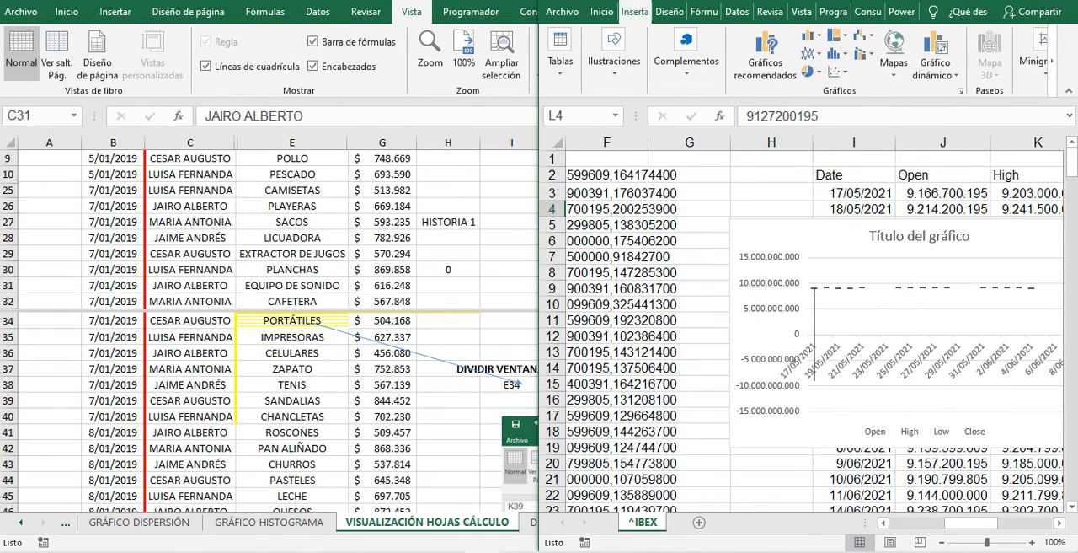
- Close the ^IBEX workbook without saving its changes
key("alt+Tab")
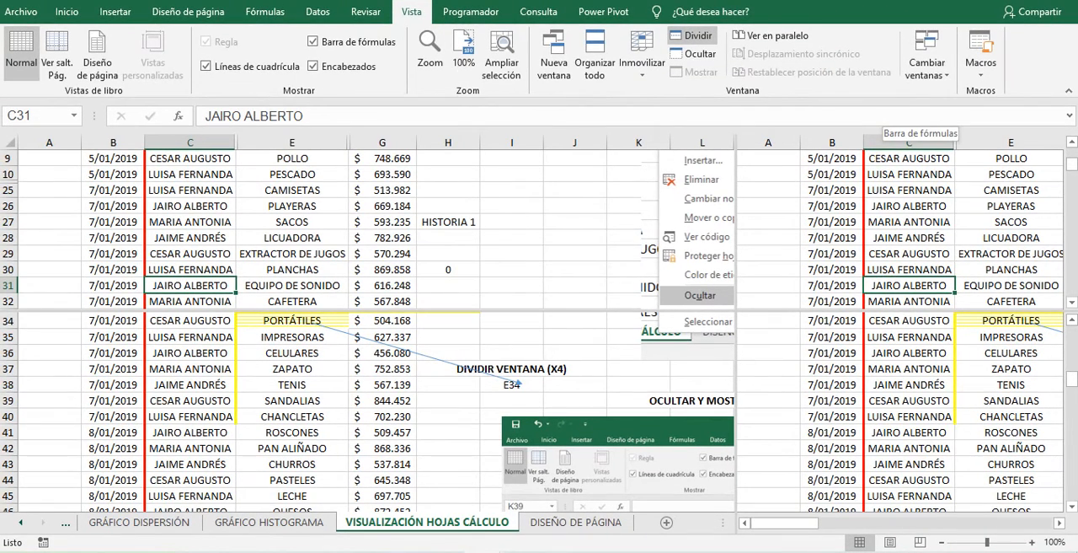
key("super")
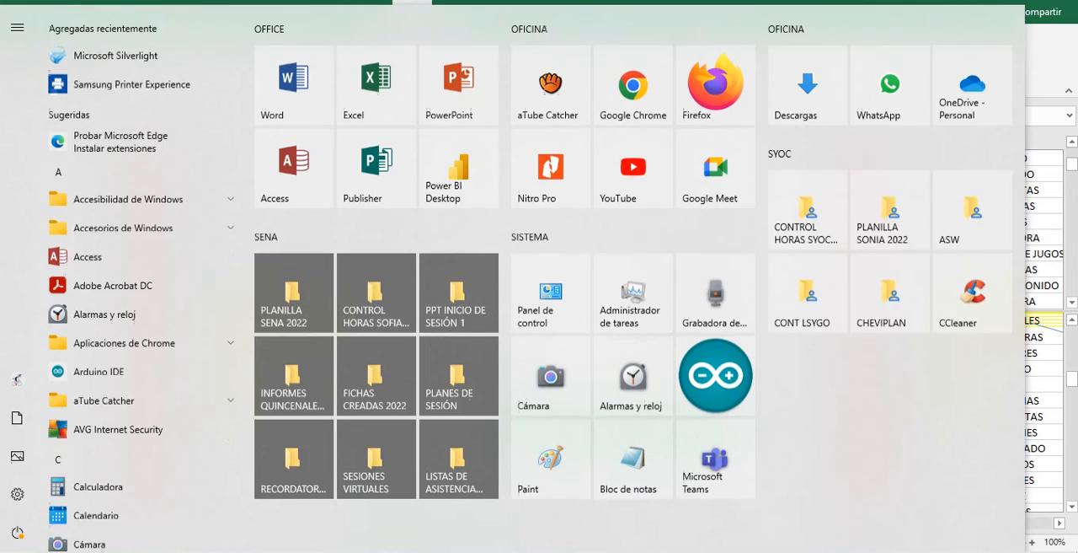
key("super")
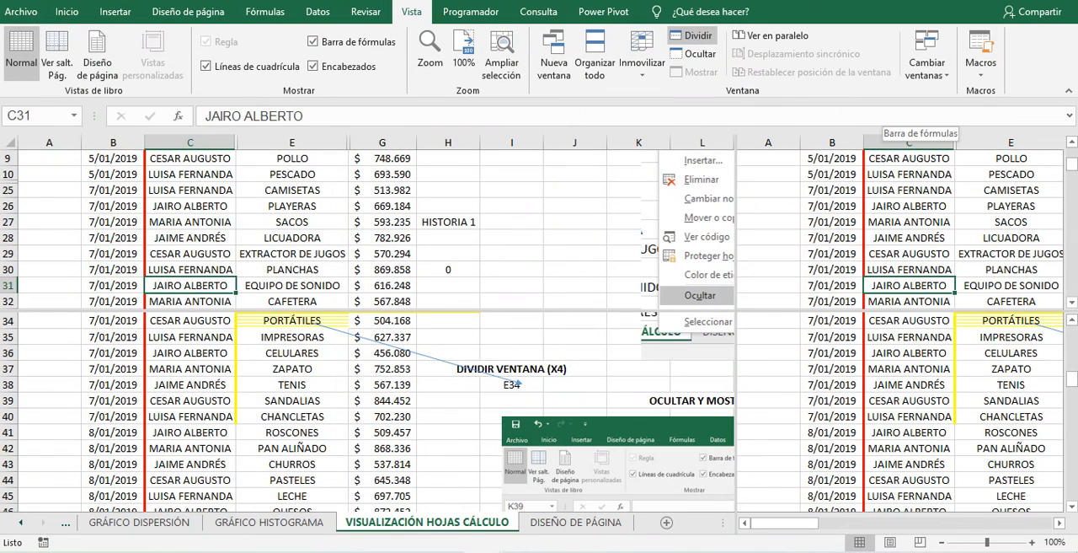
key("alt+Tab")
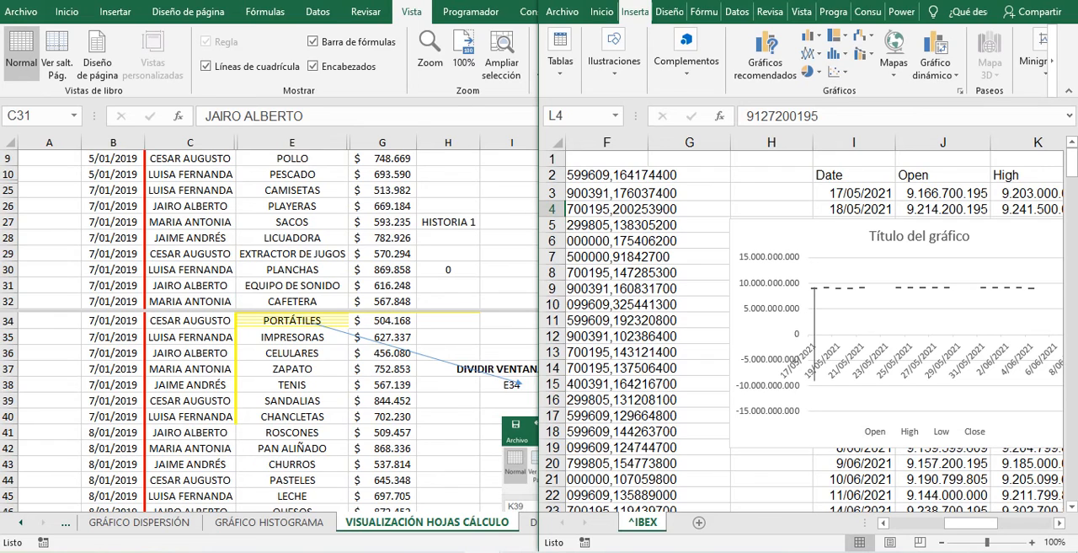
key("alt+F4")
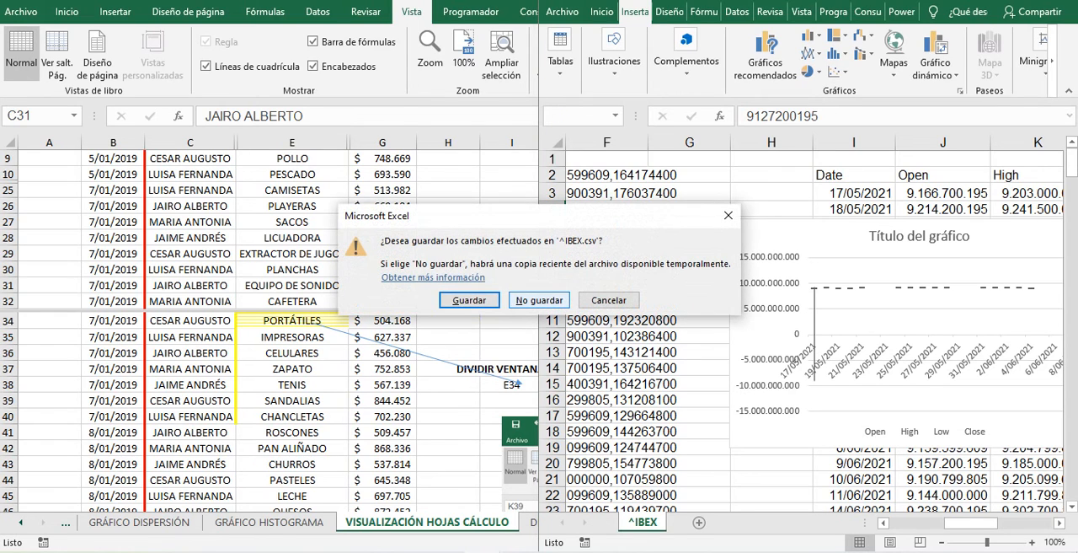
left_click(539, 299)
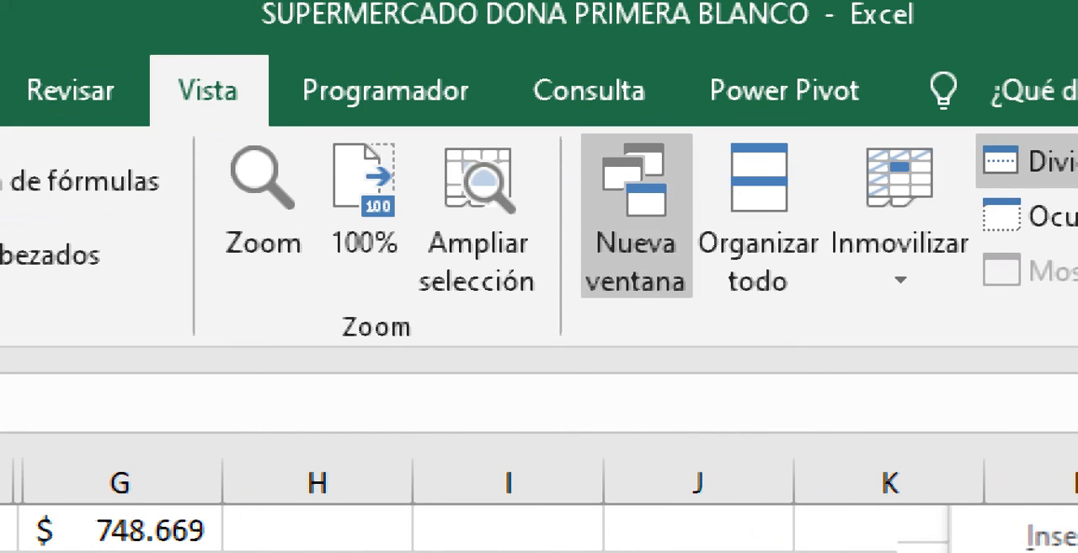
- Open a second window of the SUPERMERCADO workbook and arrange the two windows vertically
left_click(637, 218)
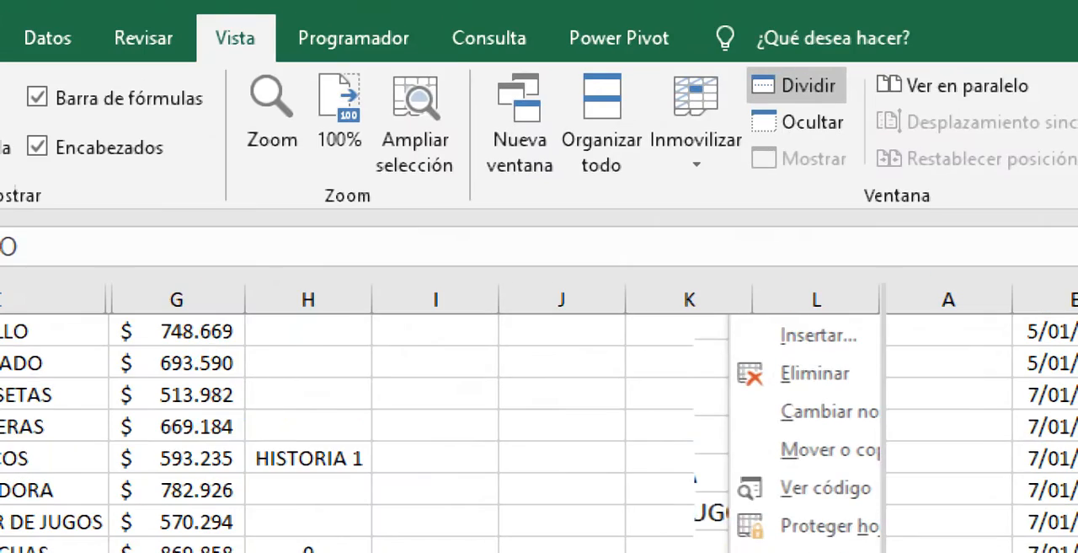
left_click(602, 135)
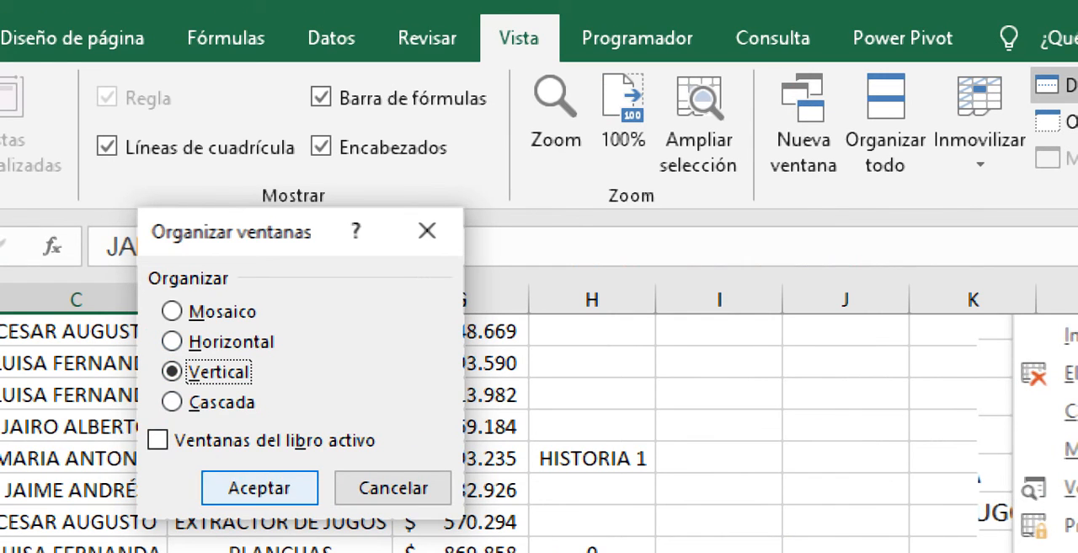
key("Return")
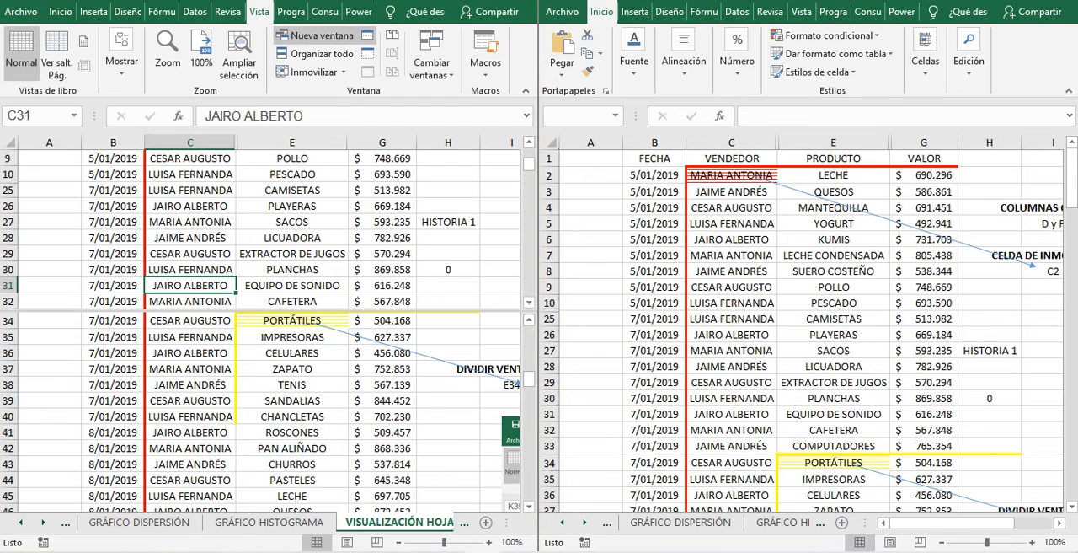
- Open a third window of the SUPERMERCADO workbook and arrange the three windows in the tiled (Mosaico) layout
left_click(316, 35)
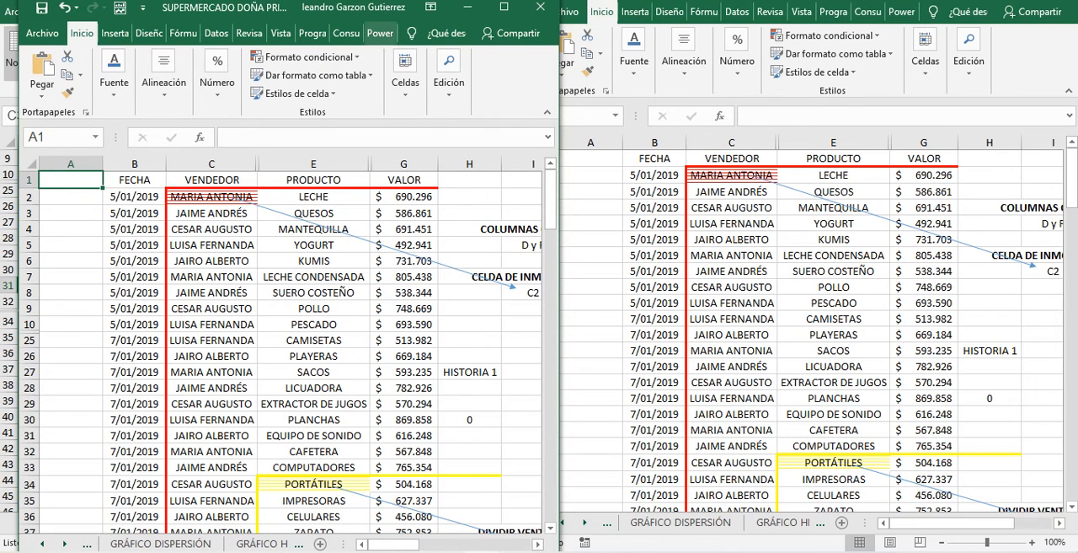
left_click(504, 7)
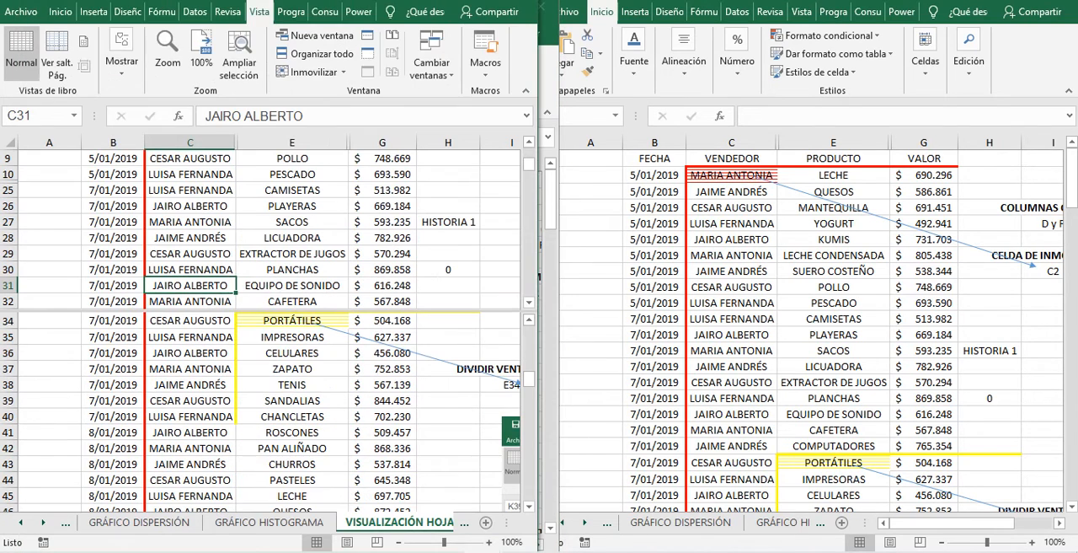
left_click(313, 53)
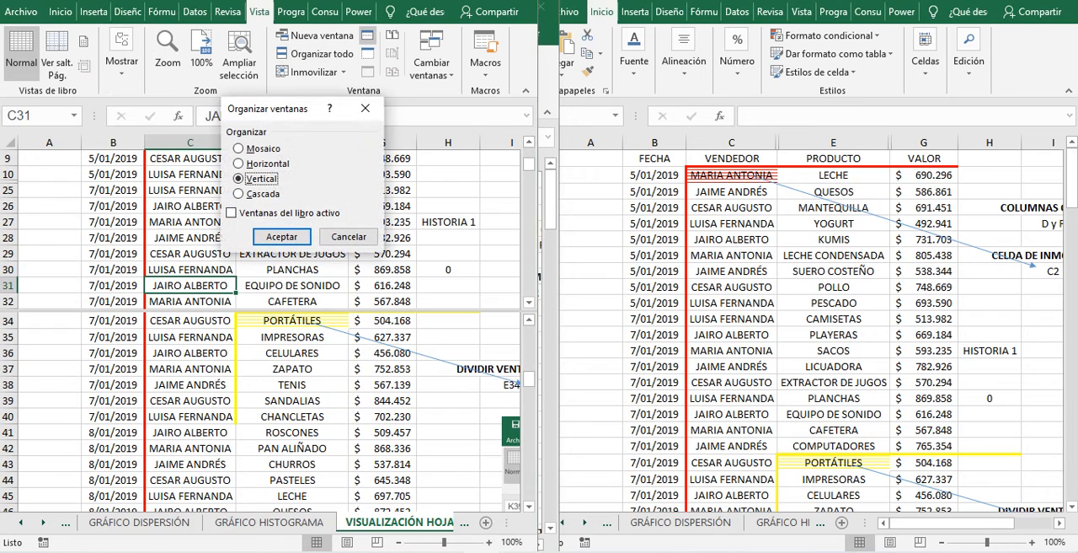
left_click(238, 149)
left_click(282, 236)
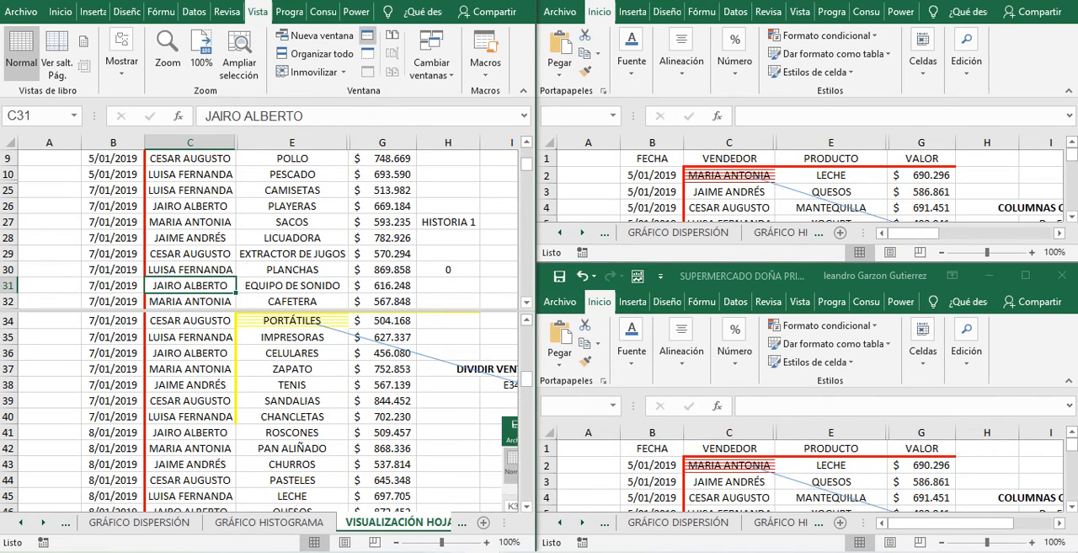
- Examine the taskbar previews of the open SUPERMERCADO workbook windows
left_click(483, 551)
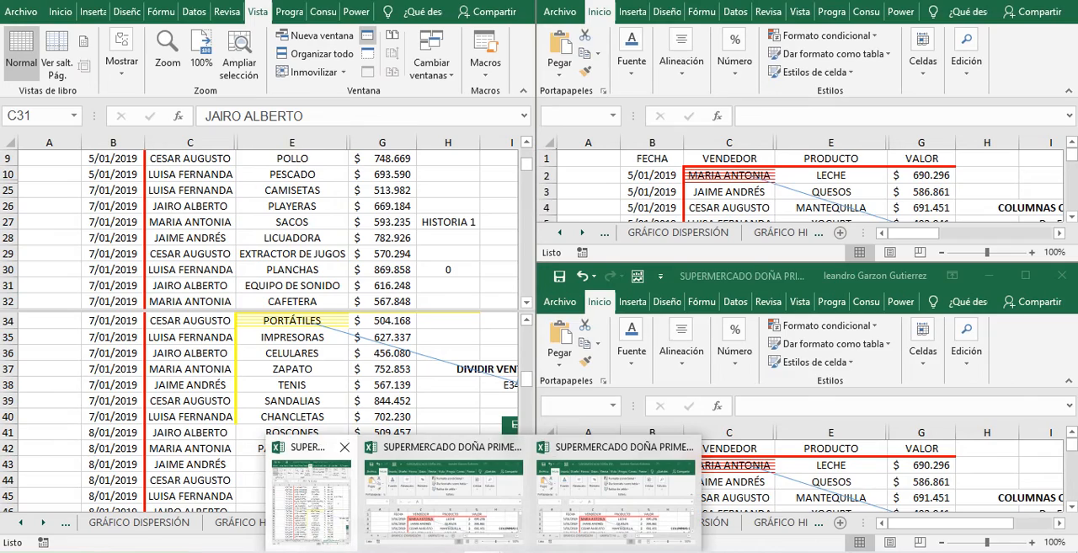
mouse_move(310, 493)
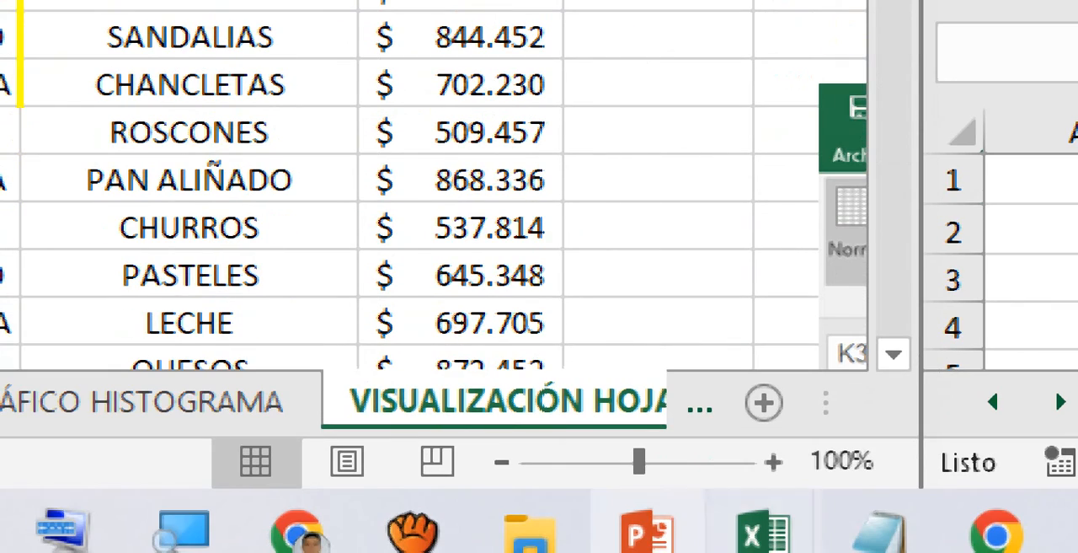
mouse_move(763, 529)
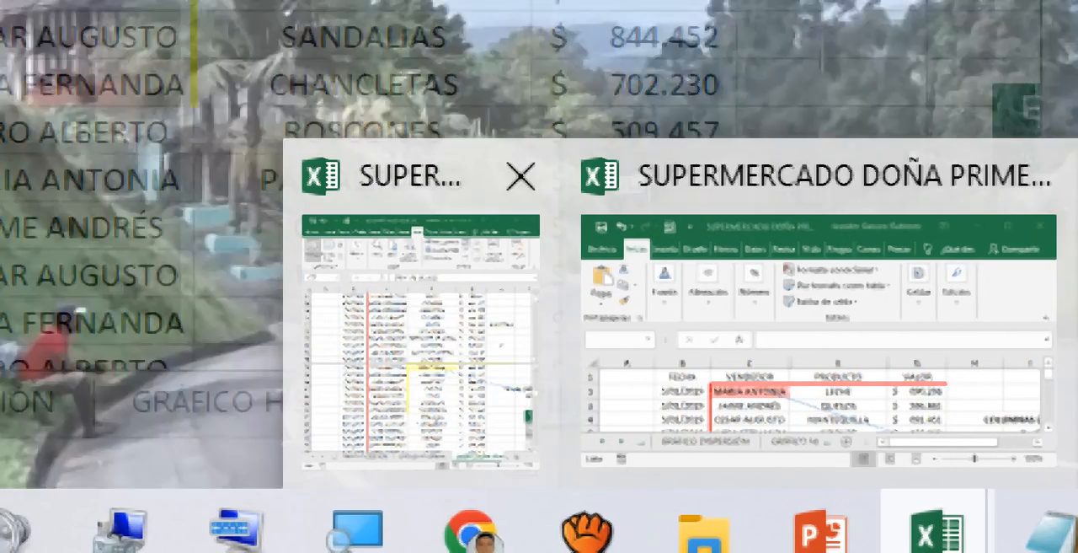
left_click(421, 337)
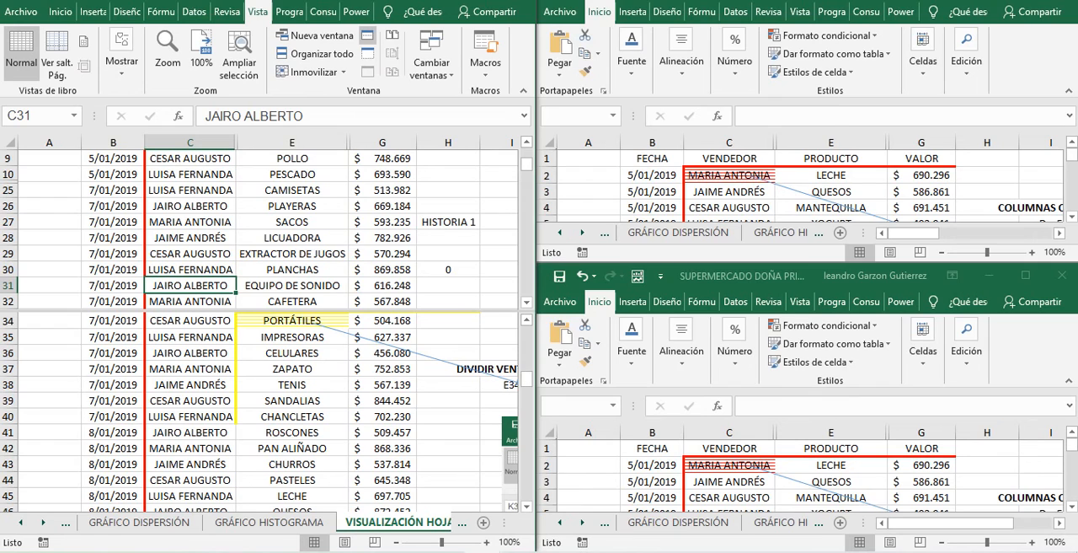
- Close one of the extra SUPERMERCADO windows and arrange the remaining two vertically
left_click(1062, 275)
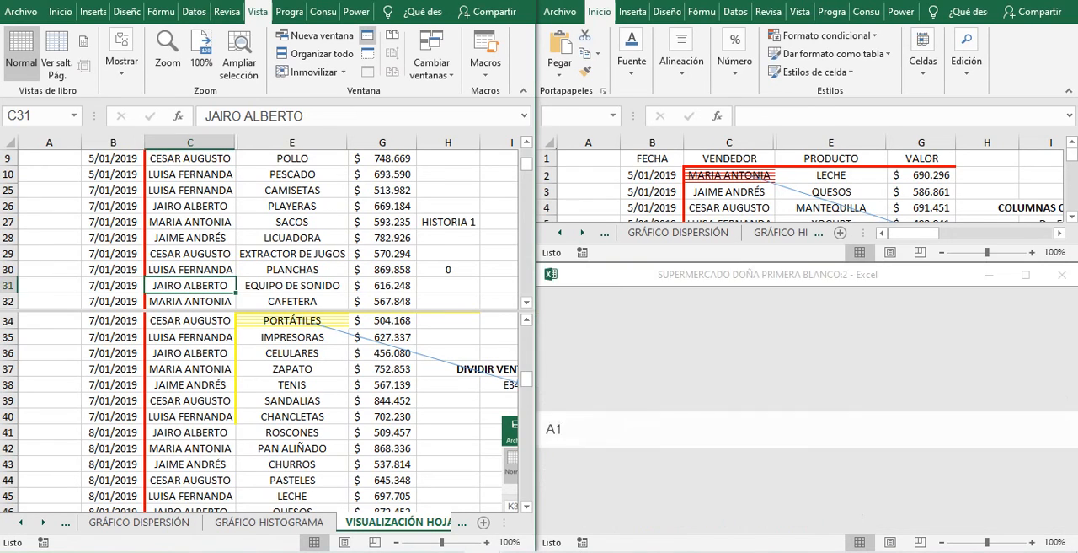
left_click(310, 53)
left_click(240, 178)
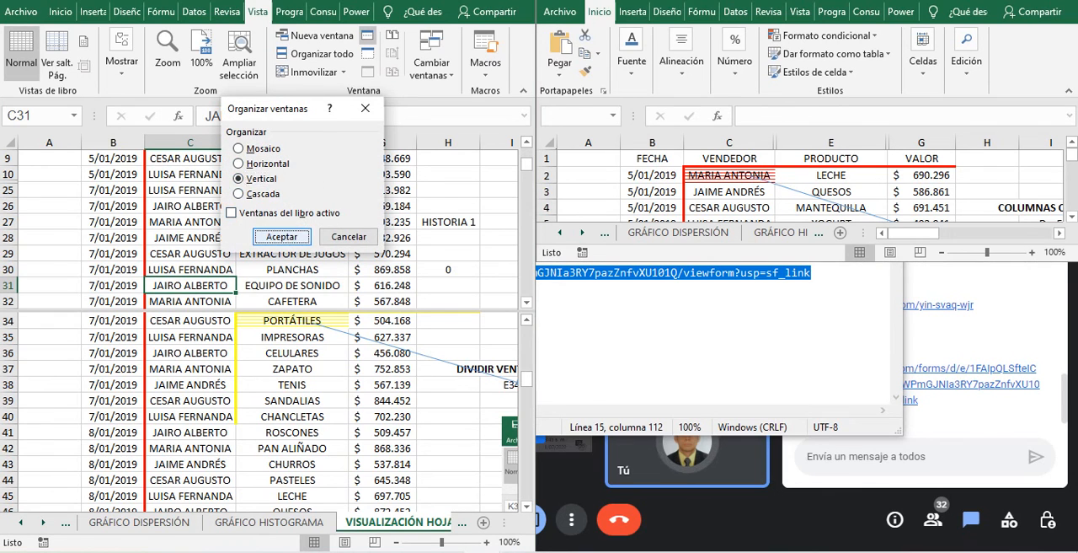
left_click(282, 236)
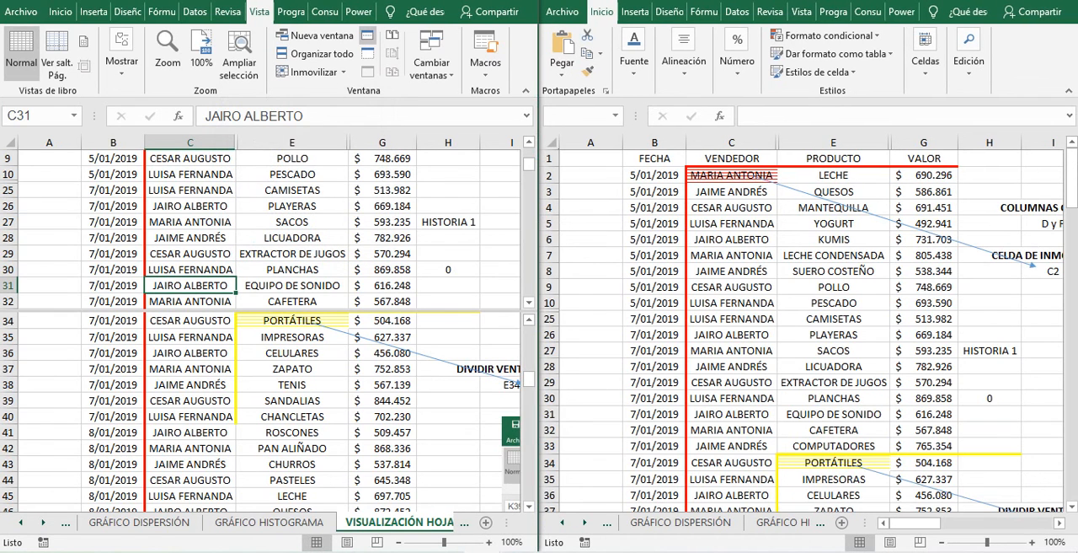
- Enter EJEMPLO in cell A1 of the first SUPERMERCADO window and check the same cell in the second window
key("Down")
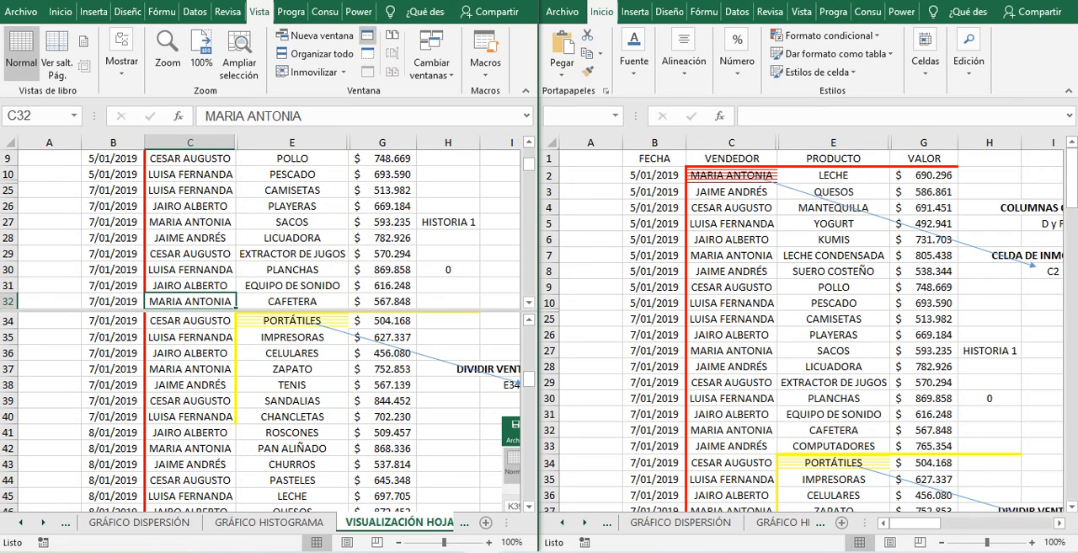
left_click(591, 159)
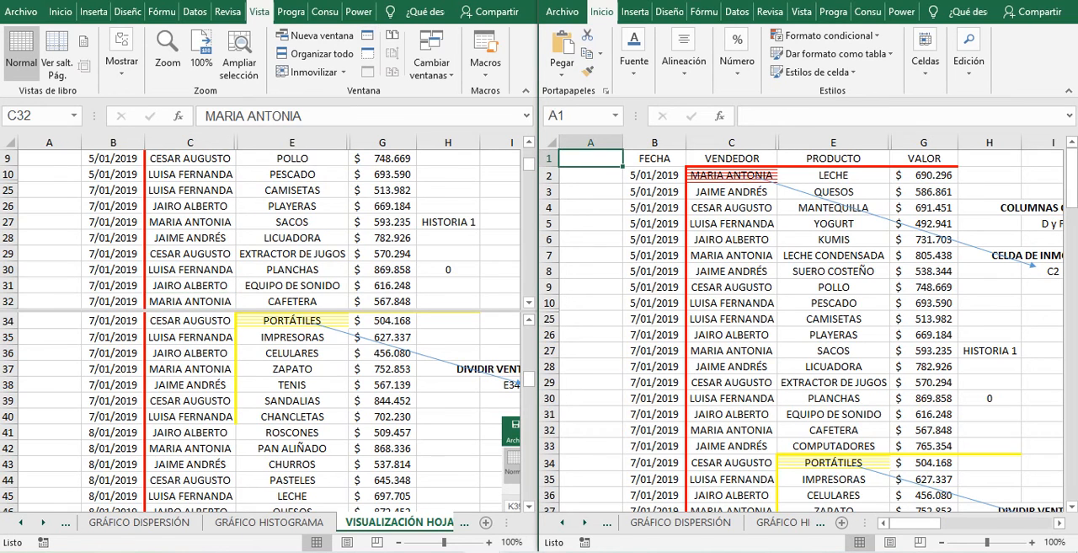
left_click(189, 301)
scroll(189, 236, "up", 2)
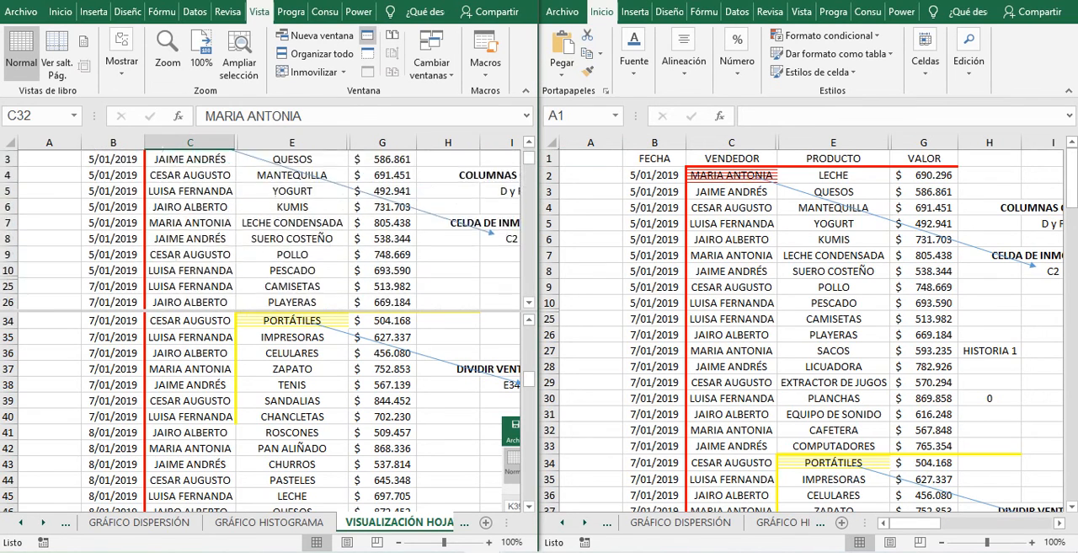
scroll(190, 229, "up", 1)
left_click(50, 159)
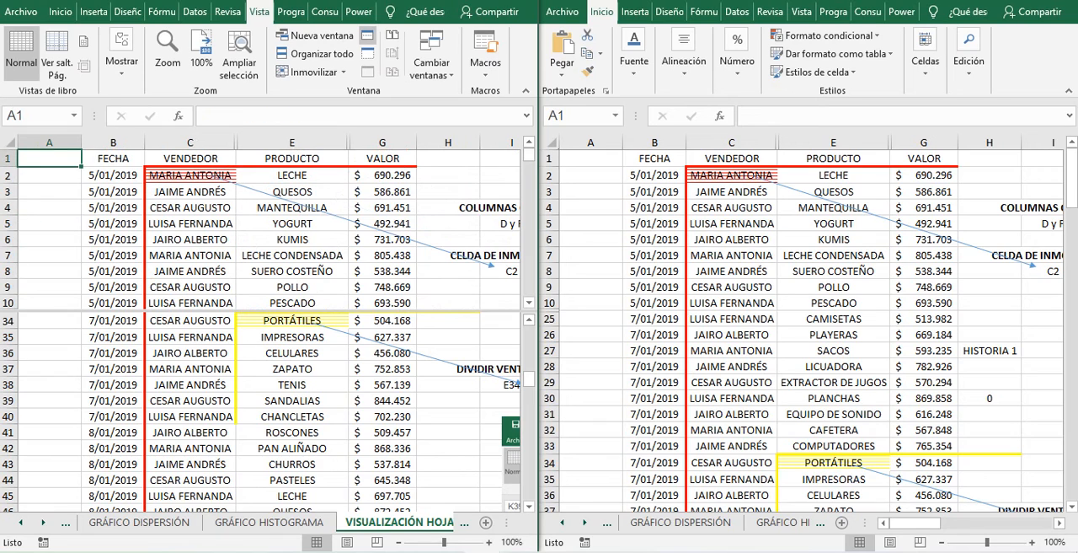
type("EJEMP")
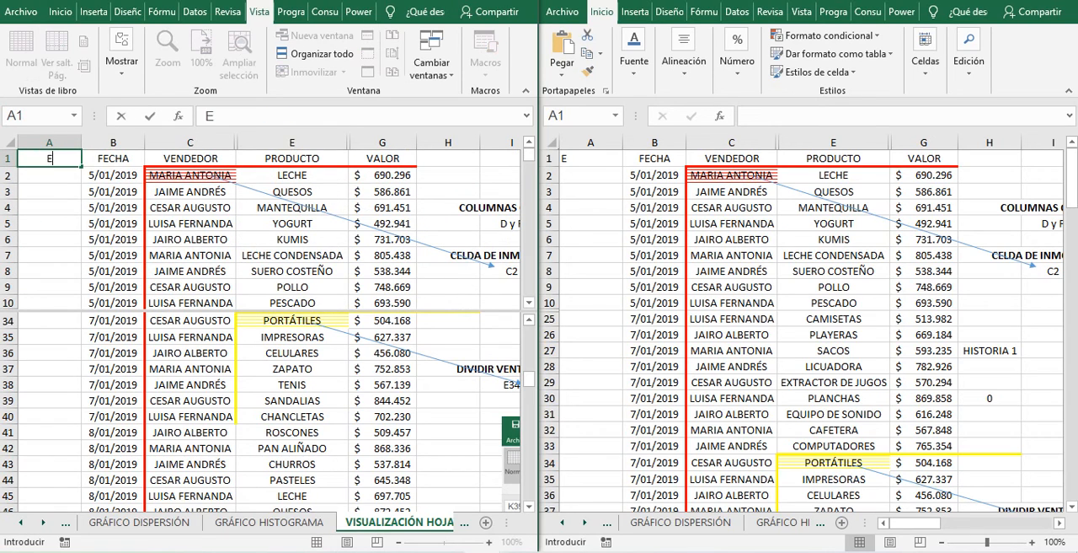
type("LO")
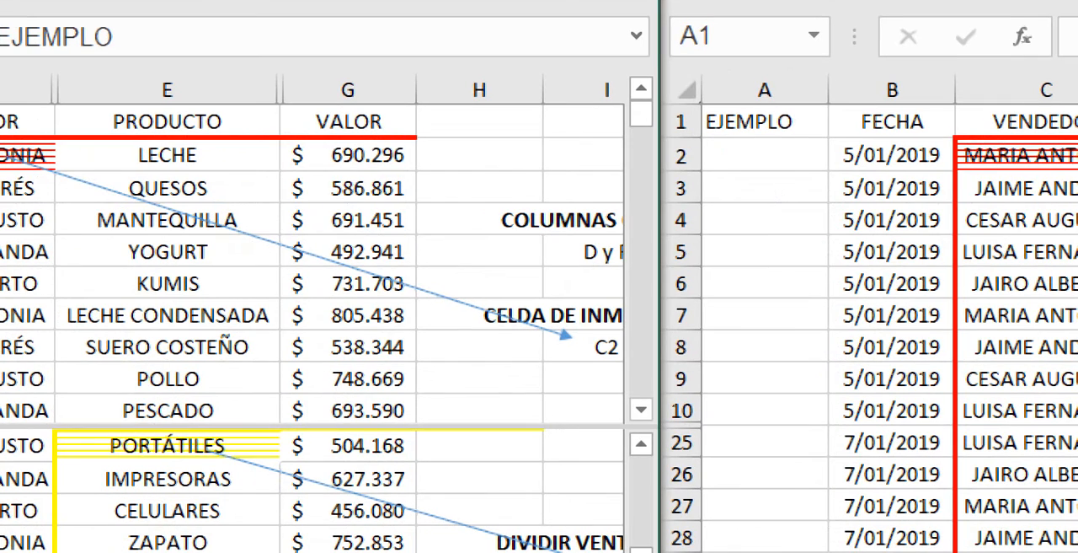
left_click(766, 122)
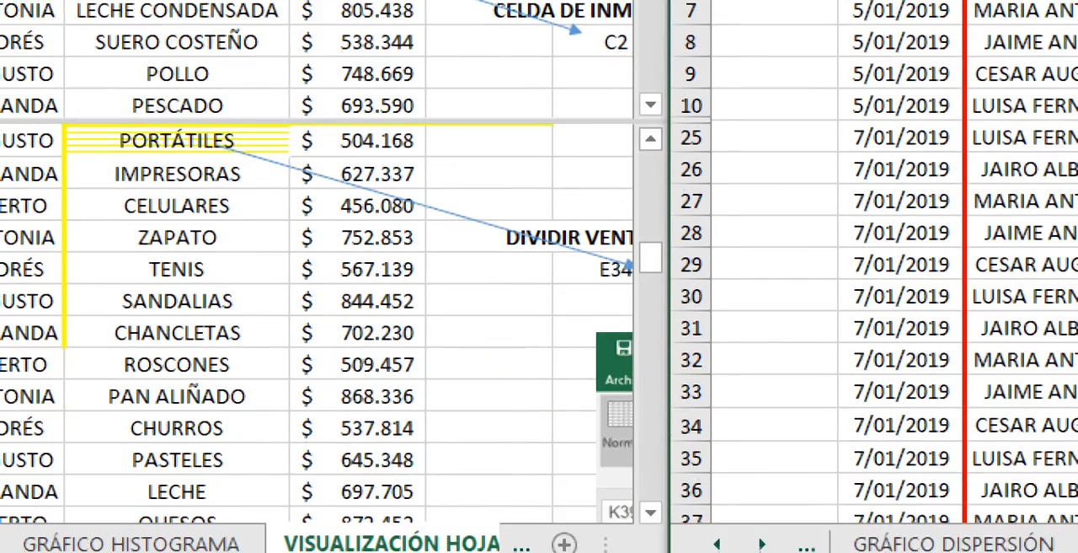
- Close the second SUPERMERCADO window and maximize the remaining one
left_click(953, 480)
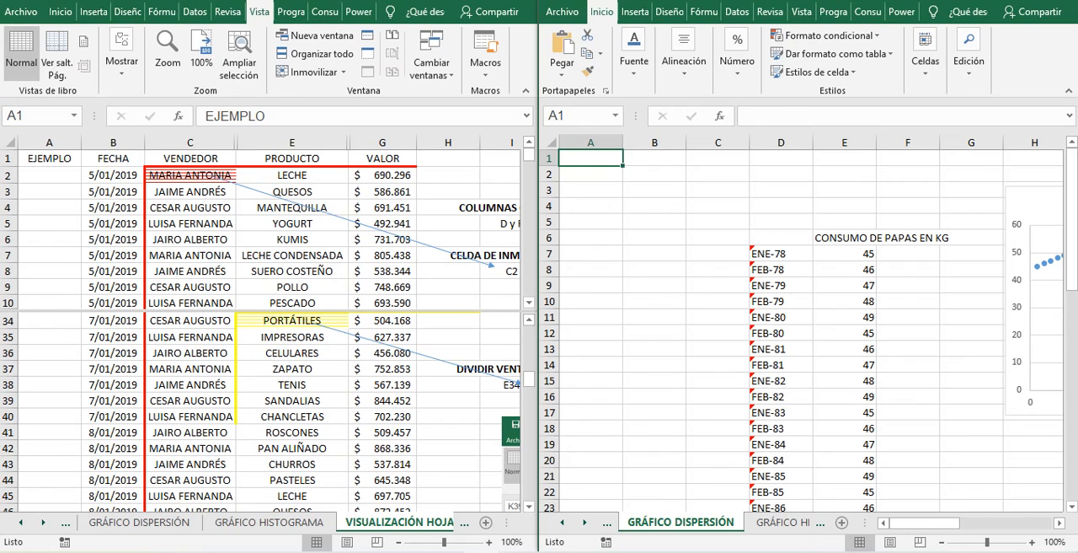
key("alt+F4")
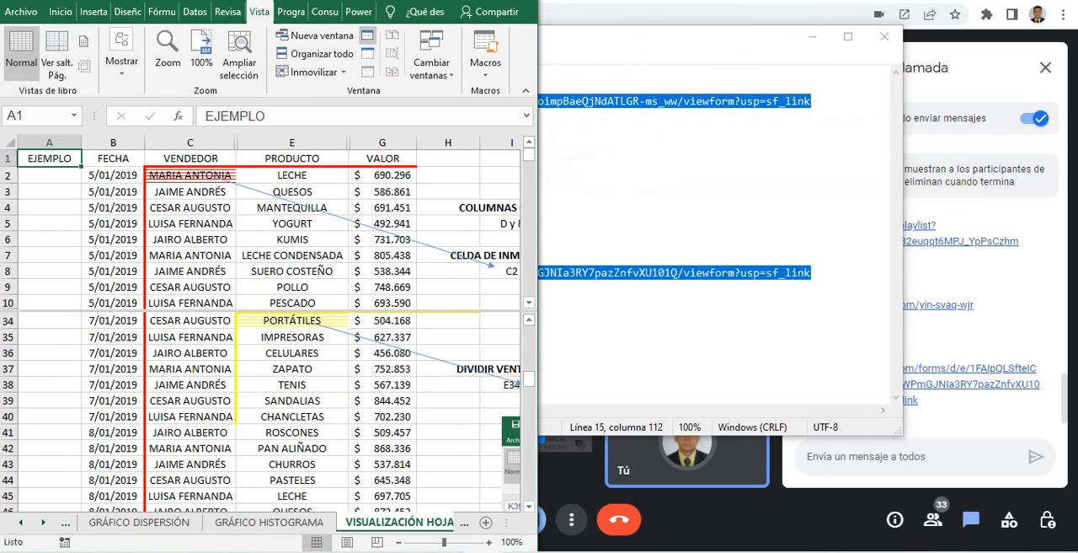
key("super+Up")
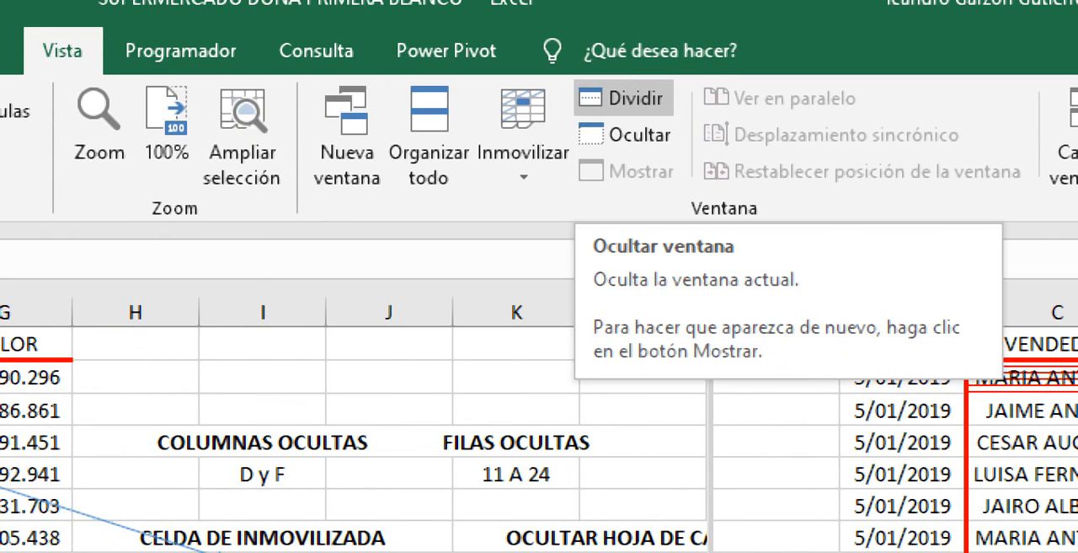
- Try to freeze the panes at cell C2 while the window split is still on
left_click(523, 126)
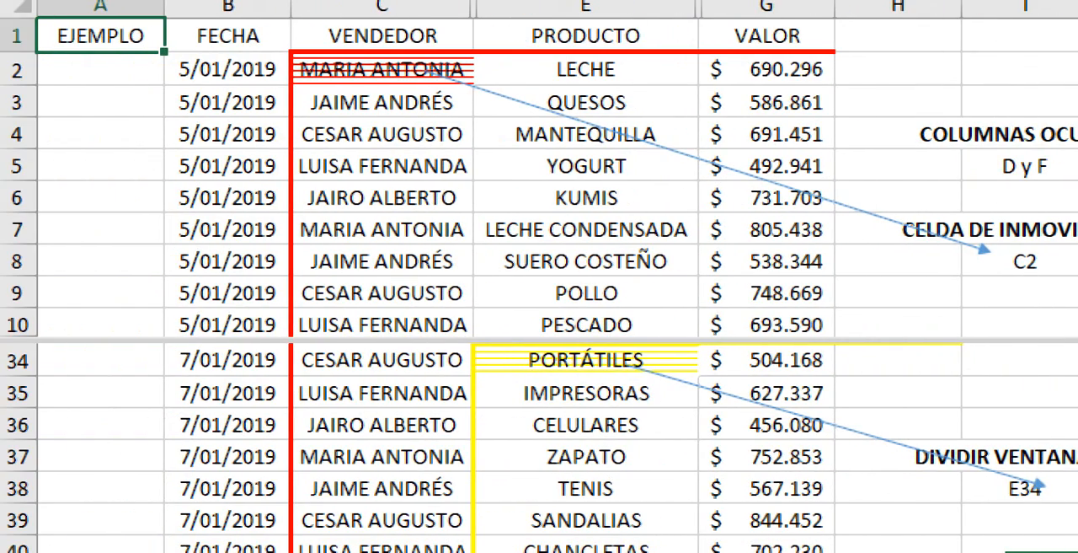
left_click(228, 70)
left_click(382, 69)
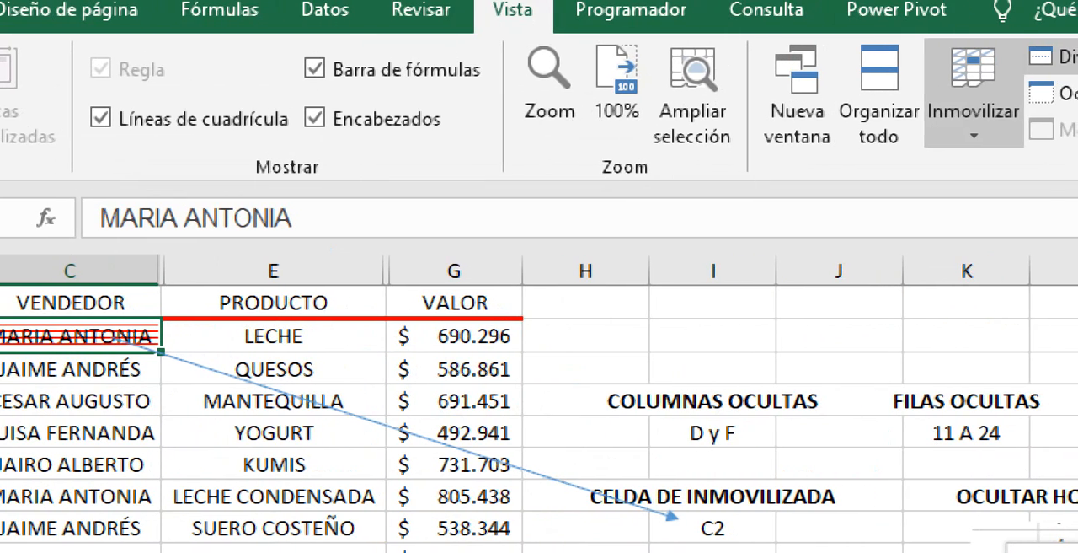
left_click(969, 101)
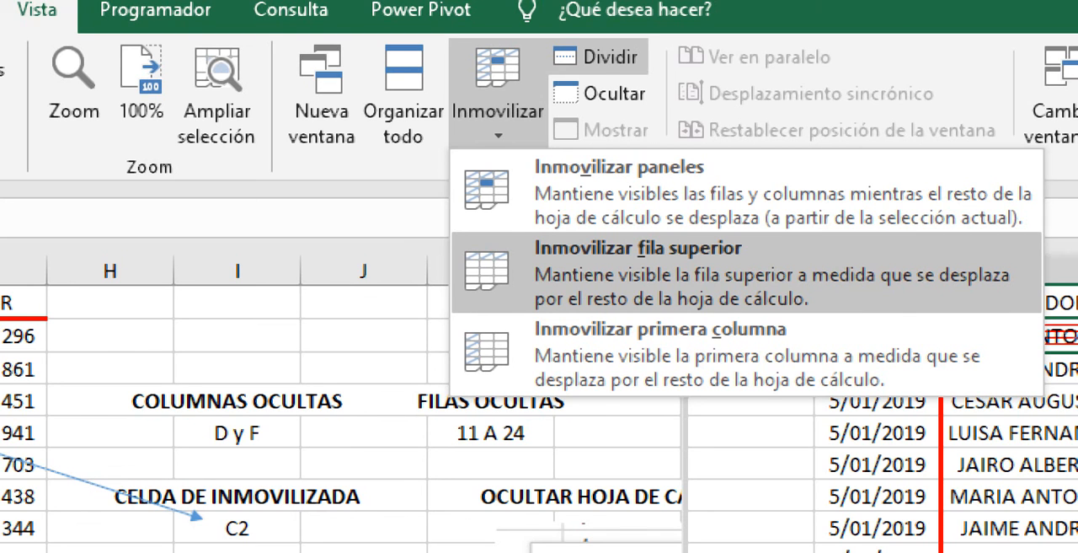
left_click(638, 261)
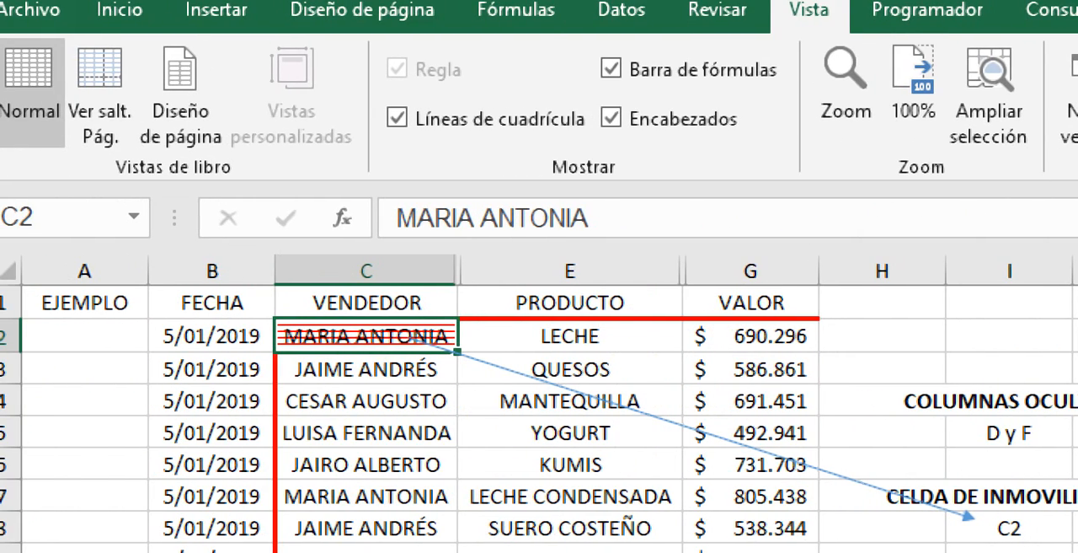
left_click(949, 105)
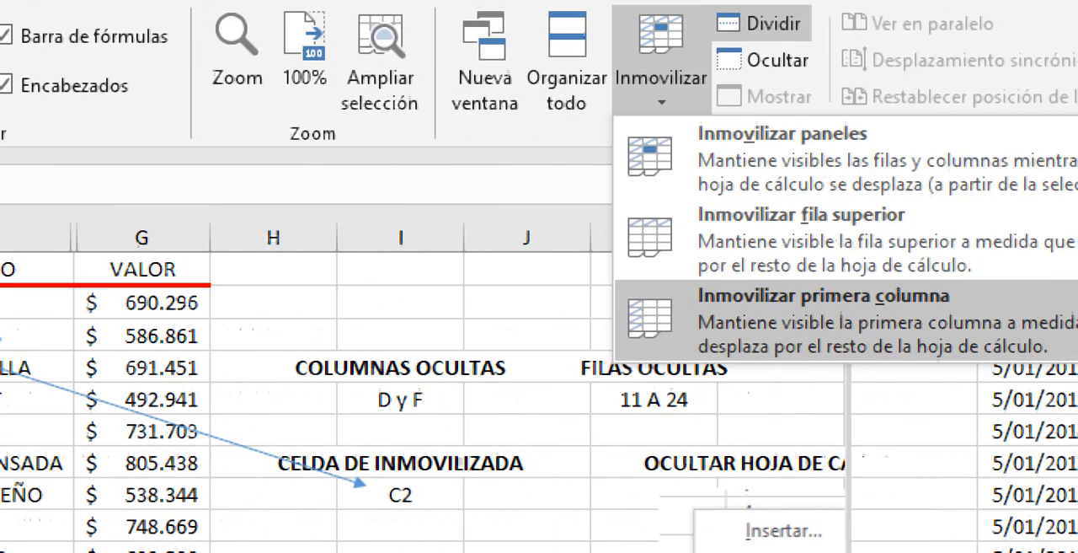
key("Escape")
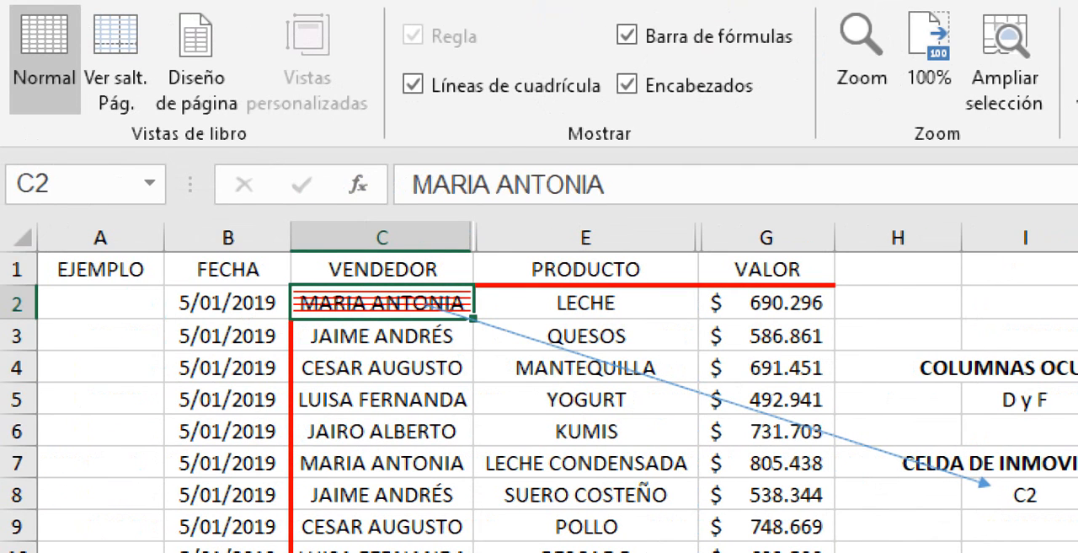
- Move up and down the VENDEDOR column to examine which rows stay fixed while the sheet scrolls
key("Down")
key("Up")
key("Up")
key("Down")
key("Down")
key("Down")
key("Down")
key("Down")
key("Down")
key("Down")
key("Down")
key("Down")
key("Down")
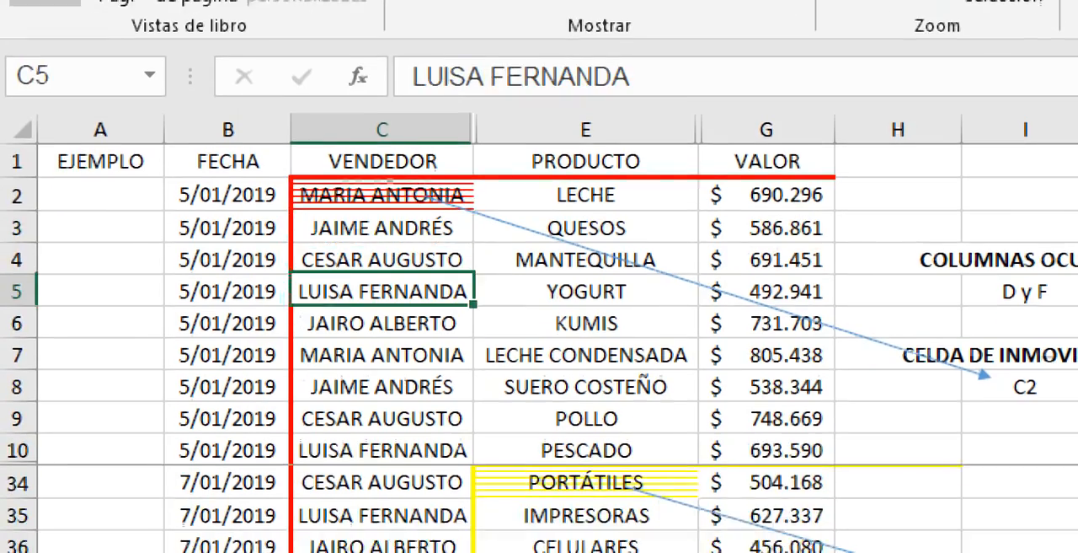
key("Up")
key("Up")
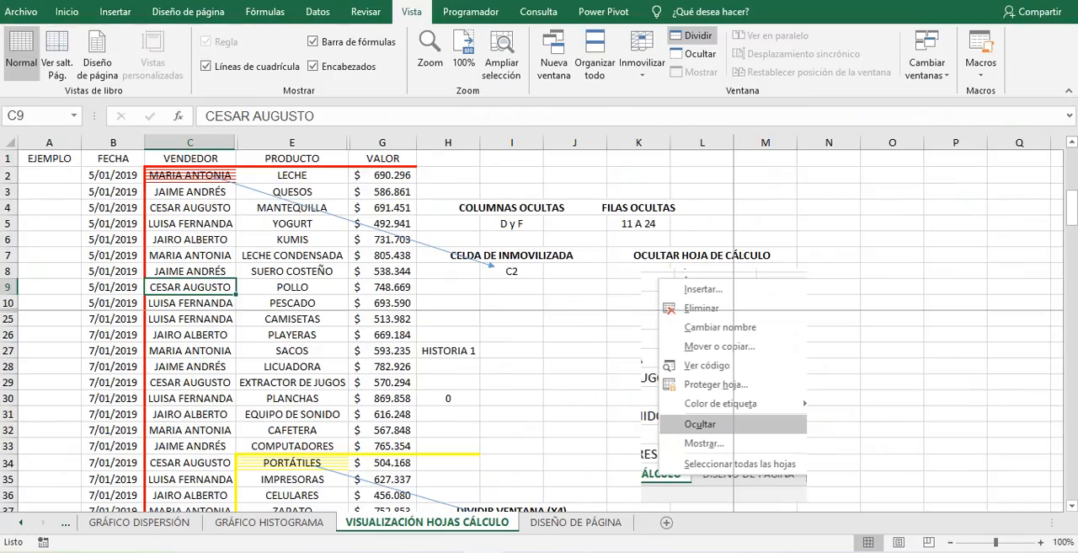
left_click(191, 175)
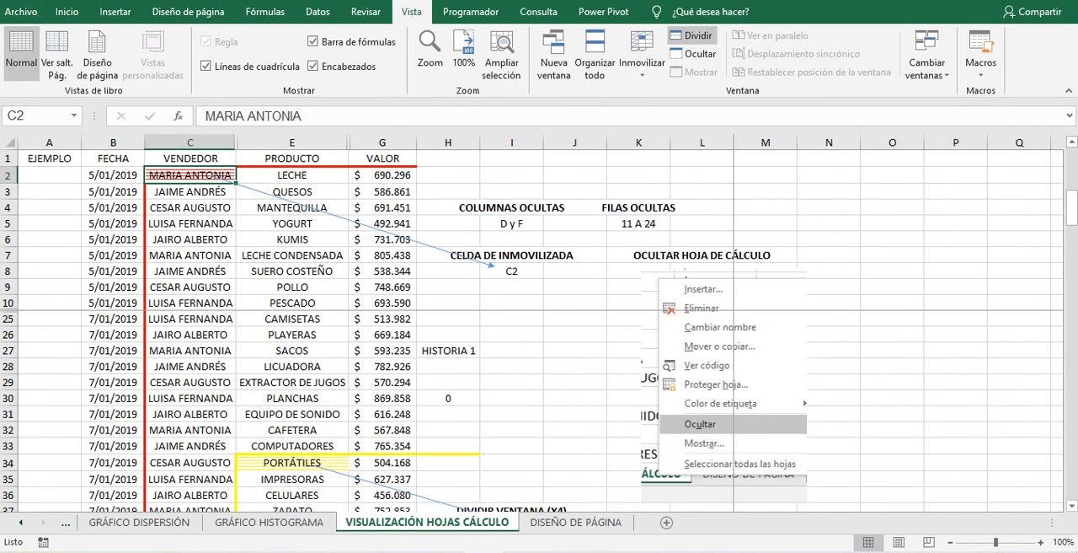
key("Down")
key("Down")
key("Down")
key("Down")
key("Down")
key("Down")
key("Down")
key("Down")
key("Down")
key("Down")
key("Down")
key("Down")
key("Down")
key("Down")
key("Down")
key("Down")
key("Down")
key("Down")
key("Down")
key("Down")
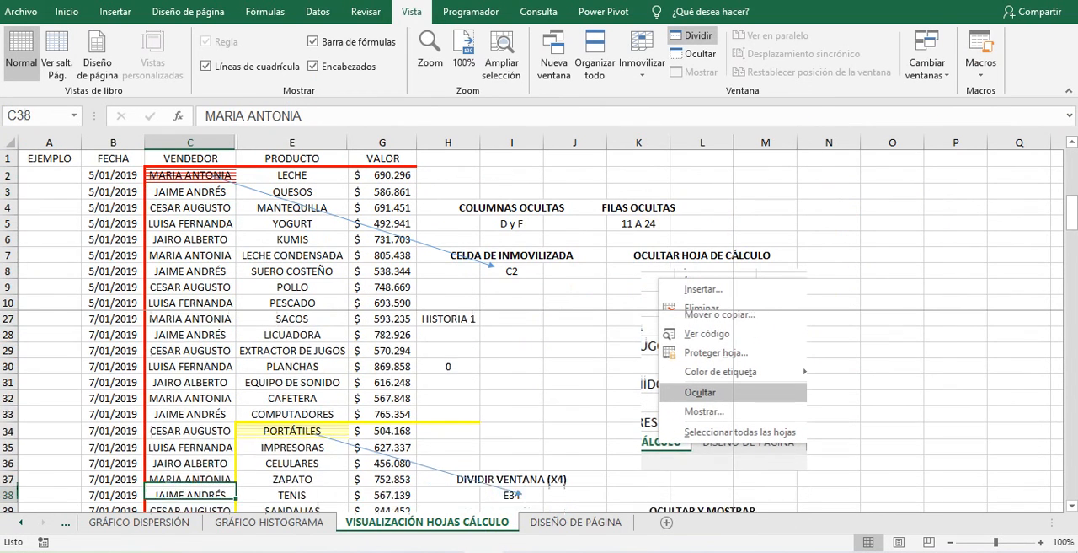
key("Down")
key("Down")
key("Down")
key("Down")
key("Down")
key("Up")
key("Up")
key("Up")
key("Up")
key("Up")
key("Up")
key("Up")
key("Up")
key("Up")
key("Up")
key("Up")
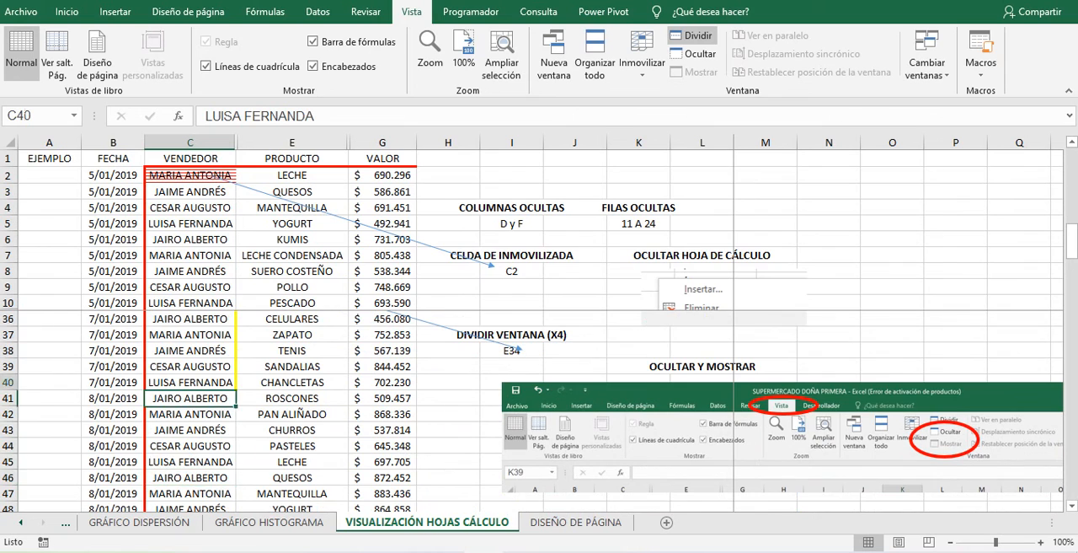
key("Up")
key("Up")
key("Up")
key("Up")
key("Up")
key("Up")
key("Up")
key("Up")
key("Up")
key("Up")
key("Up")
key("Up")
key("Up")
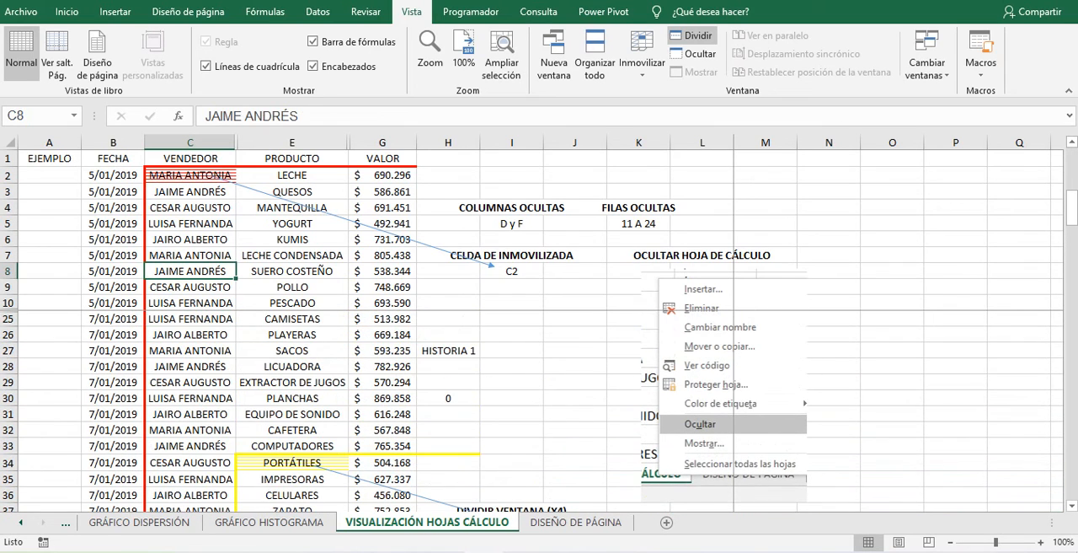
key("Up")
key("Up")
key("Up")
key("Up")
key("Up")
key("Down")
key("Down")
key("Down")
key("Down")
key("Down")
key("Down")
key("Down")
key("Down")
key("Down")
key("Down")
key("Down")
key("Down")
key("Down")
key("Down")
key("Down")
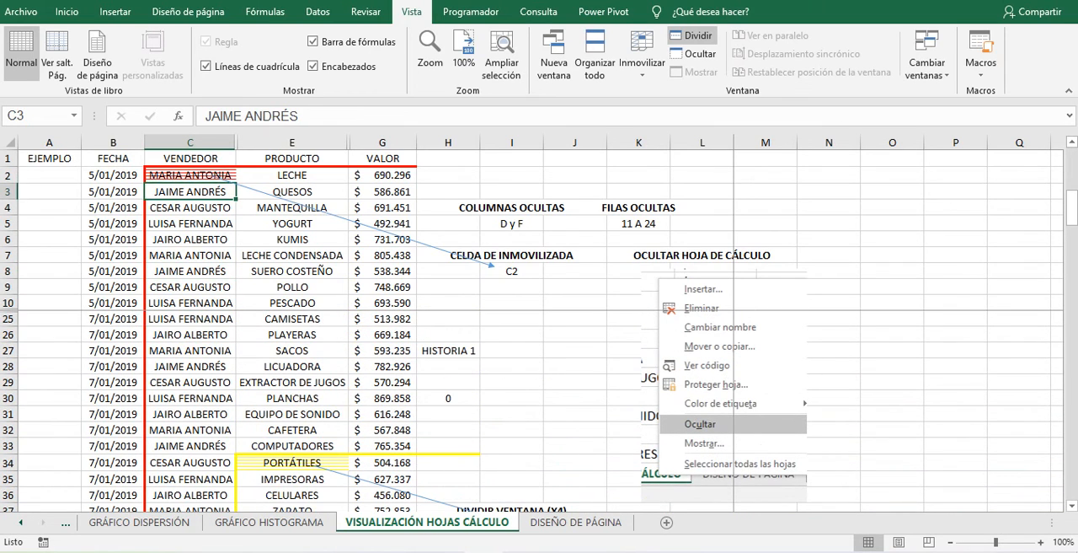
key("Up")
key("Up")
key("Up")
key("Up")
key("Up")
key("Up")
key("Up")
key("Up")
key("Up")
key("Up")
key("Up")
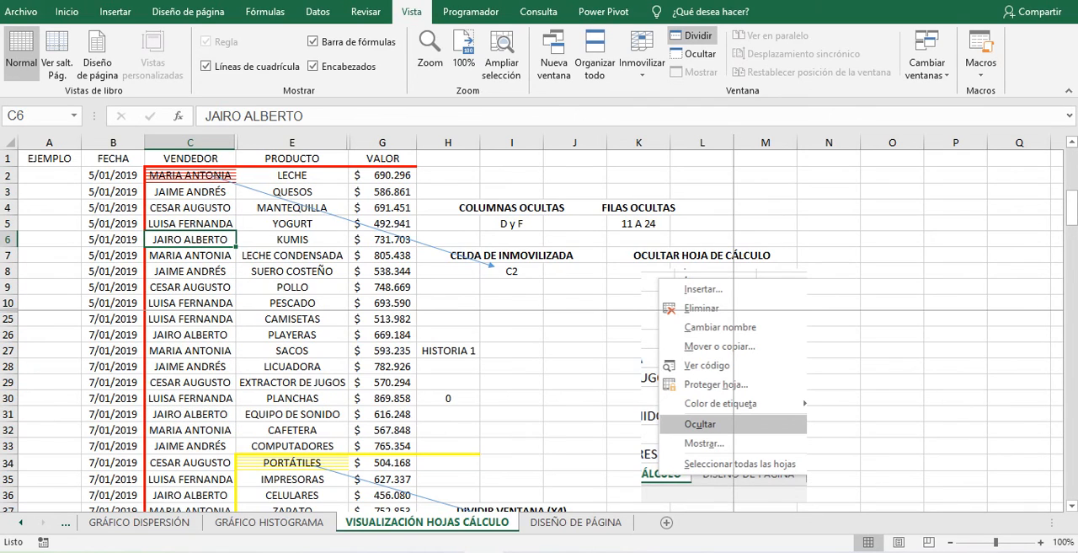
- Unfreeze the panes and move the horizontal split bar down one row
left_click(765, 239)
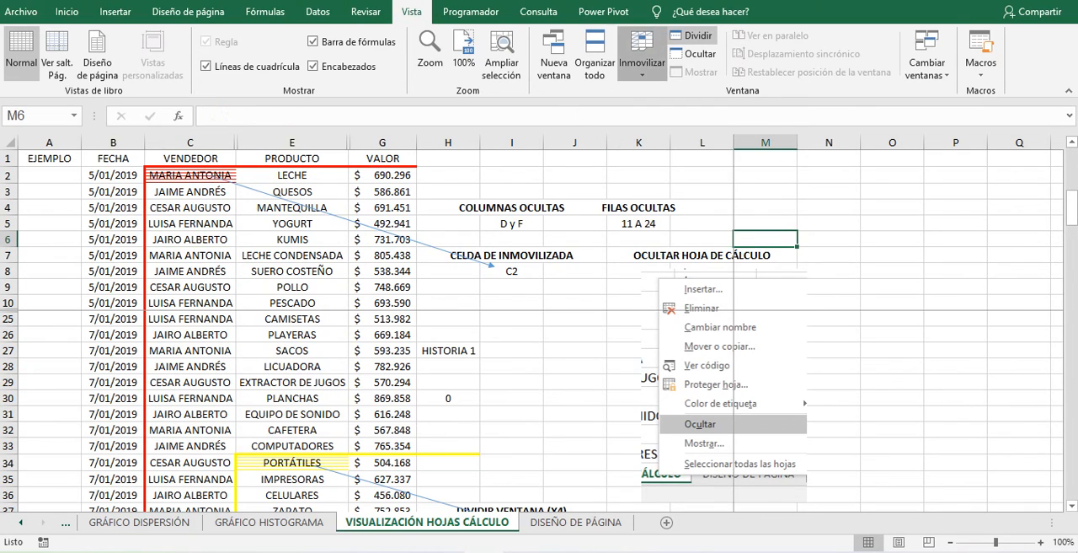
left_click(642, 63)
left_click(693, 35)
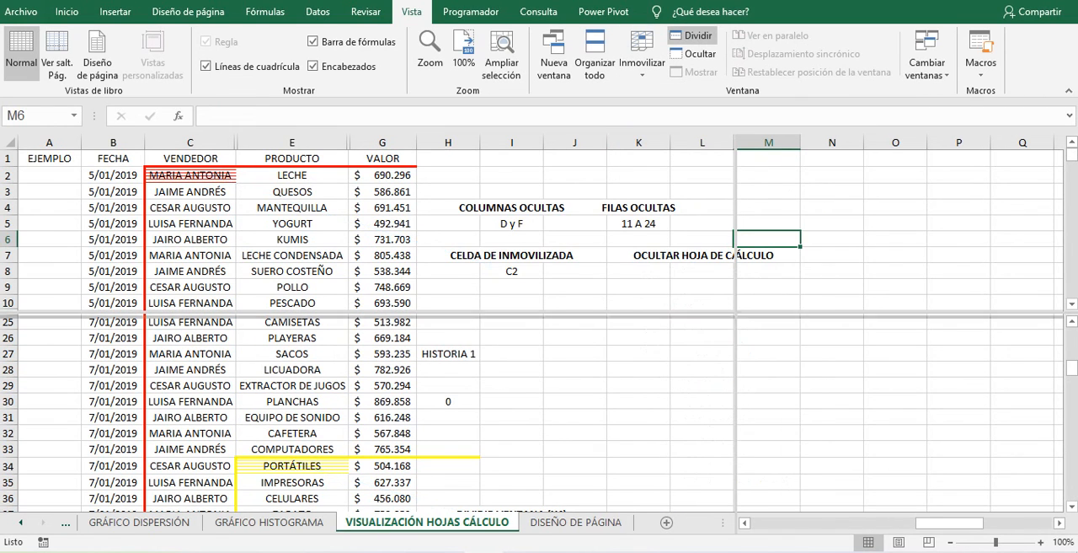
left_click_drag(253, 311, 252, 327)
left_click(190, 272)
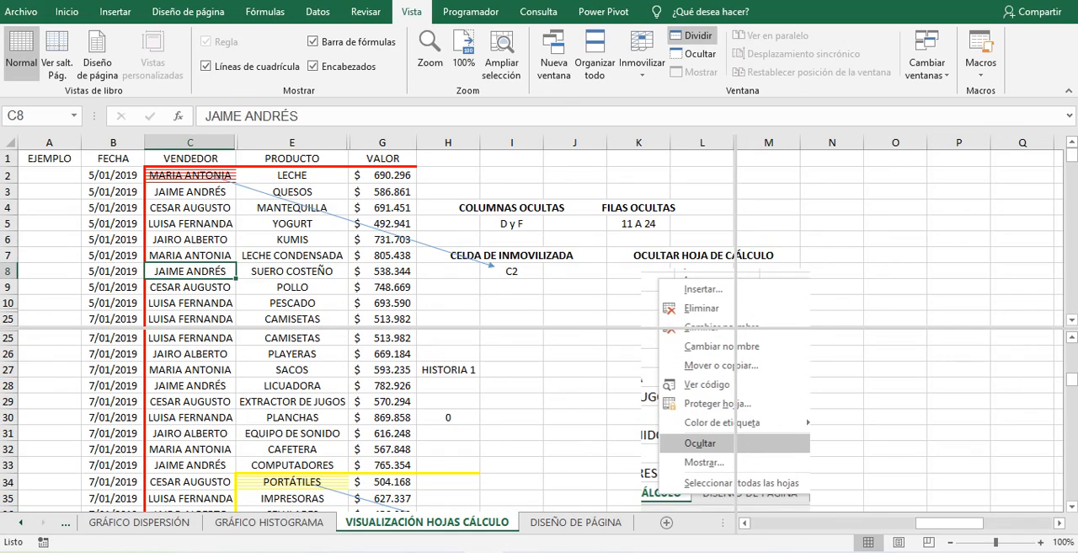
- Remove the window split and freeze the panes at cell C2
left_click(191, 175)
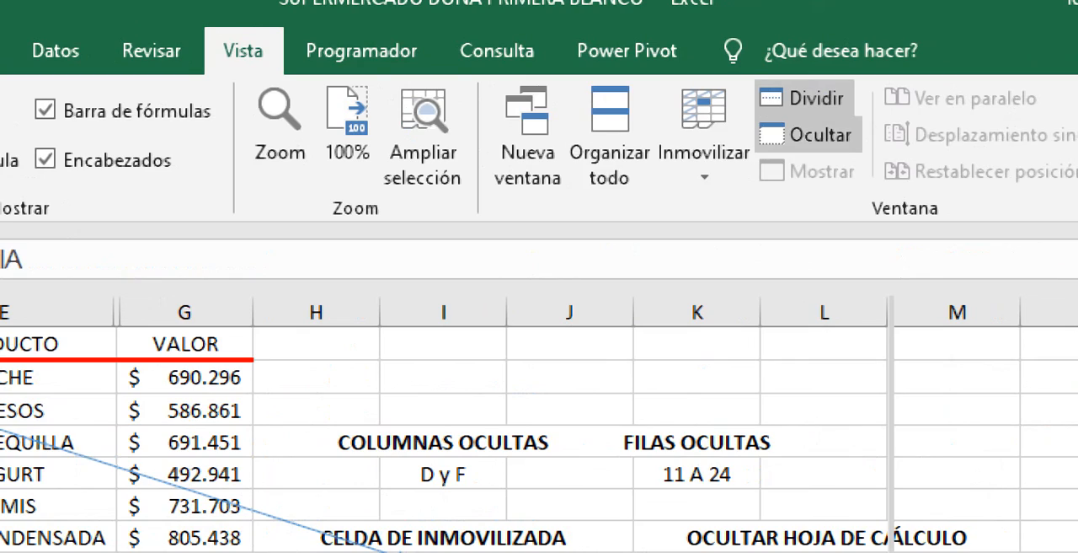
left_click(805, 99)
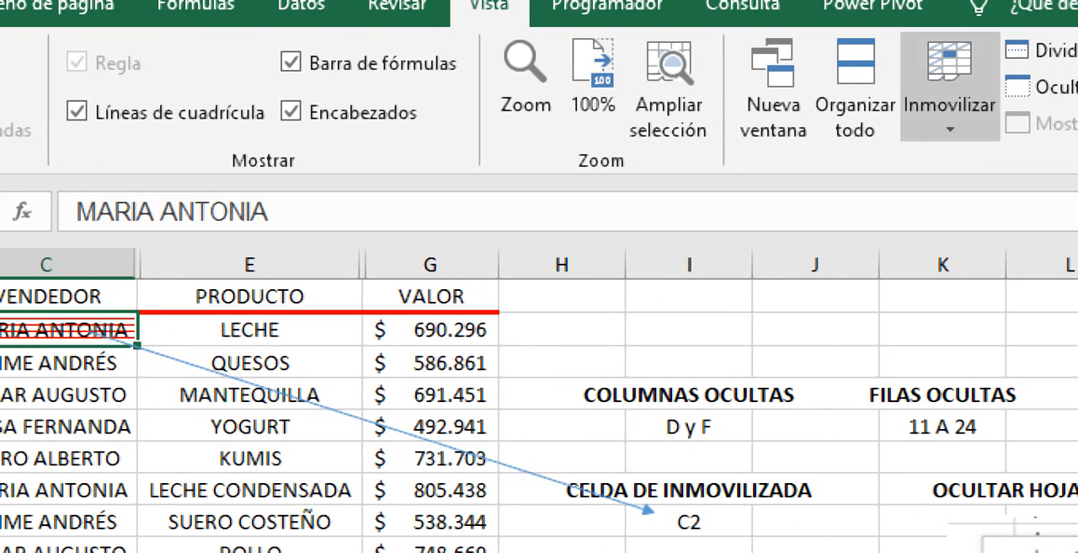
left_click(951, 97)
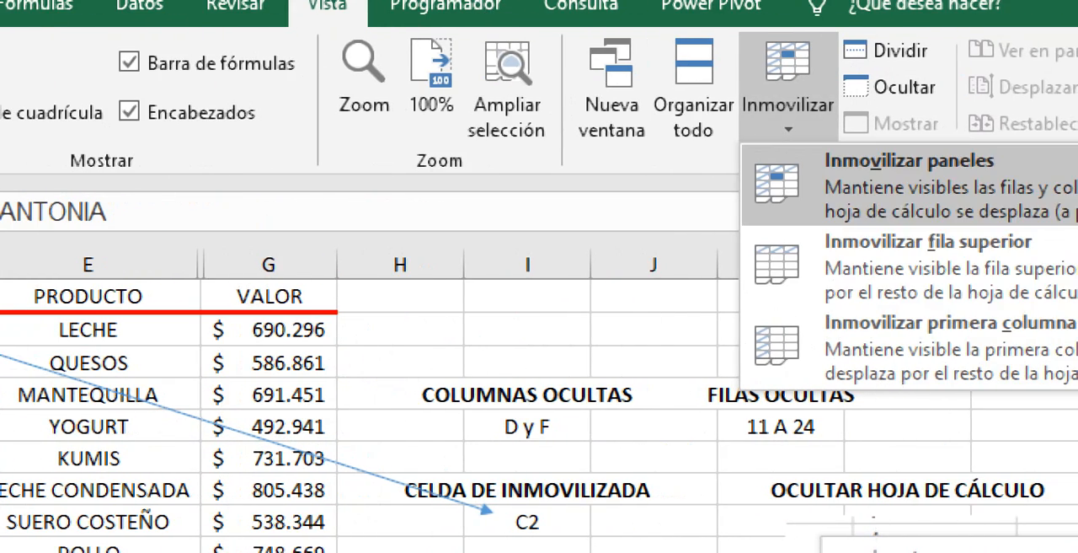
left_click(1023, 185)
left_click(228, 394)
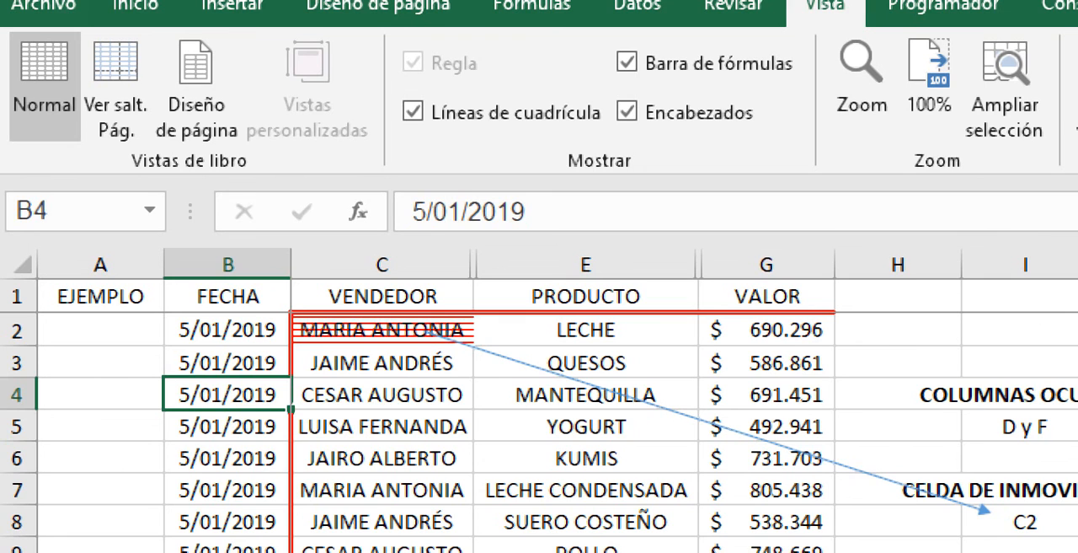
- Scroll down and back up the VENDEDOR column to check the frozen header row
left_click(382, 329)
key("Down")
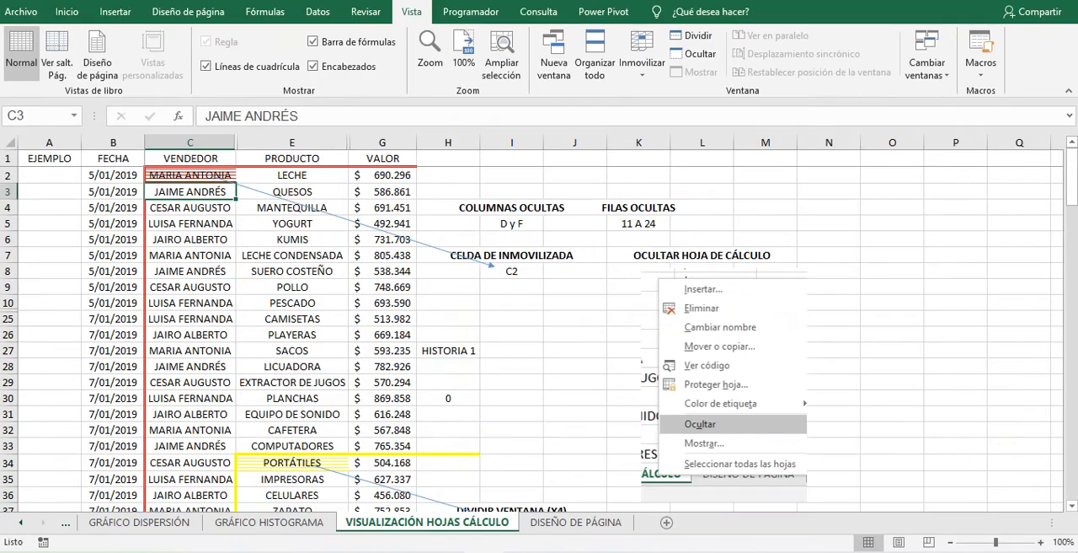
key("Down")
key("Down")
key("Down")
key("Down")
key("Down")
key("Down")
key("Down")
key("Down")
key("Down")
key("Down")
key("Down")
key("Down")
key("Down")
key("Down")
key("Down")
key("Down")
key("Down")
key("Down")
key("Down")
key("Down")
key("Down")
key("Down")
key("Down")
key("Down")
key("Down")
key("Down")
key("Down")
key("Down")
key("Down")
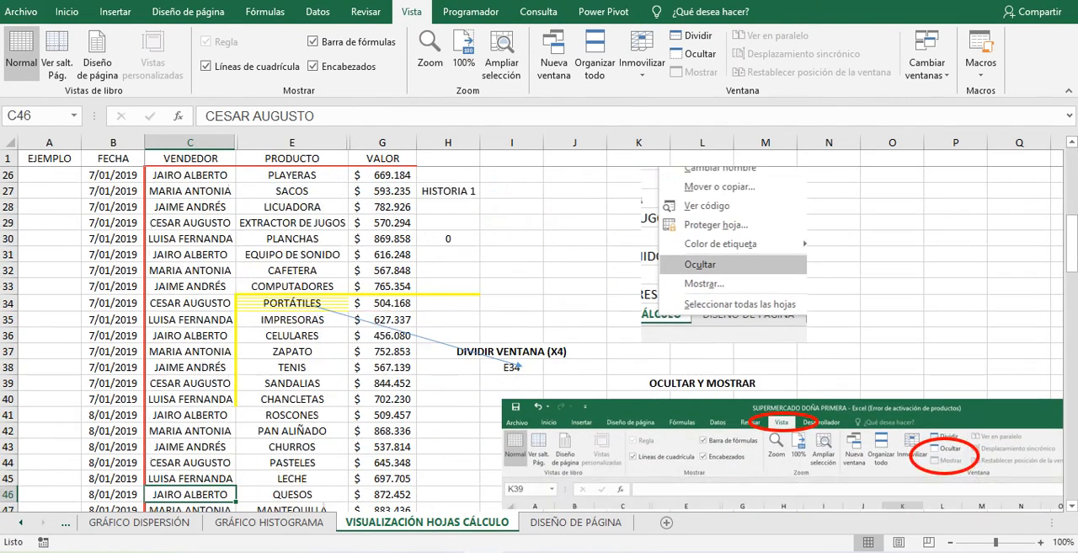
key("Up")
key("Up")
key("Up")
key("Up")
key("Up")
key("Up")
key("Up")
key("Up")
key("Up")
key("Up")
key("Up")
key("Up")
key("Up")
key("Up")
key("Up")
key("Up")
key("Up")
key("Up")
key("Up")
key("Up")
key("Up")
key("Up")
key("Up")
key("Up")
- Scroll across row 8 to the far columns and back to check the frozen columns A and B
key("Right")
key("Right")
key("Right")
key("Right")
key("Right")
key("Right")
key("Right")
key("Right")
key("Right")
key("Right")
key("Right")
key("Right")
key("Right")
key("Right")
key("Right")
key("Right")
key("Right")
key("Right")
key("Right")
key("Right")
key("Right")
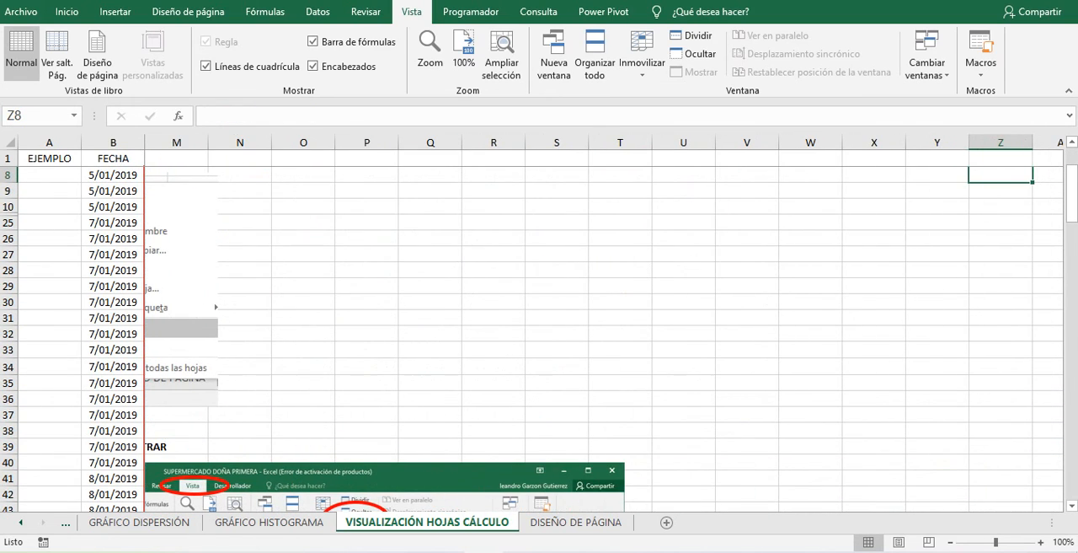
key("Left")
key("Left")
key("Left")
key("Left")
key("Left")
key("Left")
key("Left")
key("Left")
key("Left")
key("Left")
key("Left")
key("Left")
key("Left")
key("Left")
key("Left")
key("Left")
key("Left")
key("Left")
key("Left")
key("Left")
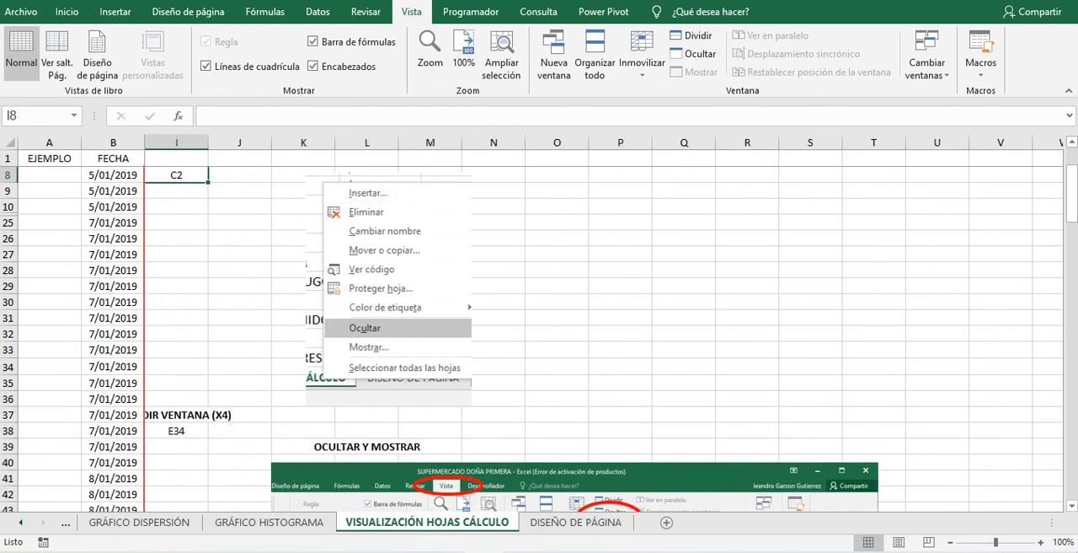
- Move back along row 8 to the VENDEDOR column to check that columns A and B stay frozen
key("Left")
key("Left")
key("Left")
key("Right")
key("Right")
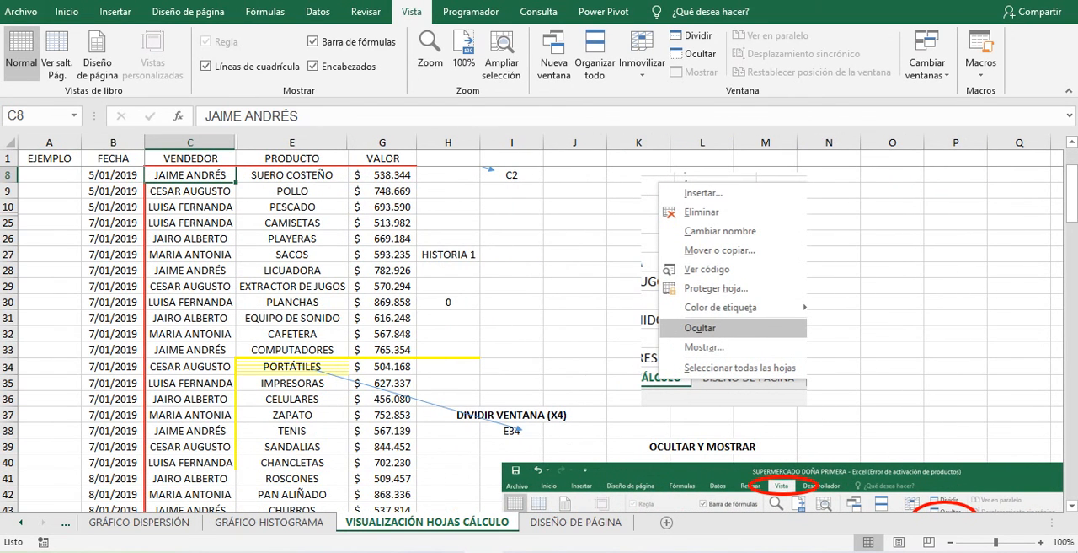
- Unfreeze the panes and freeze them again at cell E34, with row 5 as the first visible row
left_click(292, 366)
left_click(642, 55)
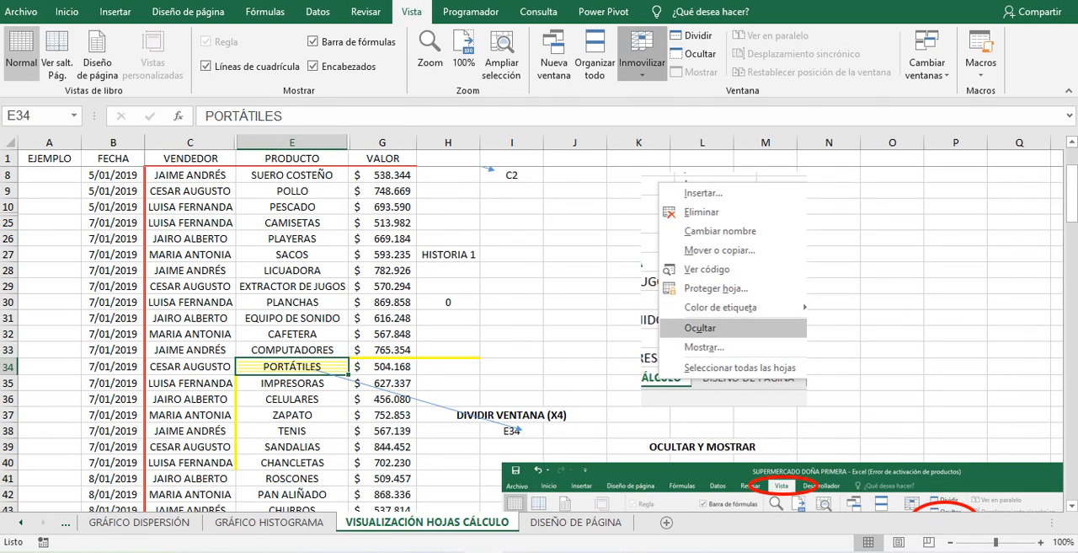
left_click(700, 41)
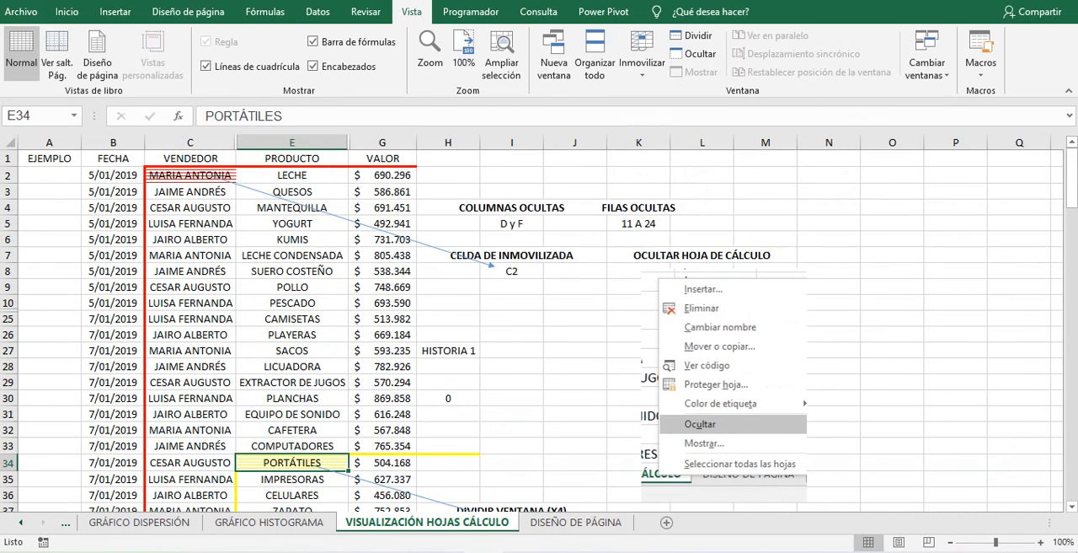
scroll(539, 328, "down", 2)
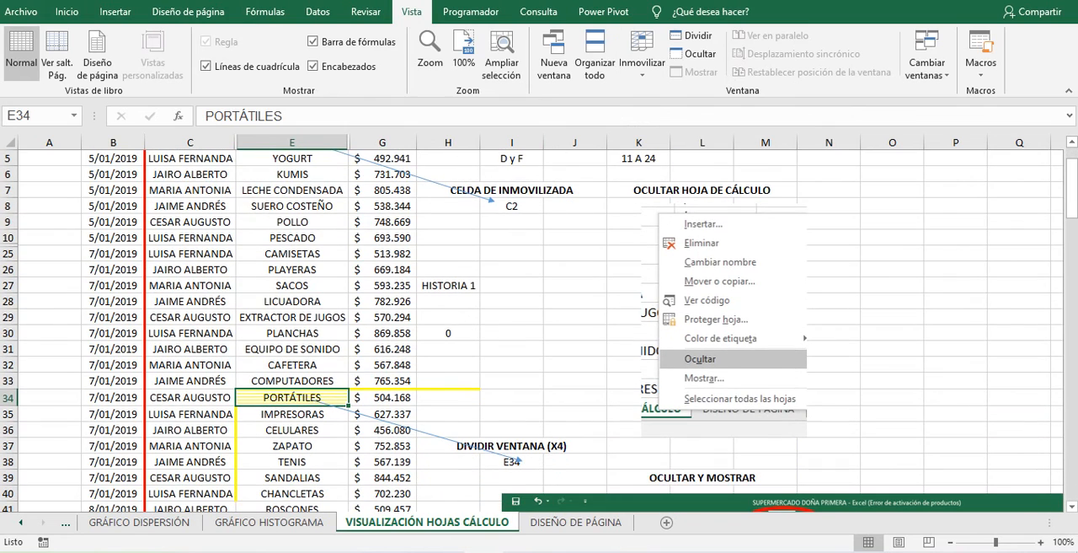
left_click(642, 57)
left_click(684, 103)
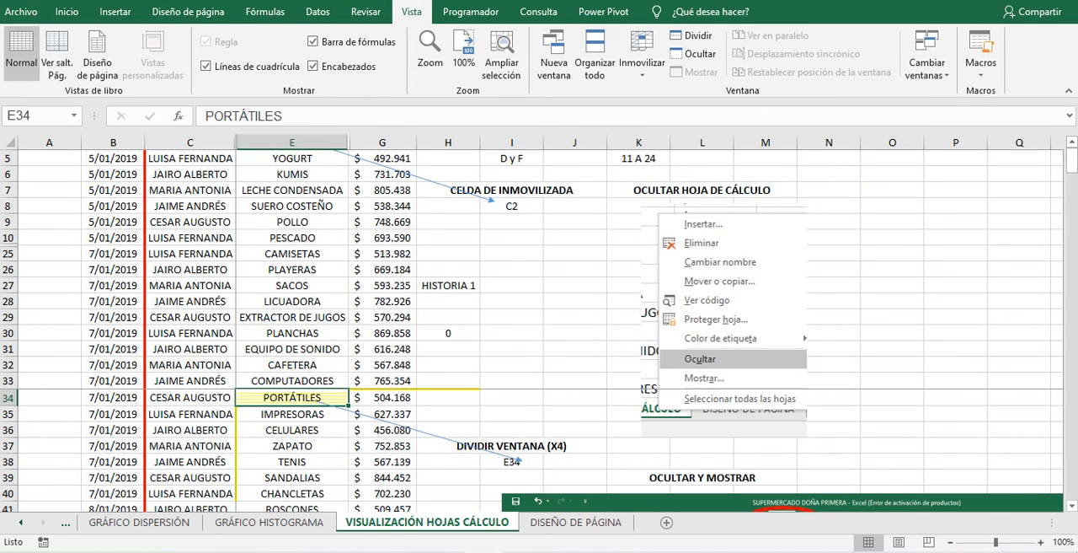
- Move up and down the PRODUCTO column around row 34 to check the frozen rows above it
left_click(293, 461)
key("Up")
key("Up")
key("Up")
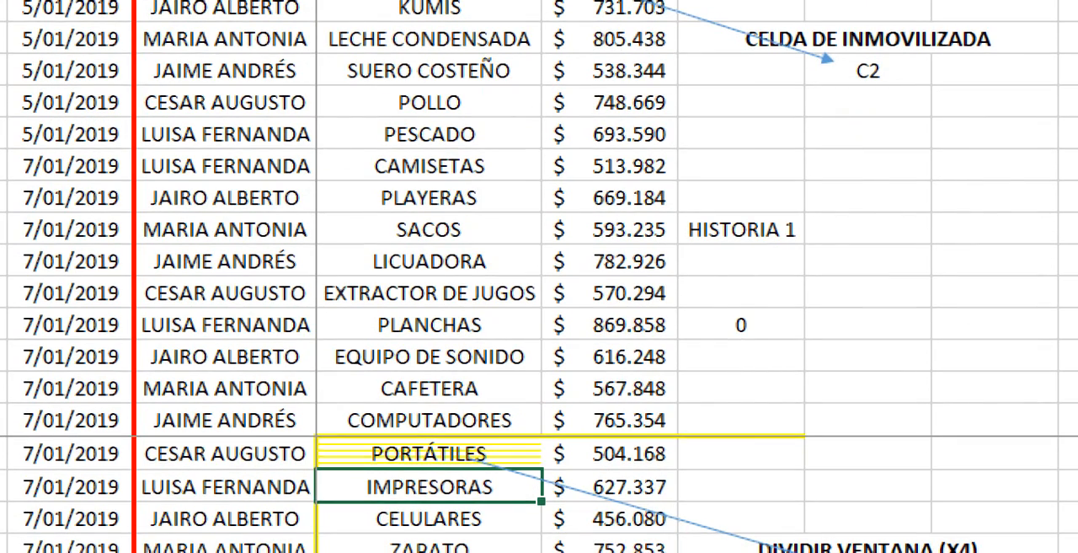
left_click(429, 454)
key("Down")
key("Down")
key("Down")
key("Down")
key("Down")
key("Down")
key("Down")
key("Down")
key("Down")
key("Down")
key("Down")
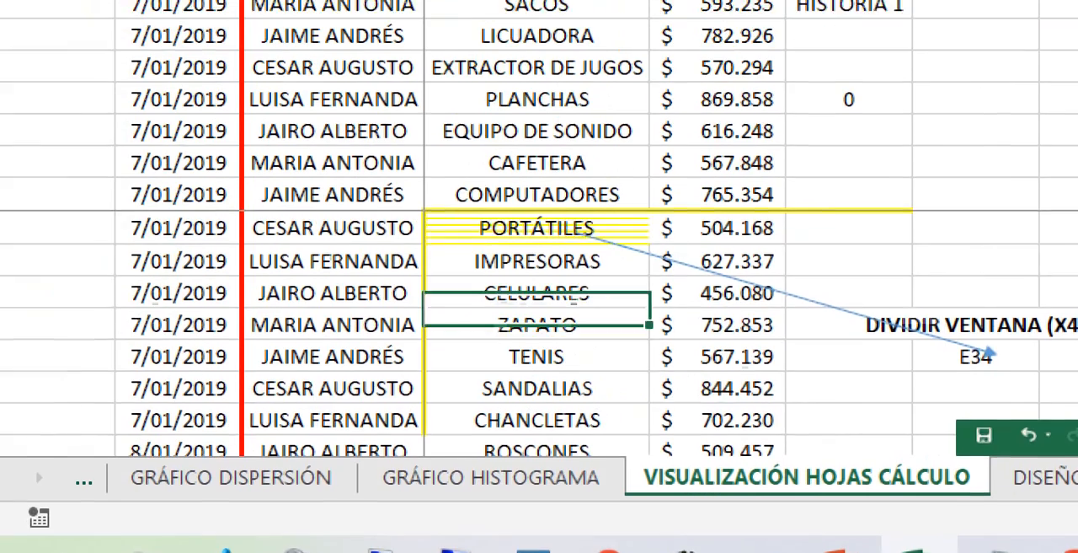
key("Down")
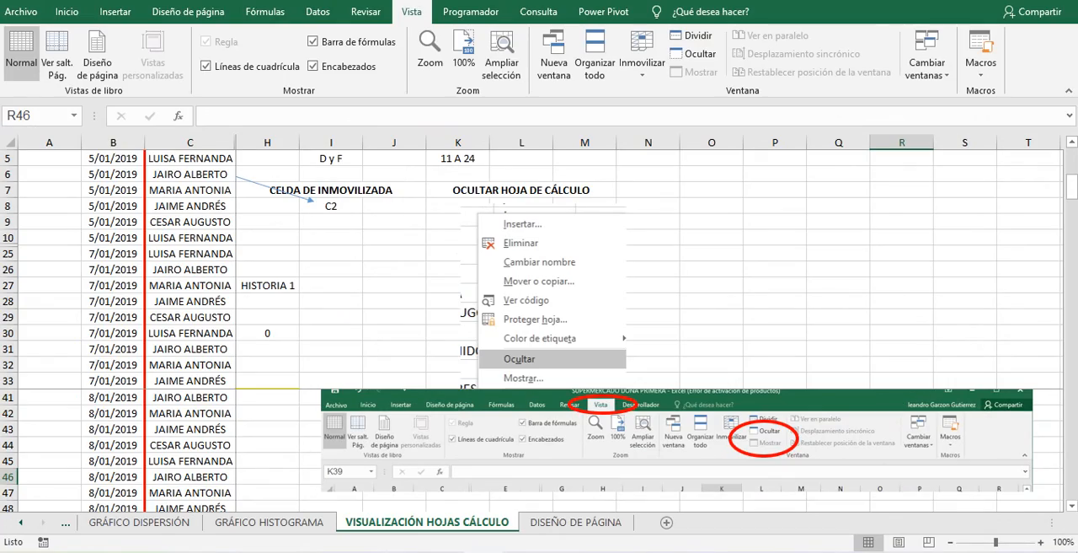
- Move across row 41 from column C to column H and back to column A to check the frozen columns
left_click(191, 396)
key("Right")
key("Right")
key("Right")
key("Right")
key("Right")
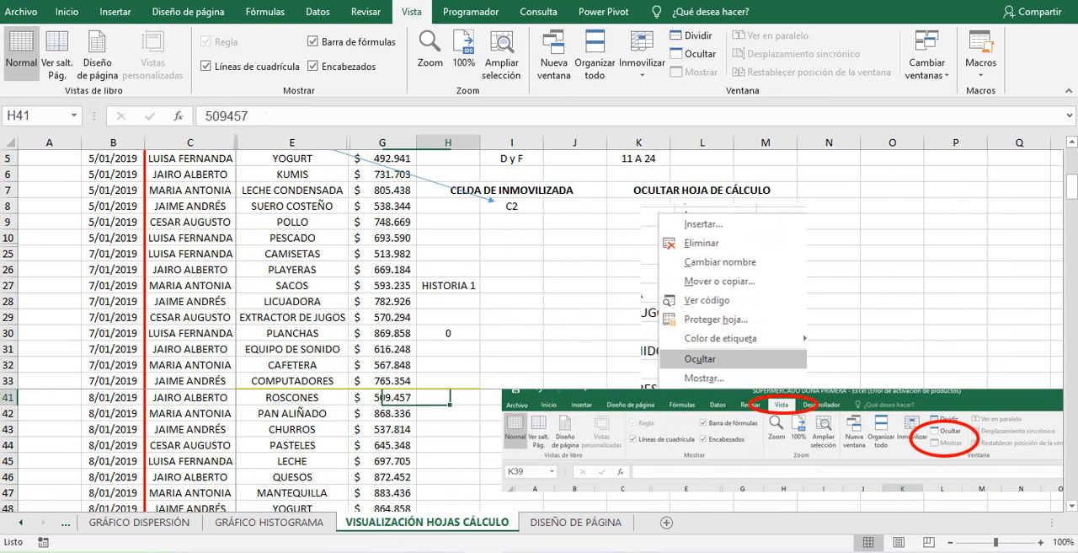
key("Home")
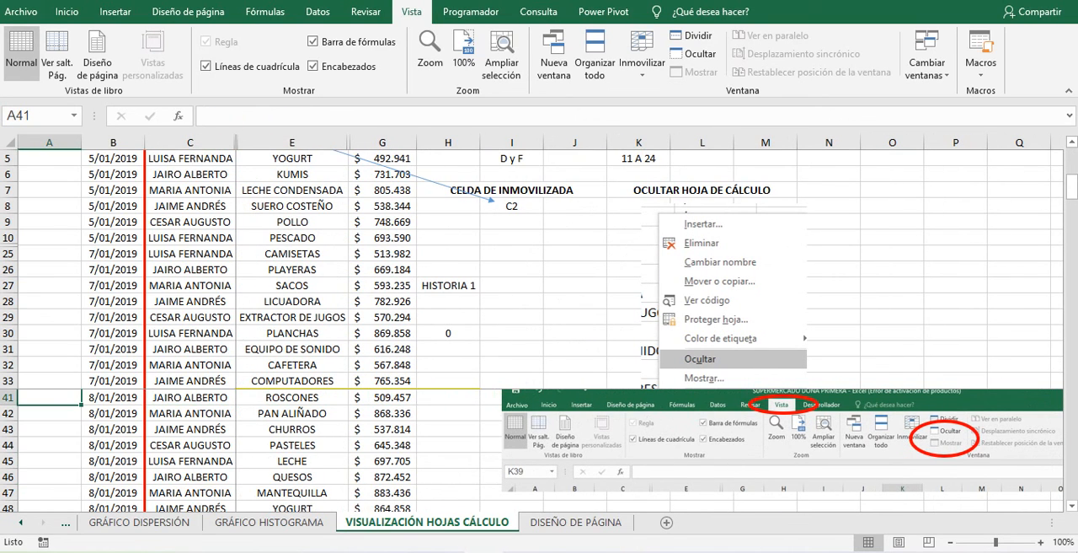
- Move up the PRODUCTO column to row 34 and along that row to column AF to check the frozen area
key("Up")
key("Right")
key("Right")
key("Right")
key("Up")
key("Up")
key("Up")
key("Up")
key("Up")
key("Up")
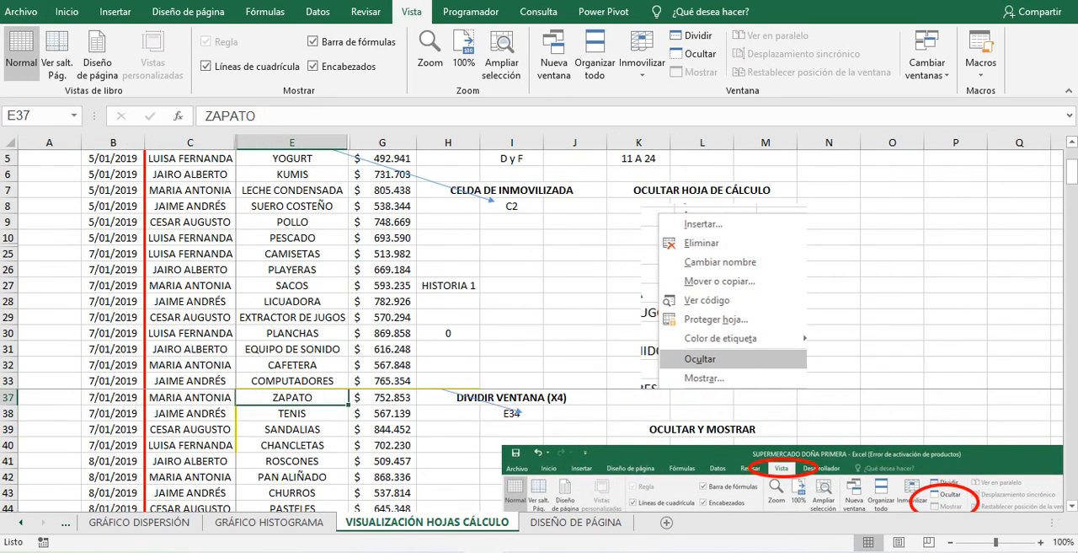
key("Right")
key("Right")
key("Right")
key("Right")
key("Right")
key("Right")
key("Right")
key("Right")
key("Right")
key("Right")
key("Right")
key("Right")
key("Right")
key("Right")
key("Right")
key("Right")
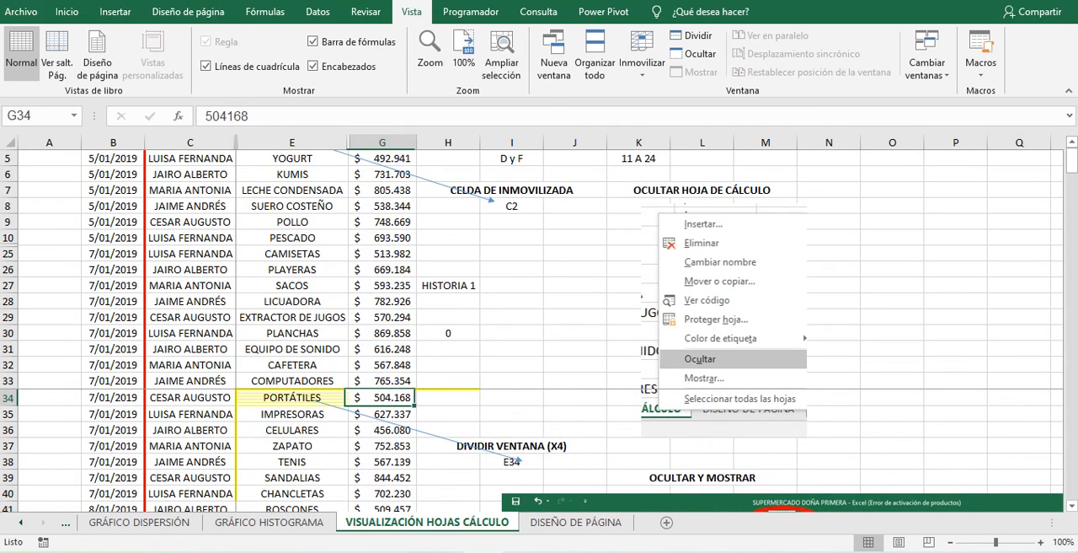
key("Right")
key("Right")
key("Right")
key("Right")
key("Right")
key("Right")
key("Right")
key("Right")
key("Right")
key("Right")
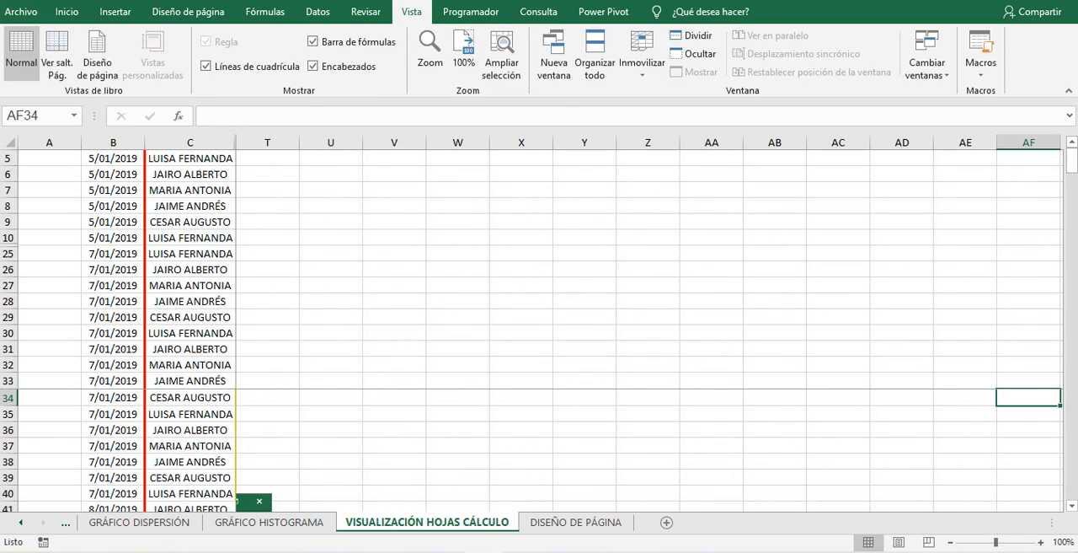
- Unfreeze the panes and return to cell C2 at the start of the sheet
left_click(191, 414)
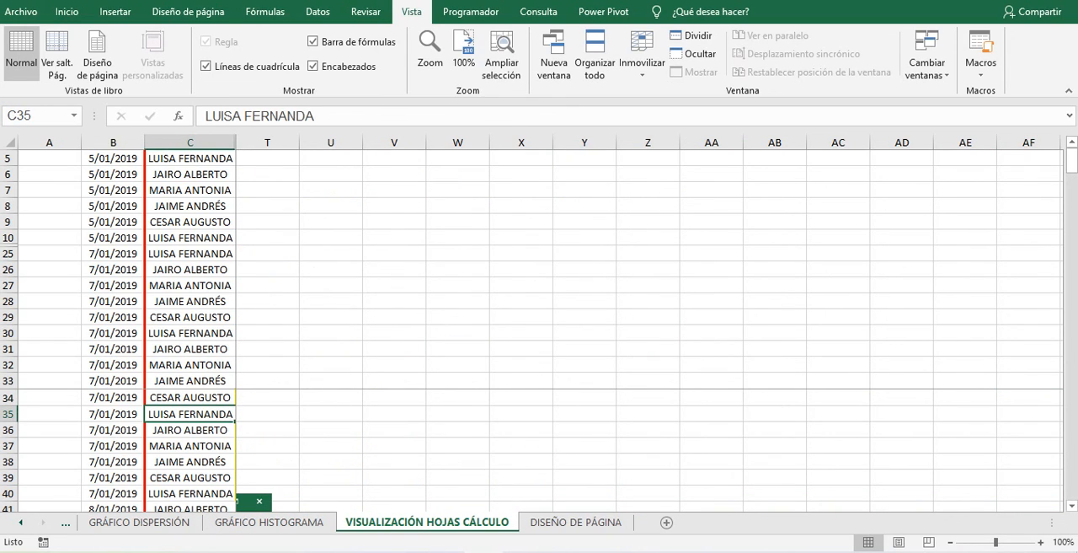
left_click(642, 59)
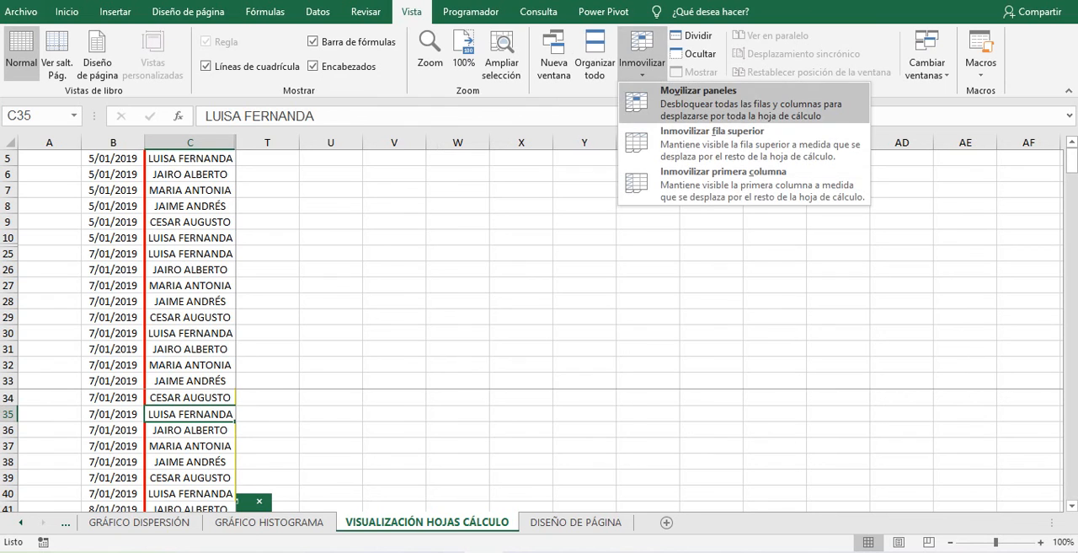
left_click(699, 97)
left_click(382, 285)
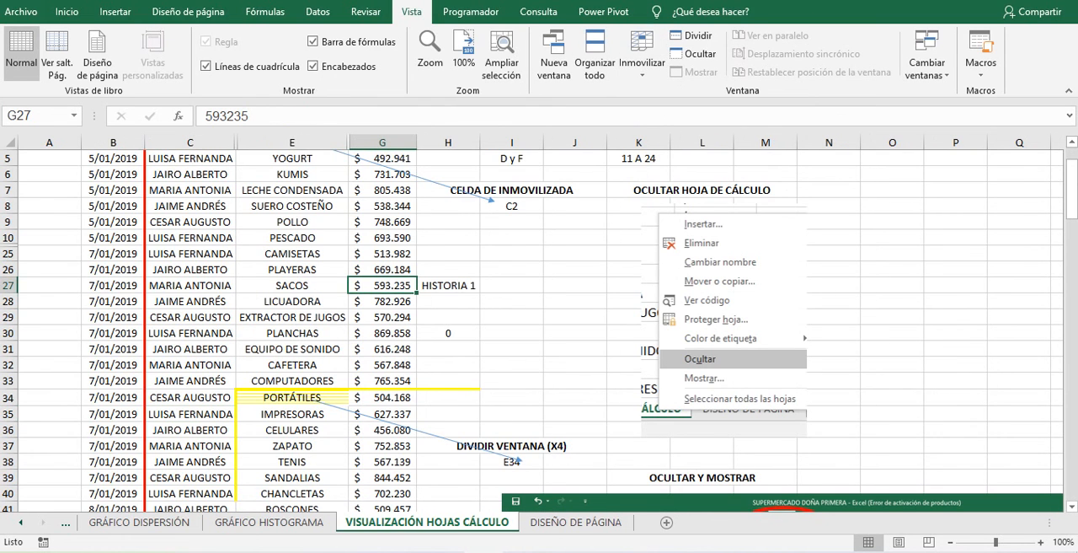
key("Up")
key("Up")
key("Up")
key("Up")
key("Up")
key("Up")
key("Up")
key("Up")
key("Up")
key("Up")
key("Up")
key("Up")
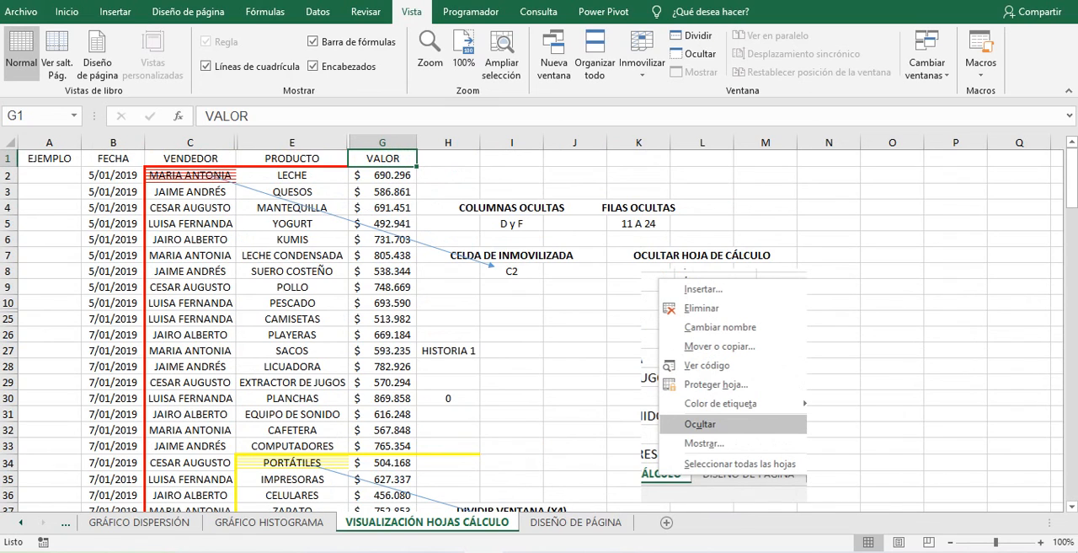
left_click(191, 175)
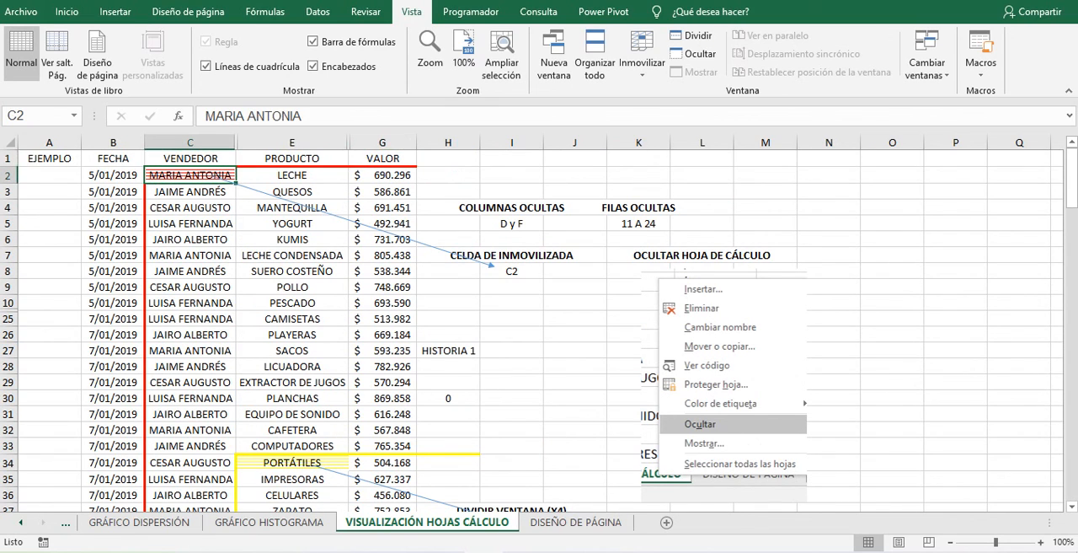
- Split the window into four panes at cell E34
left_click(292, 462)
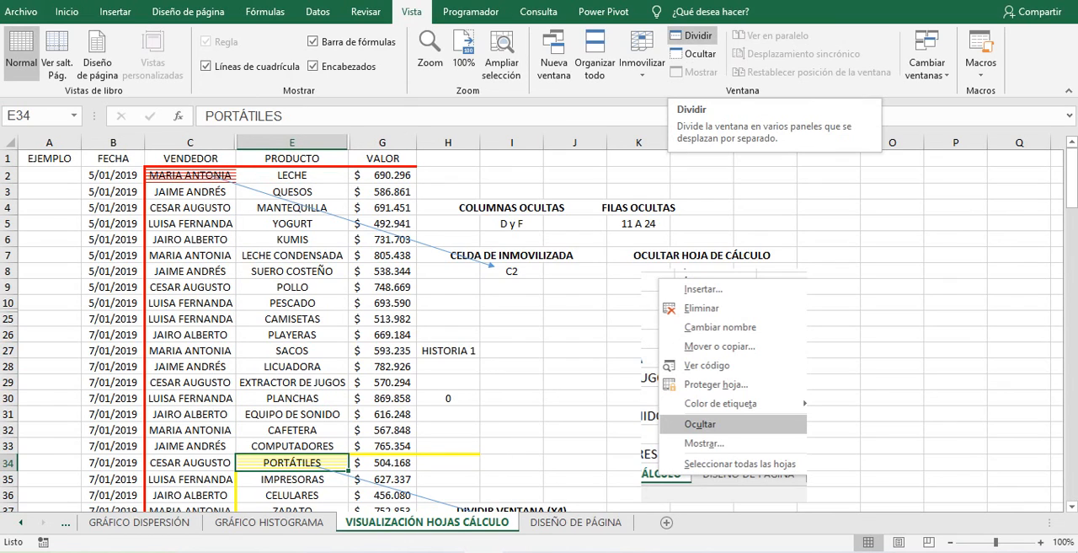
left_click(691, 35)
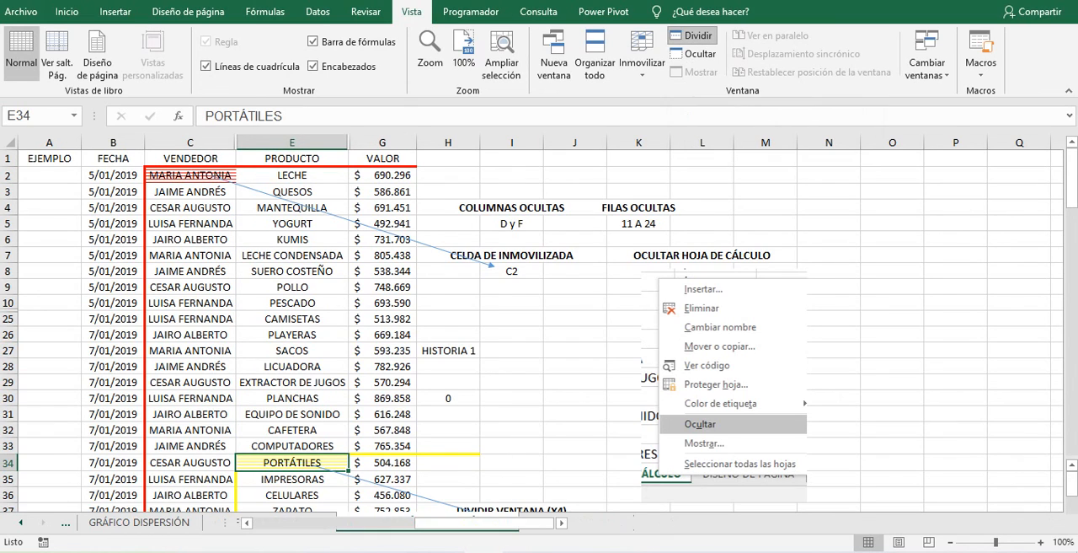
left_click(691, 35)
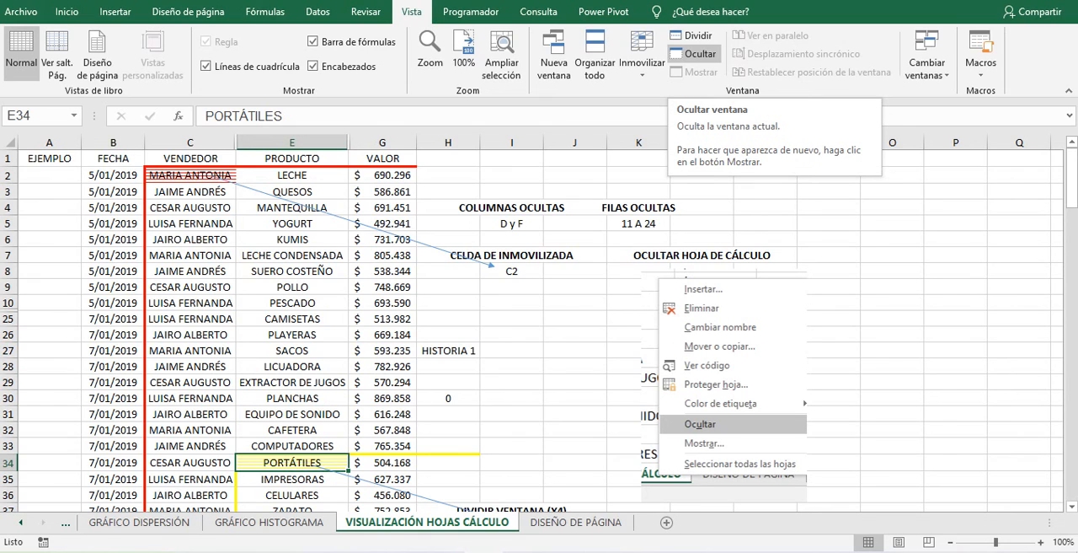
left_click(691, 36)
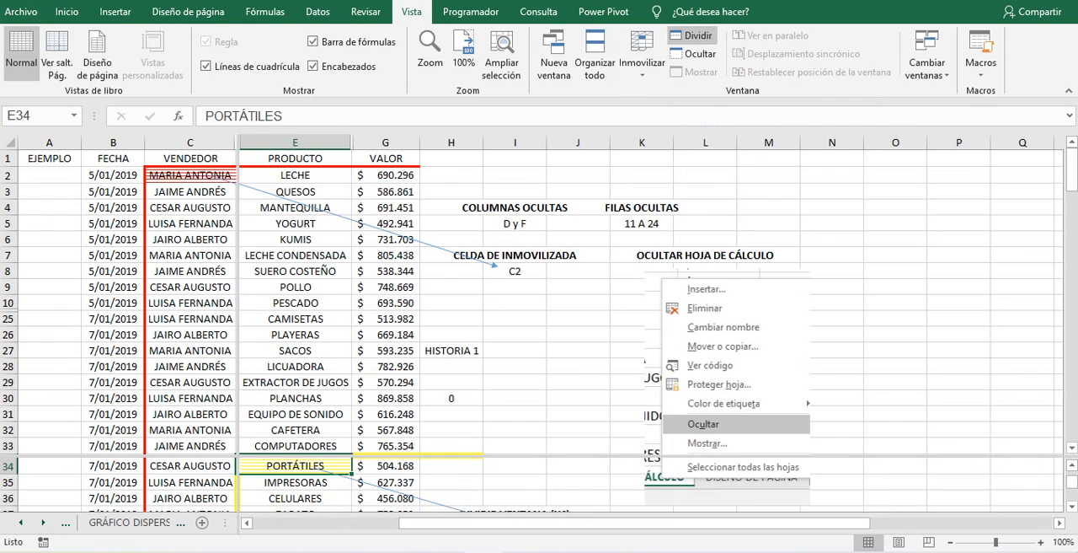
- Move along row 28 to column B to check how the split panes scroll independently
key("Right")
key("Right")
key("Right")
key("Right")
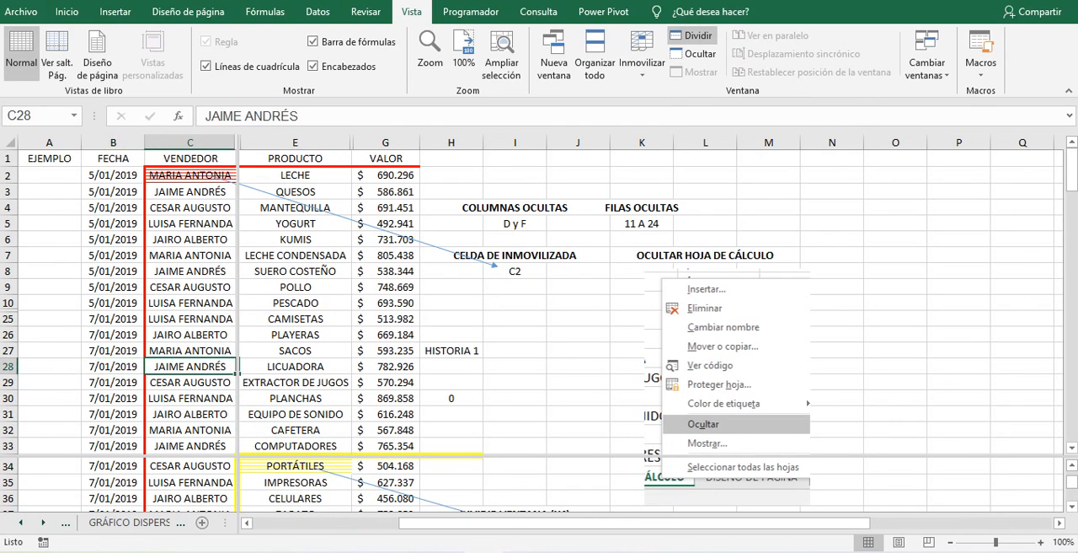
key("Left")
key("Left")
key("Left")
key("Left")
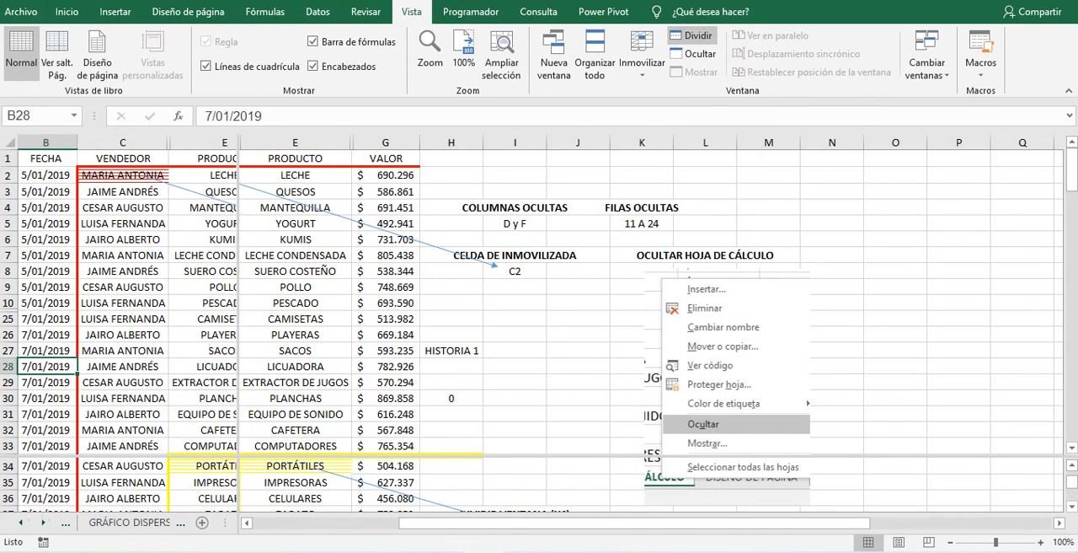
- Widen the left panes to show columns B to H, and select several PRODUCTO cells, ending on PORTÁTILES, to compare the panes
left_click_drag(239, 338, 419, 337)
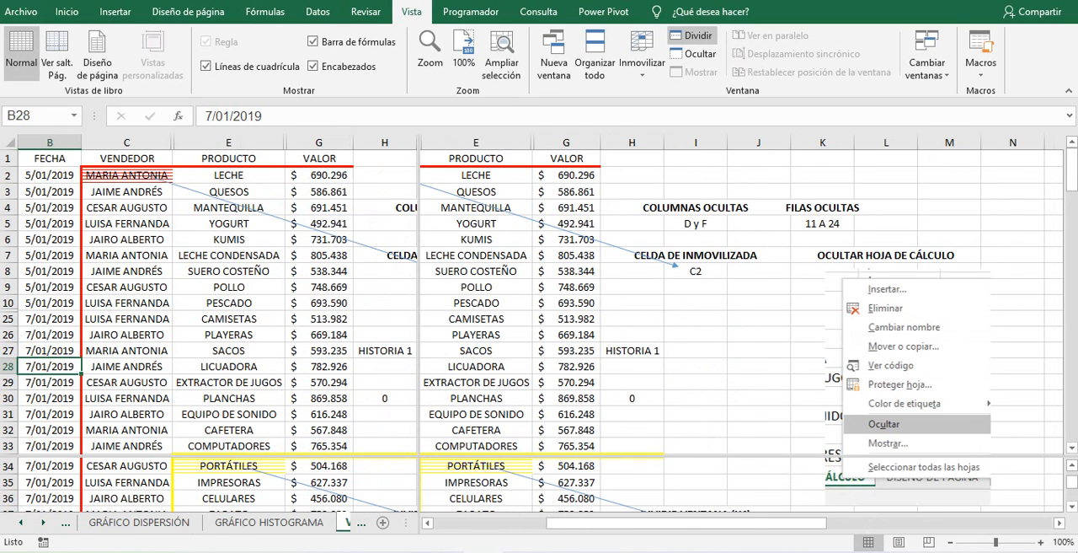
left_click(476, 430)
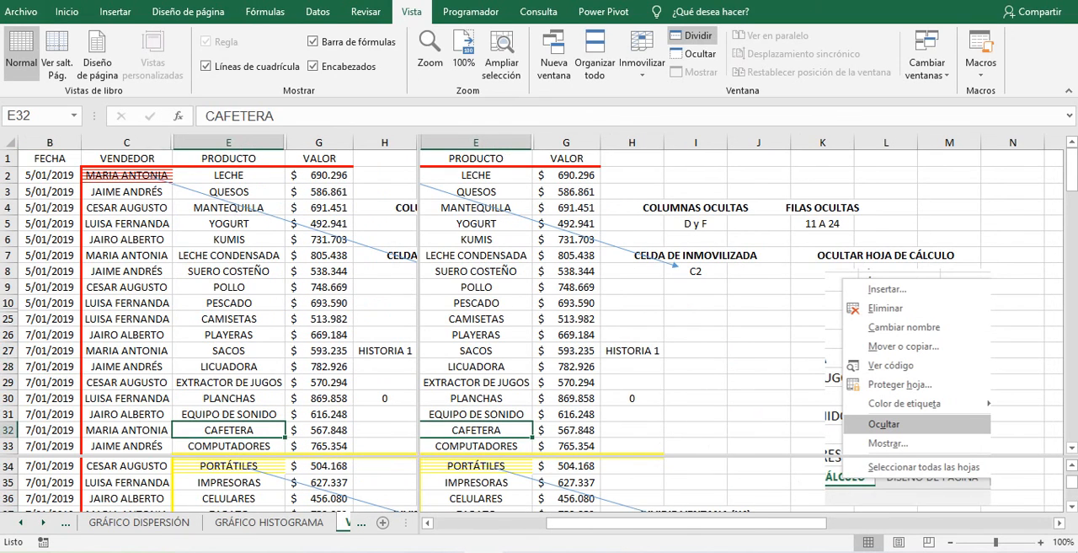
left_click(476, 367)
left_click(476, 287)
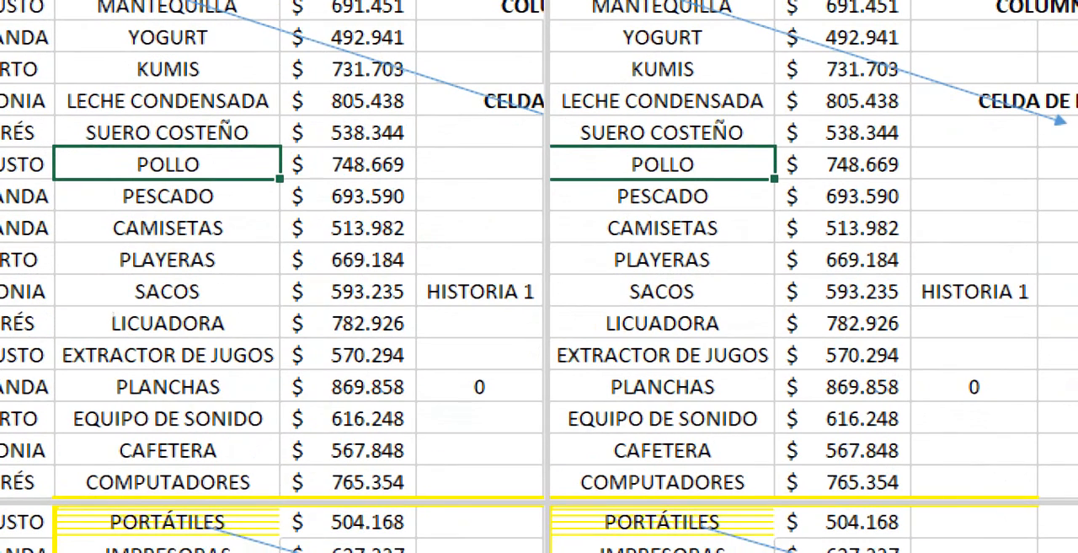
left_click(168, 536)
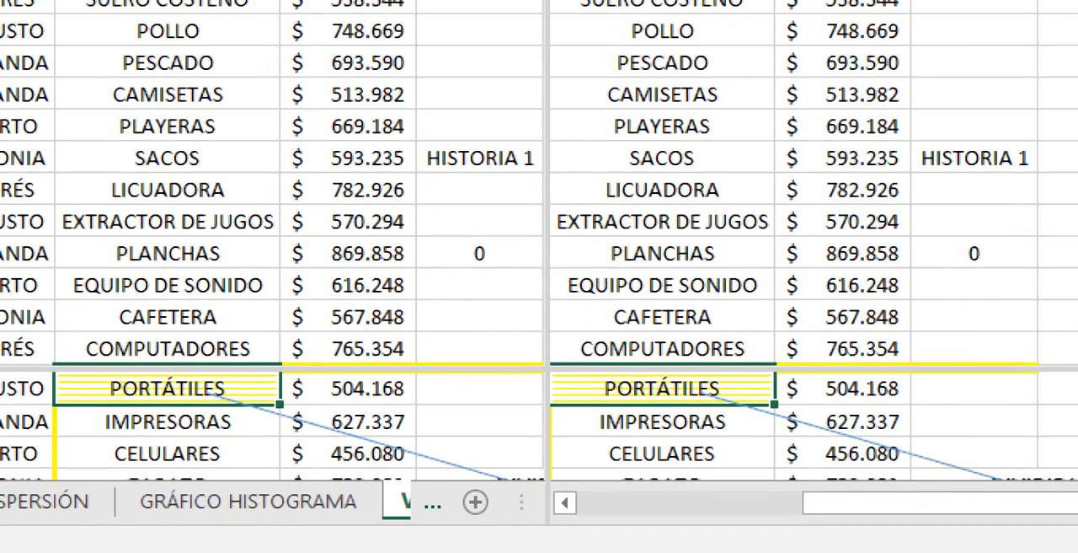
- Scroll the lower panes down to the TENIS row and the right panes back to the date column
scroll(539, 421, "down", 3)
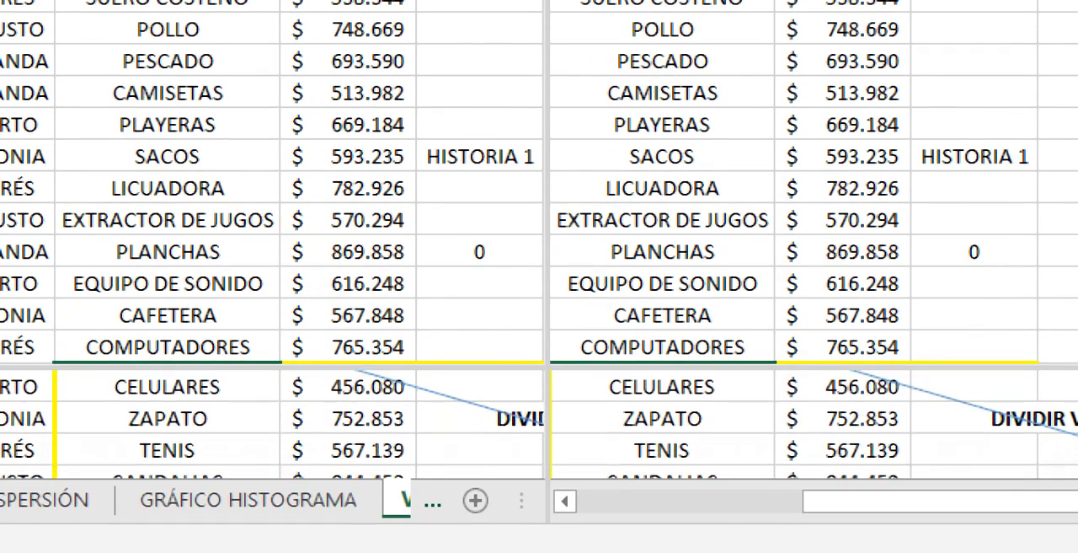
scroll(539, 421, "down", 1)
scroll(813, 236, "left", 3)
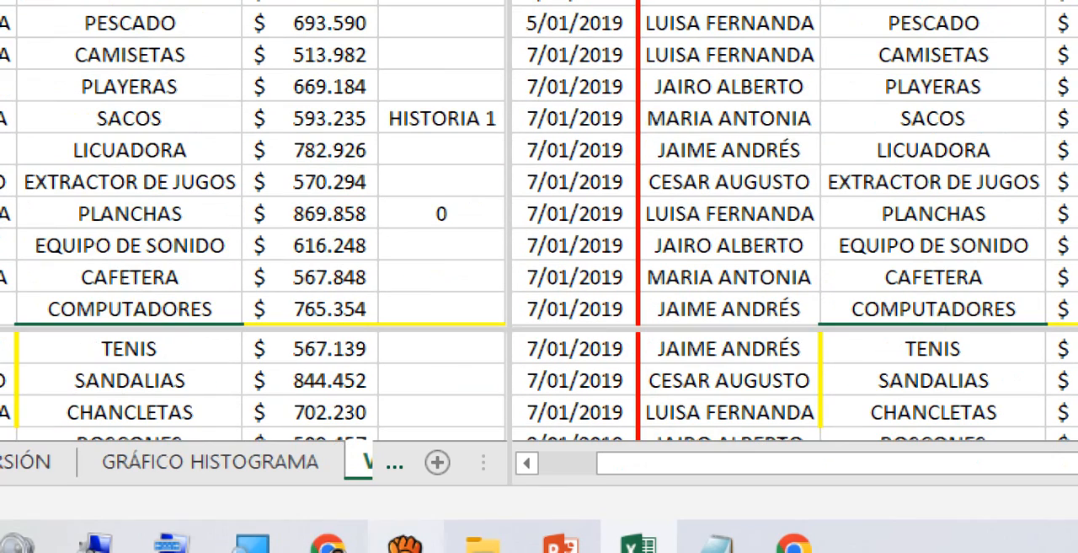
left_click(406, 544)
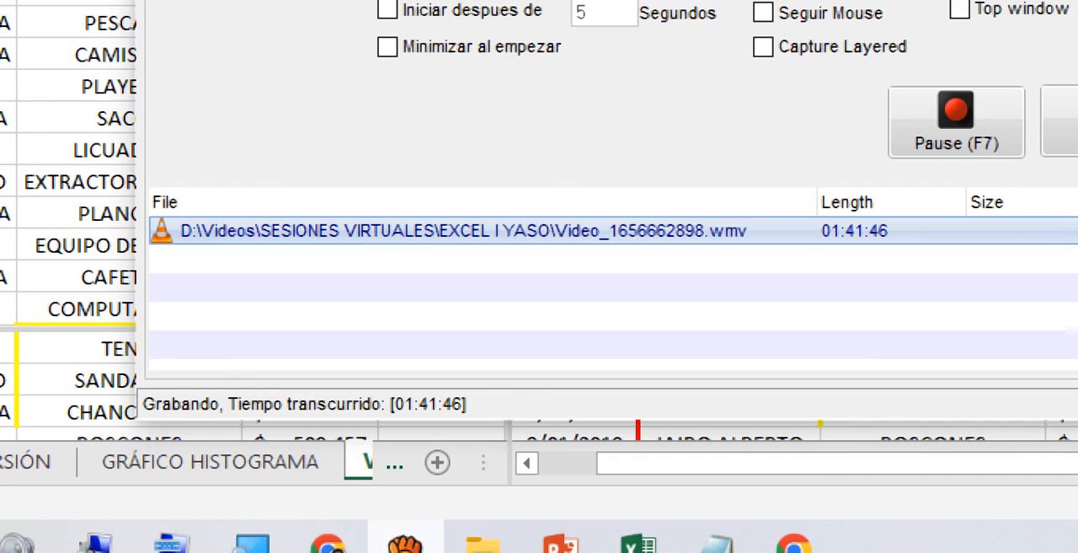
left_click(406, 544)
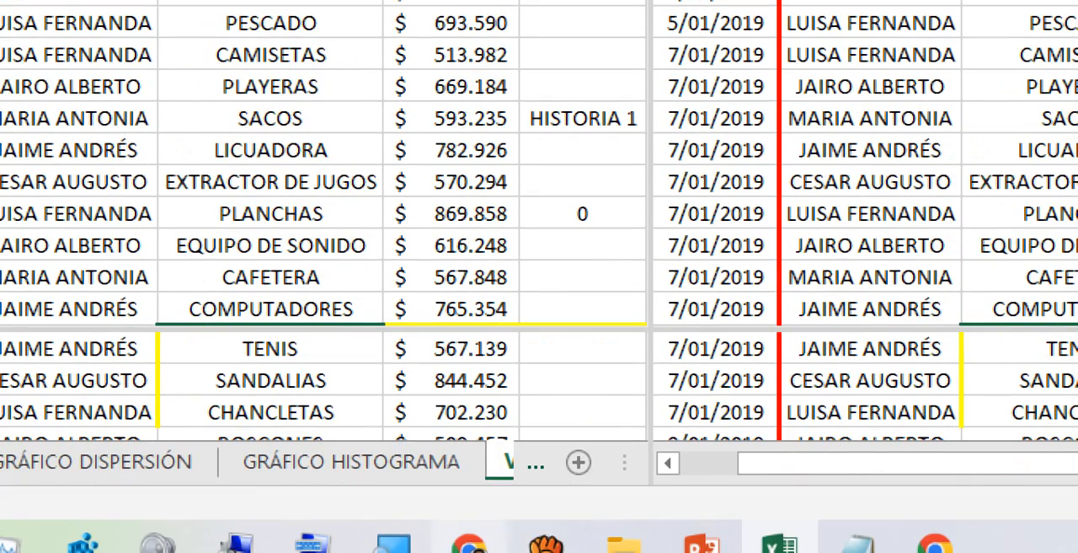
left_click(547, 544)
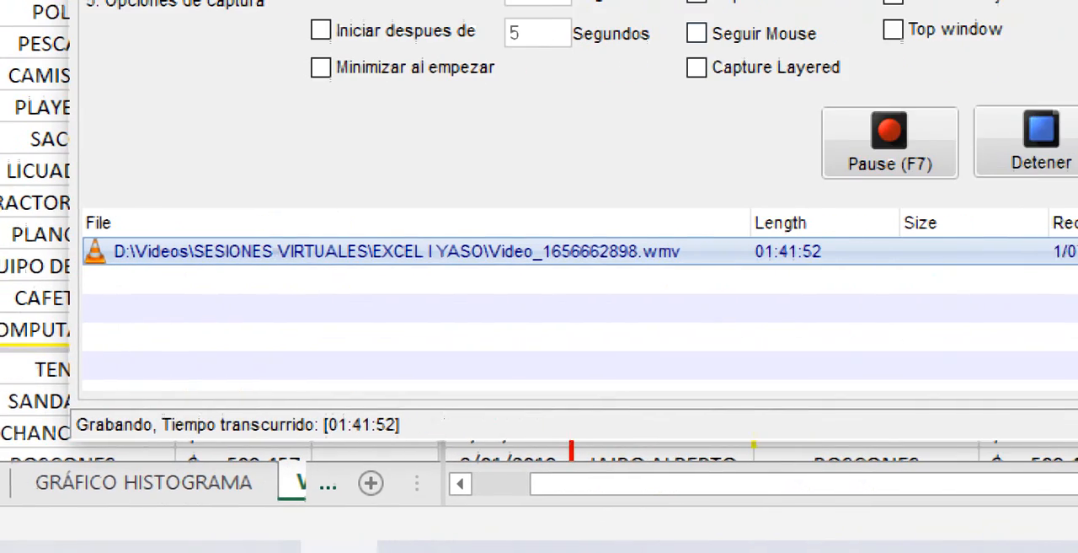